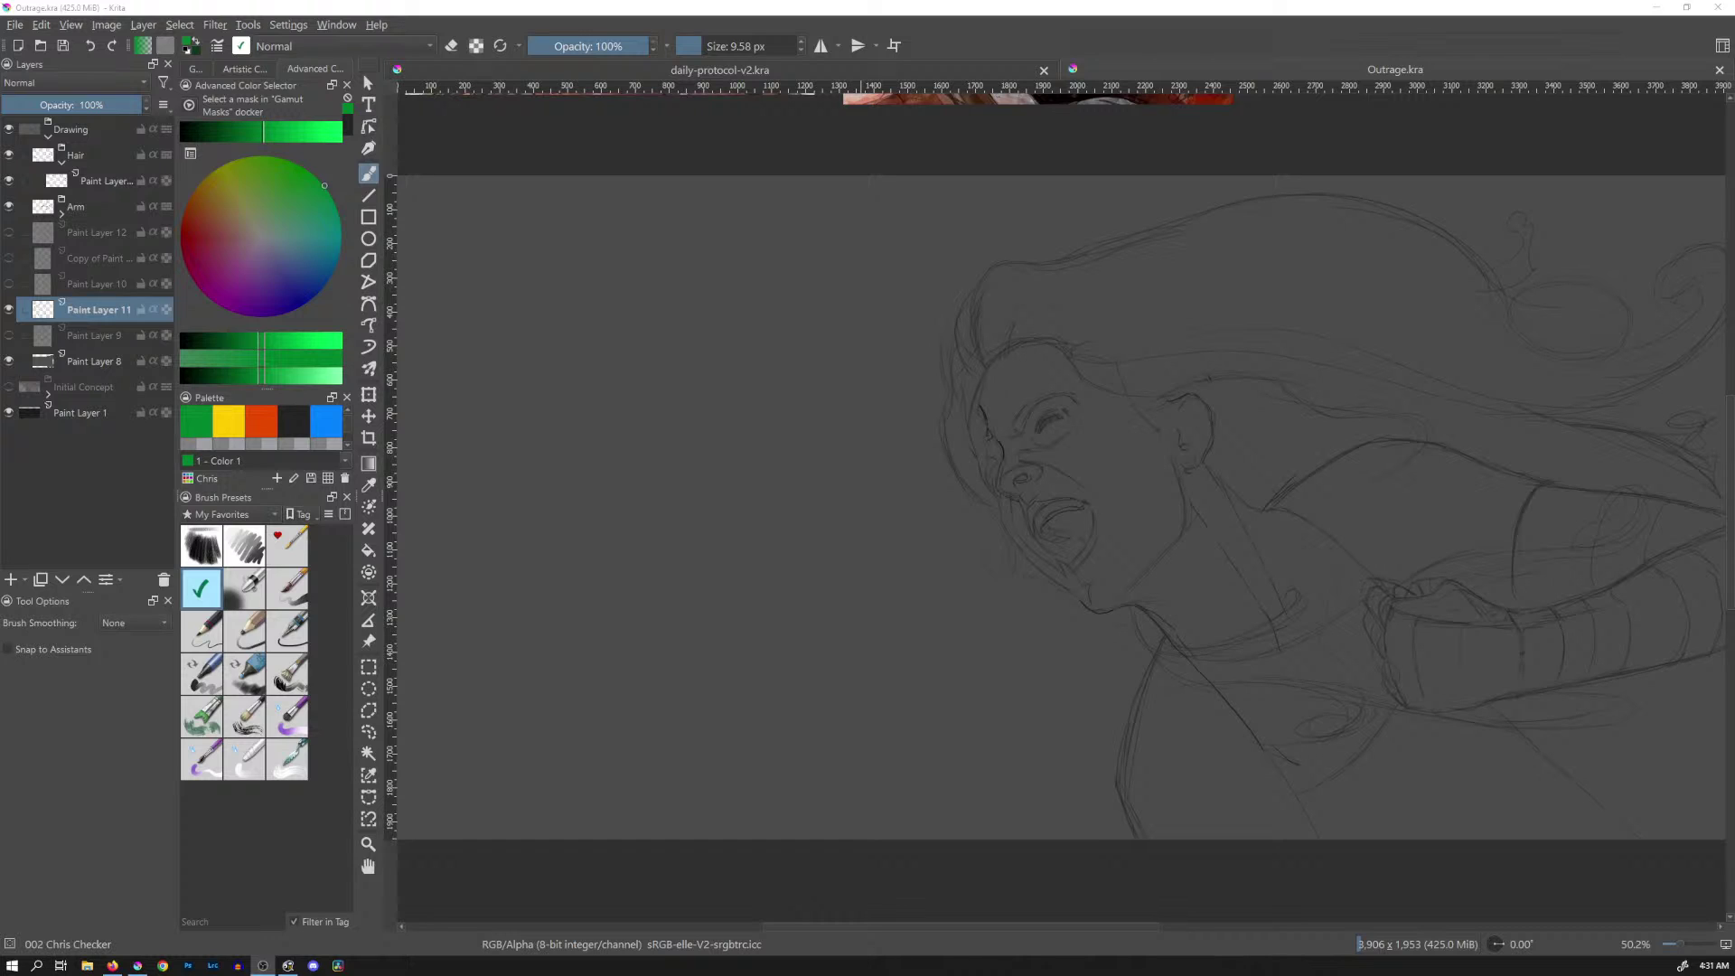
# Undo the green test scribble, then choose the Chris Drawing brush preset with the dark grey Color 4 swatch
pyautogui.moveTo(888, 551)
pyautogui.mouseDown()
pyautogui.moveTo(945, 689)
pyautogui.moveTo(805, 699)
pyautogui.mouseUp()
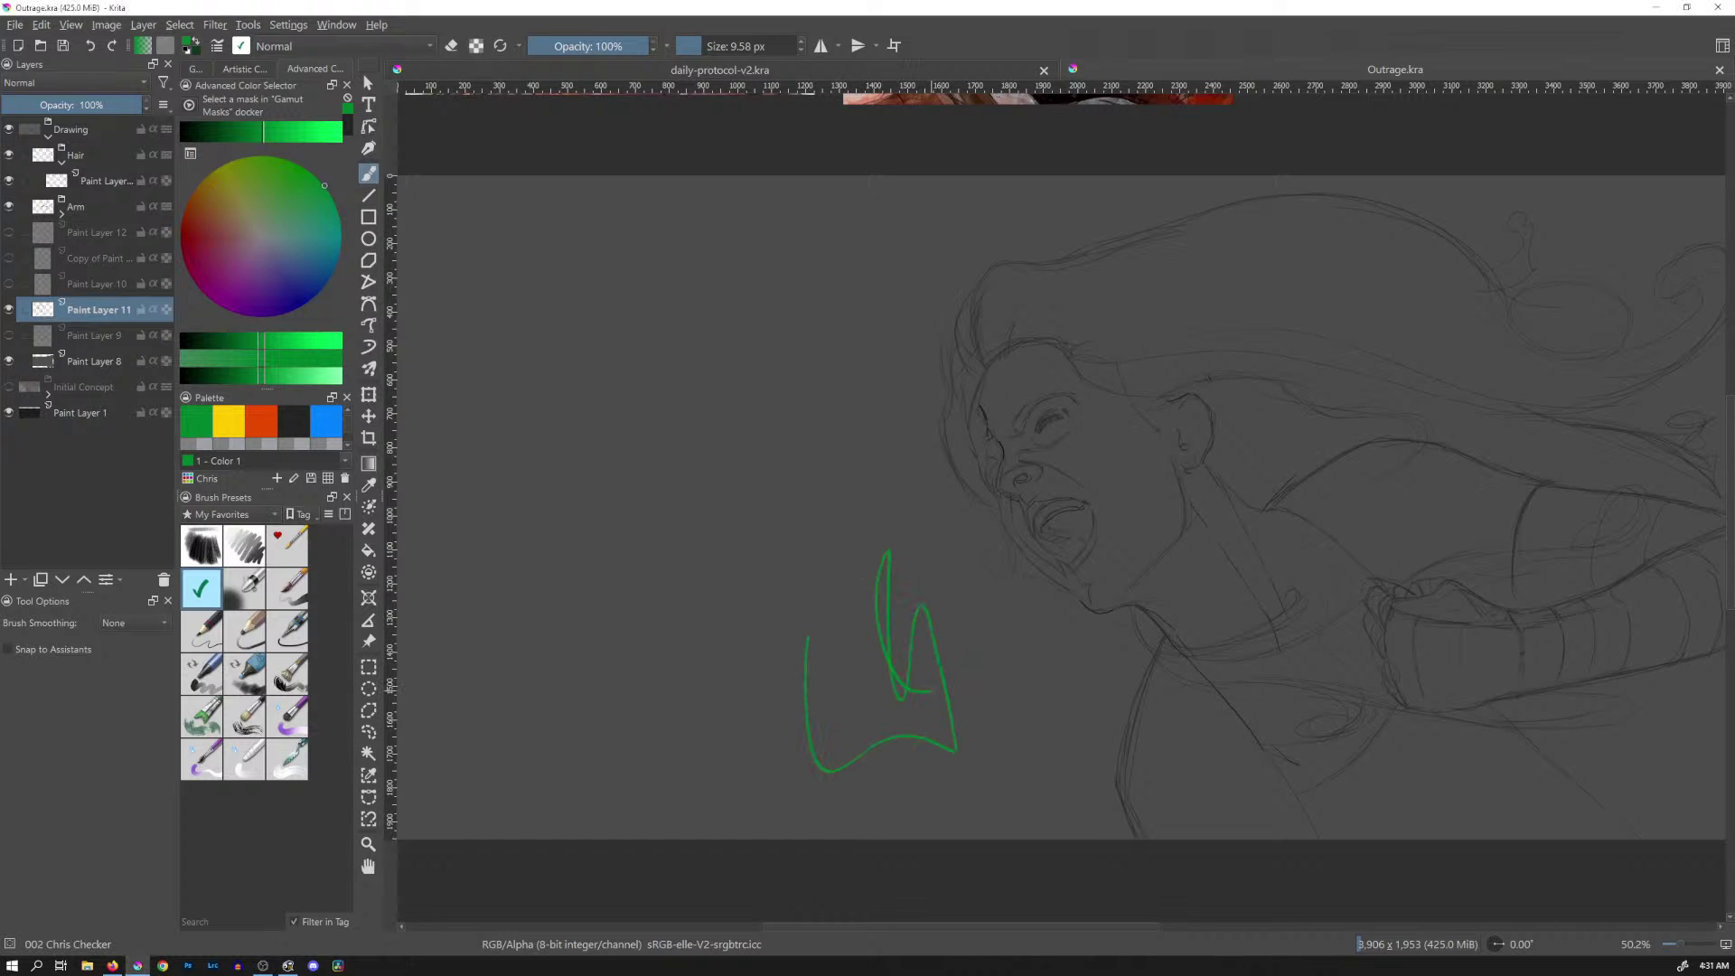
pyautogui.hotkey('ctrl', 'z')
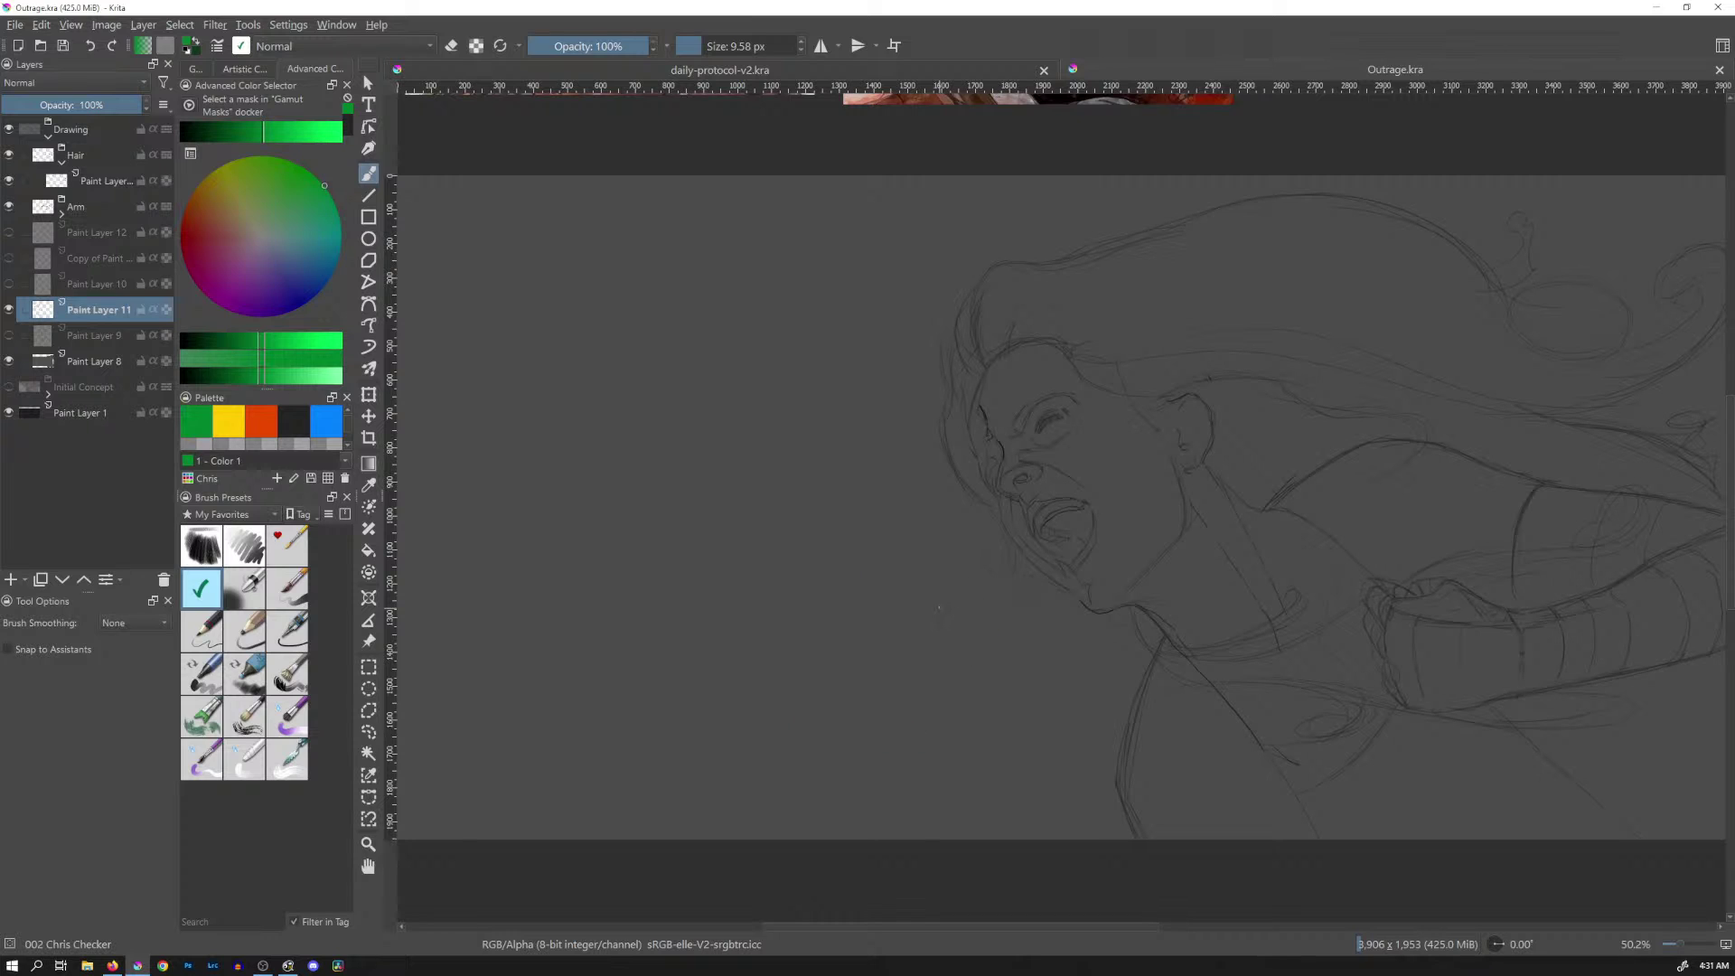
pyautogui.click(244, 631)
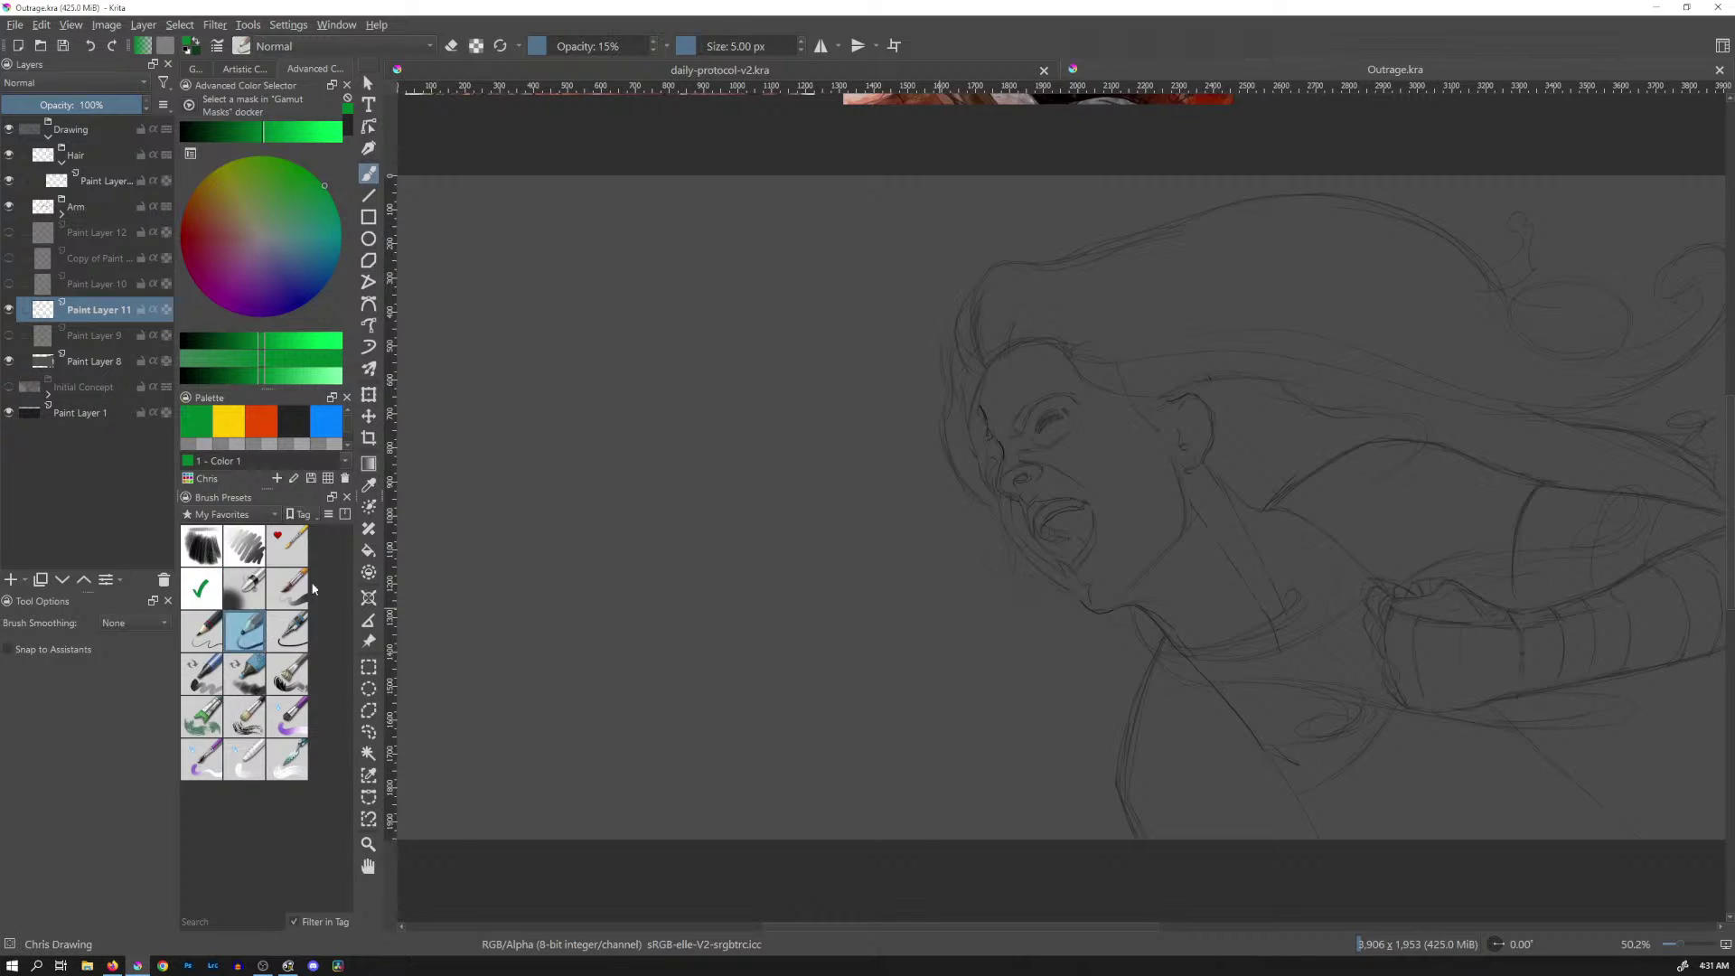
pyautogui.click(294, 420)
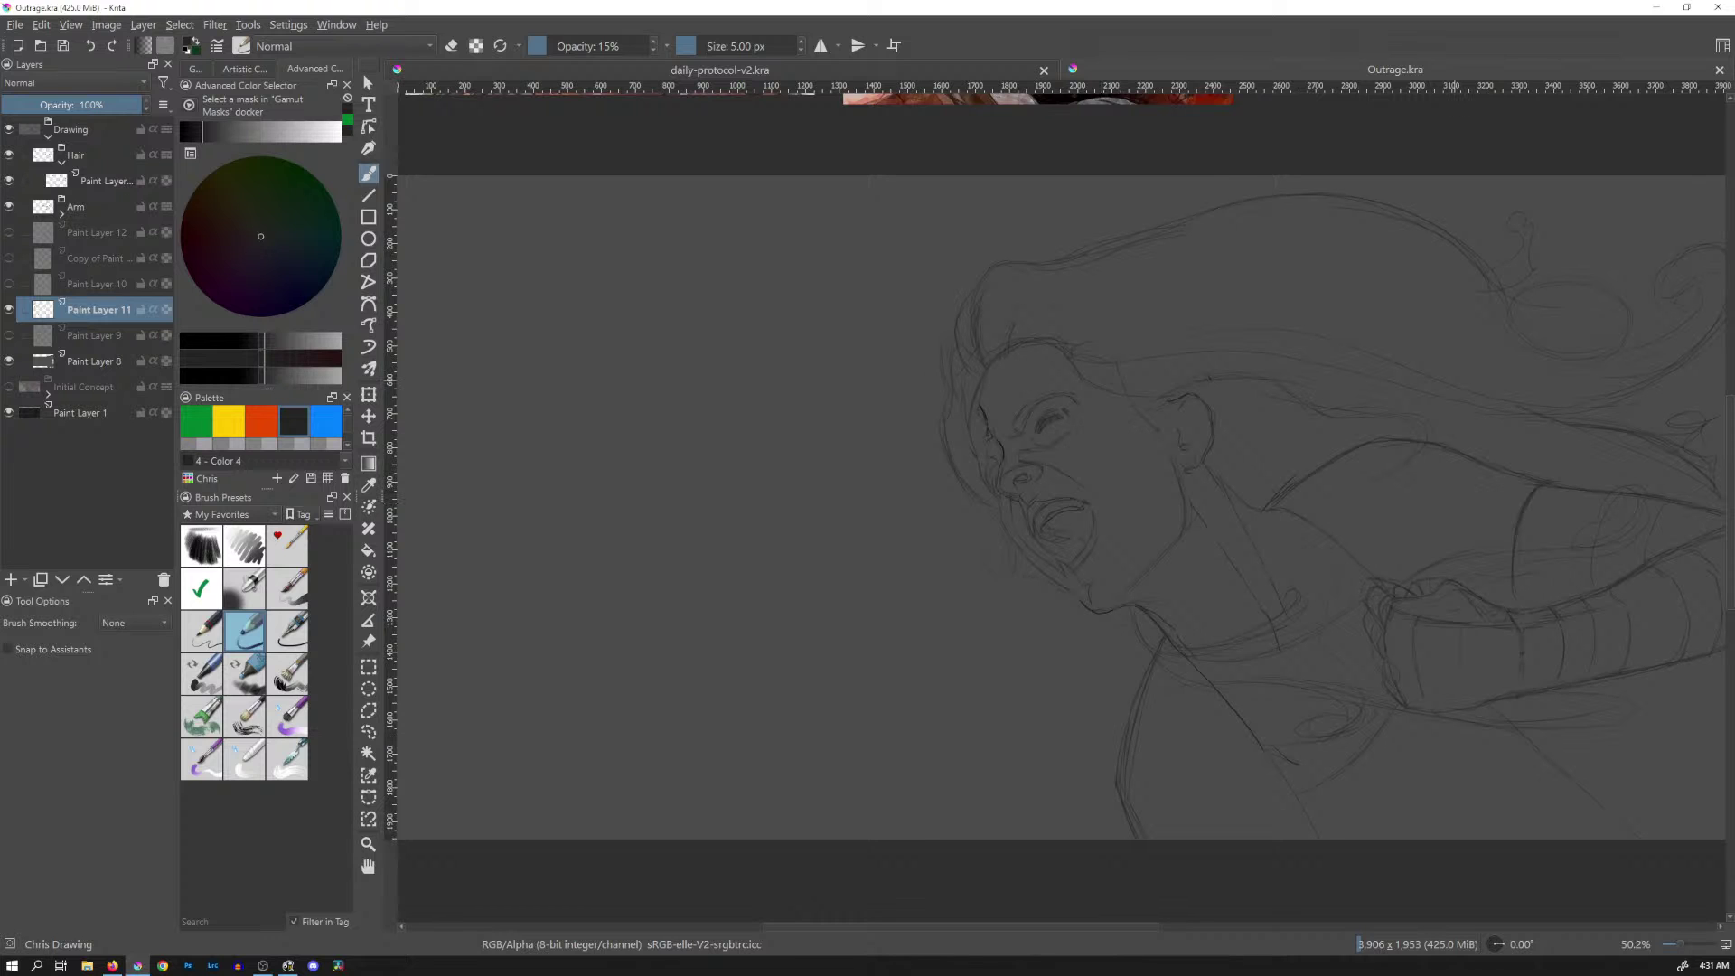
# Open the reference photo Untitled.png from the Art - Outrage project folder
pyautogui.moveTo(1437, 397); pyautogui.dragTo(883, 442)
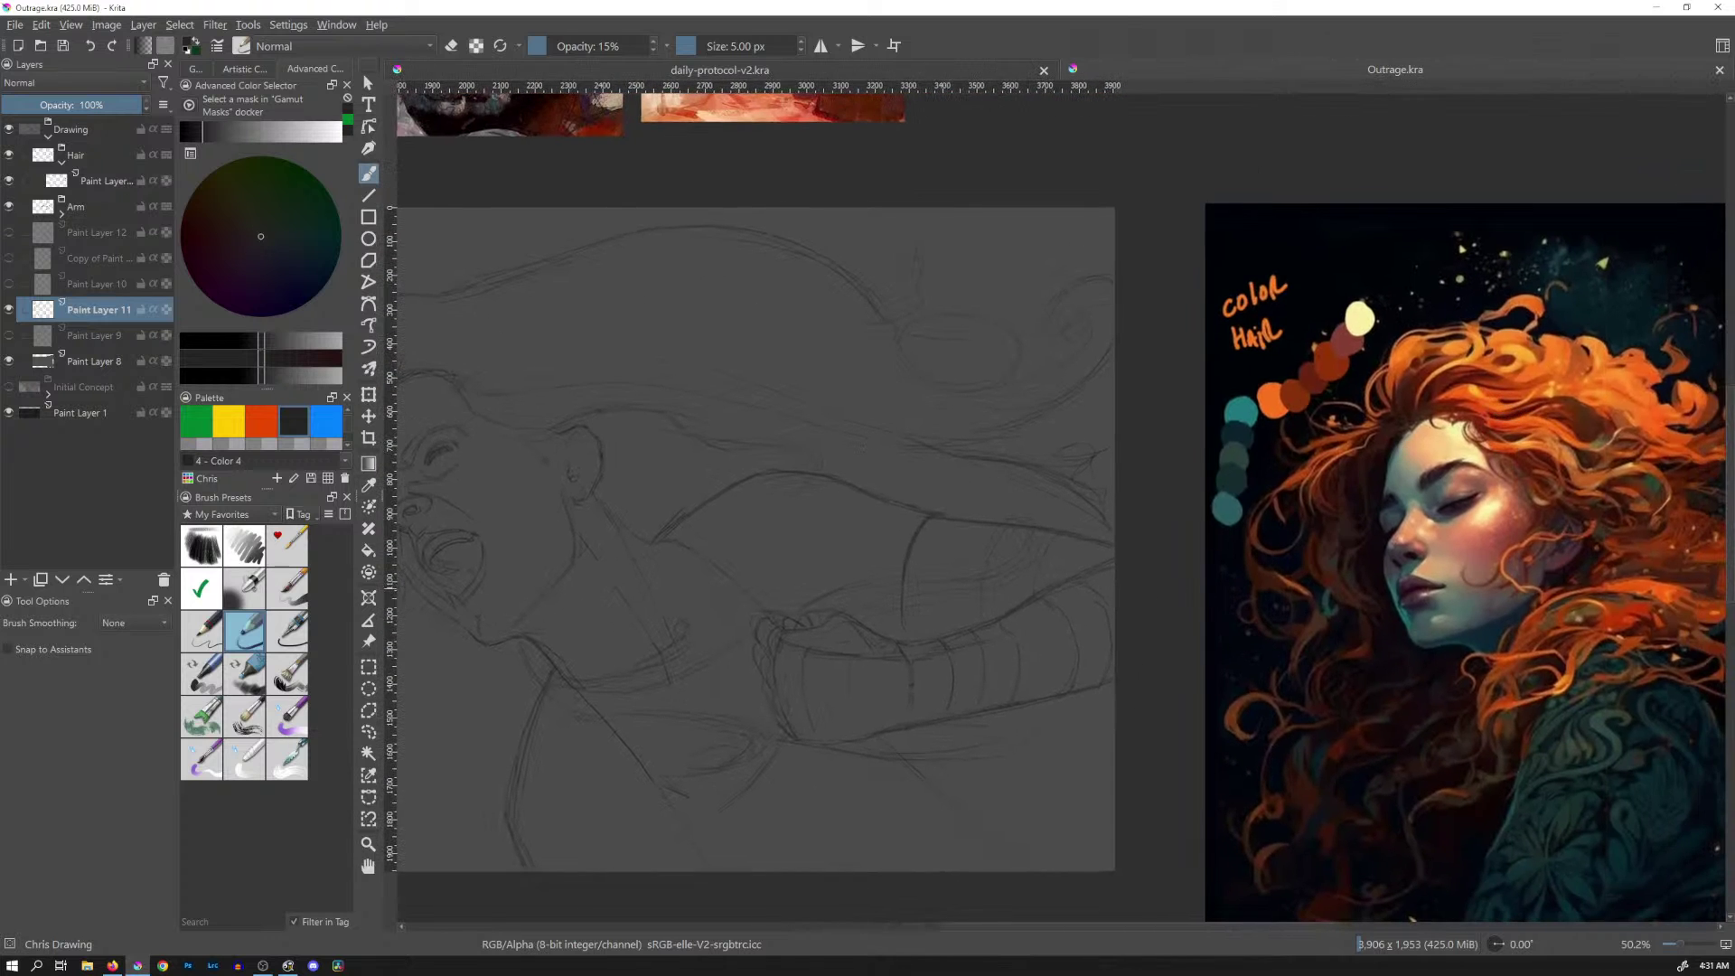
pyautogui.moveTo(968, 554)
pyautogui.mouseDown()
pyautogui.moveTo(1367, 430)
pyautogui.moveTo(1103, 445)
pyautogui.moveTo(1143, 421)
pyautogui.mouseUp()
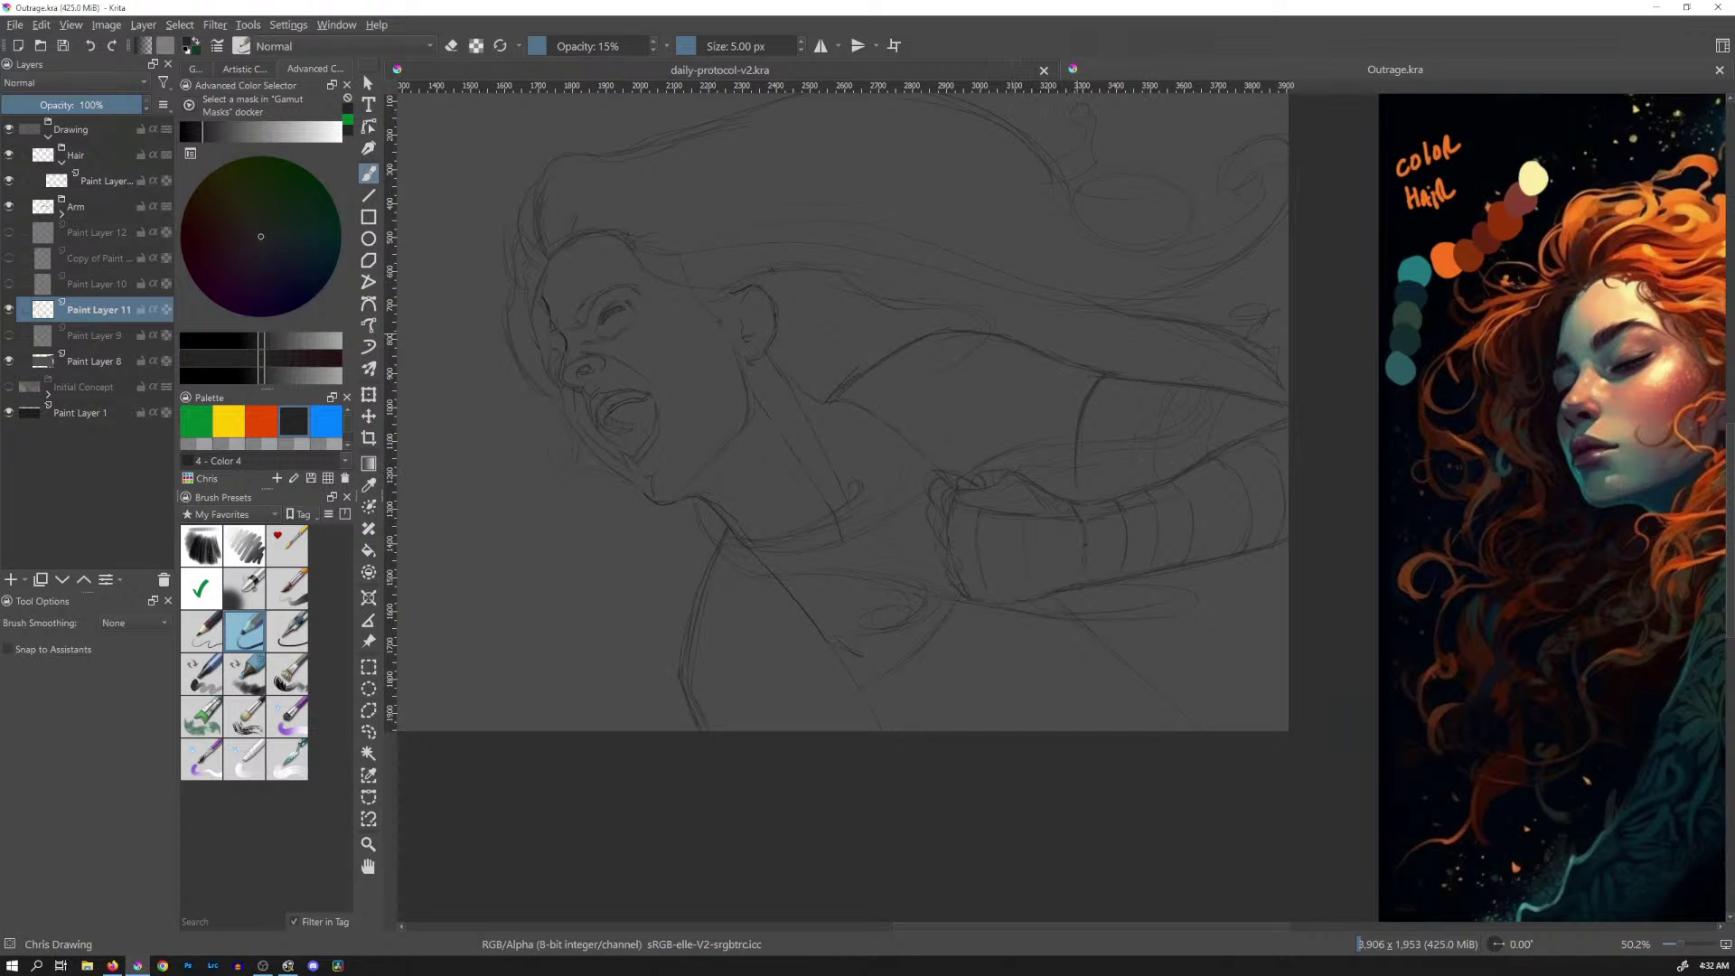
pyautogui.moveTo(1088, 221); pyautogui.dragTo(1092, 269)
pyautogui.hotkey('ctrl', 'o')
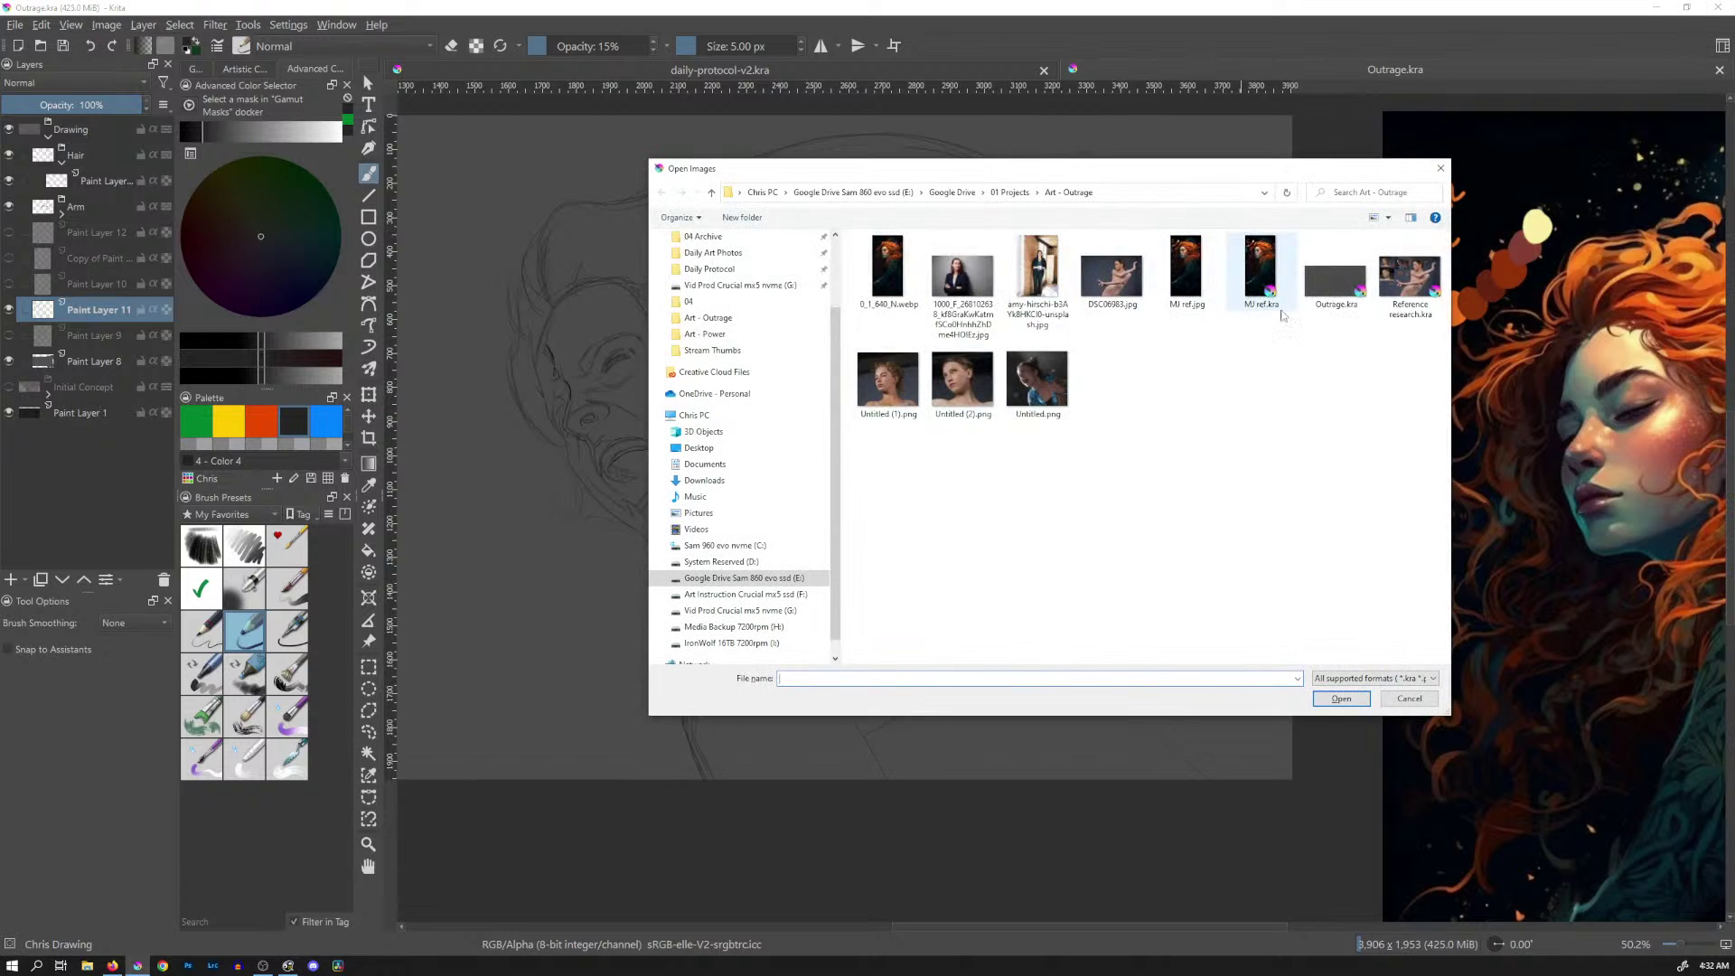
pyautogui.click(1055, 384)
pyautogui.doubleClick(1056, 384)
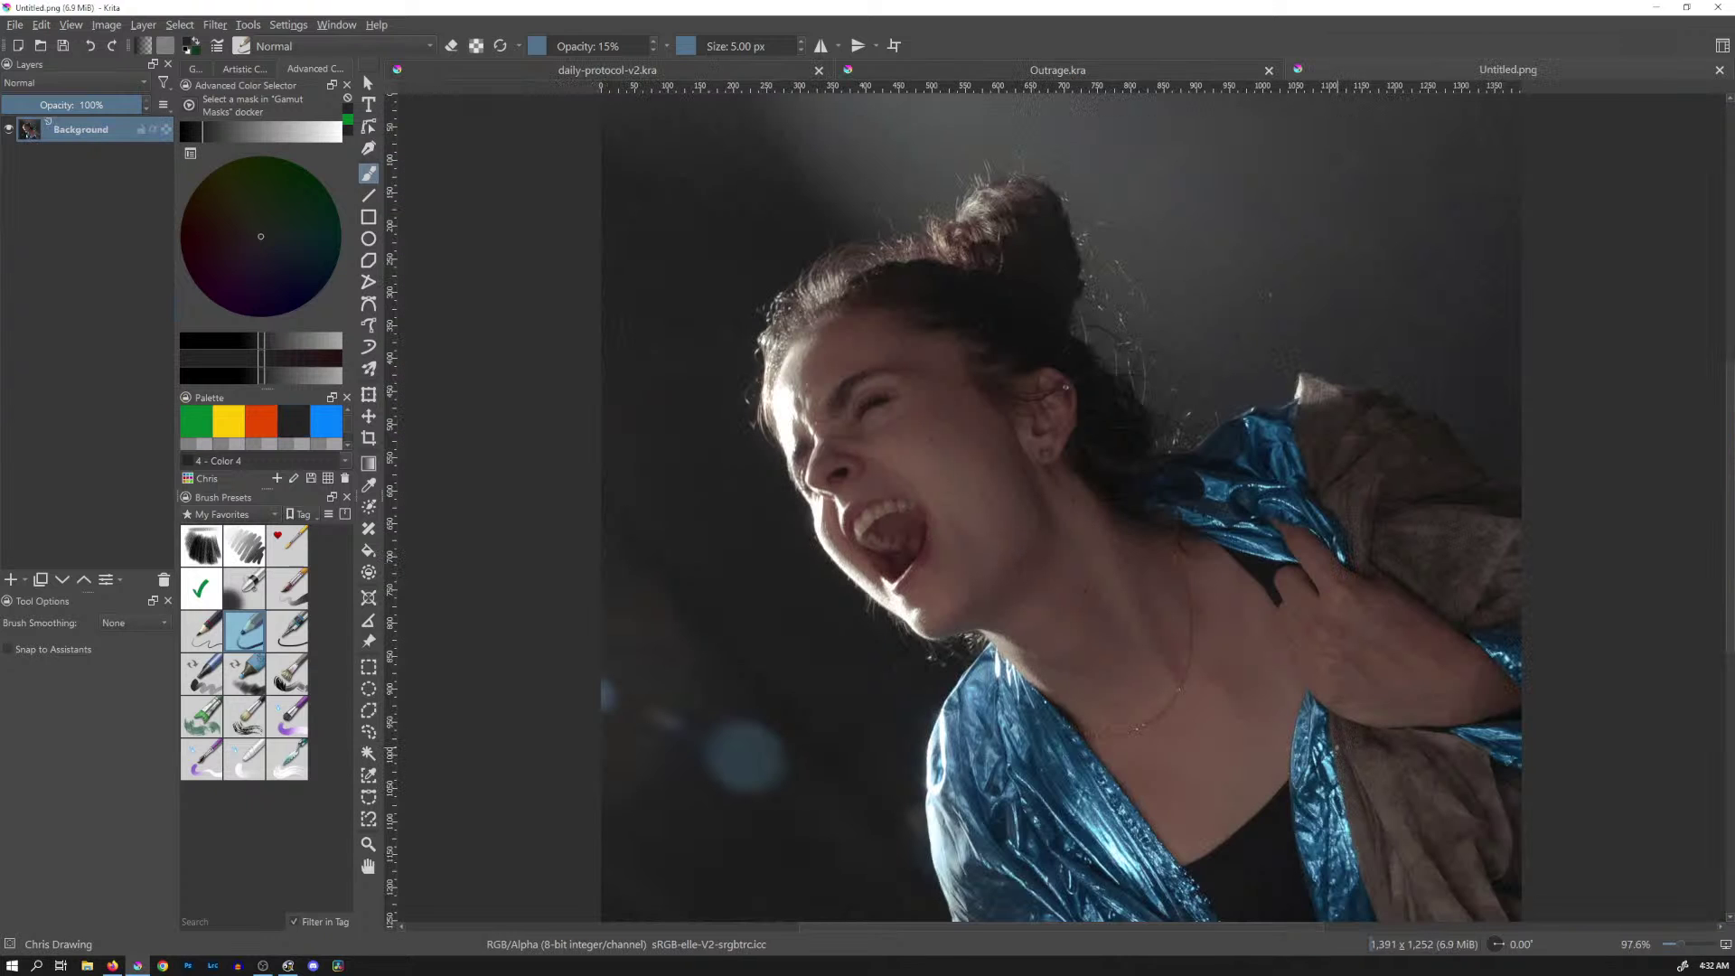
# Scale the opened photo to a width of 700 px with its proportions constrained
pyautogui.press('1')
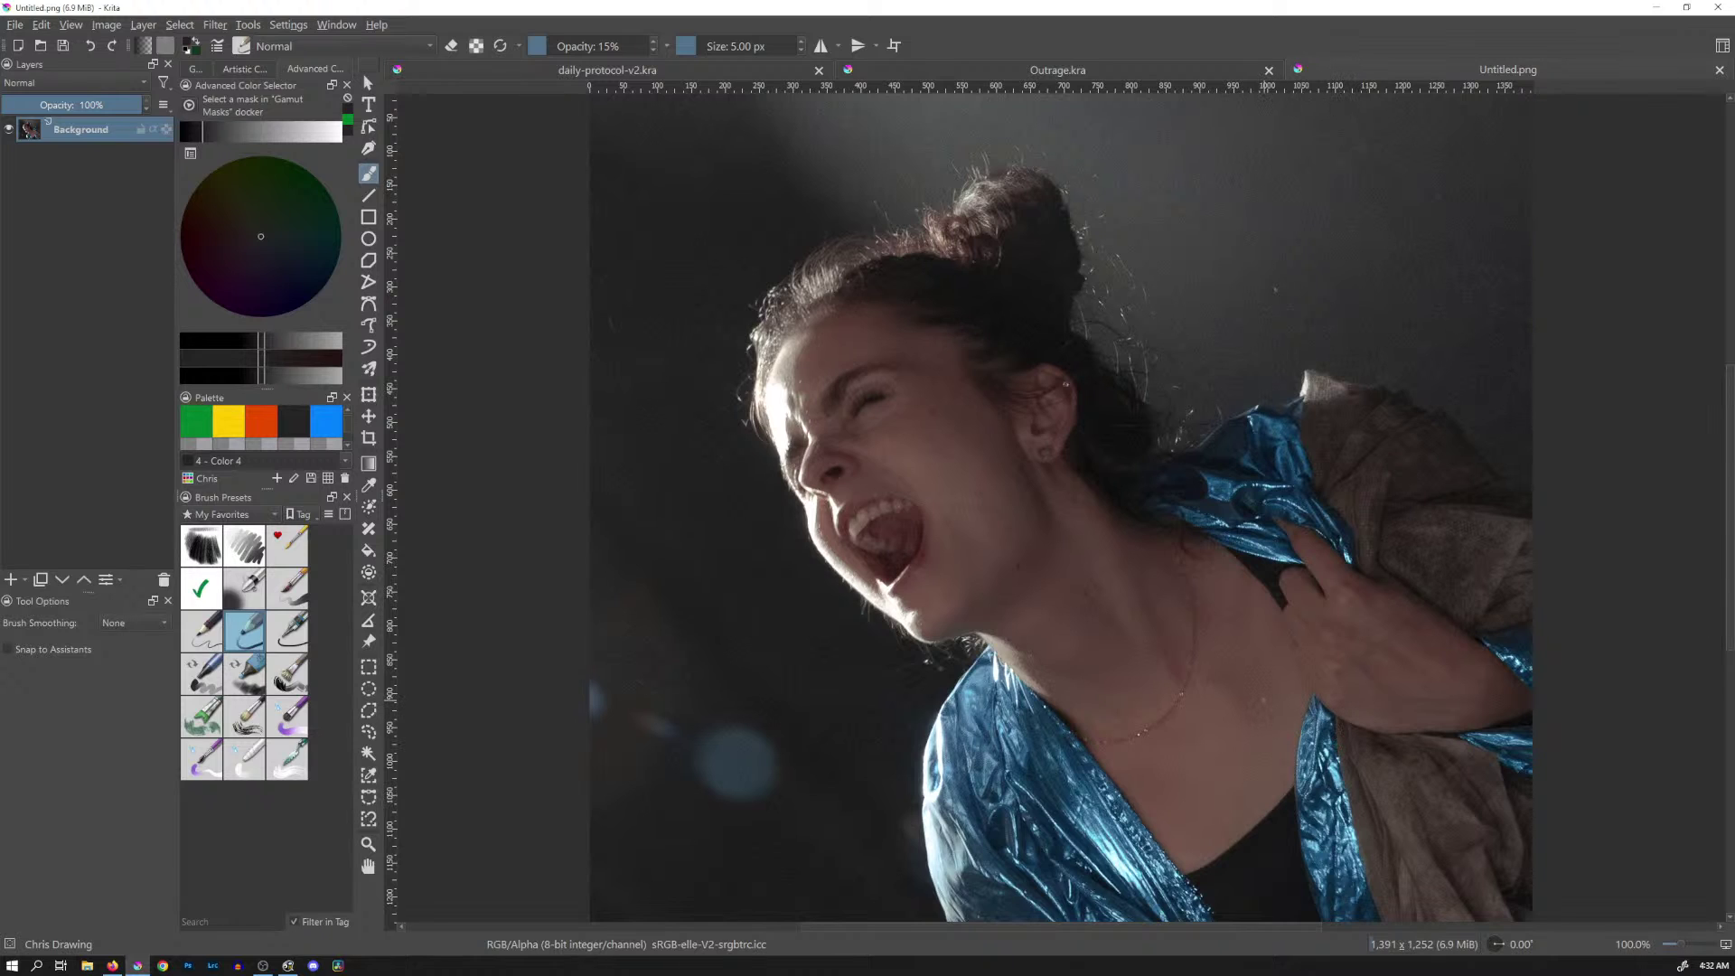
pyautogui.click(107, 25)
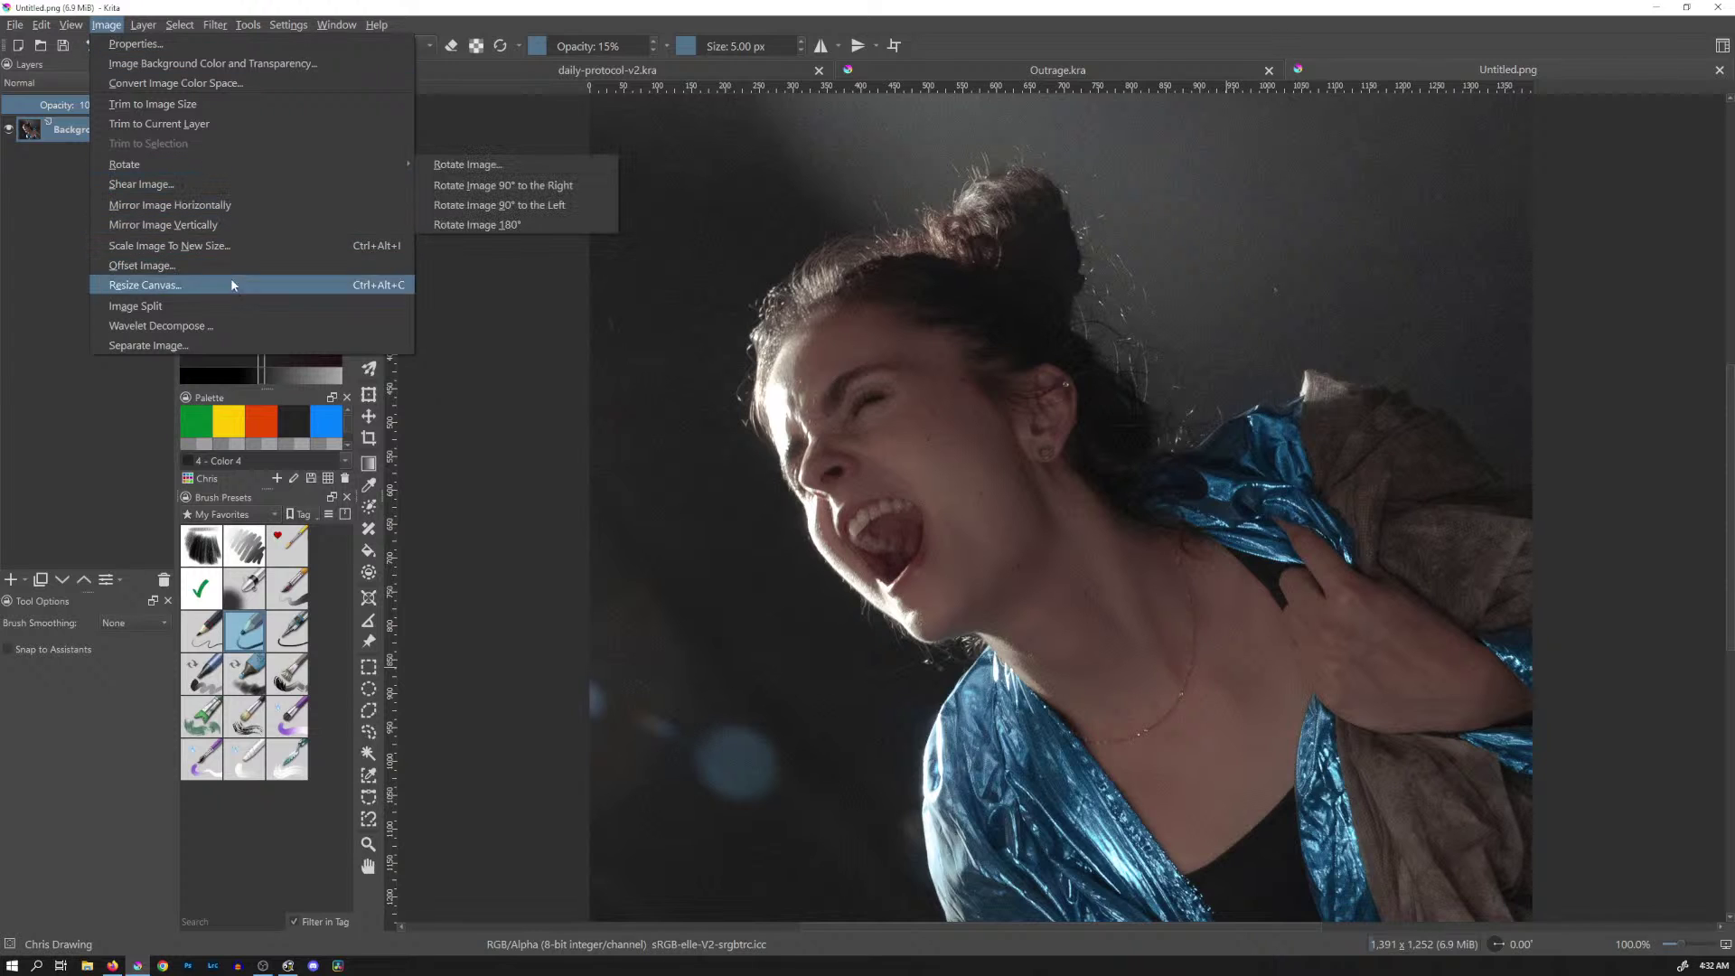
pyautogui.click(318, 250)
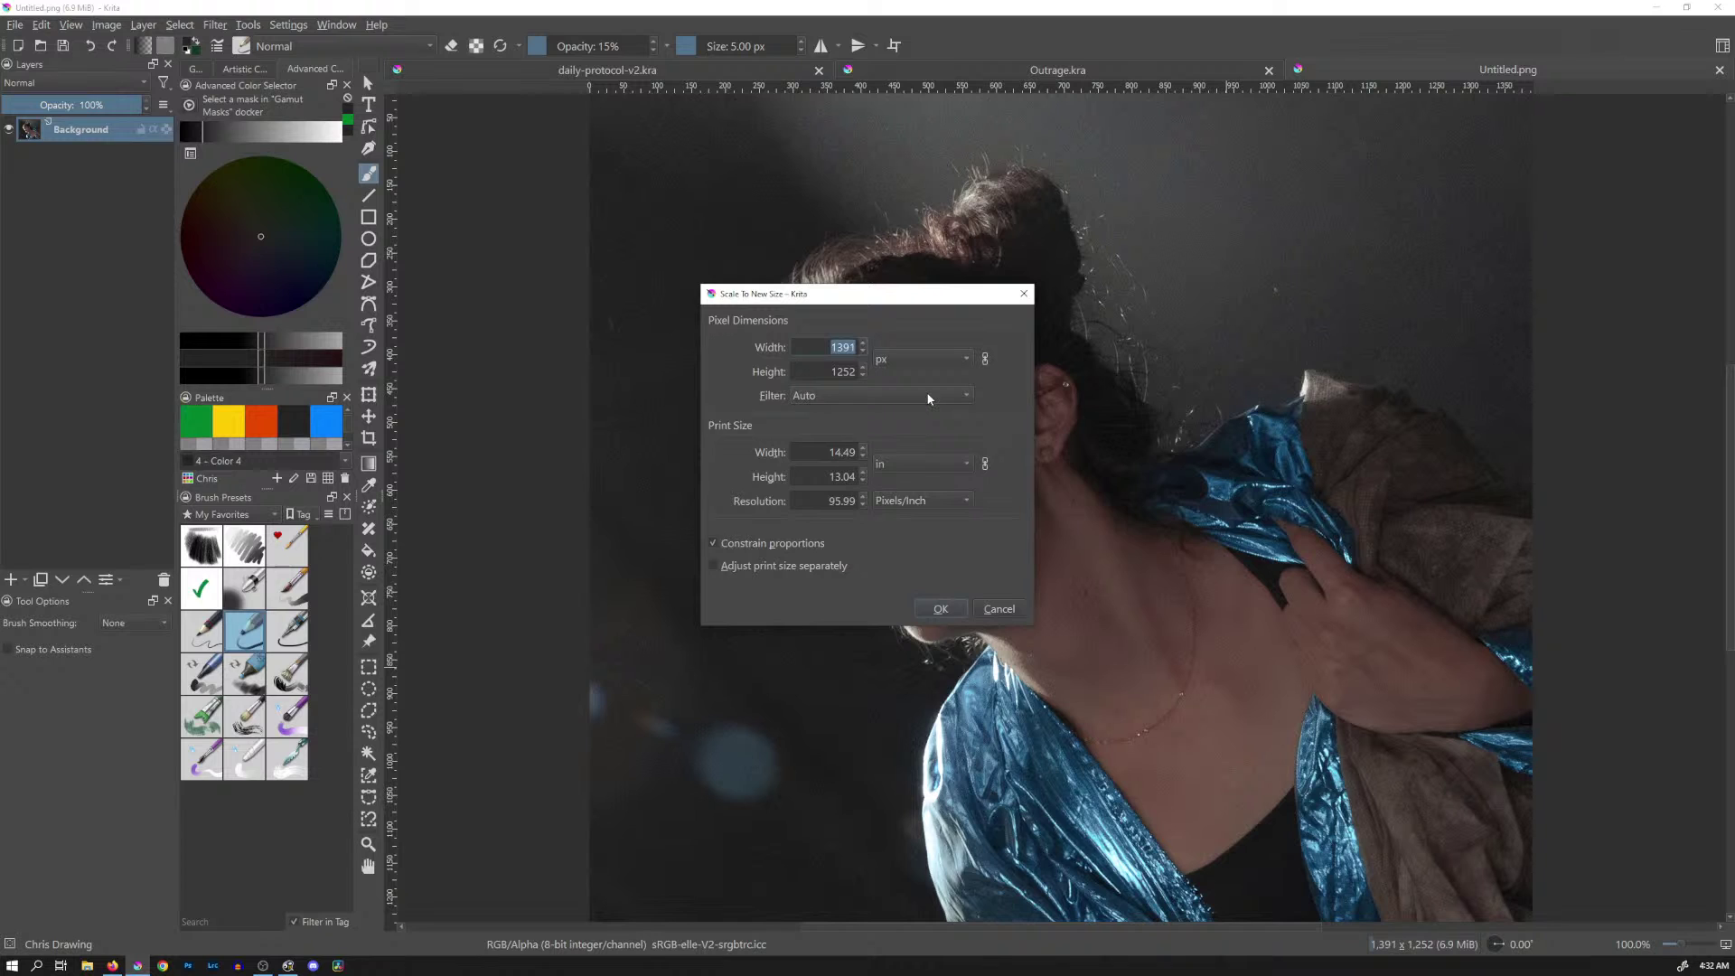
pyautogui.moveTo(929, 399)
pyautogui.write('700')
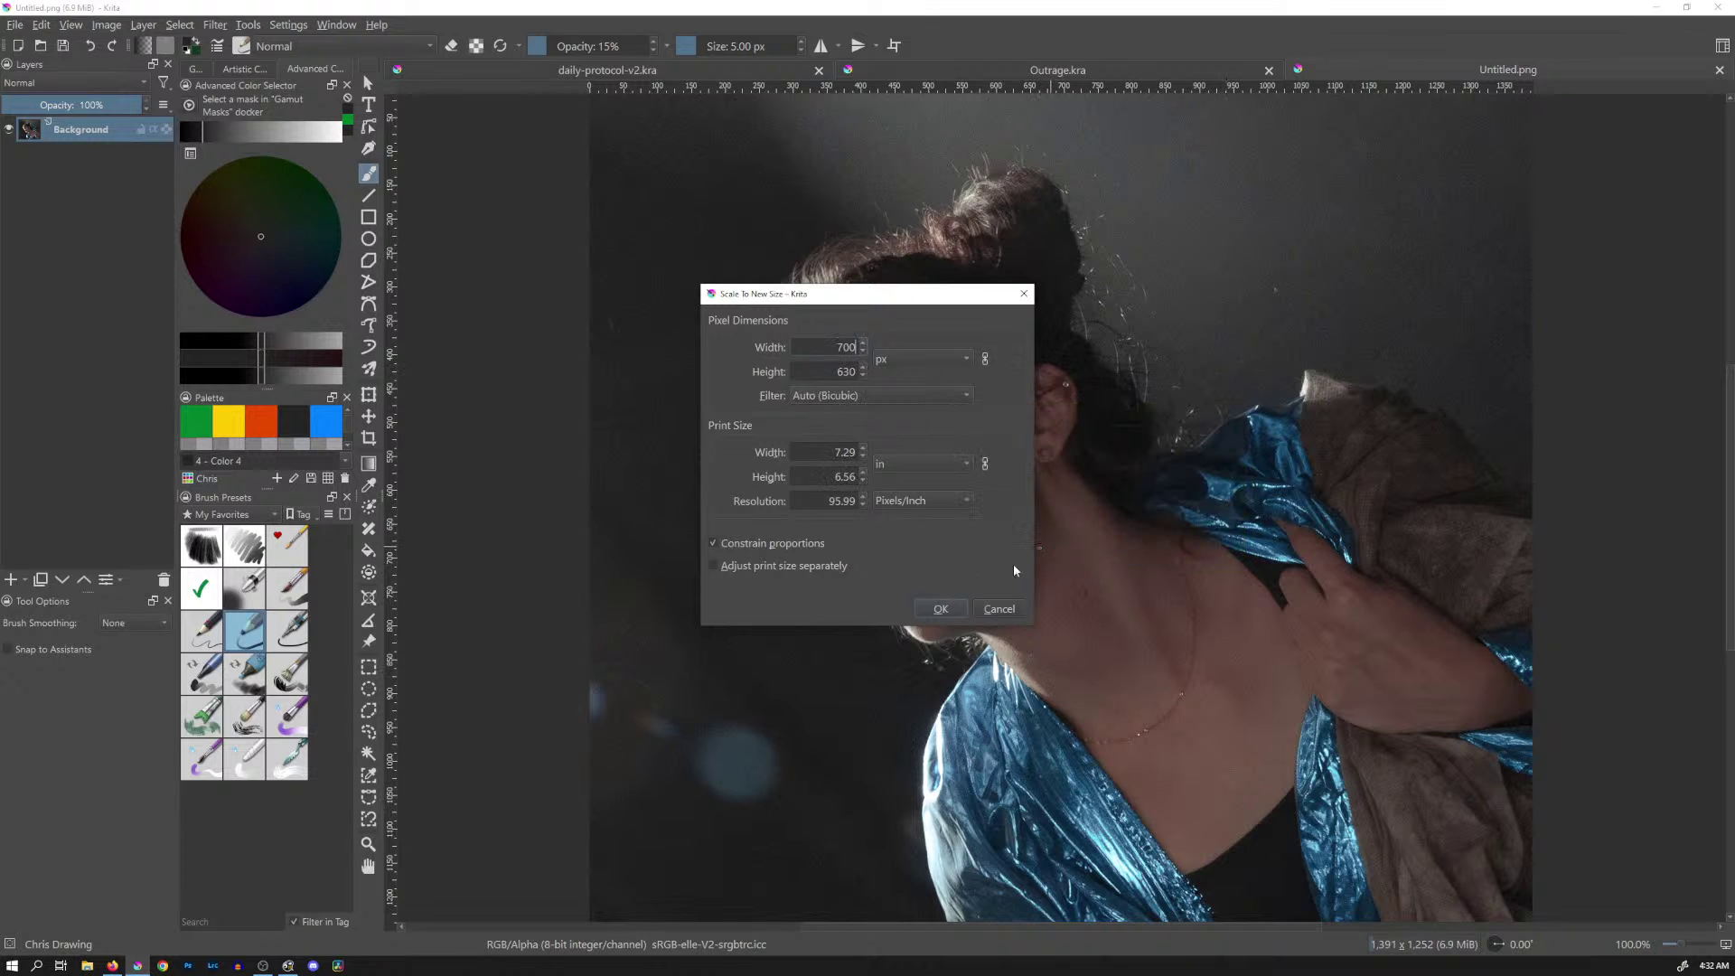
pyautogui.click(949, 608)
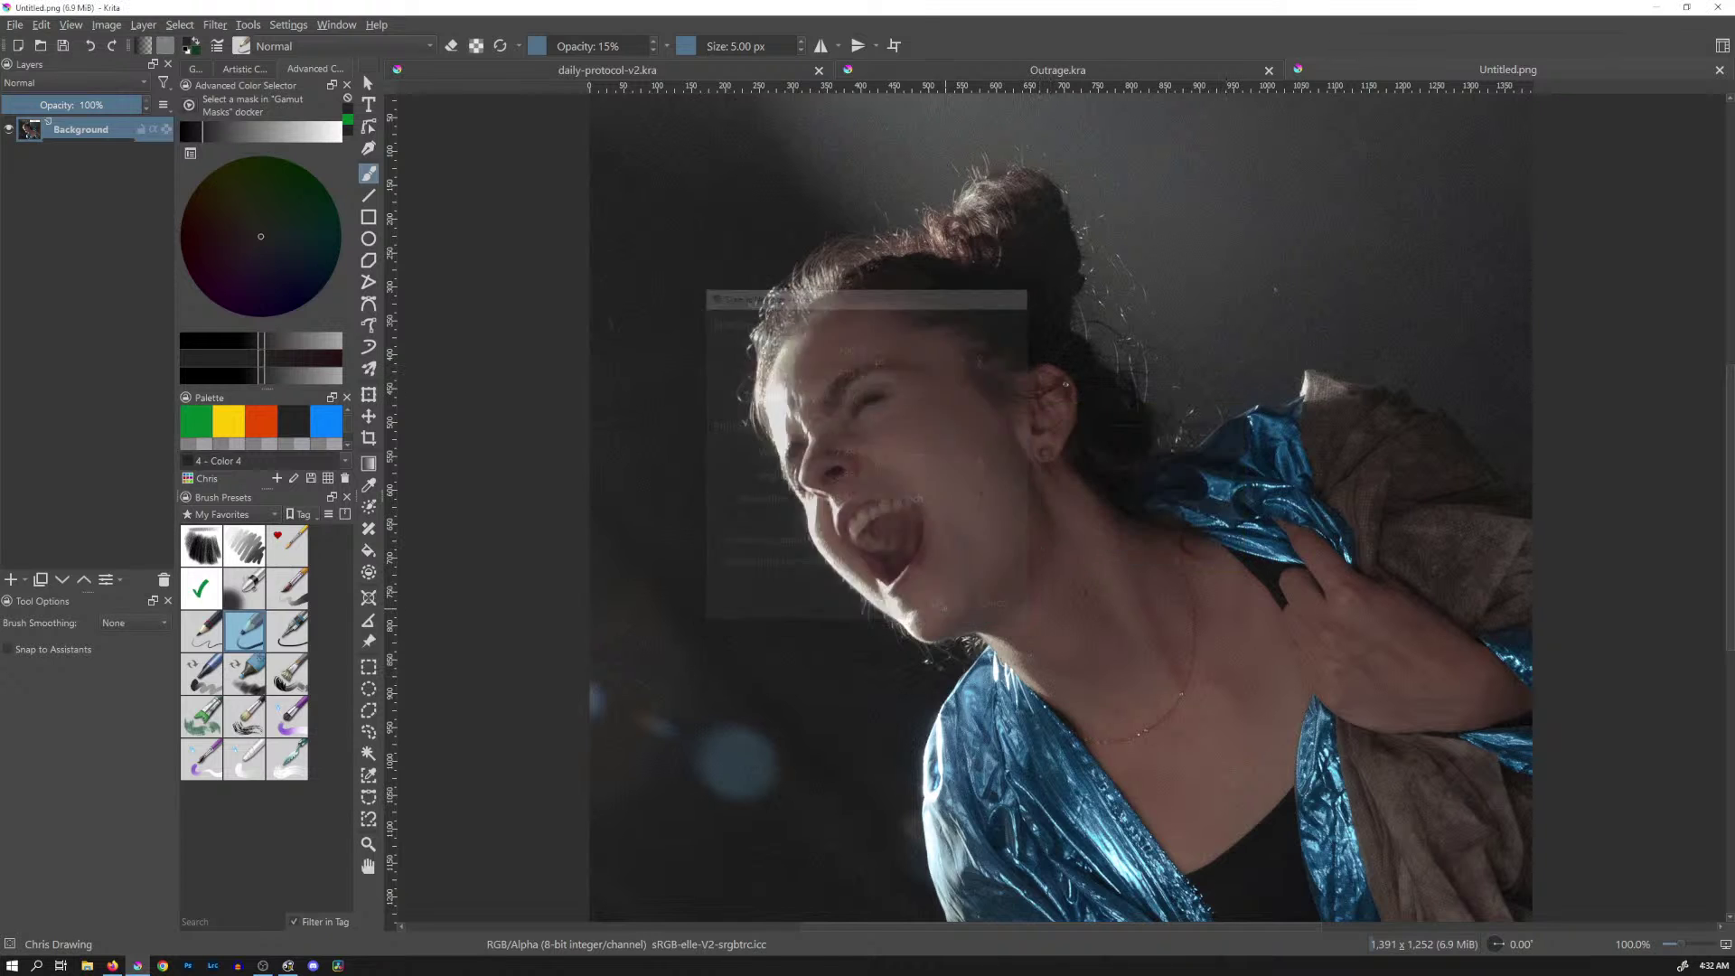
# Copy the whole scaled photo and paste it as a reference image into Outrage.kra
pyautogui.hotkey('ctrl', 'a')
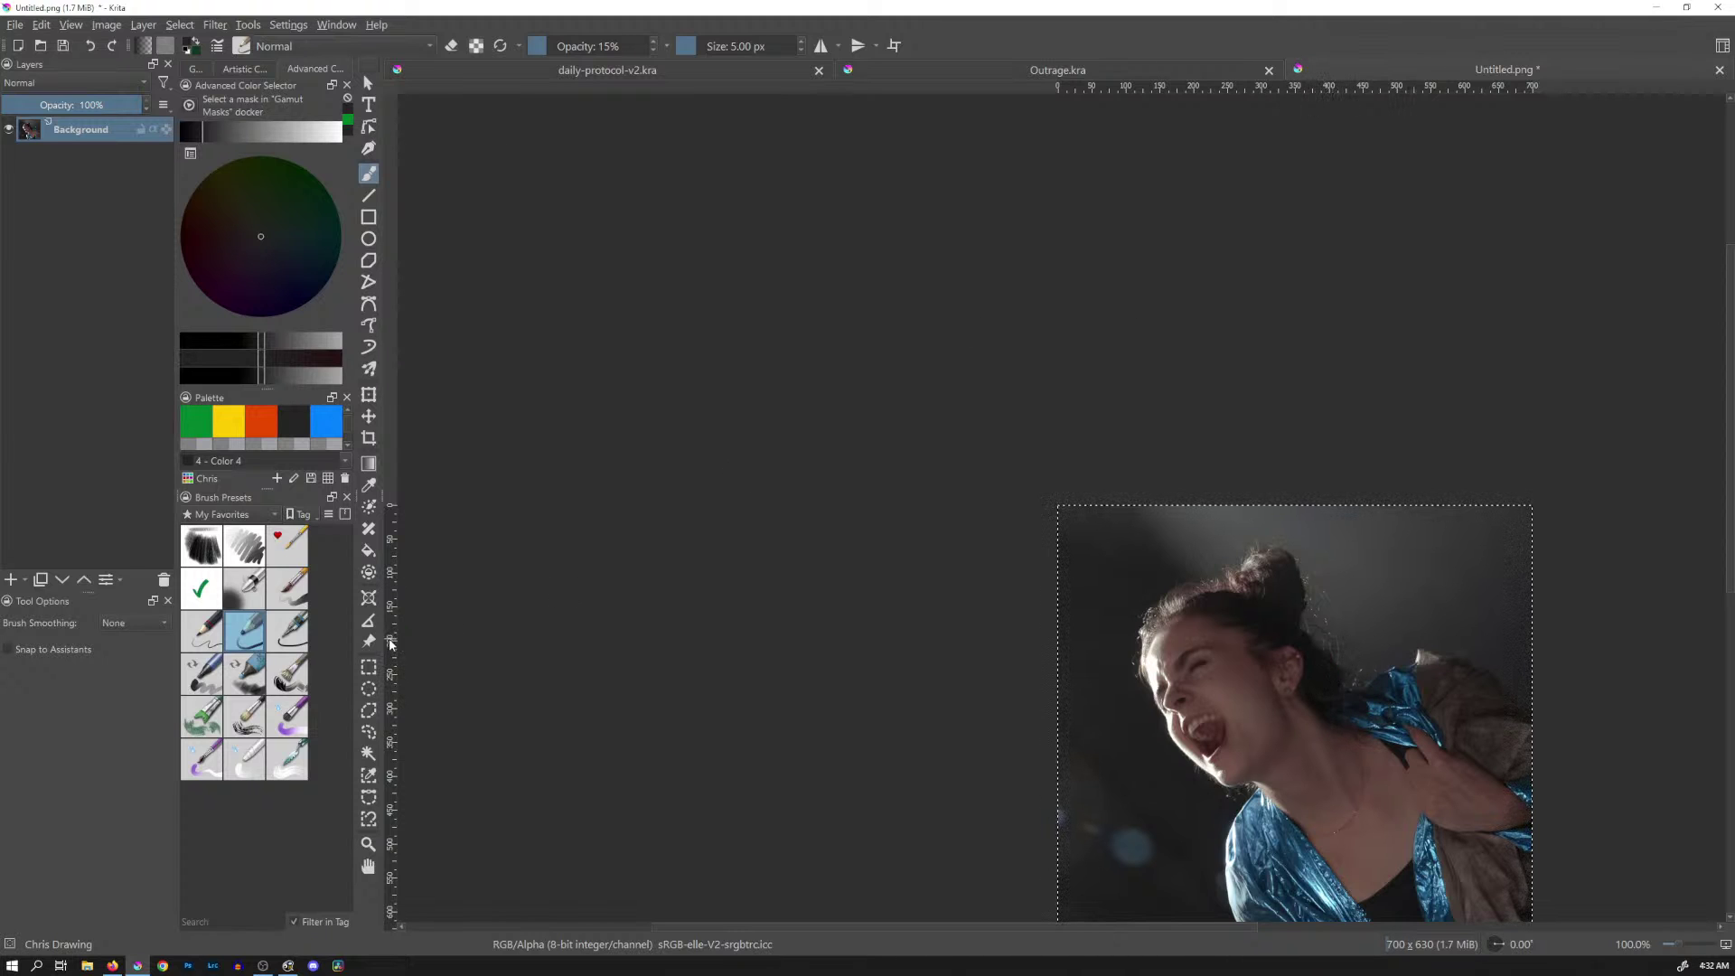
pyautogui.click(1049, 70)
pyautogui.click(370, 643)
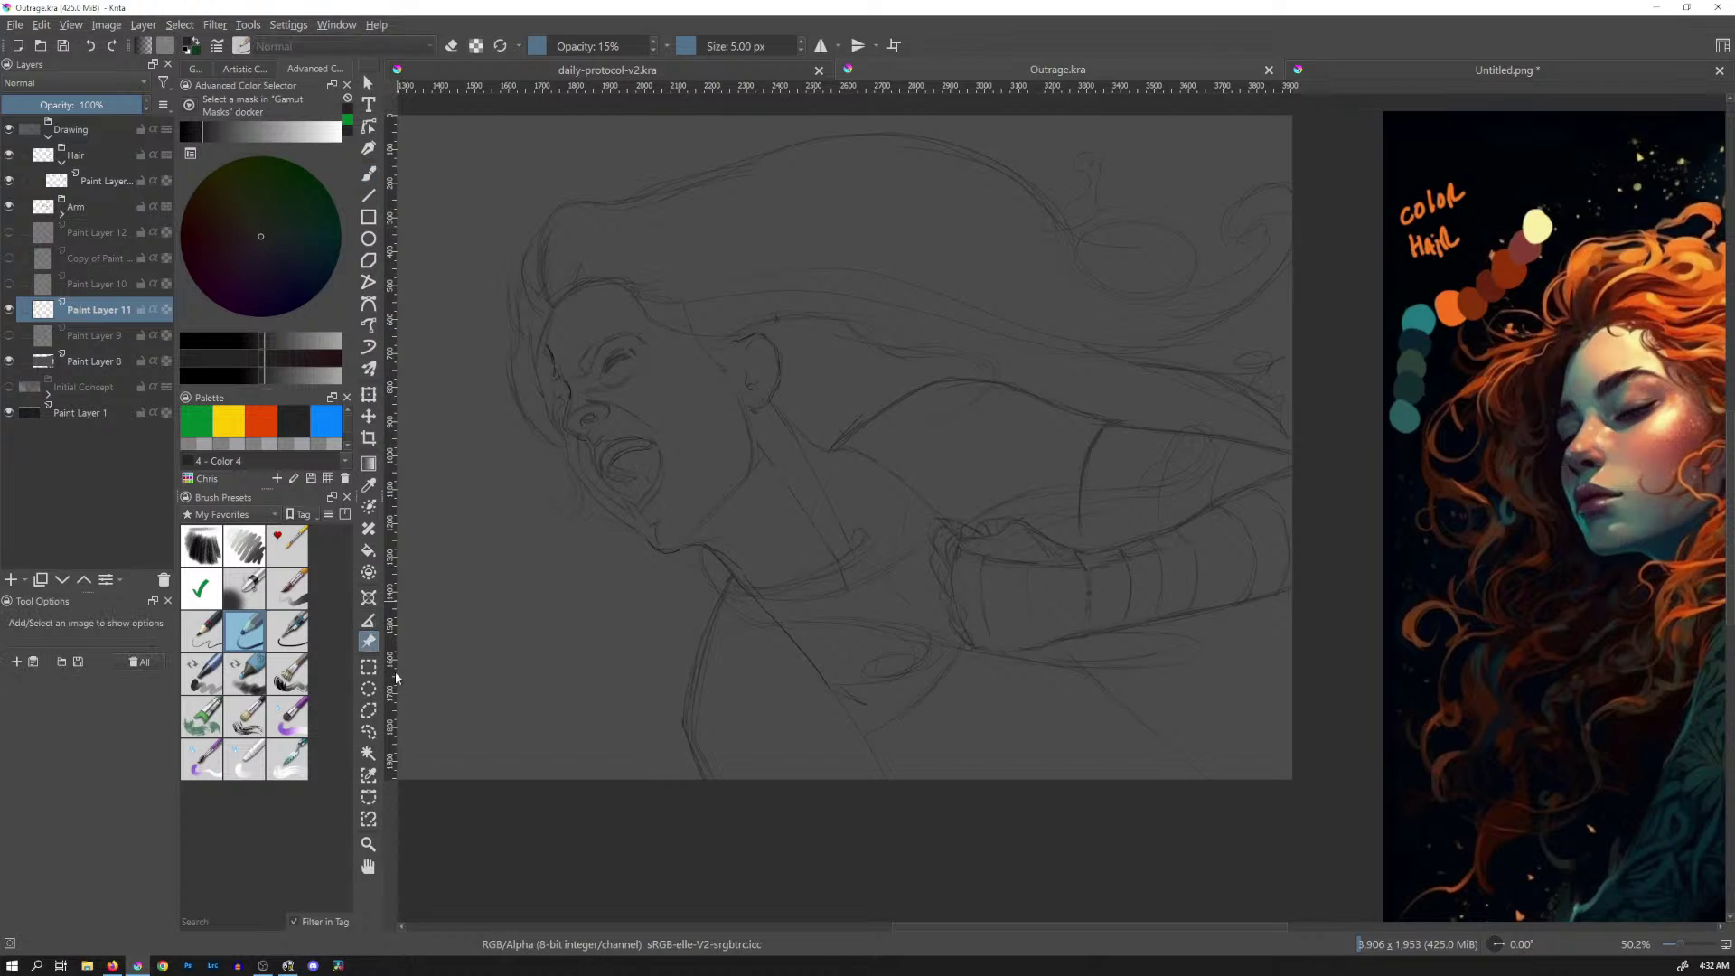
pyautogui.hotkey('ctrl', 'v')
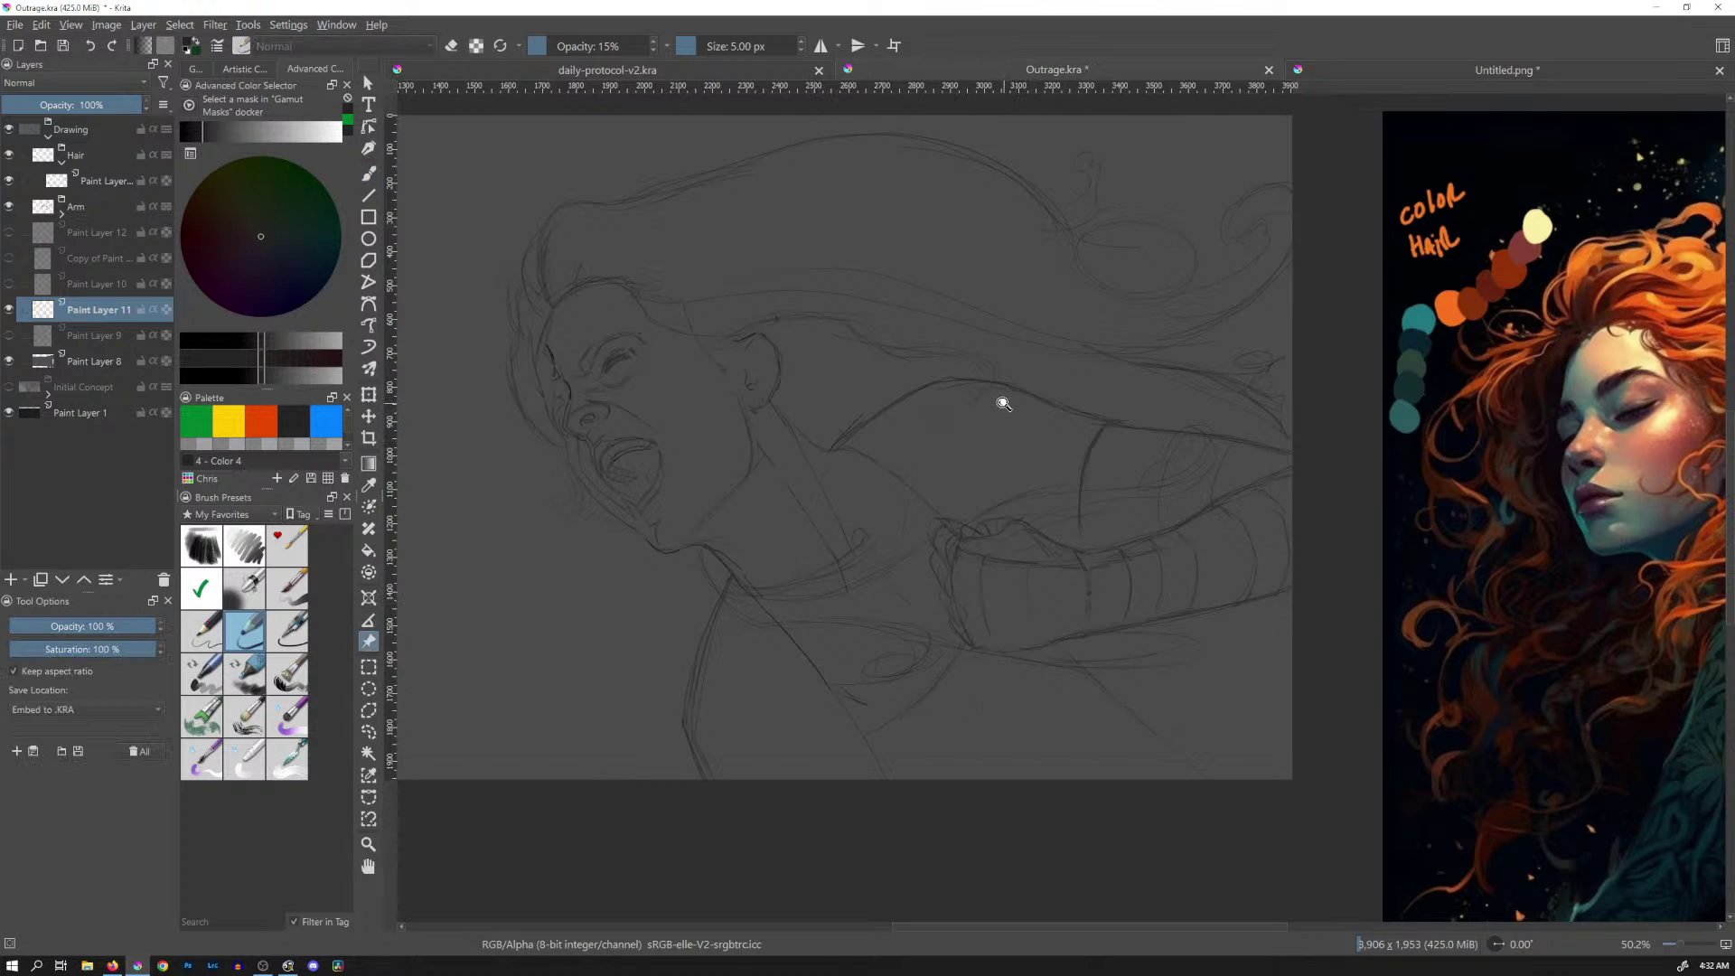
# Place the pasted reference photo above the canvas beside the three portrait references and return to the brush
pyautogui.scroll(-6, 999, 399)
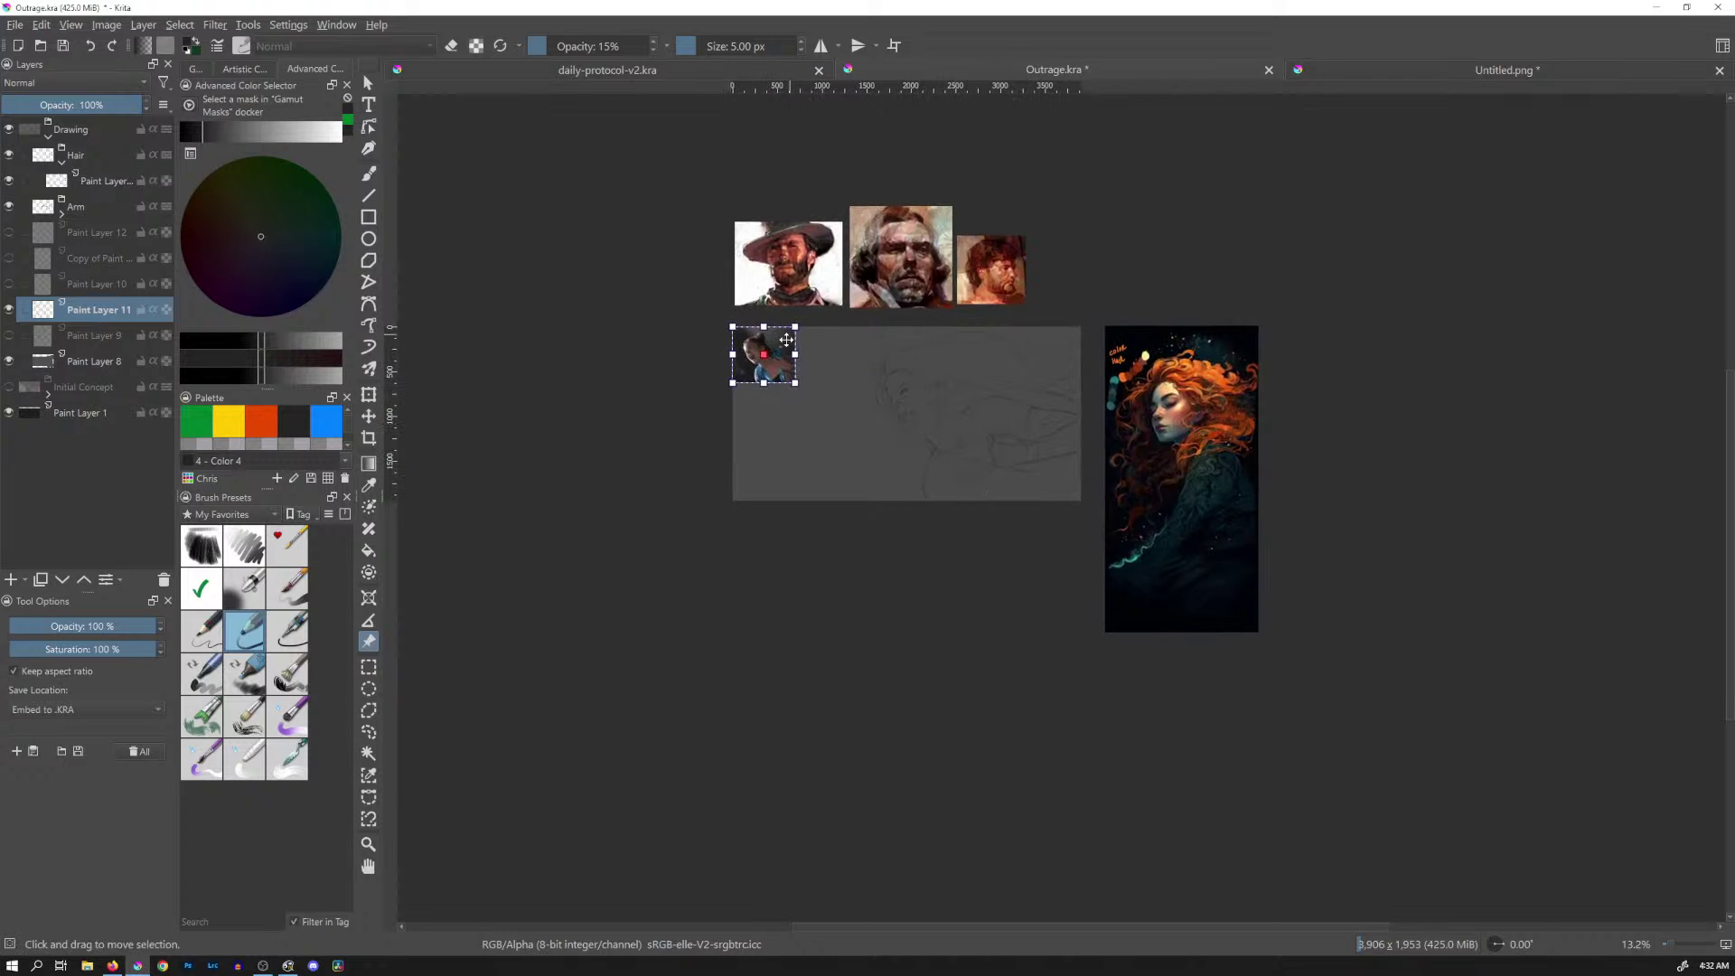
pyautogui.moveTo(783, 347)
pyautogui.mouseDown()
pyautogui.moveTo(899, 333)
pyautogui.moveTo(1077, 269)
pyautogui.mouseUp()
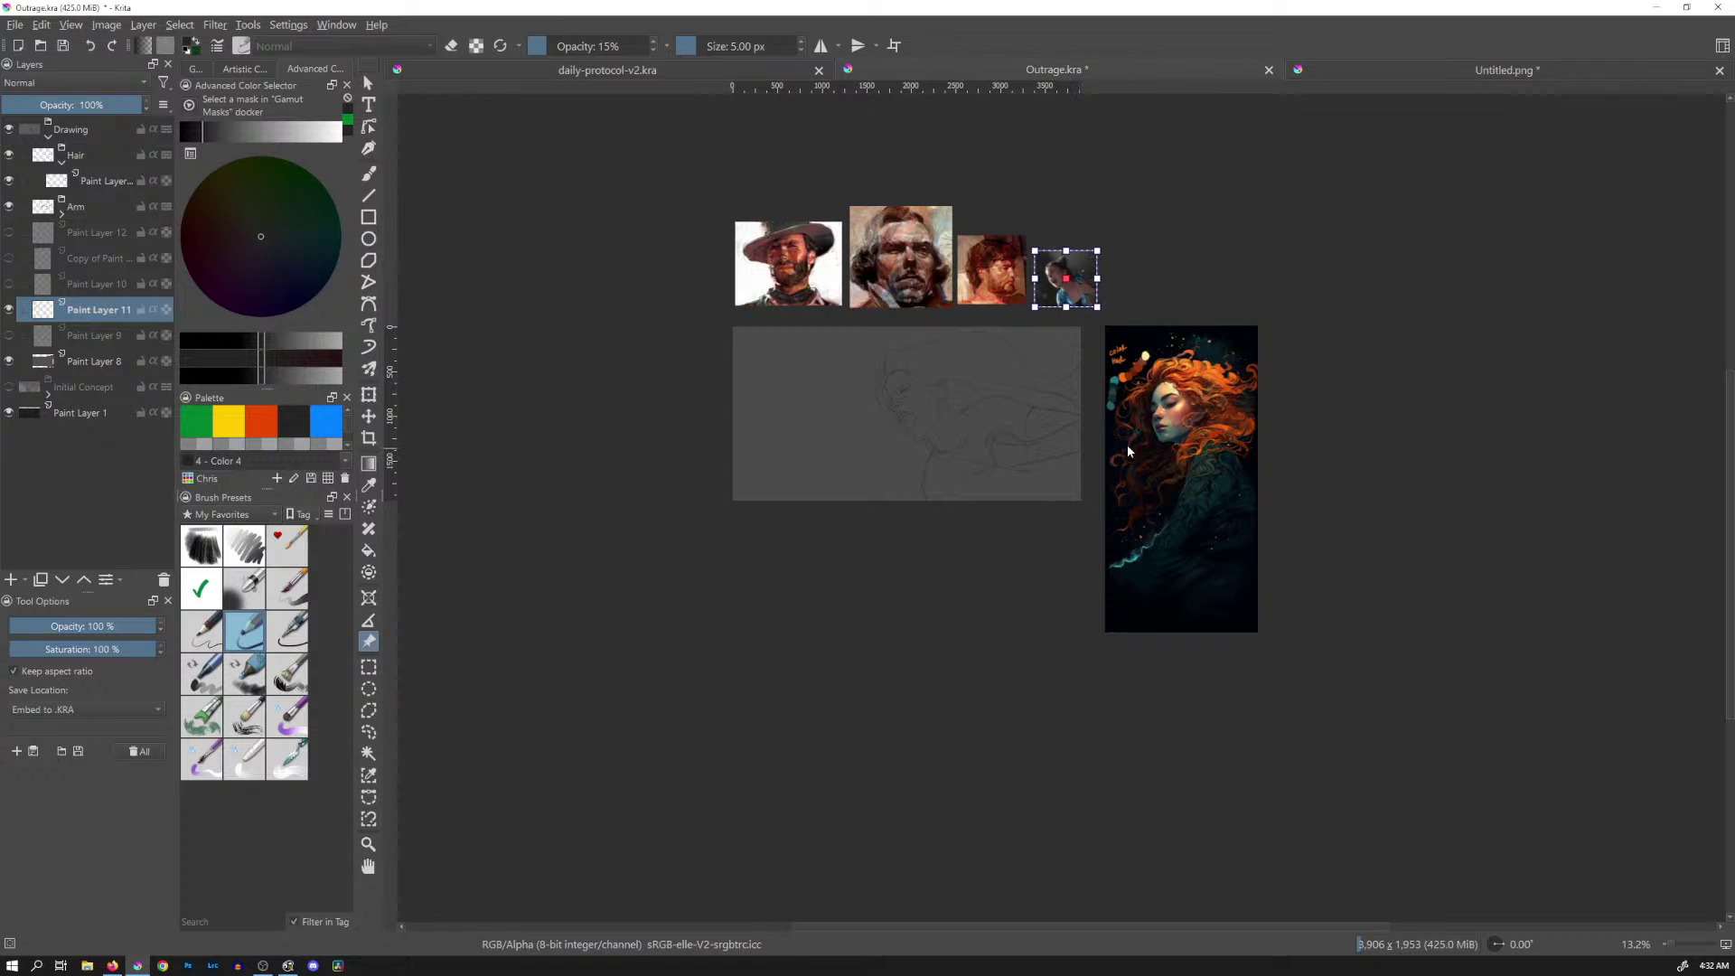
pyautogui.press('Return')
pyautogui.click(1141, 285)
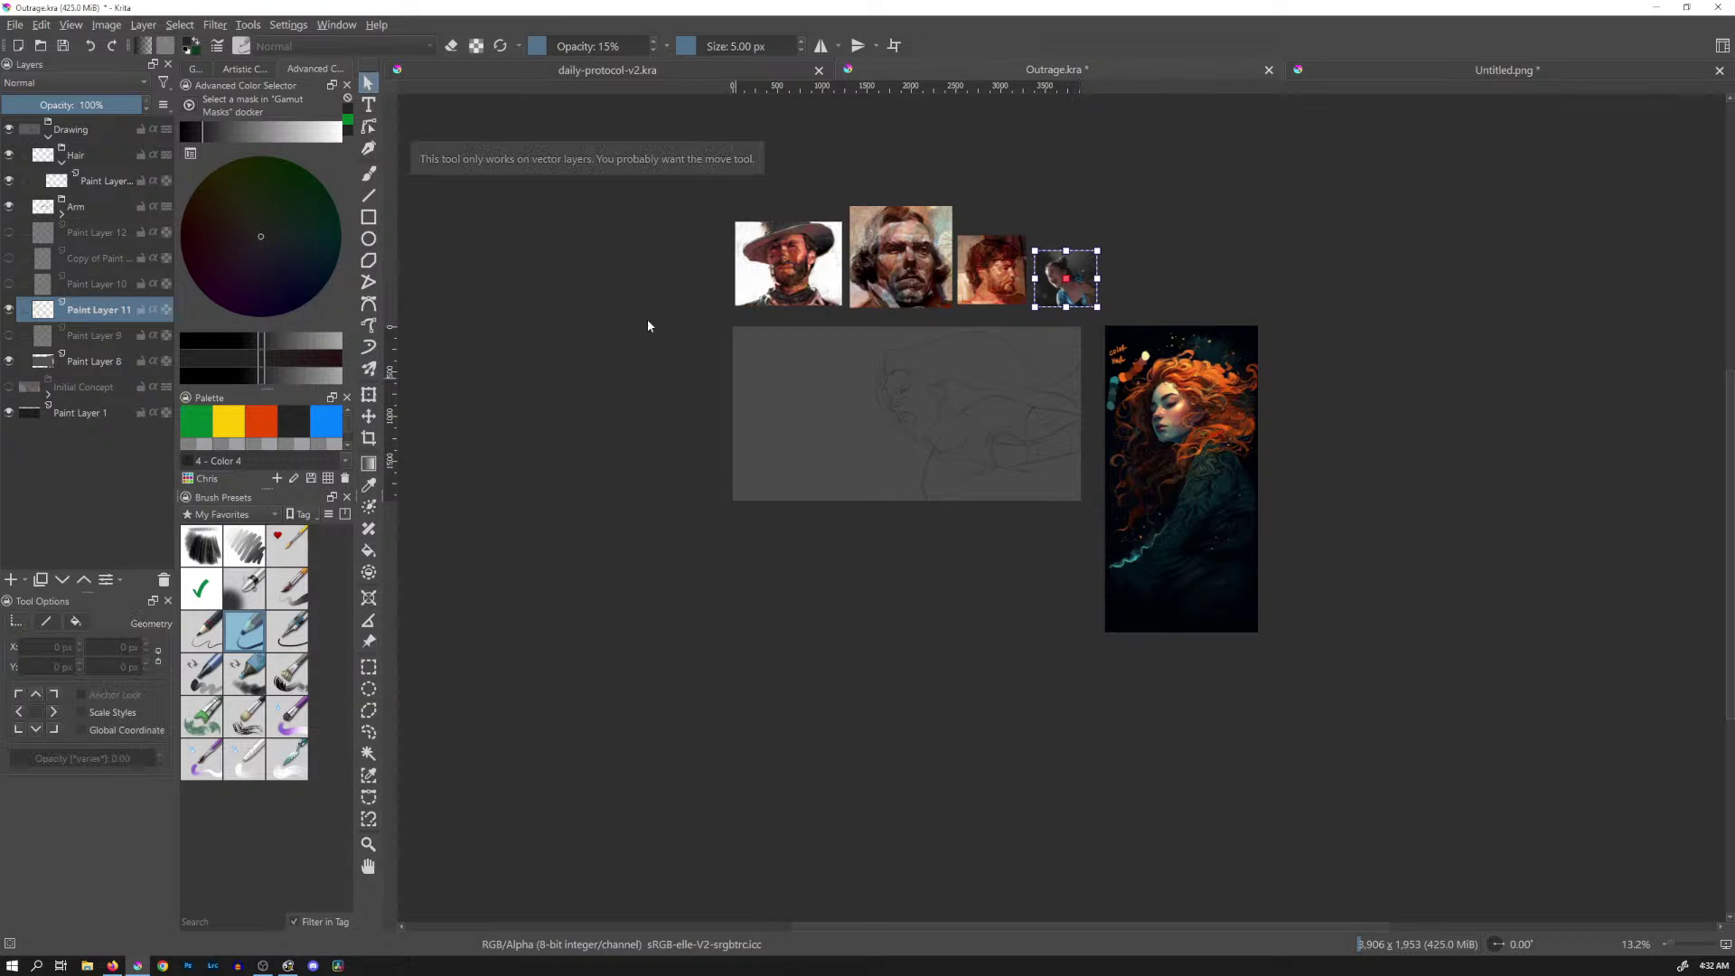
pyautogui.press('b')
# Save Outrage.kra and close Untitled.png without saving it
pyautogui.scroll(5, 1098, 388)
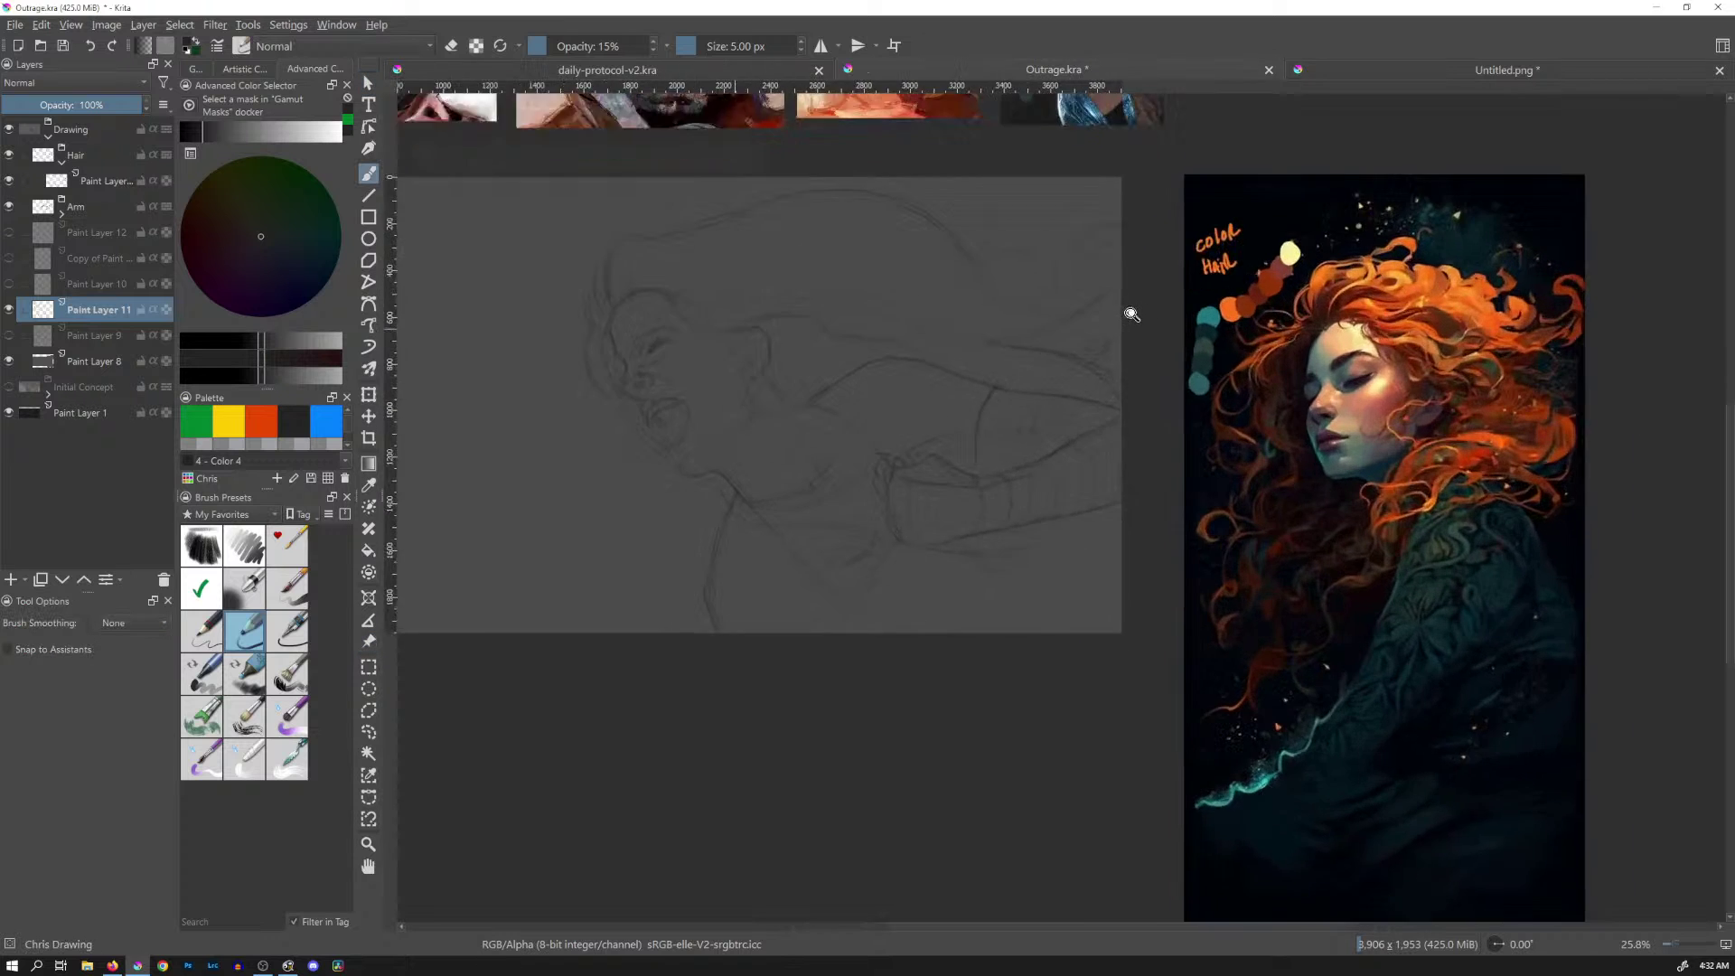
pyautogui.moveTo(1120, 371)
pyautogui.mouseDown()
pyautogui.moveTo(1181, 569)
pyautogui.moveTo(1233, 438)
pyautogui.moveTo(1229, 345)
pyautogui.mouseUp()
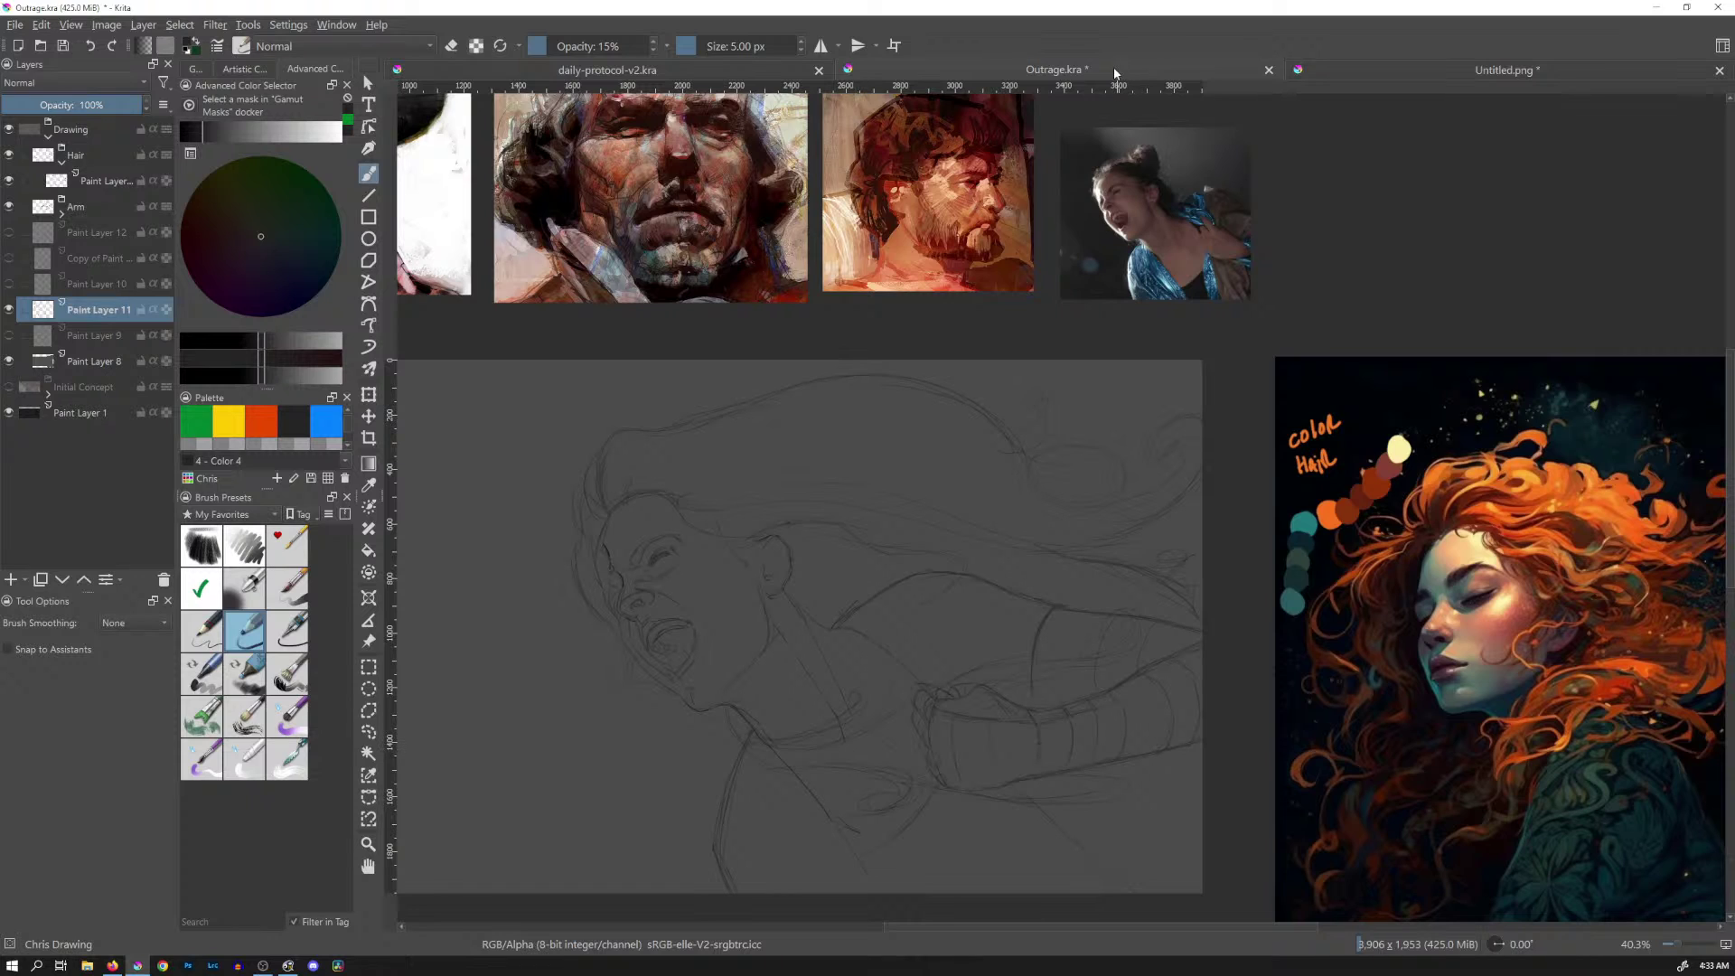
pyautogui.hotkey('ctrl', 's')
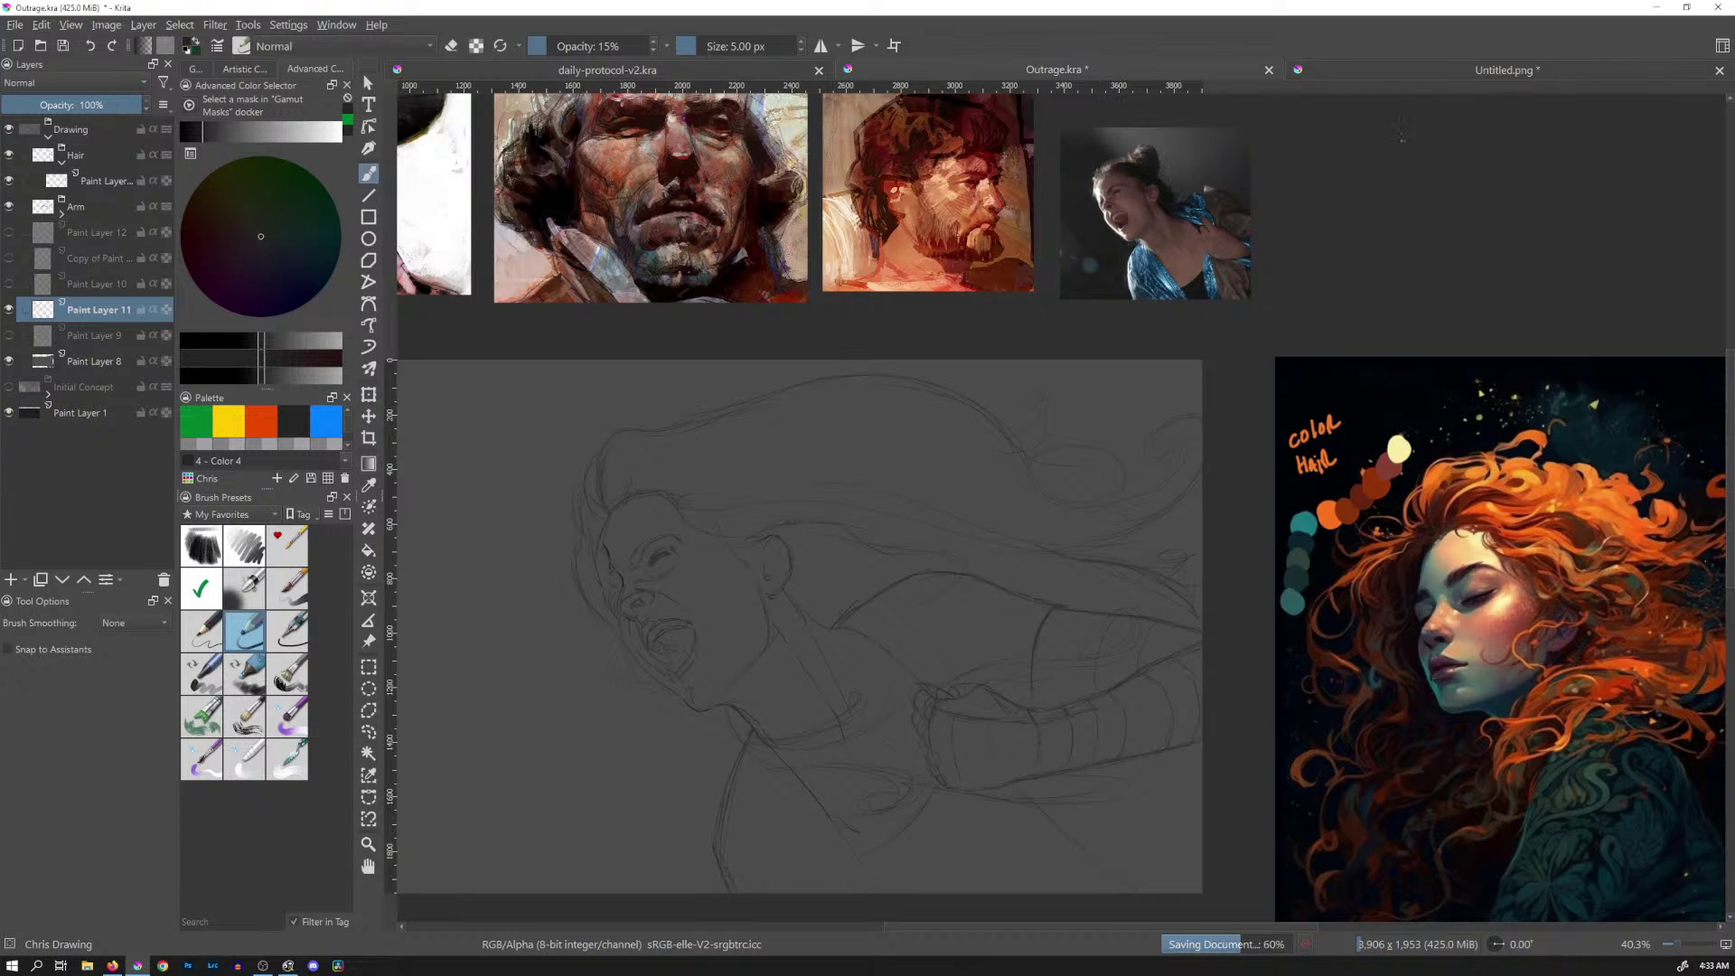
pyautogui.click(1718, 71)
pyautogui.click(917, 502)
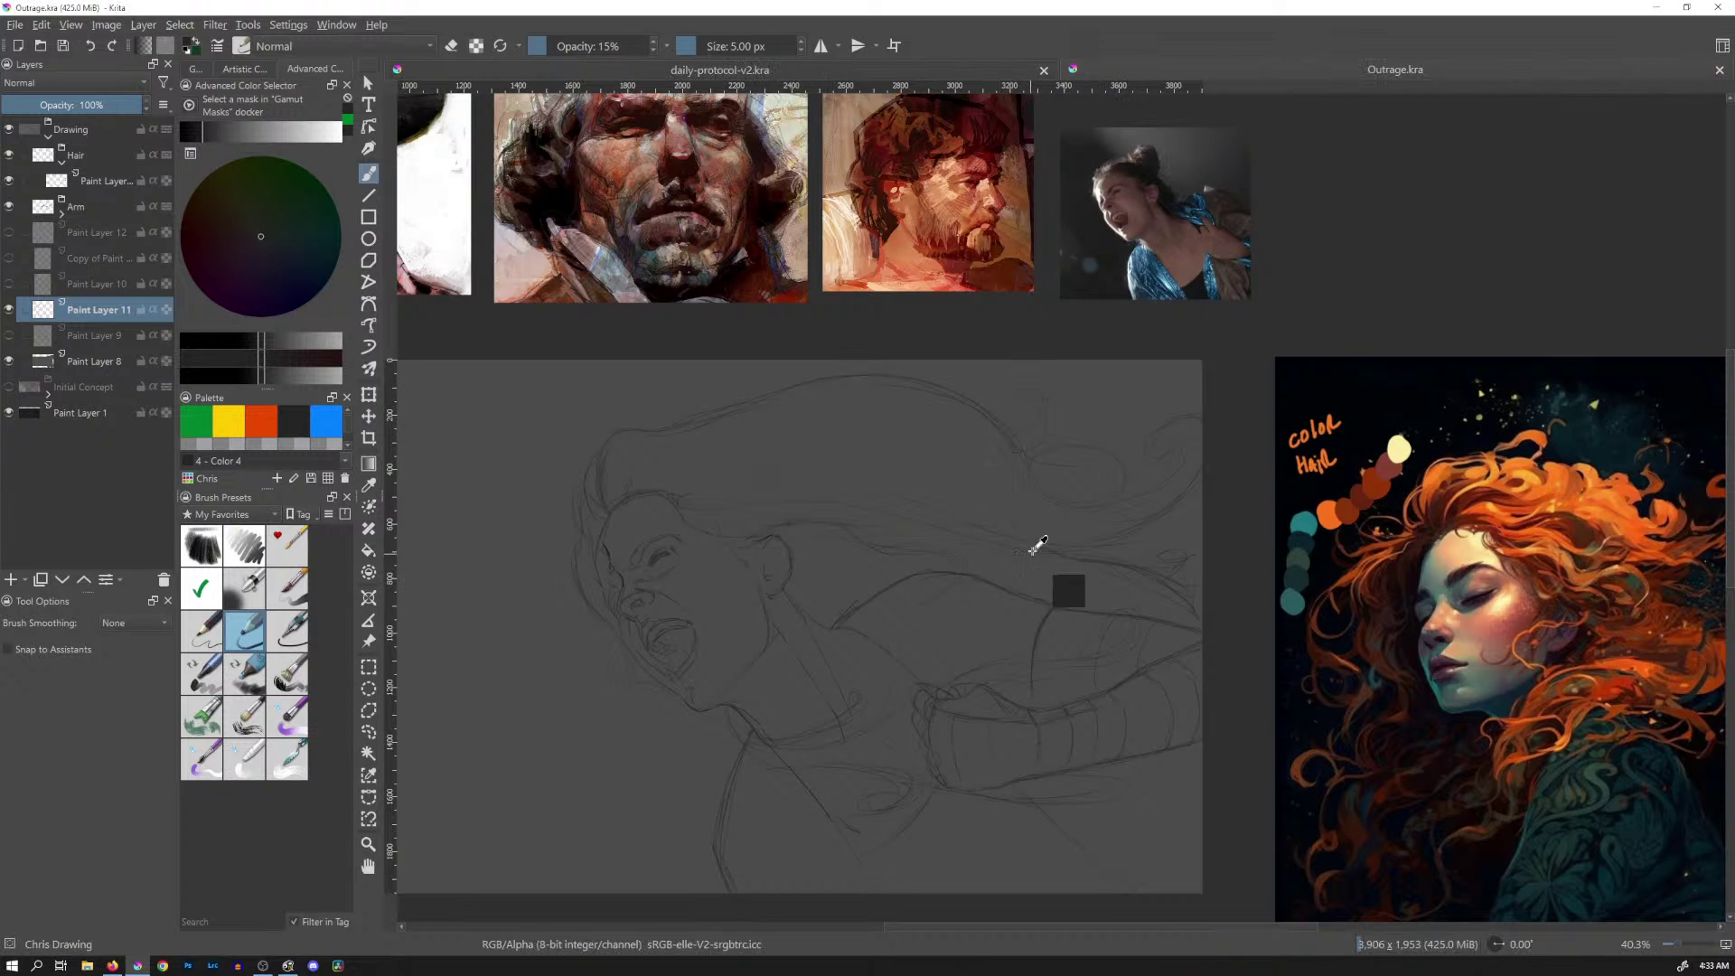
# Examine the sketched figure's face, flowing hair, neck and arms at different zoom levels
pyautogui.scroll(4, 1035, 550)
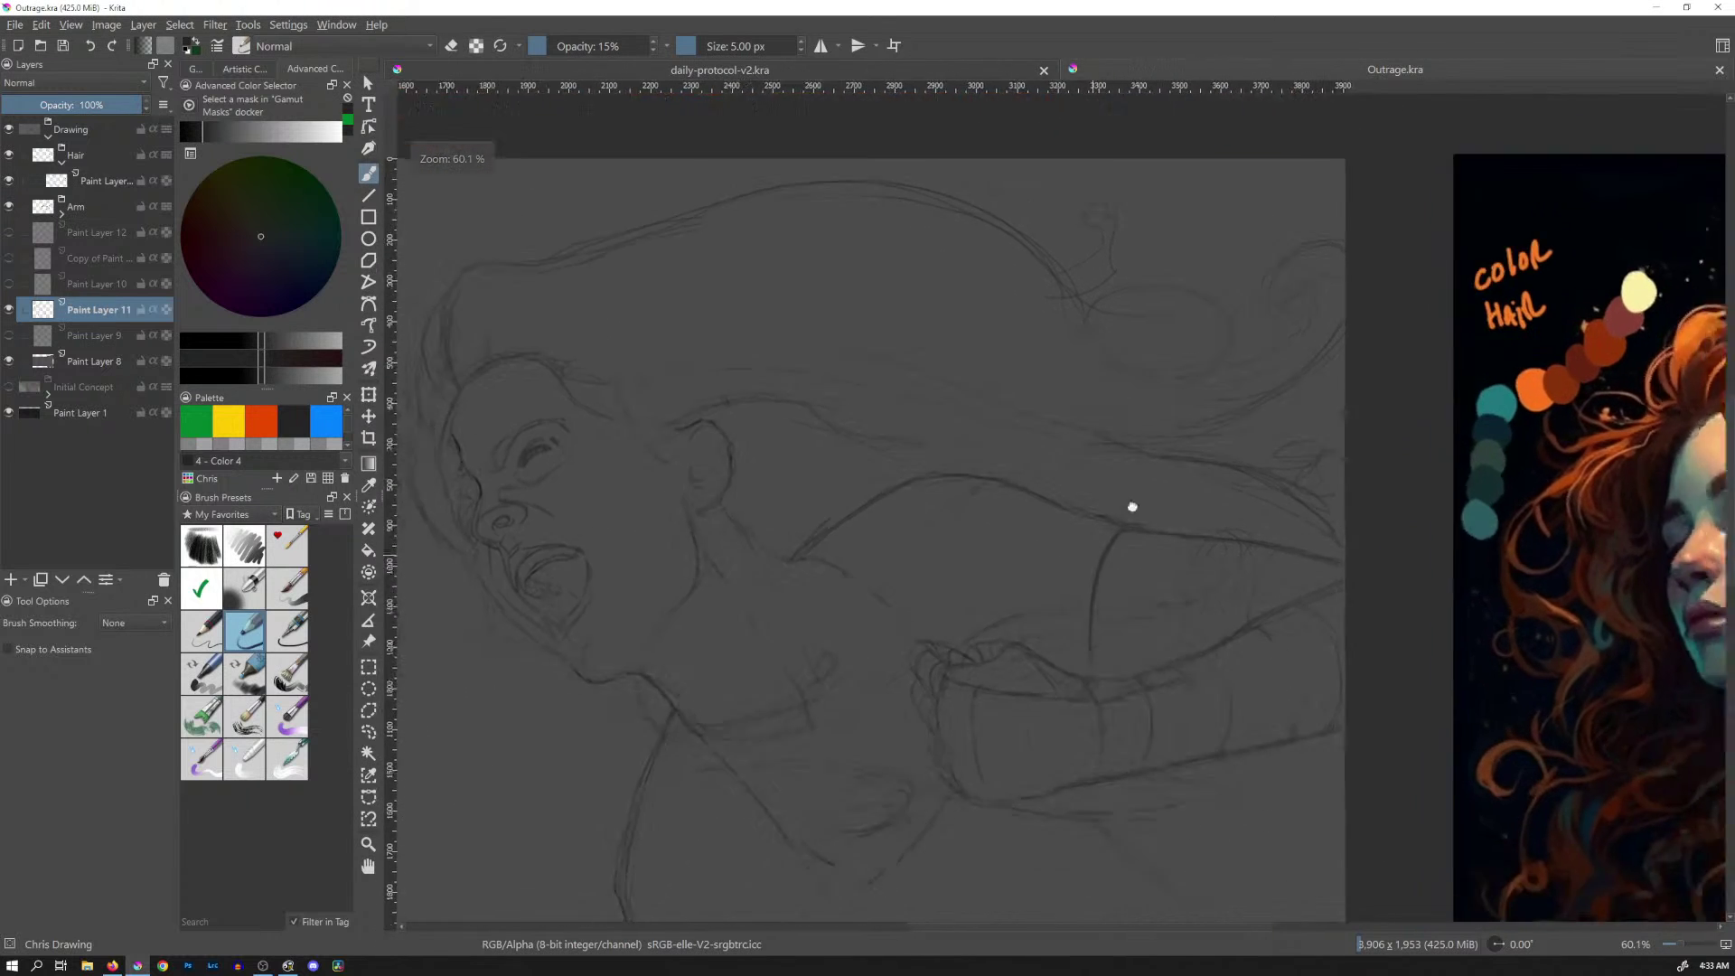
pyautogui.scroll(-2, 1057, 507)
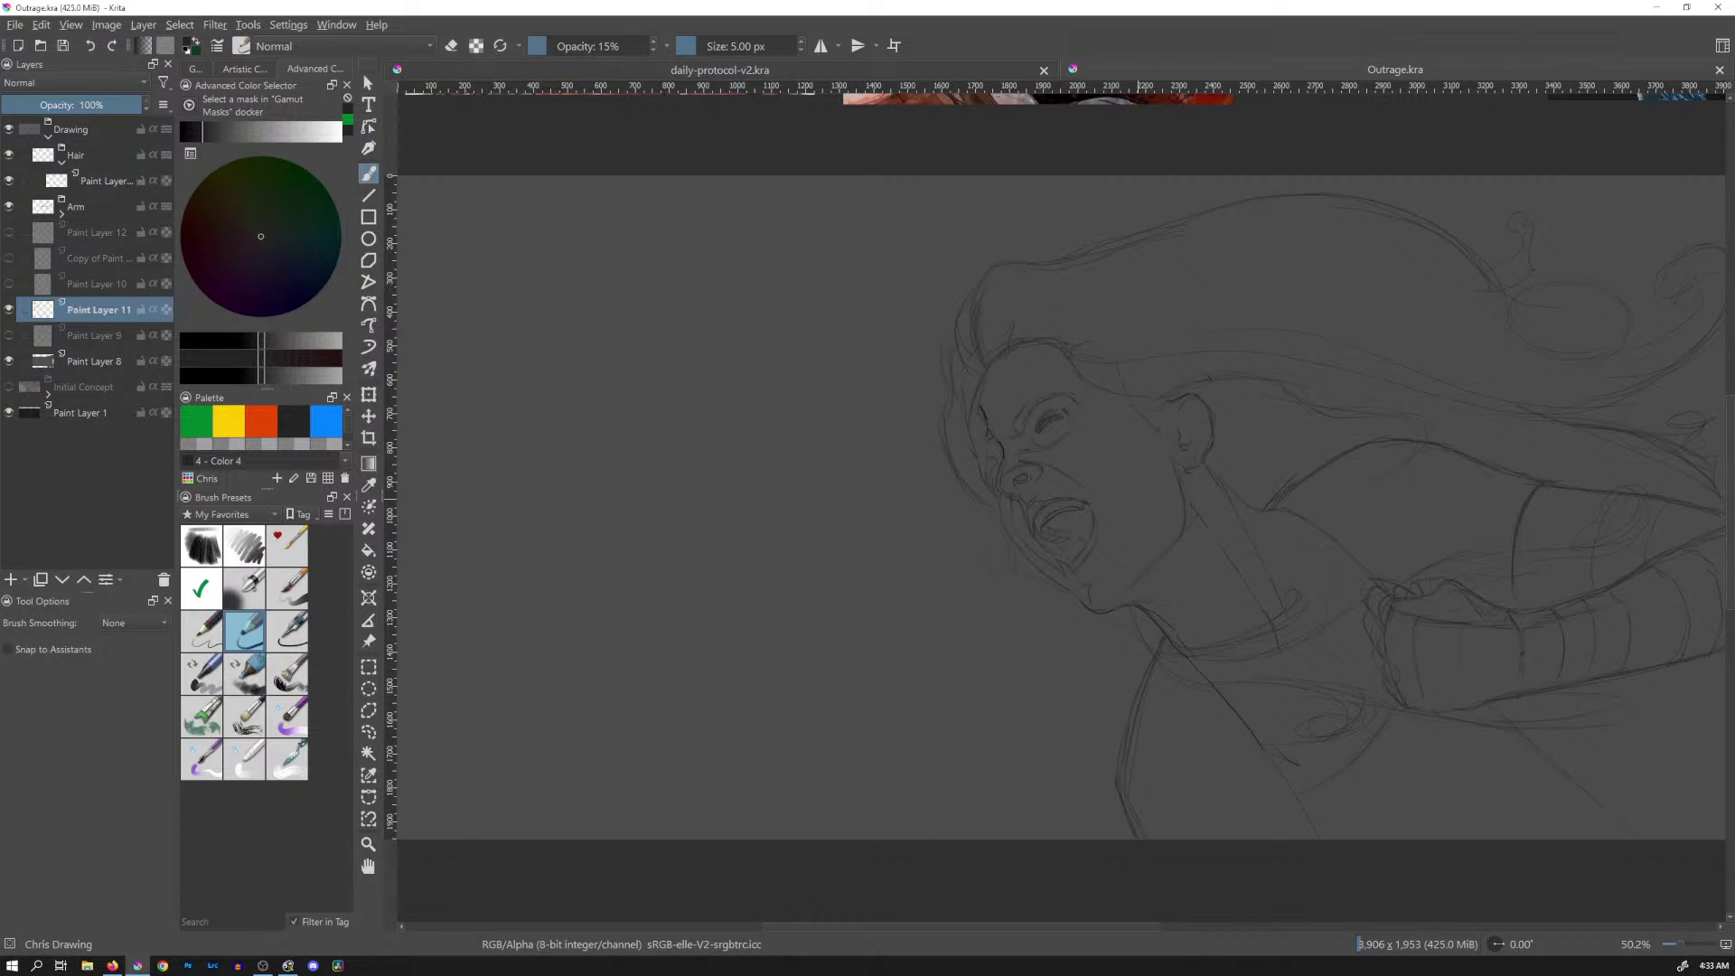
pyautogui.press('1')
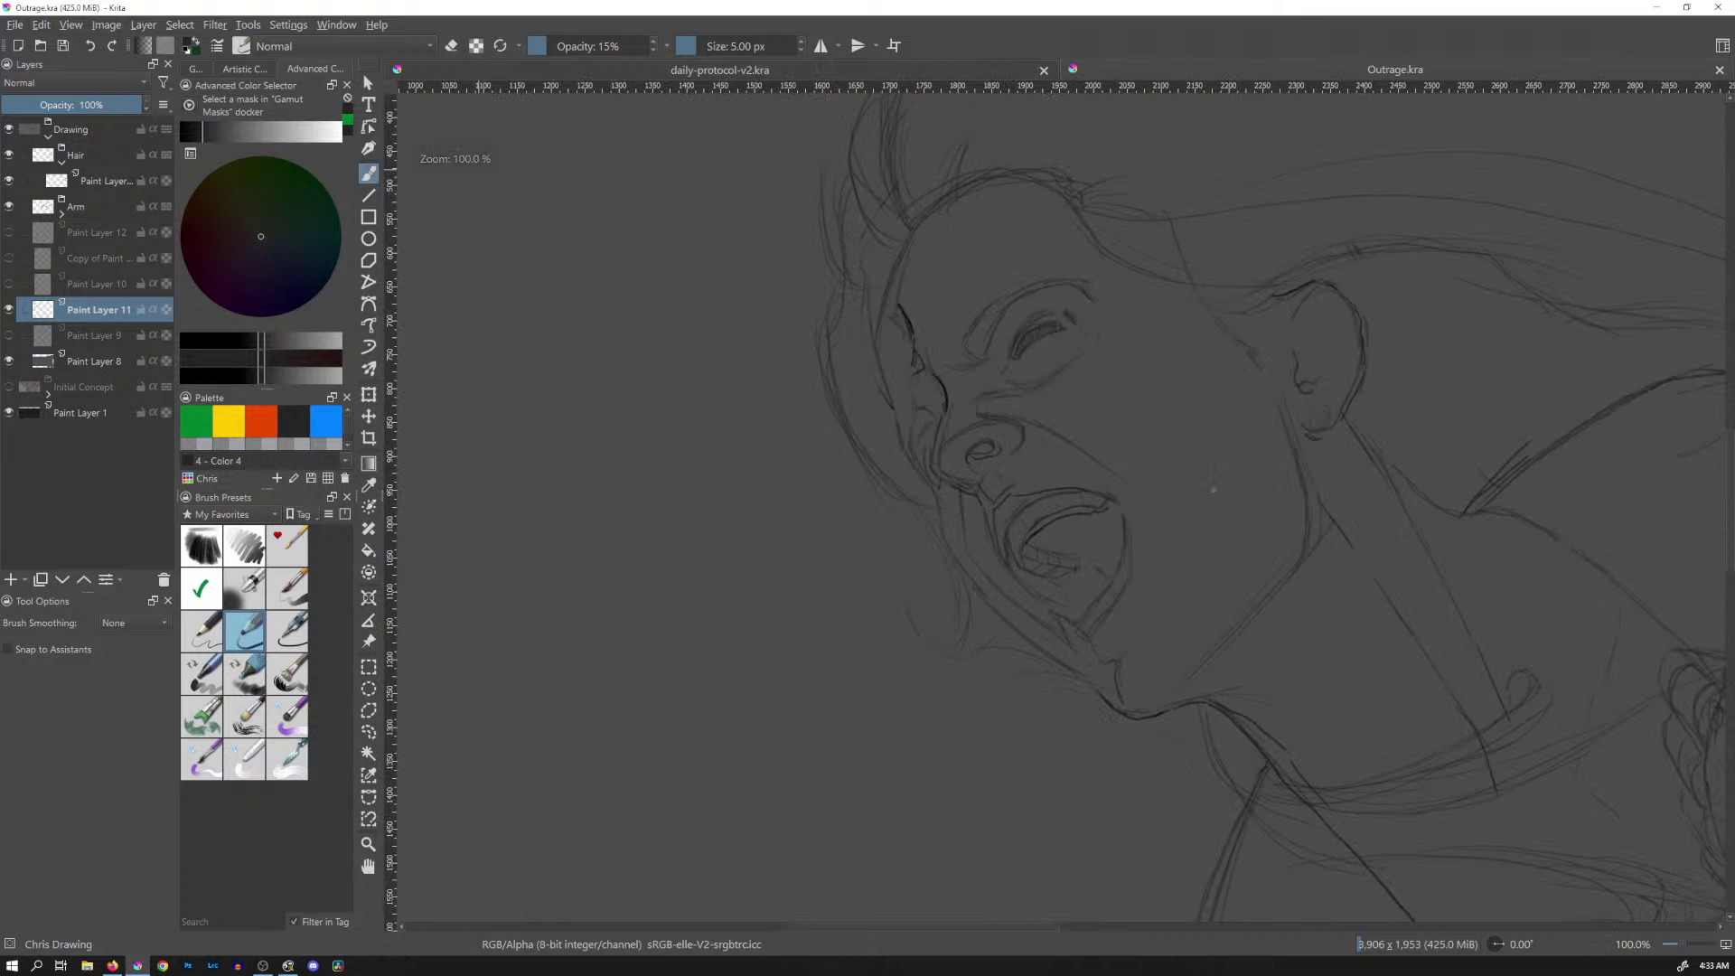
pyautogui.moveTo(1211, 418); pyautogui.dragTo(1188, 480)
pyautogui.moveTo(1247, 430)
pyautogui.mouseDown()
pyautogui.moveTo(1057, 488)
pyautogui.moveTo(1000, 472)
pyautogui.moveTo(1189, 445)
pyautogui.mouseUp()
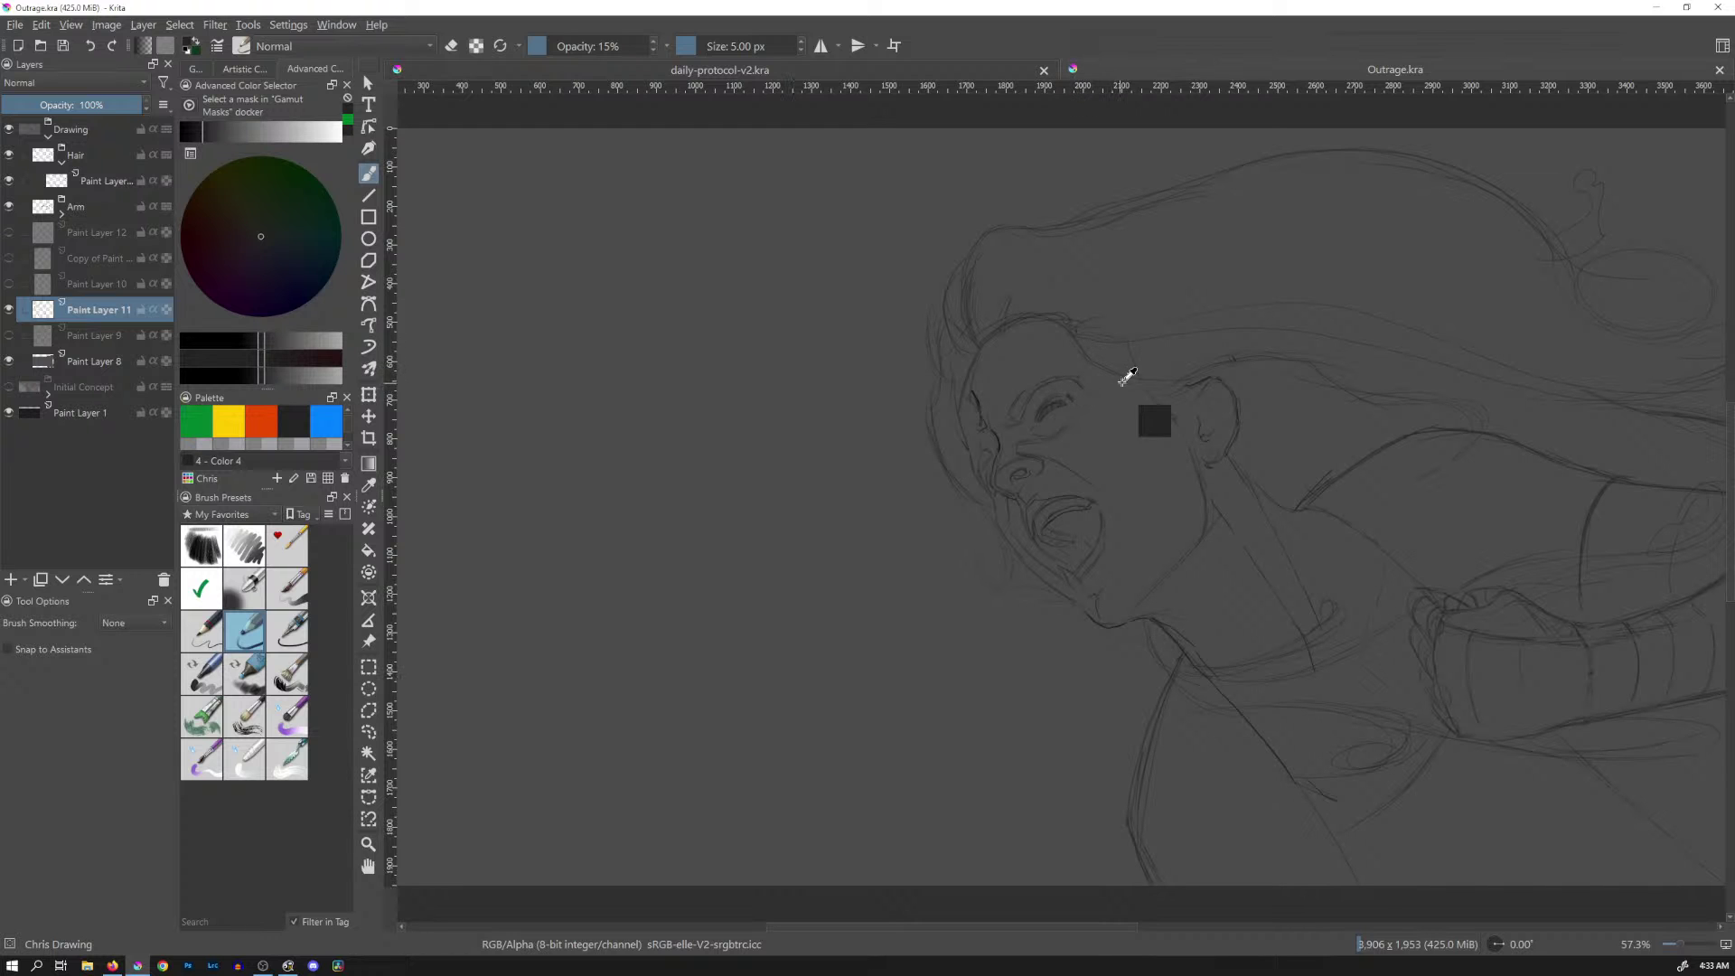
pyautogui.scroll(-2, 1125, 376)
pyautogui.moveTo(1280, 353); pyautogui.dragTo(1104, 326)
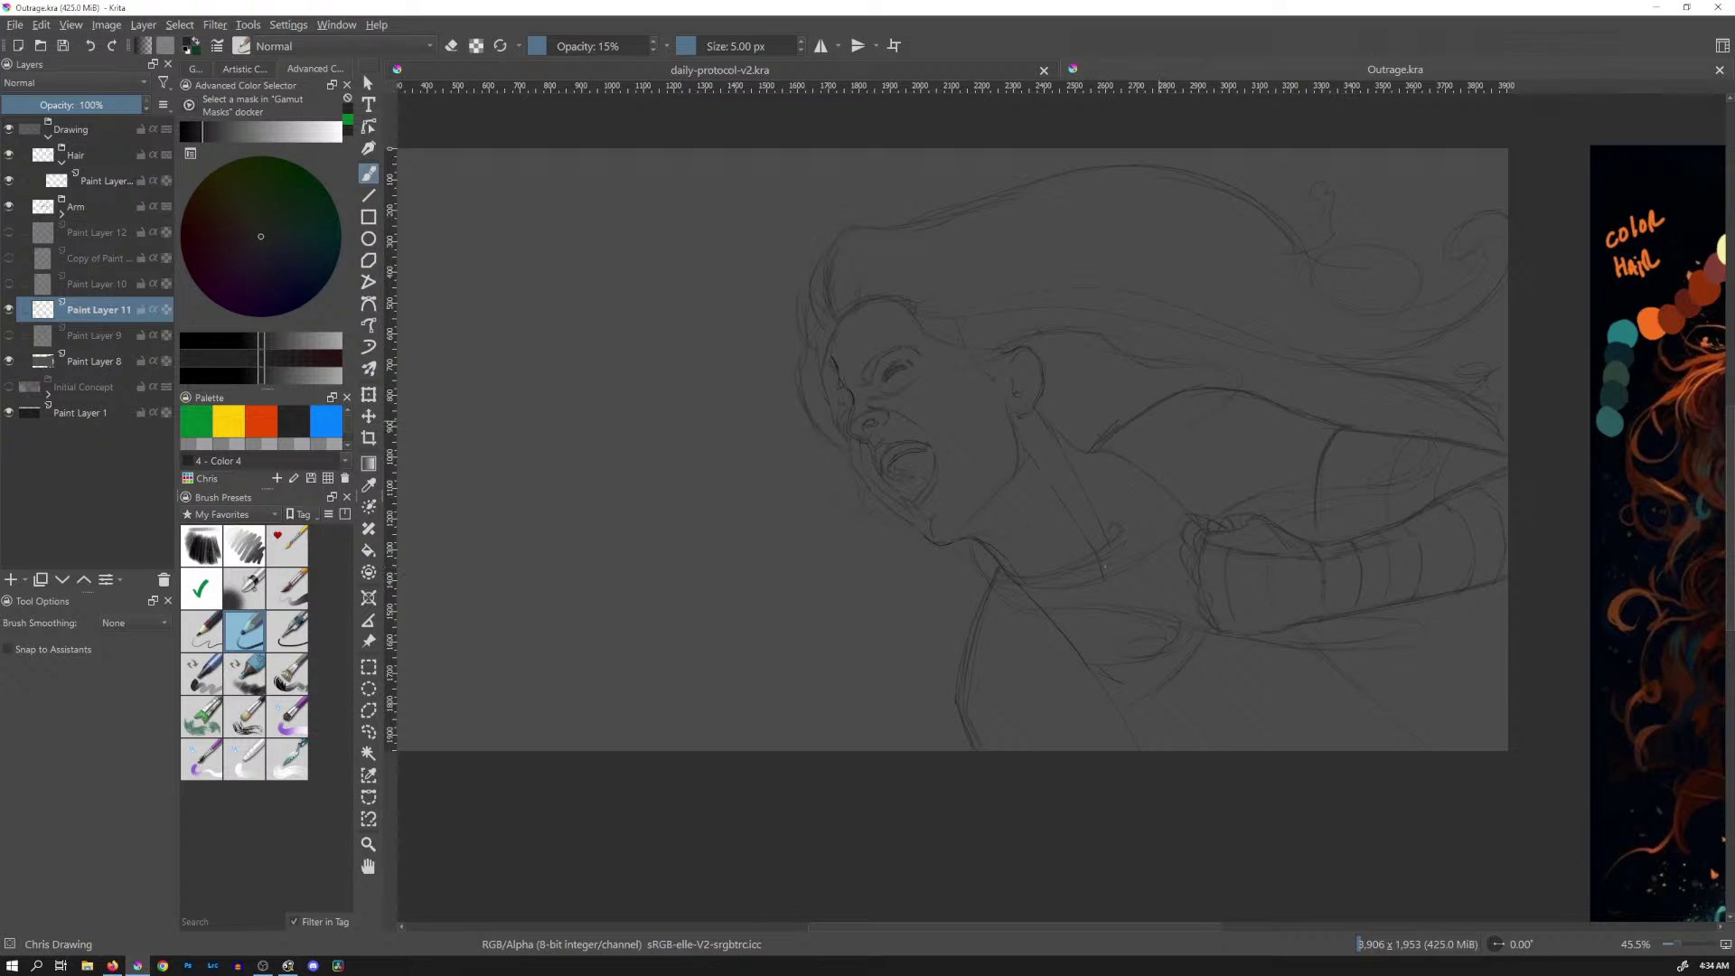
pyautogui.press('1')
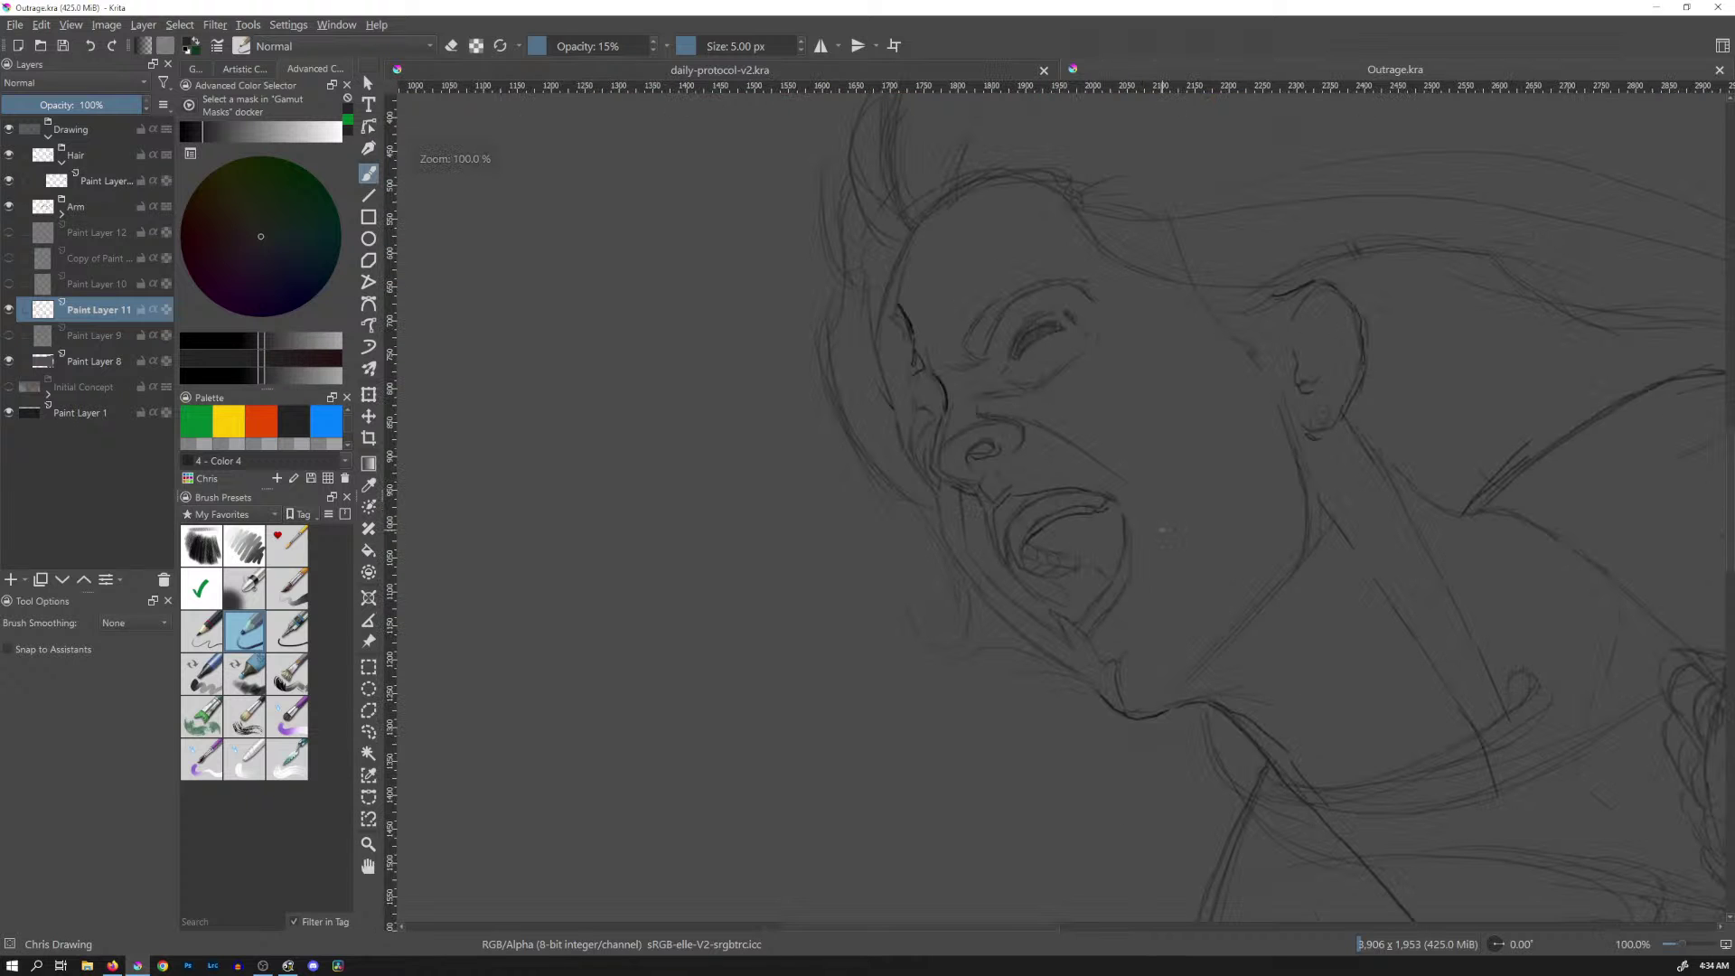
pyautogui.moveTo(1364, 461); pyautogui.dragTo(854, 318)
pyautogui.moveTo(1108, 388)
pyautogui.mouseDown()
pyautogui.moveTo(1097, 418)
pyautogui.moveTo(1189, 473)
pyautogui.moveTo(1123, 449)
pyautogui.mouseUp()
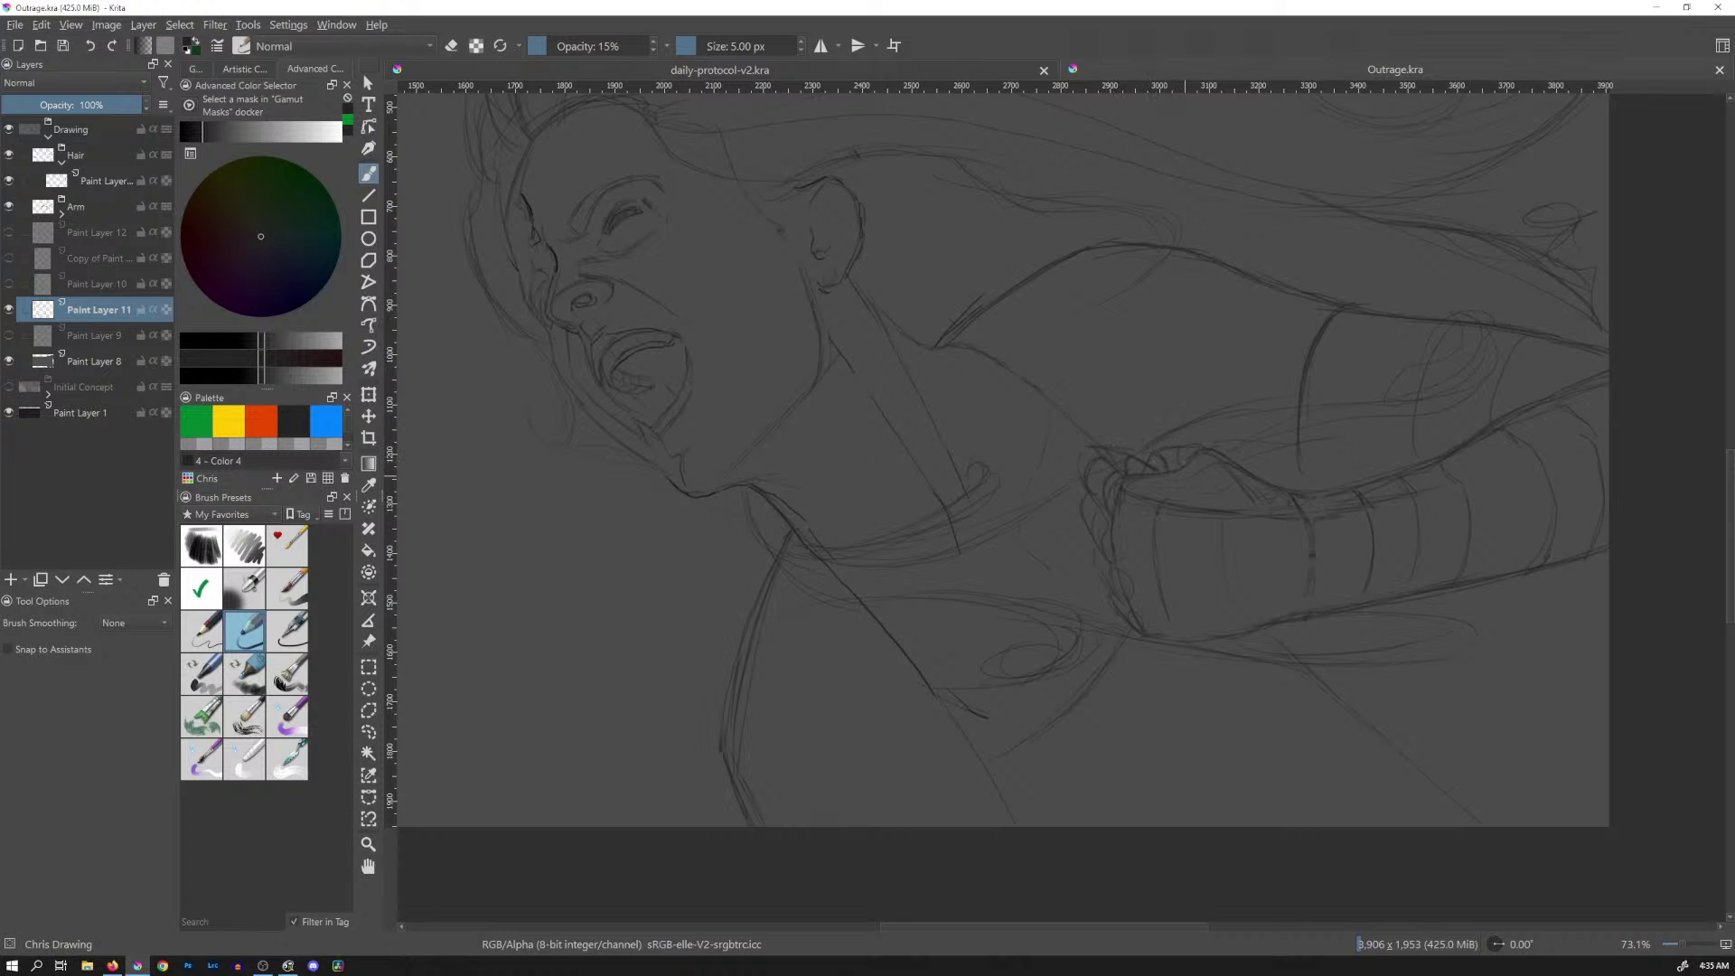
# Erase a small spot inside the forearm cuff of the sketch on Paint Layer 11
pyautogui.scroll(2, 1171, 492)
pyautogui.moveTo(1200, 507); pyautogui.dragTo(1101, 443)
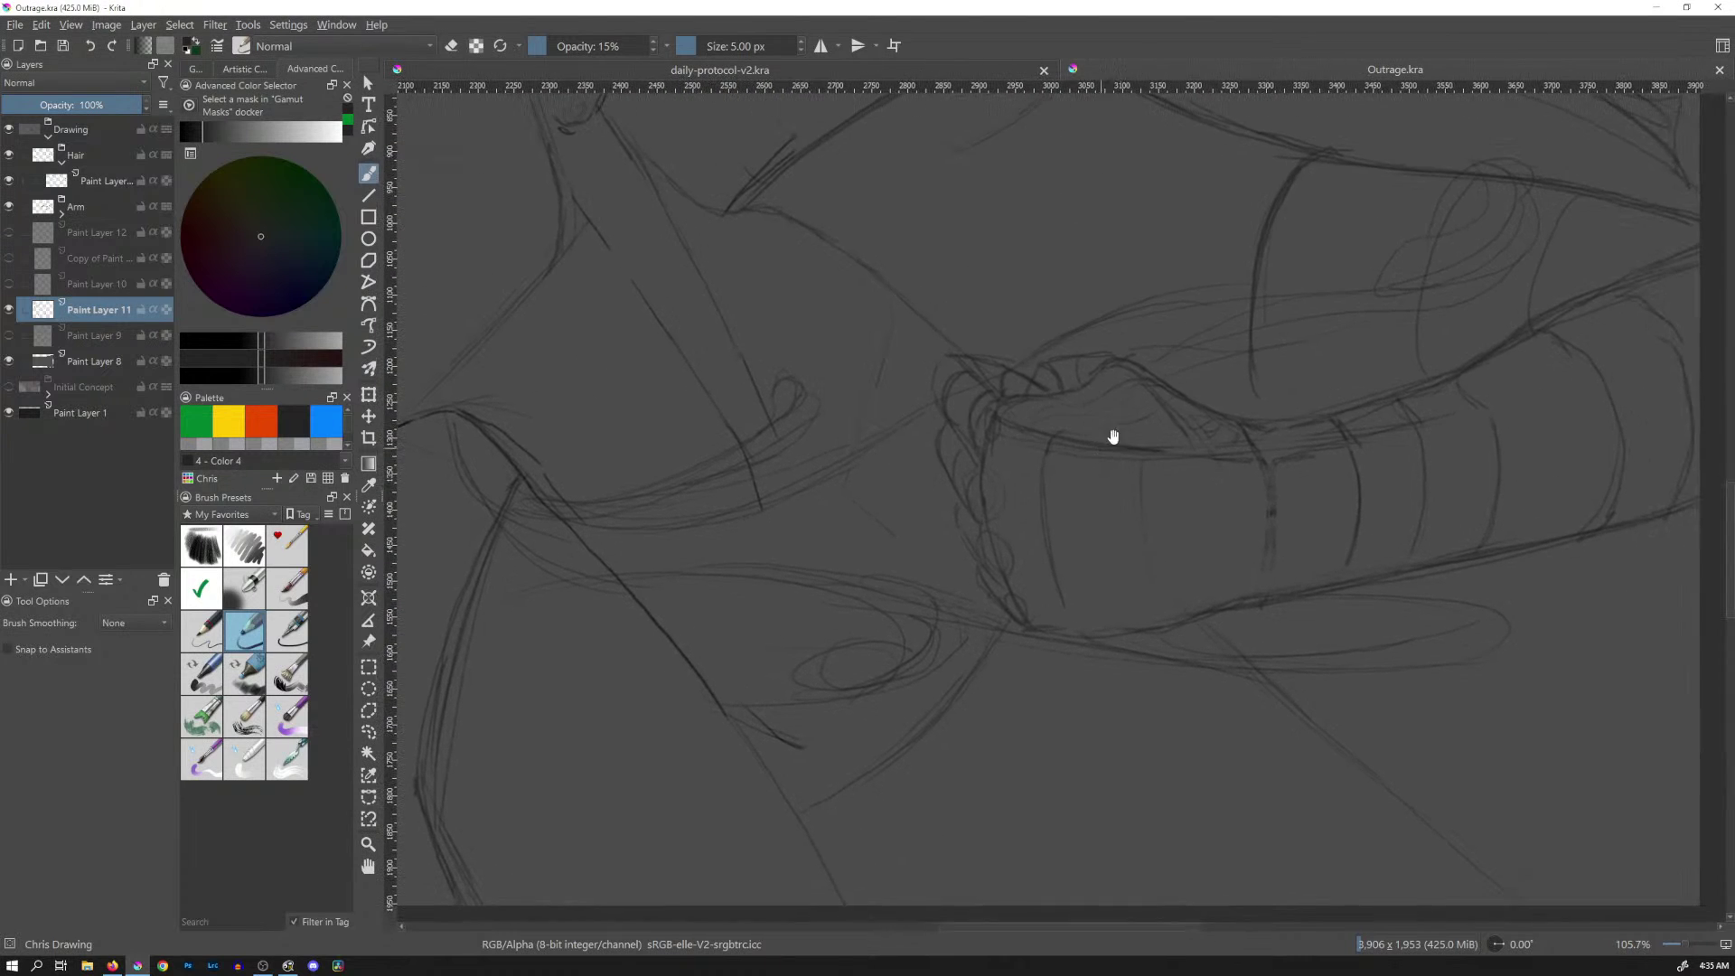
pyautogui.press('e')
pyautogui.moveTo(1174, 484); pyautogui.dragTo(1181, 491)
pyautogui.press('e')
pyautogui.scroll(-3, 1181, 298)
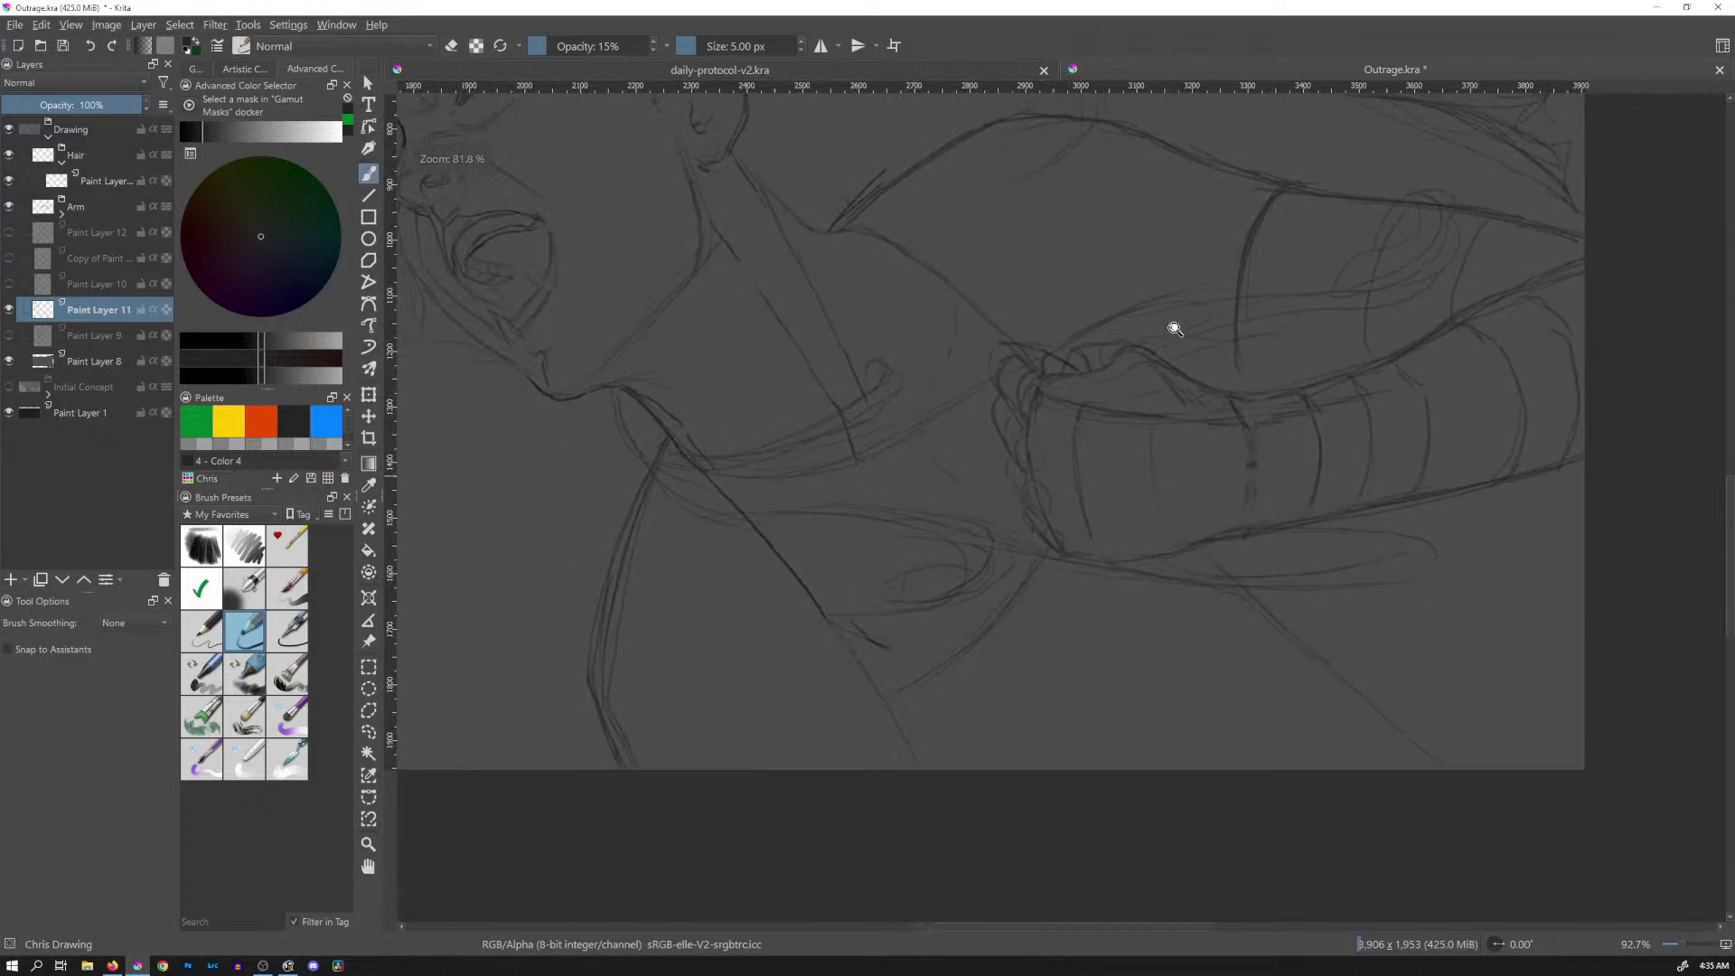
# Sample the colour near the upper hair outline and make the paint layer inside the Hair group active
pyautogui.moveTo(1166, 325); pyautogui.dragTo(1220, 351)
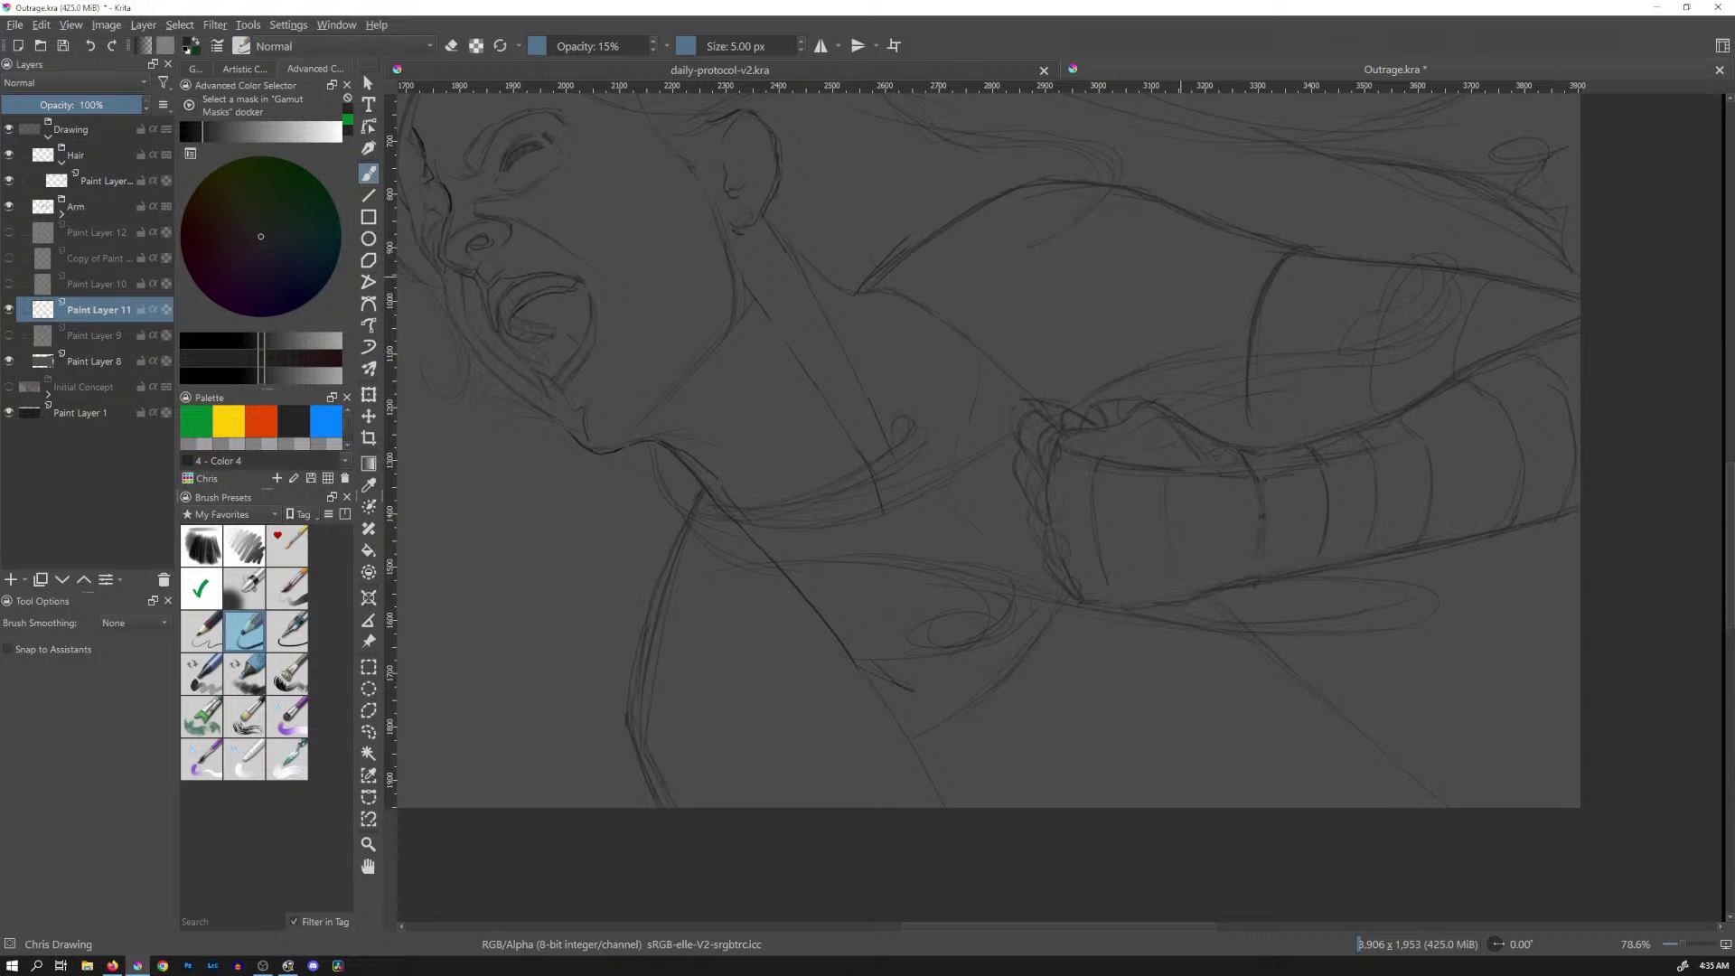
pyautogui.scroll(-3, 1184, 283)
pyautogui.moveTo(1185, 283); pyautogui.dragTo(1209, 477)
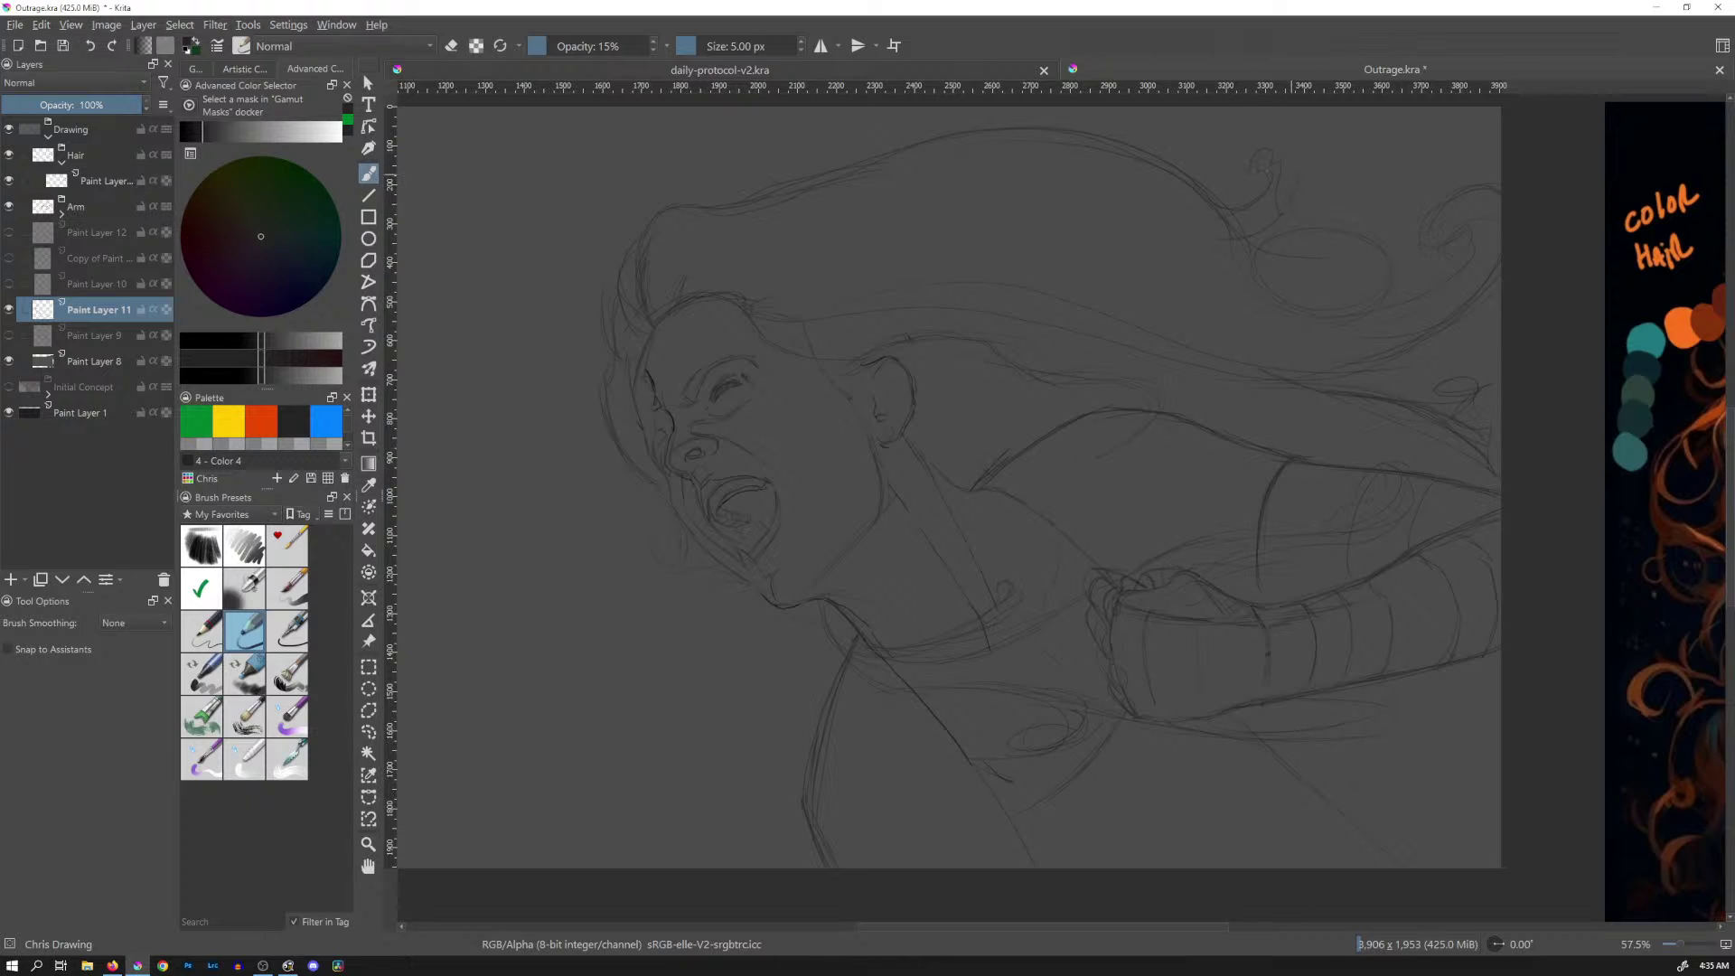
pyautogui.keyDown('ctrl'); pyautogui.click(1233, 146); pyautogui.keyUp('ctrl')
pyautogui.click(106, 182)
pyautogui.moveTo(169, 283)
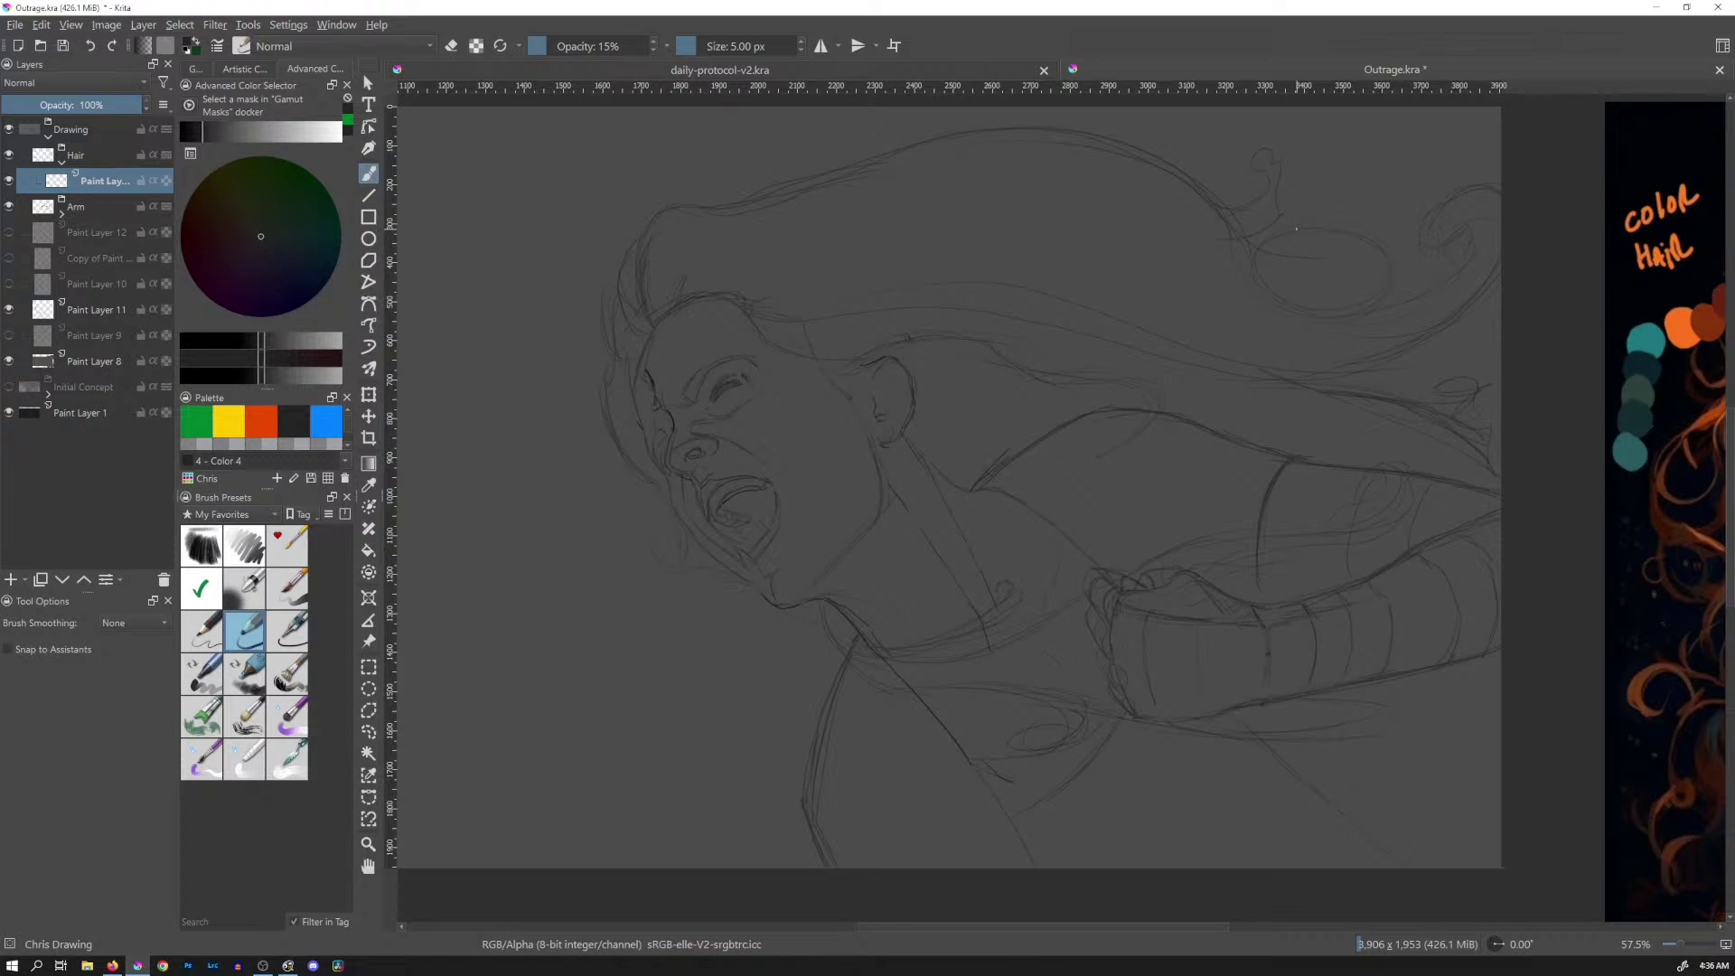
# Save Outrage.kra and inspect the blue clothing on the neck and shoulders of the screaming woman in the reference photo
pyautogui.hotkey('ctrl', 's')
pyautogui.moveTo(1387, 248)
pyautogui.mouseDown()
pyautogui.moveTo(991, 542)
pyautogui.moveTo(922, 627)
pyautogui.mouseUp()
pyautogui.scroll(5, 1087, 355)
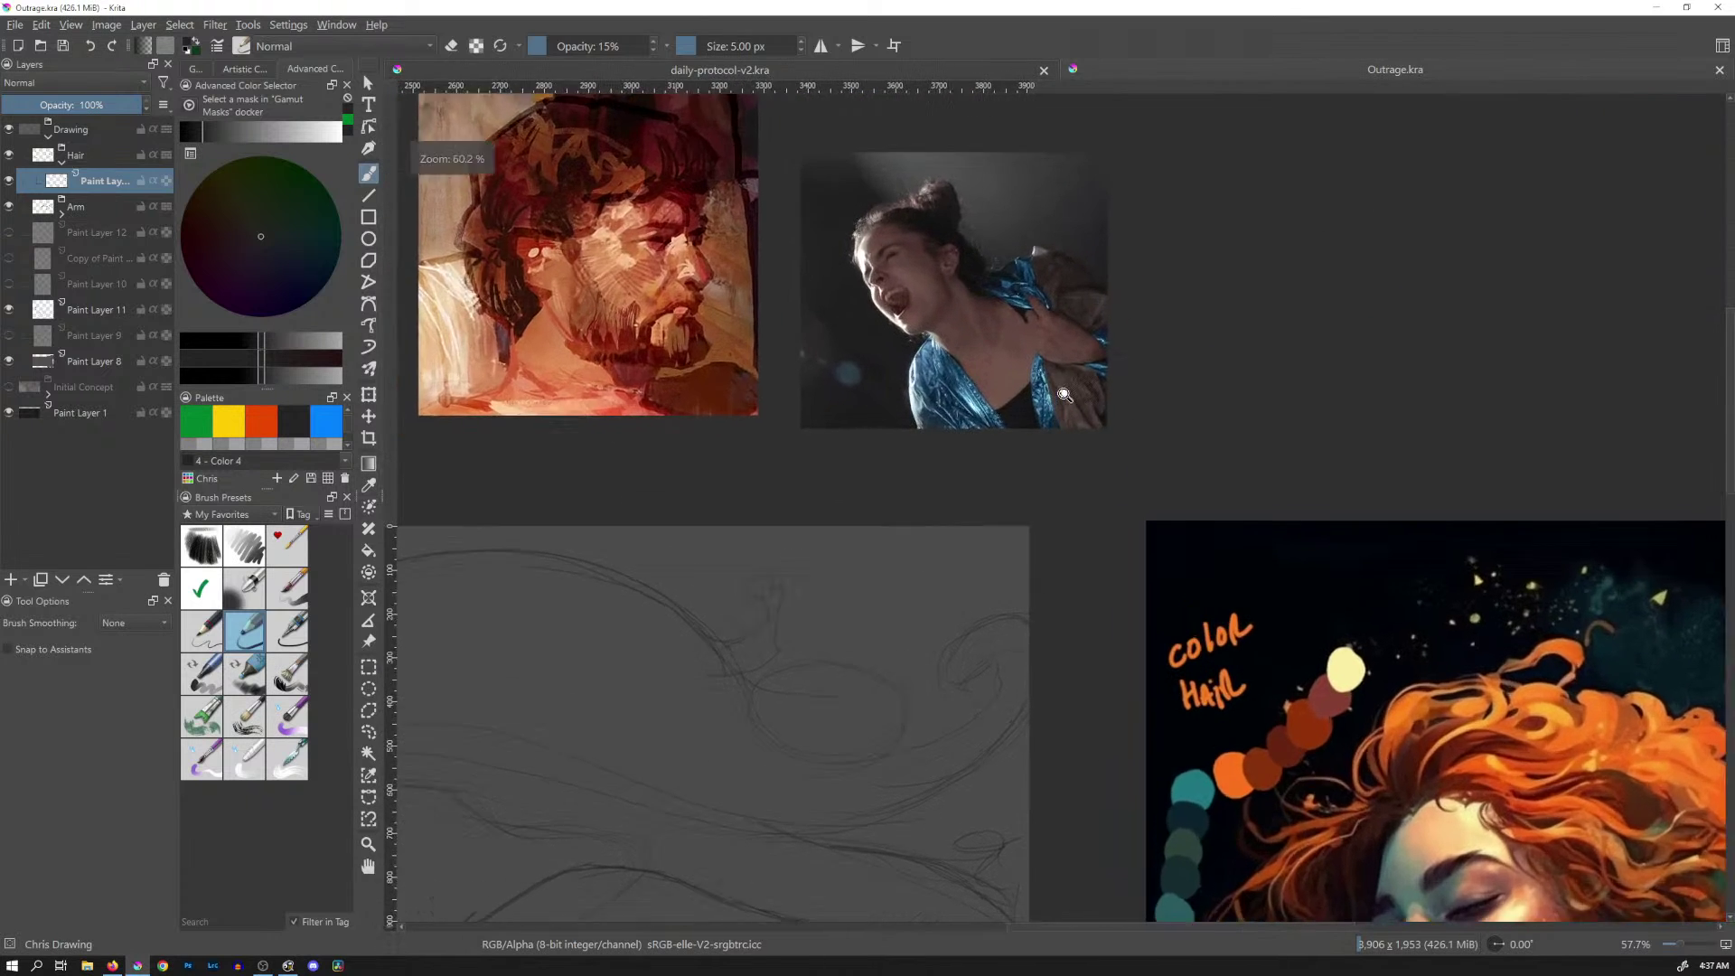
pyautogui.moveTo(1104, 337); pyautogui.dragTo(1117, 365)
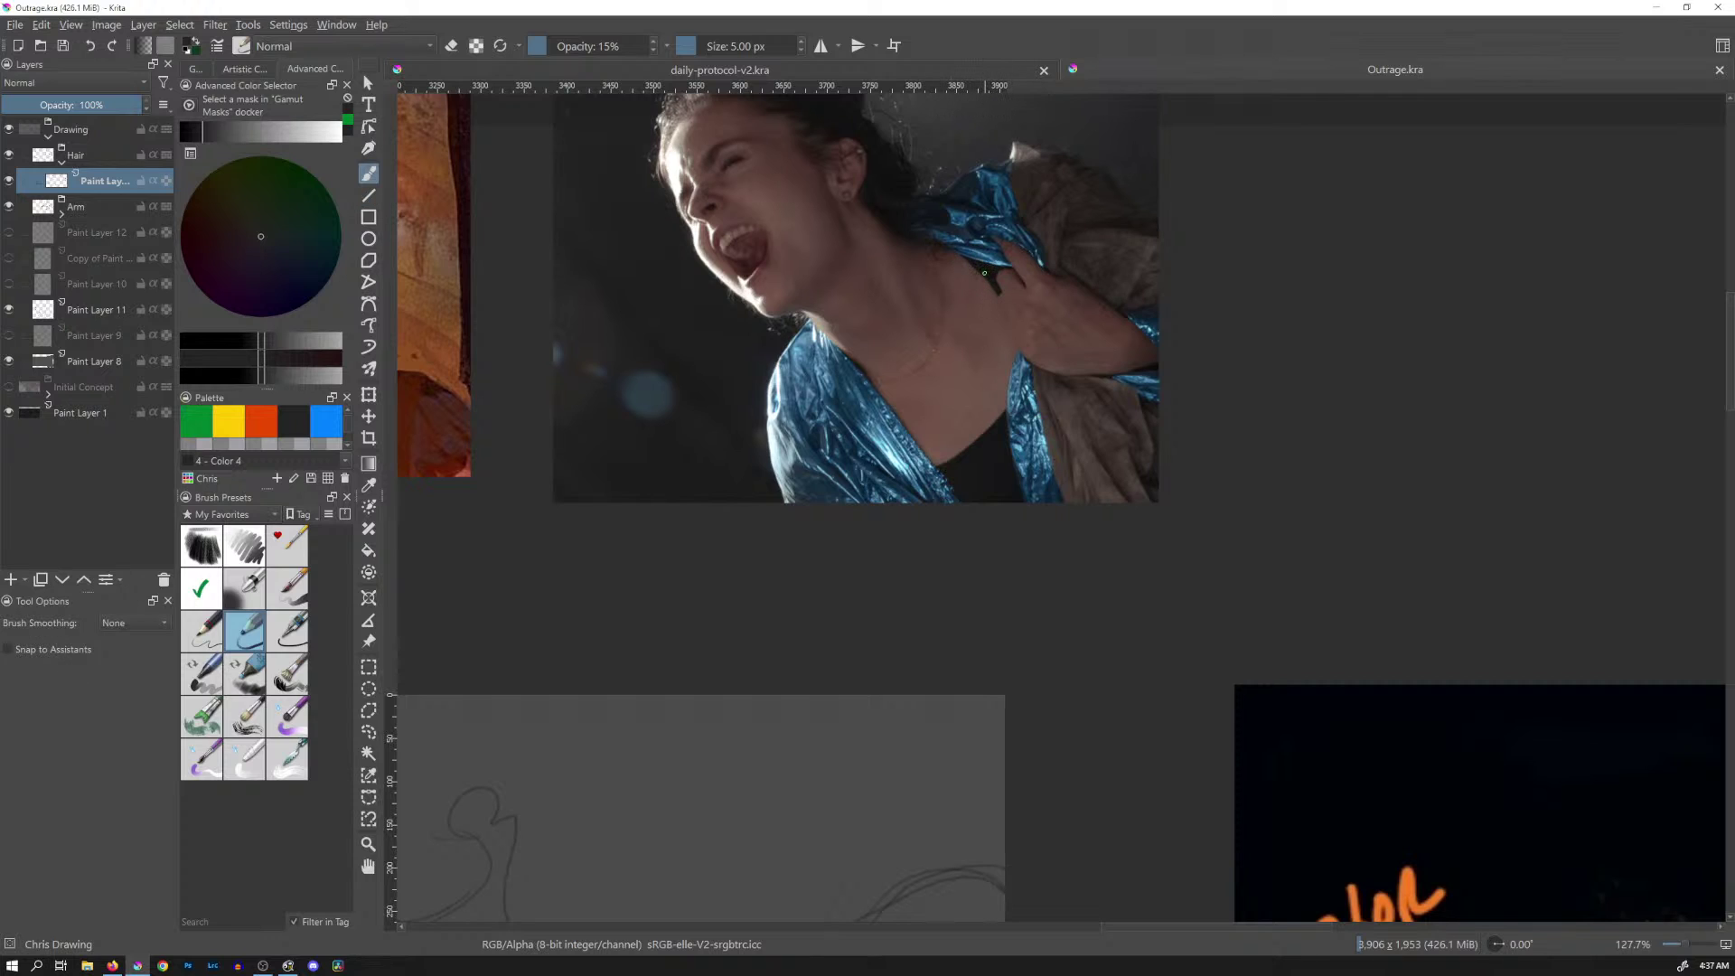
pyautogui.click(368, 83)
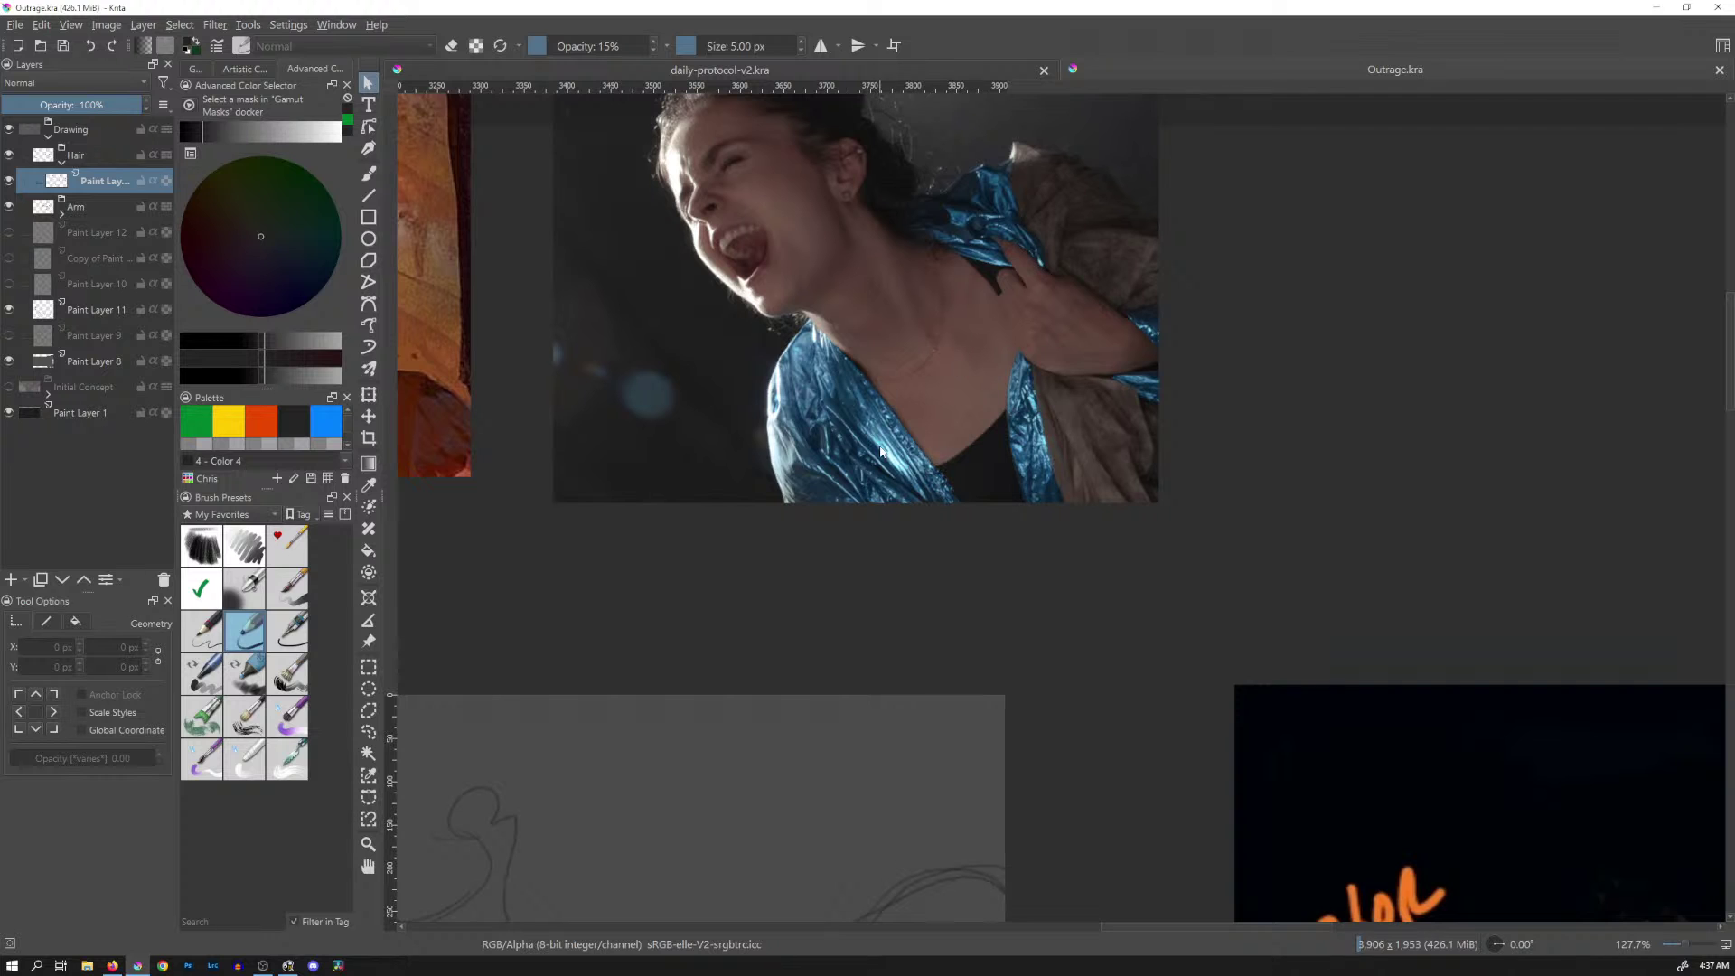
pyautogui.moveTo(1017, 502)
pyautogui.mouseDown()
pyautogui.moveTo(1038, 496)
pyautogui.moveTo(1144, 313)
pyautogui.mouseUp()
# Open the two JPG photos of women in blazers, the grey-background stock image and the Unsplash one, from the Art - Outrage folder
pyautogui.hotkey('ctrl', 'o')
pyautogui.click(963, 275)
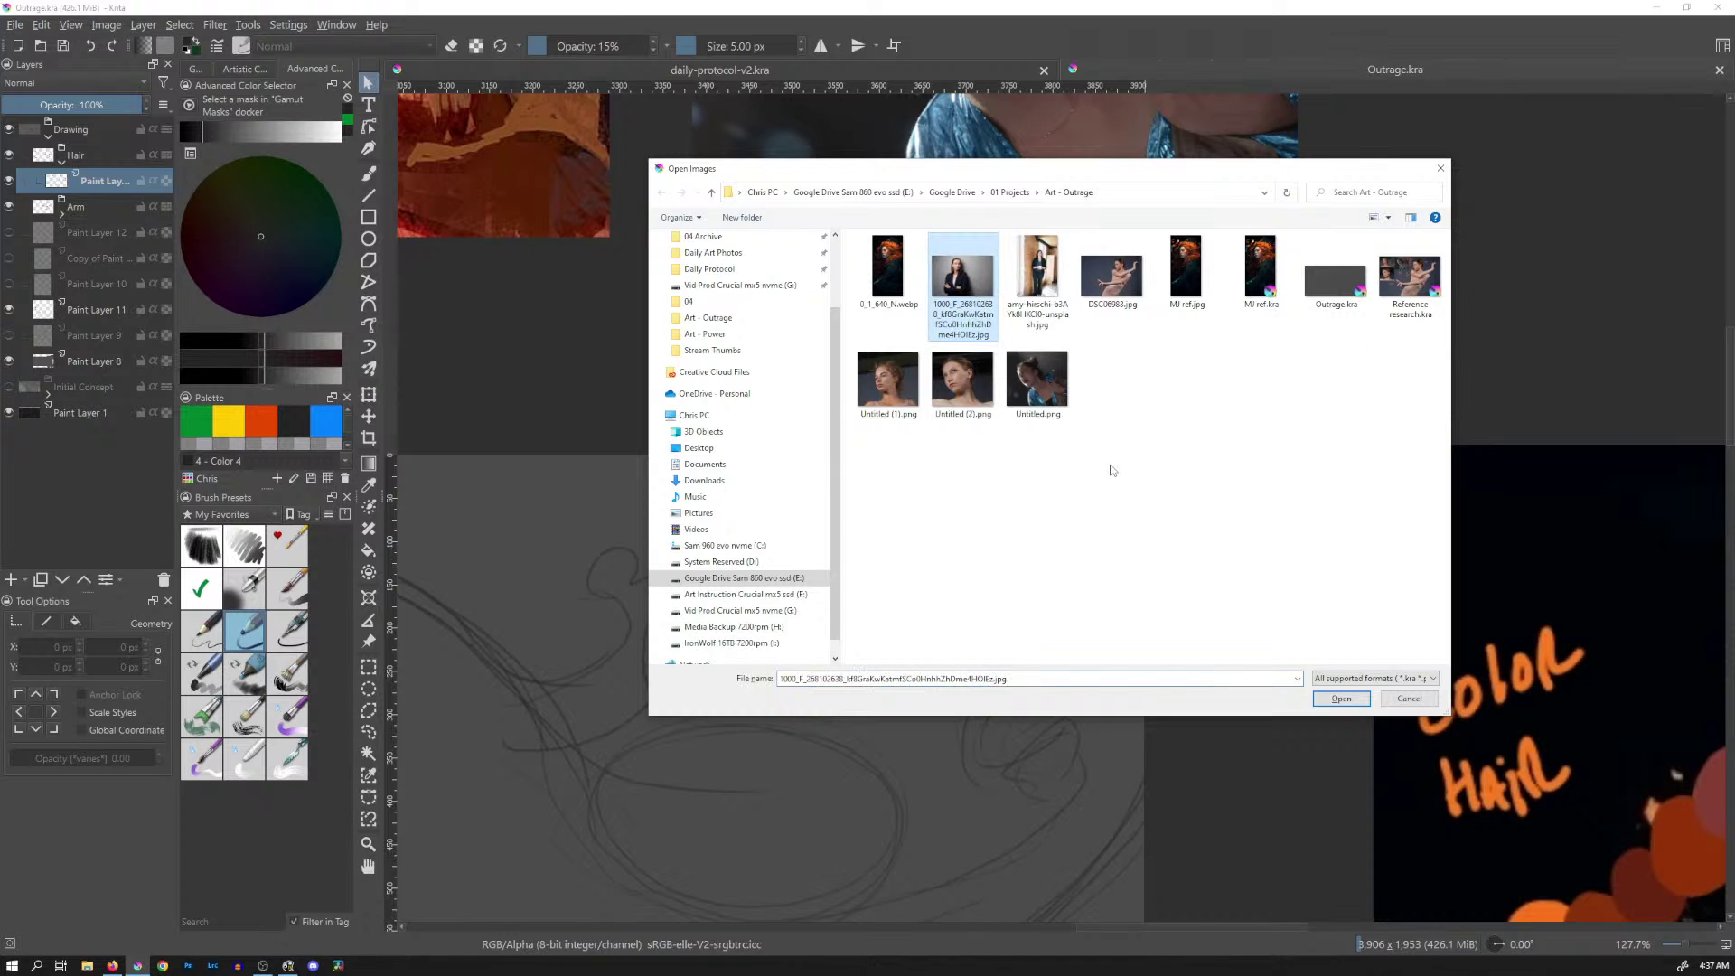
pyautogui.keyDown('ctrl'); pyautogui.click(1037, 276); pyautogui.keyUp('ctrl')
pyautogui.click(1340, 699)
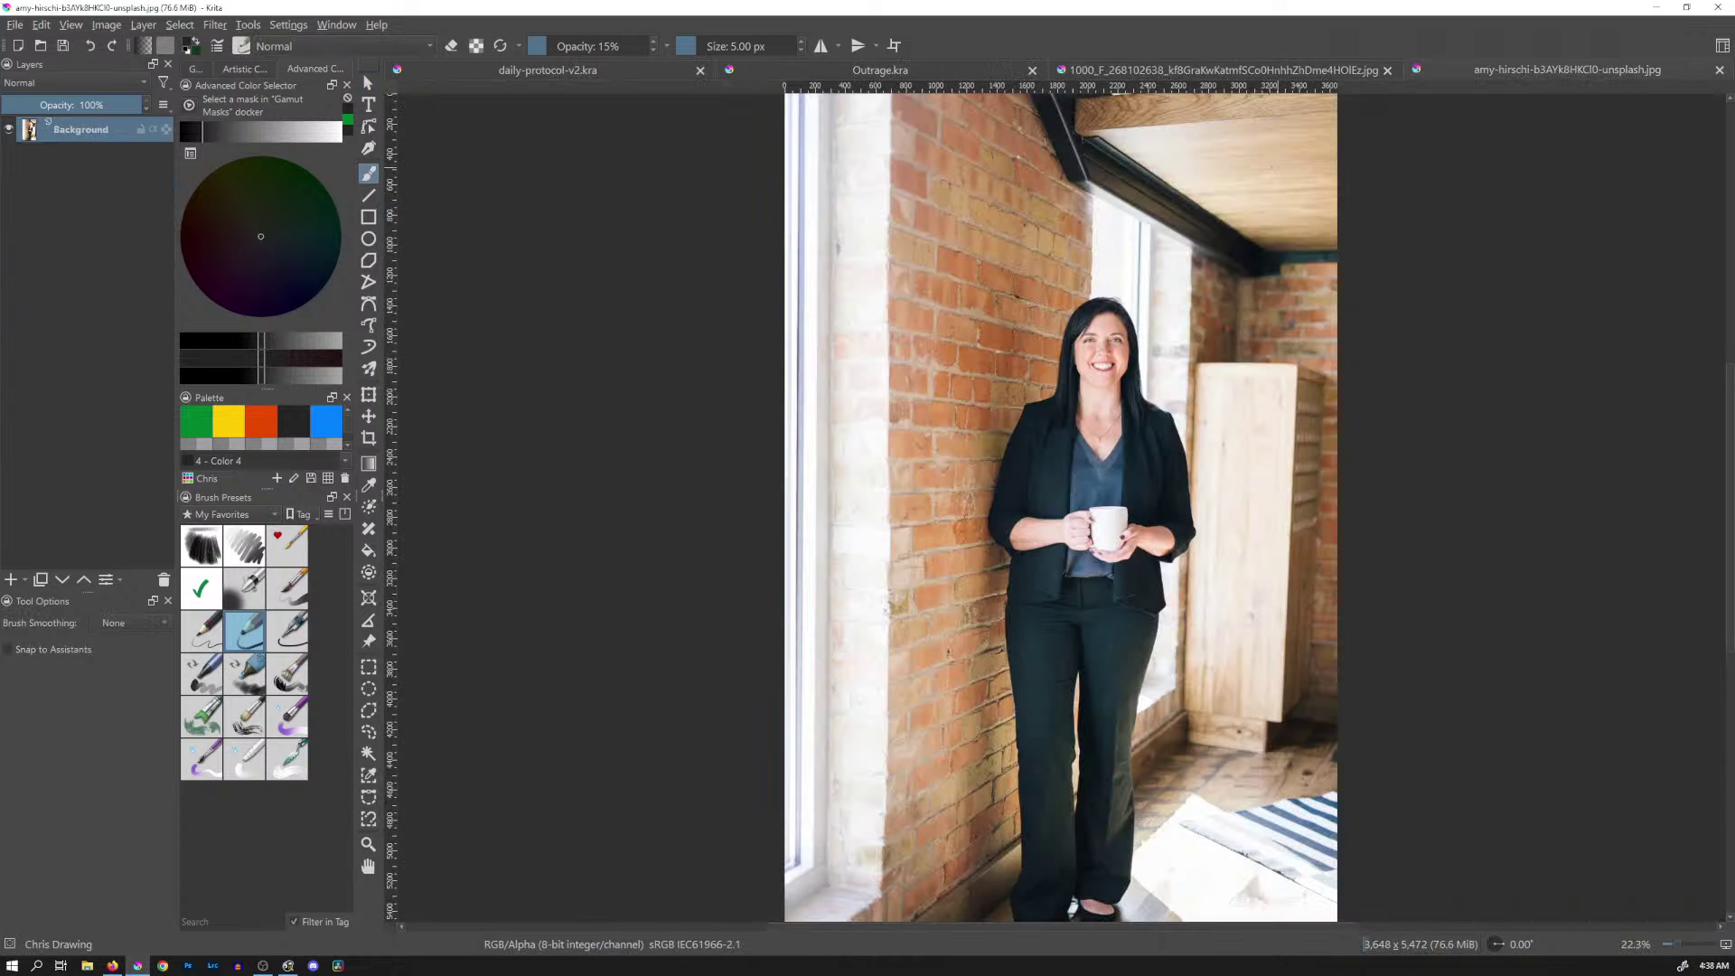
# Outline the blazer's neckline and the white top's upper edge in orange-red Color 3 on the grey-background stock photo
pyautogui.click(1332, 72)
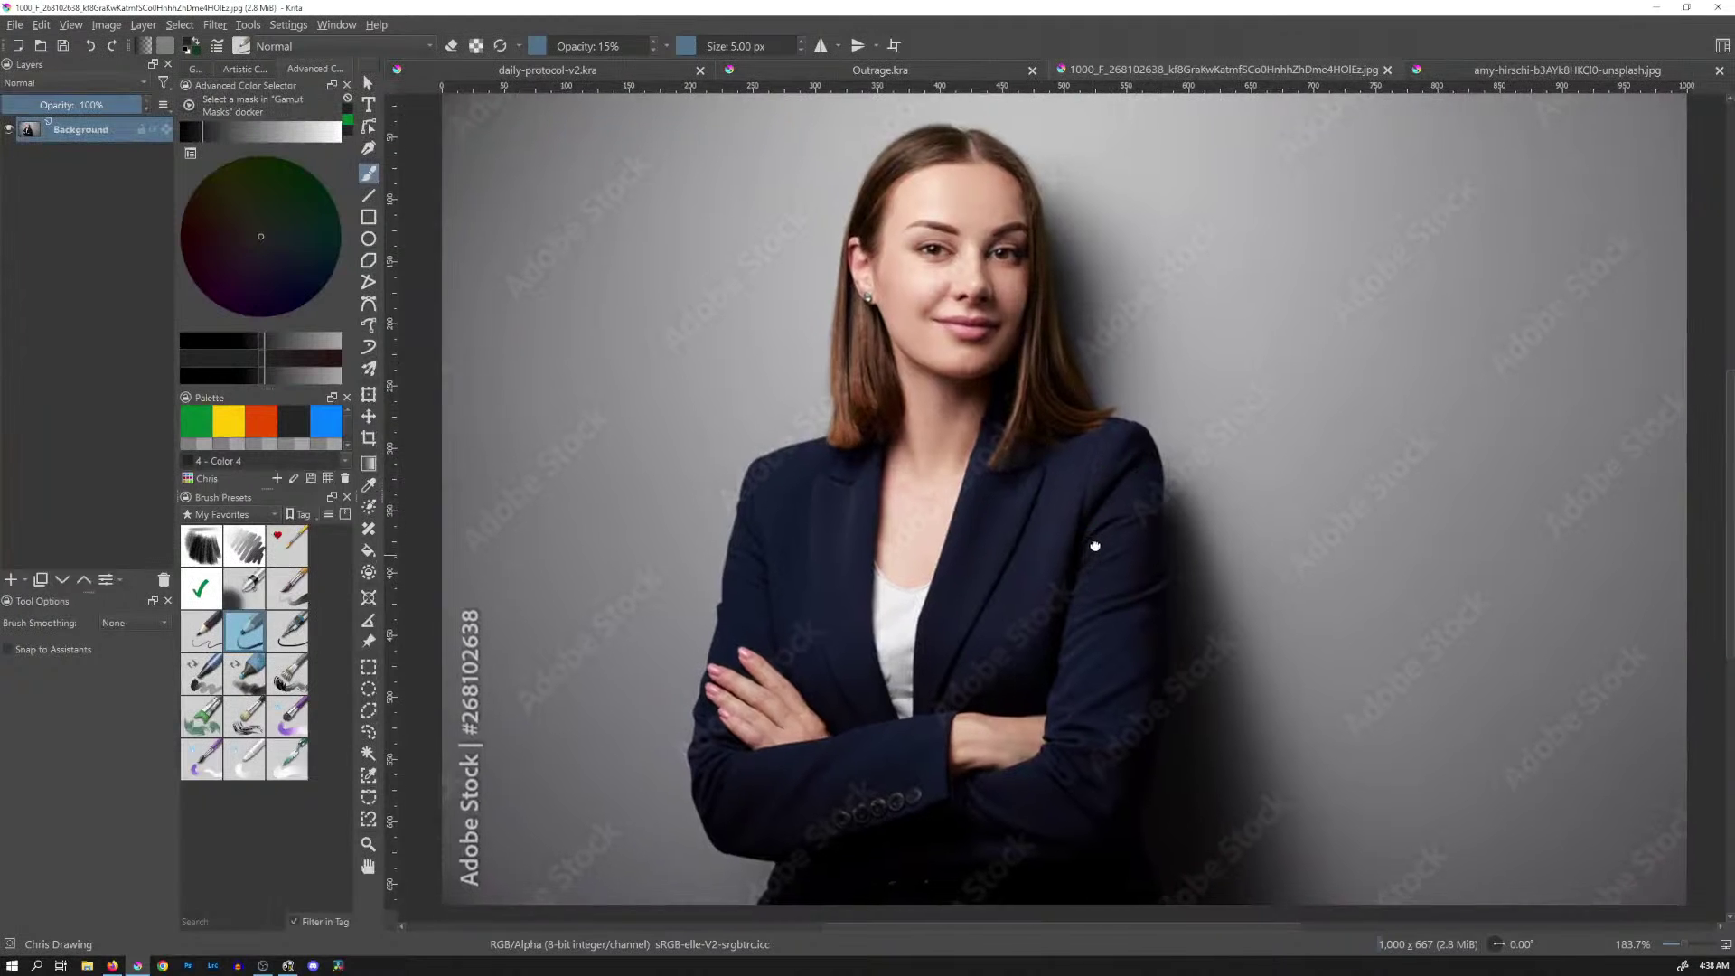
pyautogui.moveTo(1097, 562); pyautogui.dragTo(1121, 376)
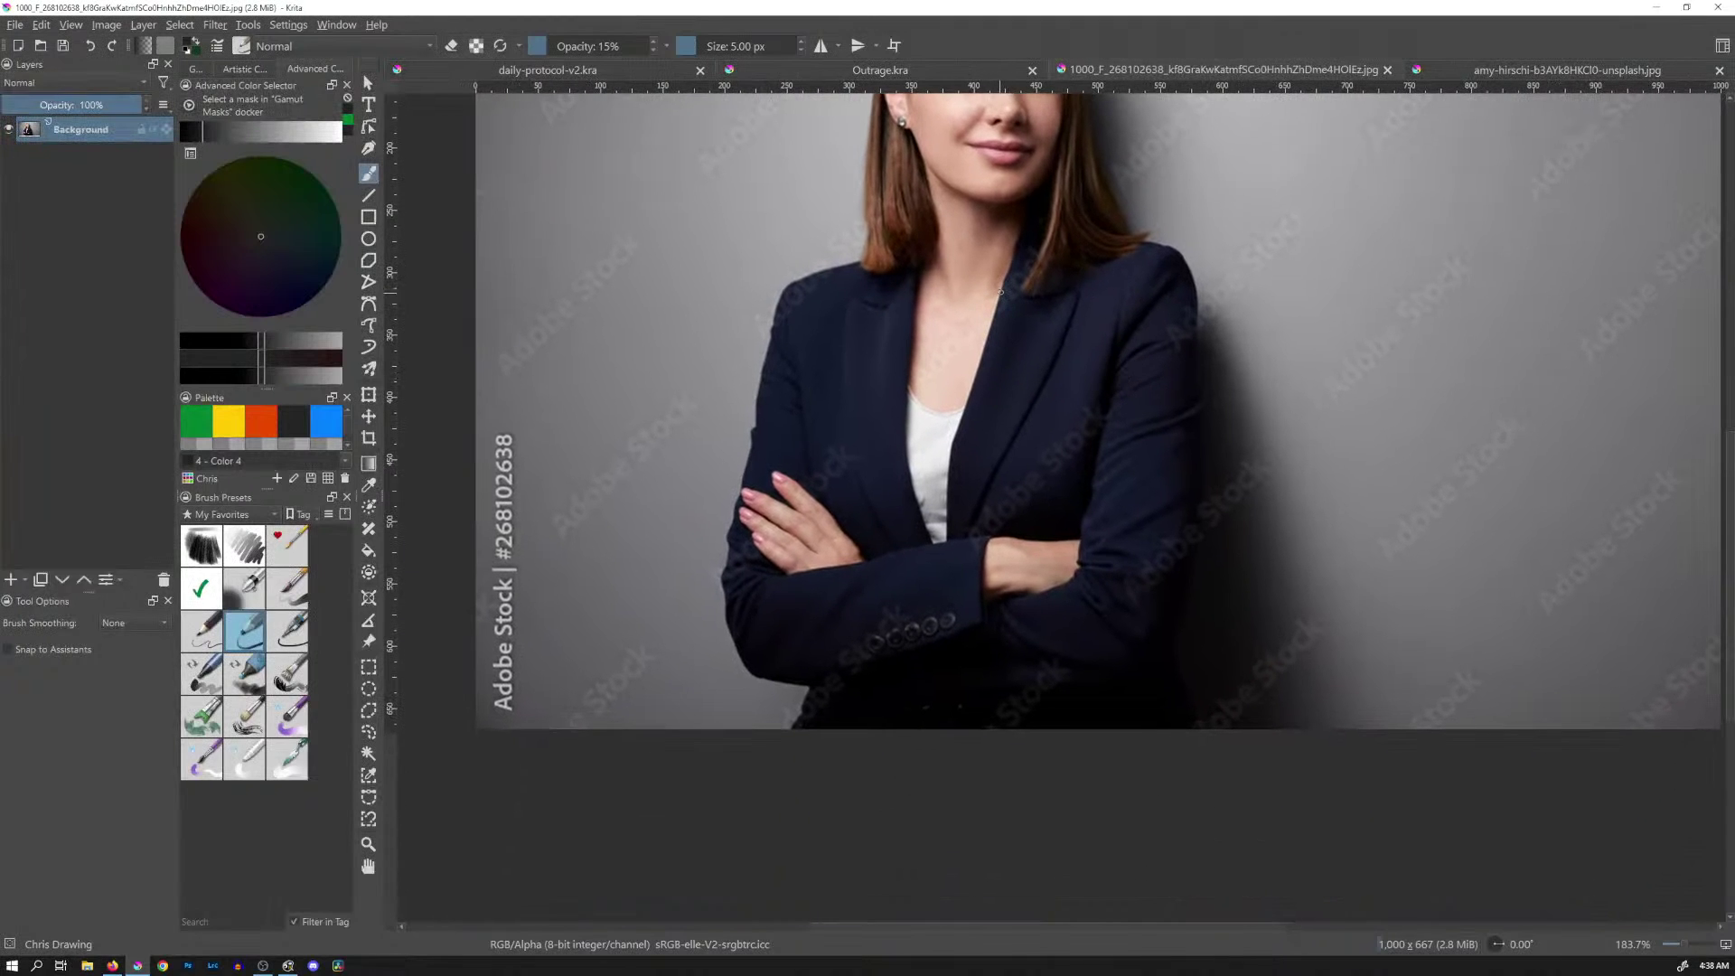
pyautogui.click(262, 422)
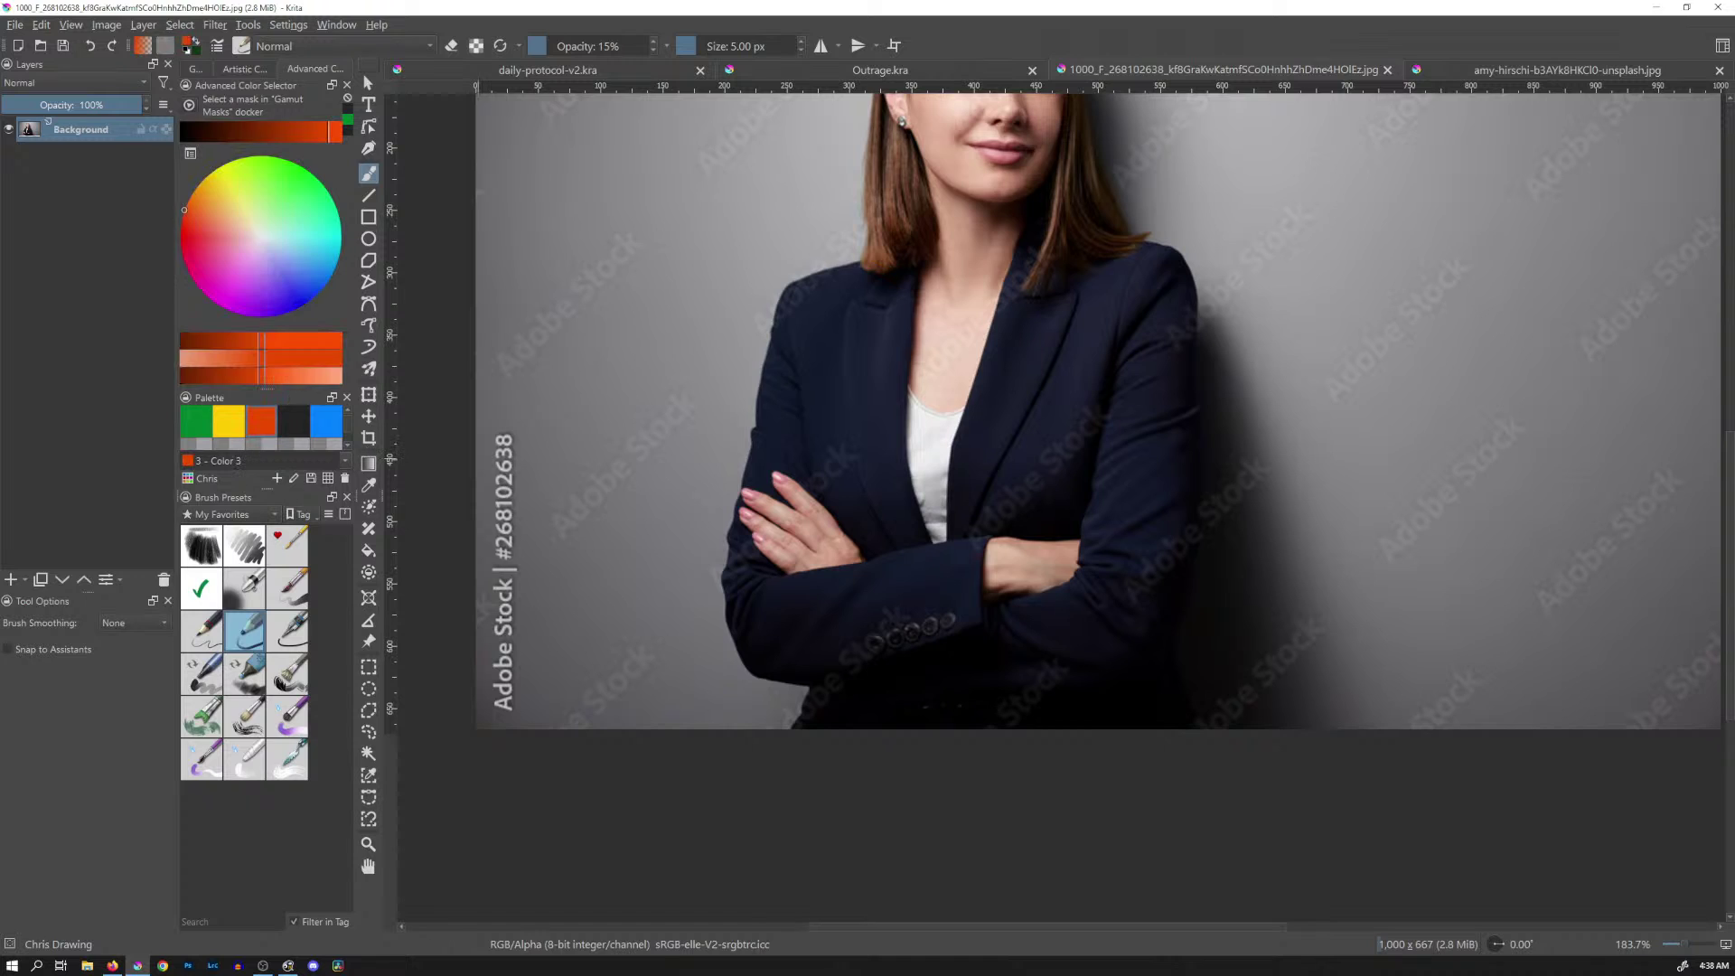
pyautogui.moveTo(1017, 242); pyautogui.dragTo(952, 466)
pyautogui.moveTo(1038, 206); pyautogui.dragTo(955, 459)
pyautogui.moveTo(921, 271)
pyautogui.mouseDown()
pyautogui.moveTo(896, 471)
pyautogui.moveTo(937, 547)
pyautogui.mouseUp()
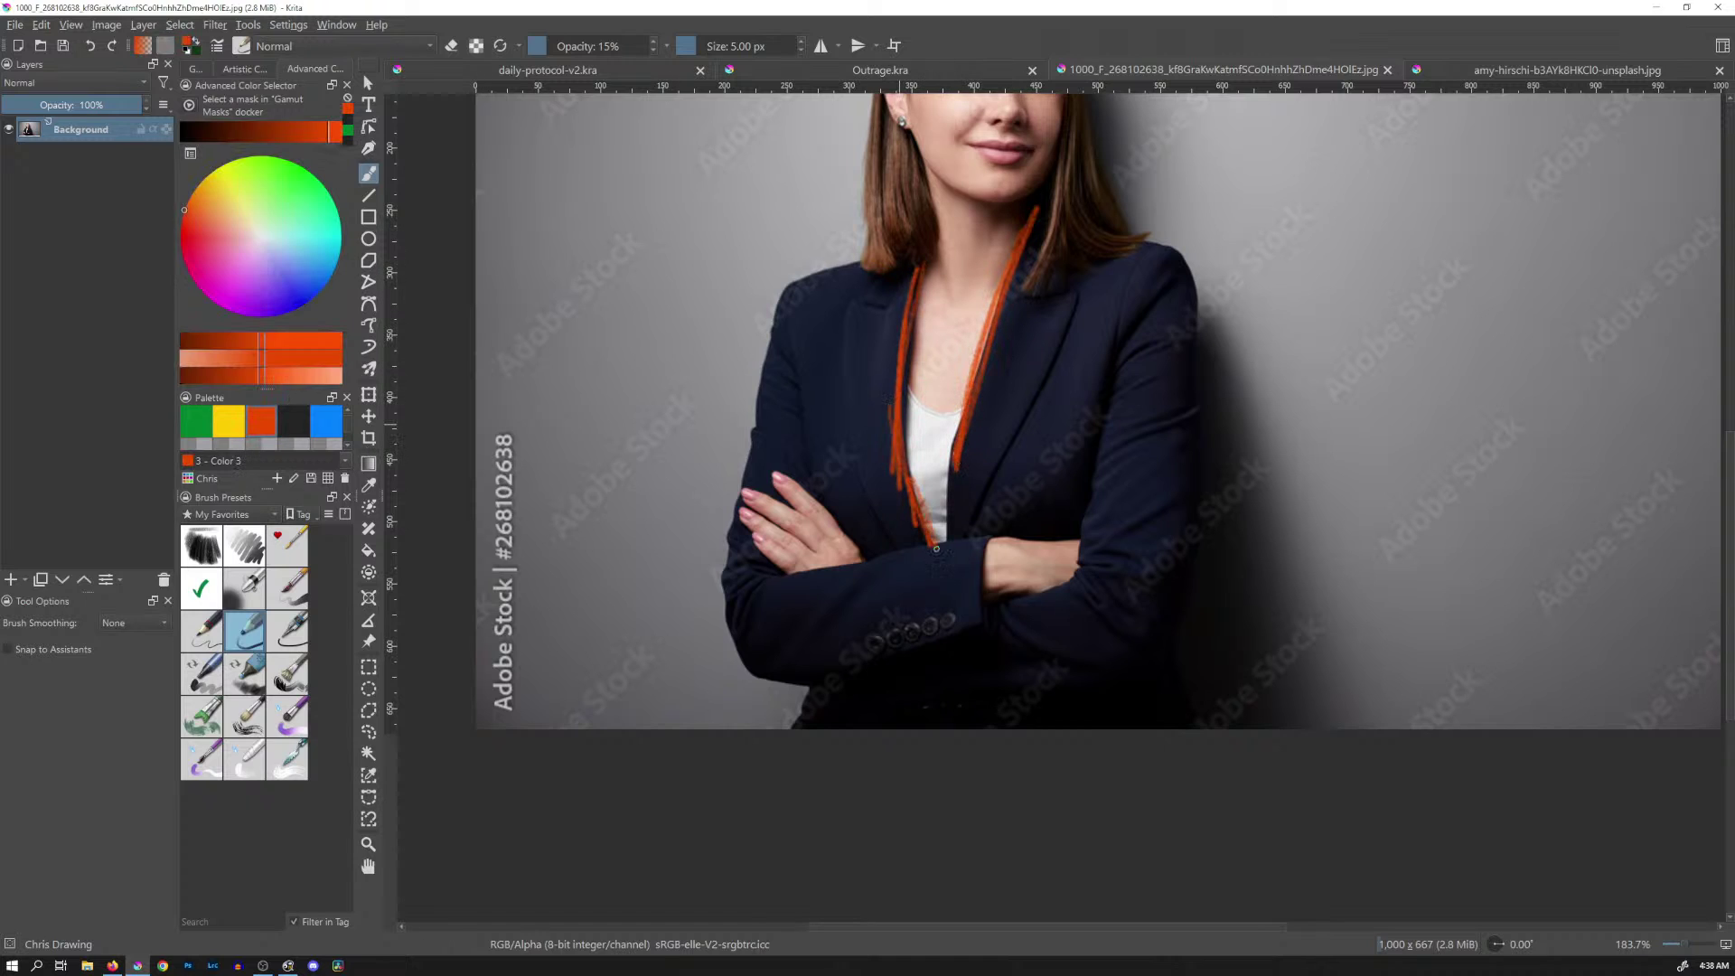
pyautogui.moveTo(956, 435); pyautogui.dragTo(942, 542)
pyautogui.moveTo(1039, 215); pyautogui.dragTo(959, 425)
pyautogui.moveTo(894, 363); pyautogui.dragTo(896, 421)
pyautogui.moveTo(926, 258)
pyautogui.mouseDown()
pyautogui.moveTo(908, 316)
pyautogui.moveTo(936, 575)
pyautogui.mouseUp()
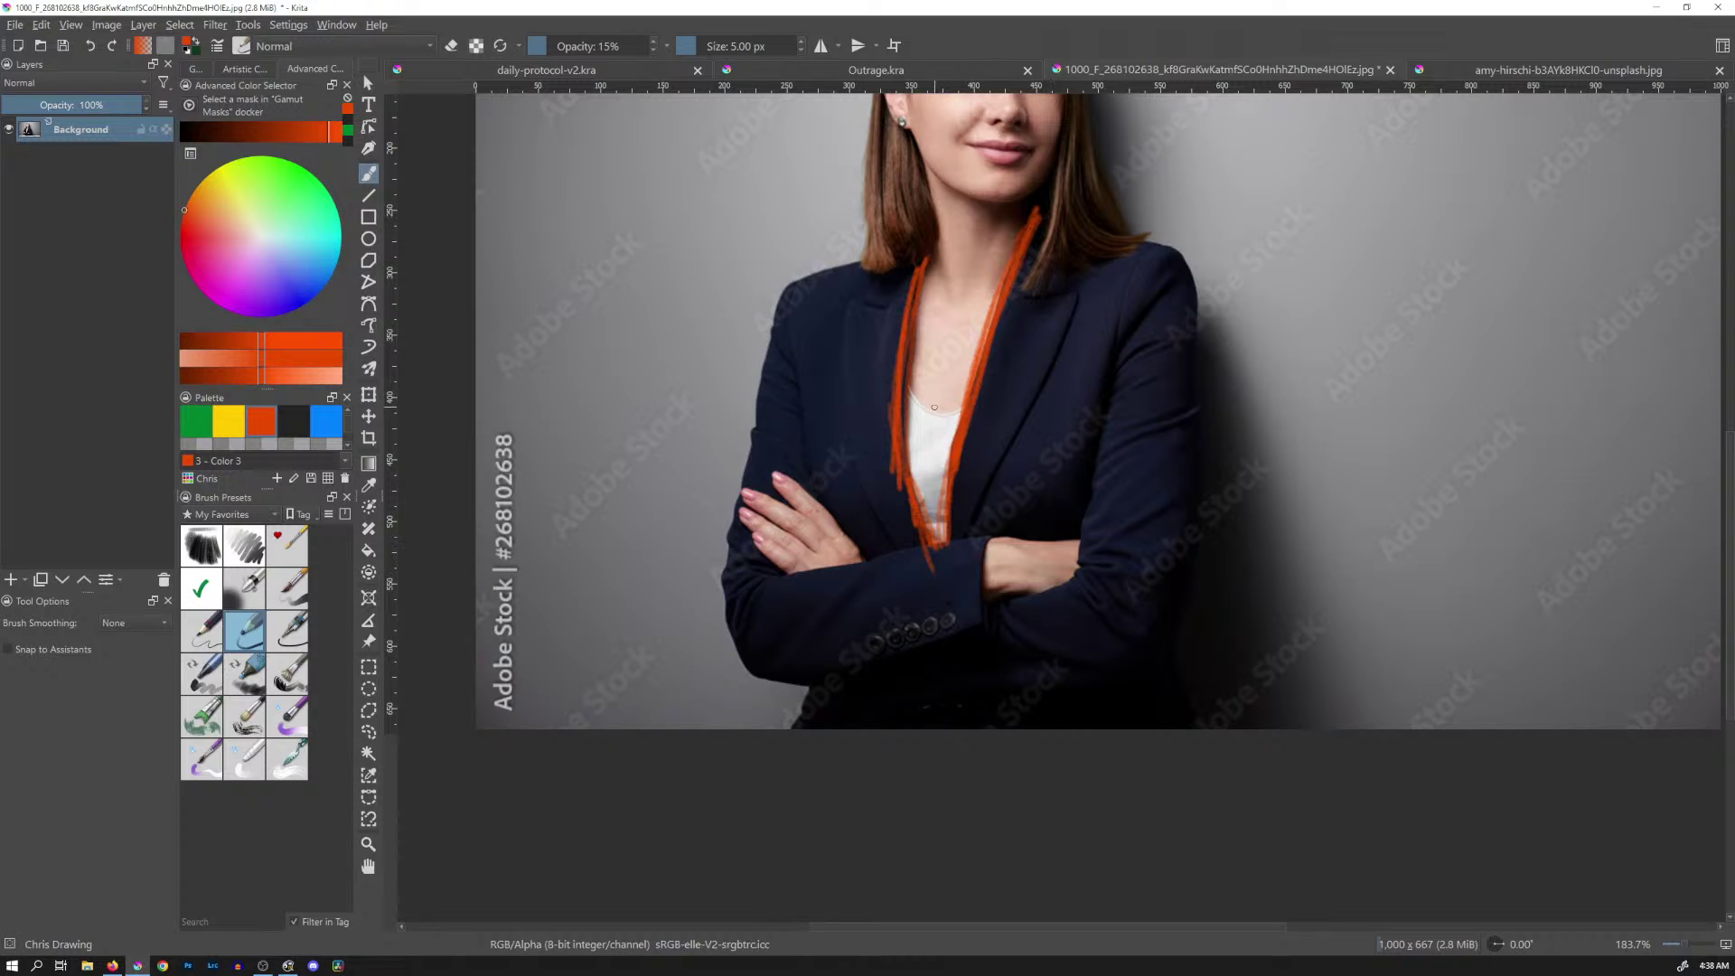
pyautogui.moveTo(906, 408); pyautogui.dragTo(961, 409)
# Undo the orange-red neckline strokes on the stock photo
pyautogui.hotkey('ctrl', 'z')
pyautogui.hotkey('ctrl', 'z')
pyautogui.hotkey('ctrl', 'z')
pyautogui.hotkey('ctrl', 'z')
pyautogui.hotkey('ctrl', 'z')
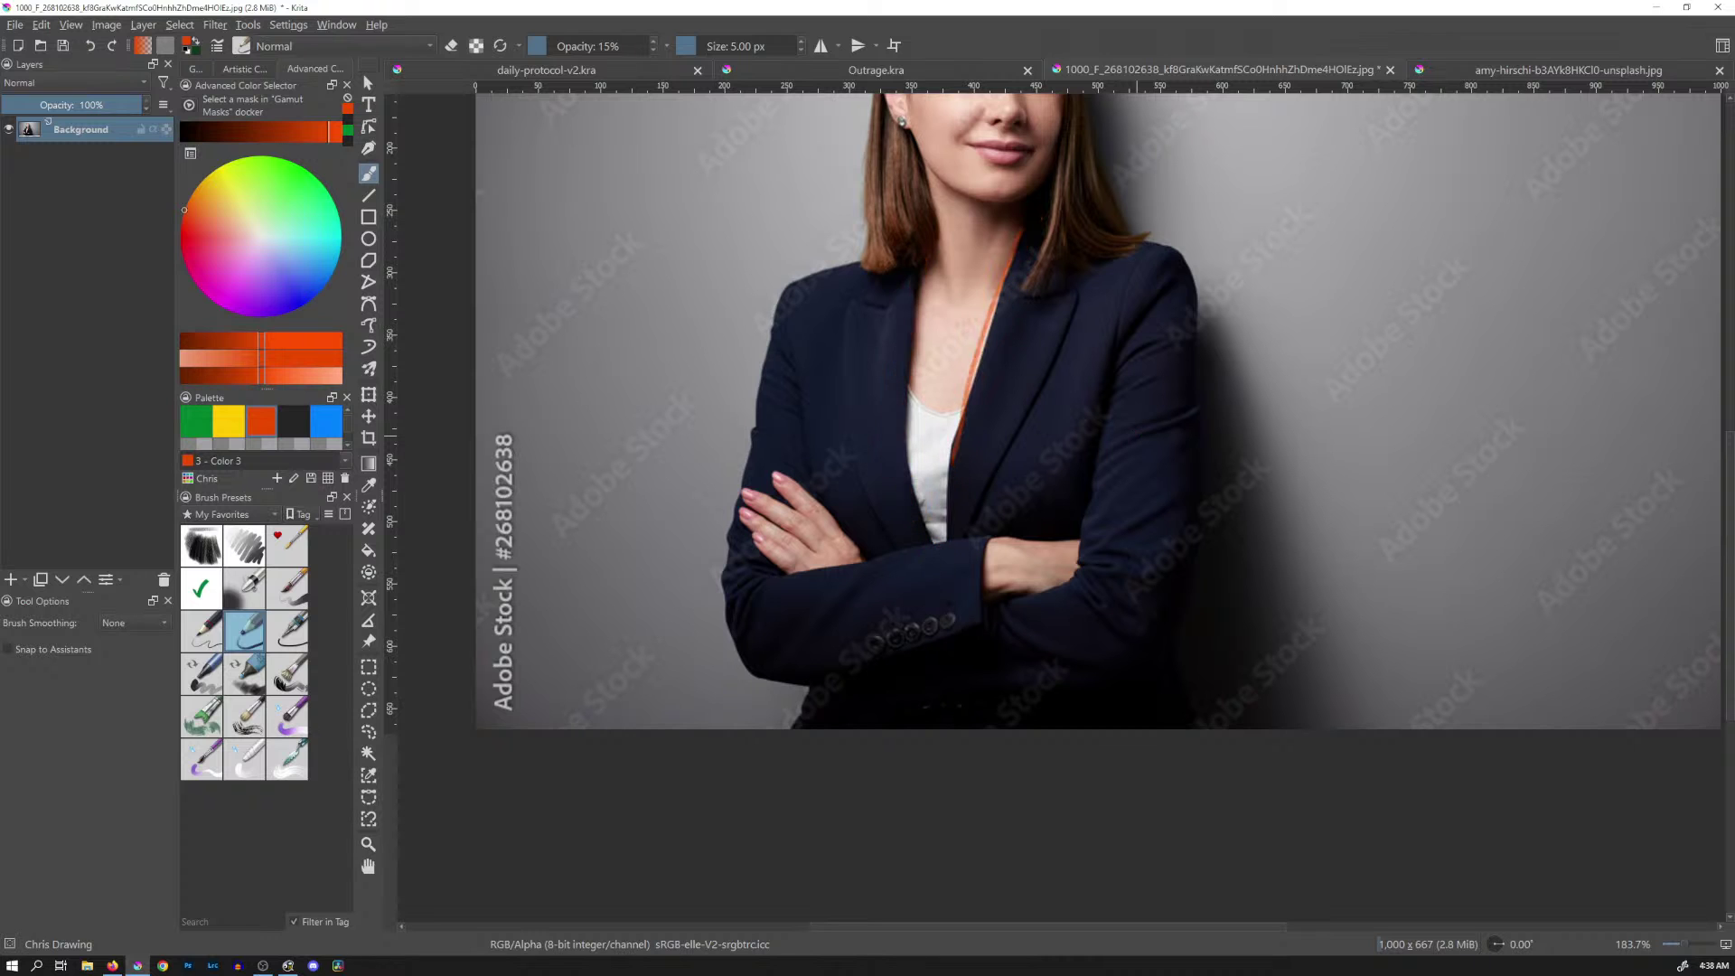
# Compare how the blazer and top sit around the neck in the brick-wall photo and the grey-background photo
pyautogui.click(1496, 70)
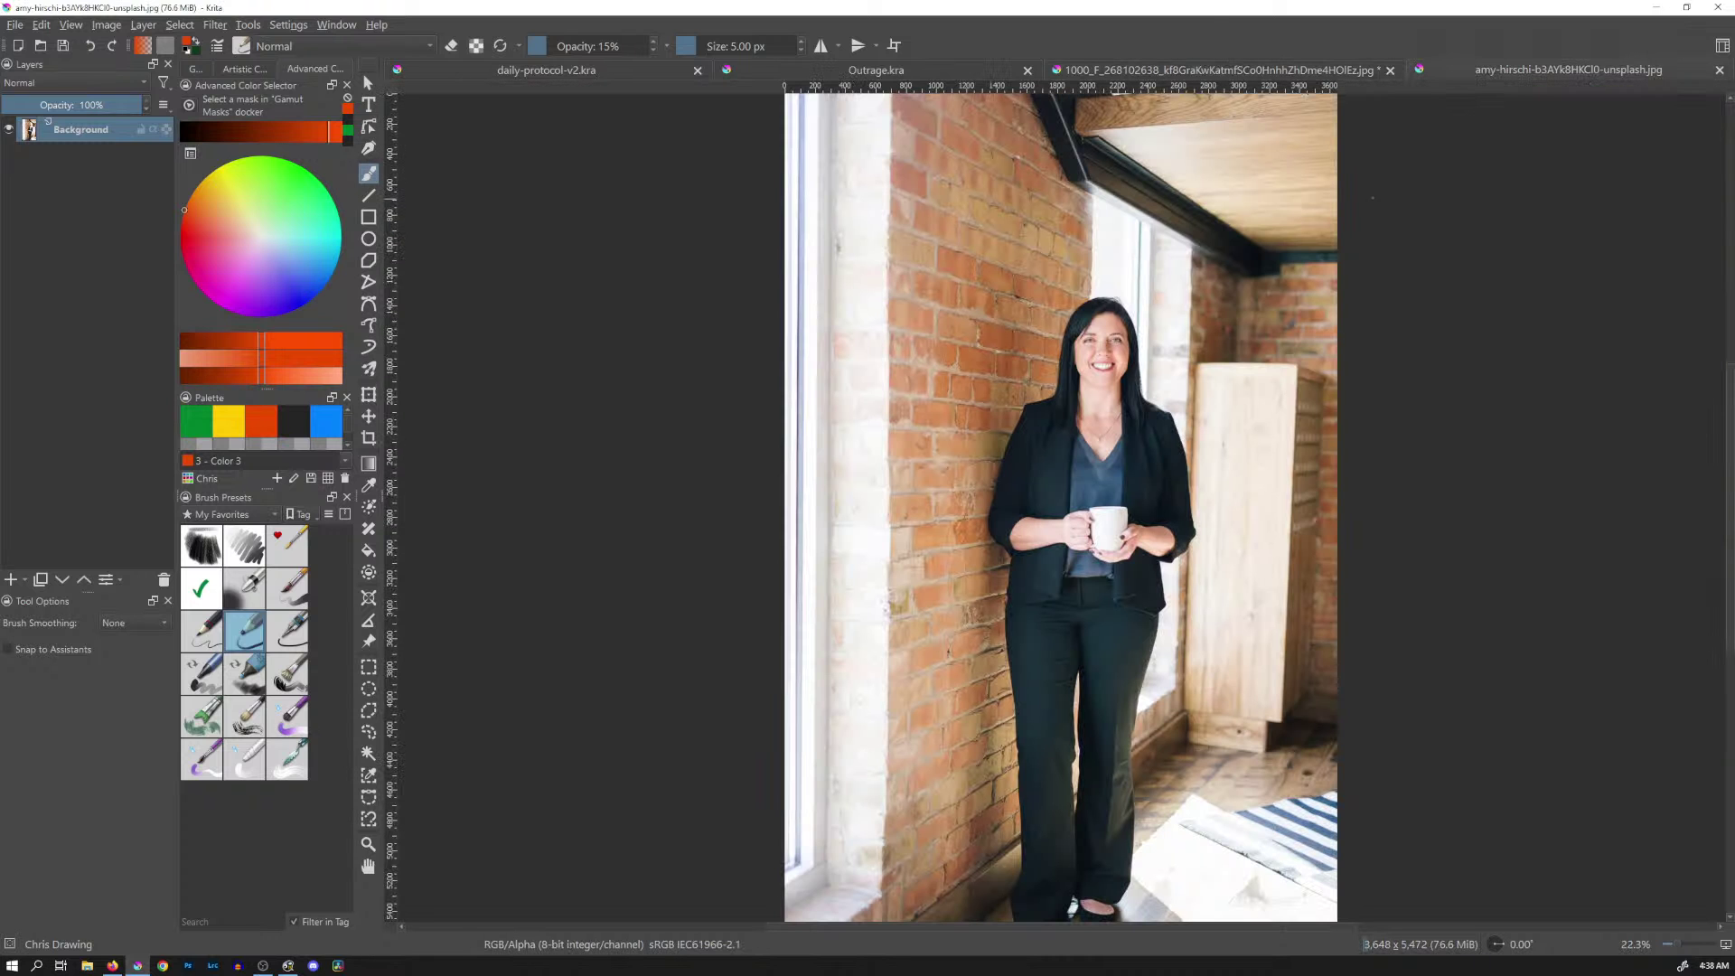
pyautogui.scroll(4, 1116, 497)
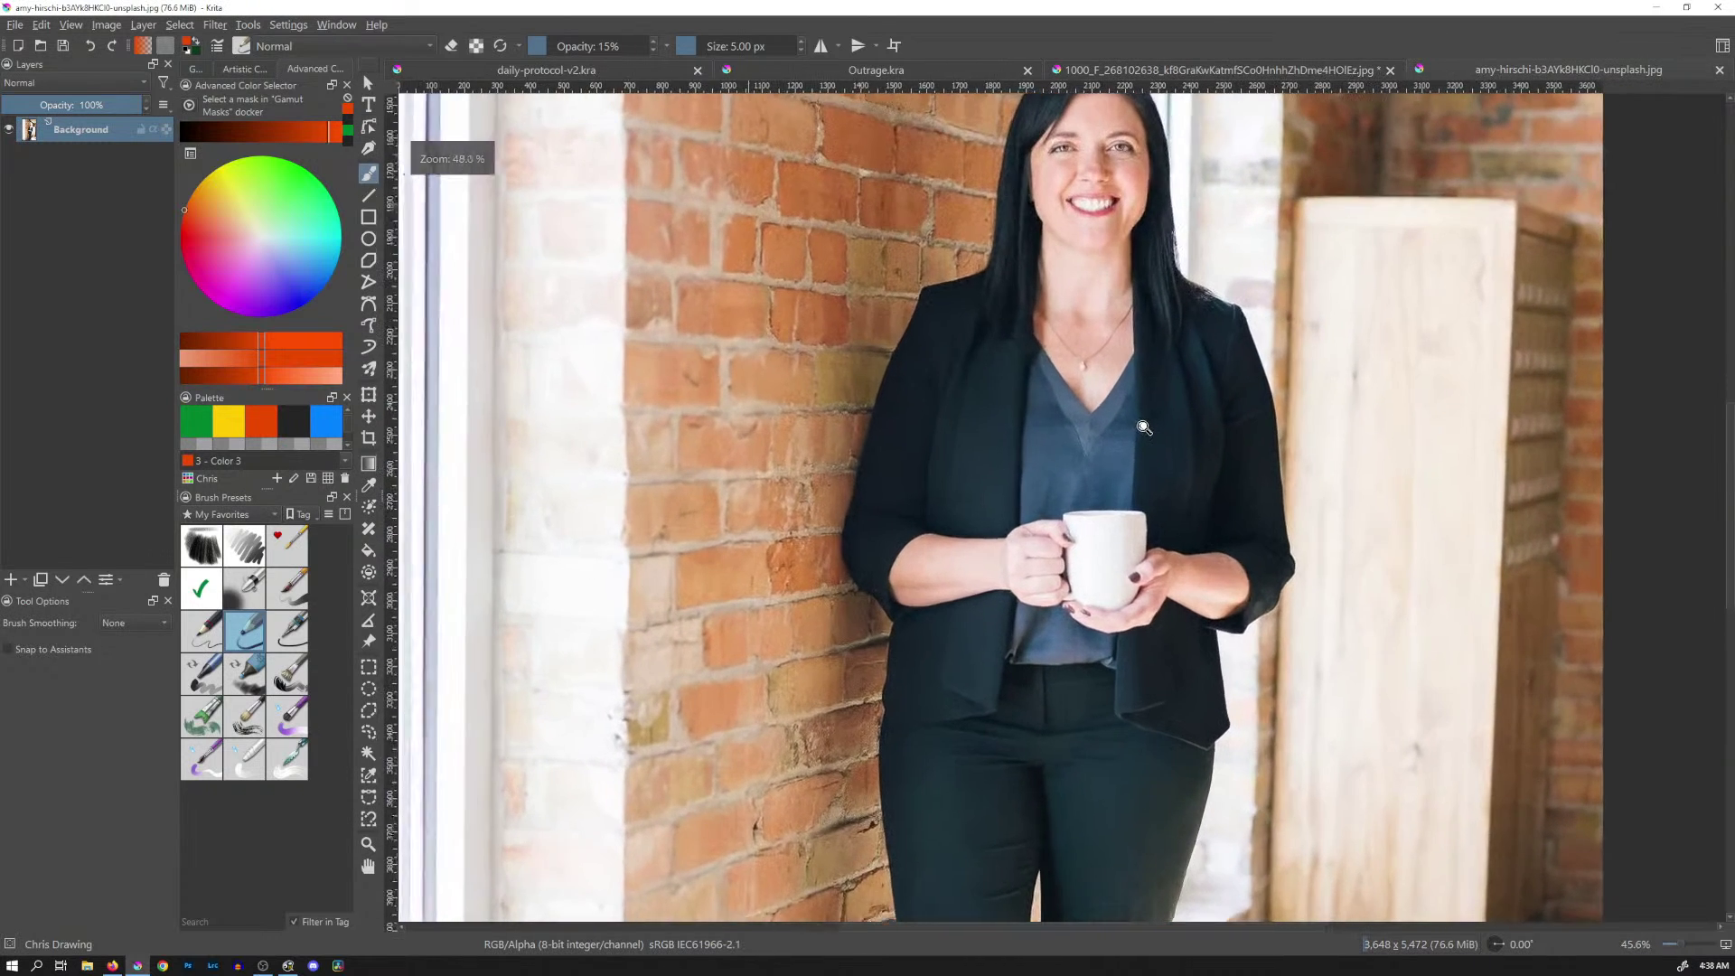
pyautogui.moveTo(1227, 363); pyautogui.dragTo(1070, 421)
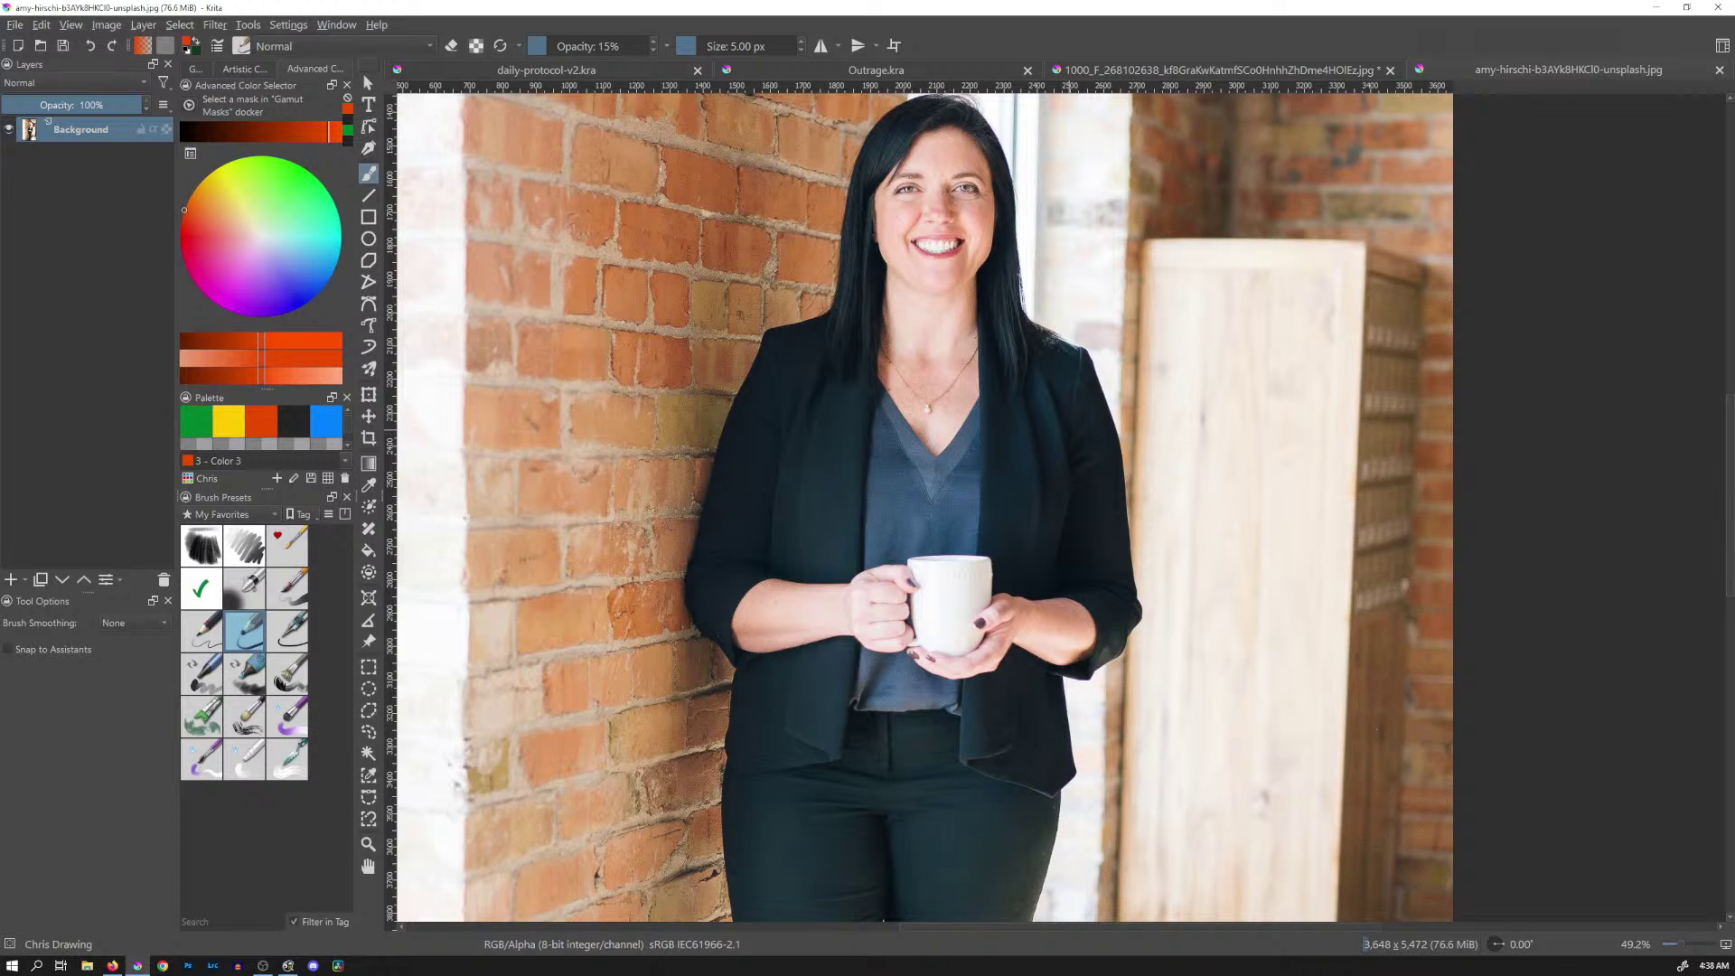
pyautogui.click(1274, 71)
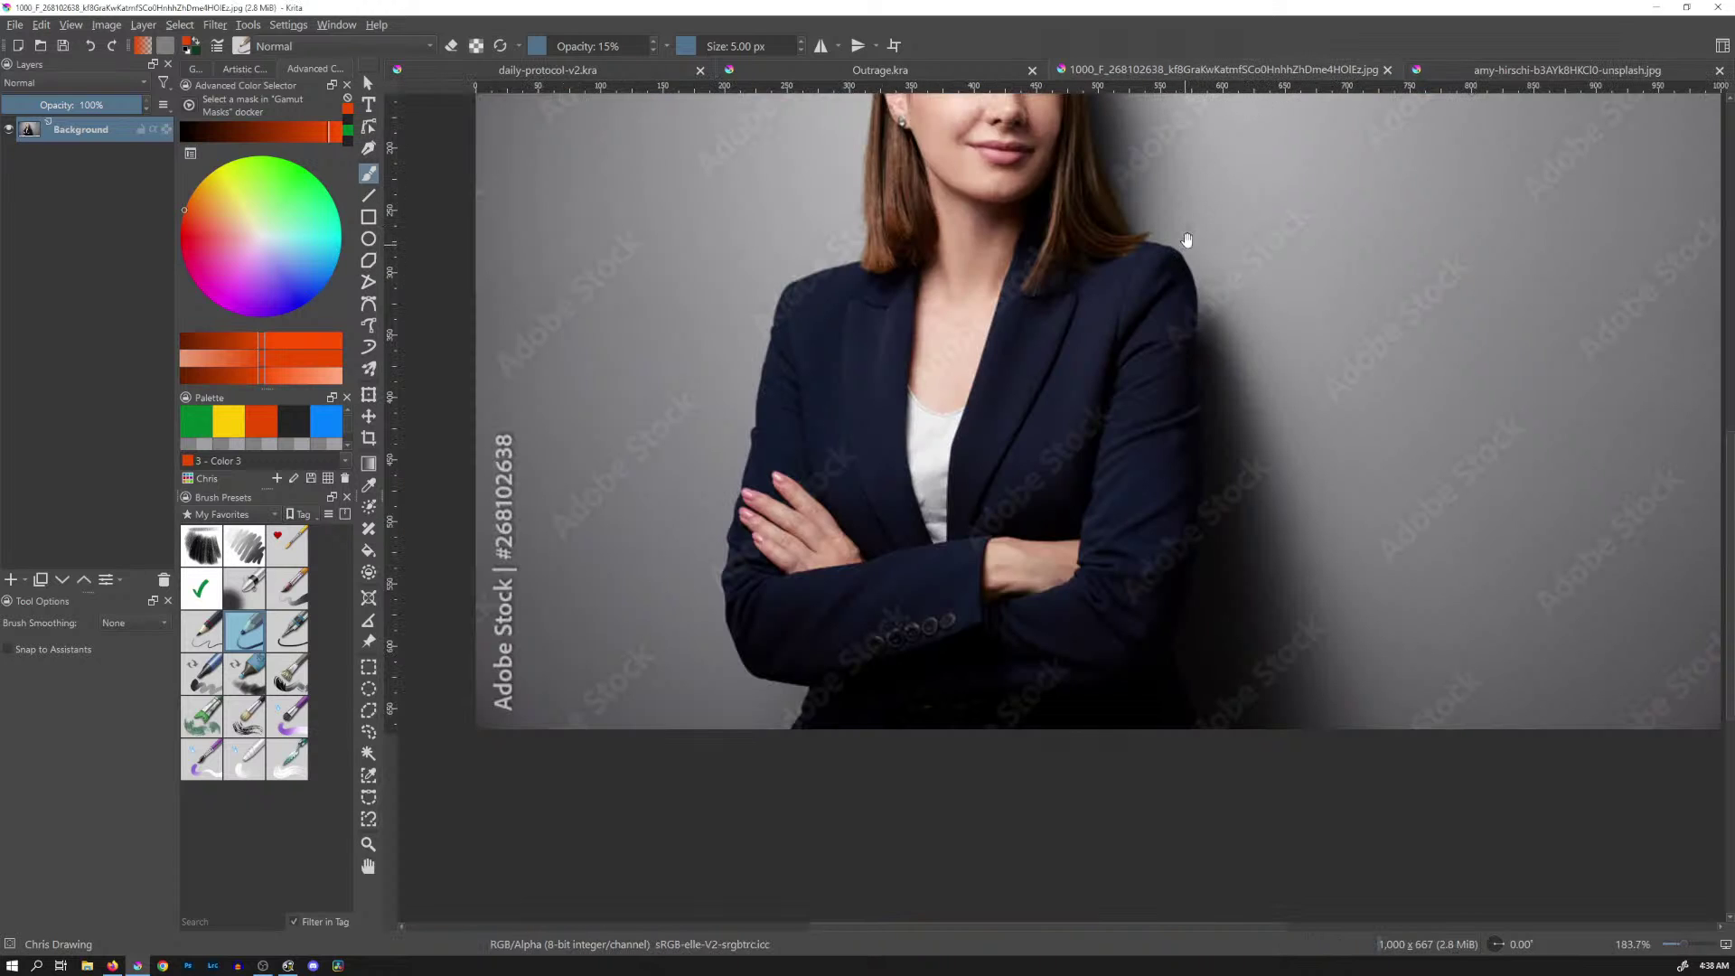
pyautogui.scroll(3, 1154, 379)
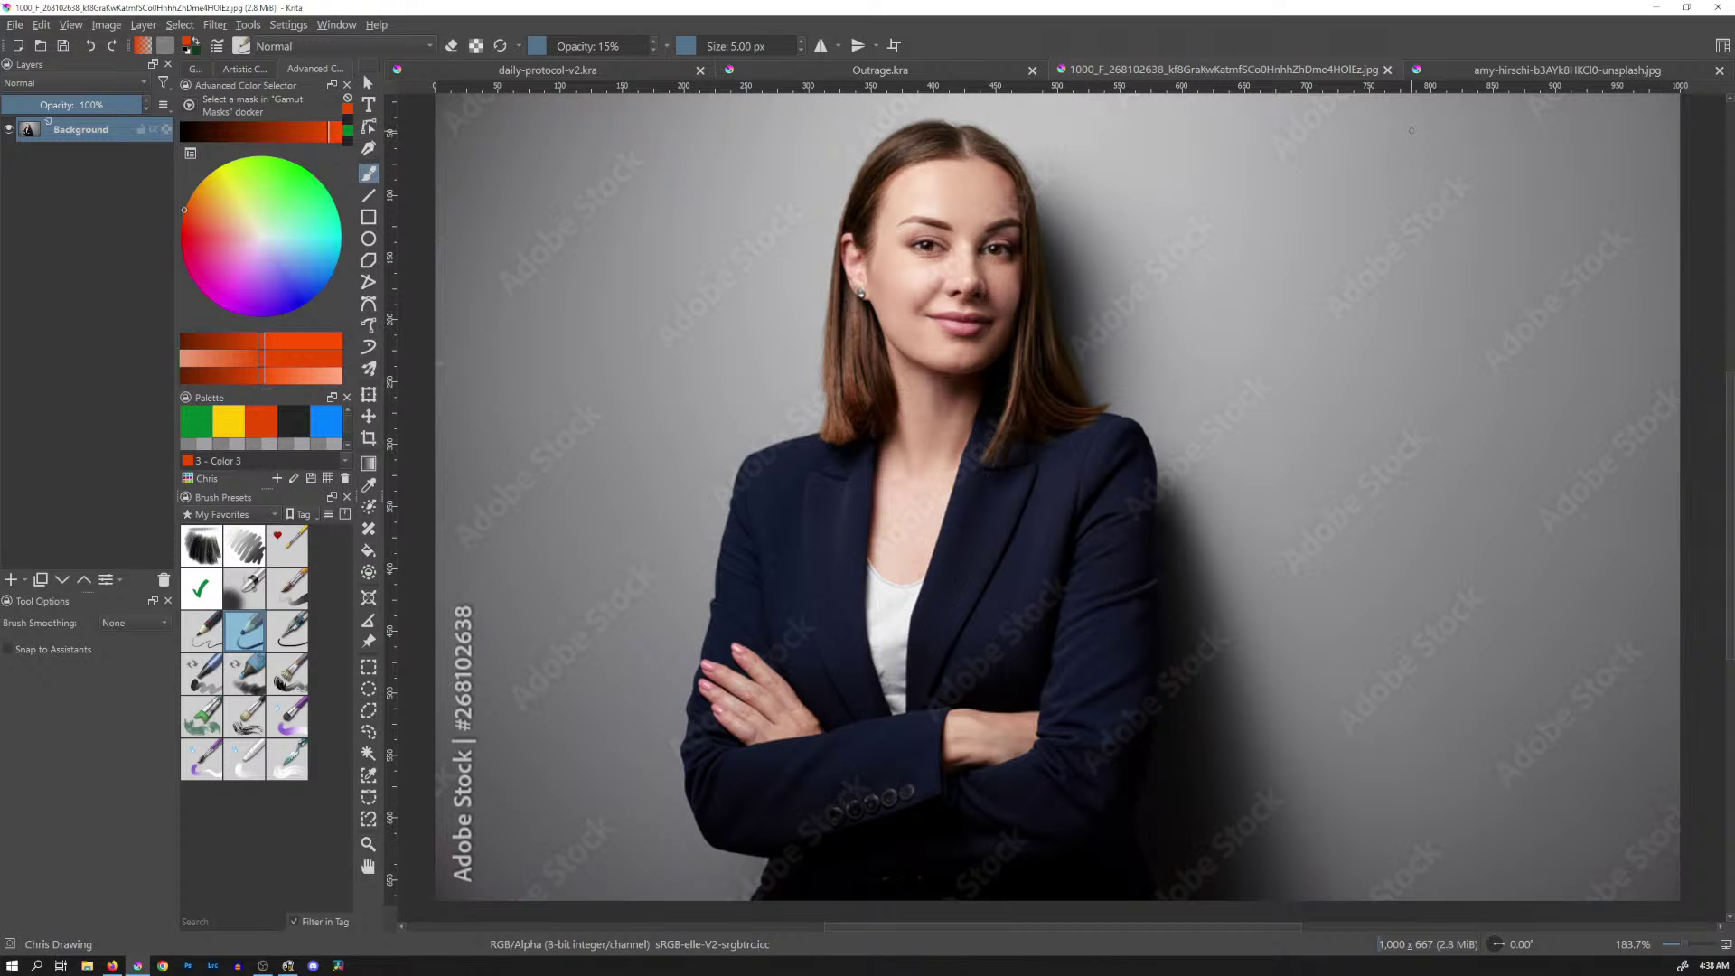
# Outline the V-shaped neckline of the blue top in orange-red on the brick-wall photo
pyautogui.click(1490, 73)
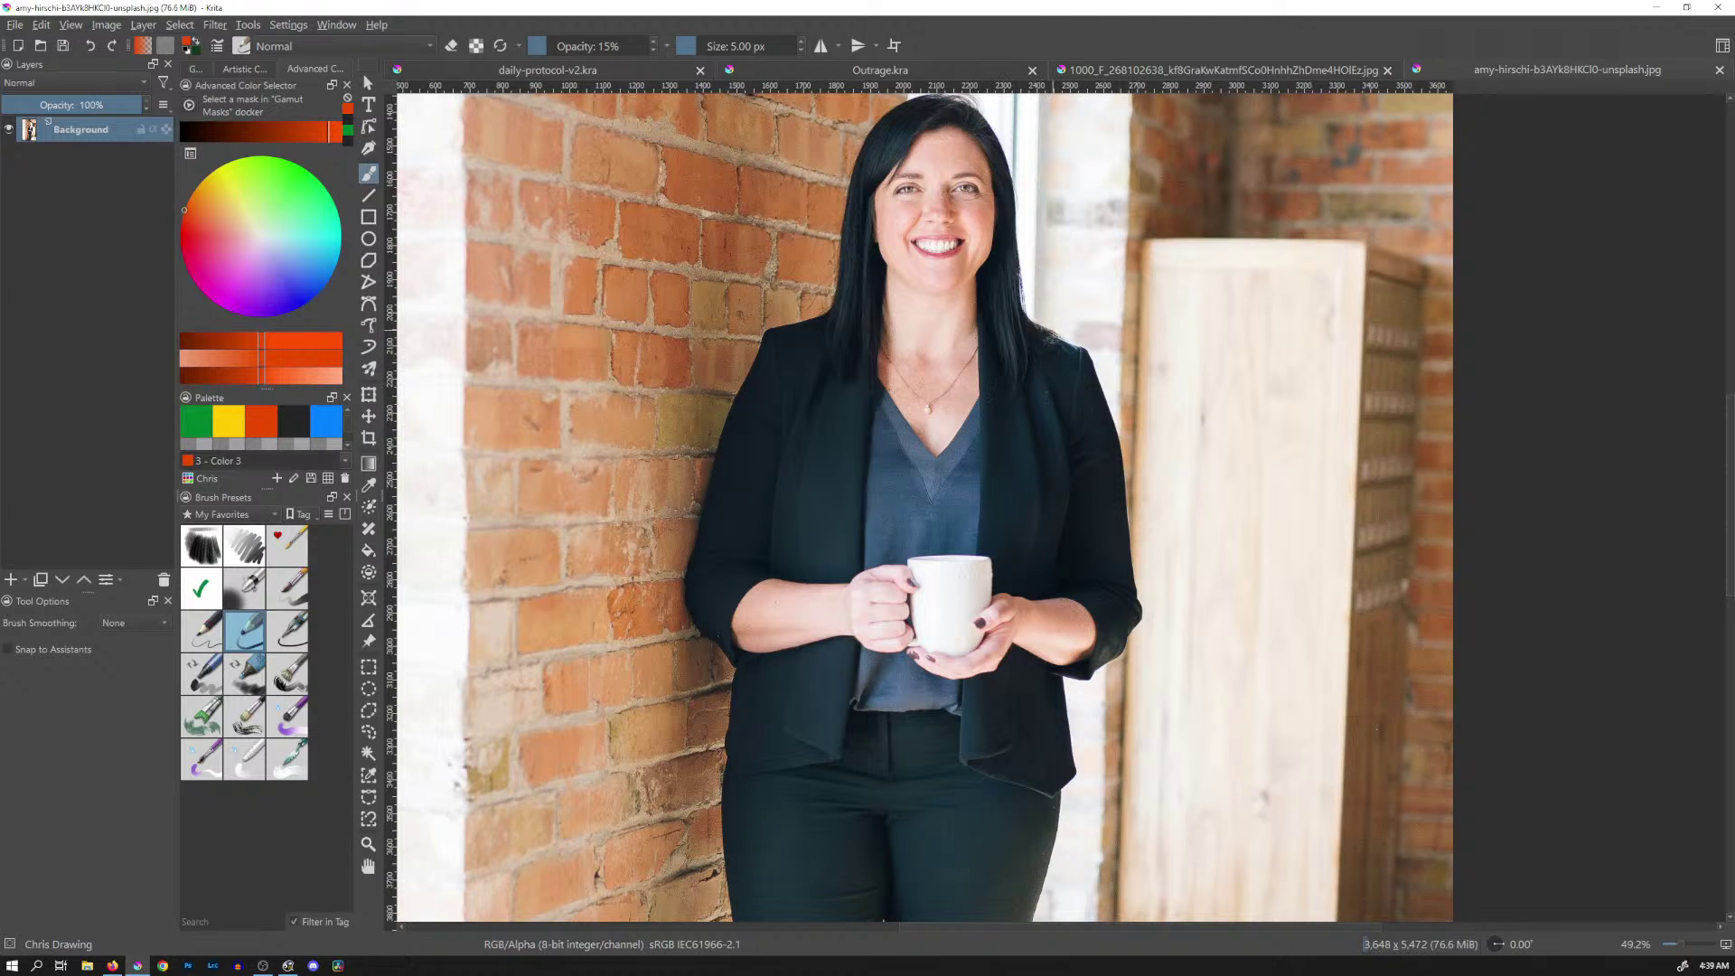
pyautogui.moveTo(1107, 282)
pyautogui.mouseDown()
pyautogui.moveTo(1049, 361)
pyautogui.moveTo(1077, 347)
pyautogui.mouseUp()
pyautogui.hotkey('ctrl', 'z')
pyautogui.hotkey('ctrl', 'z')
pyautogui.moveTo(940, 450)
pyautogui.mouseDown()
pyautogui.moveTo(1005, 364)
pyautogui.moveTo(889, 382)
pyautogui.mouseUp()
pyautogui.moveTo(940, 448); pyautogui.dragTo(1009, 365)
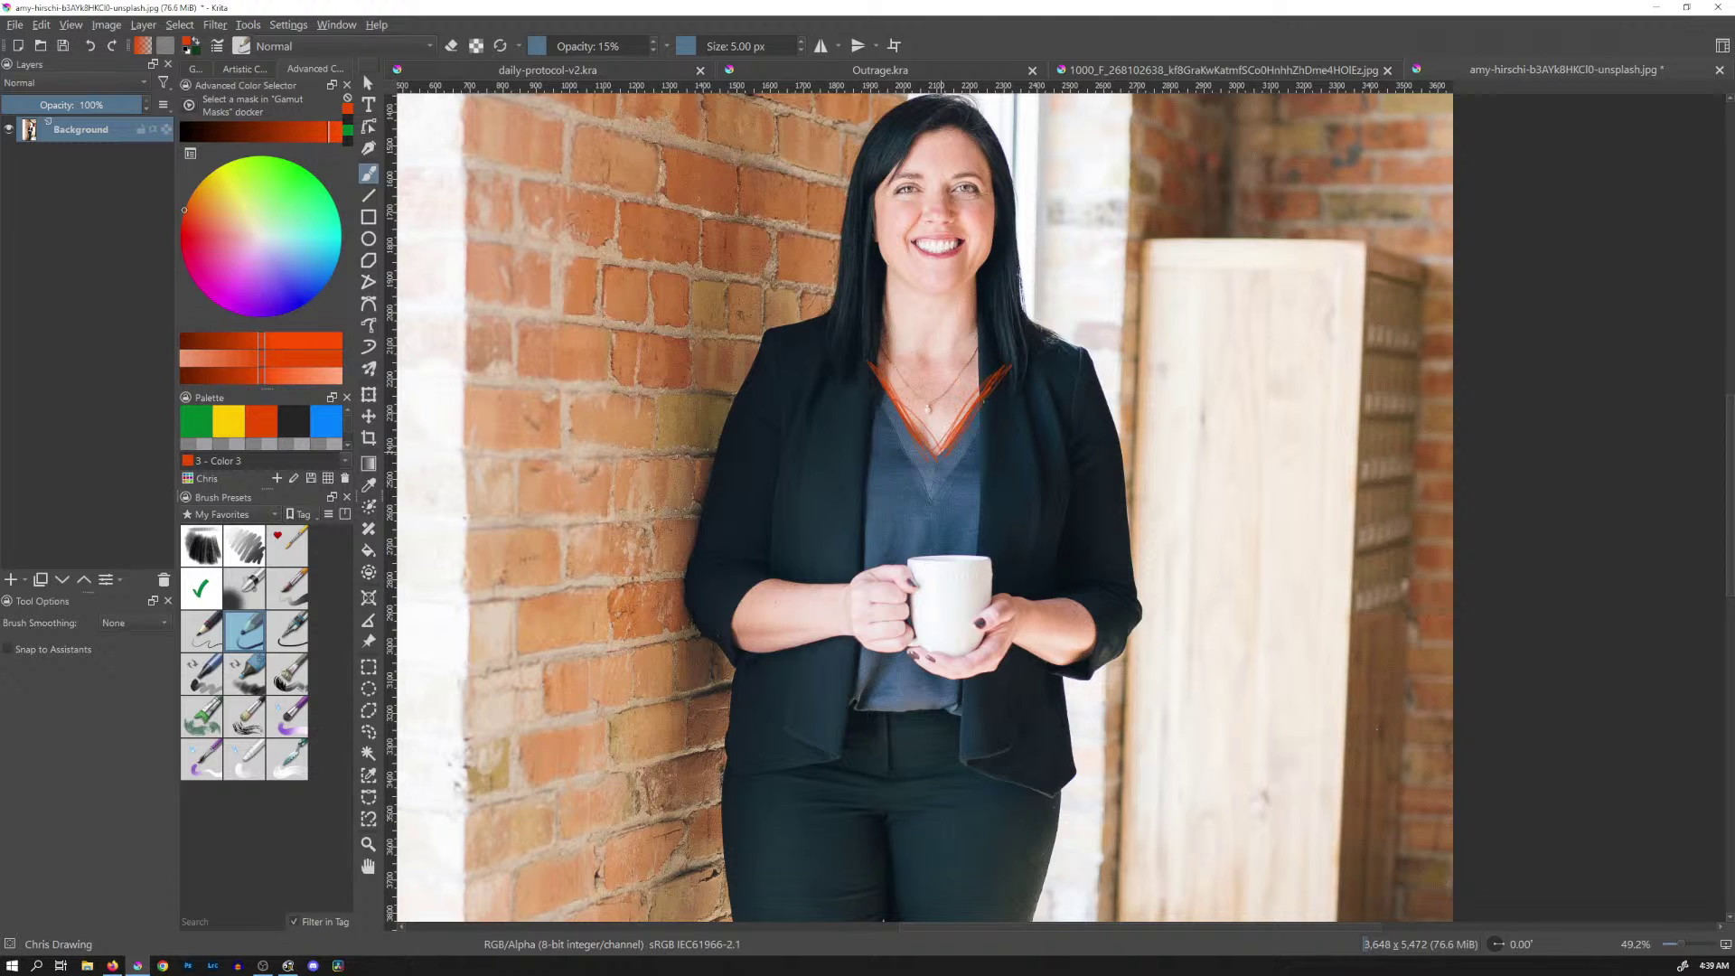
pyautogui.moveTo(911, 426)
pyautogui.mouseDown()
pyautogui.moveTo(895, 396)
pyautogui.moveTo(997, 385)
pyautogui.mouseUp()
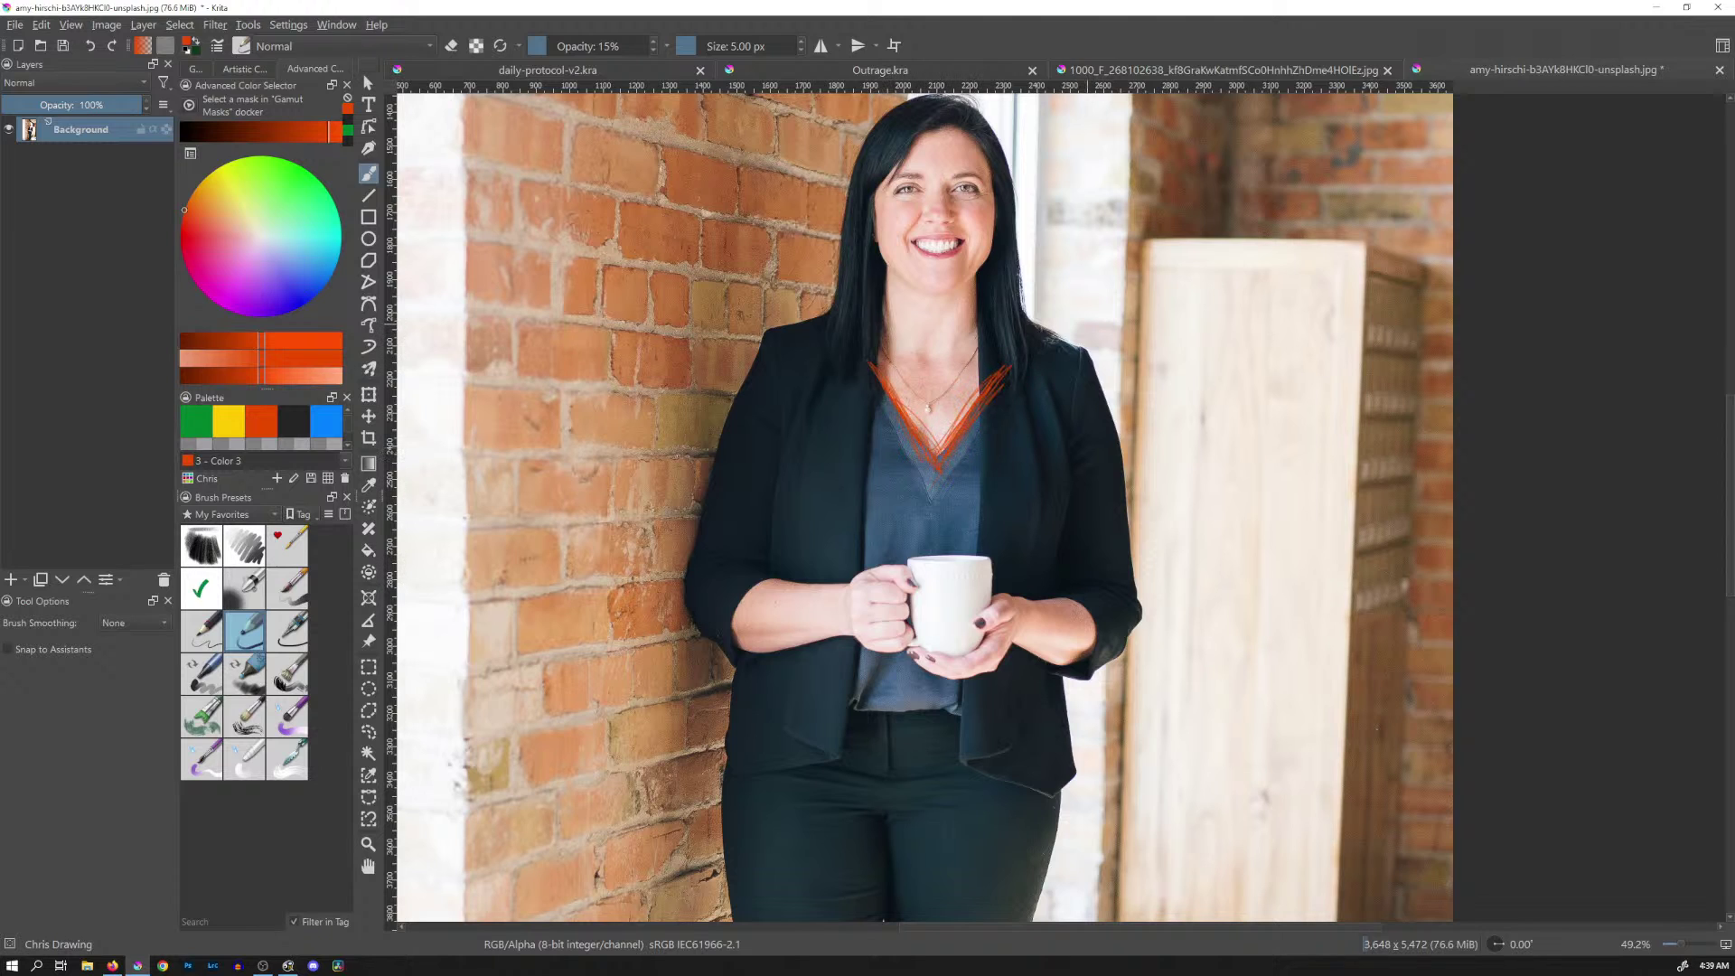
# Undo the V-neckline strokes on the brick-wall photo
pyautogui.hotkey('ctrl', 'z')
pyautogui.hotkey('ctrl', 'z')
pyautogui.hotkey('ctrl', 'z')
pyautogui.hotkey('ctrl', 'z')
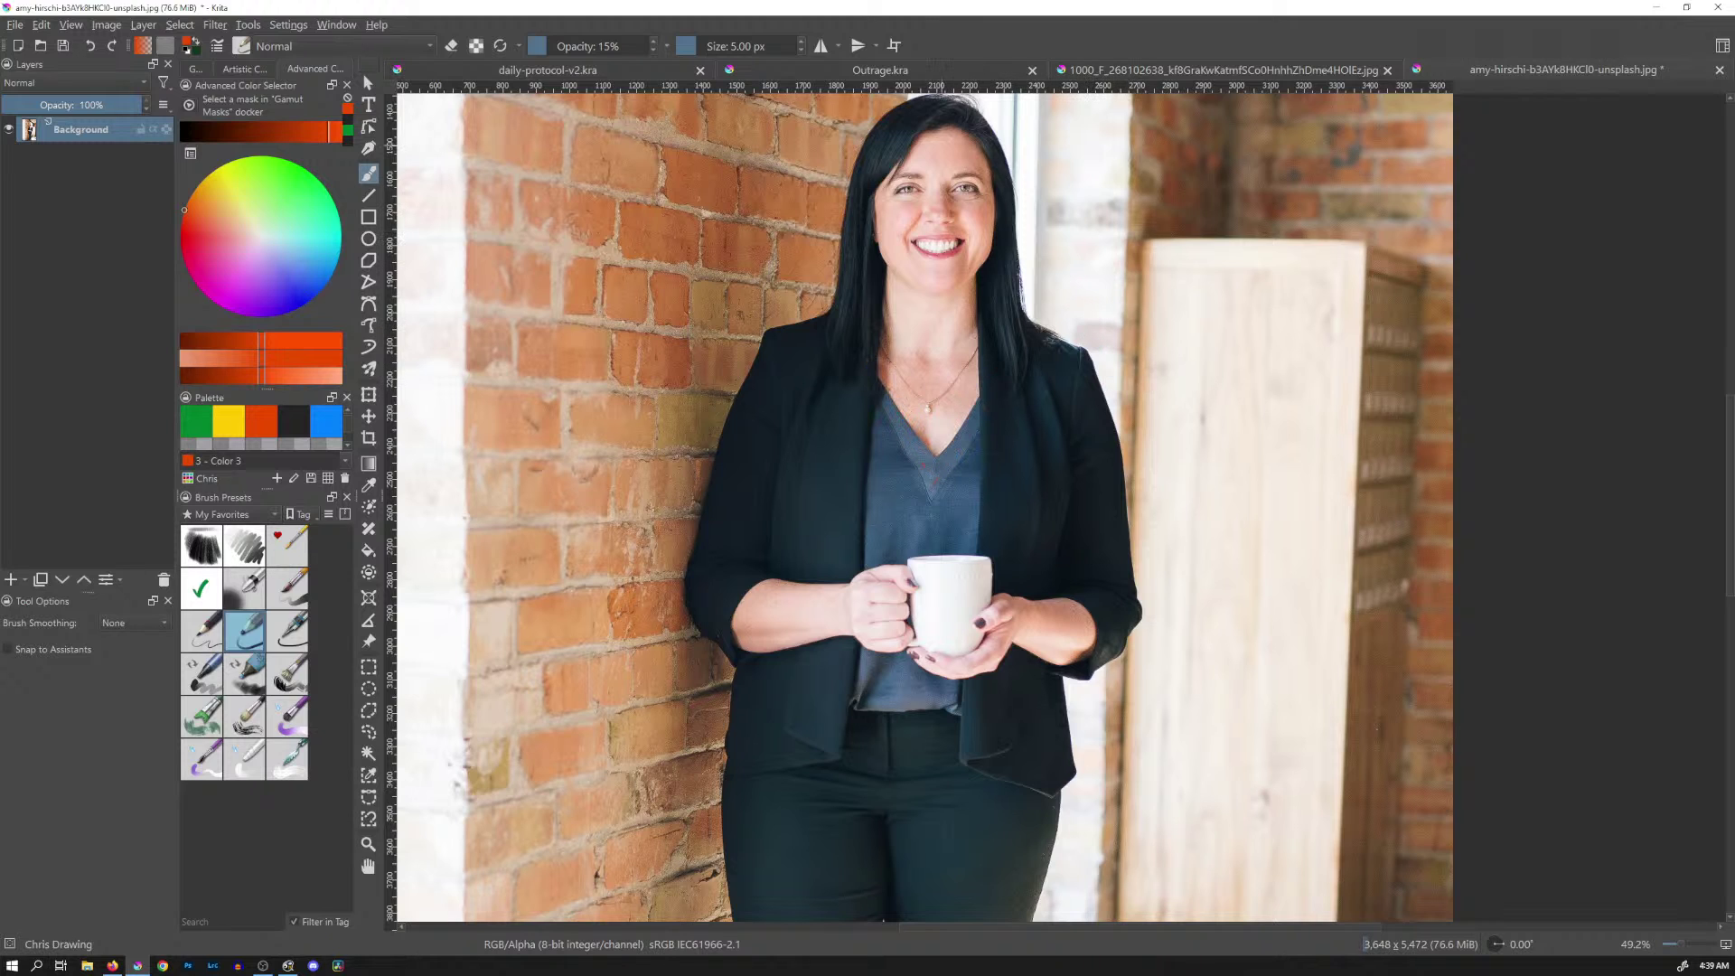
# Return to Outrage.kra and ready the 15% opacity, 5 px sketching brush with the dark grey Color 4
pyautogui.click(911, 72)
pyautogui.moveTo(949, 750)
pyautogui.mouseDown()
pyautogui.moveTo(1169, 391)
pyautogui.moveTo(1346, 185)
pyautogui.mouseUp()
pyautogui.moveTo(1119, 524); pyautogui.dragTo(1337, 242)
pyautogui.moveTo(1145, 363)
pyautogui.mouseDown()
pyautogui.moveTo(1103, 437)
pyautogui.moveTo(1165, 477)
pyautogui.moveTo(1158, 434)
pyautogui.mouseUp()
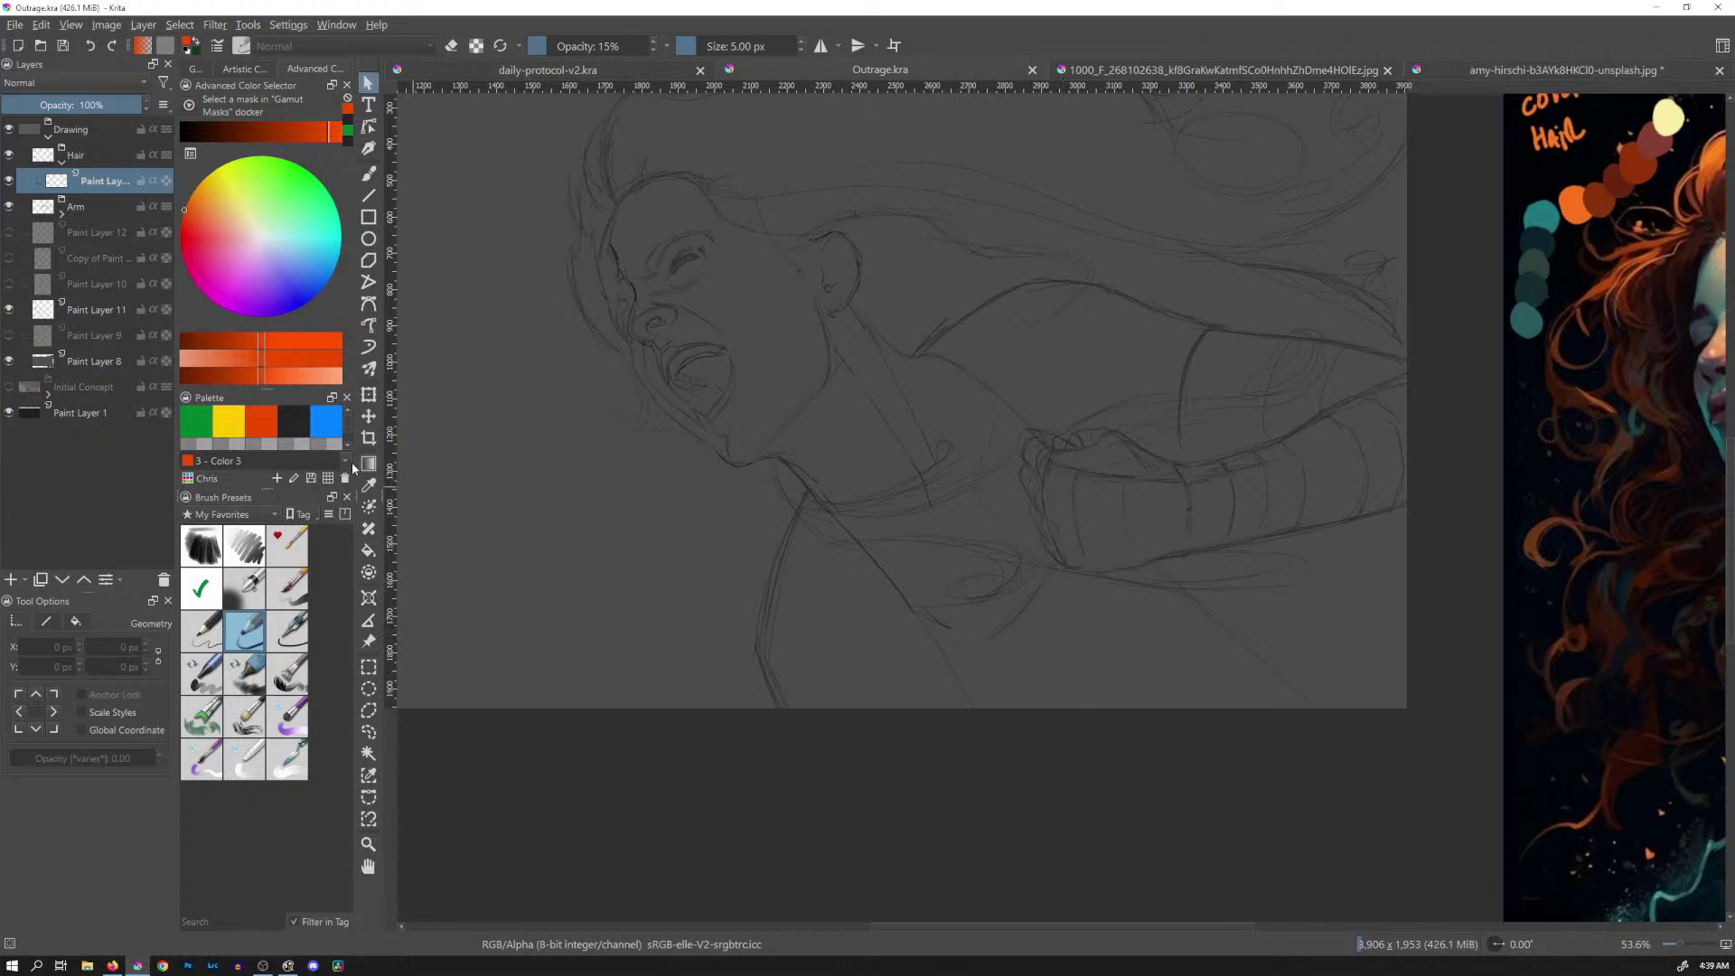
pyautogui.click(293, 421)
pyautogui.click(288, 631)
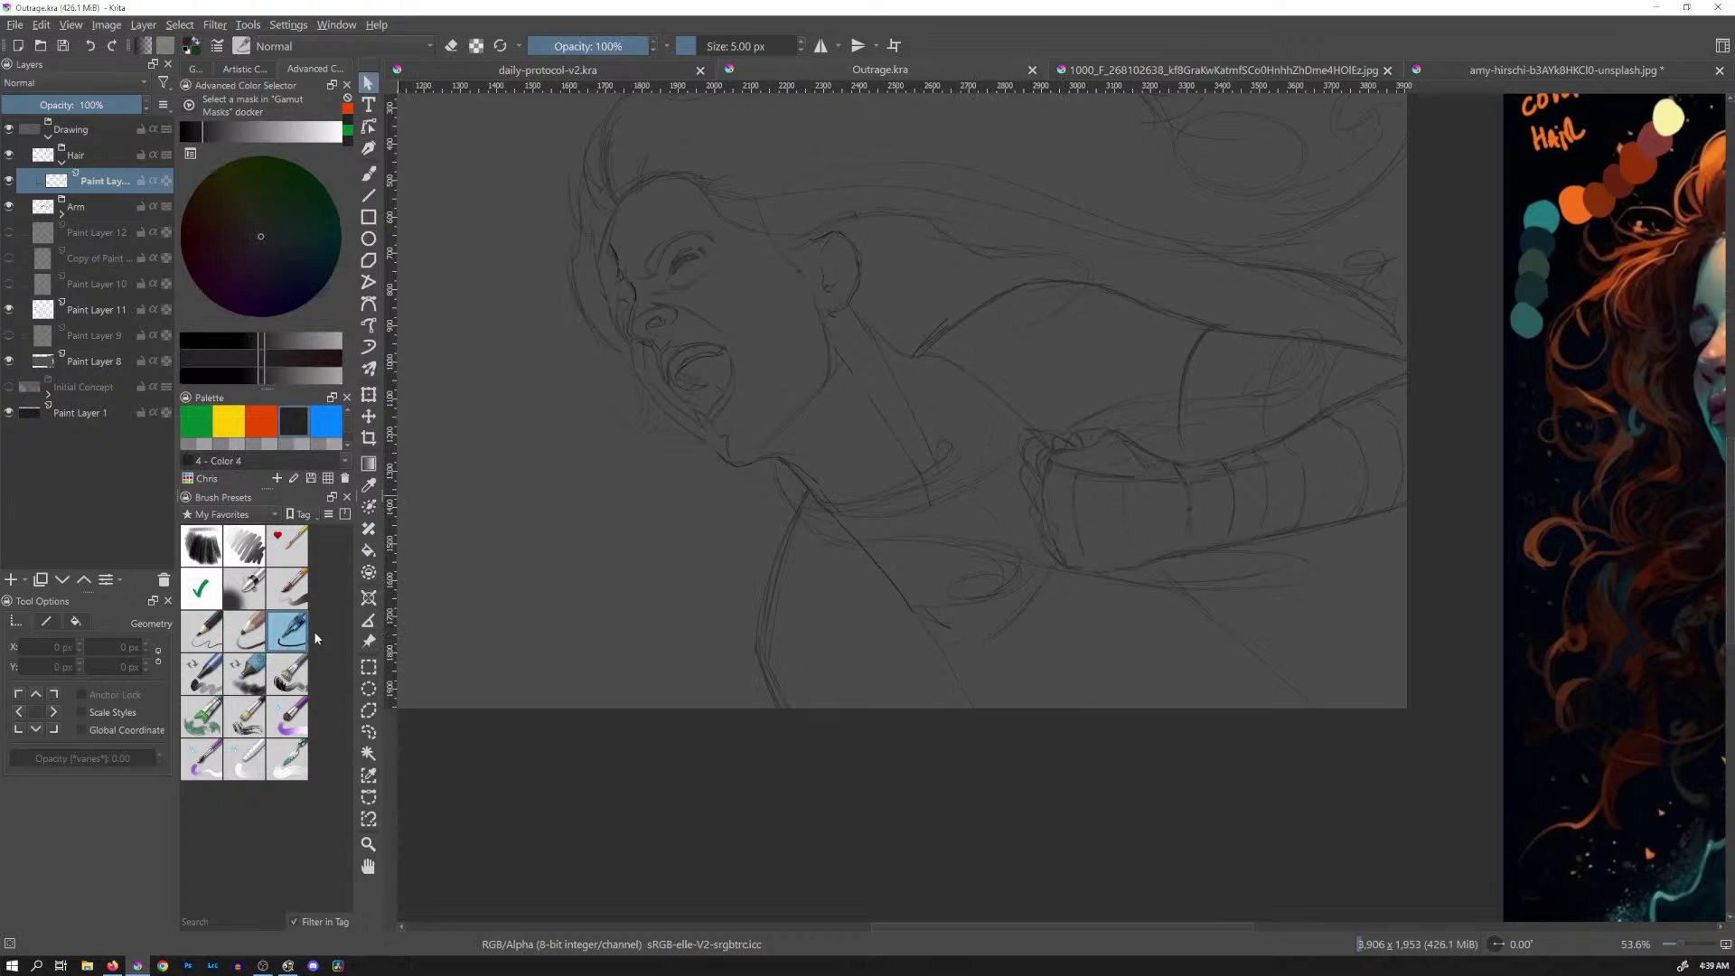
pyautogui.click(247, 630)
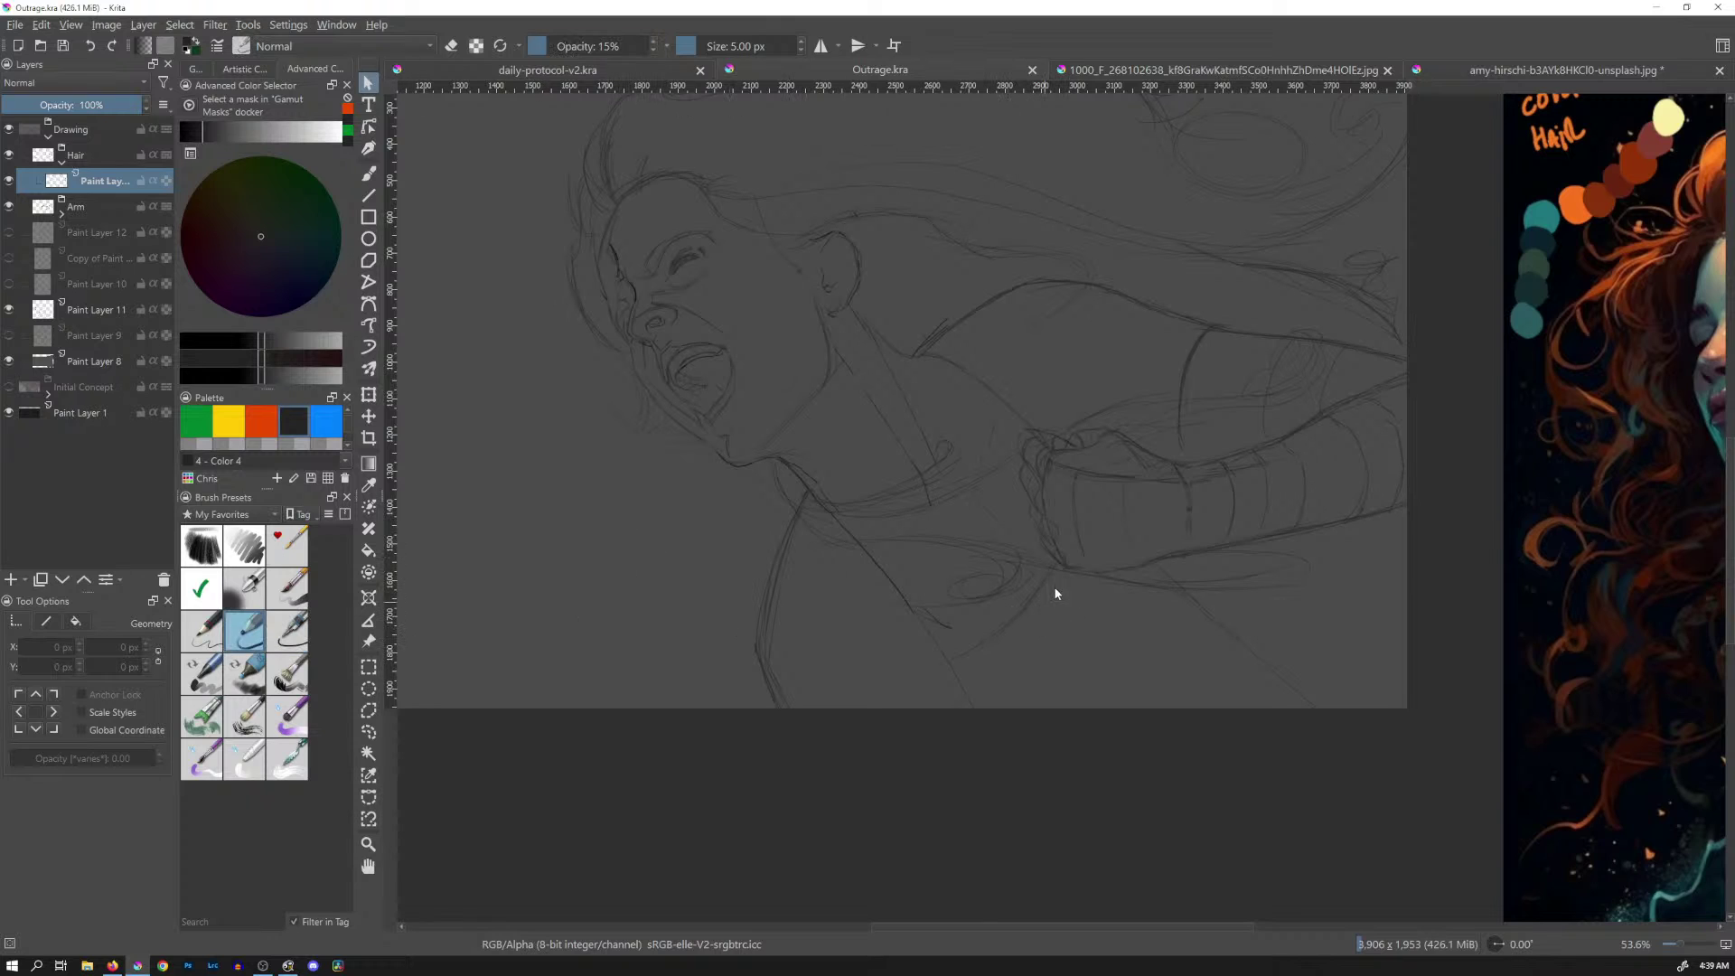
pyautogui.press('b')
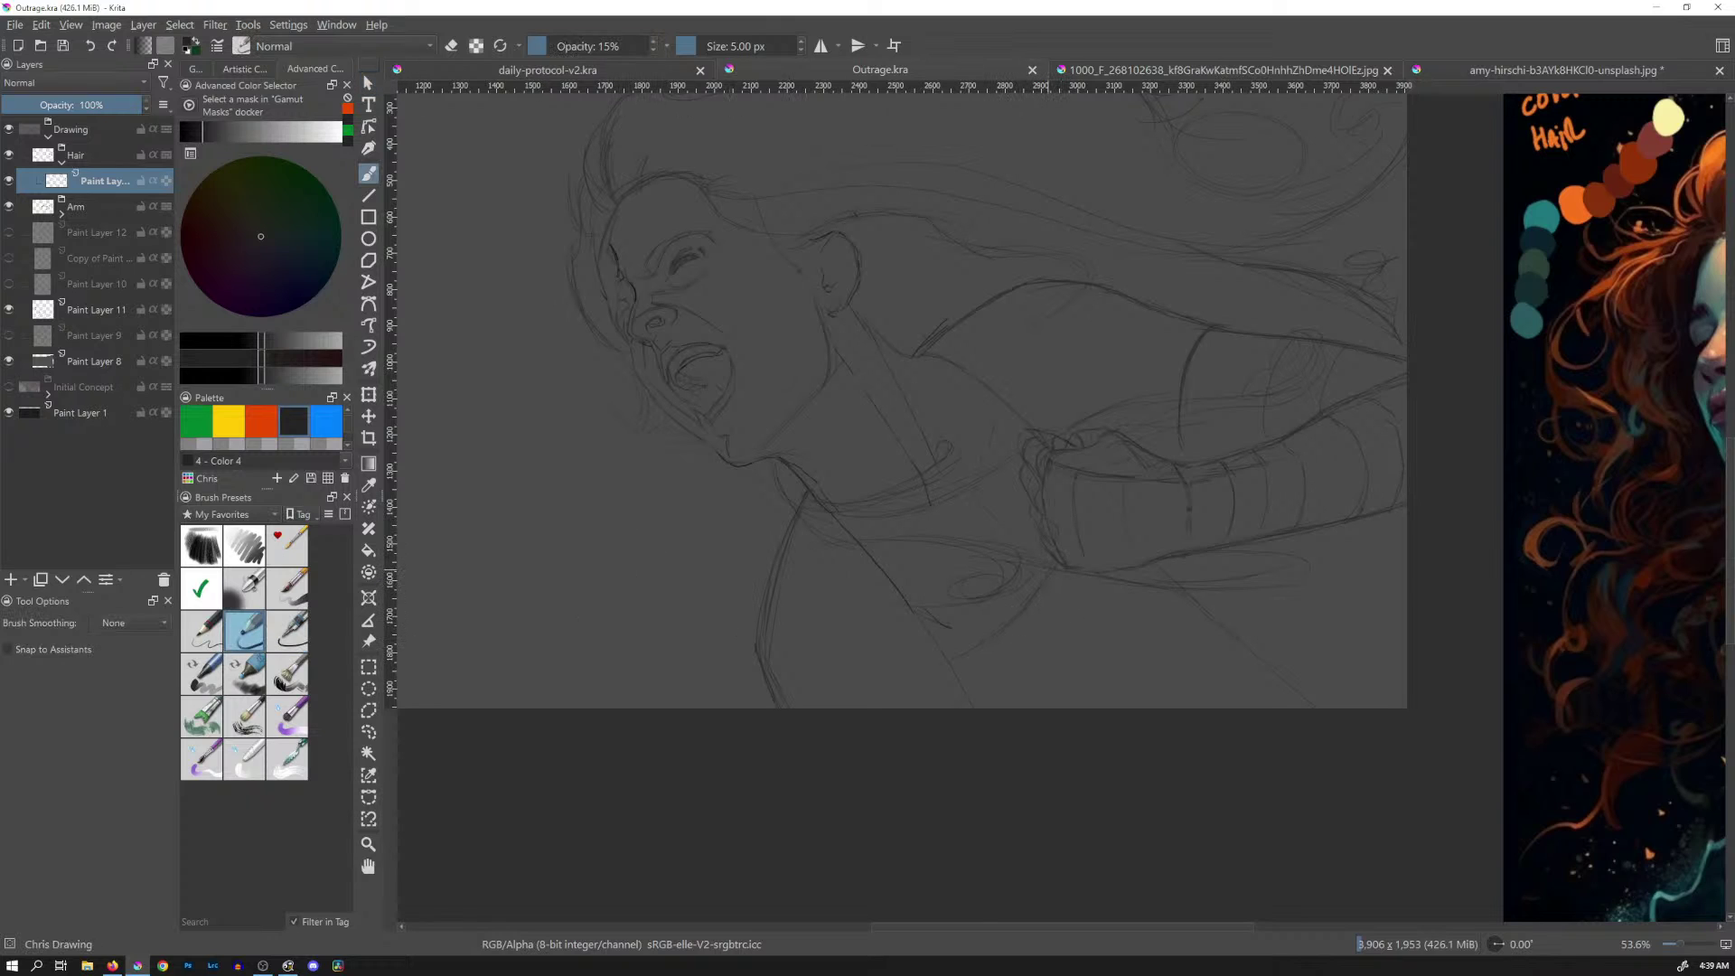
# Try a dark diagonal garment line from the lower corner of the forearm cuff down across the chest
pyautogui.moveTo(954, 656); pyautogui.dragTo(1062, 560)
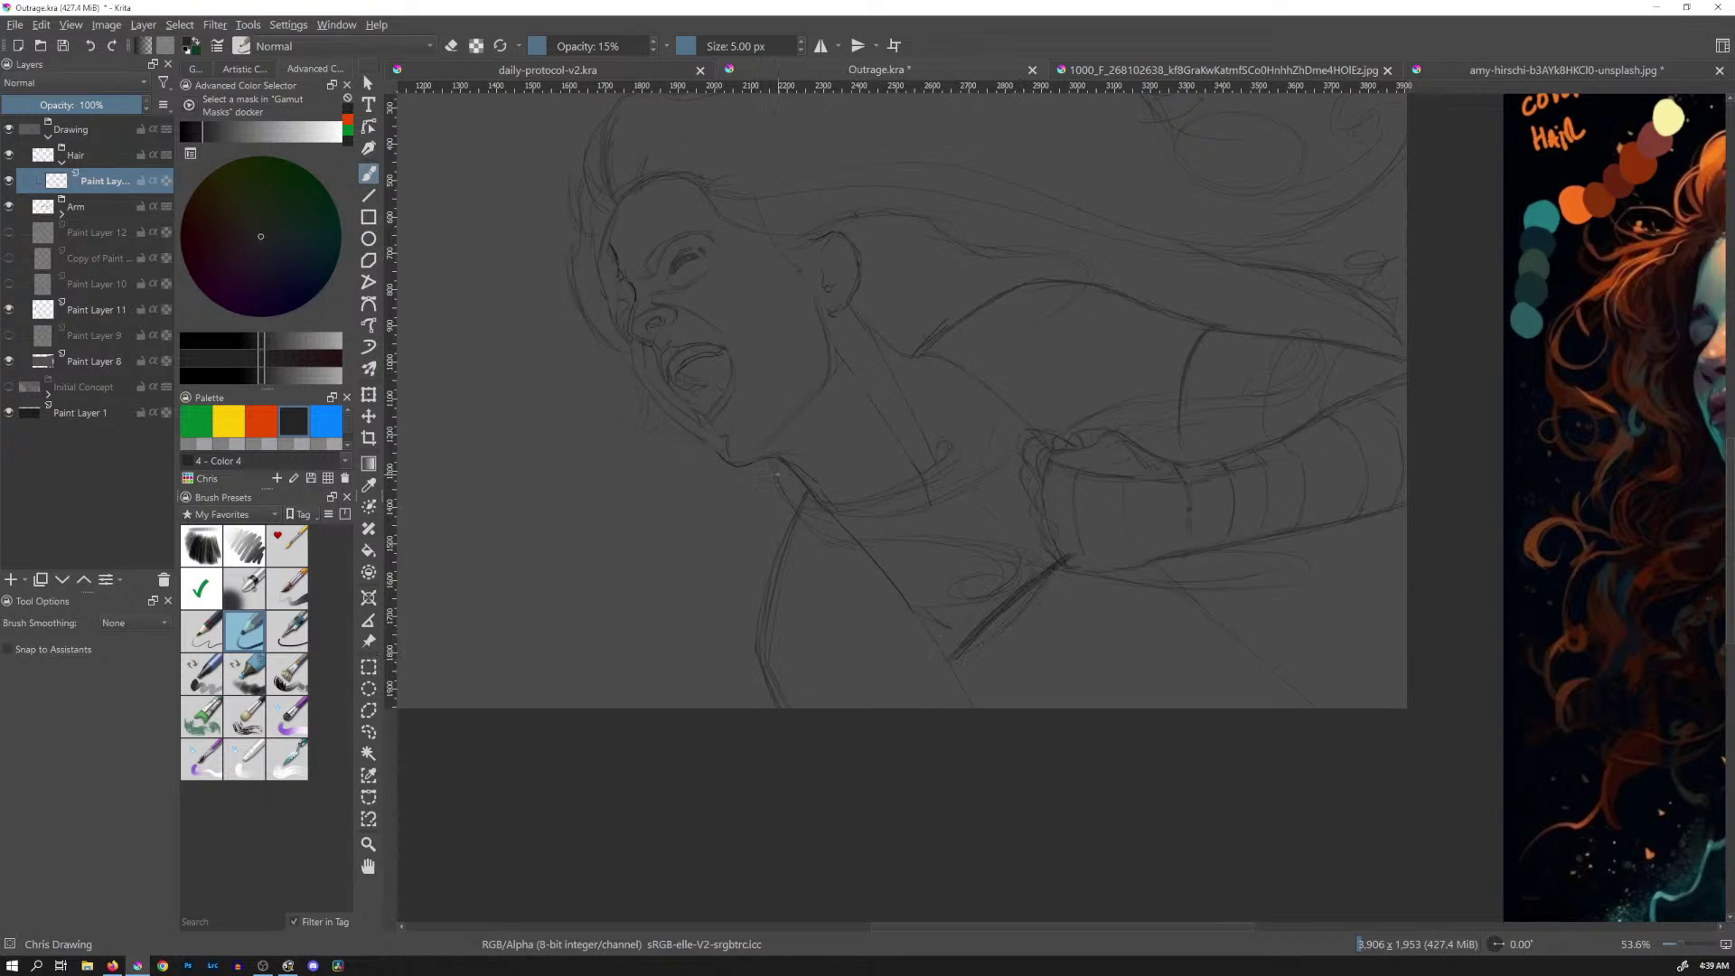
pyautogui.hotkey('ctrl', 'z')
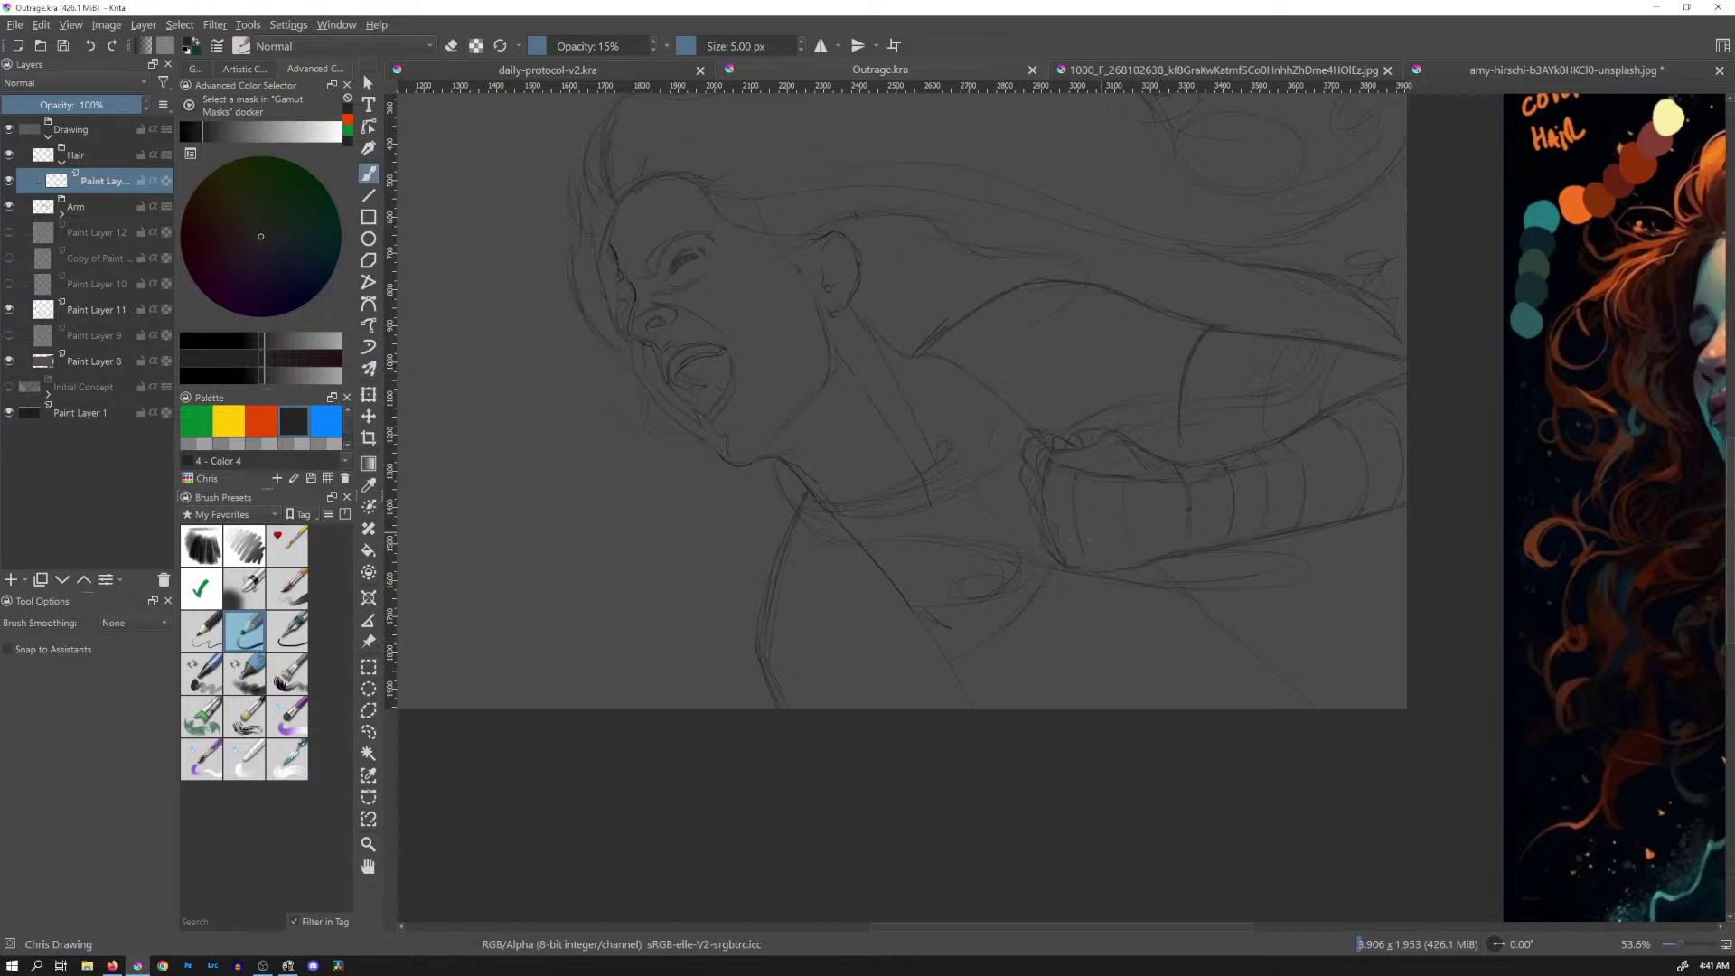
pyautogui.moveTo(1170, 539); pyautogui.dragTo(1120, 596)
# Select a rectangular area about 1330 by 953 px around the woman's neckline and blazer in the brick-wall photo
pyautogui.click(1541, 70)
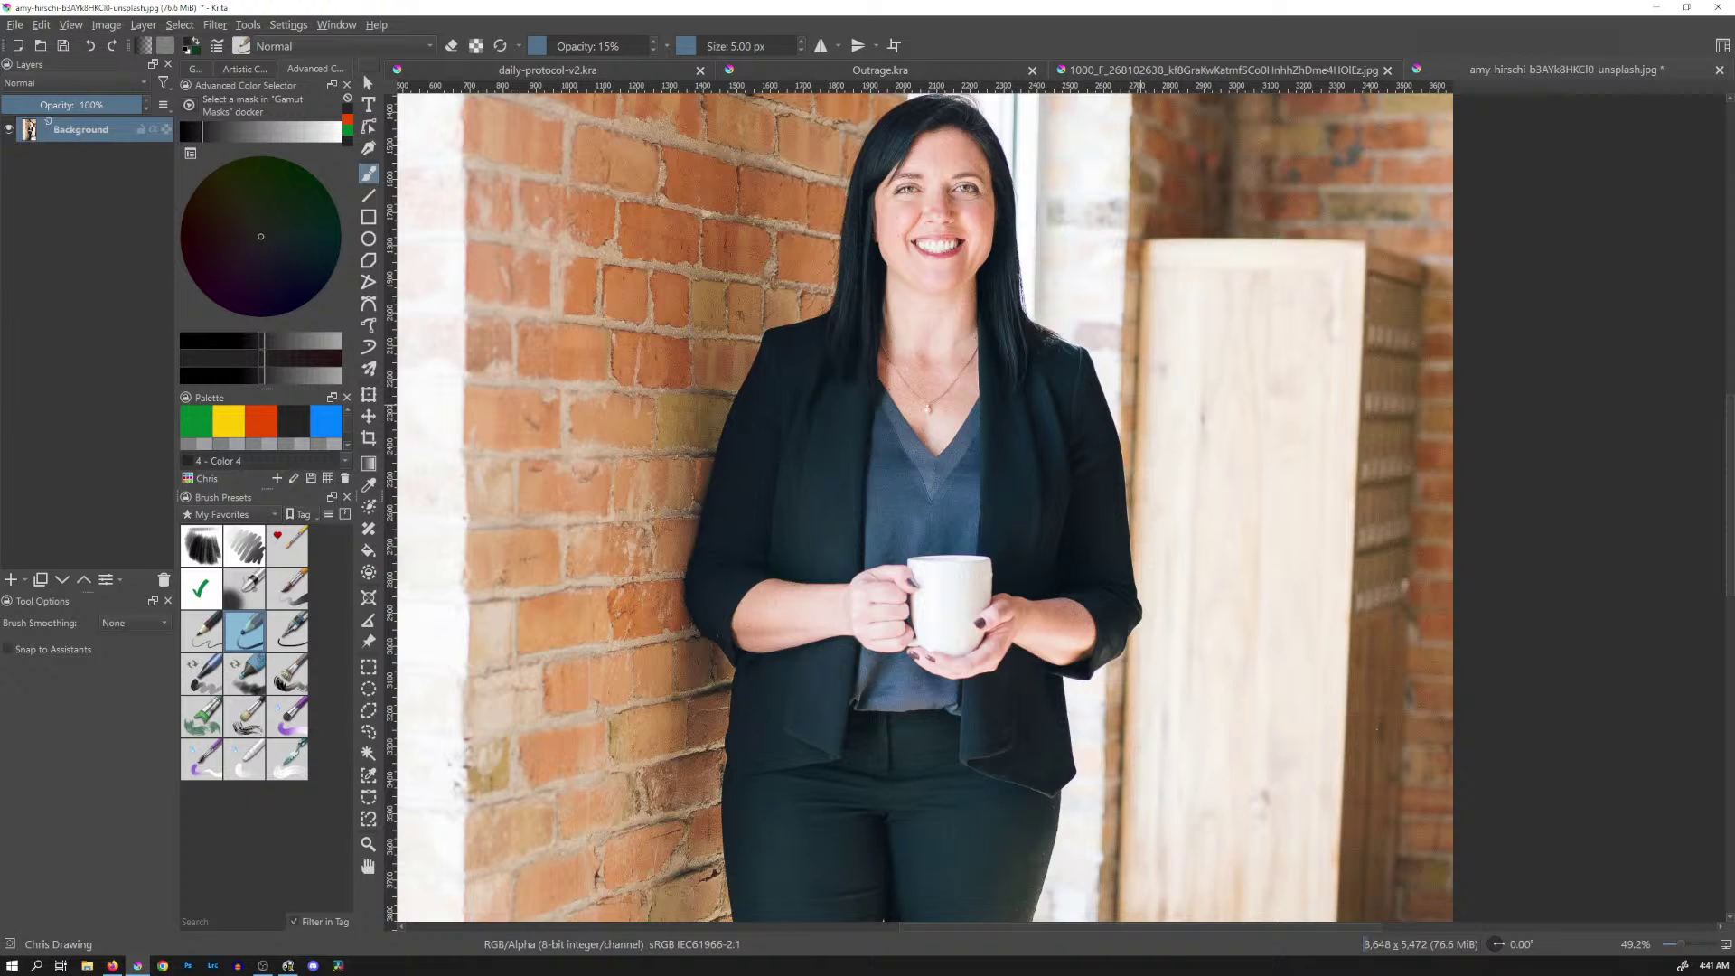
pyautogui.scroll(-5, 1142, 376)
pyautogui.scroll(6, 1147, 271)
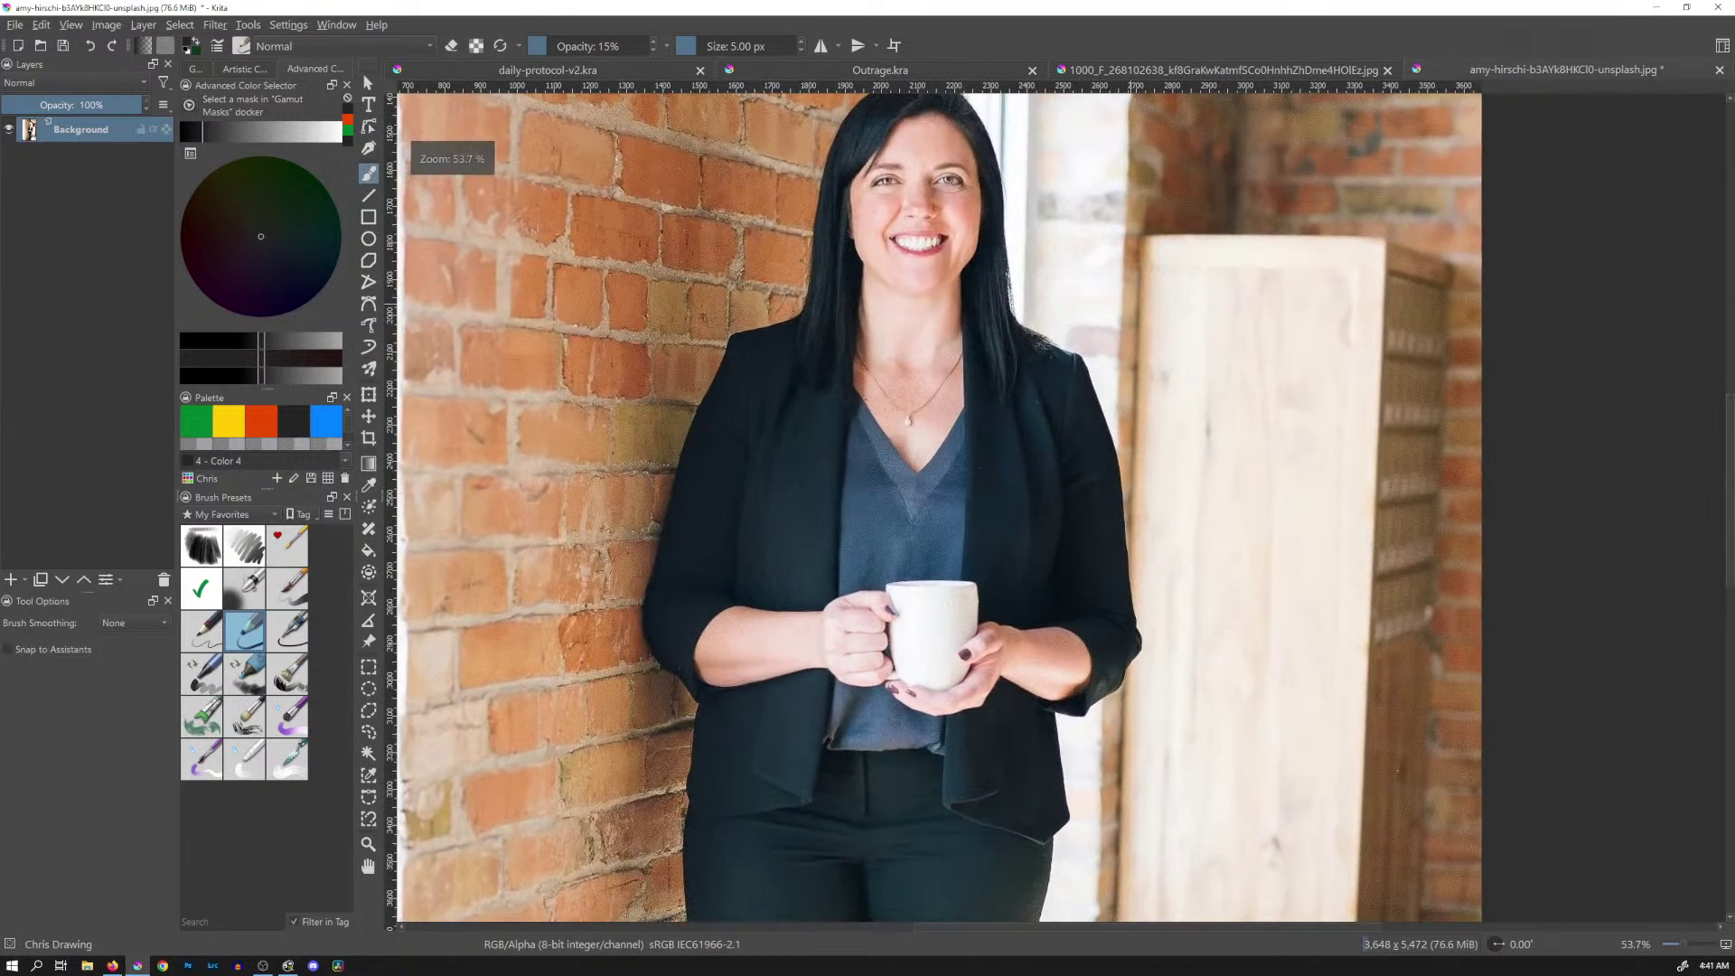
pyautogui.hotkey('ctrl', 'r')
pyautogui.scroll(5, 733, 383)
pyautogui.moveTo(691, 206); pyautogui.dragTo(1072, 750)
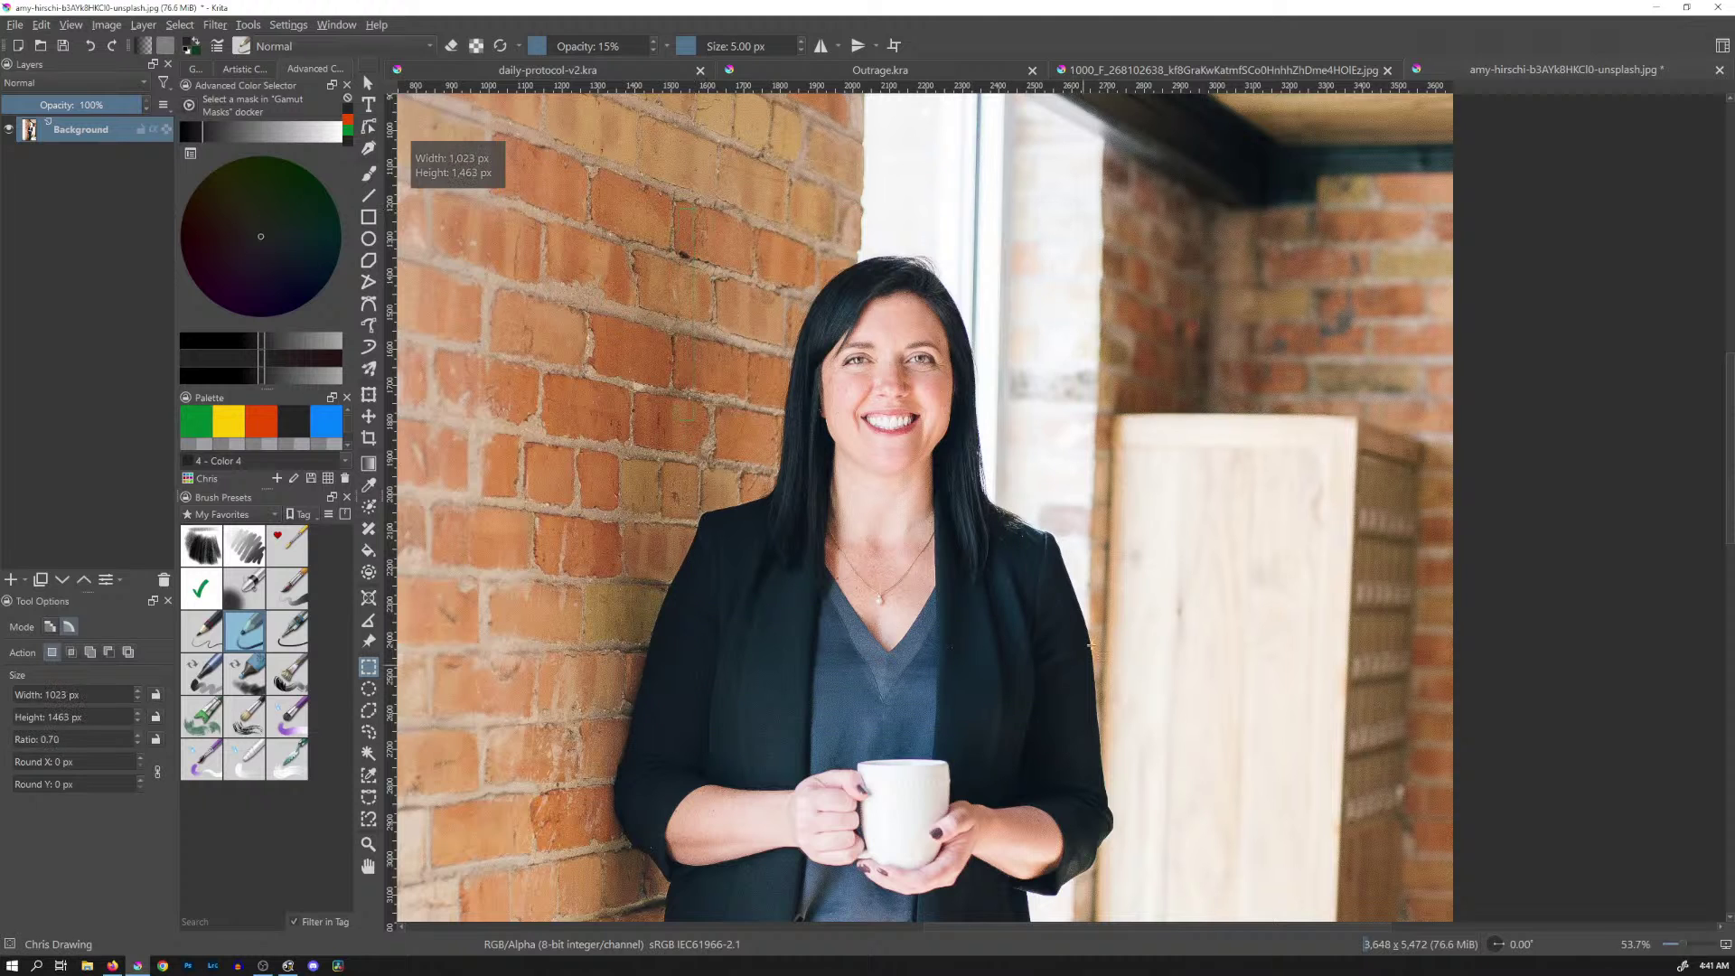
pyautogui.click(1106, 593)
pyautogui.moveTo(648, 482); pyautogui.dragTo(1110, 763)
pyautogui.moveTo(640, 404); pyautogui.dragTo(1125, 750)
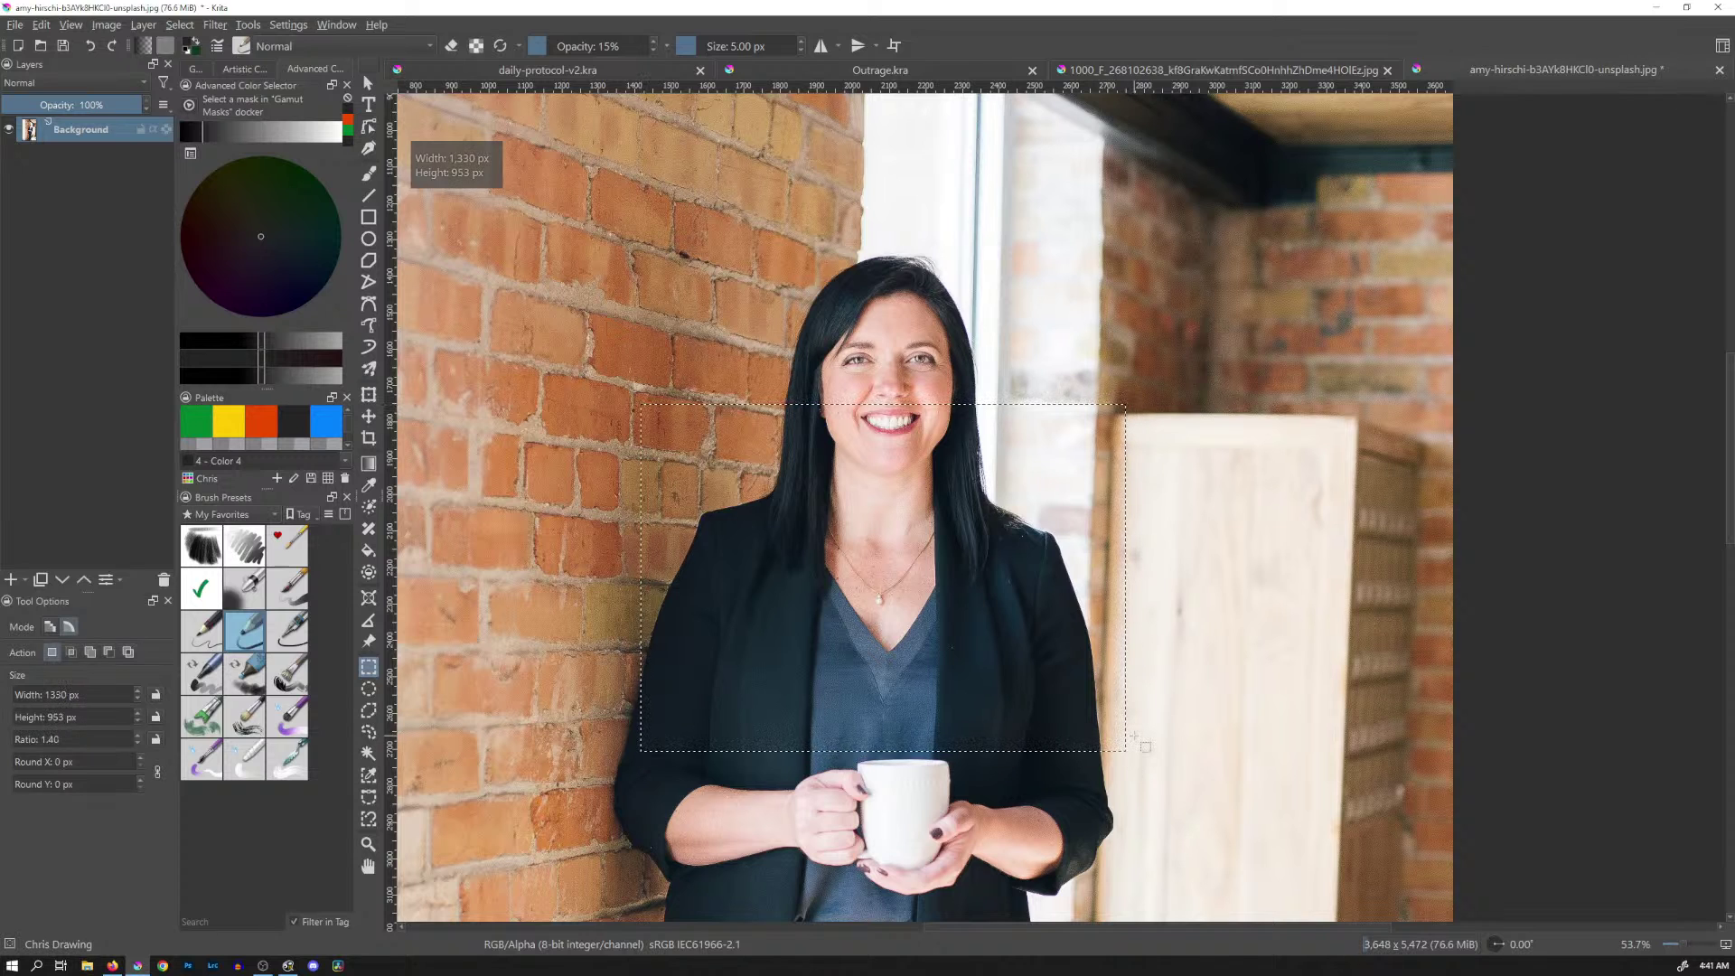
# Paste the copied neckline area into Outrage.kra as a reference image and place it in the empty area beside the sketched face
pyautogui.hotkey('ctrl', 'Tab')
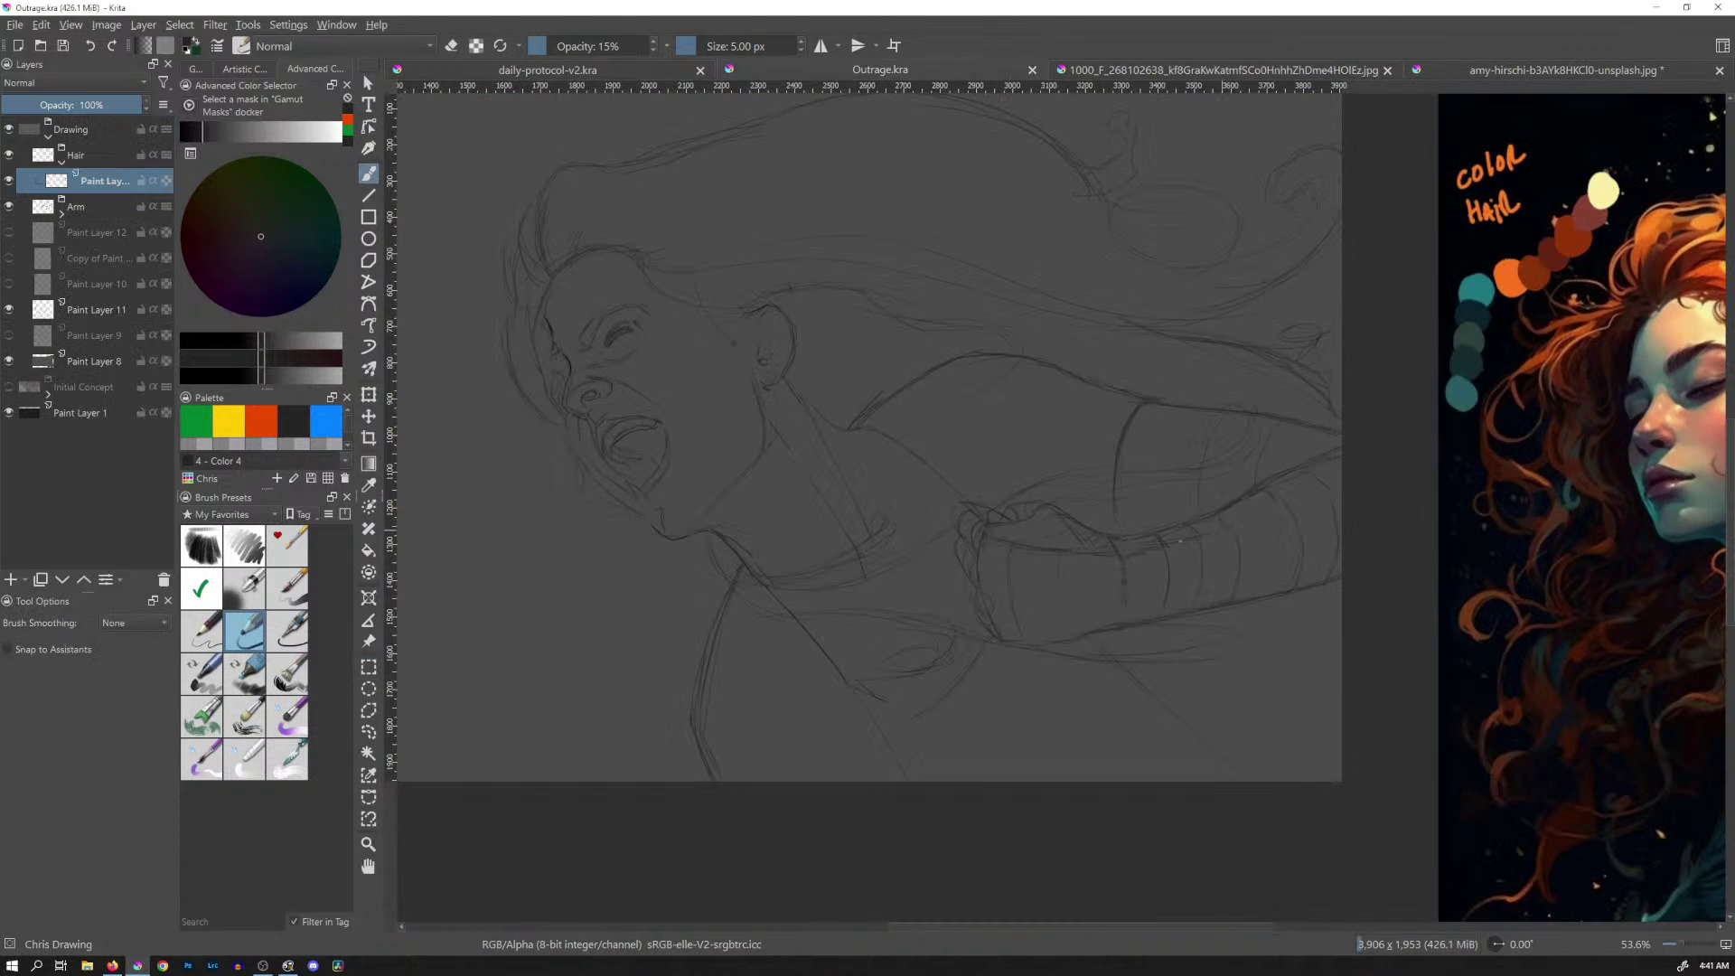
pyautogui.click(369, 641)
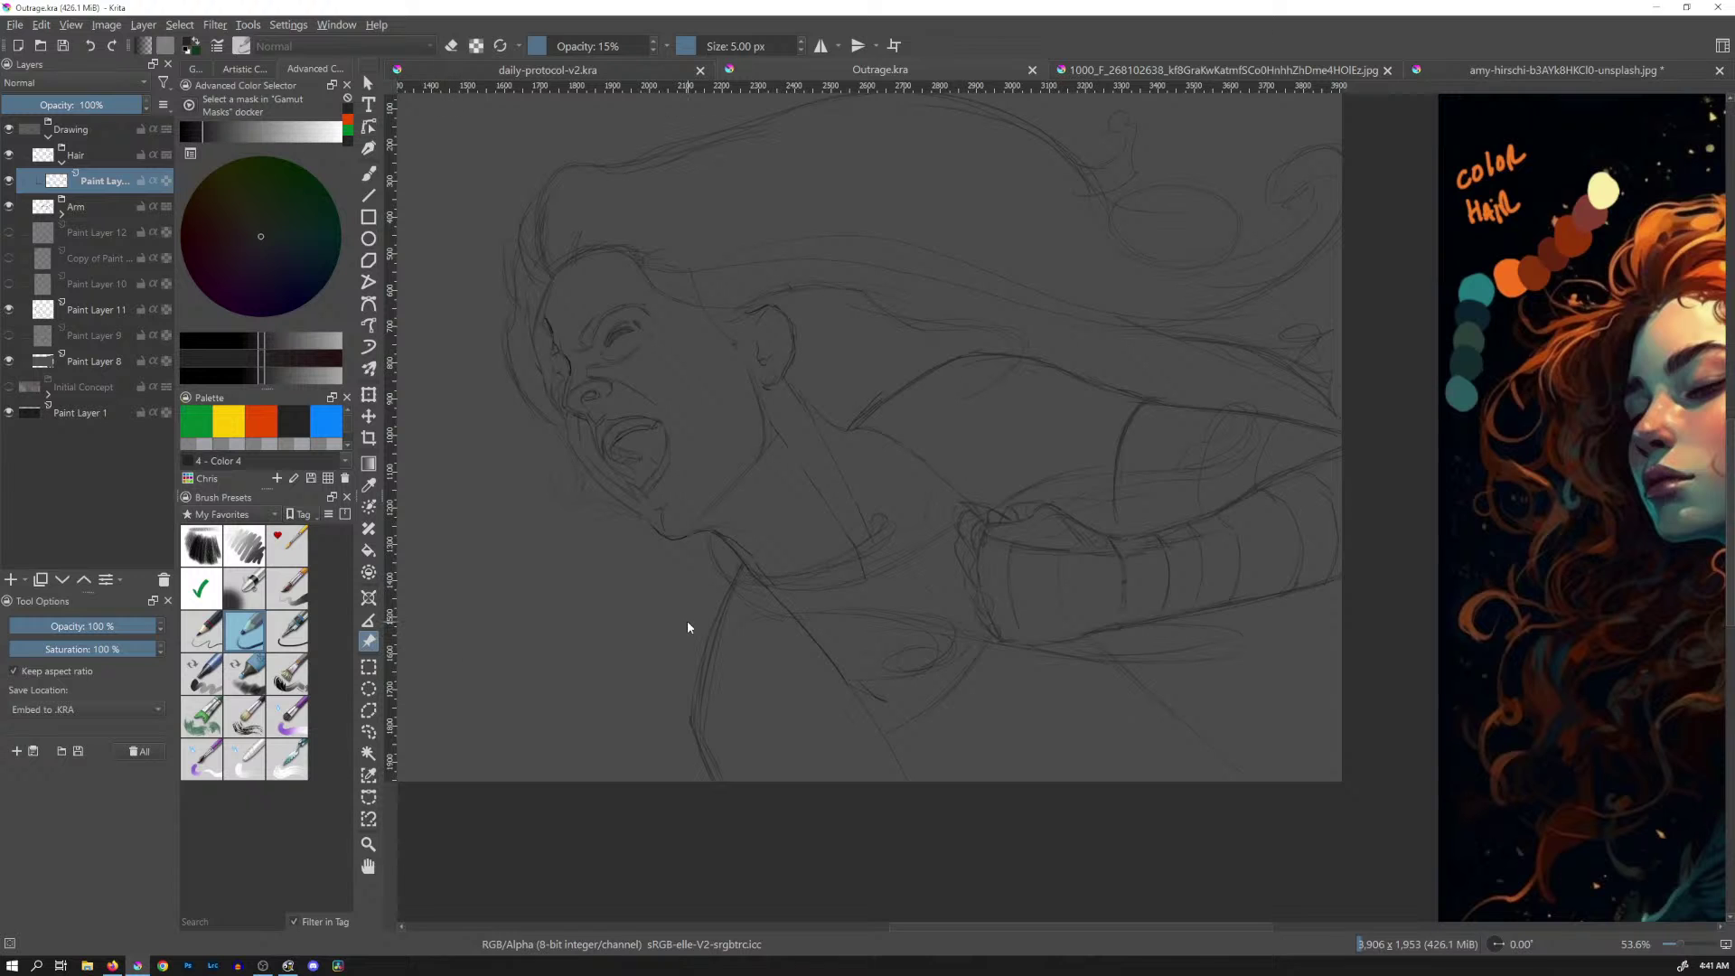
pyautogui.moveTo(724, 341); pyautogui.dragTo(1108, 376)
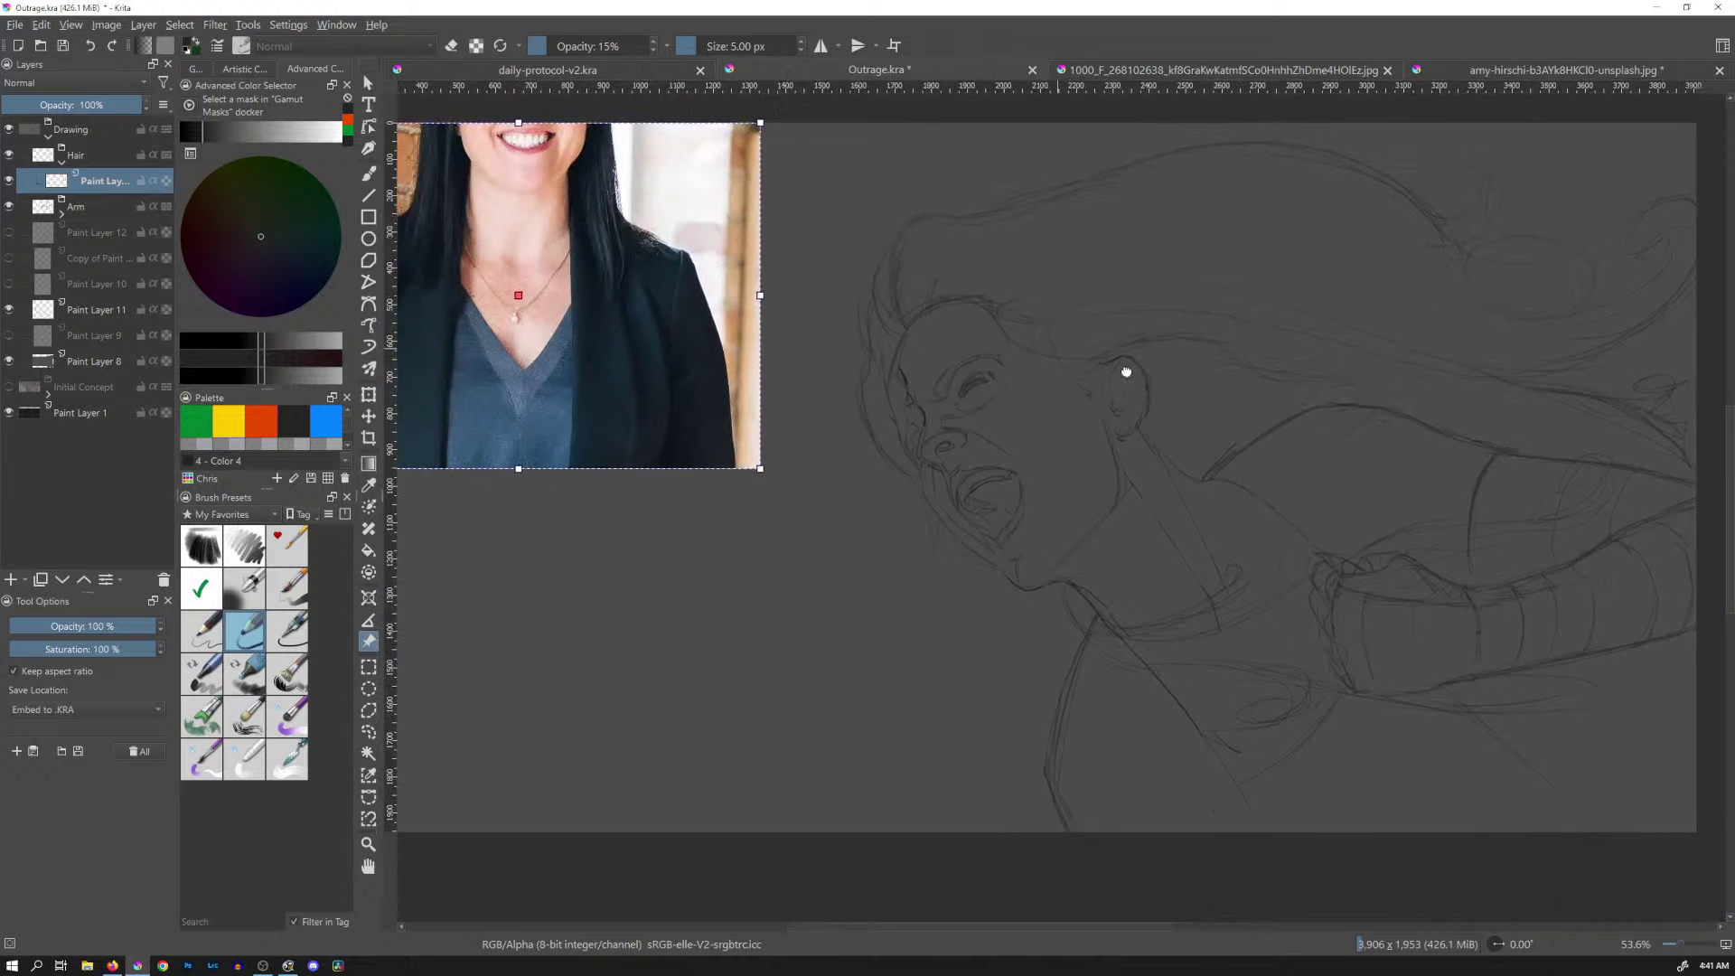
pyautogui.moveTo(632, 278); pyautogui.dragTo(1283, 790)
pyautogui.moveTo(1392, 592); pyautogui.dragTo(1389, 550)
pyautogui.moveTo(1196, 704); pyautogui.dragTo(606, 448)
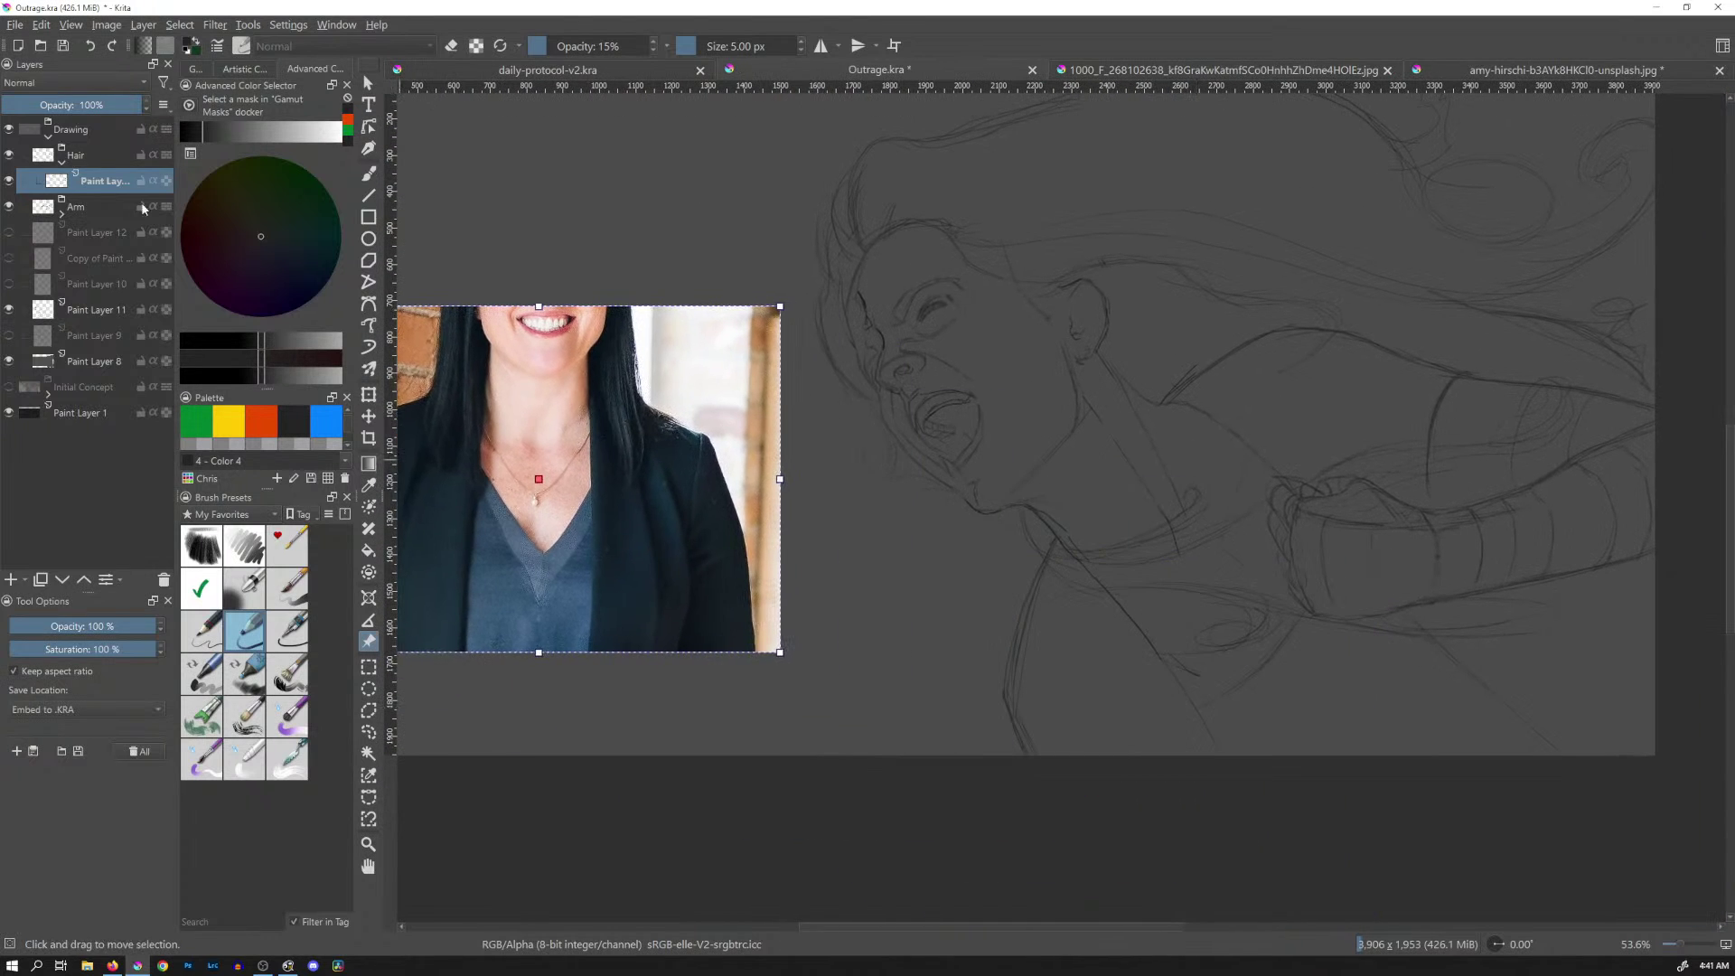
# Collapse the Hair group and make Paint Layer 11 the active layer, checking its contents by toggling its visibility
pyautogui.click(62, 164)
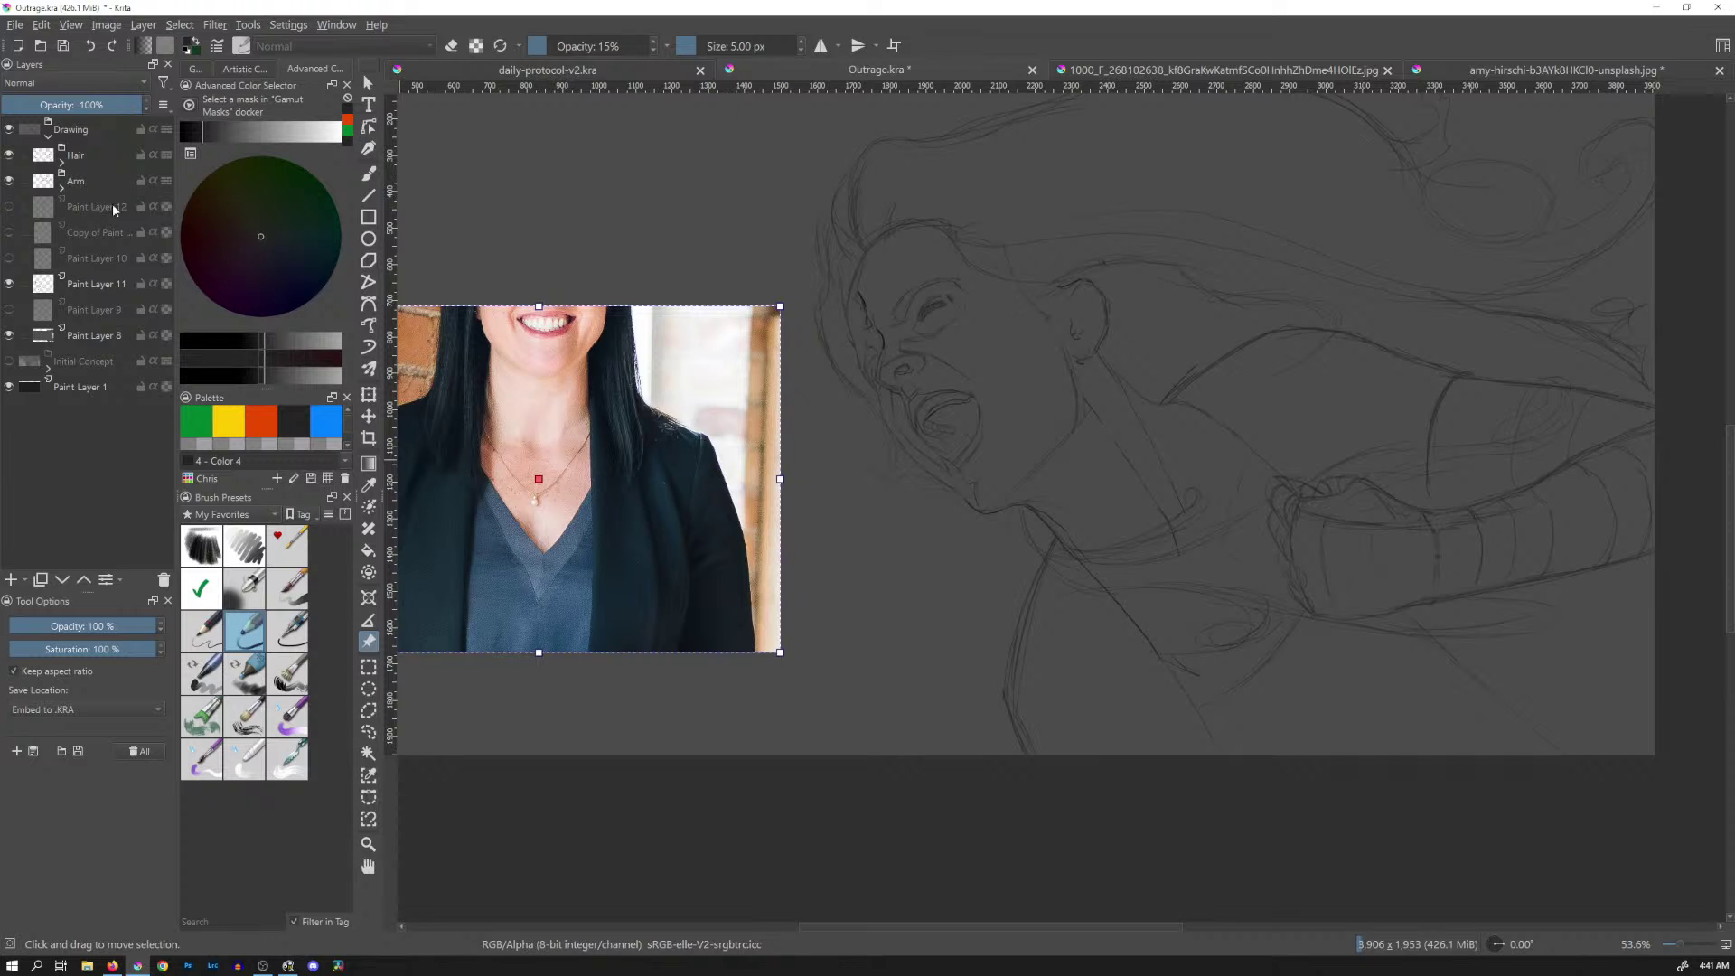
pyautogui.click(94, 191)
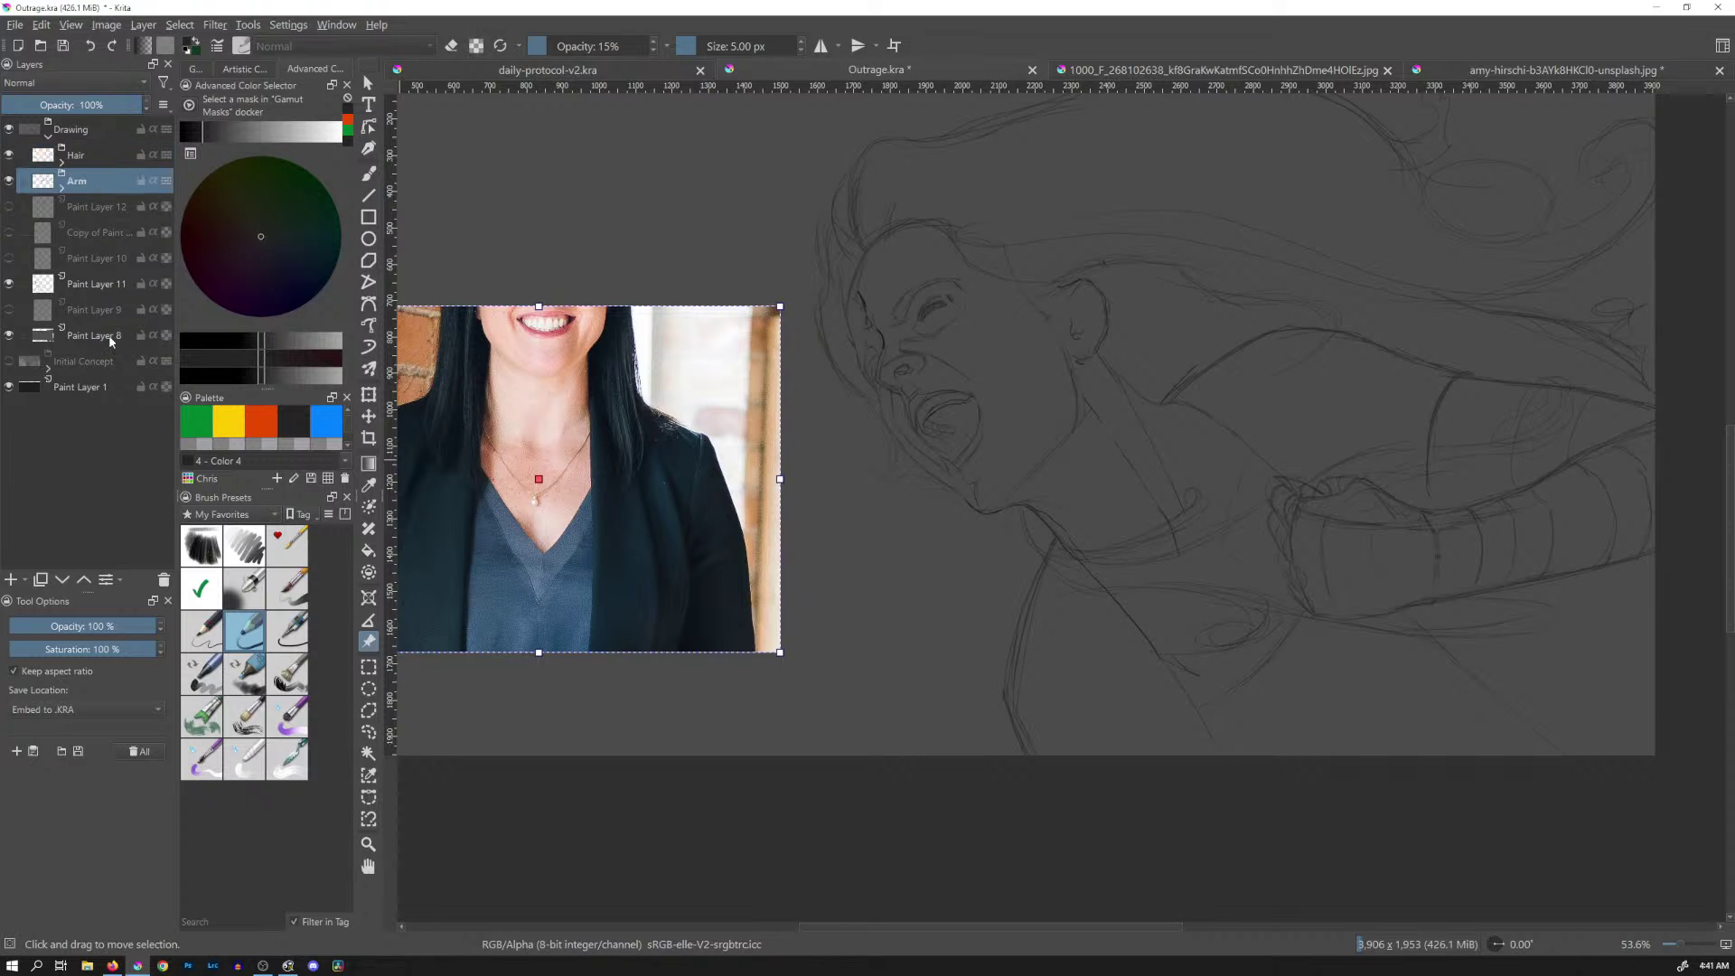
pyautogui.click(93, 285)
pyautogui.click(9, 291)
pyautogui.click(9, 287)
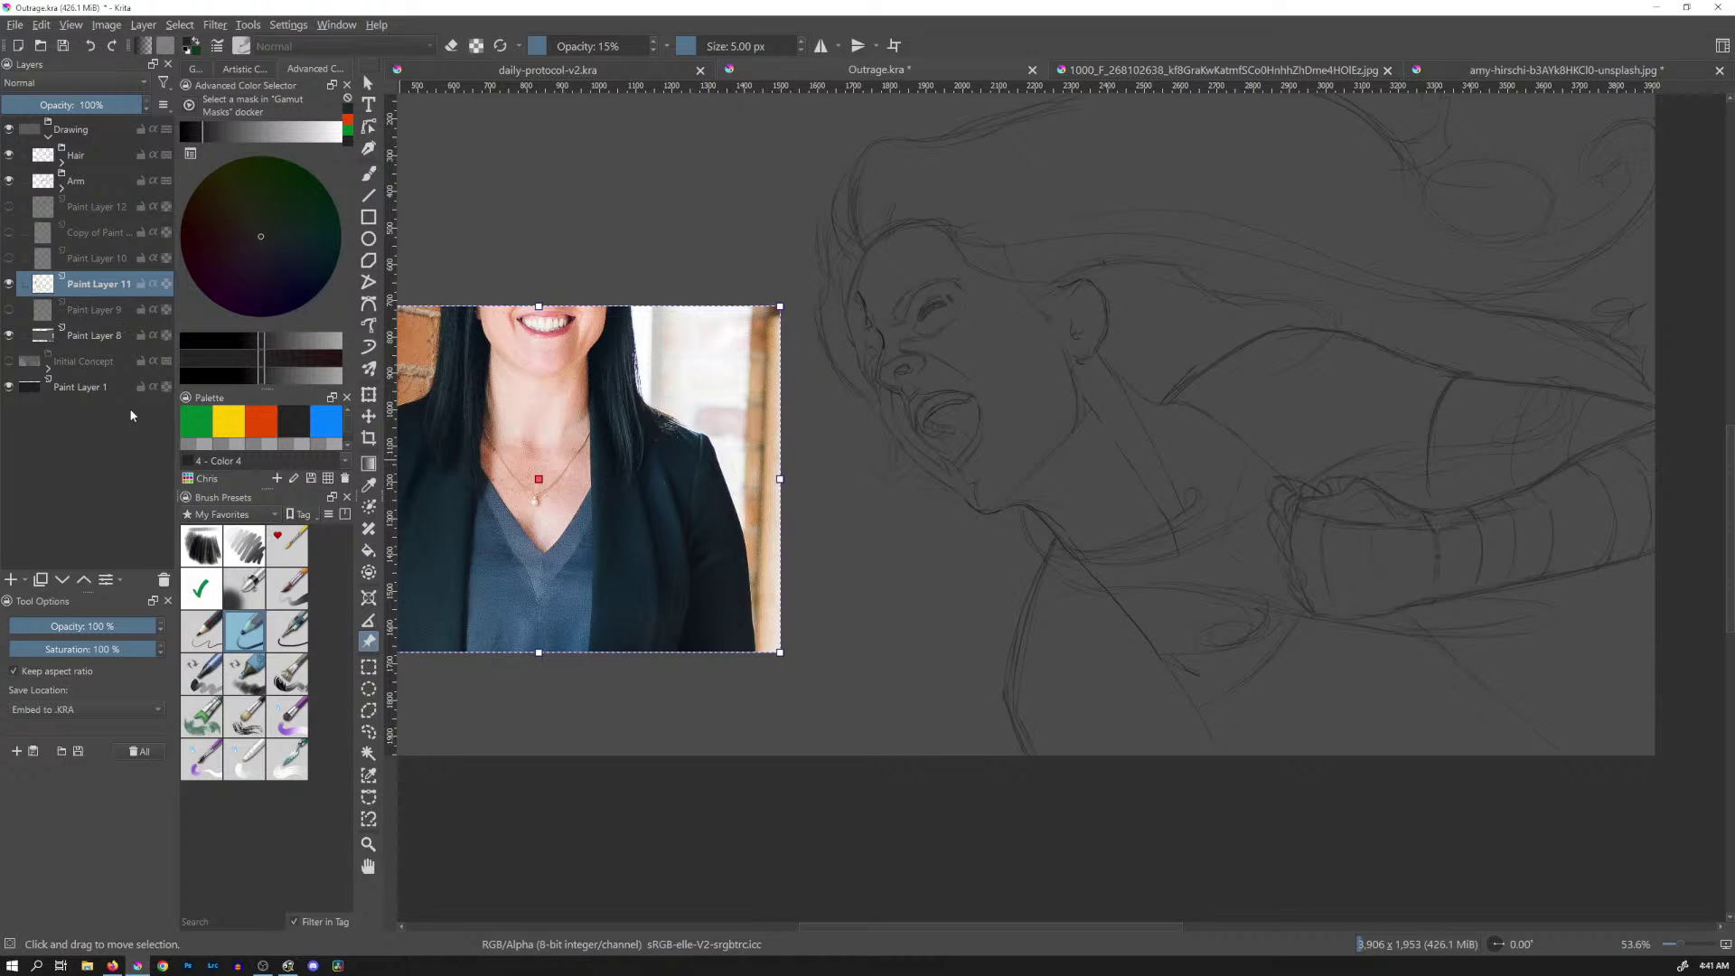
# Rotate the neckline reference image about 45 degrees counterclockwise to follow the sketched figure's lean, and switch to the canvas-only view
pyautogui.moveTo(973, 503)
pyautogui.mouseDown()
pyautogui.moveTo(968, 457)
pyautogui.moveTo(1076, 503)
pyautogui.moveTo(1007, 503)
pyautogui.mouseUp()
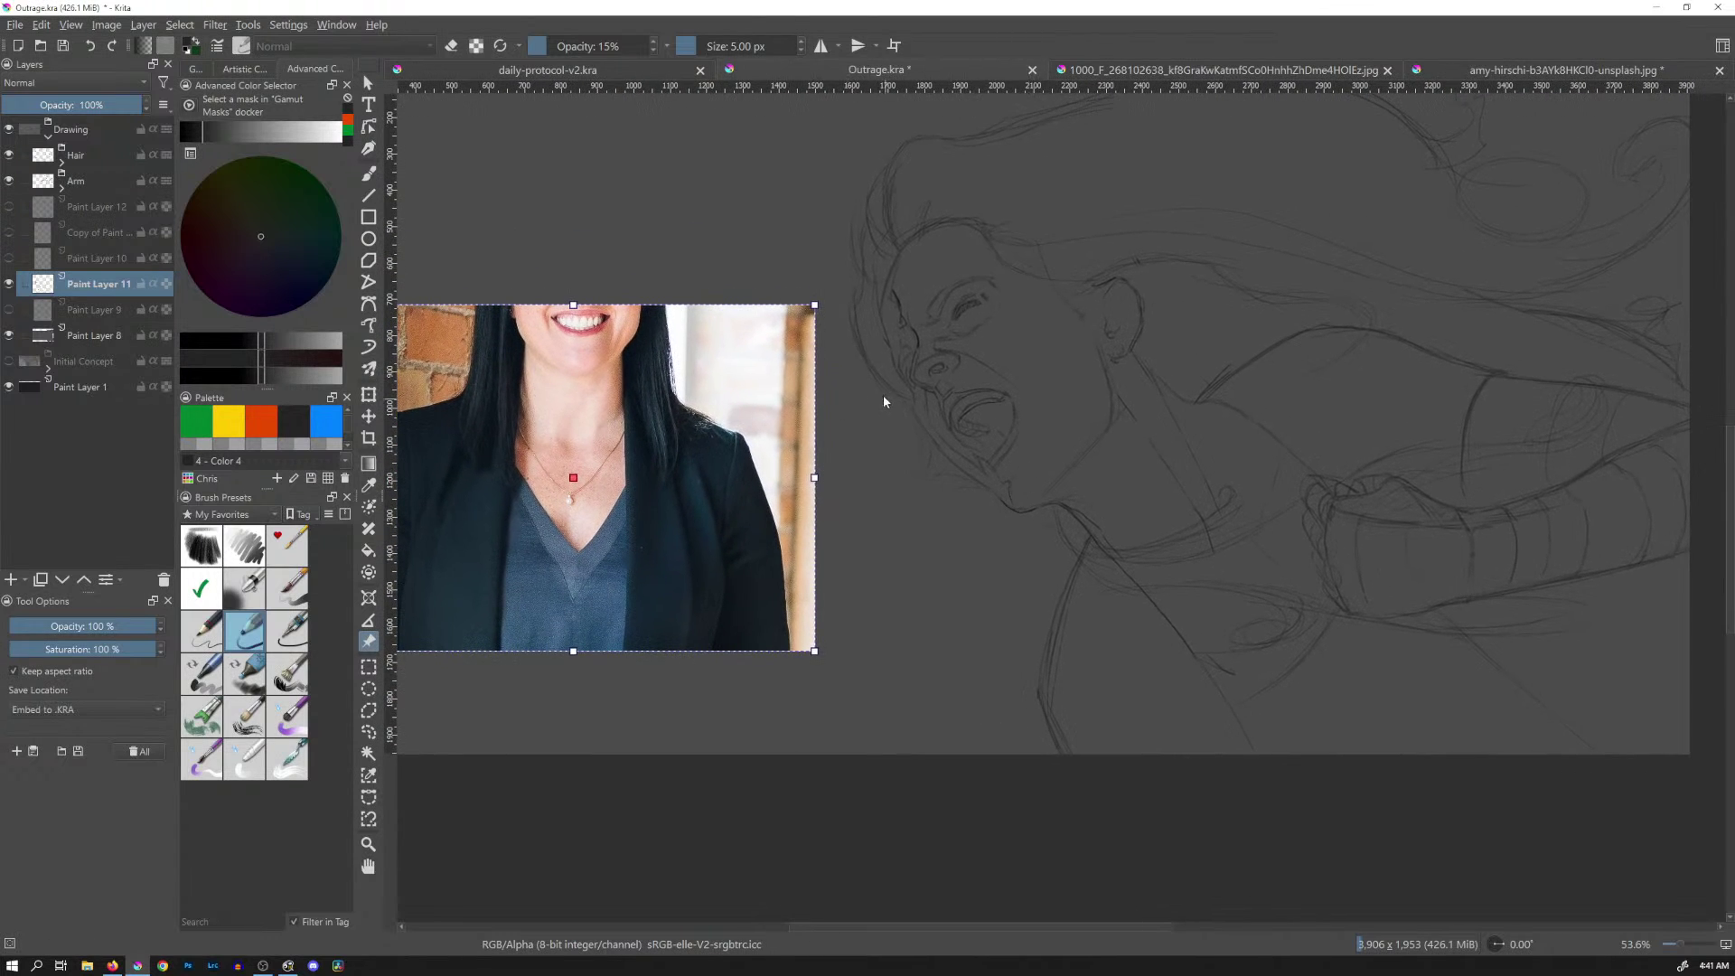
pyautogui.moveTo(821, 301)
pyautogui.mouseDown()
pyautogui.moveTo(770, 236)
pyautogui.moveTo(826, 309)
pyautogui.mouseUp()
pyautogui.click(819, 306)
pyautogui.moveTo(820, 300); pyautogui.dragTo(620, 227)
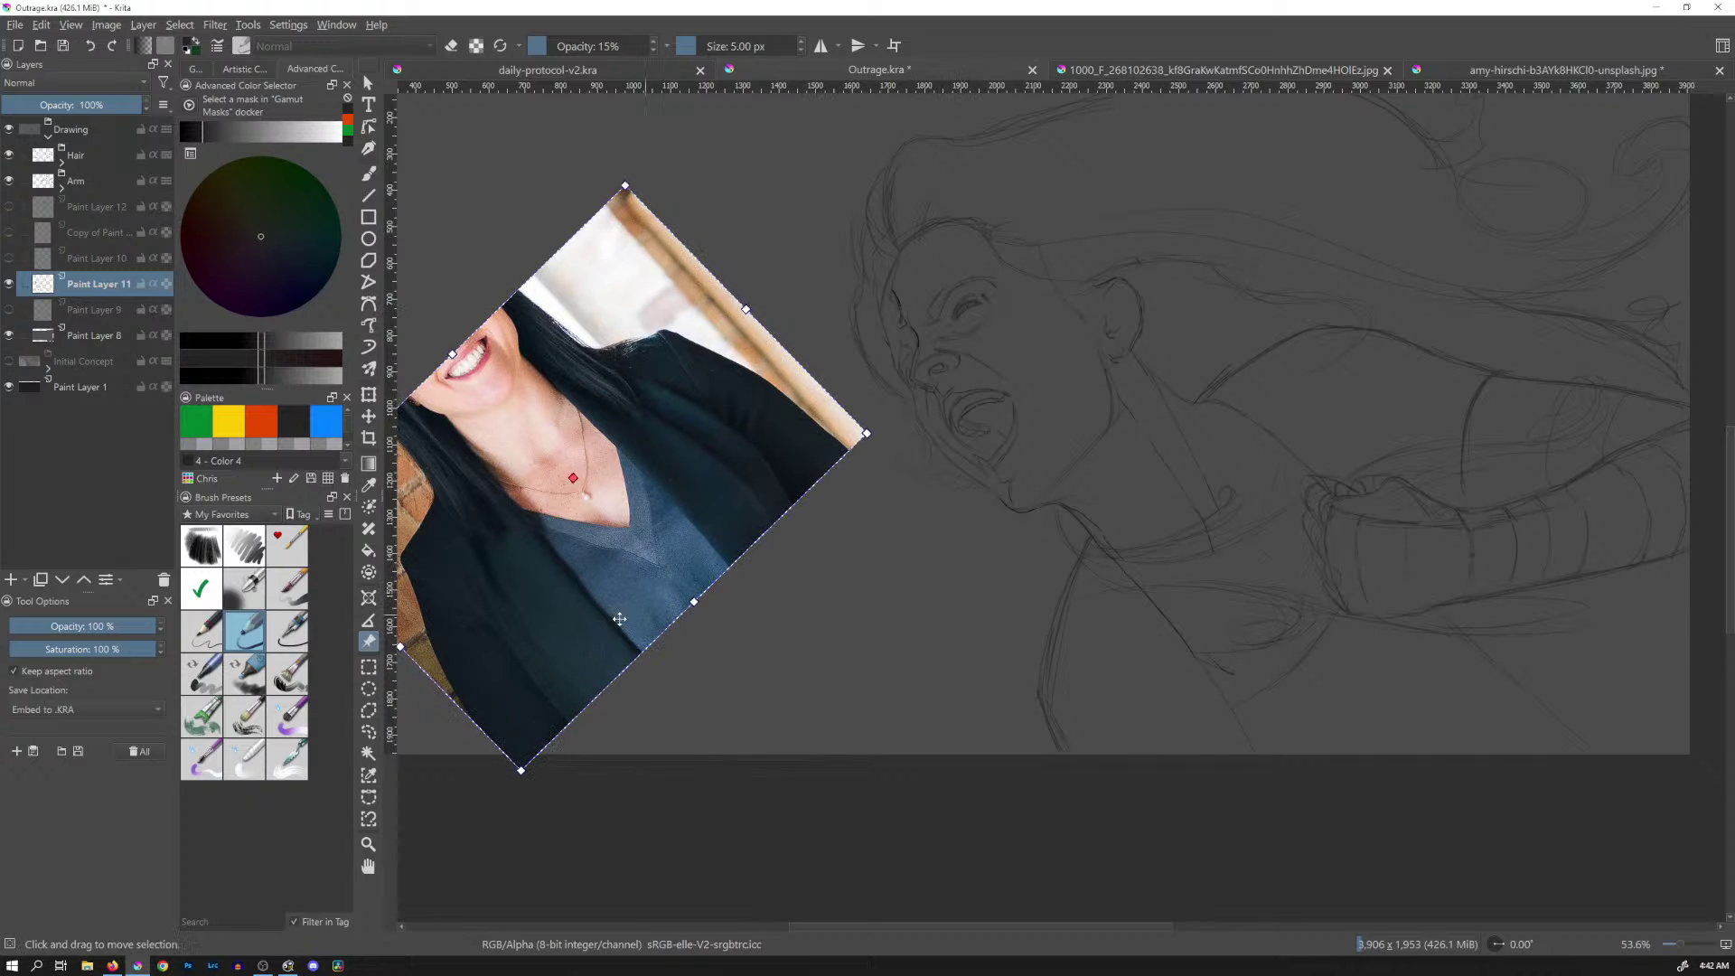
pyautogui.press('Tab')
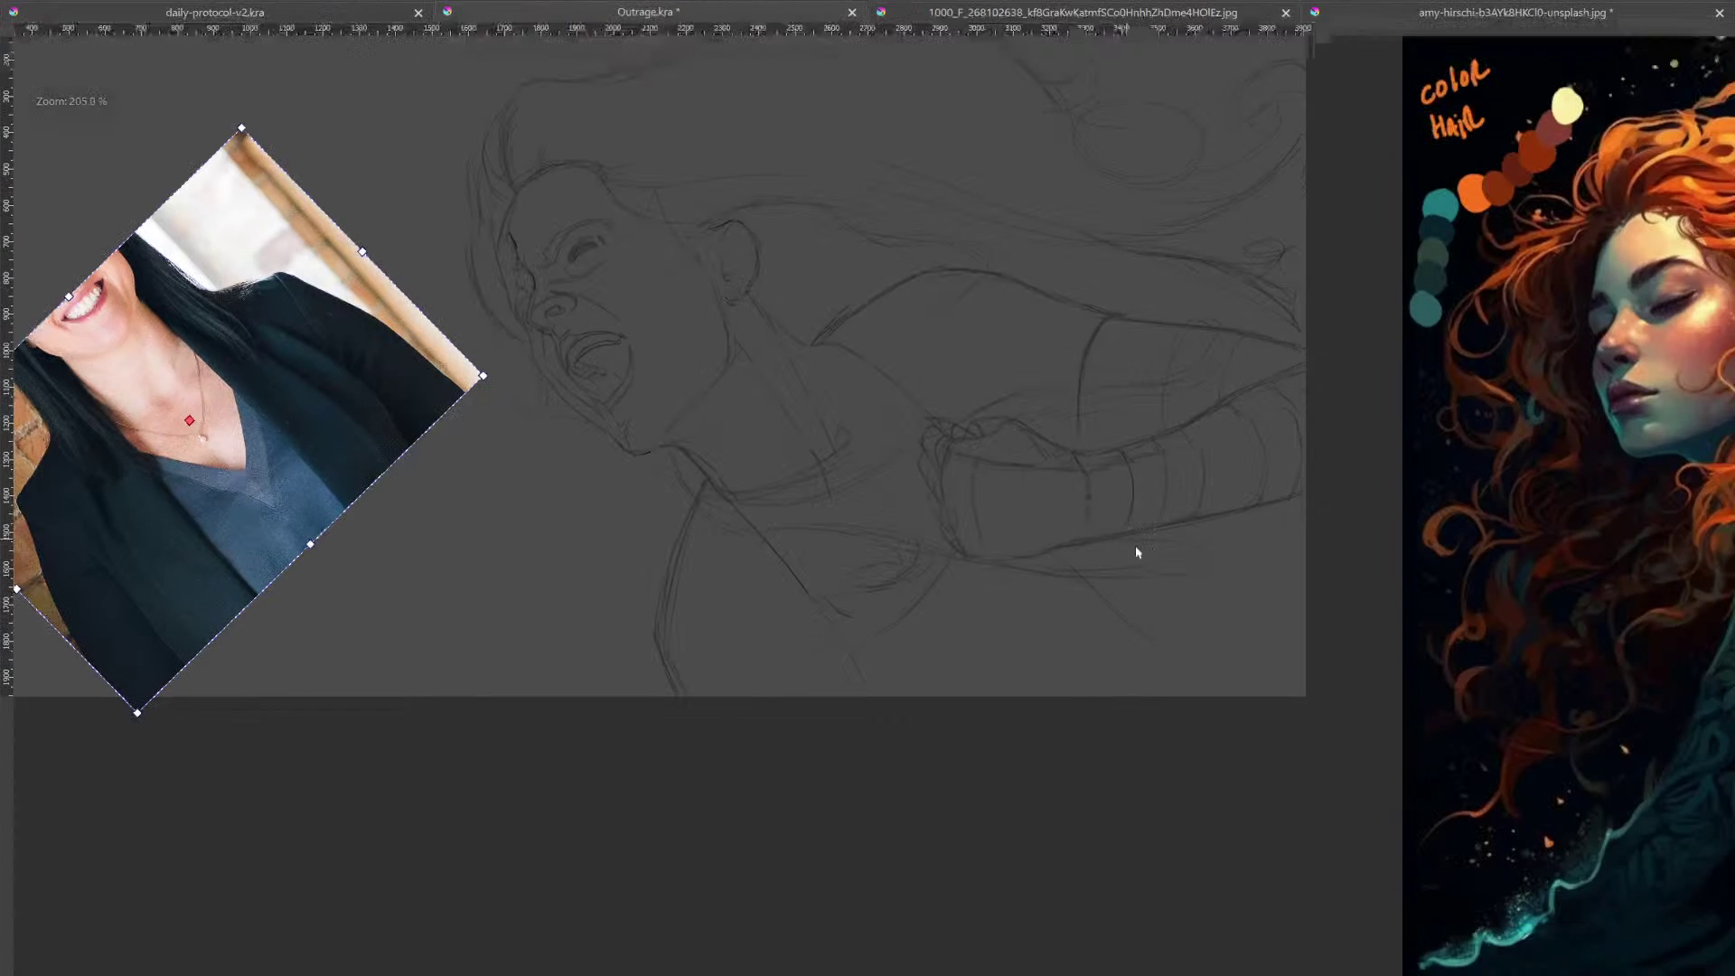
pyautogui.press('Return')
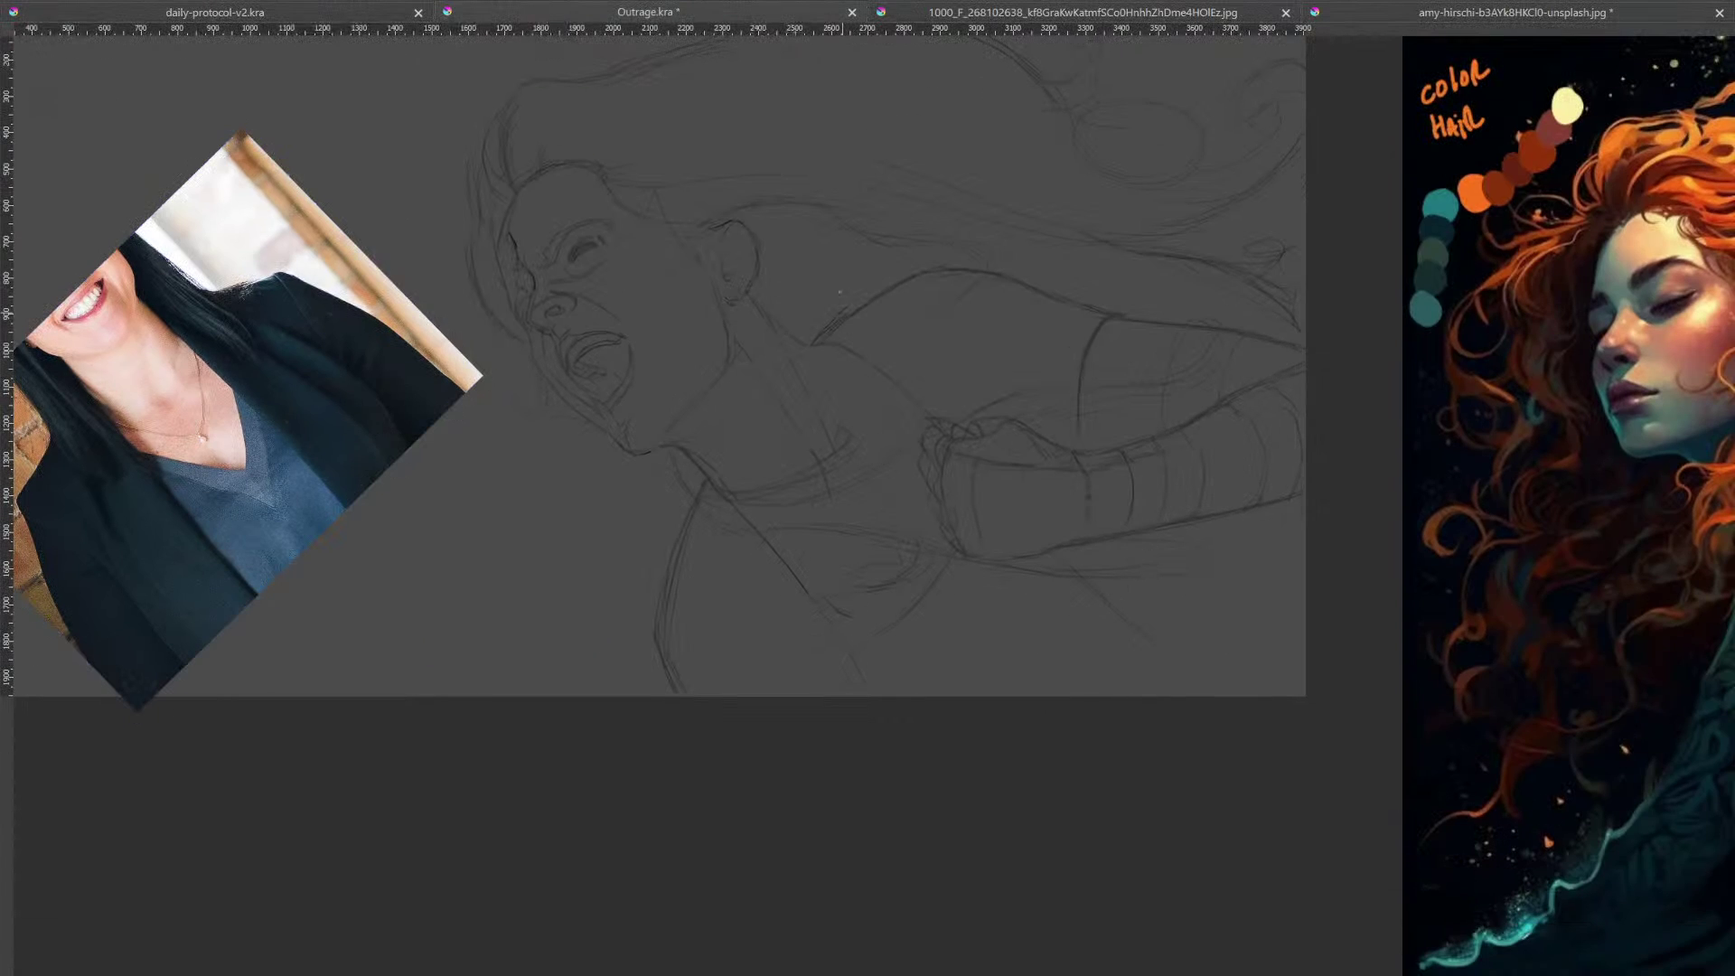
# Close the stock photo document whose name begins with 1000_F and the brick-wall blazer photo document, keeping Outrage.kra open
pyautogui.moveTo(874, 273); pyautogui.dragTo(1025, 417)
pyautogui.moveTo(1028, 504); pyautogui.dragTo(1045, 474)
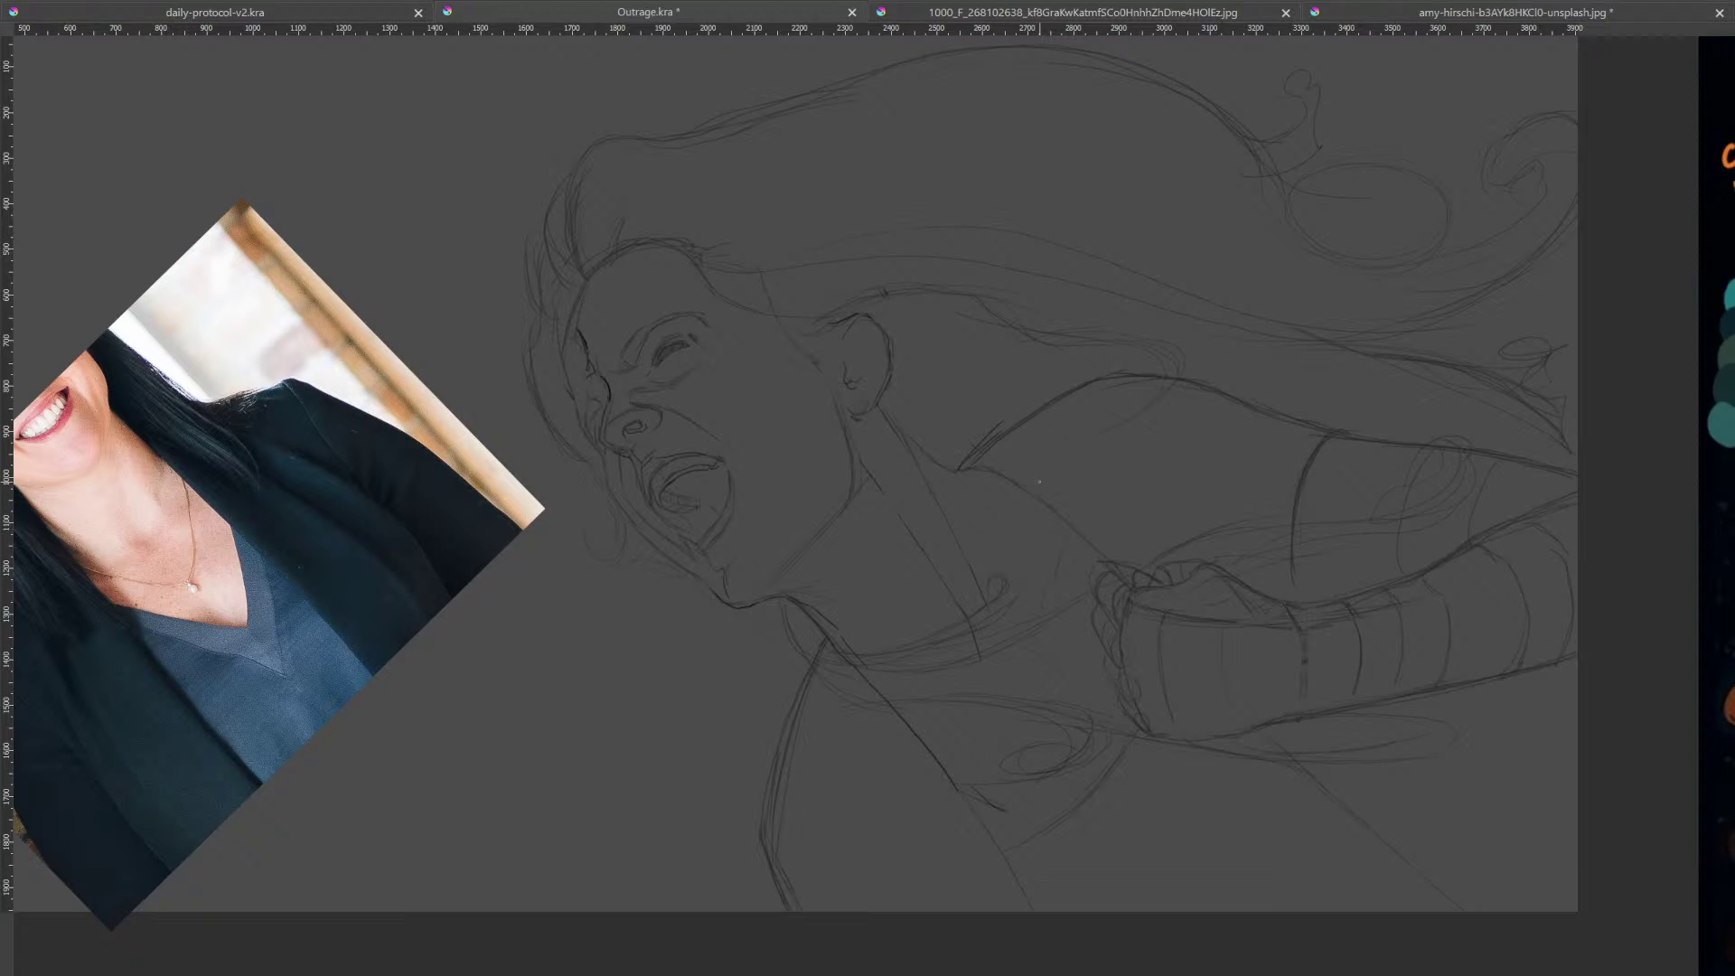
pyautogui.click(1285, 12)
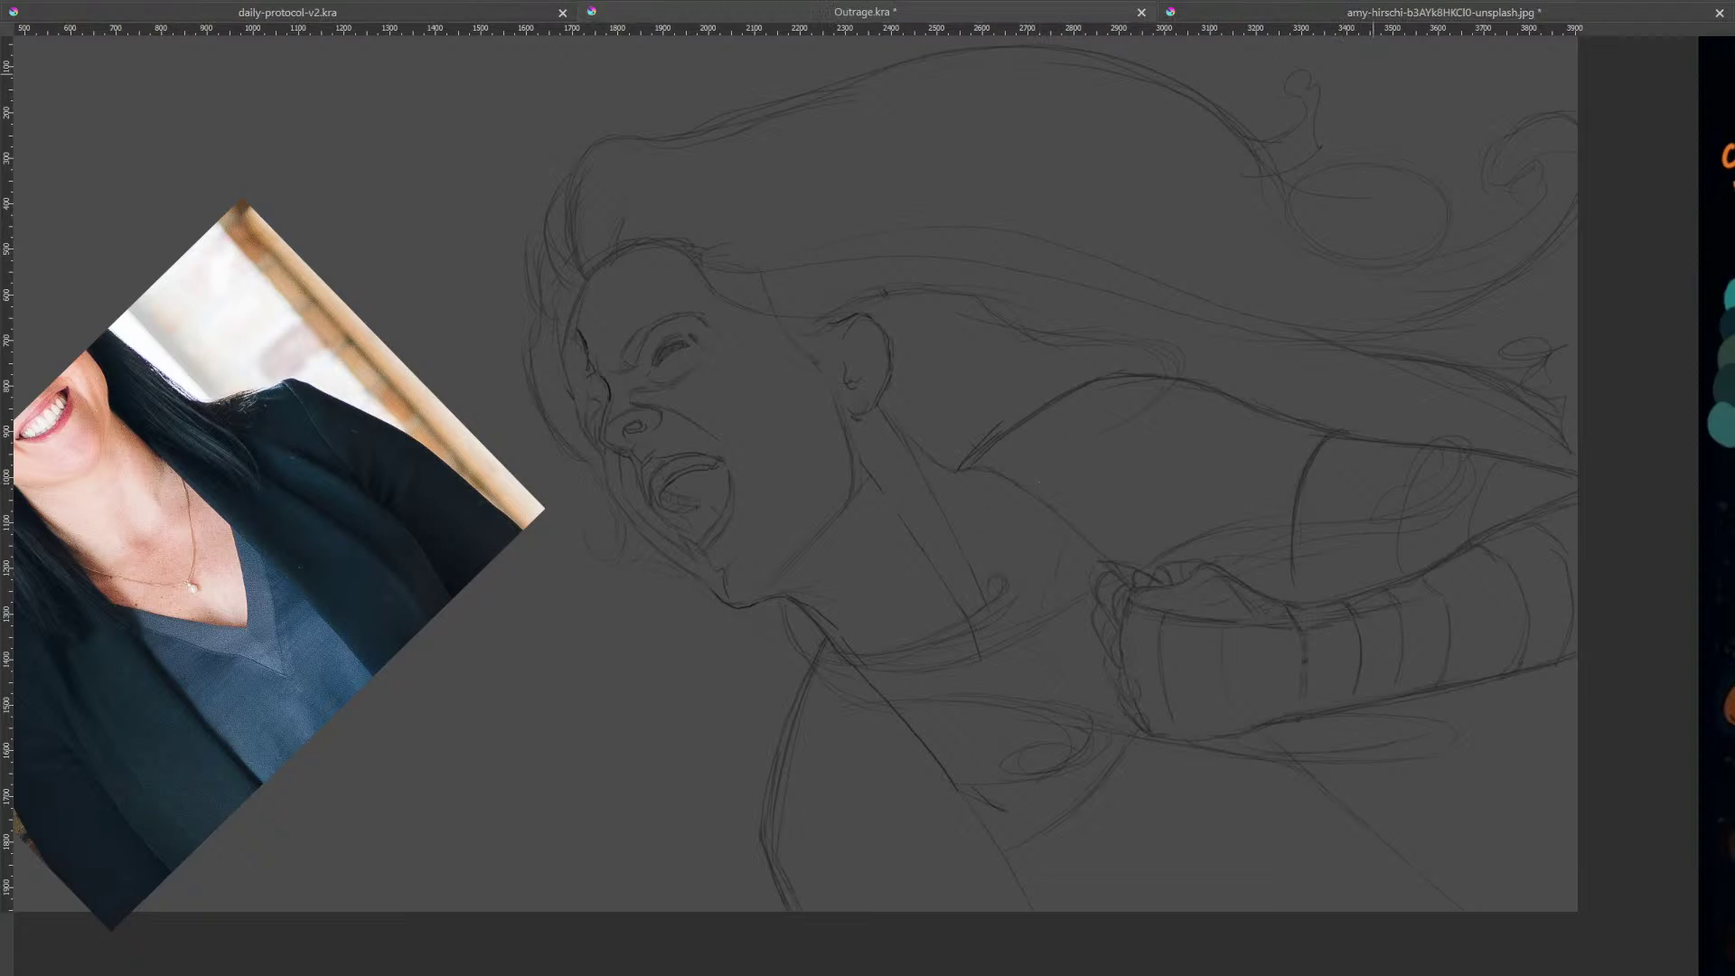
pyautogui.click(1720, 13)
pyautogui.click(941, 517)
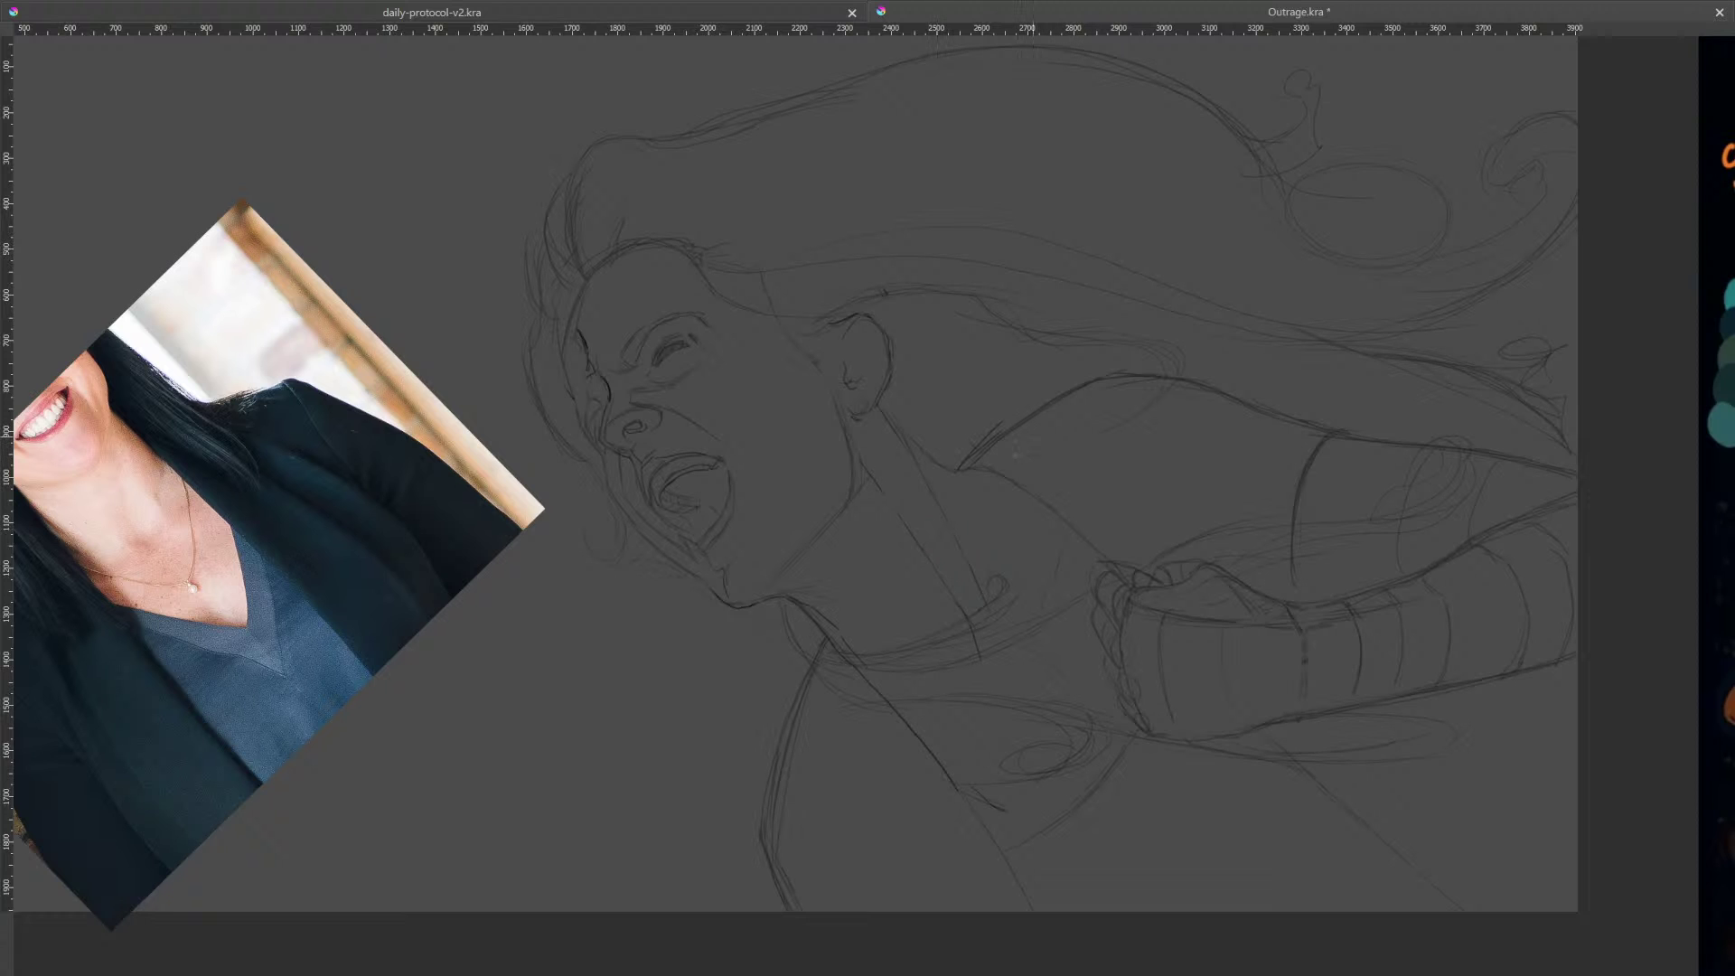
# Erase the long diagonal garment lines running down the chest below the neckline on Paint Layer 11
pyautogui.moveTo(1084, 628)
pyautogui.mouseDown()
pyautogui.moveTo(1131, 534)
pyautogui.moveTo(1130, 477)
pyautogui.mouseUp()
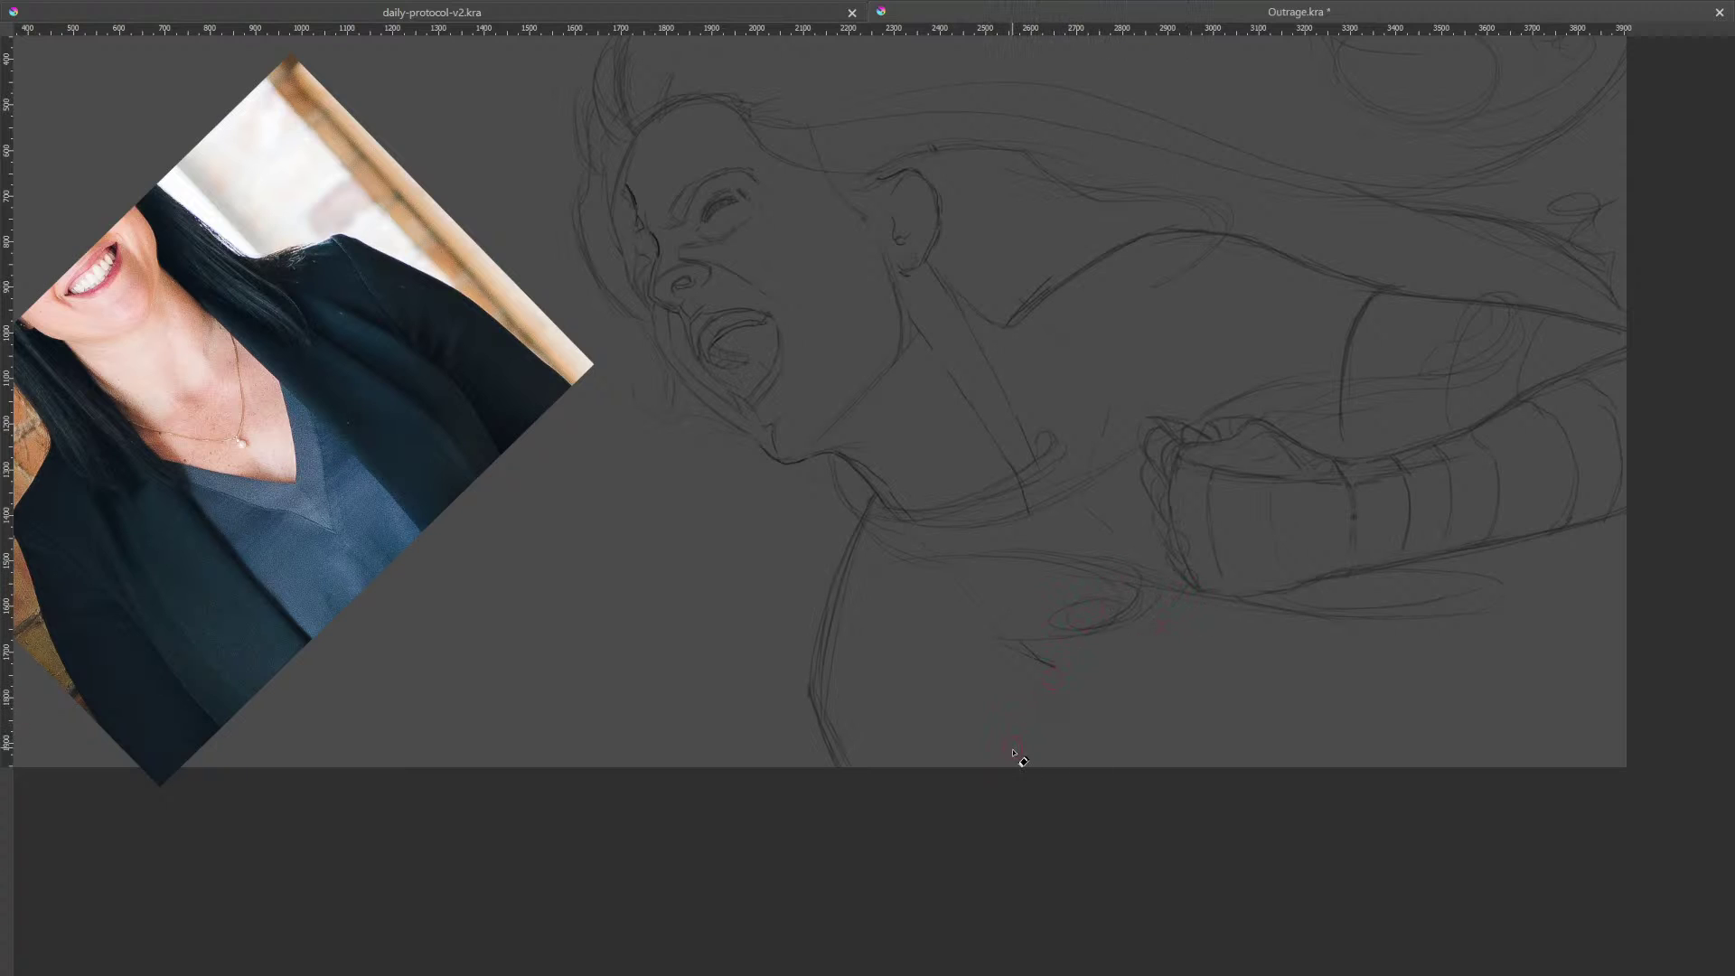
# Move the screaming-woman reference photo from above the canvas to the canvas's lower edge beside the neckline reference, and return to the canvas-only view
pyautogui.moveTo(1292, 269); pyautogui.dragTo(964, 765)
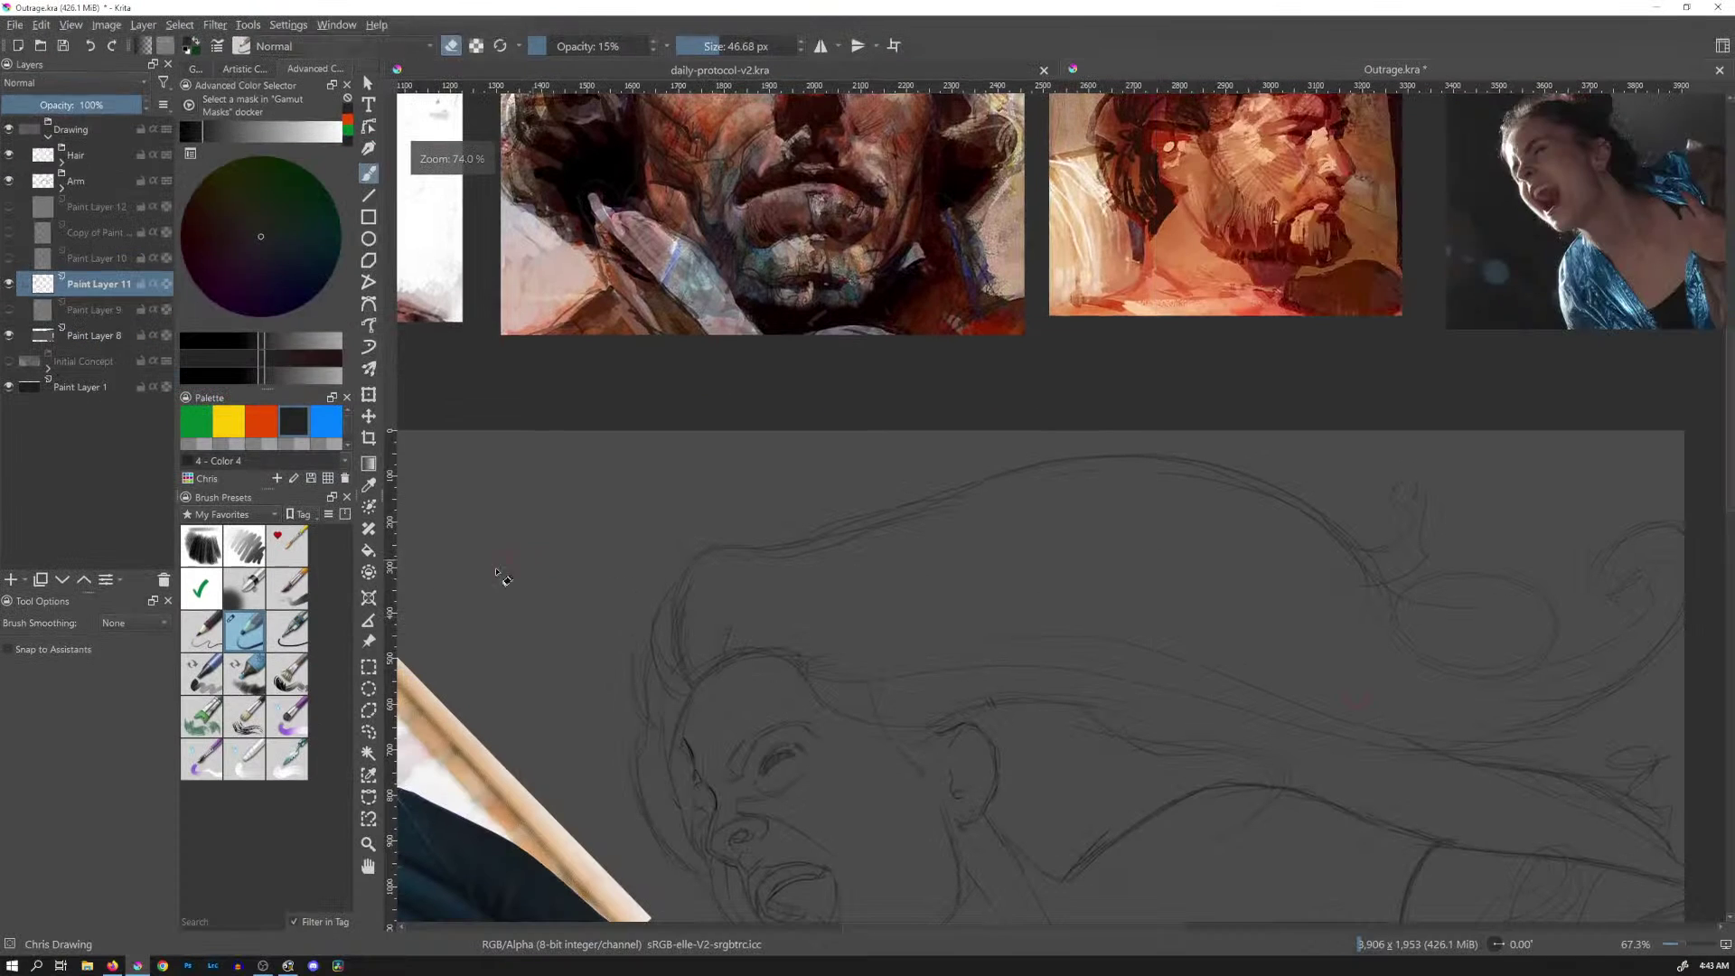
pyautogui.click(372, 641)
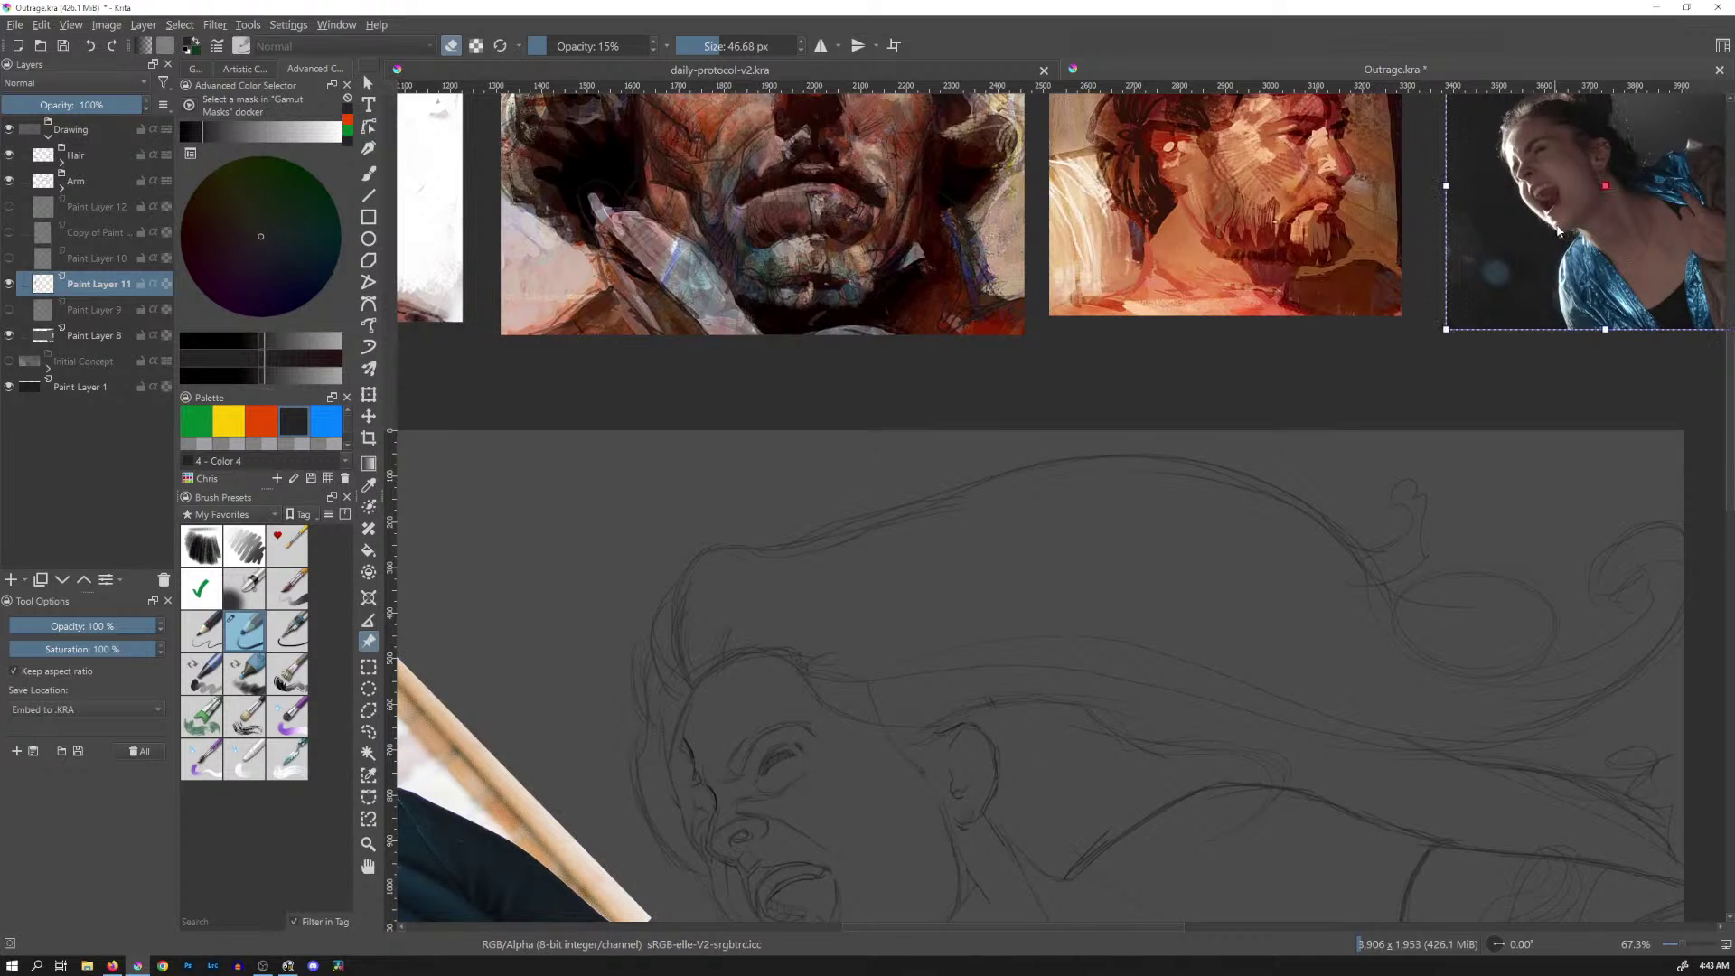
pyautogui.moveTo(1557, 232)
pyautogui.mouseDown()
pyautogui.moveTo(995, 651)
pyautogui.moveTo(862, 798)
pyautogui.mouseUp()
pyautogui.moveTo(1187, 818); pyautogui.dragTo(1262, 193)
pyautogui.moveTo(1039, 197)
pyautogui.mouseDown()
pyautogui.moveTo(800, 595)
pyautogui.moveTo(773, 666)
pyautogui.moveTo(792, 720)
pyautogui.moveTo(782, 696)
pyautogui.mouseUp()
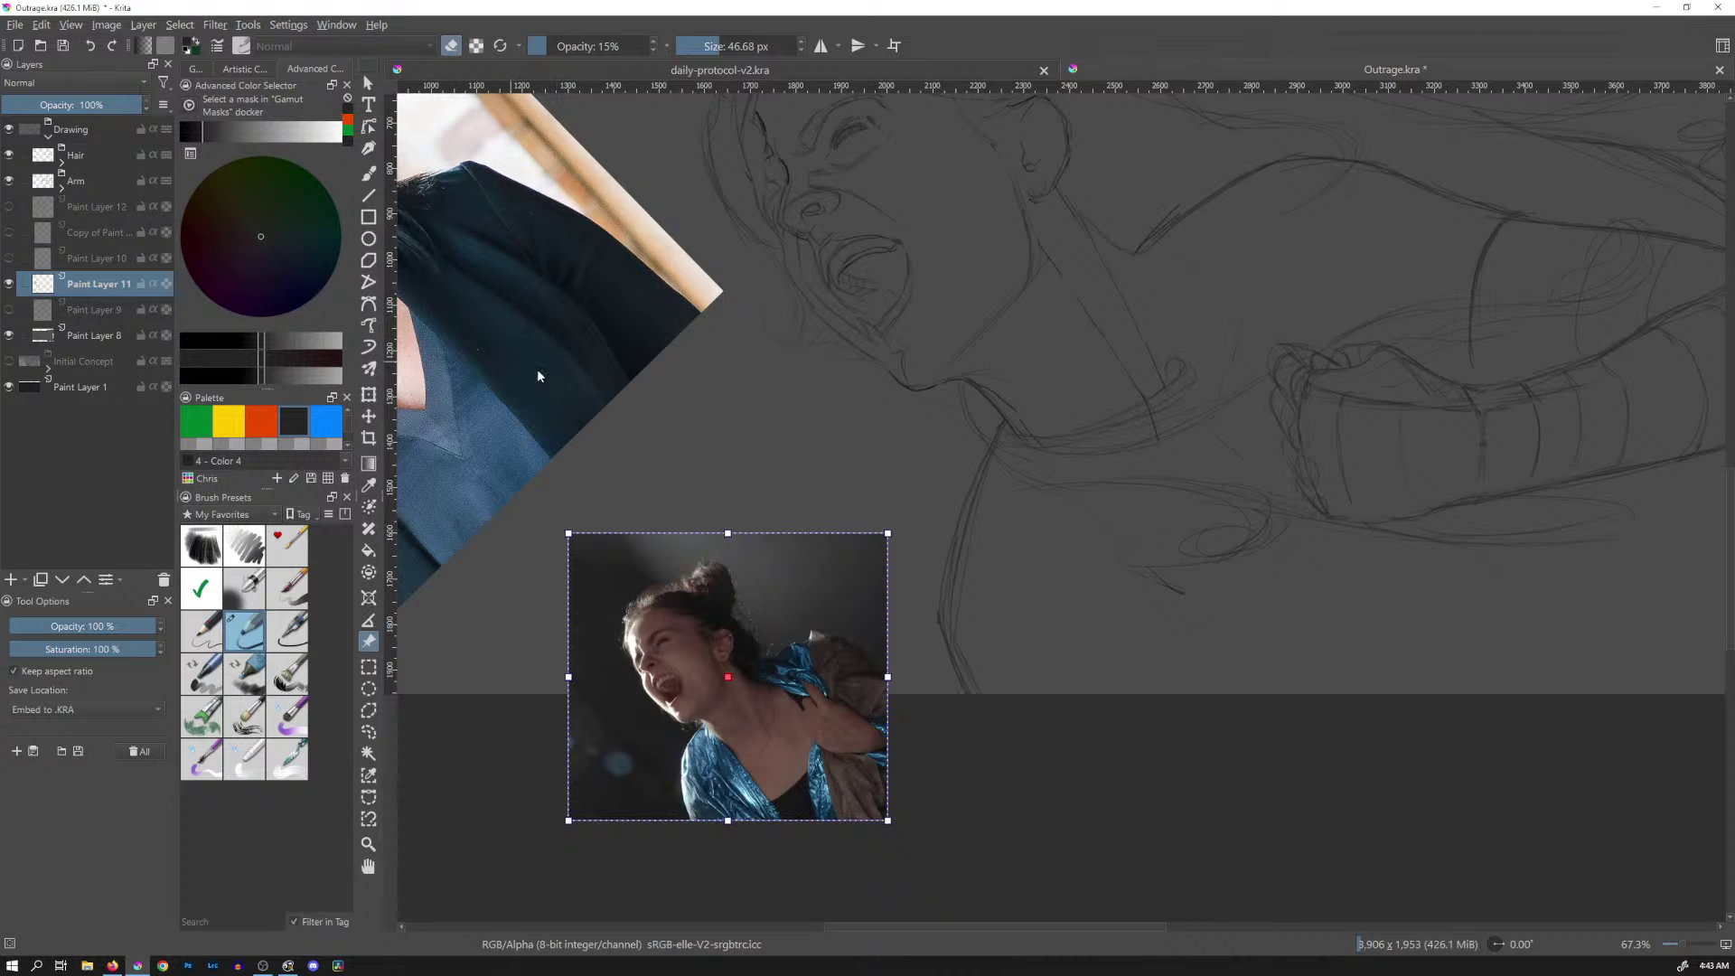
pyautogui.click(920, 421)
pyautogui.press('Tab')
pyautogui.moveTo(887, 403); pyautogui.dragTo(1220, 568)
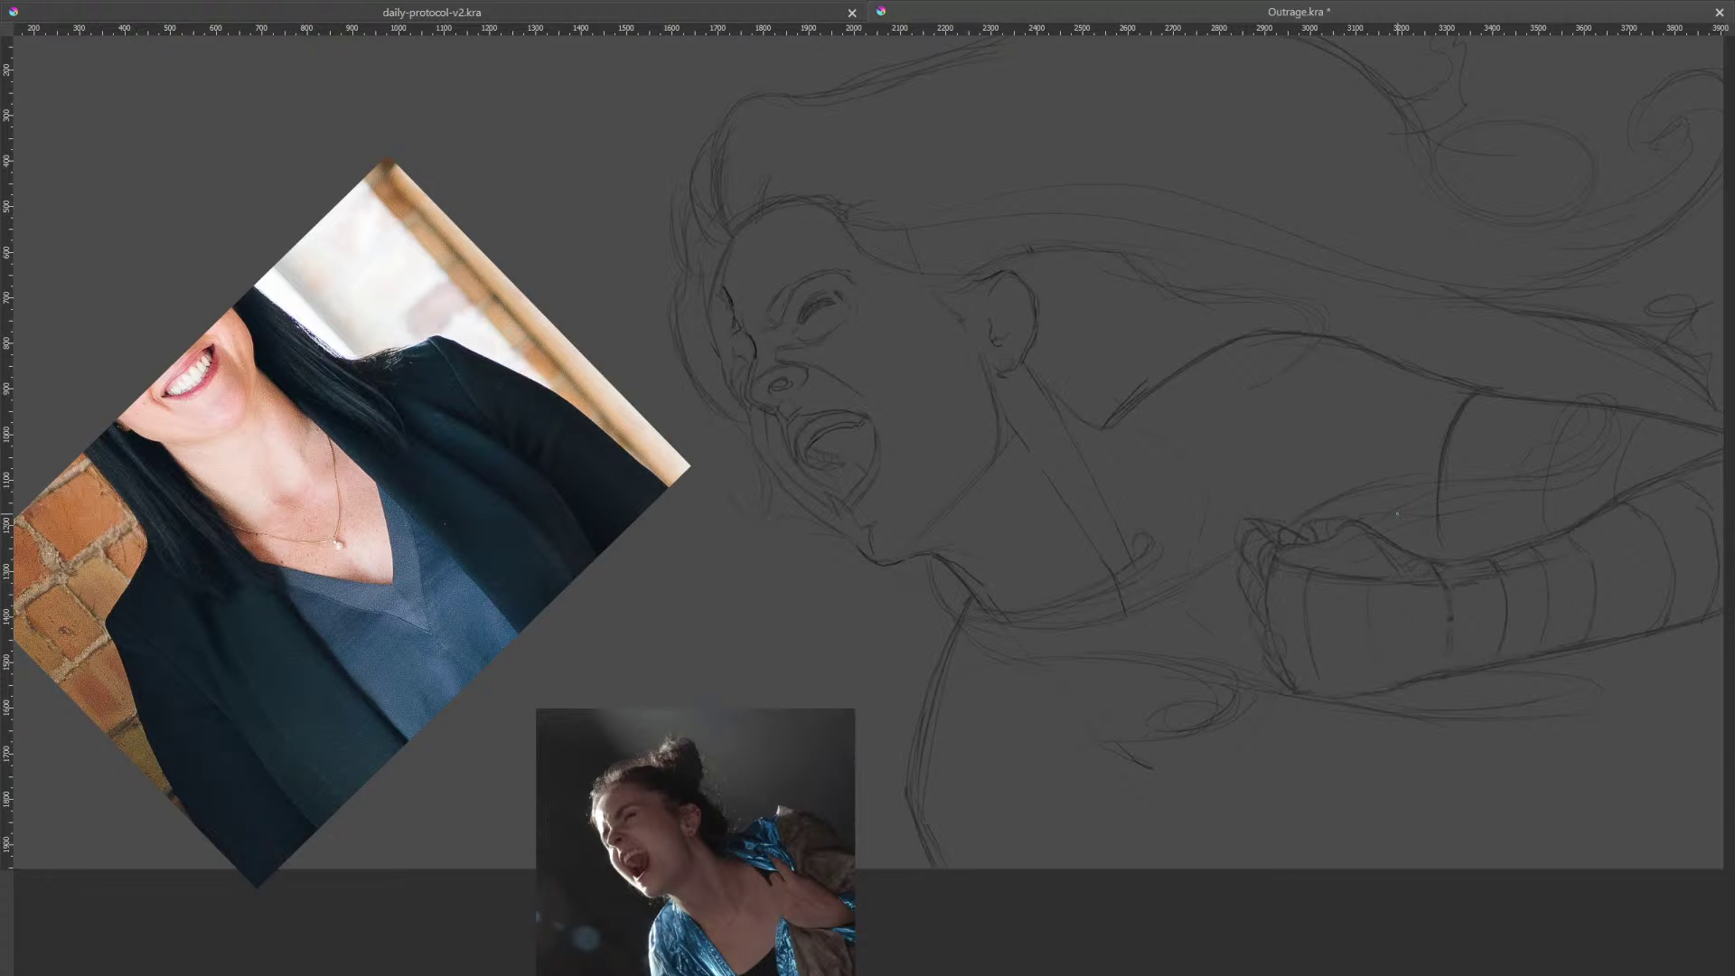
# Reopen the brick-wall blazer photo, examine the blazer's sleeves, cuffs and lapels up close, and return to Outrage.kra
pyautogui.hotkey('ctrl', 'o')
pyautogui.click(394, 117)
pyautogui.click(701, 542)
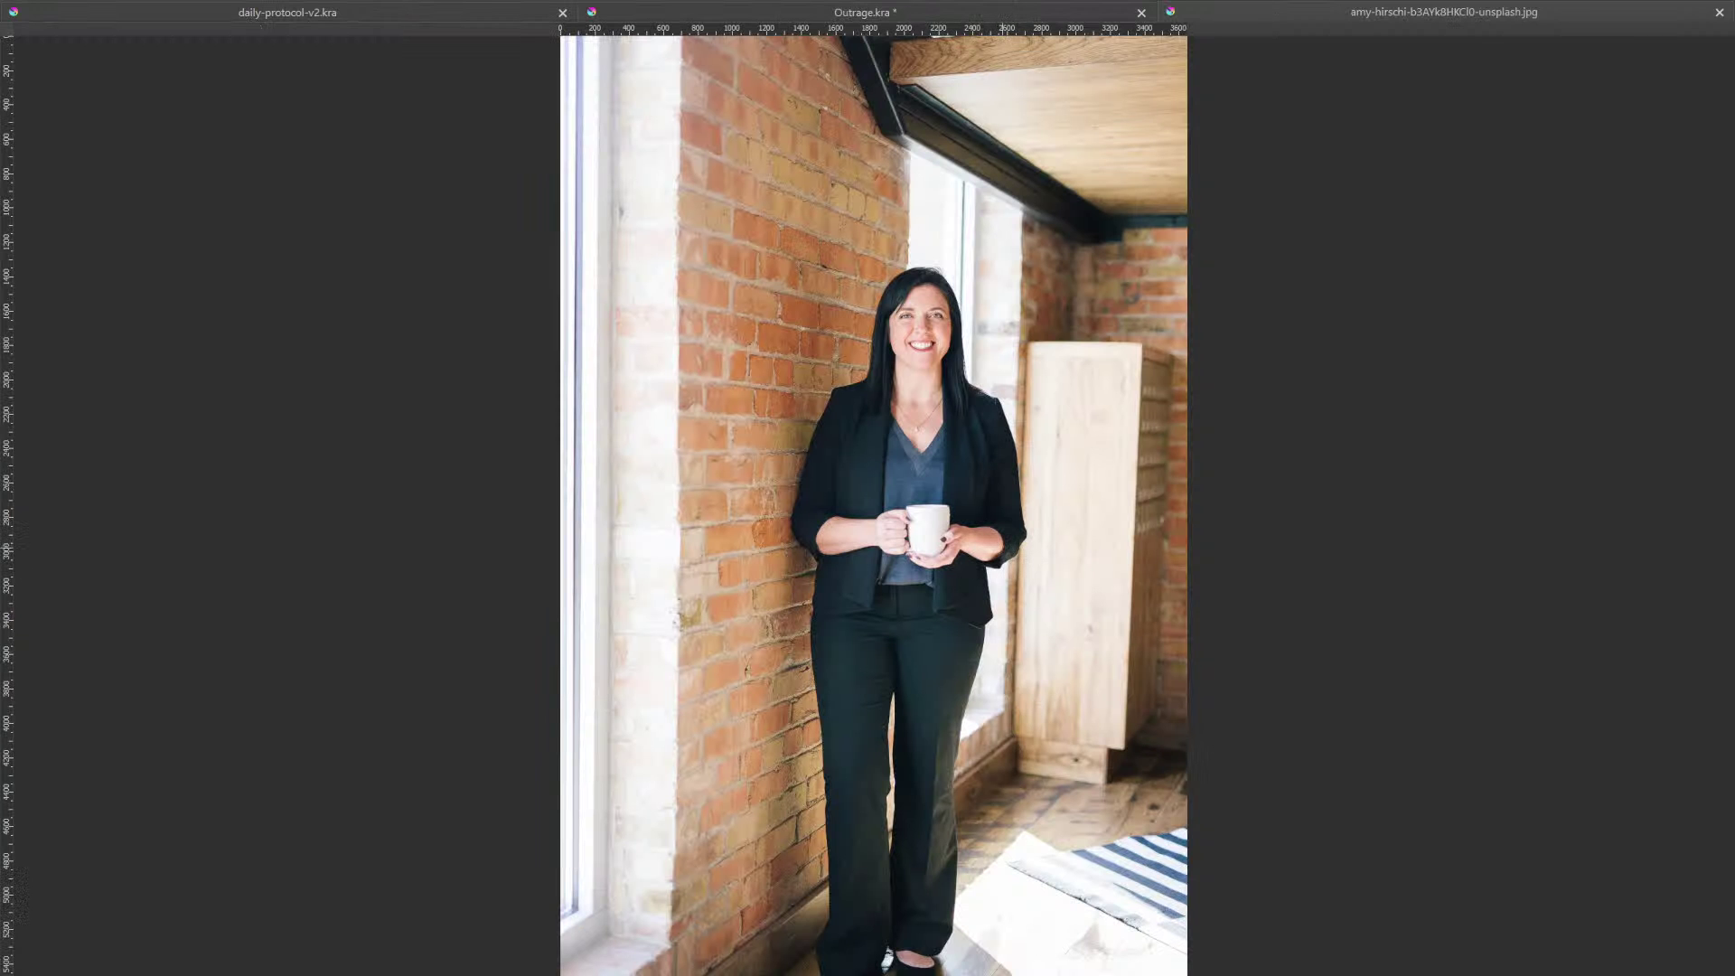
pyautogui.scroll(5, 998, 553)
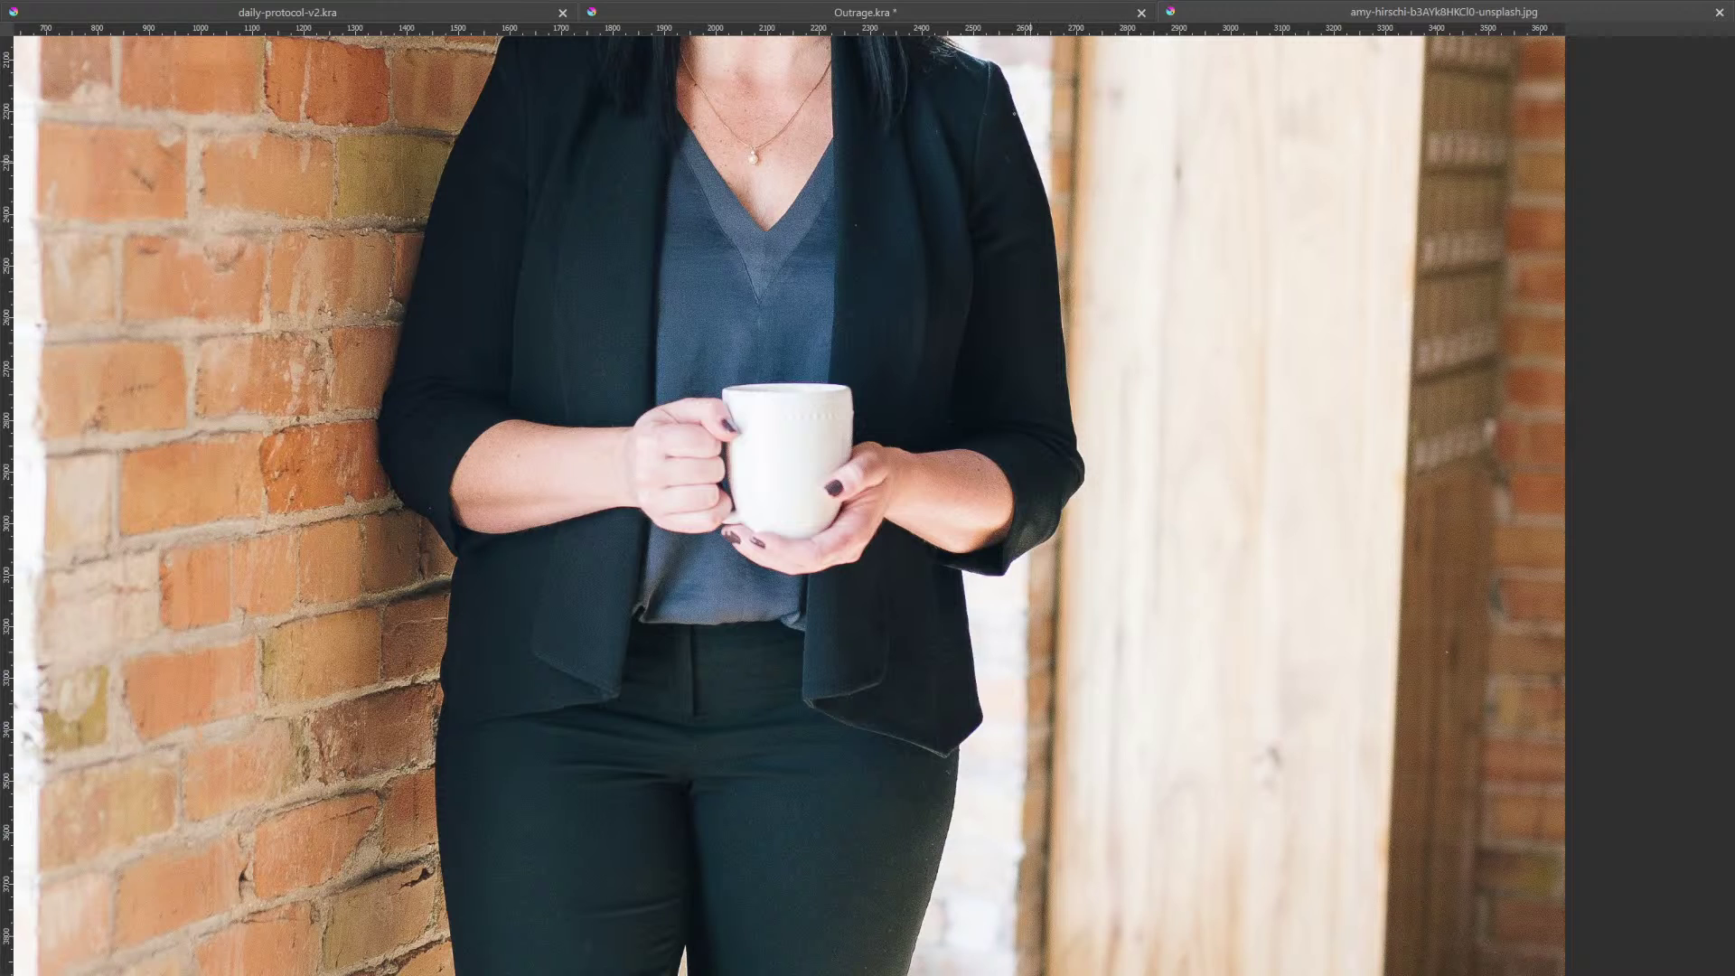
pyautogui.click(994, 15)
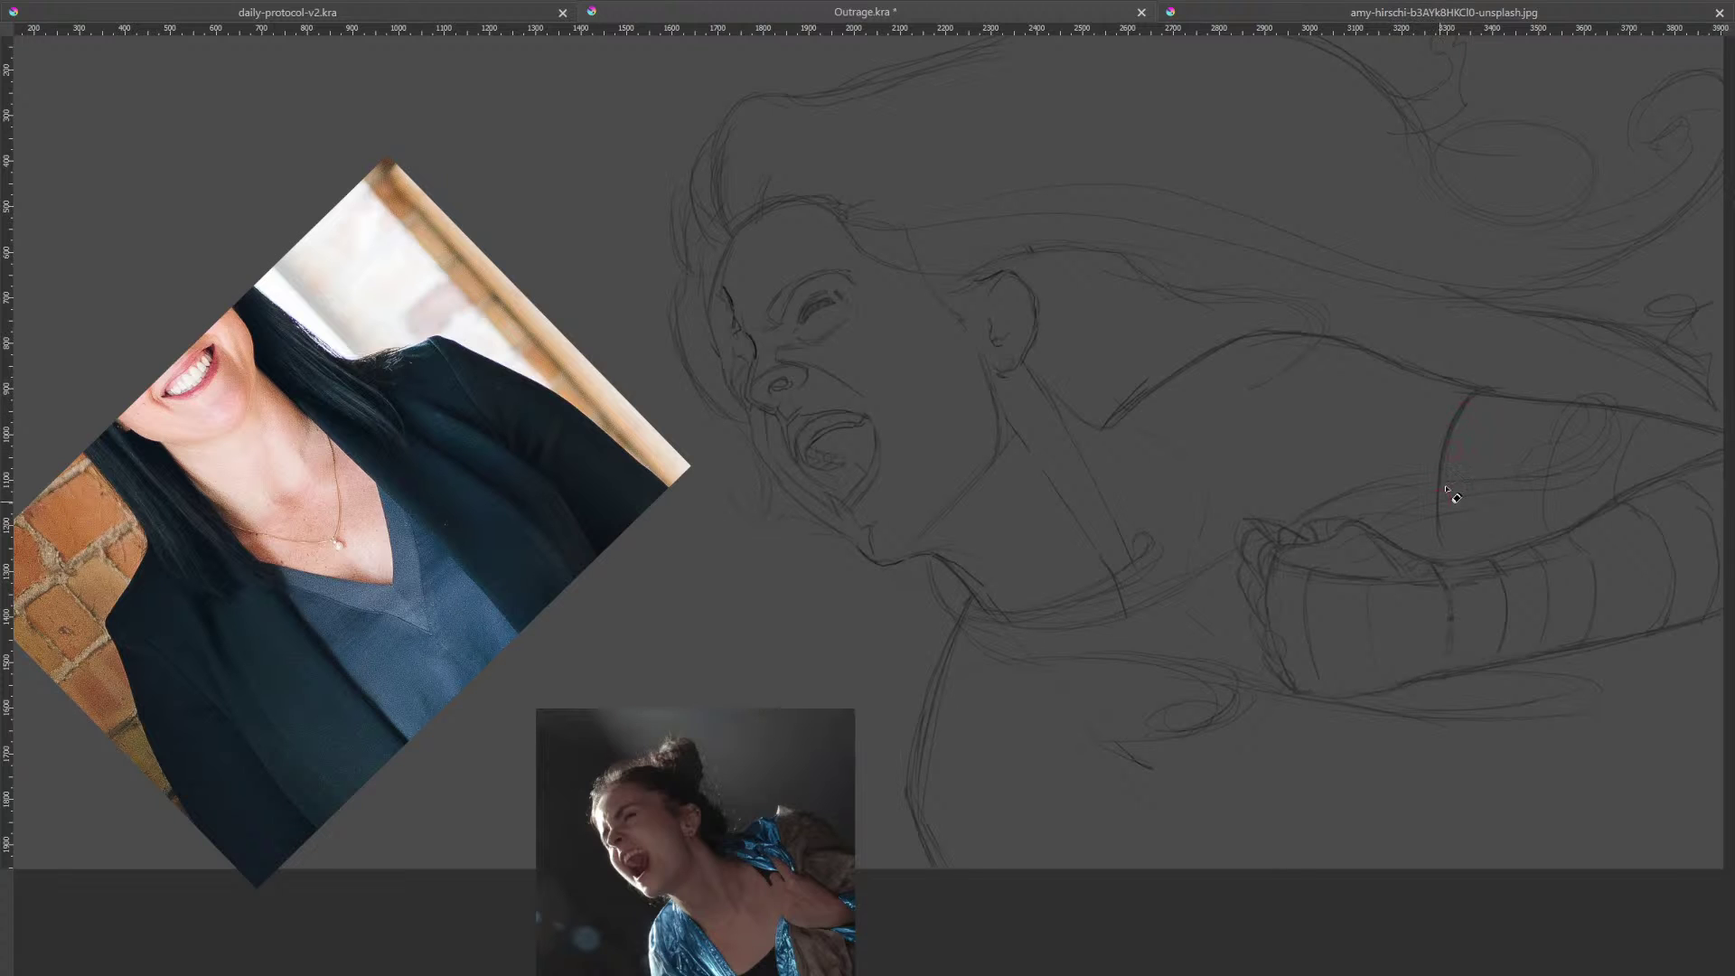
# Erase the curved sleeve-edge line across the upper arm on the topmost paint layer of the Arm group
pyautogui.press('Tab')
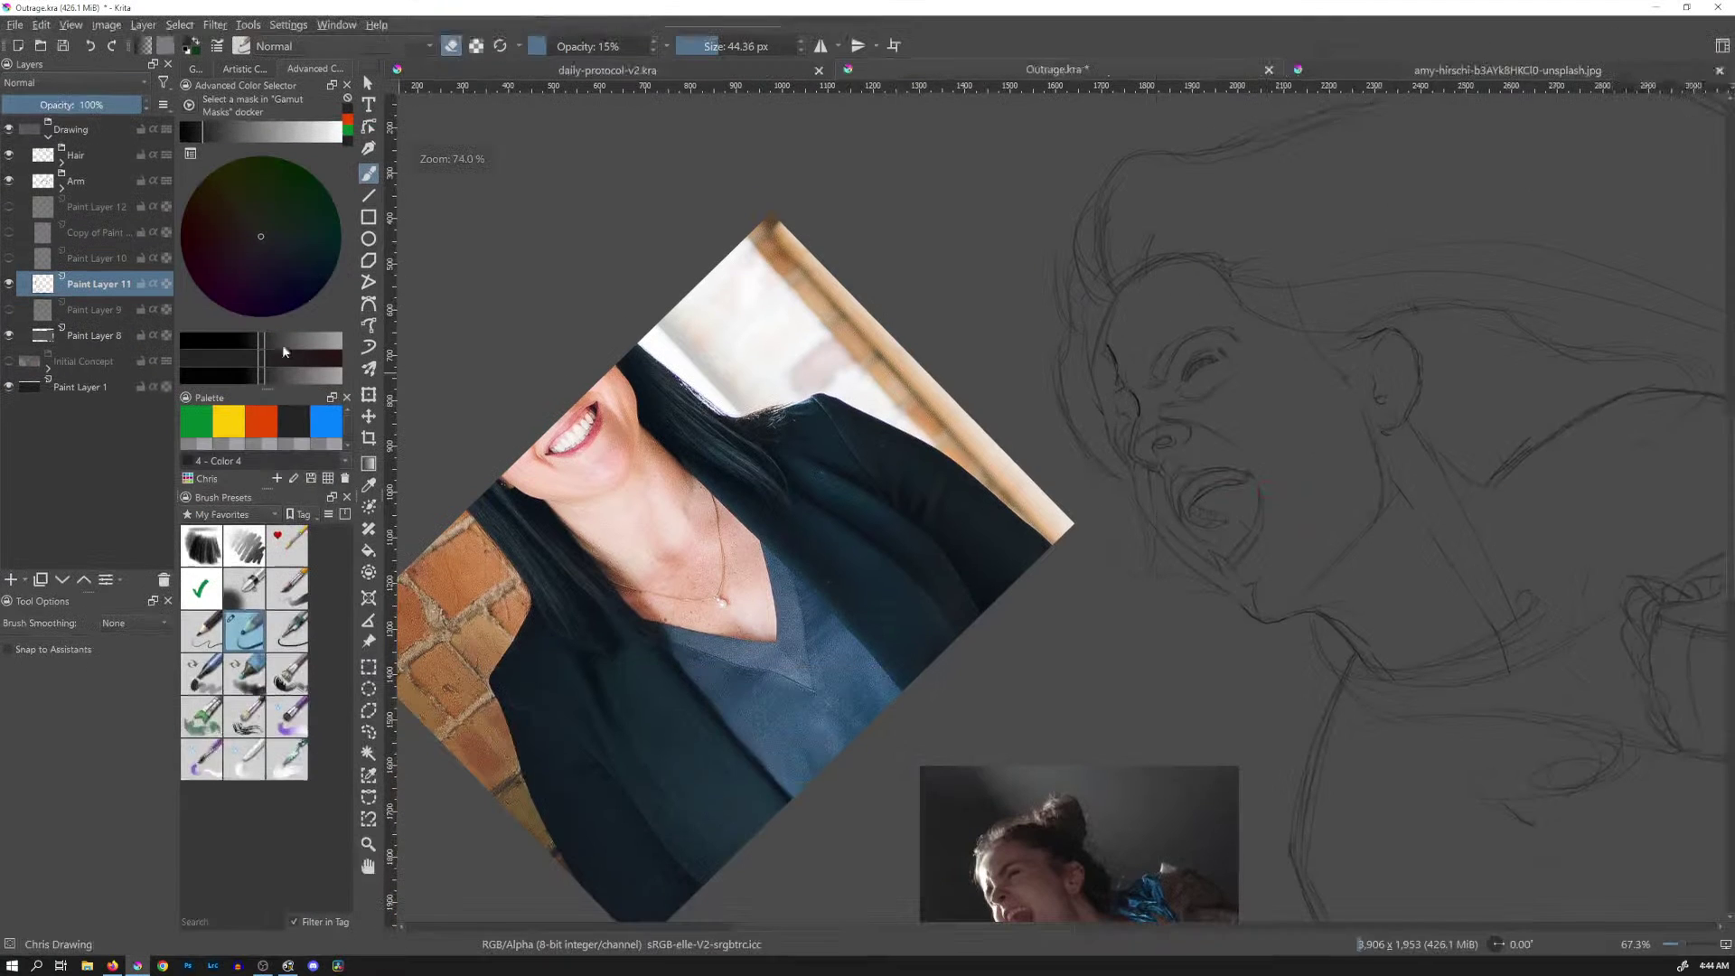
pyautogui.click(67, 192)
pyautogui.click(98, 214)
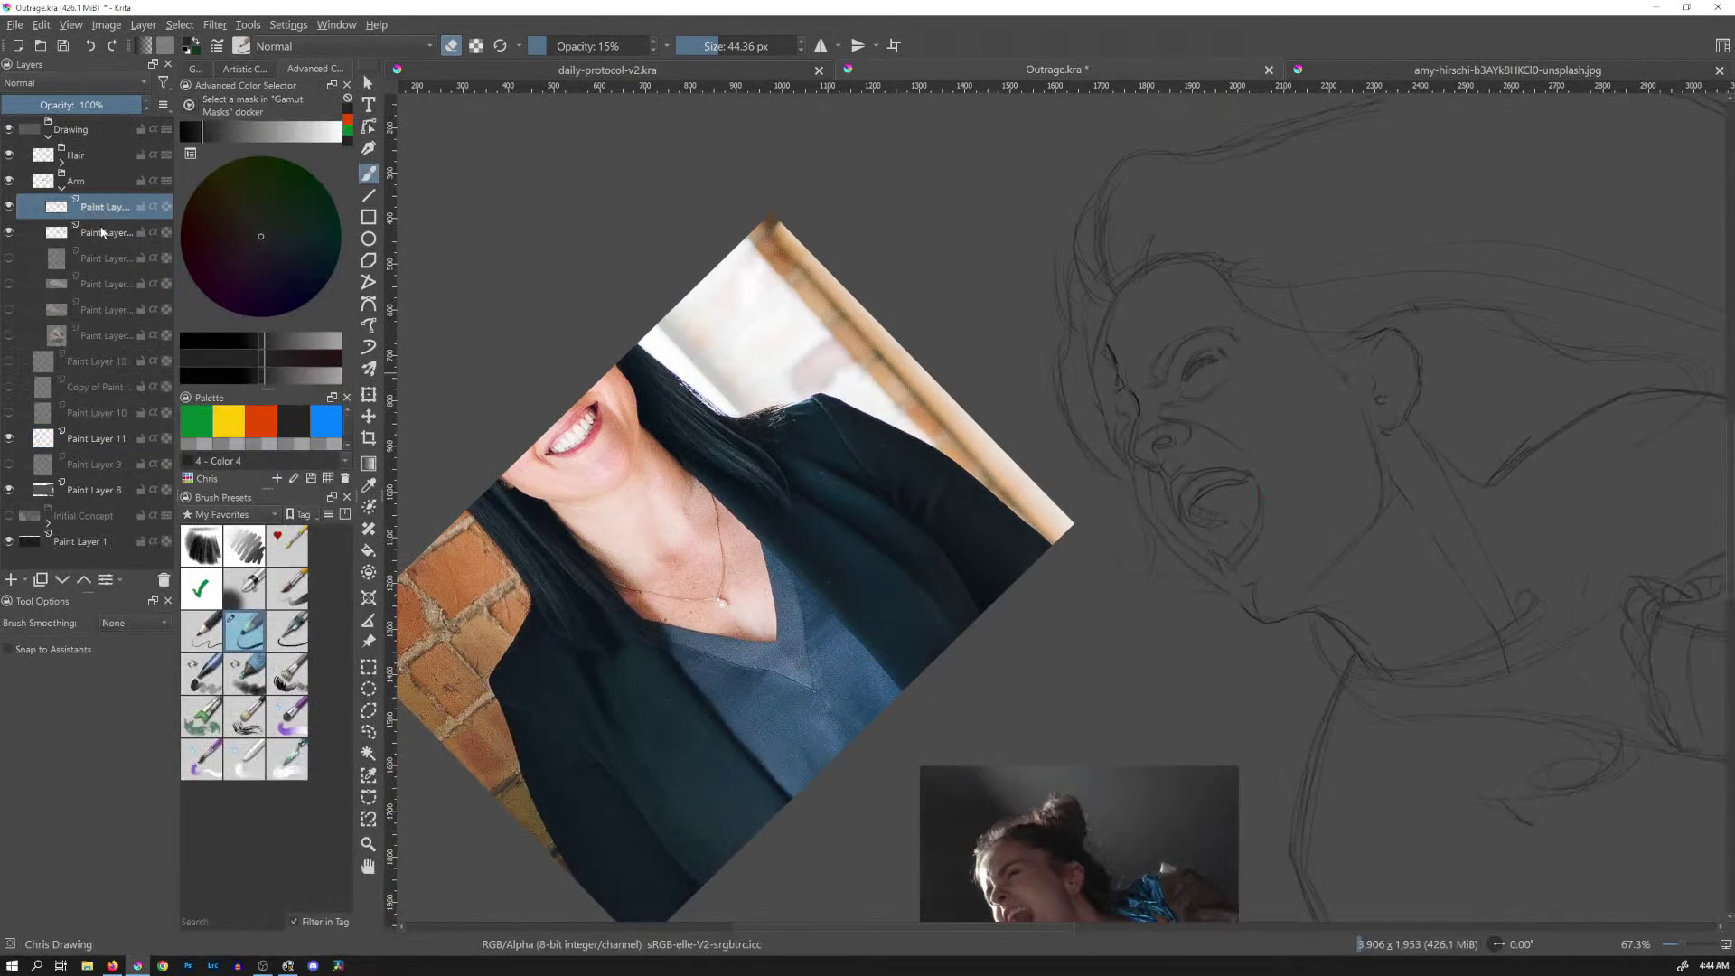
pyautogui.moveTo(1491, 588); pyautogui.dragTo(1026, 515)
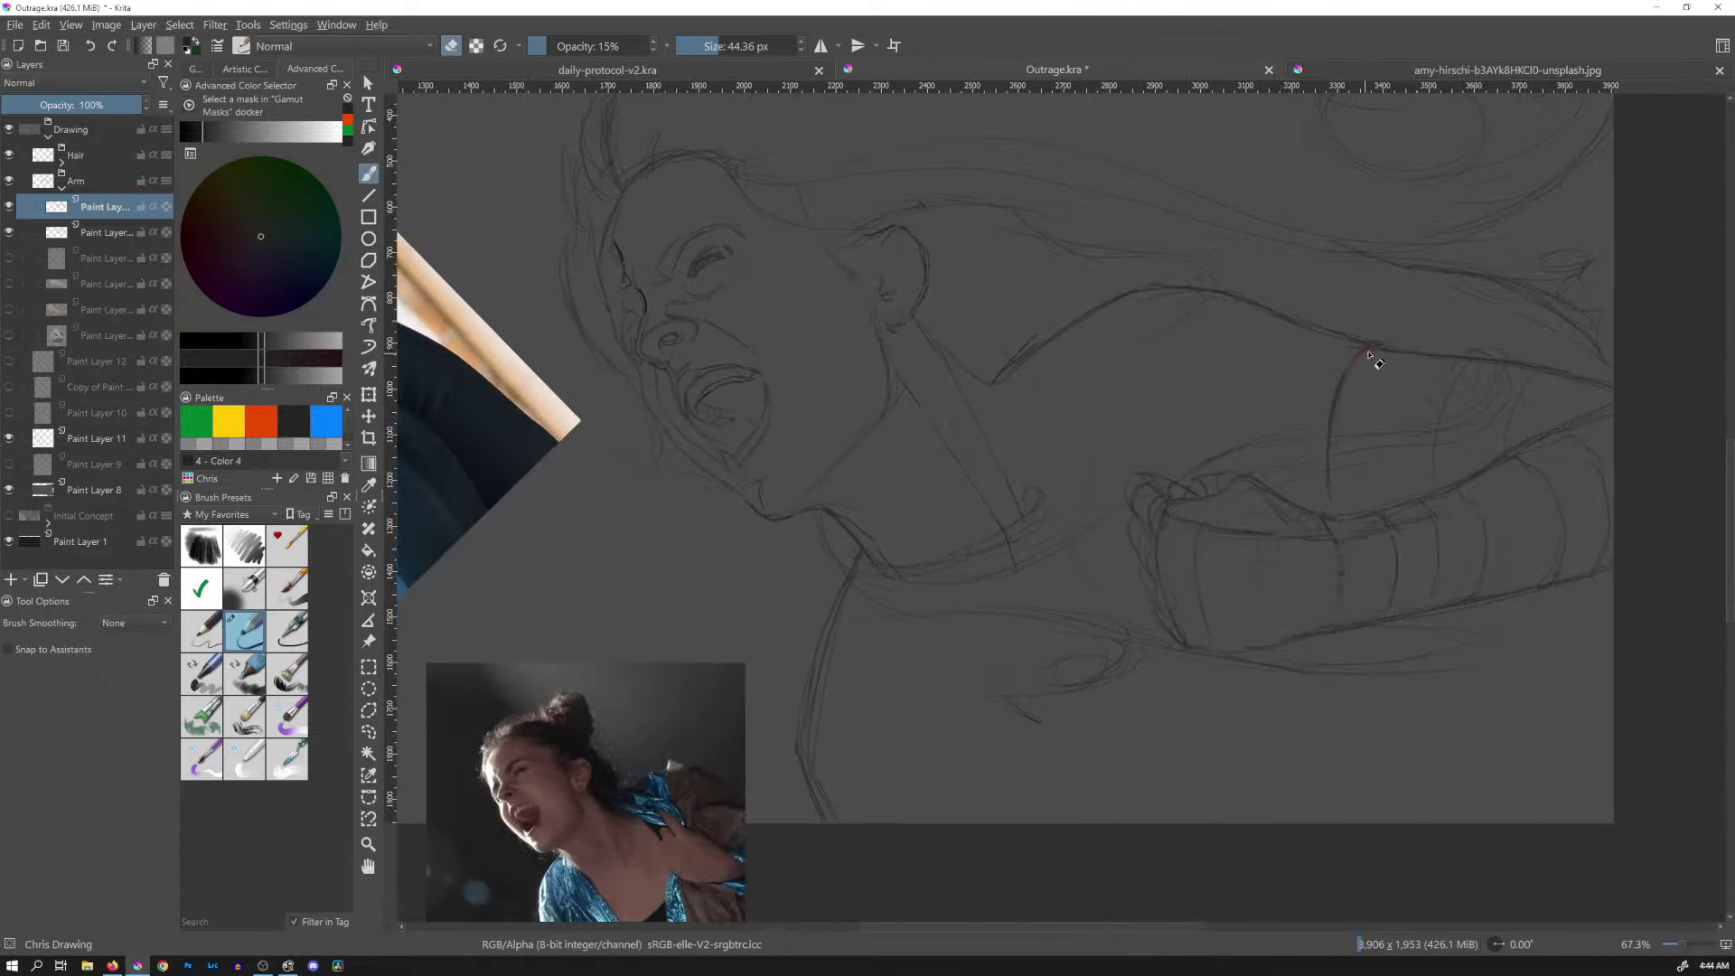
pyautogui.moveTo(1365, 359)
pyautogui.mouseDown()
pyautogui.moveTo(1337, 407)
pyautogui.moveTo(1329, 504)
pyautogui.moveTo(1329, 468)
pyautogui.mouseUp()
# Erase the curved wrap lines across the forearm and clean up its upper edge on the Arm group's second paint layer
pyautogui.moveTo(1387, 519); pyautogui.dragTo(1393, 601)
pyautogui.click(127, 235)
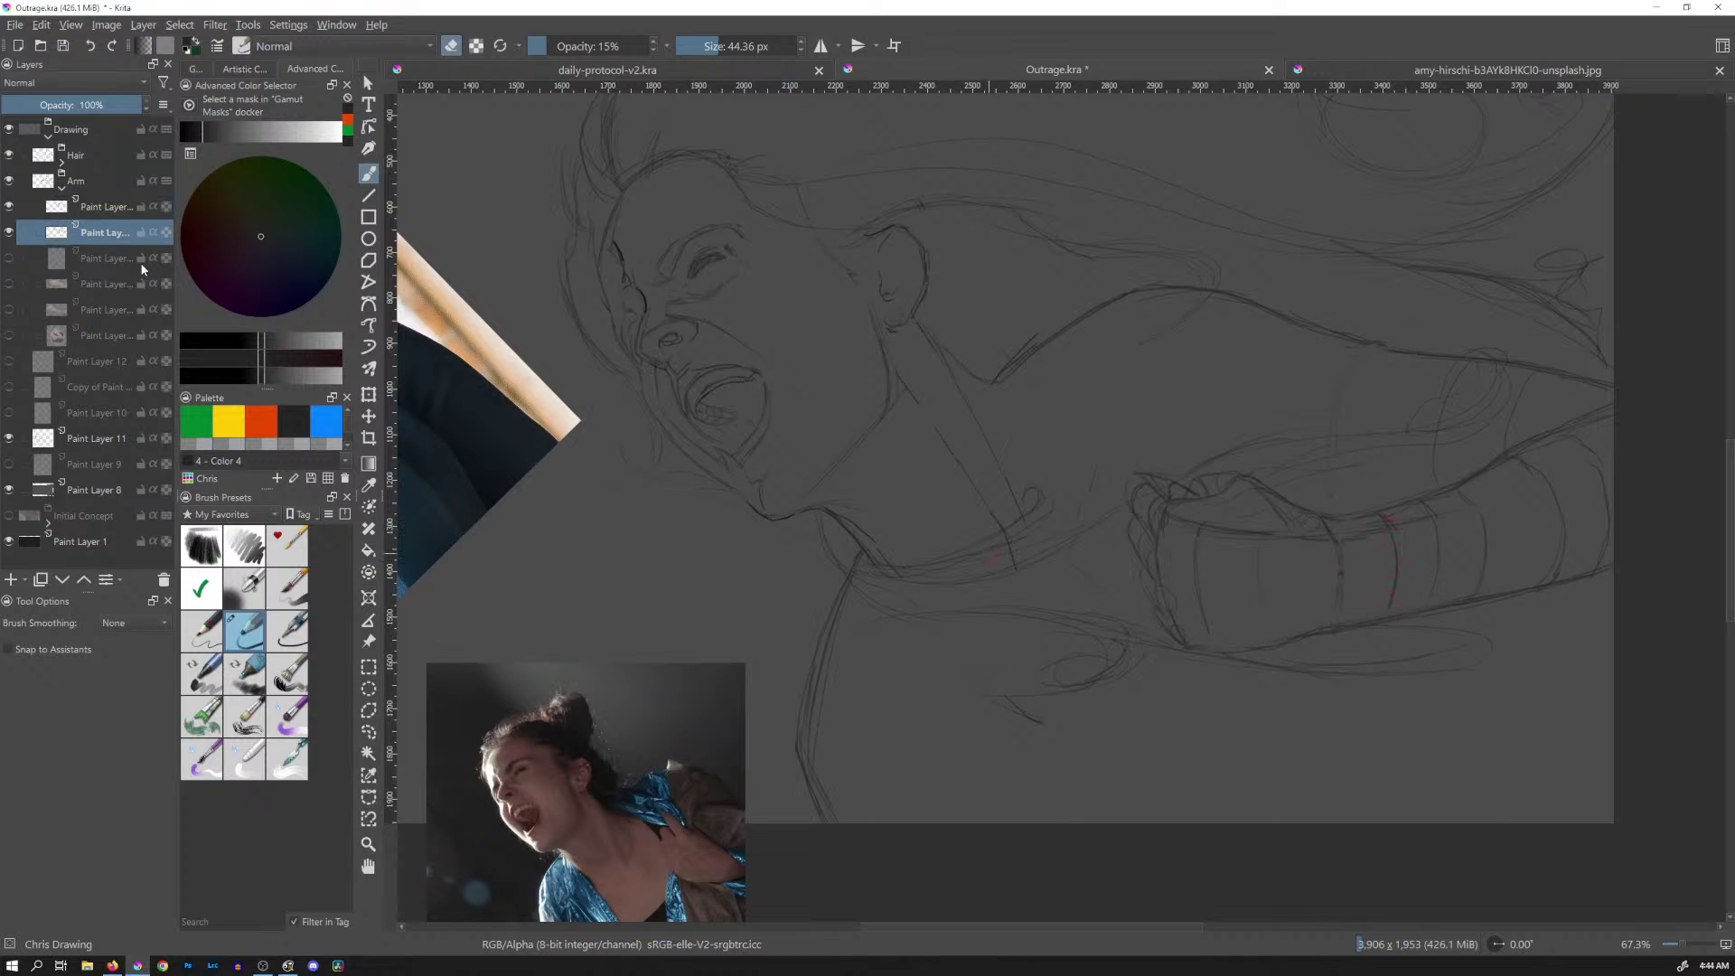
pyautogui.moveTo(1202, 537); pyautogui.dragTo(1204, 615)
pyautogui.moveTo(1338, 524); pyautogui.dragTo(1344, 597)
pyautogui.moveTo(1396, 531); pyautogui.dragTo(1402, 588)
pyautogui.moveTo(1433, 504)
pyautogui.mouseDown()
pyautogui.moveTo(1436, 574)
pyautogui.moveTo(1479, 506)
pyautogui.moveTo(1463, 492)
pyautogui.moveTo(1498, 591)
pyautogui.mouseUp()
pyautogui.moveTo(1532, 472)
pyautogui.mouseDown()
pyautogui.moveTo(1558, 499)
pyautogui.moveTo(1571, 563)
pyautogui.mouseUp()
pyautogui.moveTo(1583, 450)
pyautogui.mouseDown()
pyautogui.moveTo(1608, 525)
pyautogui.moveTo(1606, 575)
pyautogui.mouseUp()
pyautogui.moveTo(1159, 494)
pyautogui.mouseDown()
pyautogui.moveTo(1201, 480)
pyautogui.moveTo(1141, 540)
pyautogui.moveTo(1171, 558)
pyautogui.moveTo(1146, 542)
pyautogui.moveTo(1163, 552)
pyautogui.moveTo(1154, 590)
pyautogui.moveTo(1201, 582)
pyautogui.moveTo(1190, 640)
pyautogui.moveTo(1174, 558)
pyautogui.moveTo(1156, 560)
pyautogui.moveTo(1188, 523)
pyautogui.moveTo(1160, 520)
pyautogui.moveTo(1173, 543)
pyautogui.moveTo(1245, 531)
pyautogui.moveTo(1229, 601)
pyautogui.moveTo(1236, 573)
pyautogui.moveTo(1199, 501)
pyautogui.moveTo(1166, 488)
pyautogui.moveTo(1193, 545)
pyautogui.moveTo(1194, 622)
pyautogui.moveTo(1179, 629)
pyautogui.moveTo(1195, 636)
pyautogui.moveTo(1253, 628)
pyautogui.moveTo(1305, 527)
pyautogui.moveTo(1279, 519)
pyautogui.moveTo(1313, 524)
pyautogui.moveTo(1276, 506)
pyautogui.moveTo(1351, 496)
pyautogui.moveTo(1322, 524)
pyautogui.moveTo(1383, 527)
pyautogui.moveTo(1524, 479)
pyautogui.moveTo(1500, 477)
pyautogui.moveTo(1566, 441)
pyautogui.moveTo(1630, 442)
pyautogui.moveTo(1532, 427)
pyautogui.moveTo(1485, 496)
pyautogui.mouseUp()
# Try to erase the stray line where the neck meets the shoulder on Paint Layer 11, the Arm layers and the Hair layer
pyautogui.moveTo(1018, 356)
pyautogui.mouseDown()
pyautogui.moveTo(1058, 302)
pyautogui.moveTo(997, 373)
pyautogui.moveTo(1049, 347)
pyautogui.mouseUp()
pyautogui.click(107, 446)
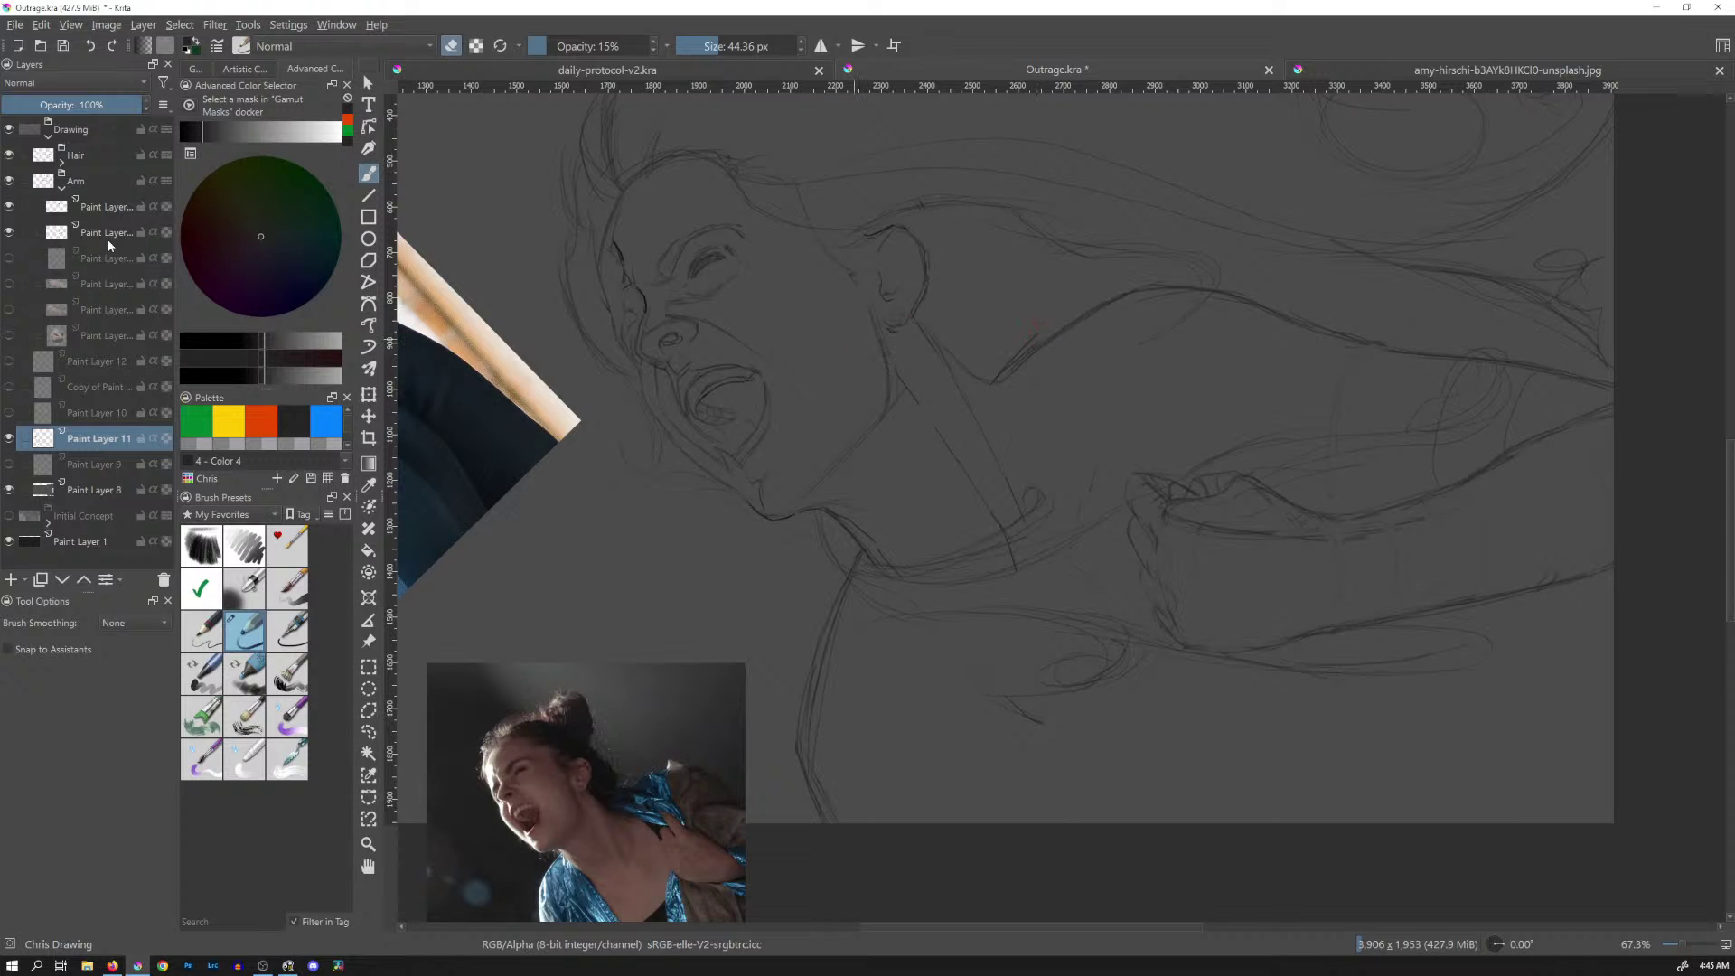
pyautogui.click(106, 207)
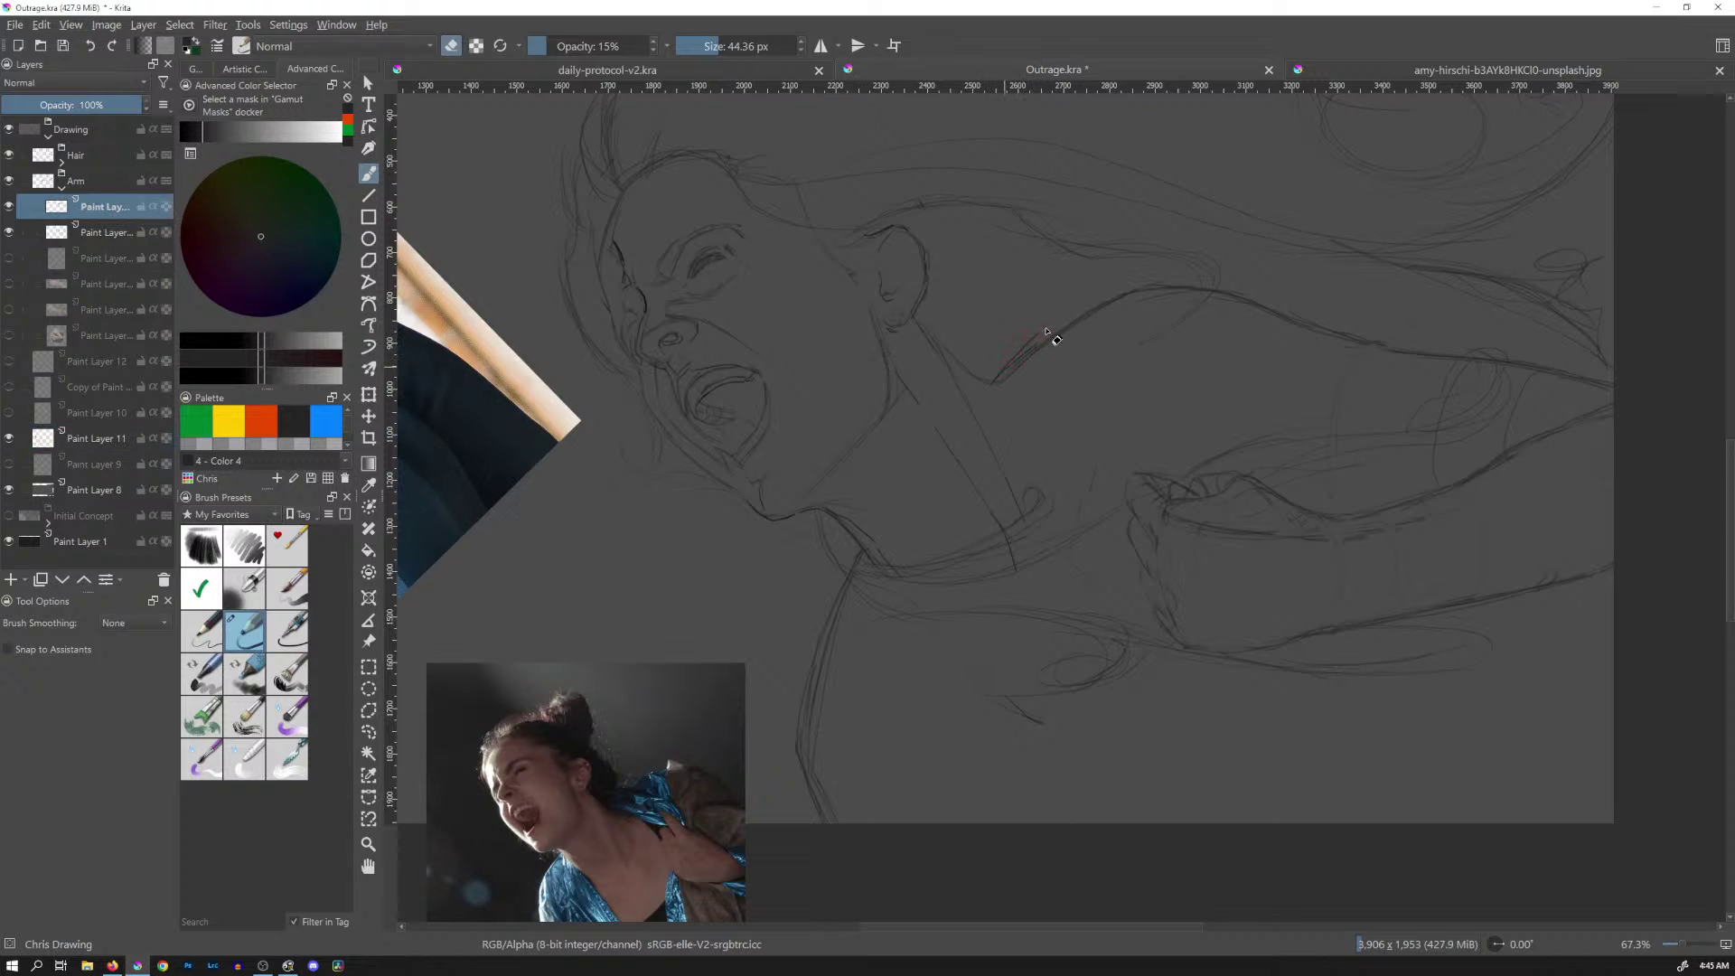
pyautogui.click(108, 233)
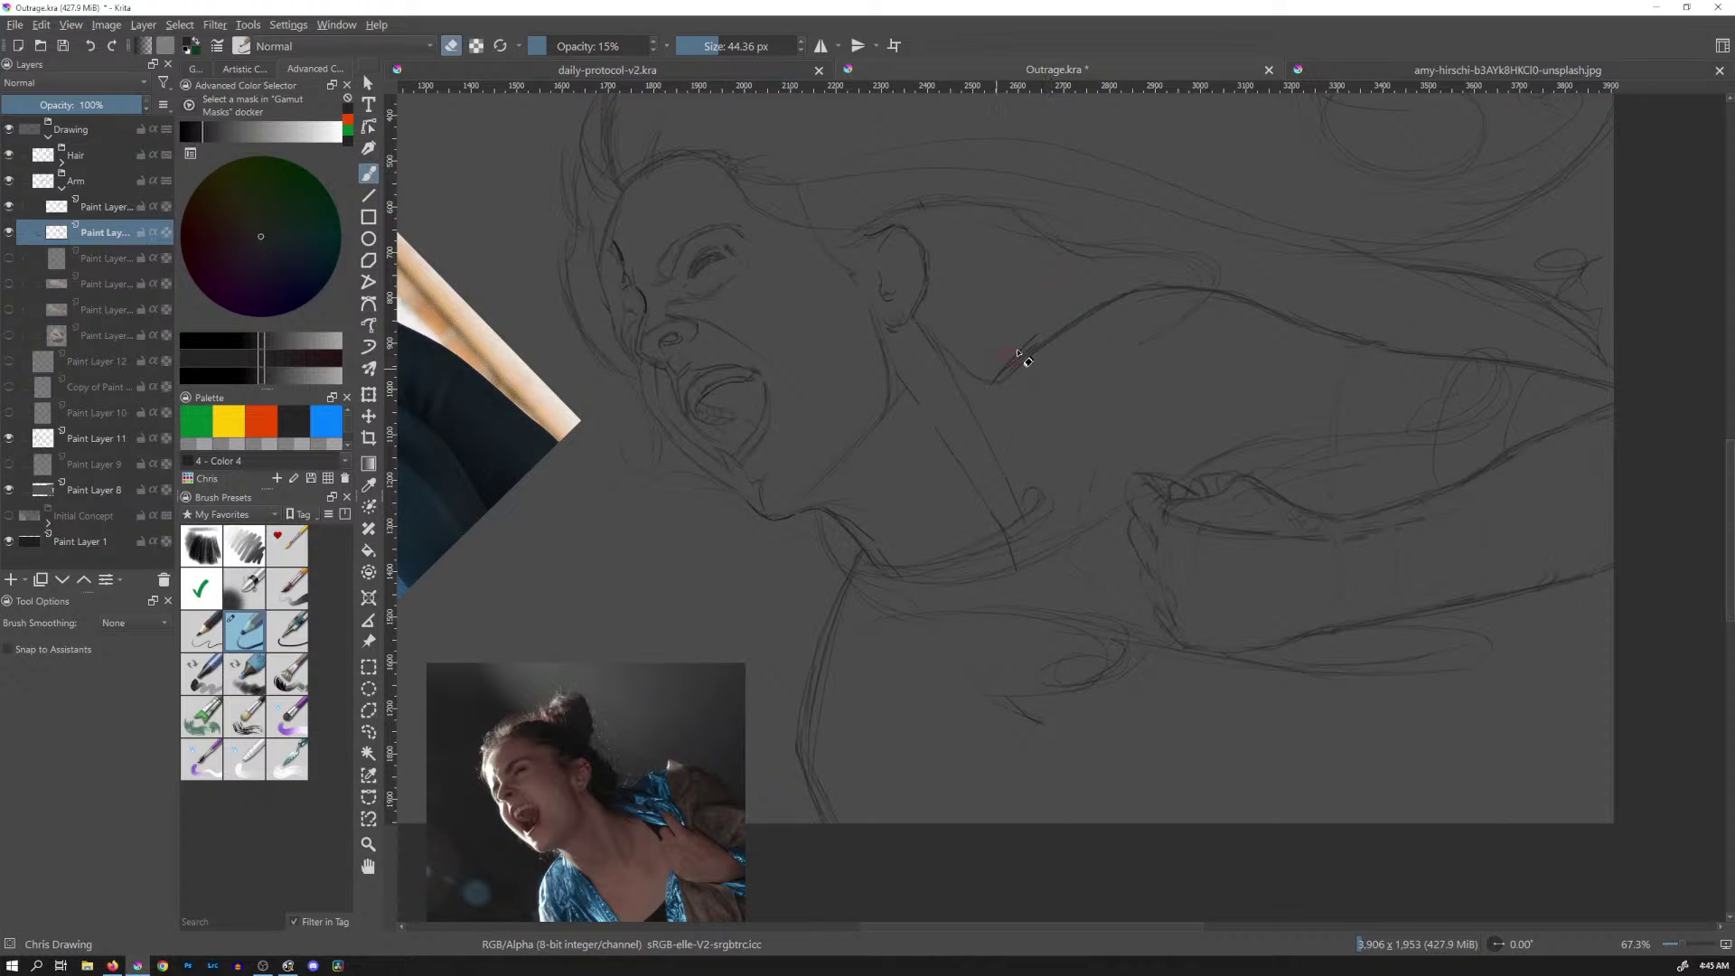
pyautogui.click(61, 162)
pyautogui.click(107, 182)
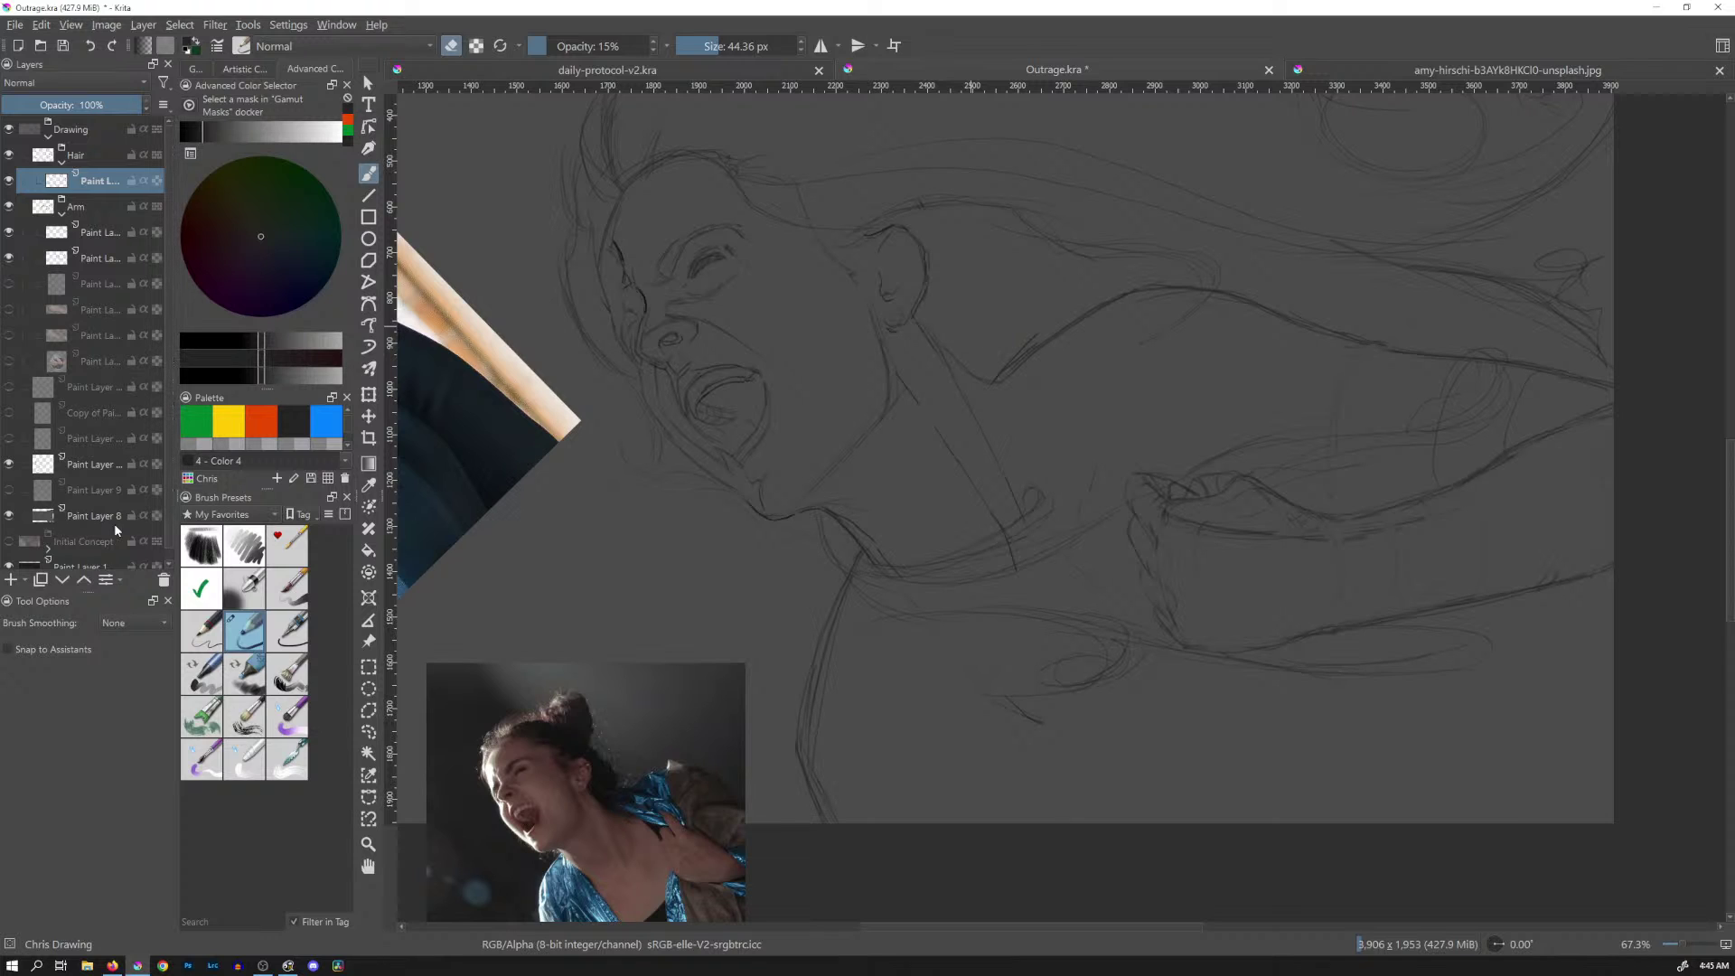
# Toggle Paint Layer 11, the Arm layers, the Hair group and Paint Layer 8 to locate the shoulder line, and select Paint Layer 8
pyautogui.click(12, 468)
pyautogui.click(10, 477)
pyautogui.click(10, 261)
pyautogui.click(10, 261)
pyautogui.click(11, 237)
pyautogui.click(10, 238)
pyautogui.click(10, 239)
pyautogui.click(8, 244)
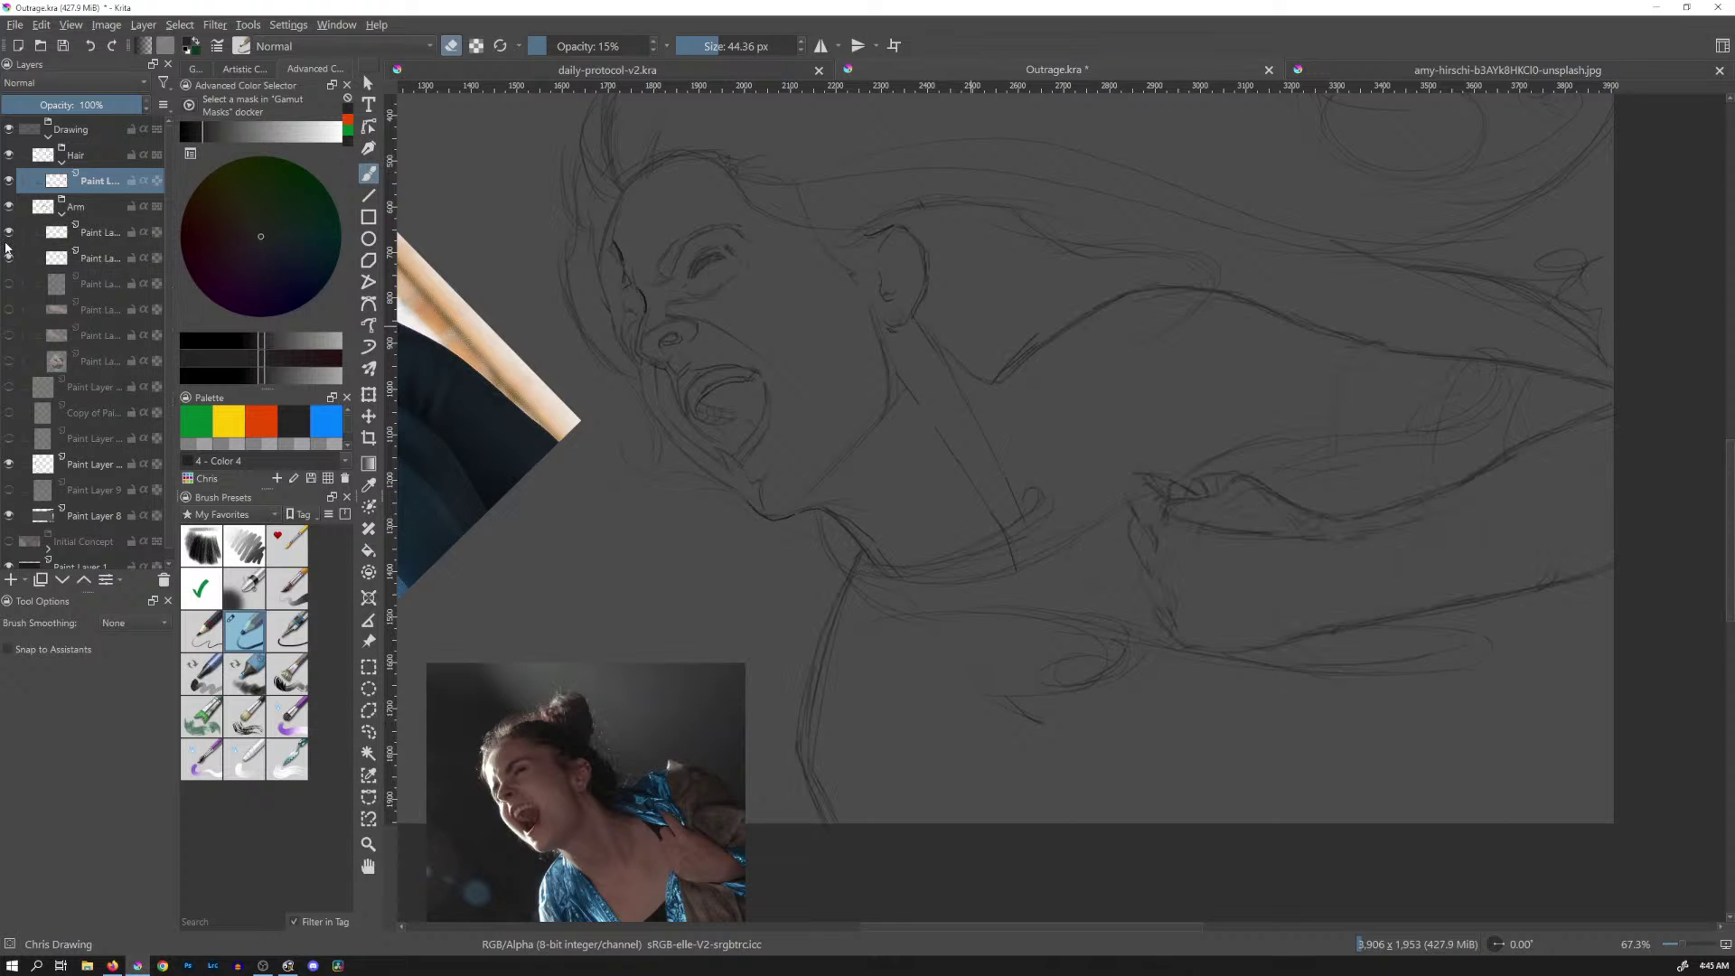
pyautogui.click(8, 162)
pyautogui.click(9, 161)
pyautogui.click(12, 517)
pyautogui.click(11, 517)
pyautogui.click(147, 518)
# Try erasing the stray shoulder line on Paint Layer 8 and undo the stroke
pyautogui.moveTo(998, 379); pyautogui.dragTo(1049, 330)
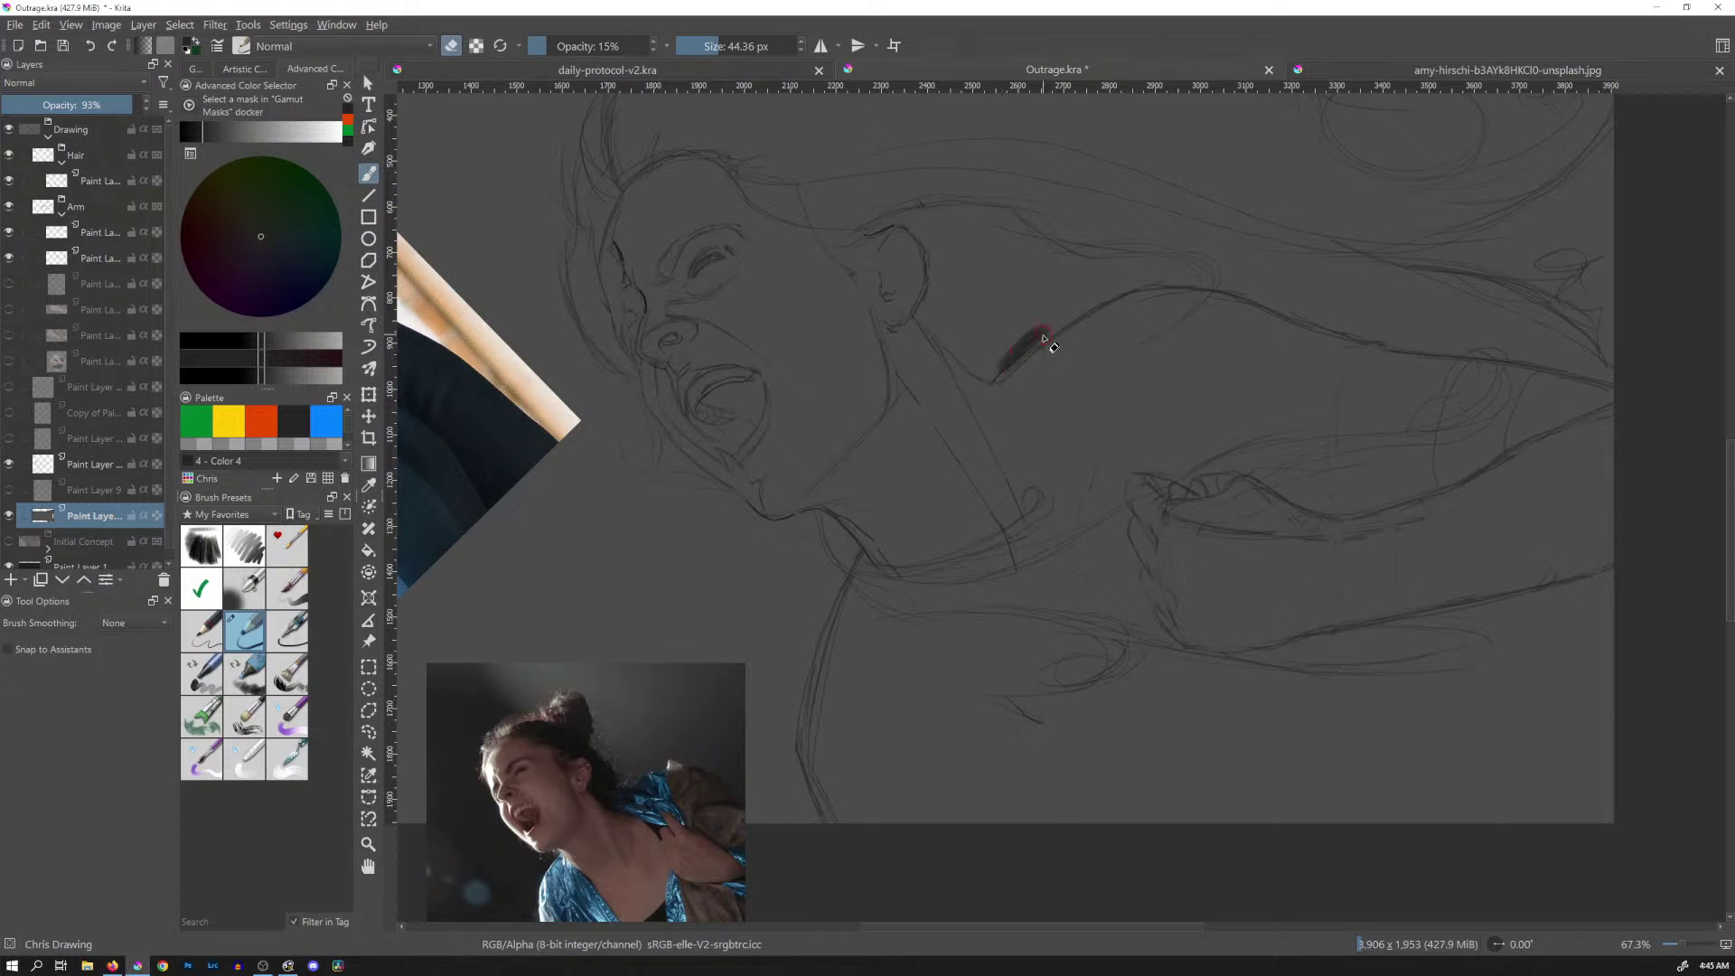
pyautogui.hotkey('ctrl', 'z')
# Switch from erasing back to the 5 px brush and examine the sketch with Paint Layer 1 and Paint Layer 8 temporarily hidden
pyautogui.press('e')
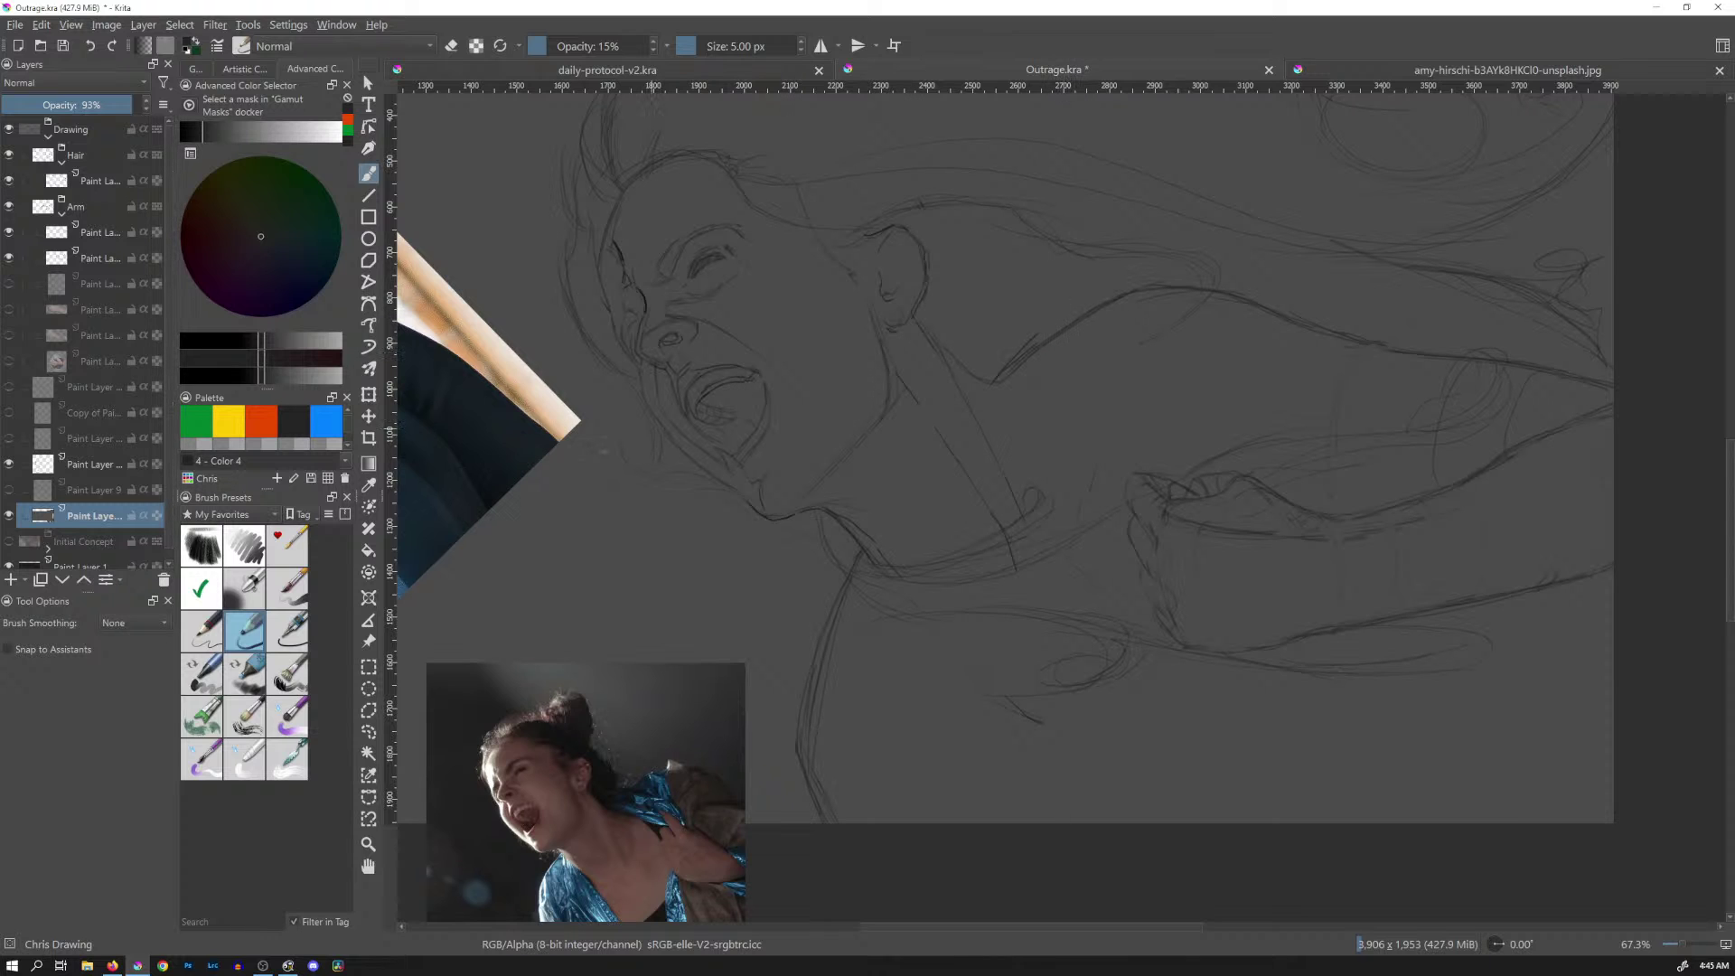
pyautogui.scroll(-1, 167, 470)
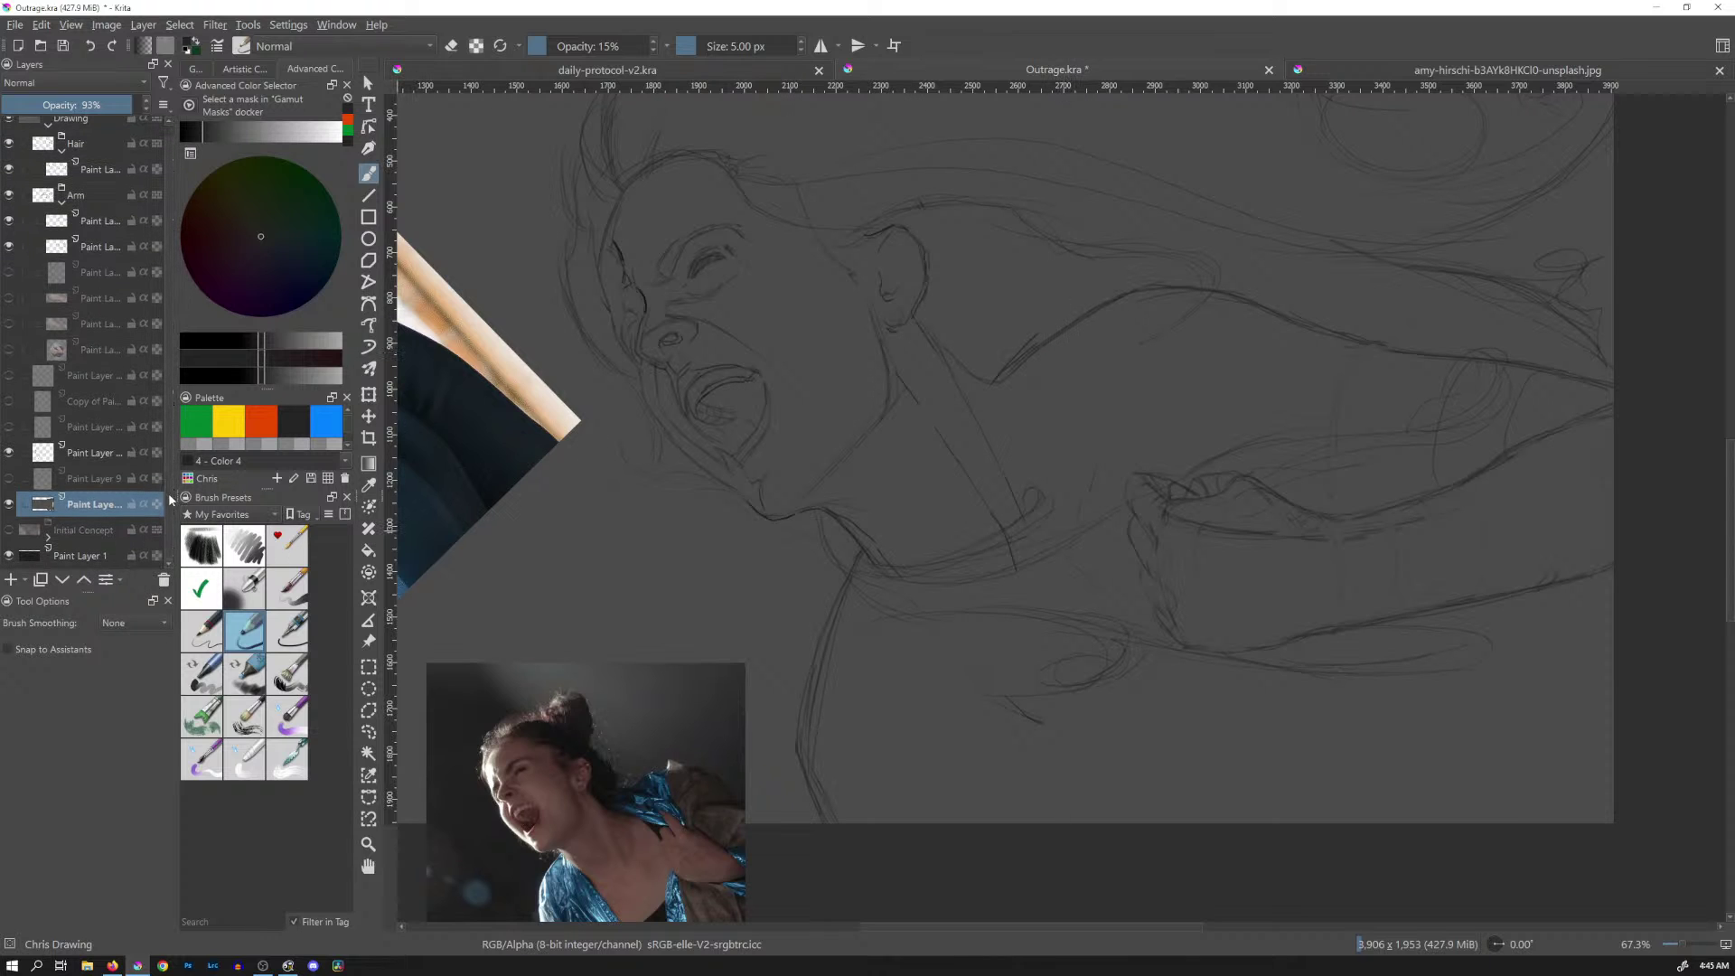
pyautogui.click(9, 555)
pyautogui.click(9, 504)
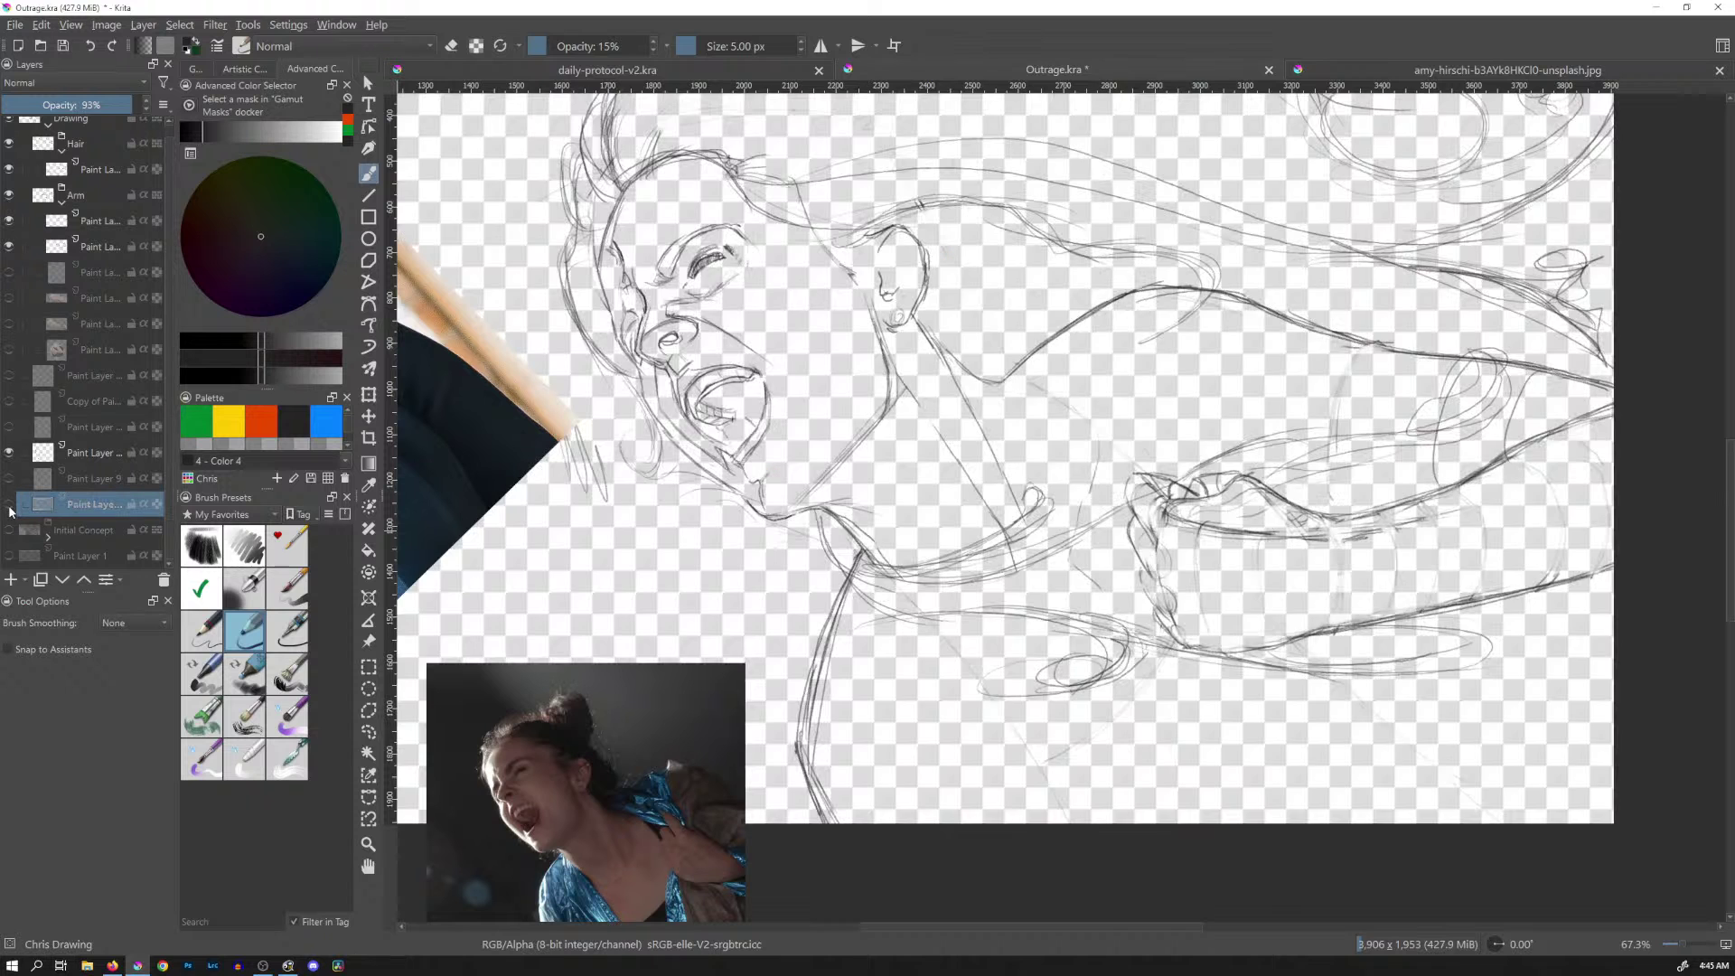
pyautogui.click(9, 505)
pyautogui.click(9, 554)
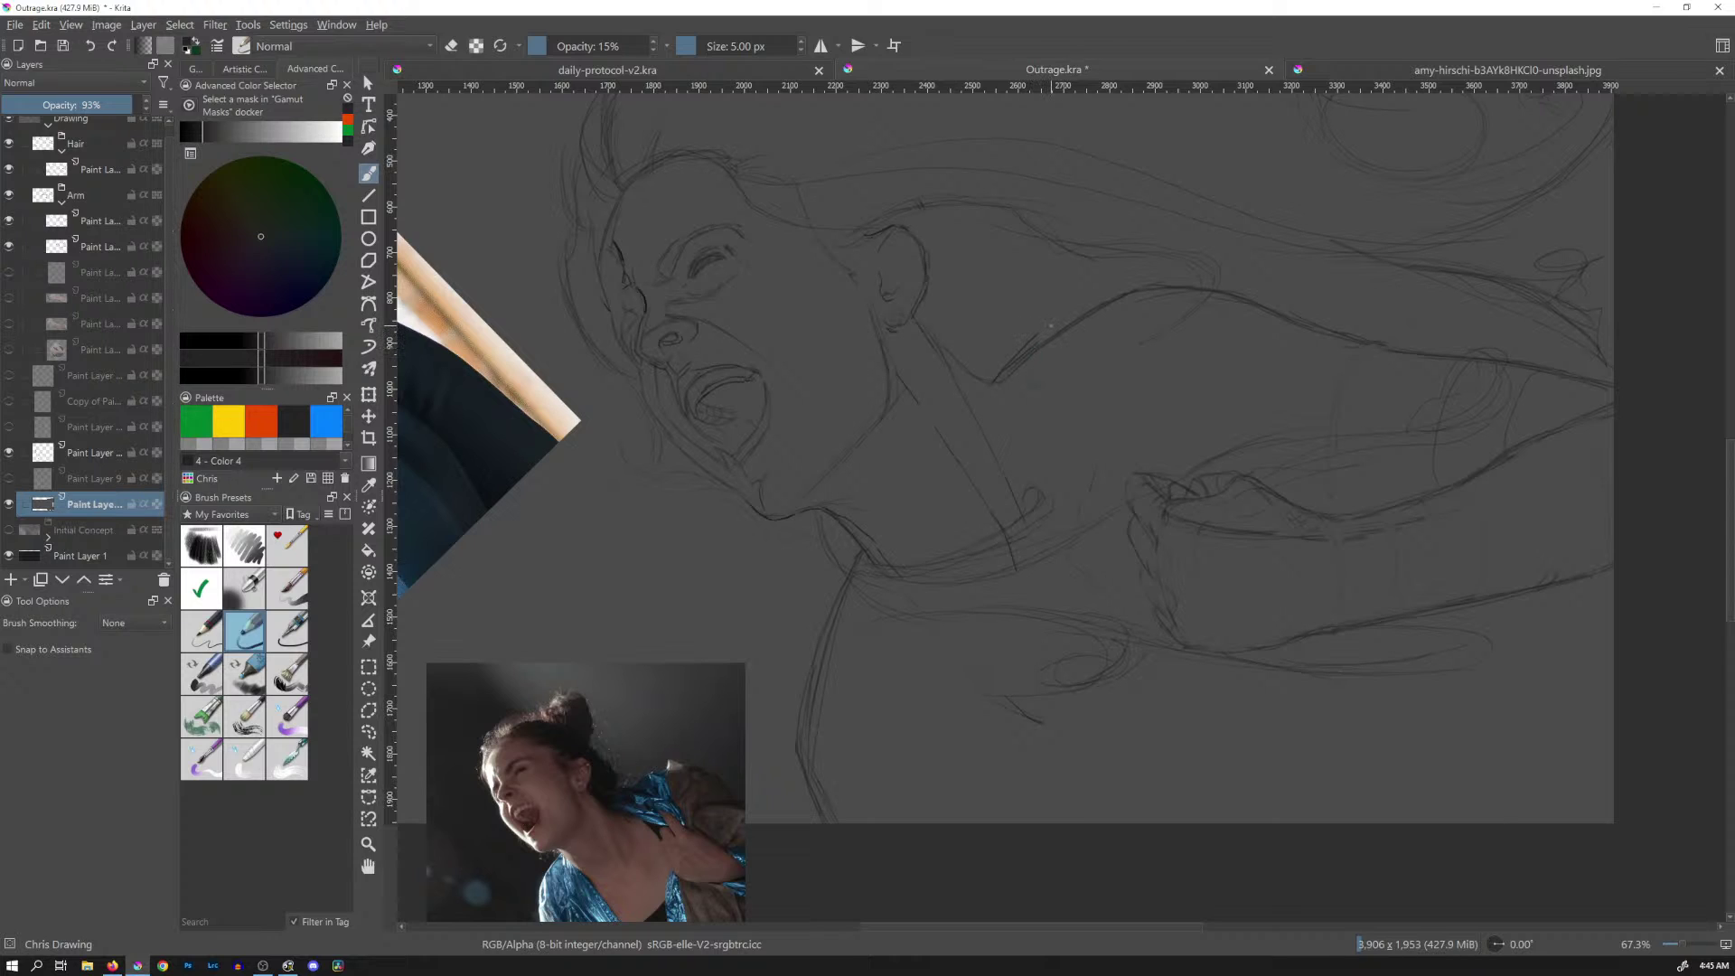
# Paint over the stray line at the base of the neck on Paint Layer 8 with background grey sampled beside it
pyautogui.keyDown('ctrl'); pyautogui.click(1059, 318); pyautogui.keyUp('ctrl')
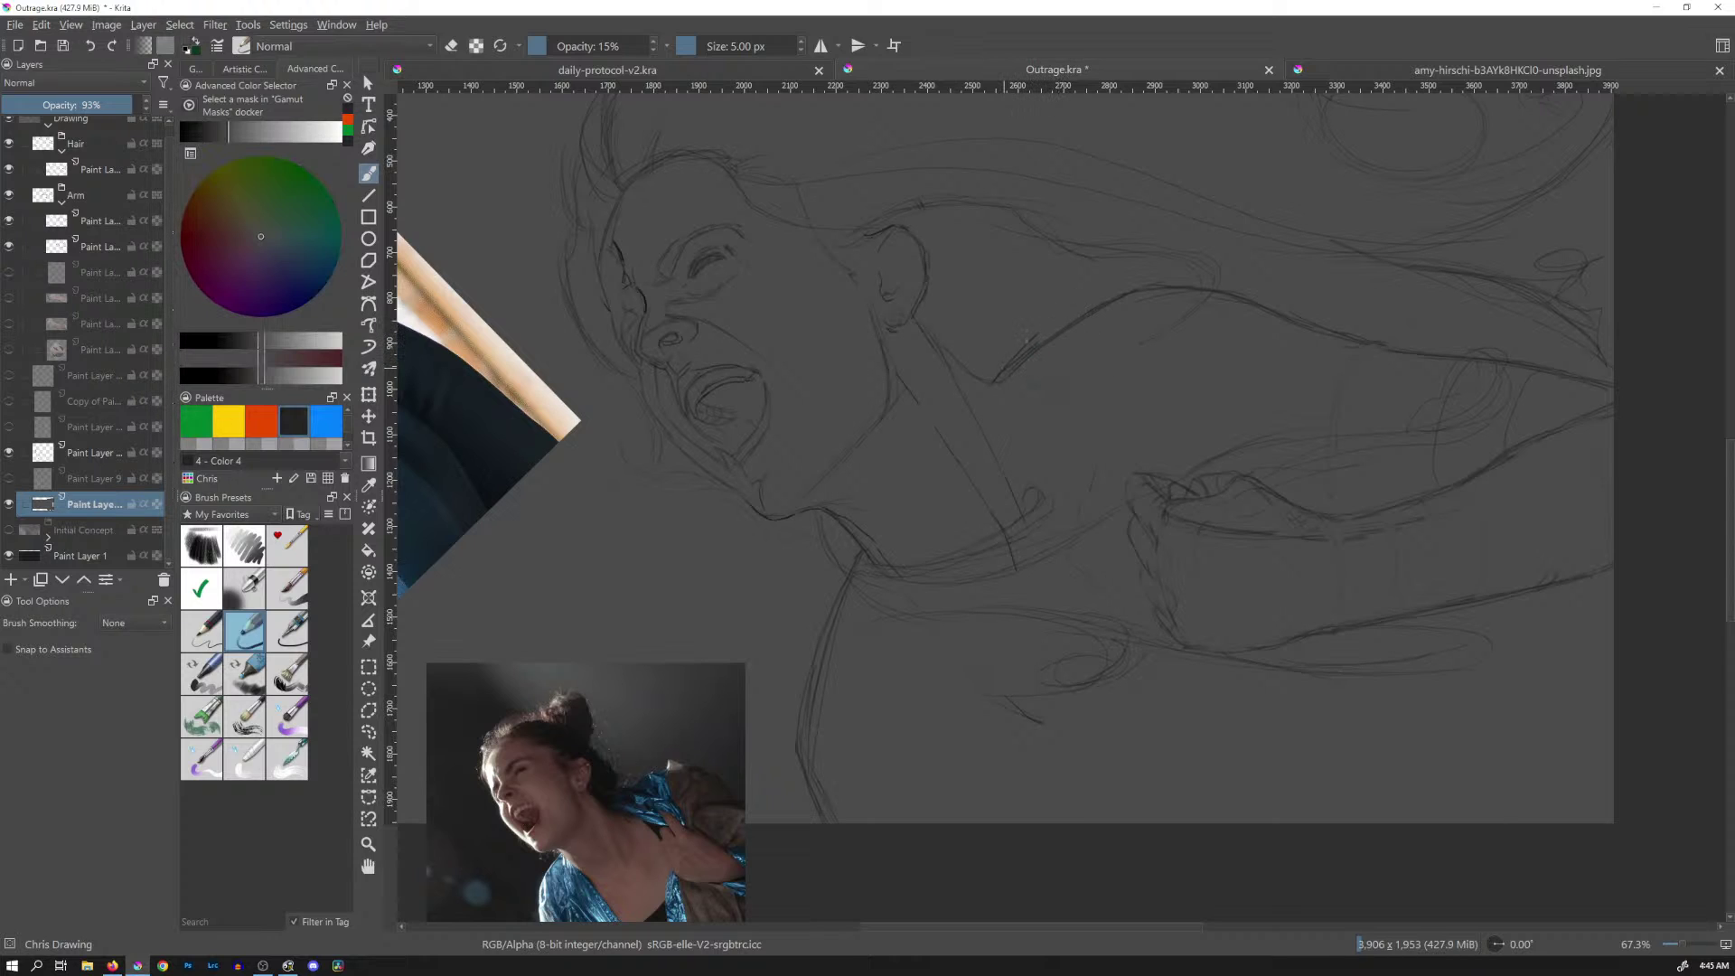
pyautogui.moveTo(1011, 360); pyautogui.dragTo(1041, 336)
pyautogui.moveTo(128, 105); pyautogui.dragTo(170, 116)
pyautogui.keyDown('ctrl'); pyautogui.click(1051, 336); pyautogui.keyUp('ctrl')
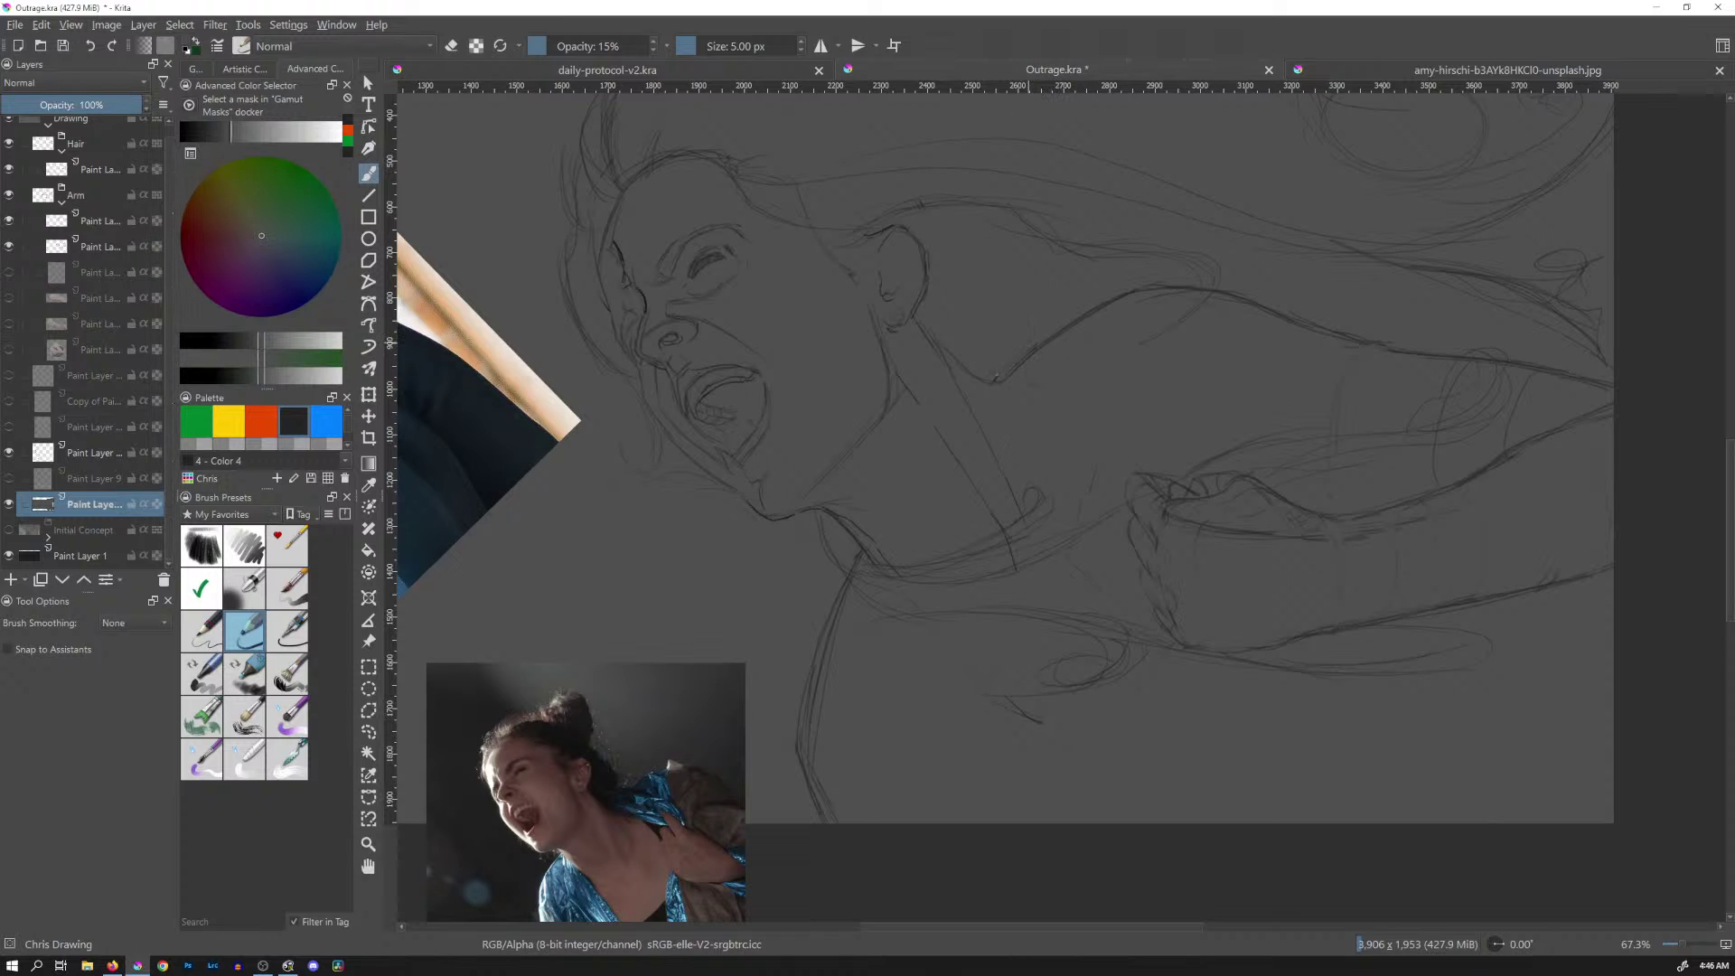
pyautogui.moveTo(1028, 349); pyautogui.dragTo(1017, 360)
pyautogui.moveTo(904, 716); pyautogui.dragTo(915, 716)
# Toggle the visibility of Paint Layer 8 and Paint Layer 11 to check which layer holds the remaining body lines
pyautogui.click(16, 508)
pyautogui.click(15, 508)
pyautogui.click(10, 454)
pyautogui.click(9, 457)
pyautogui.click(10, 456)
pyautogui.click(10, 456)
# On Paint Layer 11, set the eraser to about 42 px and thin the doubled outline of the near shoulder
pyautogui.click(81, 459)
pyautogui.press(']')
pyautogui.press('e')
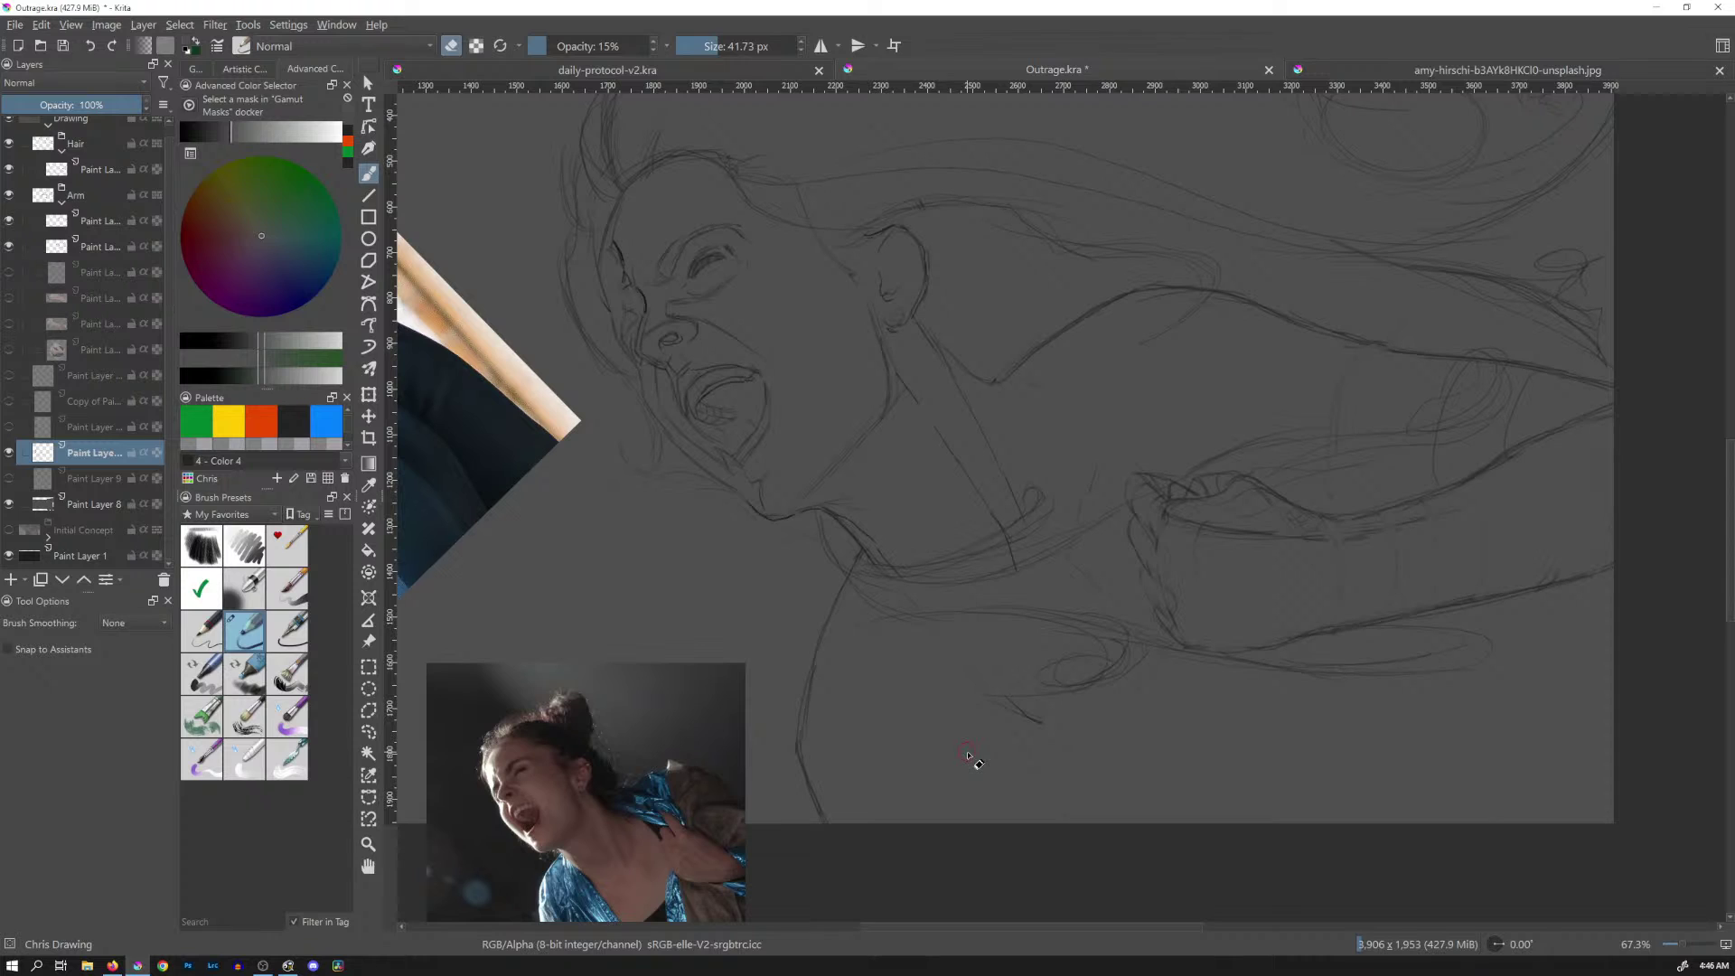
# Switch from erasing to the 5 px brush with a near-black colour and compare the sketch with the blazer photo in canvas-only view
pyautogui.press('e')
pyautogui.moveTo(1013, 567); pyautogui.dragTo(988, 571)
pyautogui.moveTo(1391, 713); pyautogui.dragTo(1228, 642)
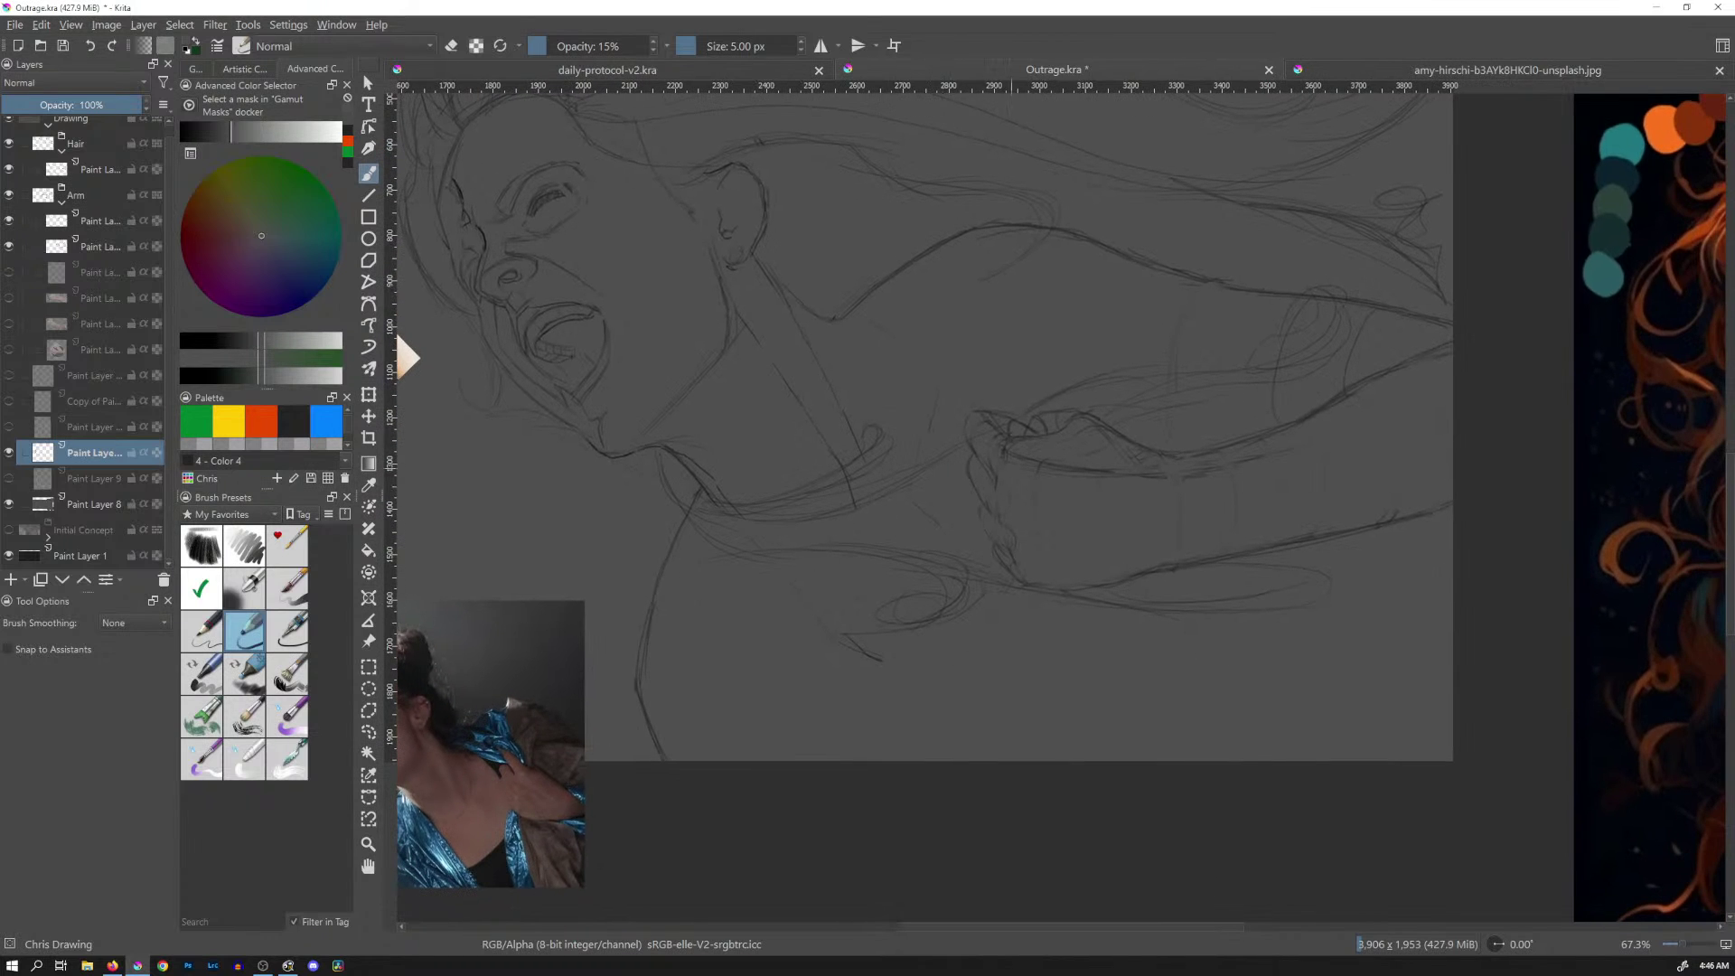
pyautogui.moveTo(823, 499); pyautogui.dragTo(1057, 624)
pyautogui.press('Tab')
pyautogui.moveTo(854, 434); pyautogui.dragTo(1184, 497)
pyautogui.press('Tab')
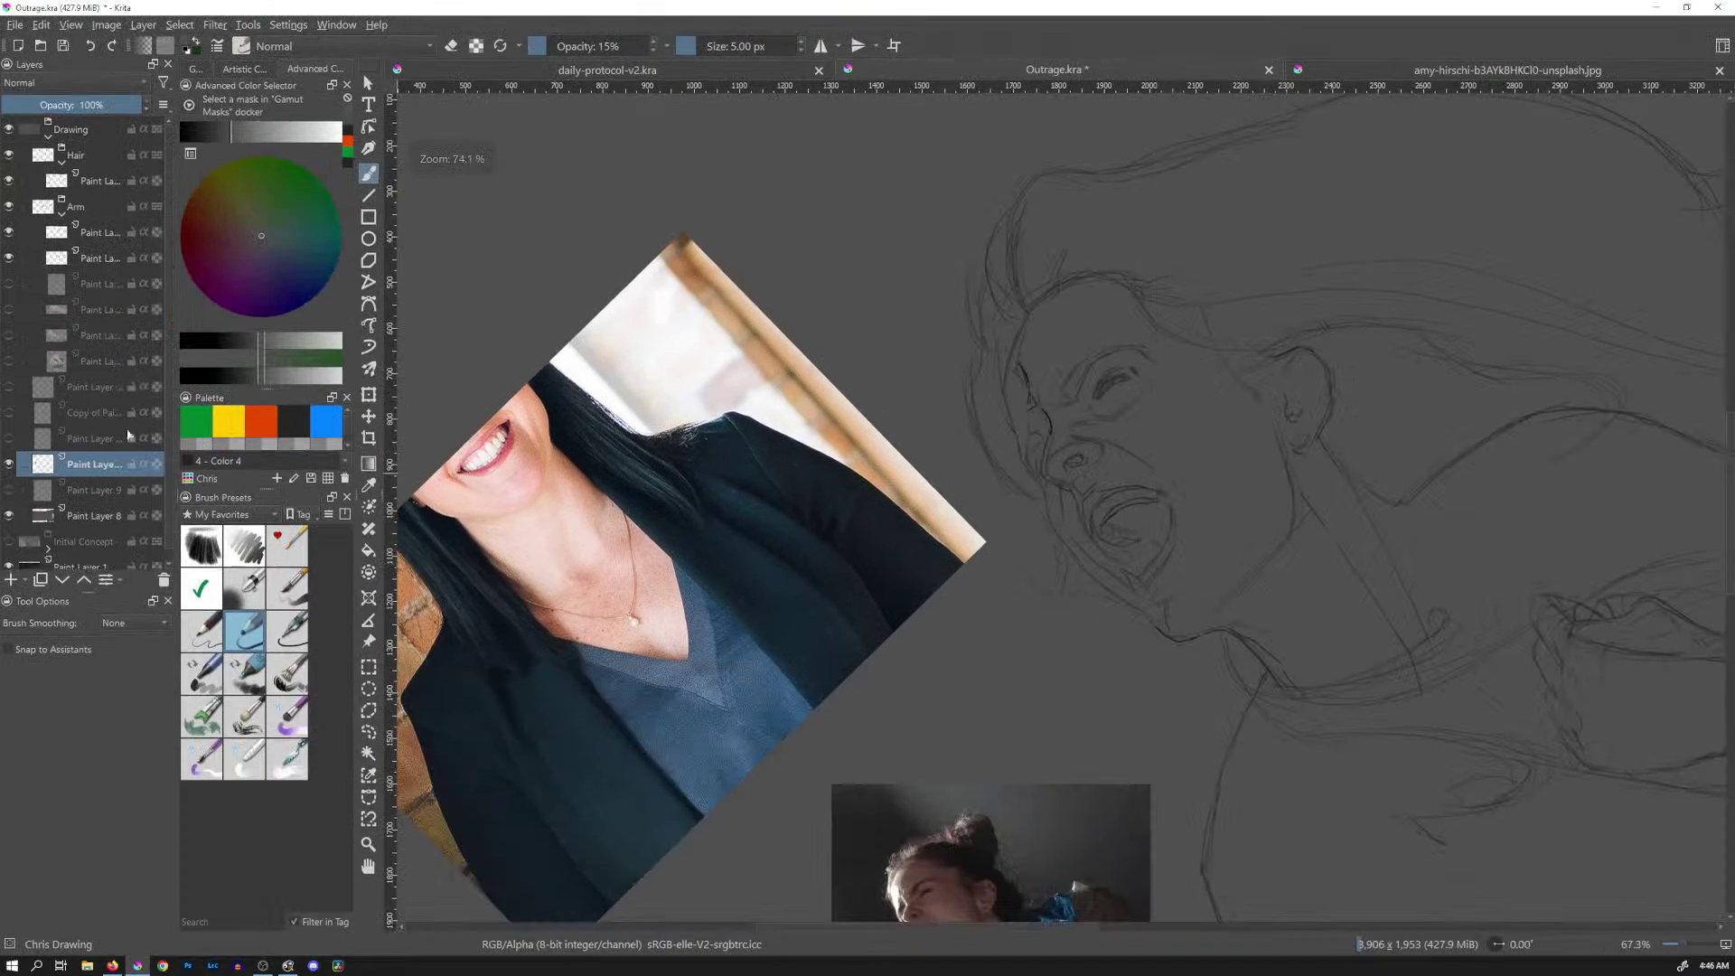
pyautogui.press('Tab')
pyautogui.moveTo(1218, 477)
pyautogui.mouseDown()
pyautogui.moveTo(1166, 476)
pyautogui.moveTo(1208, 506)
pyautogui.mouseUp()
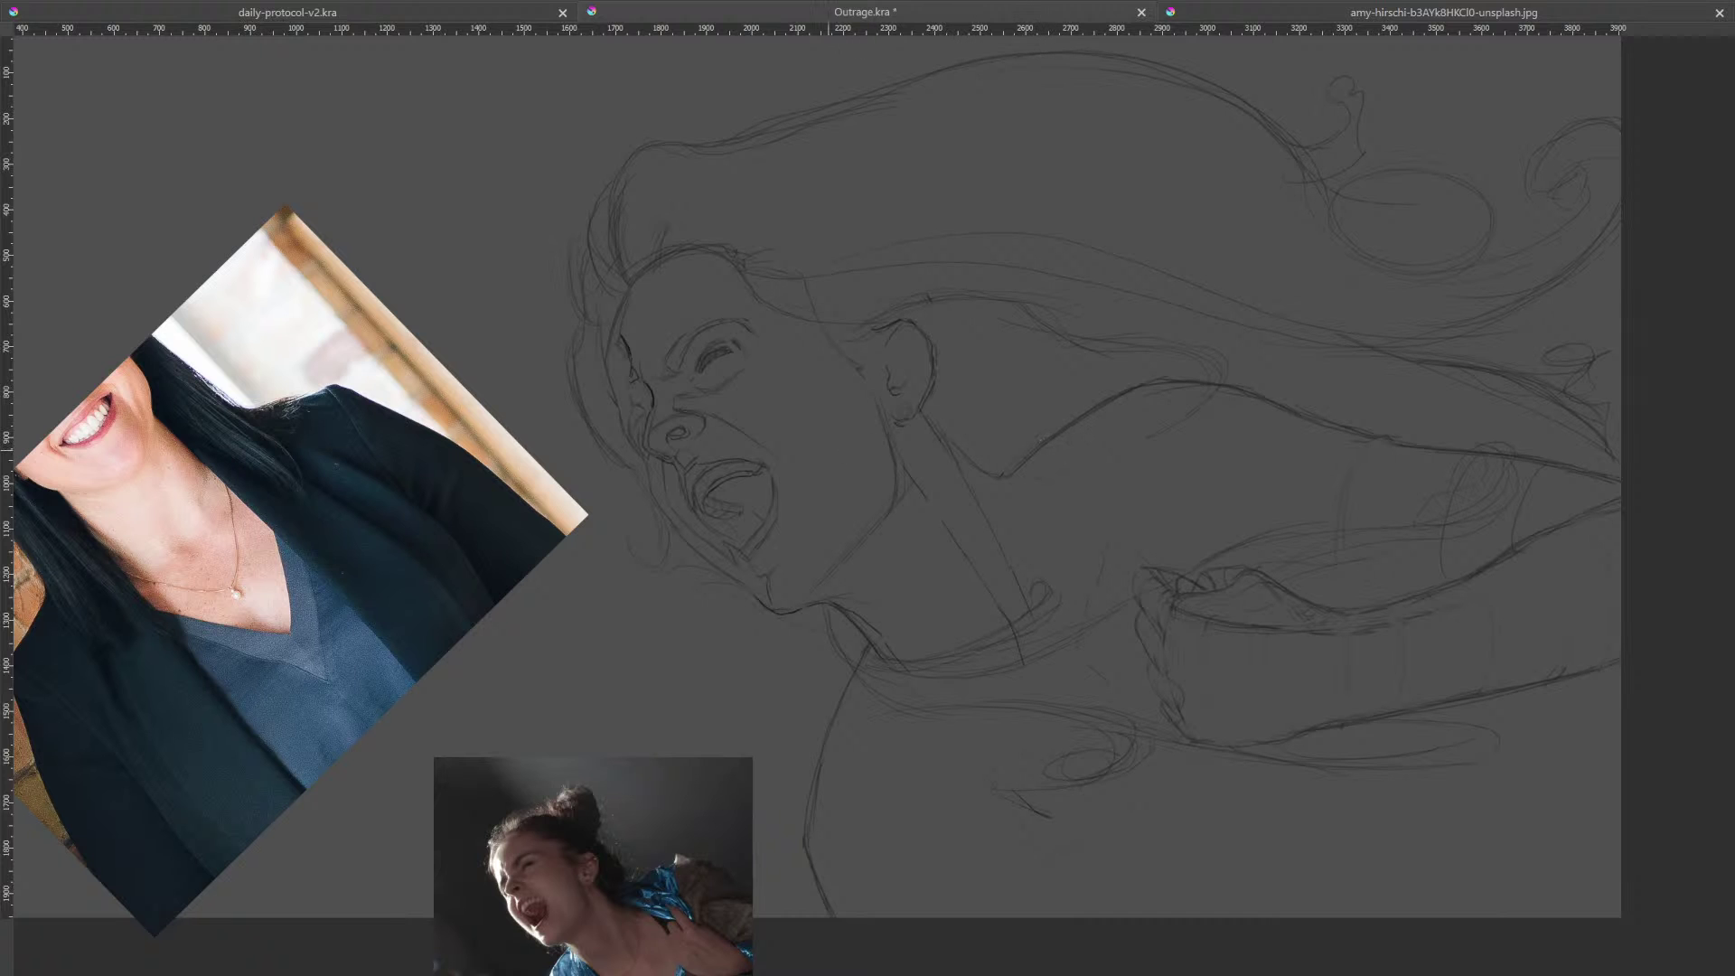
pyautogui.press('Tab')
pyautogui.click(318, 442)
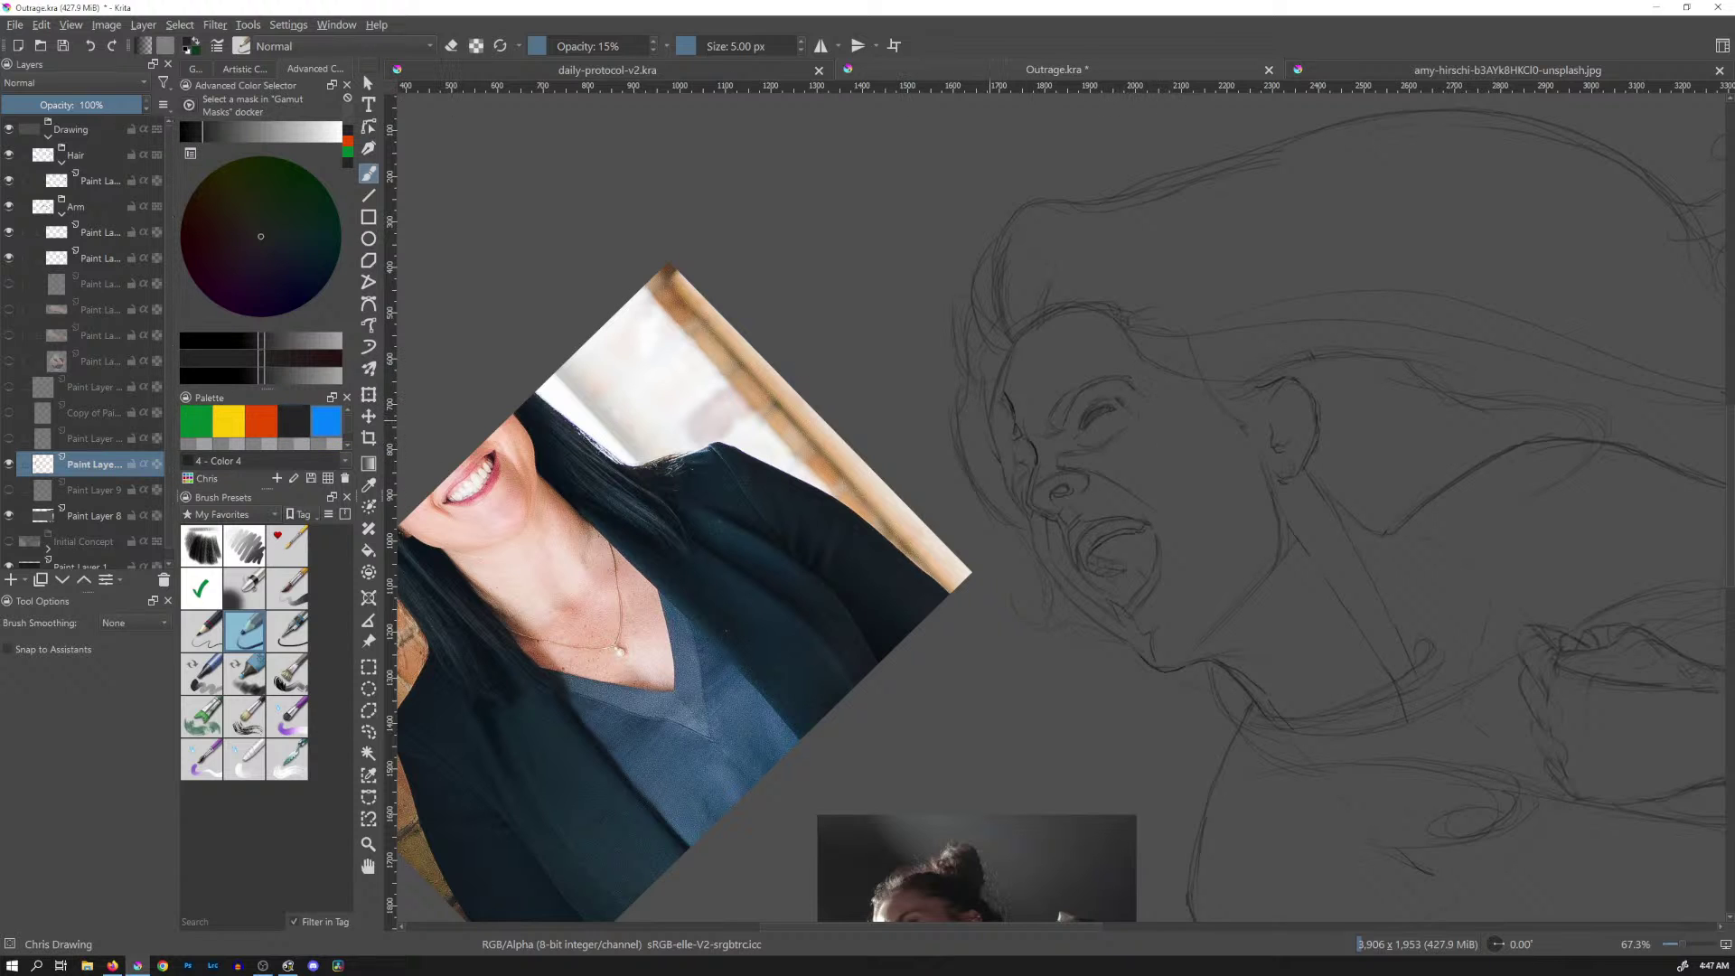
pyautogui.press('Tab')
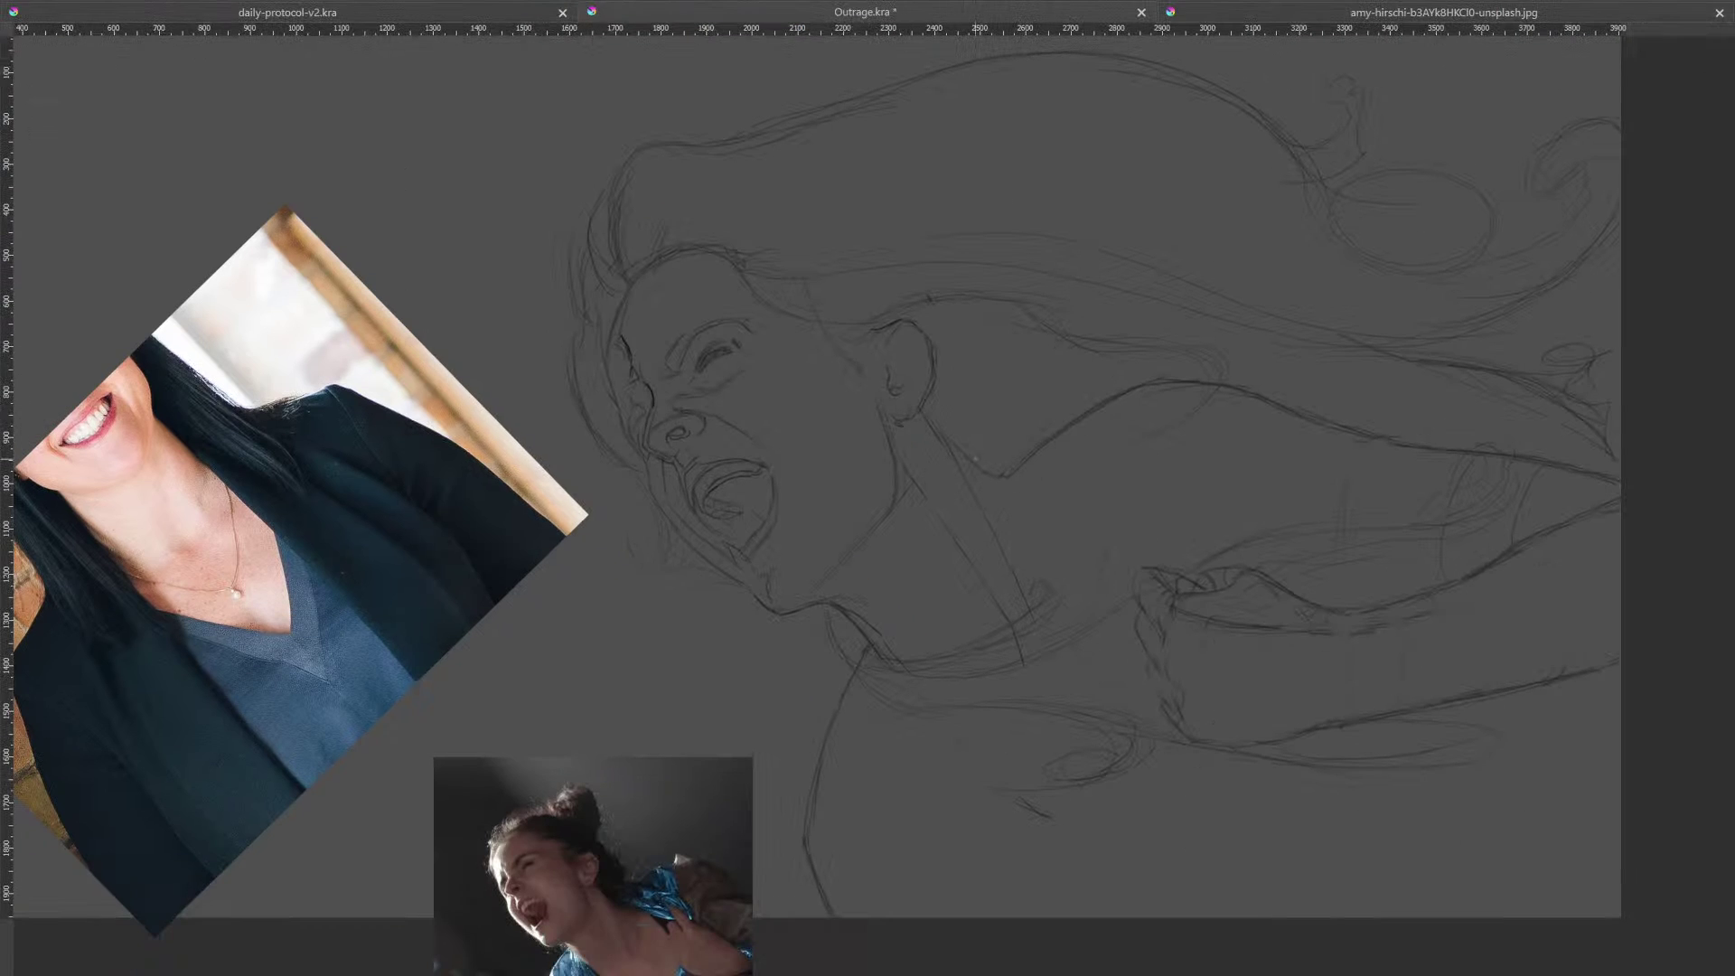
pyautogui.moveTo(1140, 574); pyautogui.dragTo(1096, 434)
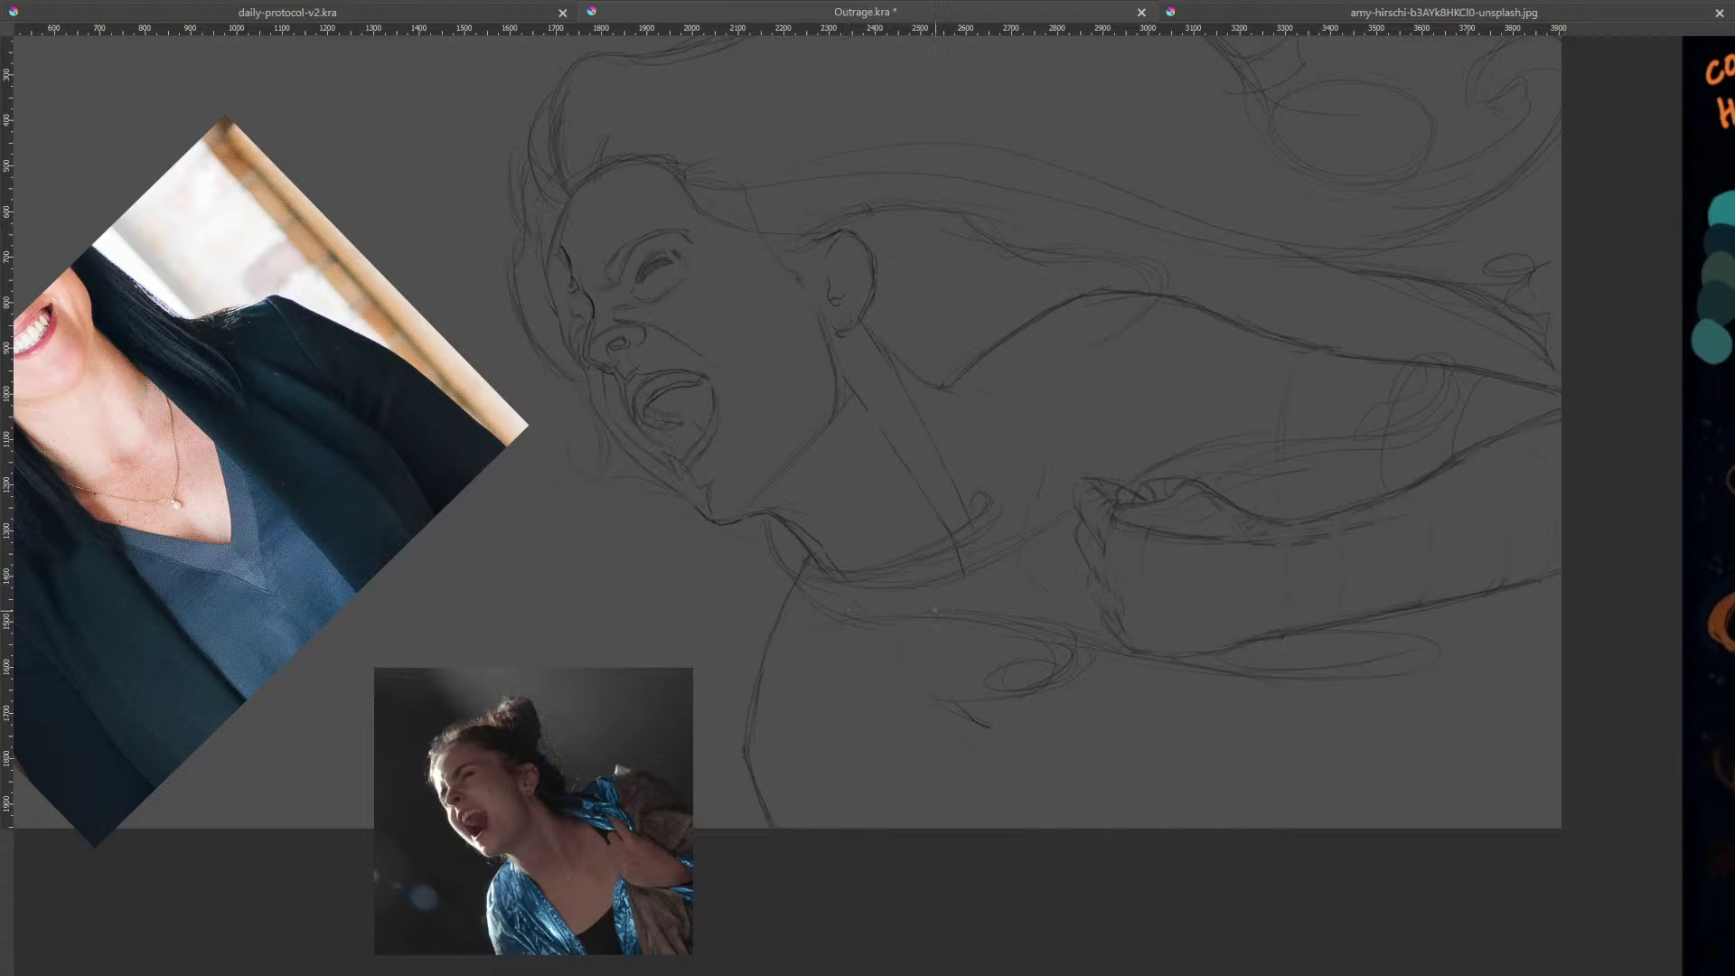
pyautogui.moveTo(1059, 612)
pyautogui.mouseDown()
pyautogui.moveTo(1155, 465)
pyautogui.moveTo(1199, 465)
pyautogui.mouseUp()
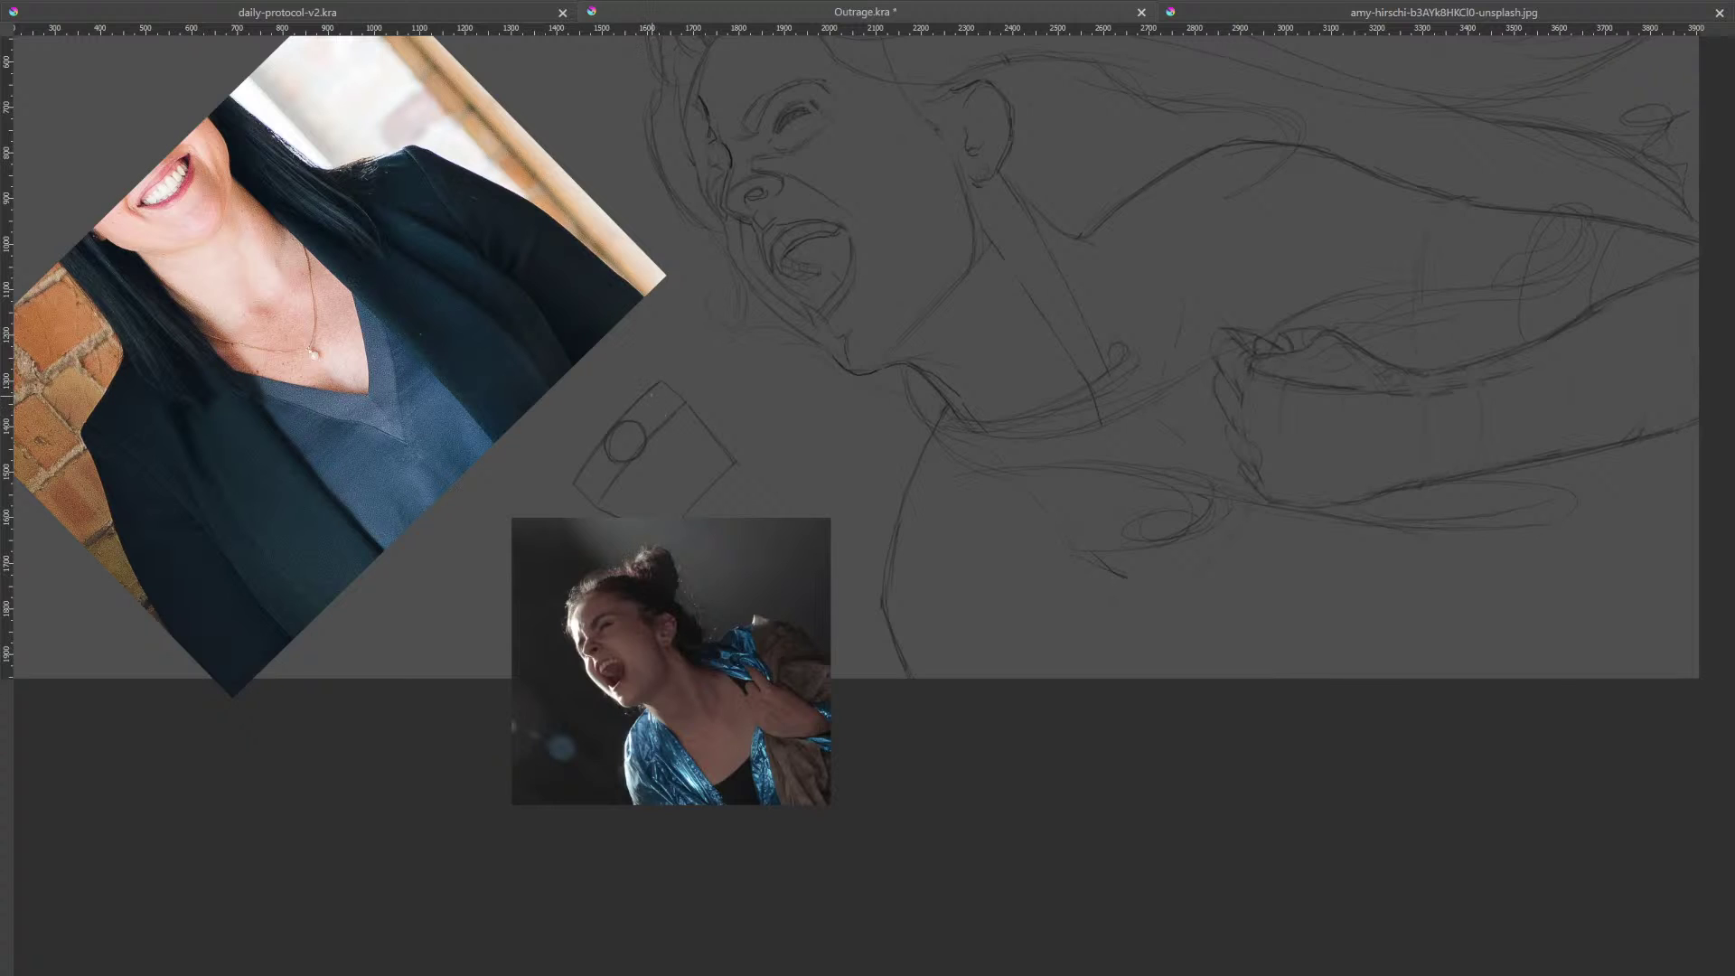
pyautogui.moveTo(669, 425); pyautogui.dragTo(695, 456)
pyautogui.hotkey('ctrl', 'z')
pyautogui.hotkey('ctrl', 'z')
pyautogui.hotkey('ctrl', 'z')
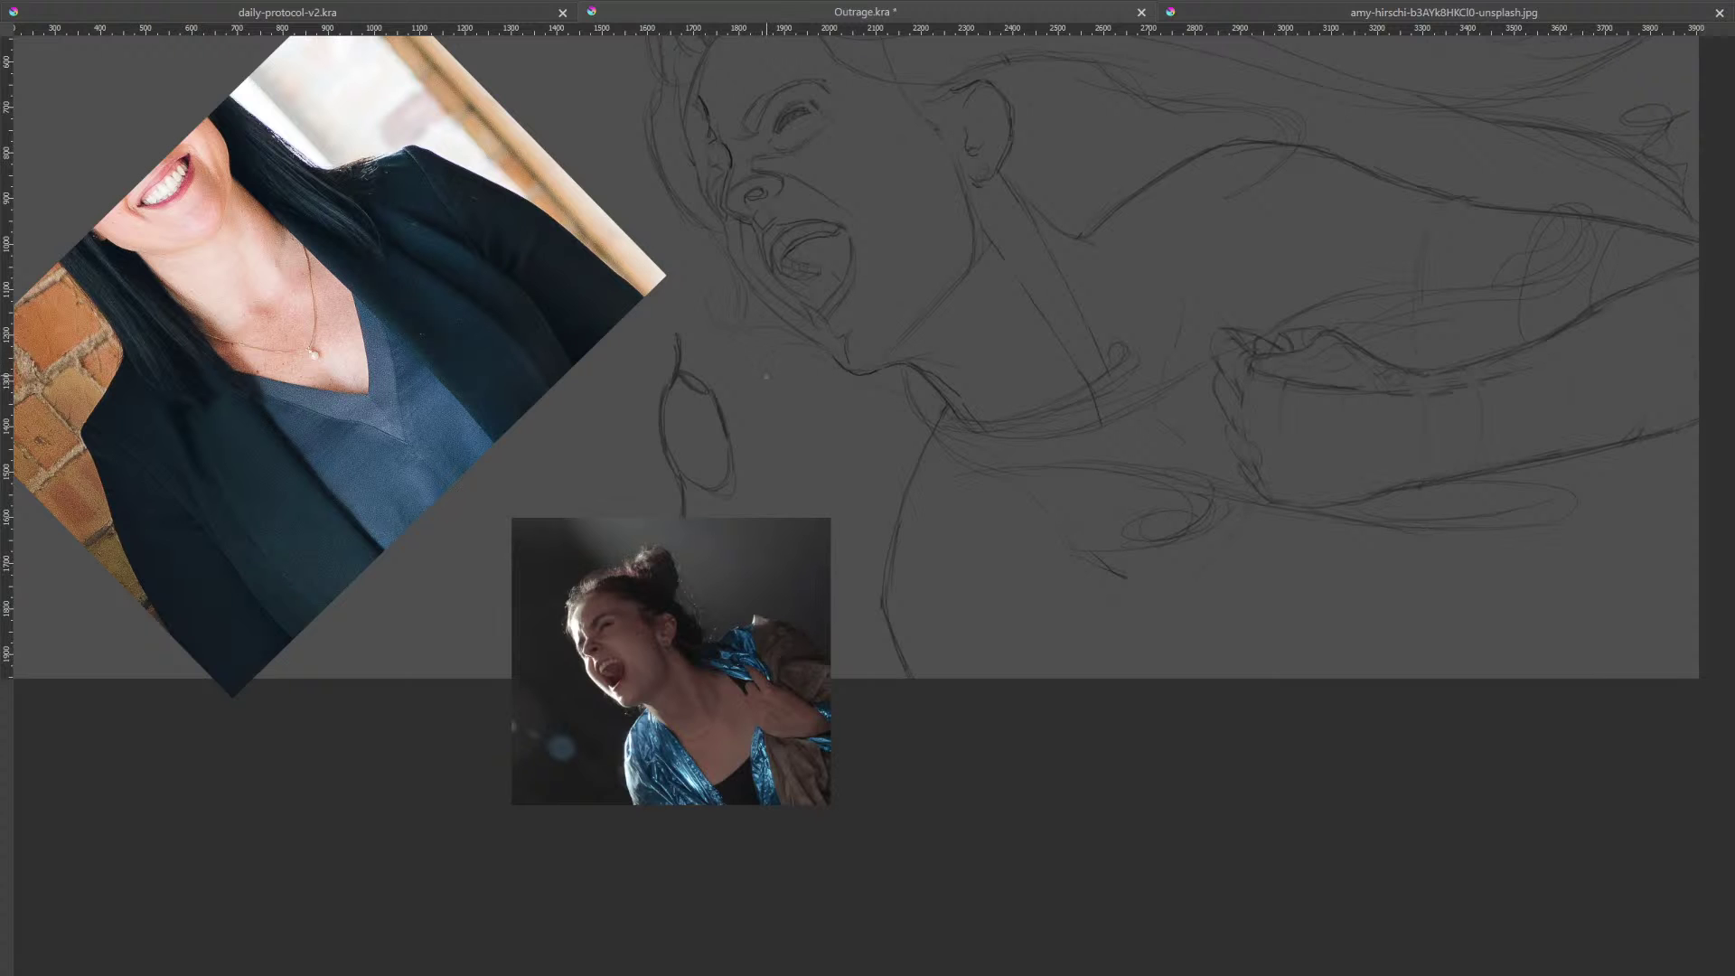
pyautogui.scroll(3, 794, 375)
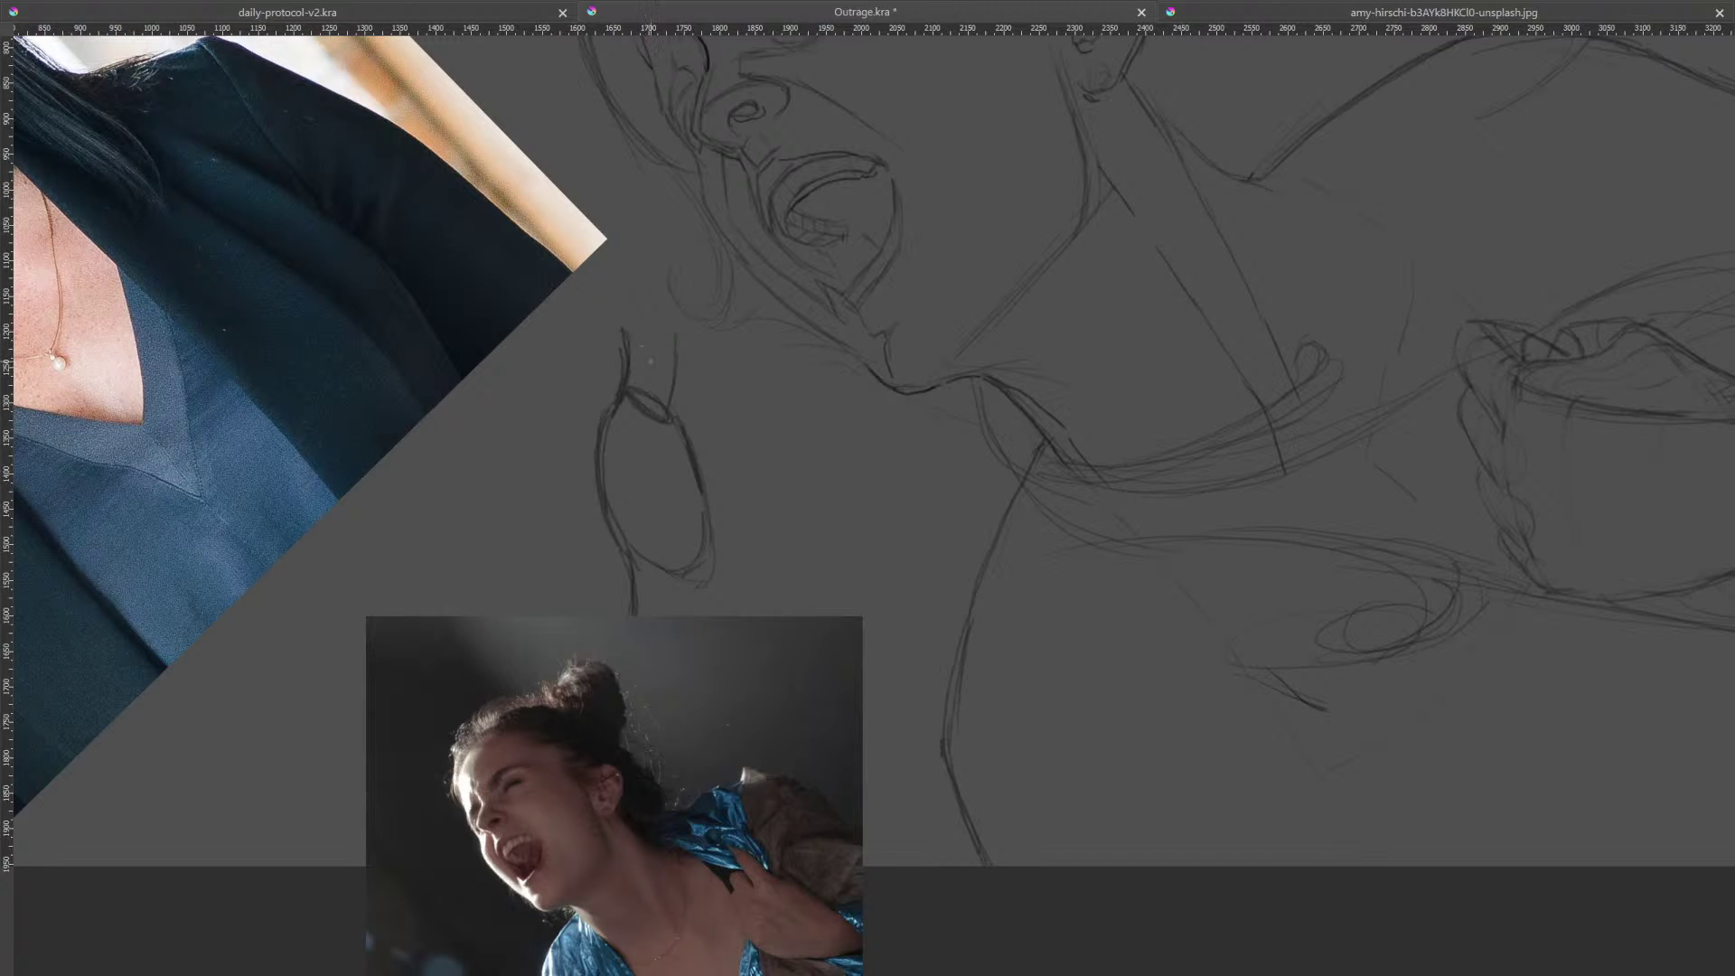
pyautogui.moveTo(693, 307)
pyautogui.mouseDown()
pyautogui.moveTo(692, 365)
pyautogui.moveTo(632, 381)
pyautogui.mouseUp()
pyautogui.hotkey('ctrl', 'z')
pyautogui.hotkey('ctrl', 'z')
pyautogui.hotkey('ctrl', 'z')
pyautogui.hotkey('ctrl', 'z')
pyautogui.hotkey('ctrl', 'z')
pyautogui.hotkey('ctrl', 'z')
pyautogui.hotkey('ctrl', 'z')
pyautogui.hotkey('ctrl', 'z')
pyautogui.hotkey('ctrl', 'z')
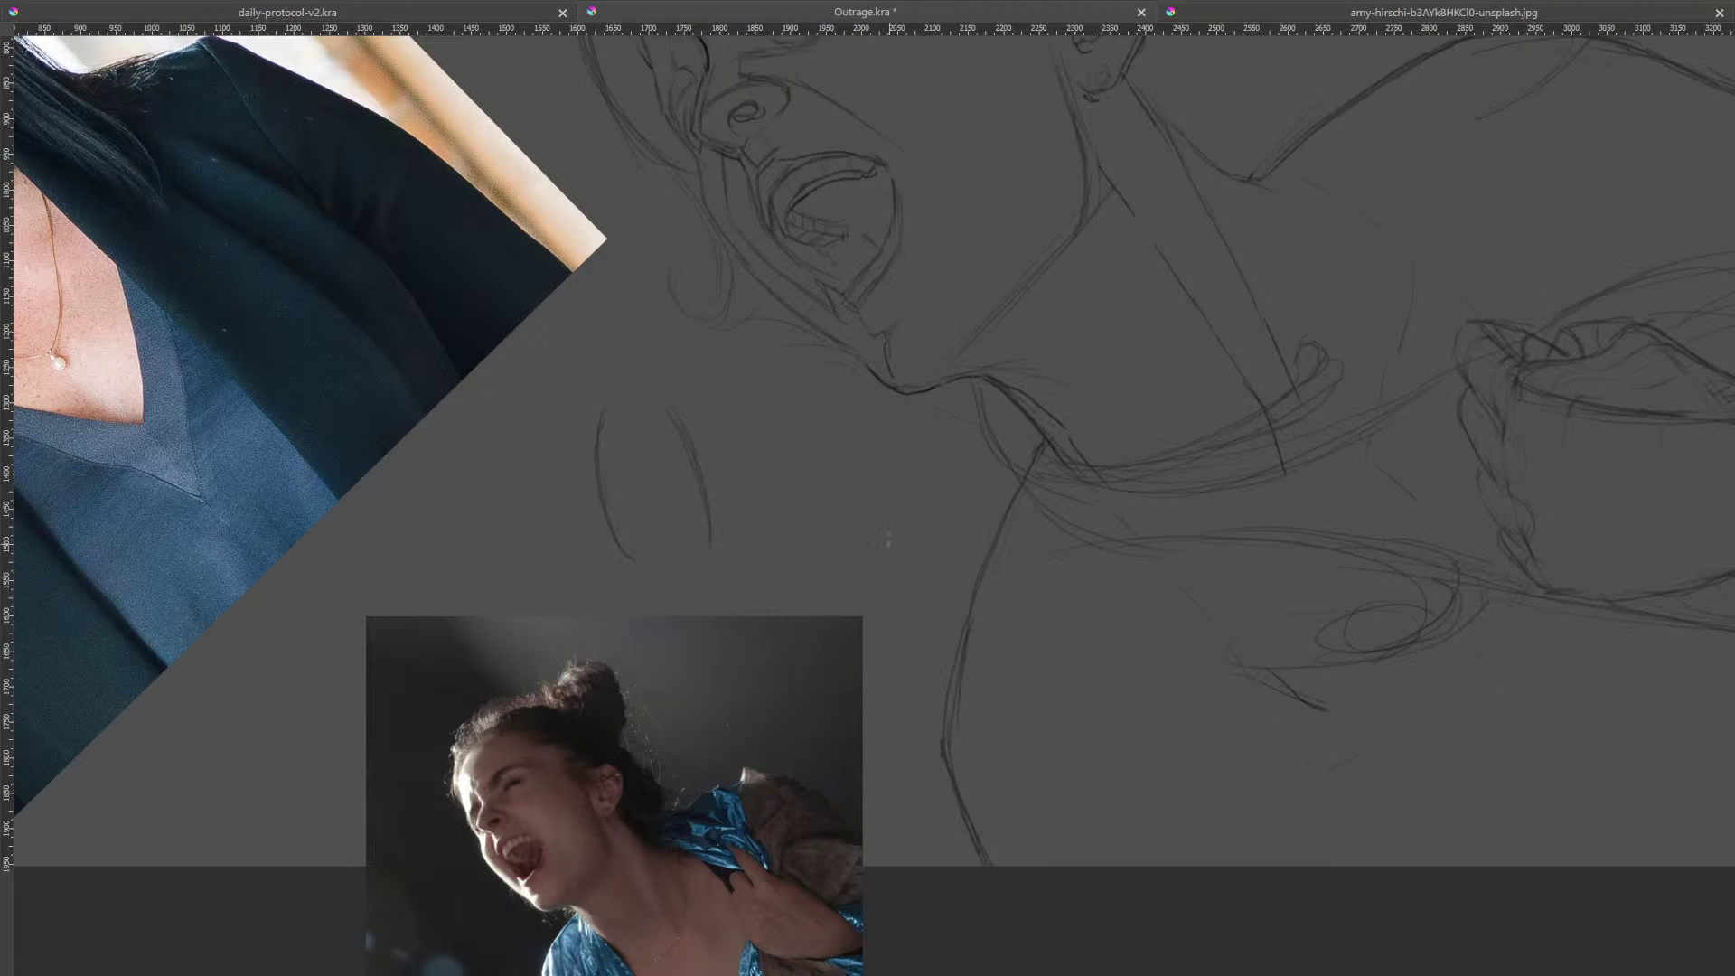
pyautogui.hotkey('ctrl', 'z')
pyautogui.hotkey('ctrl', 'z')
# Sketch the far edge of the blazer as a diagonal line from the back of the neck across the fist and forearm
pyautogui.moveTo(1290, 425); pyautogui.dragTo(982, 483)
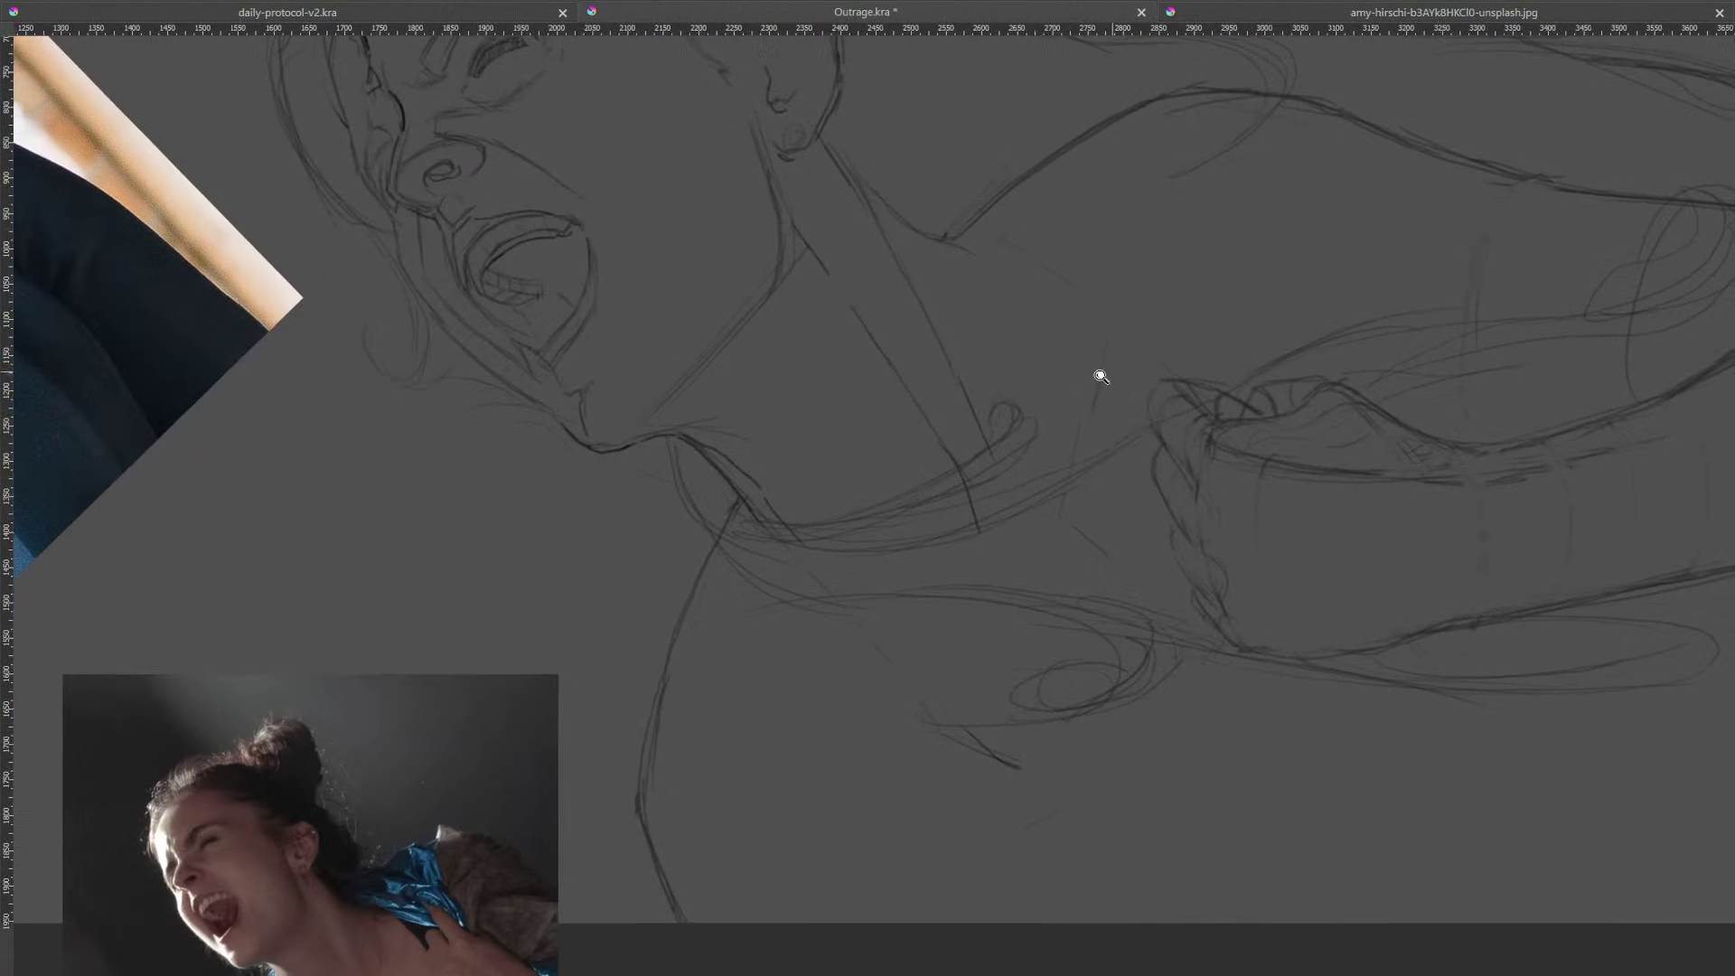
pyautogui.moveTo(1103, 374); pyautogui.dragTo(1087, 401)
pyautogui.moveTo(1157, 290); pyautogui.dragTo(1099, 329)
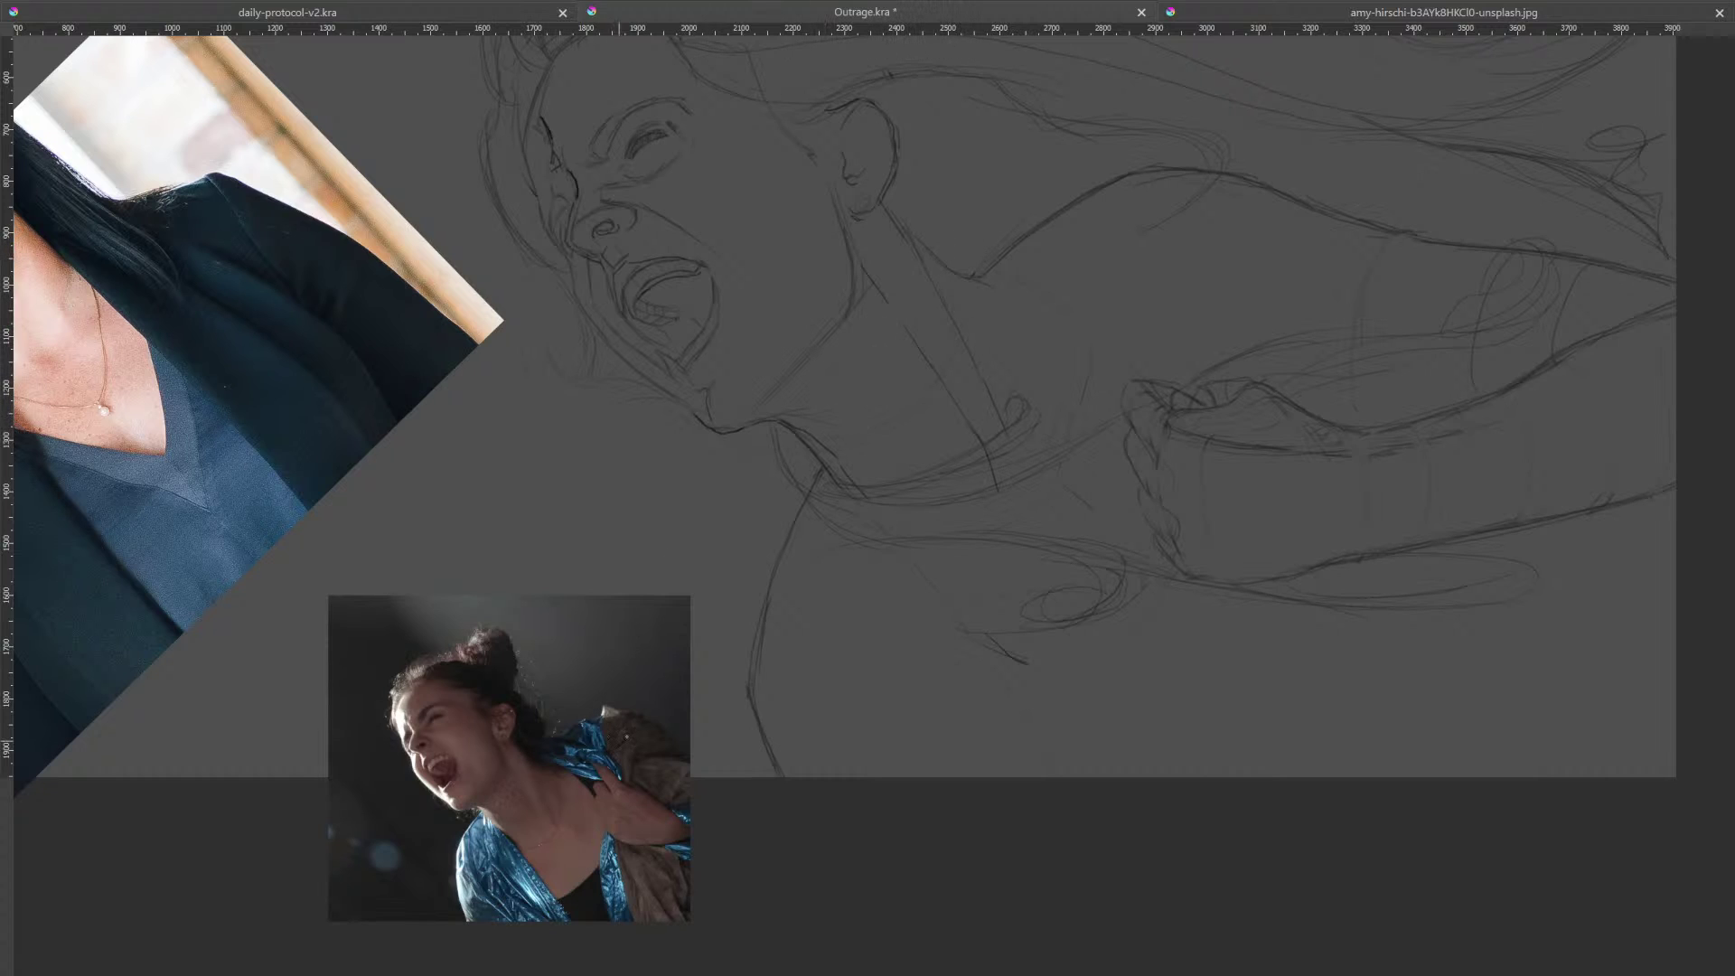
pyautogui.moveTo(684, 756); pyautogui.dragTo(701, 730)
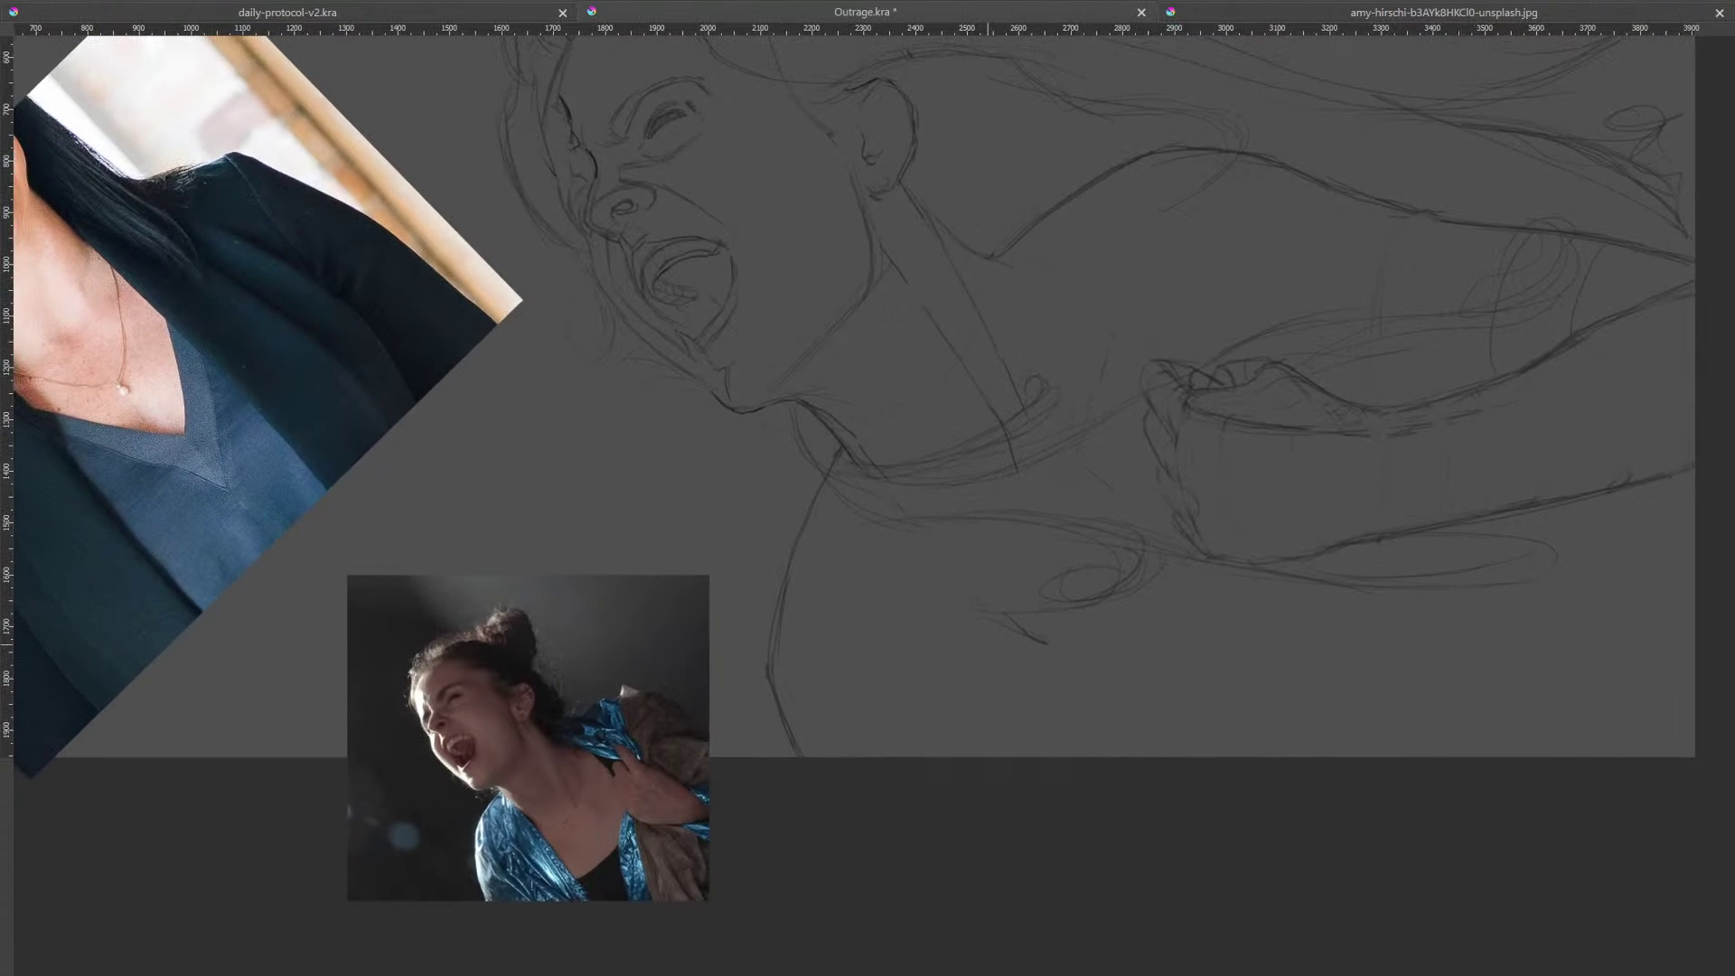
pyautogui.moveTo(1265, 510)
pyautogui.mouseDown()
pyautogui.moveTo(1220, 508)
pyautogui.moveTo(1269, 534)
pyautogui.mouseUp()
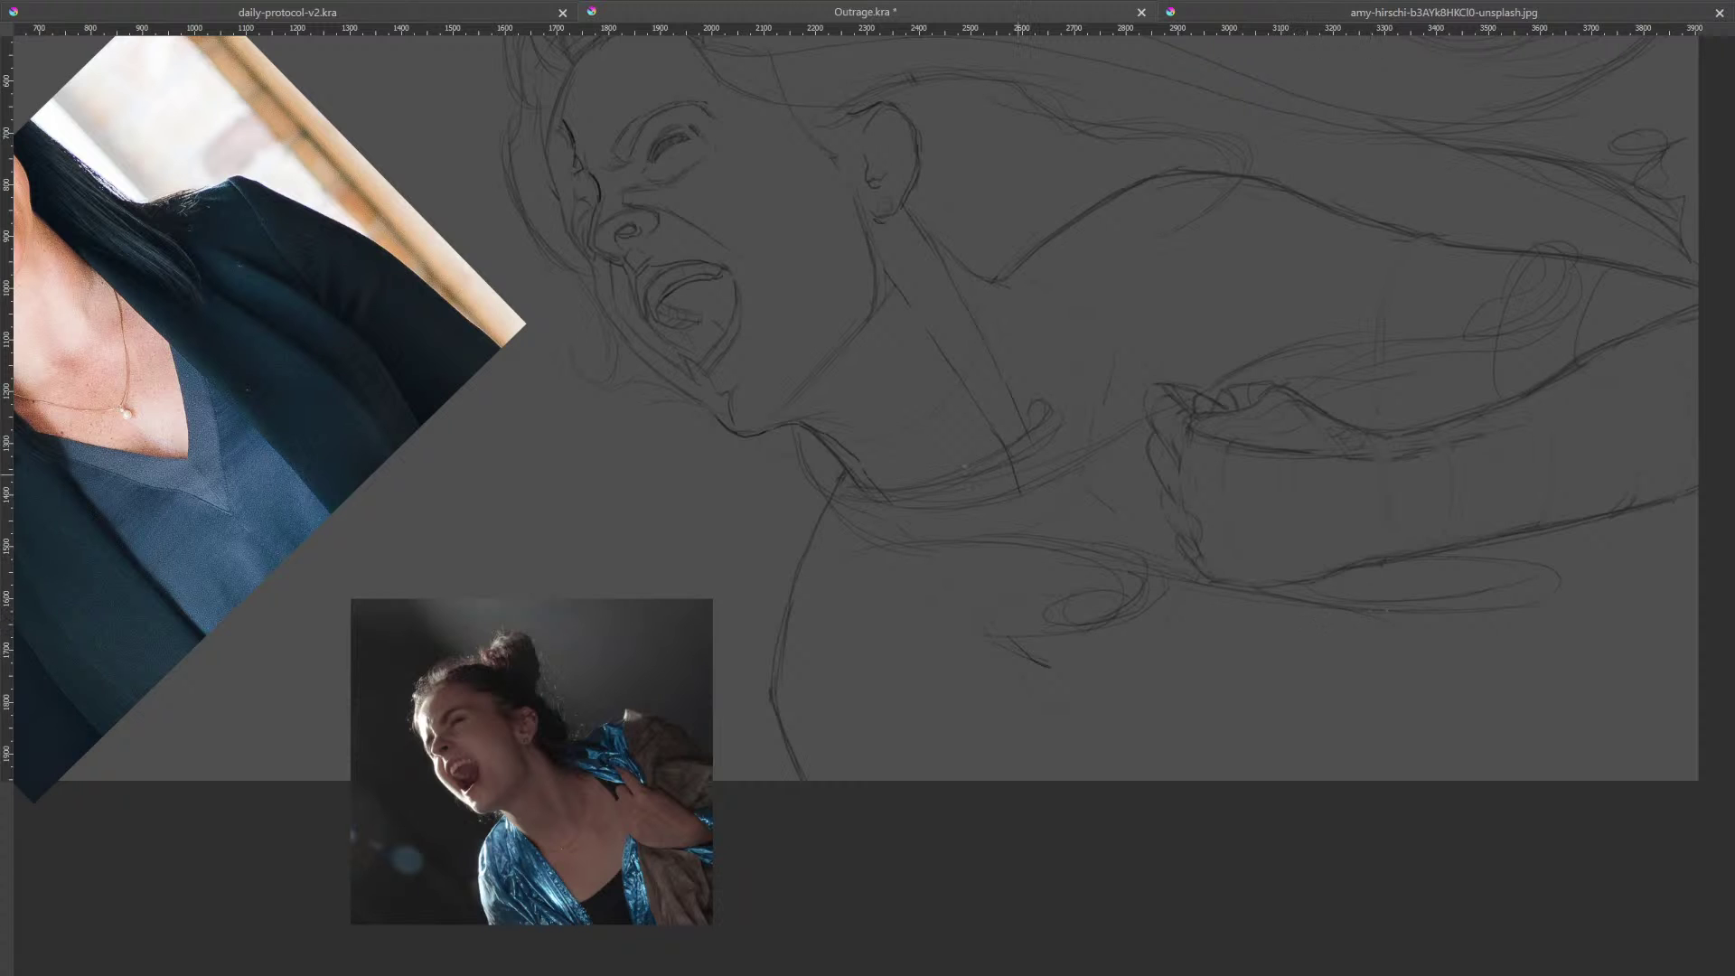
pyautogui.moveTo(1166, 480); pyautogui.dragTo(918, 318)
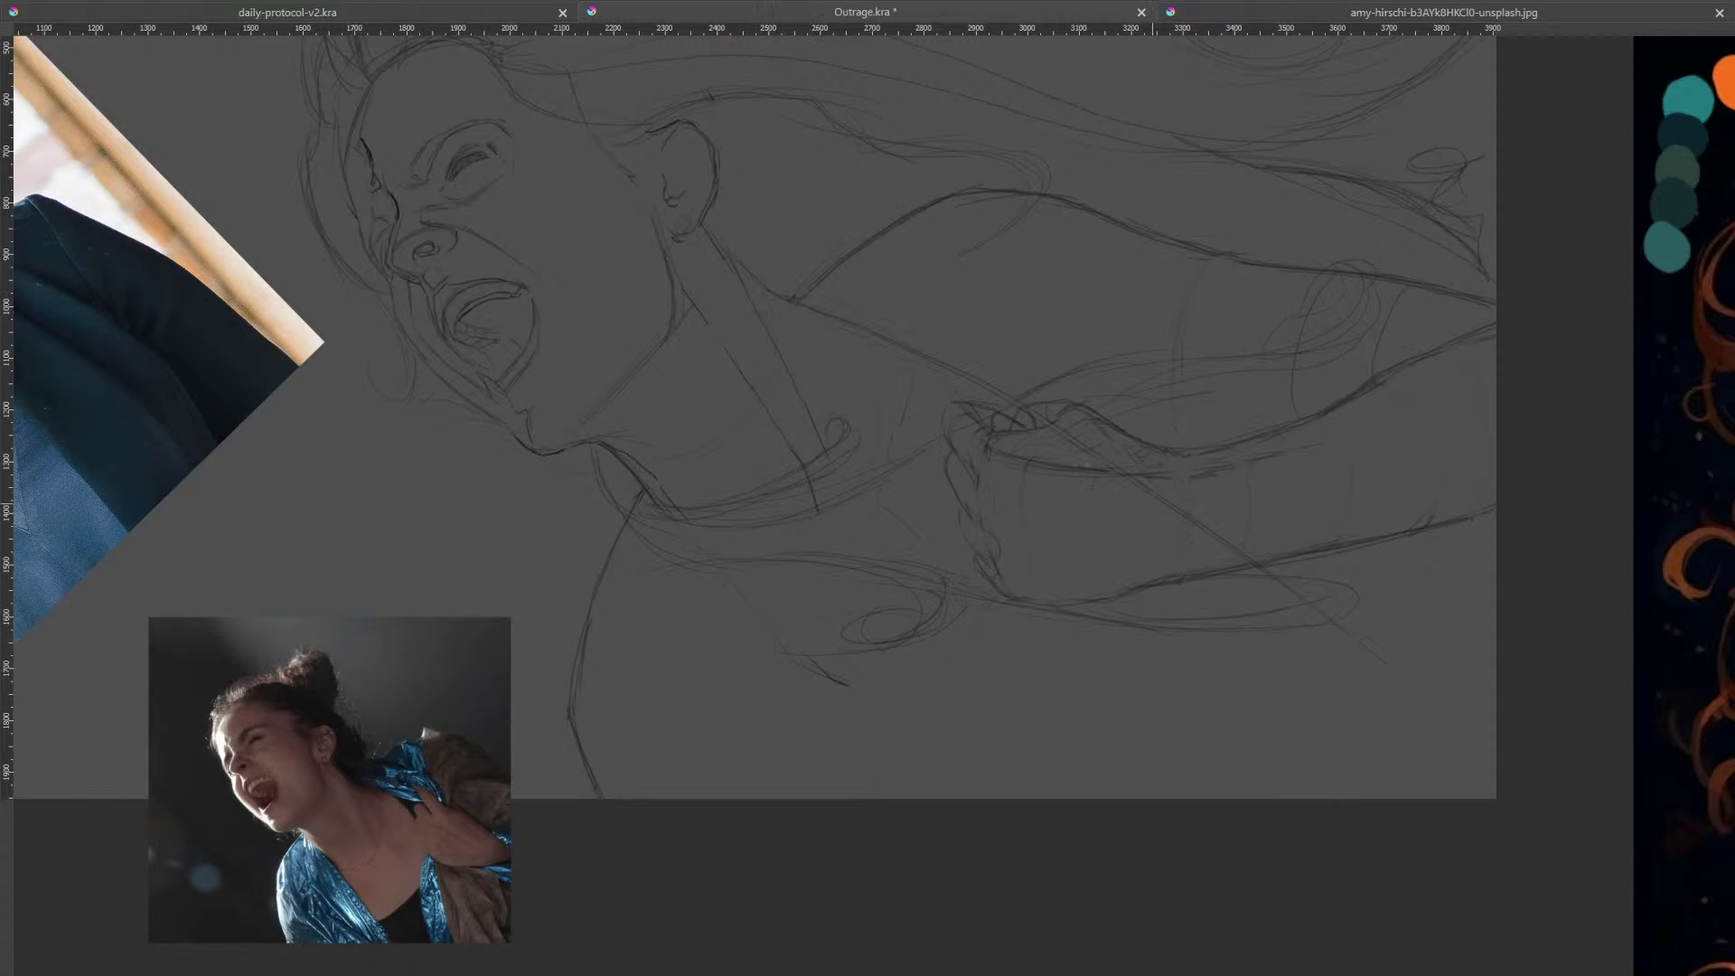
# Draw the near lapel line from the base of the neck to the canvas's lower edge and undo the trial circle around the head
pyautogui.scroll(-6, 1147, 313)
pyautogui.scroll(3, 1120, 425)
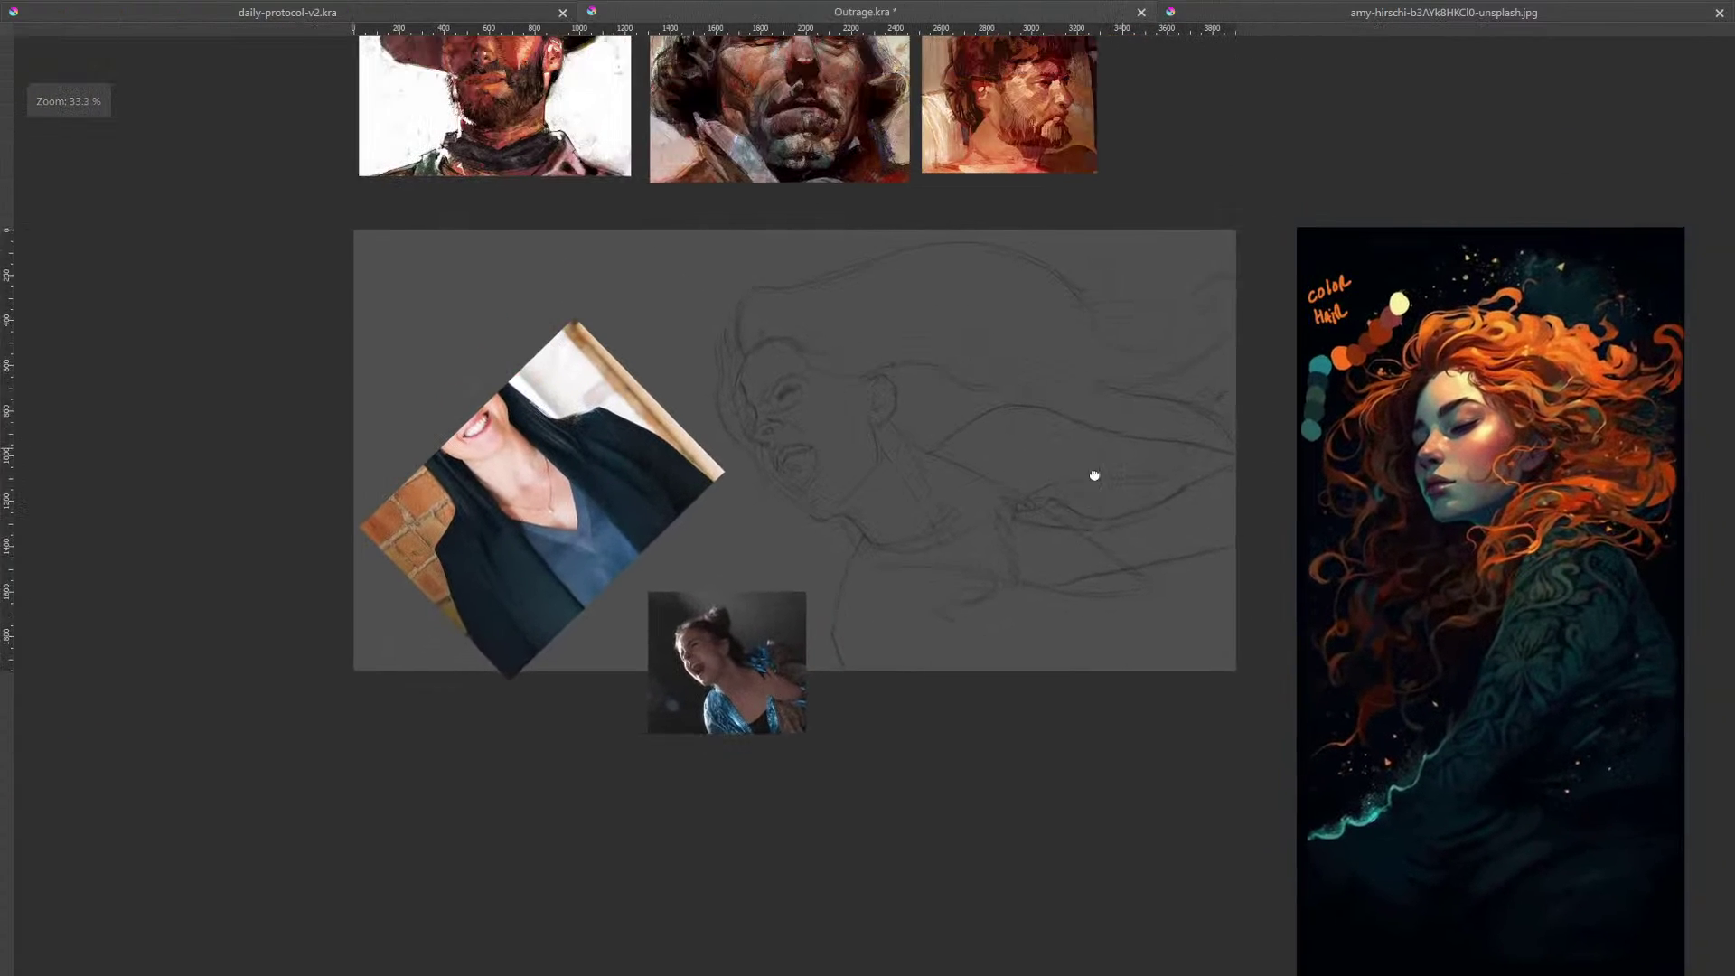
pyautogui.moveTo(1104, 468); pyautogui.dragTo(1070, 495)
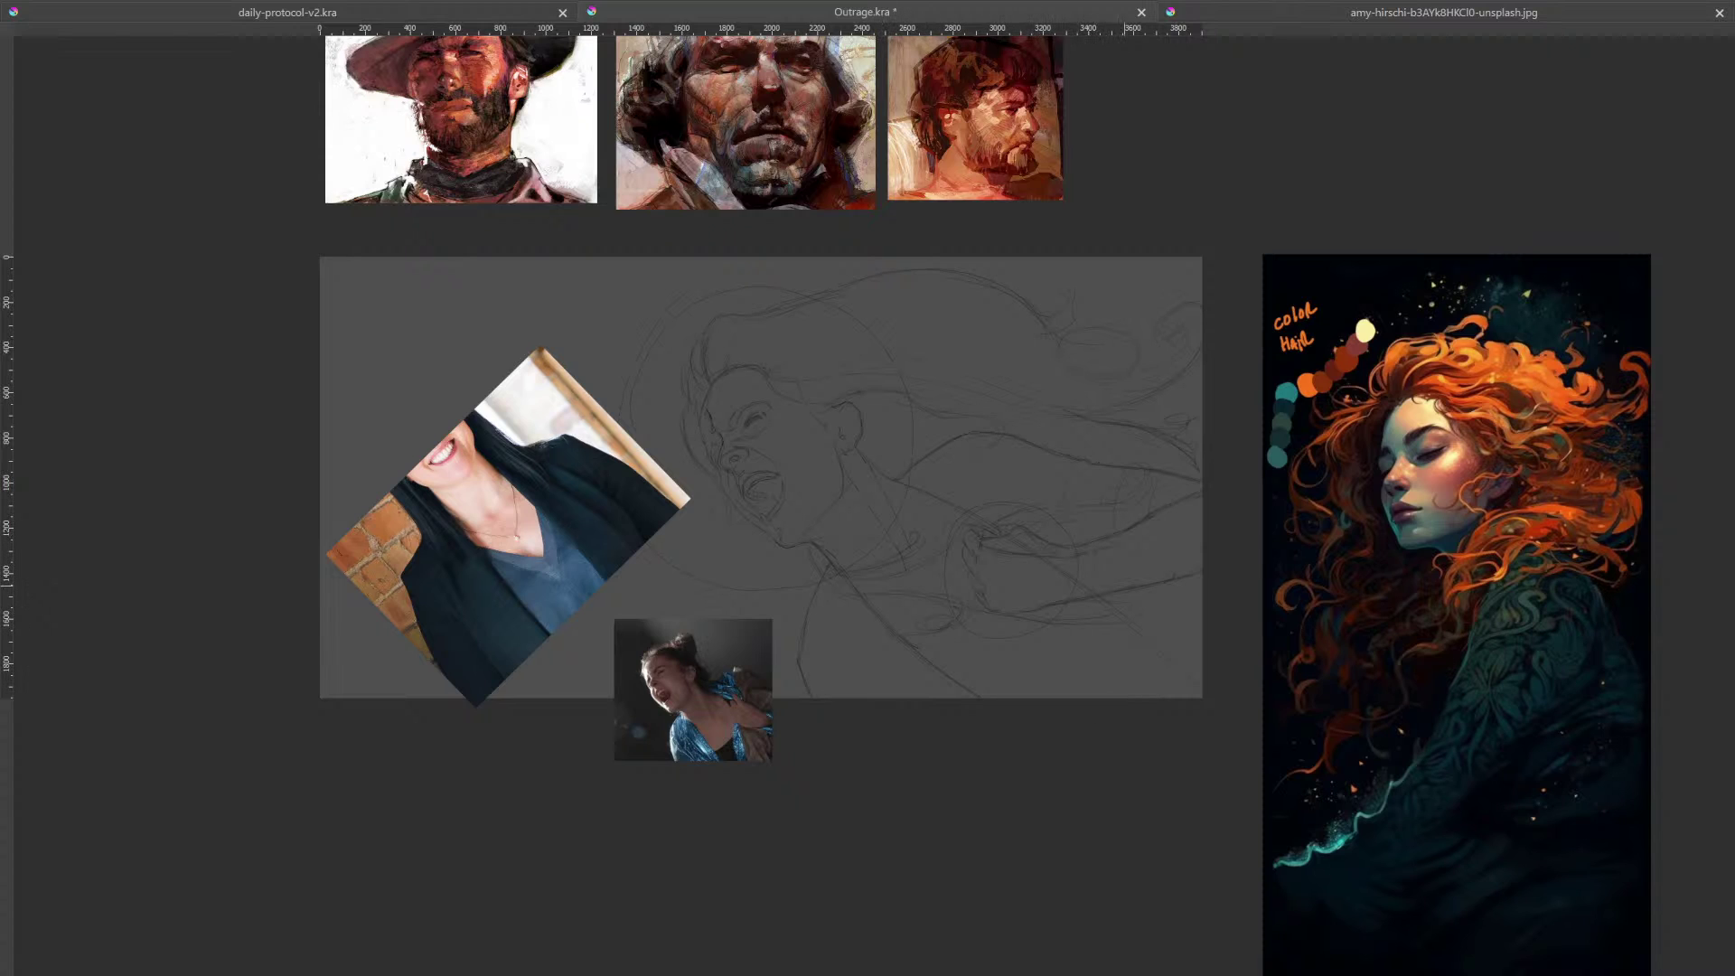
pyautogui.hotkey('ctrl', 'z')
pyautogui.hotkey('ctrl', 'z')
pyautogui.scroll(4, 991, 542)
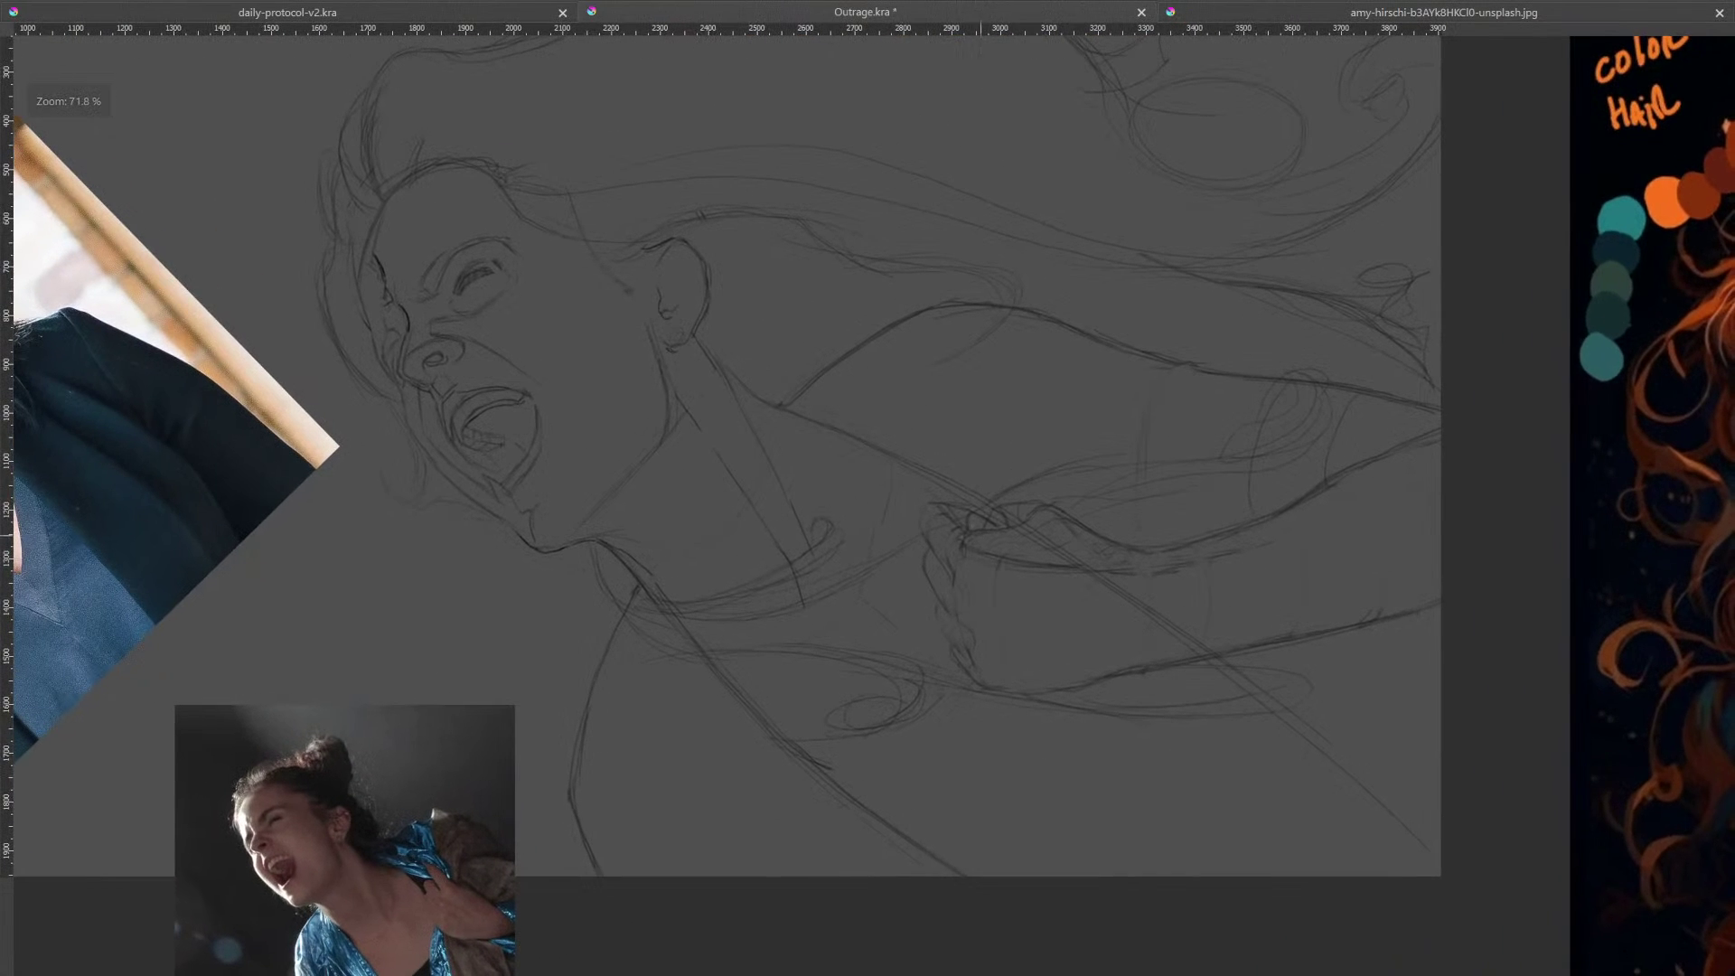
pyautogui.moveTo(1049, 446); pyautogui.dragTo(1203, 383)
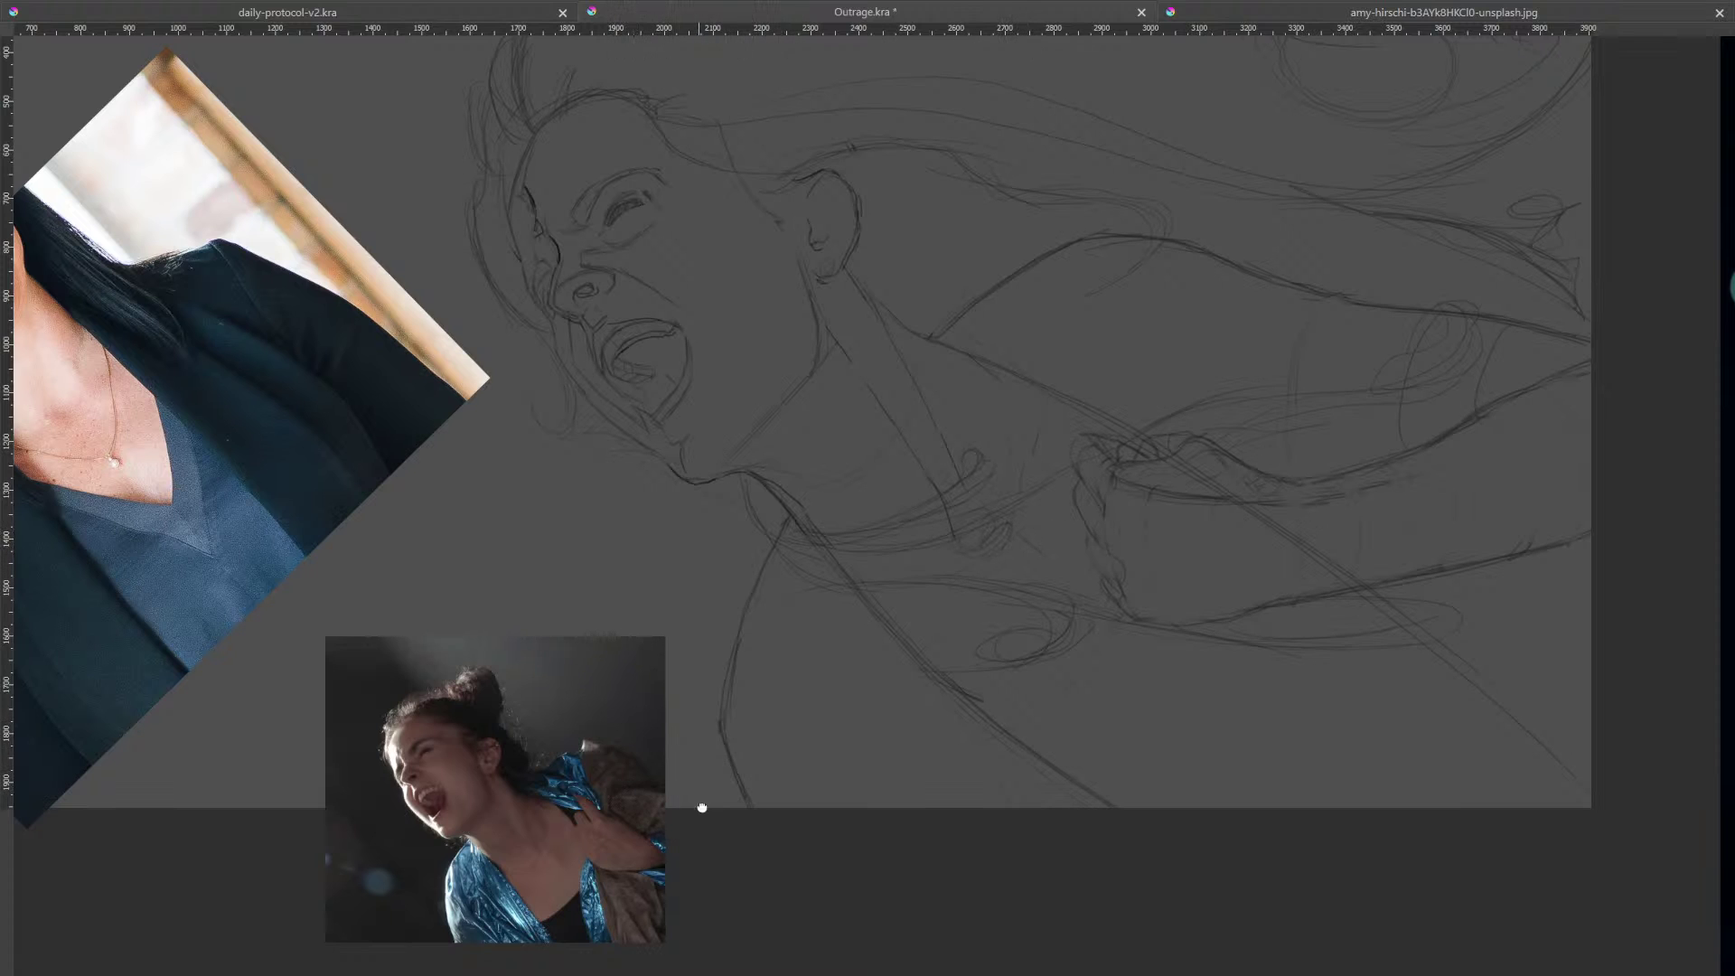
# Show the Initial Concept group and lower the opacity of Paint Layer 8 to 90%
pyautogui.moveTo(697, 815); pyautogui.dragTo(752, 689)
pyautogui.moveTo(632, 747); pyautogui.dragTo(674, 657)
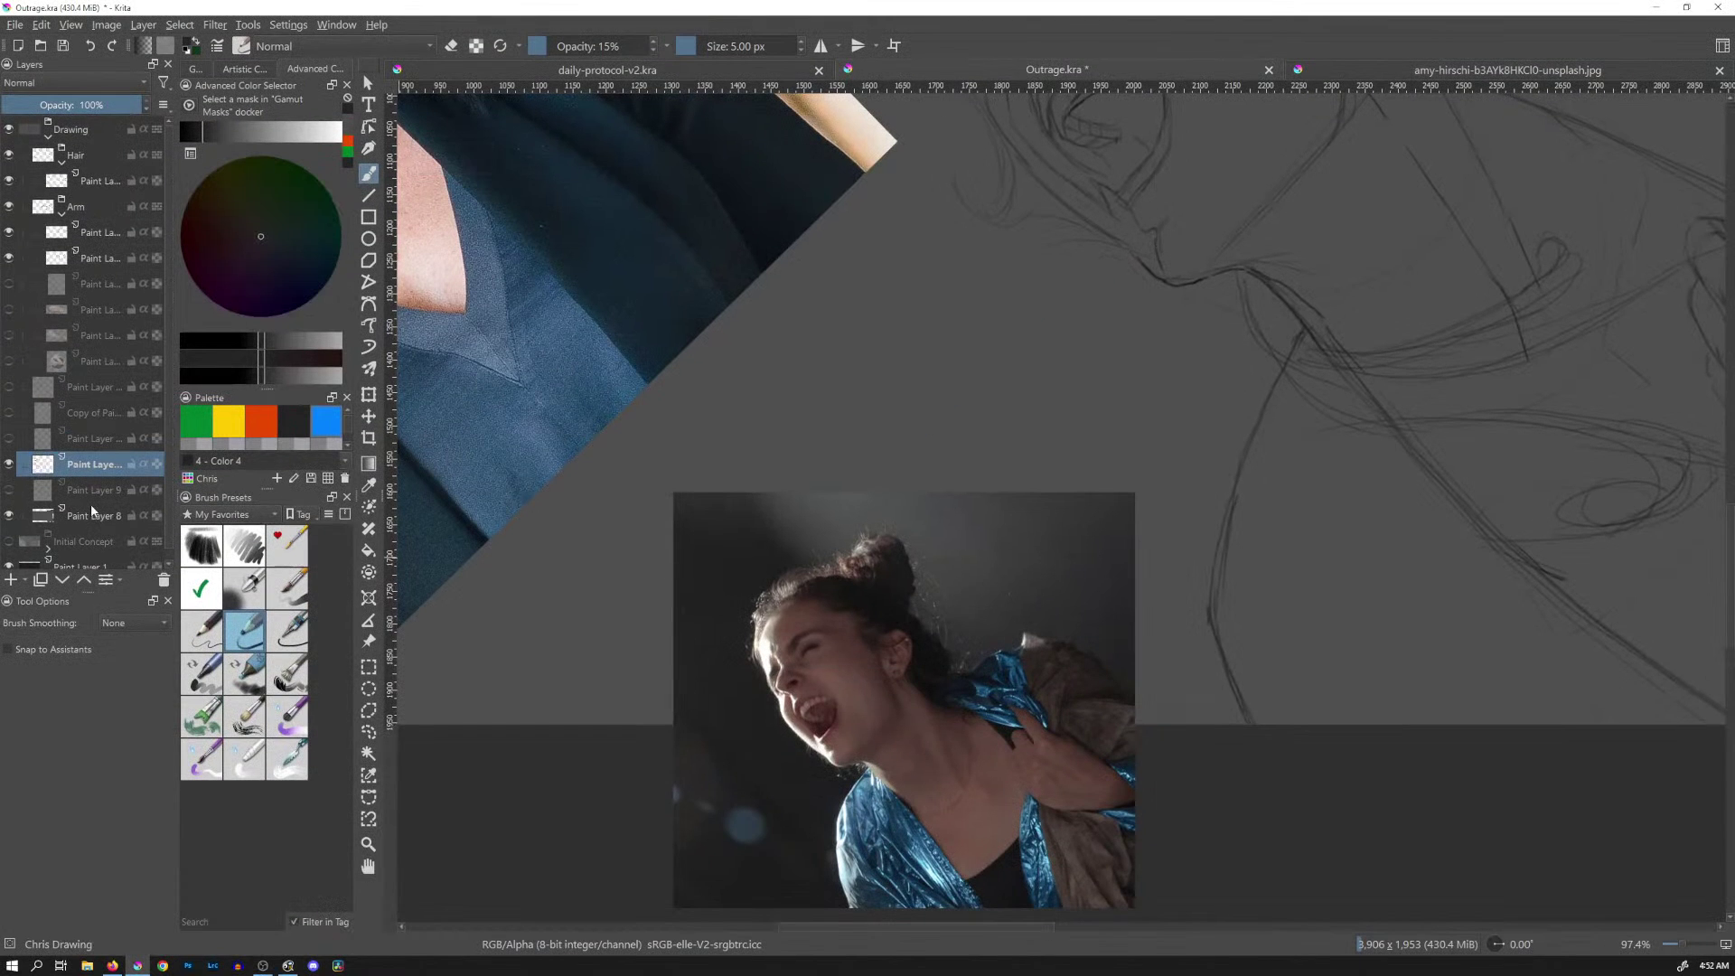
pyautogui.scroll(-1, 168, 412)
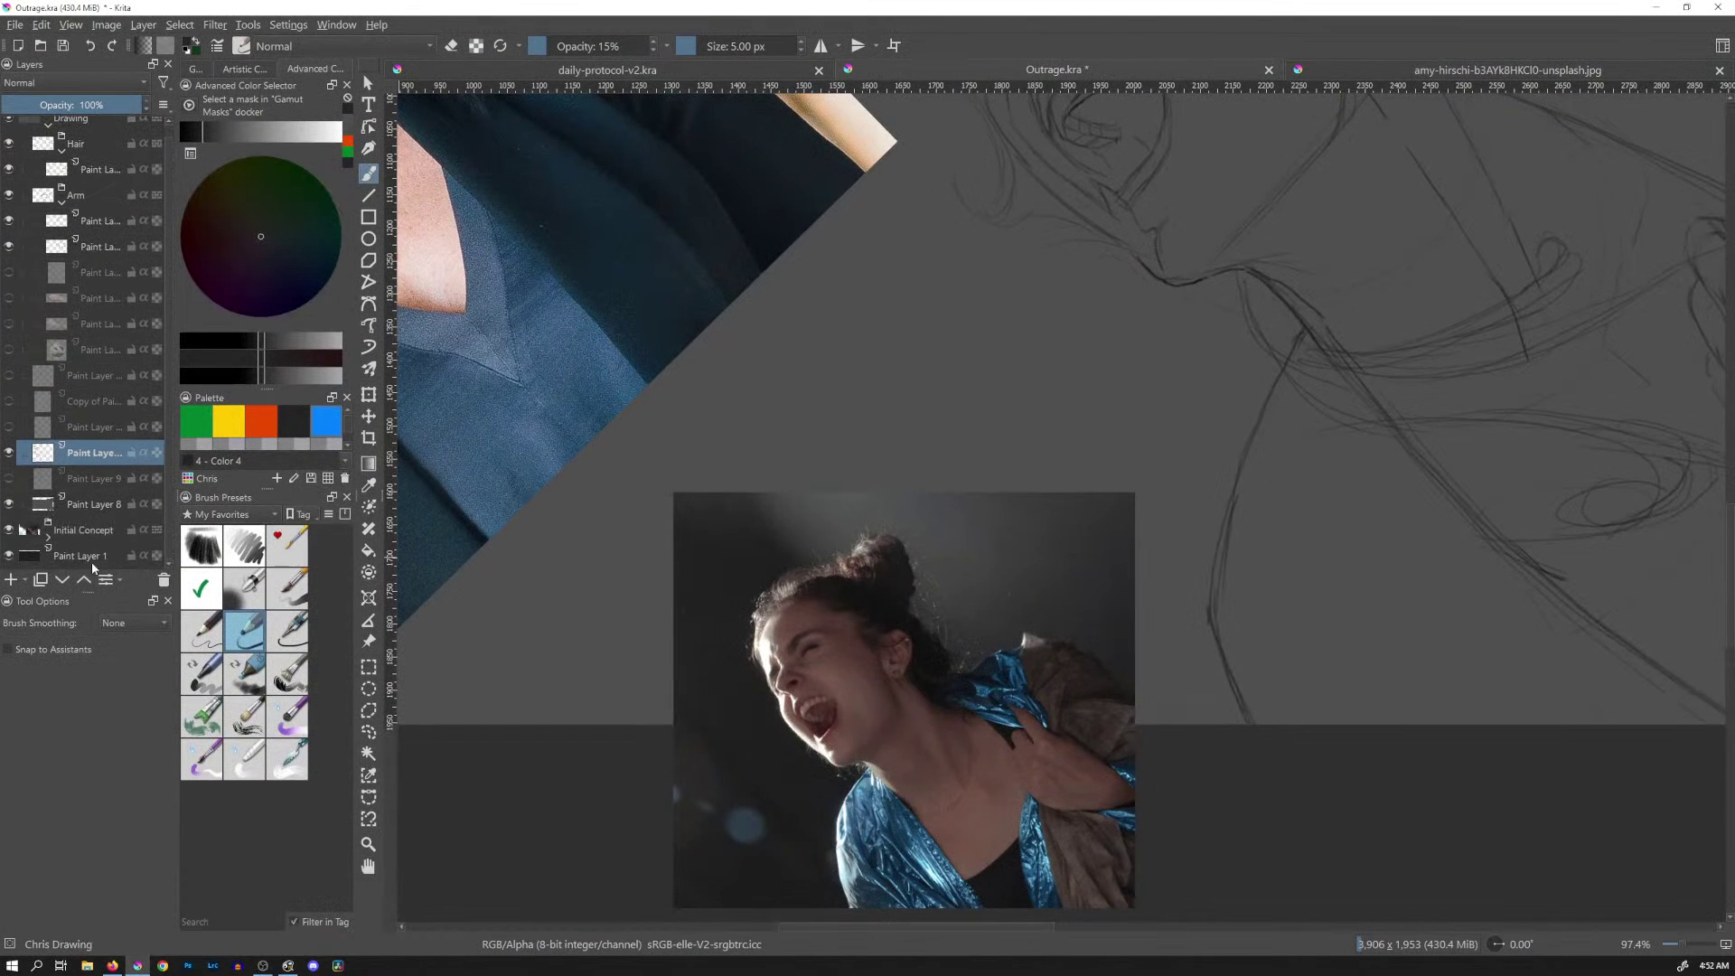
pyautogui.click(91, 504)
pyautogui.moveTo(136, 106); pyautogui.dragTo(130, 105)
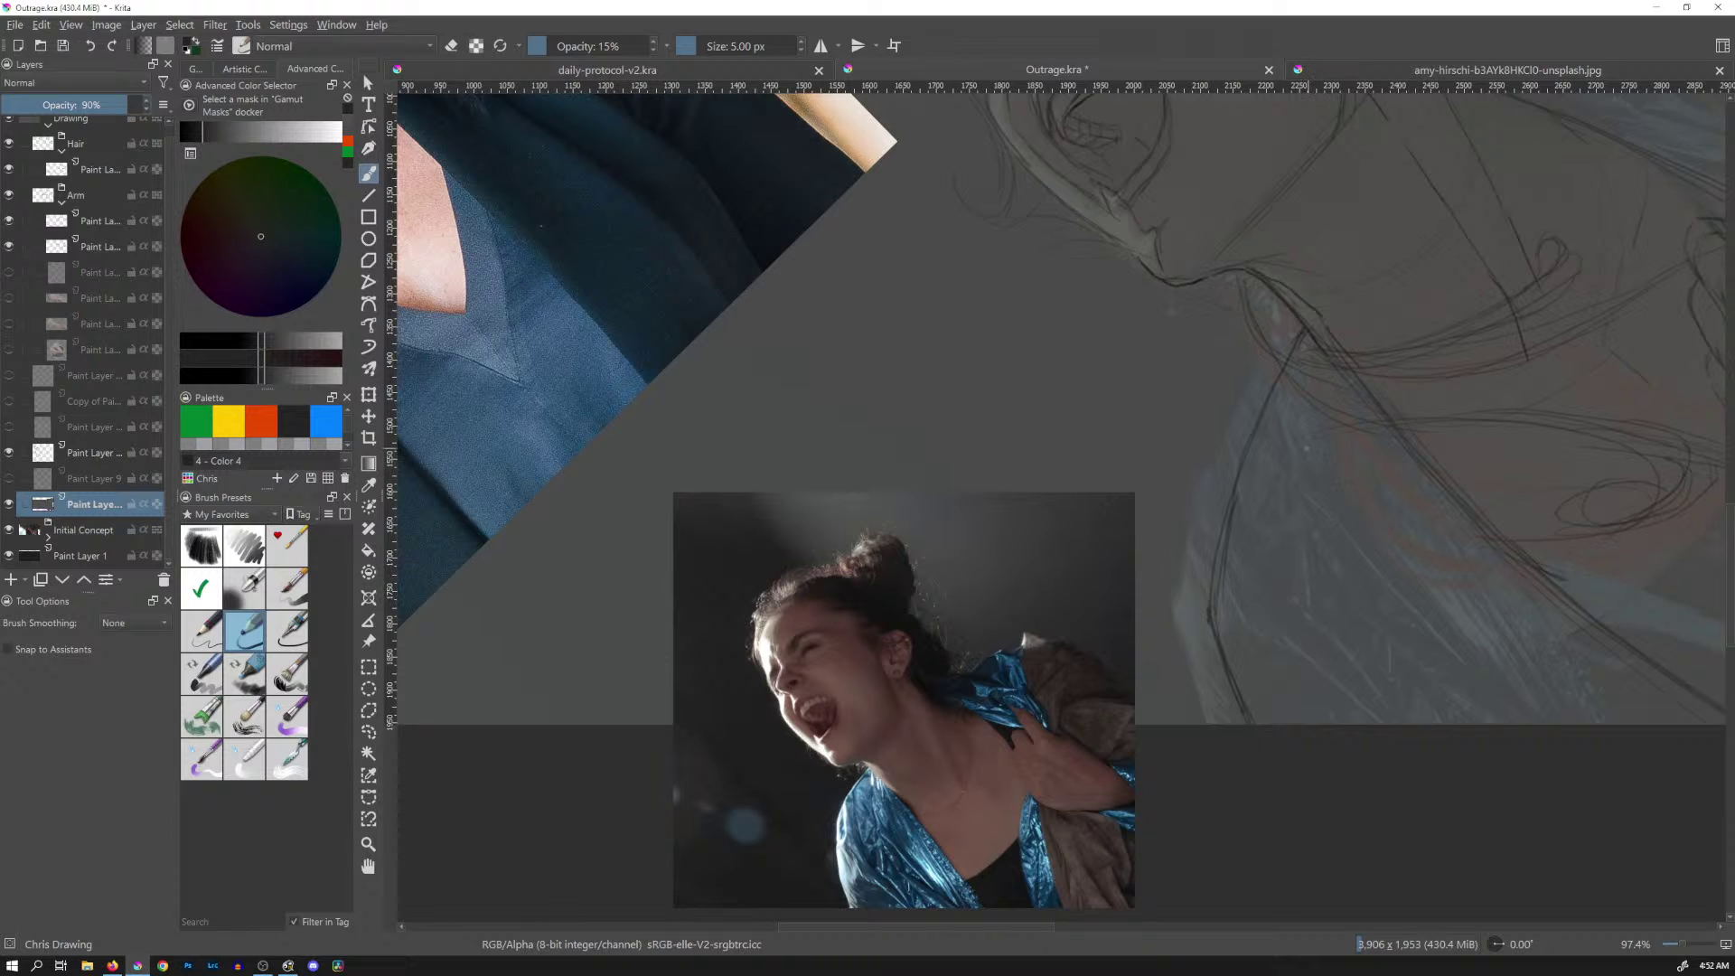
pyautogui.moveTo(1355, 419); pyautogui.dragTo(1077, 675)
# Expand the Initial Concept group and hide its Paint Layers 7, 6, 5 and 4
pyautogui.click(49, 538)
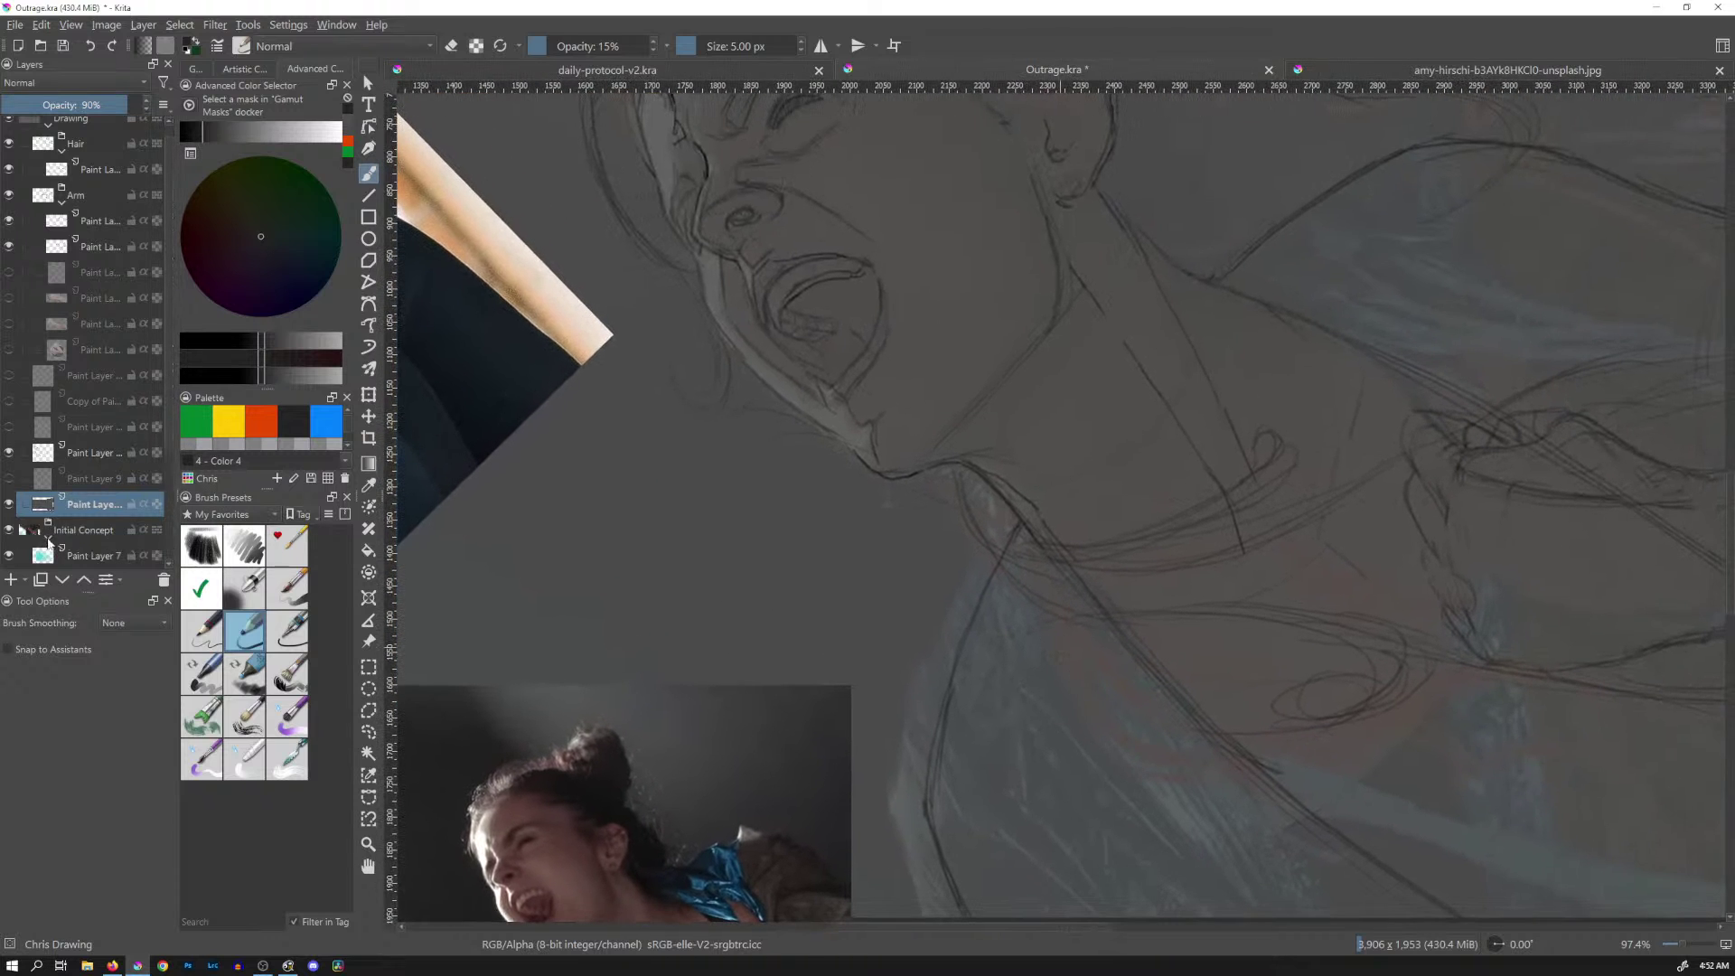
pyautogui.scroll(-3, 166, 437)
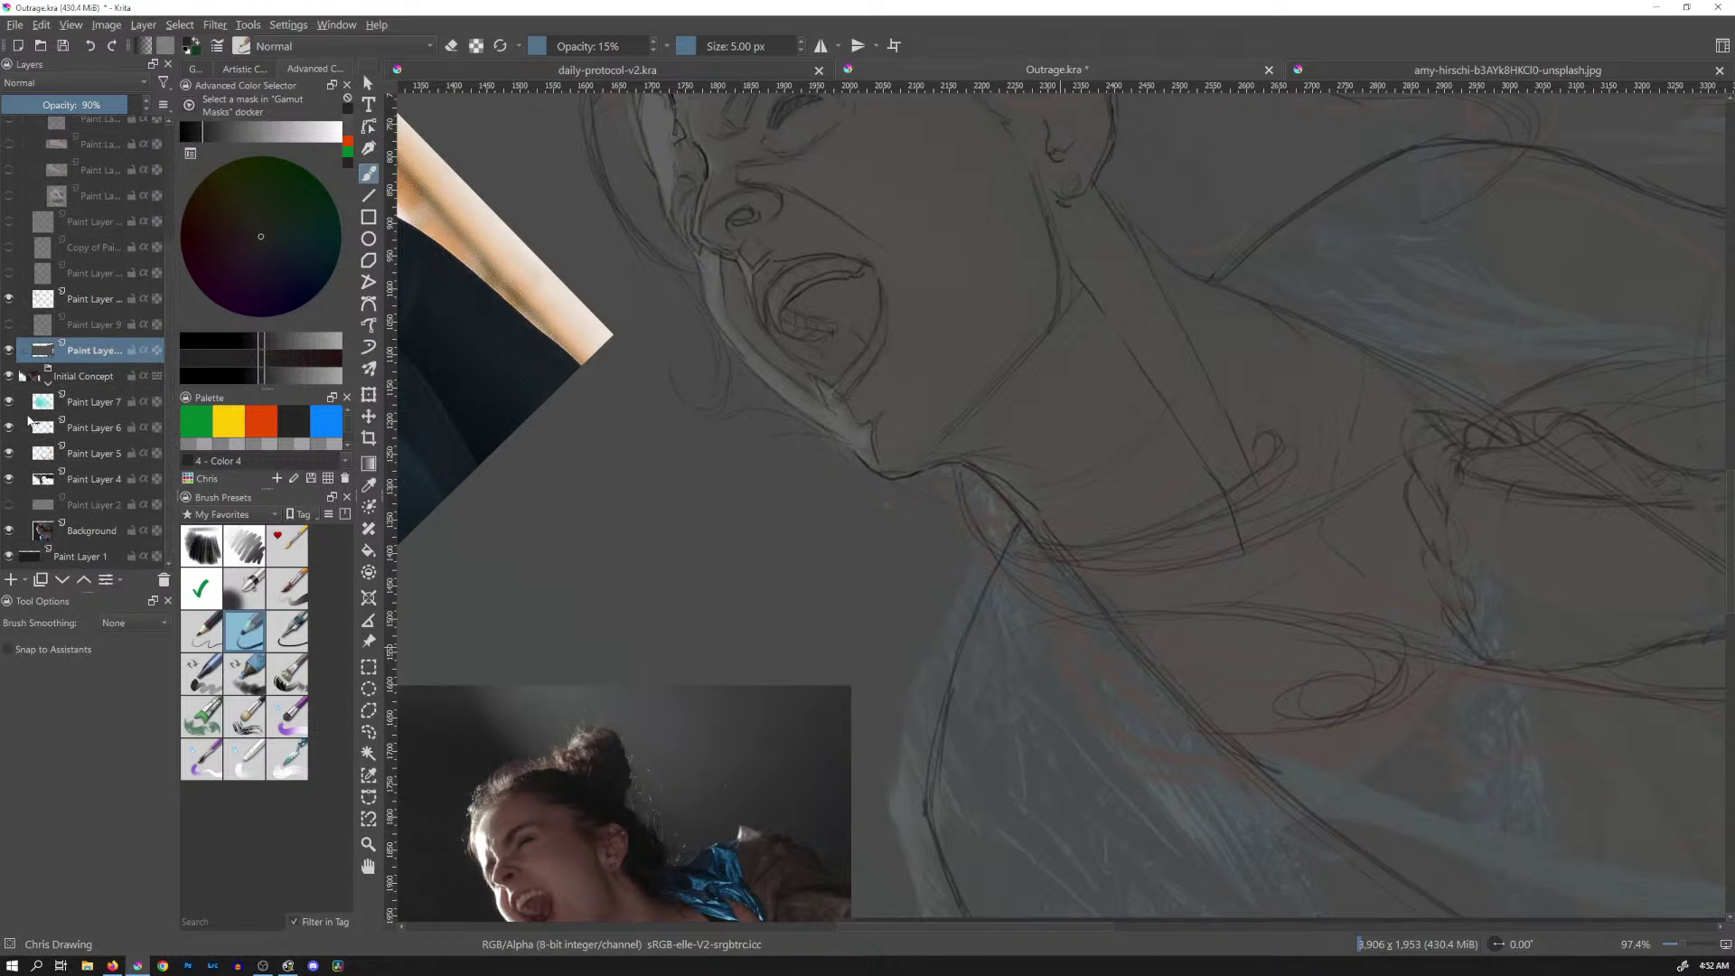
pyautogui.click(10, 402)
pyautogui.click(9, 428)
pyautogui.click(9, 453)
pyautogui.click(10, 479)
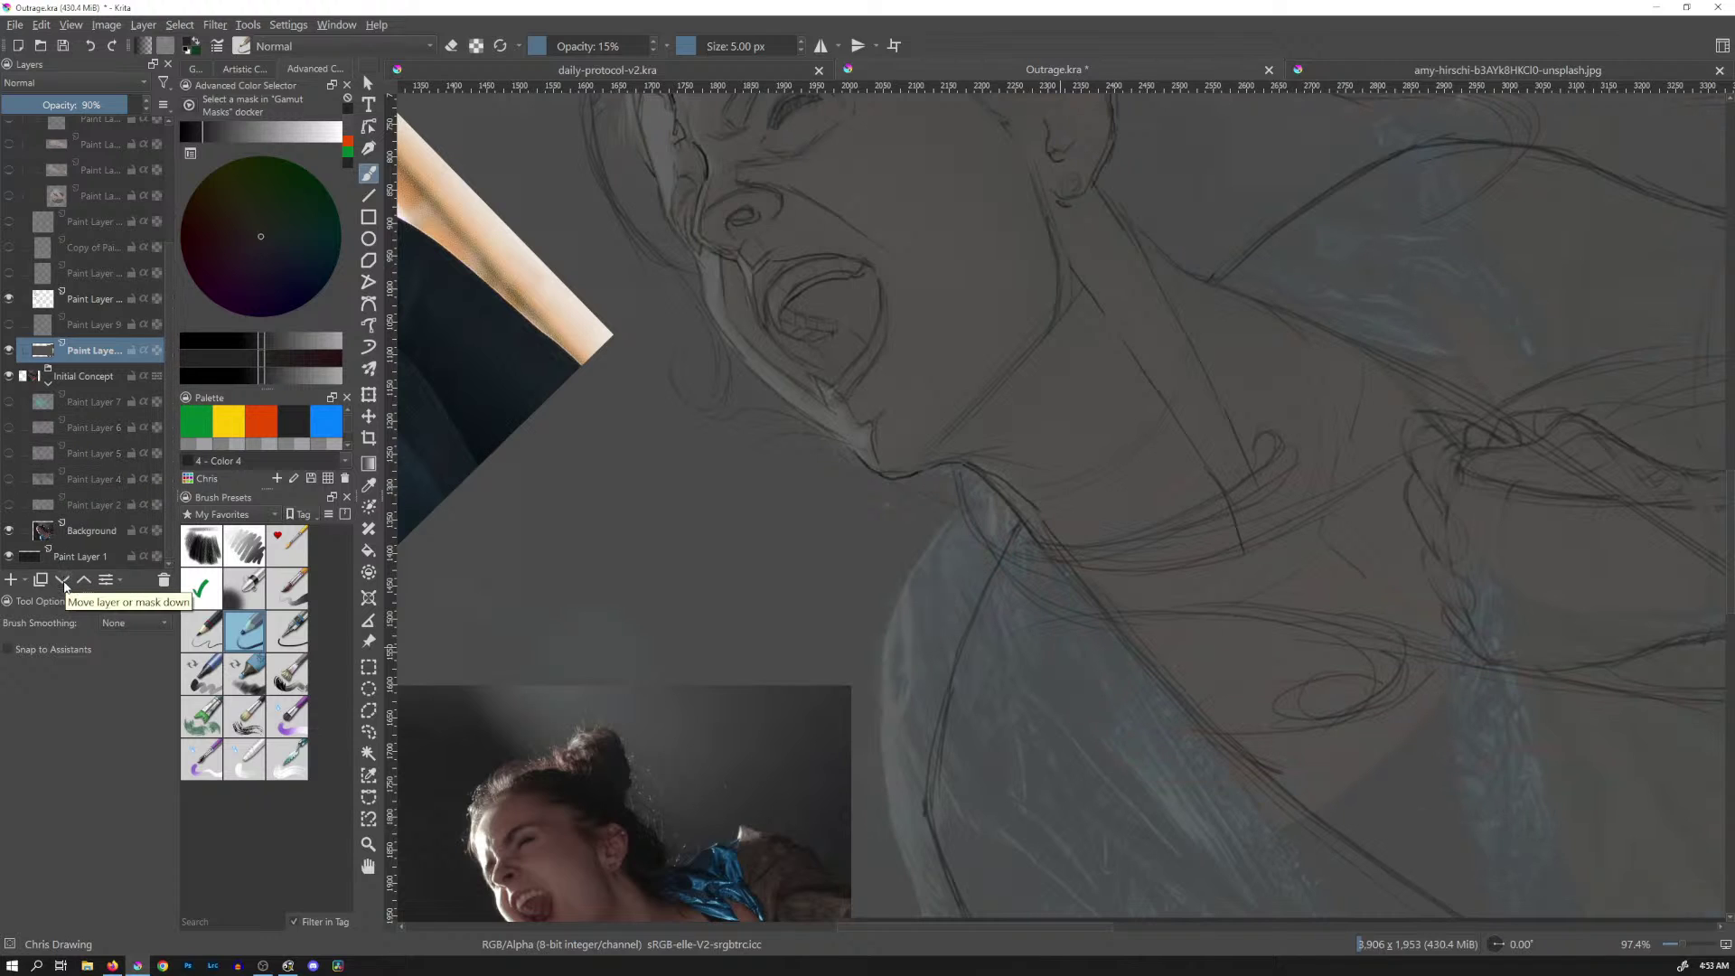
# Lower the opacity of Paint Layer 8 to 45% so the Background photo shows through the sketch
pyautogui.click(99, 531)
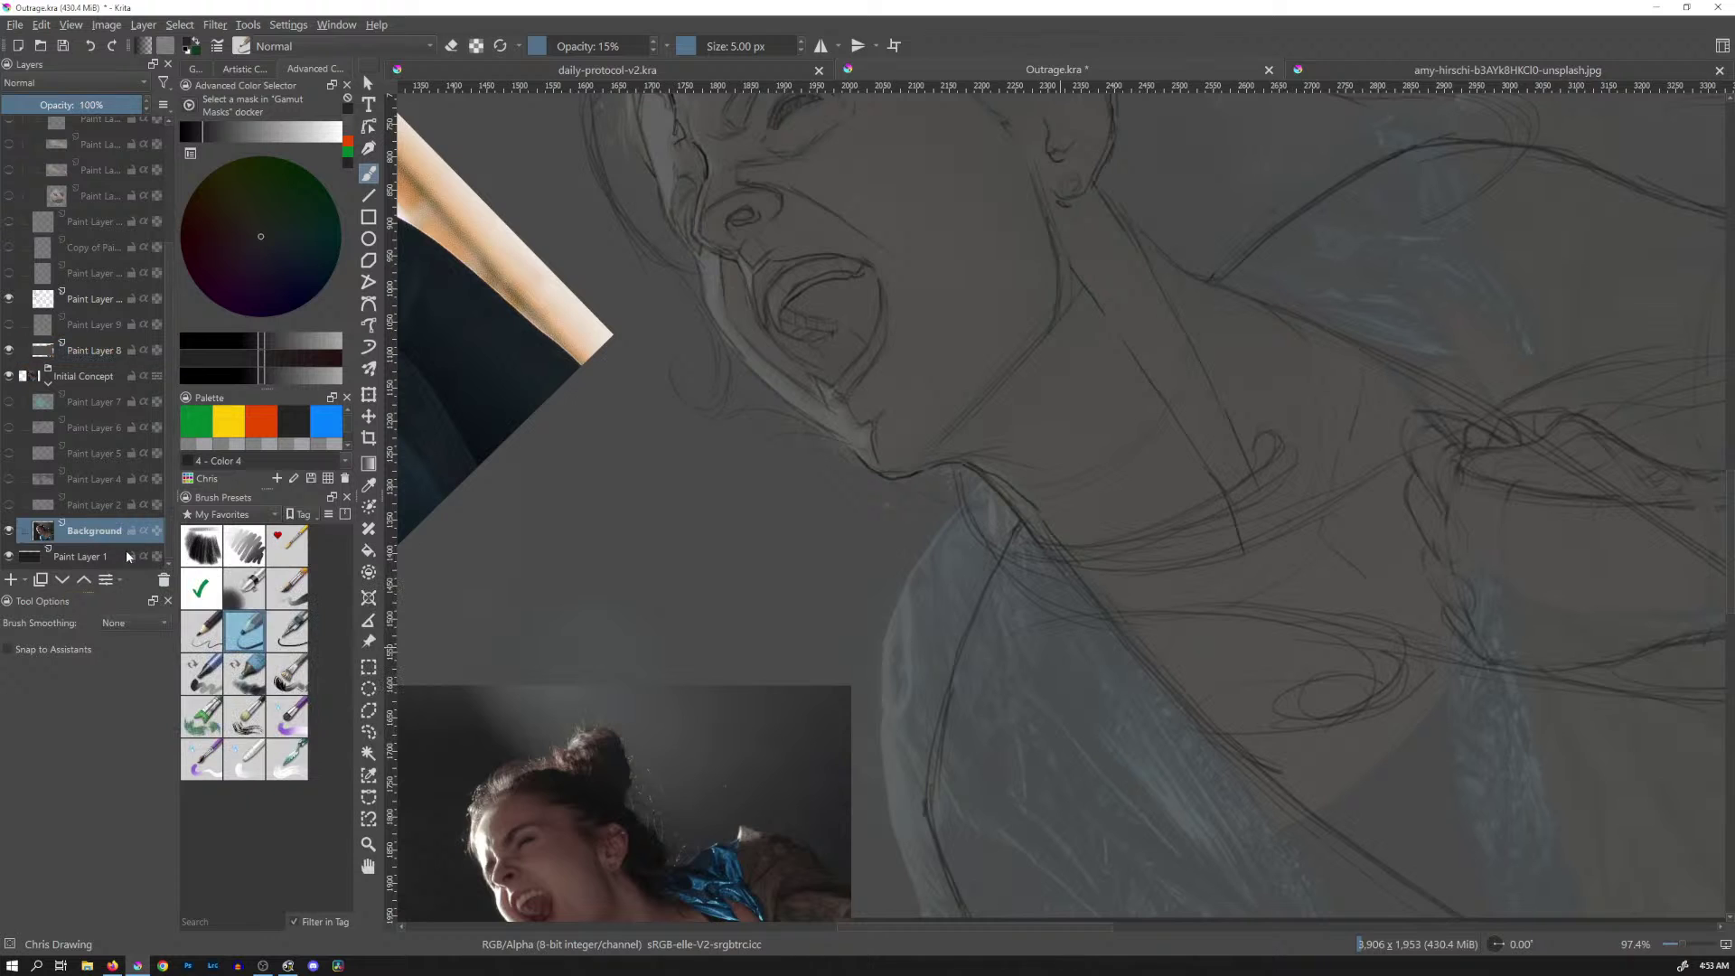
pyautogui.click(95, 351)
pyautogui.click(99, 106)
pyautogui.moveTo(100, 110); pyautogui.dragTo(57, 110)
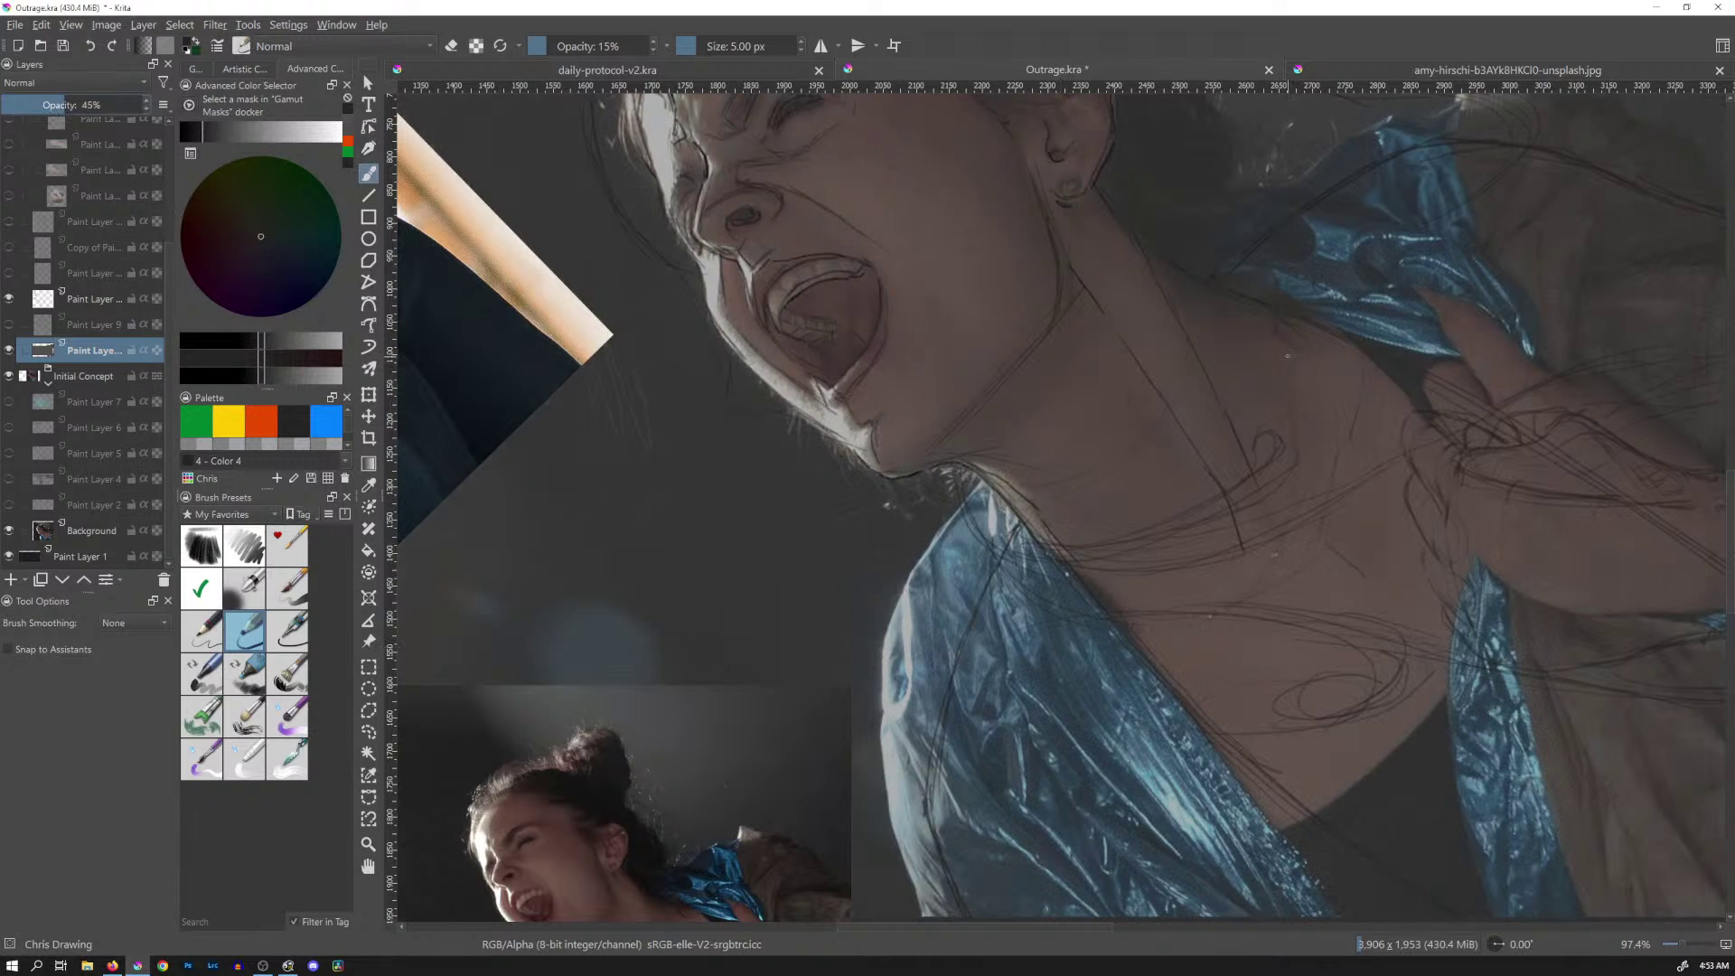
# On Paint Layer 11, trace the necklace curve and remove the old straight neck lines with an eraser of about 29 px
pyautogui.press('pageup')
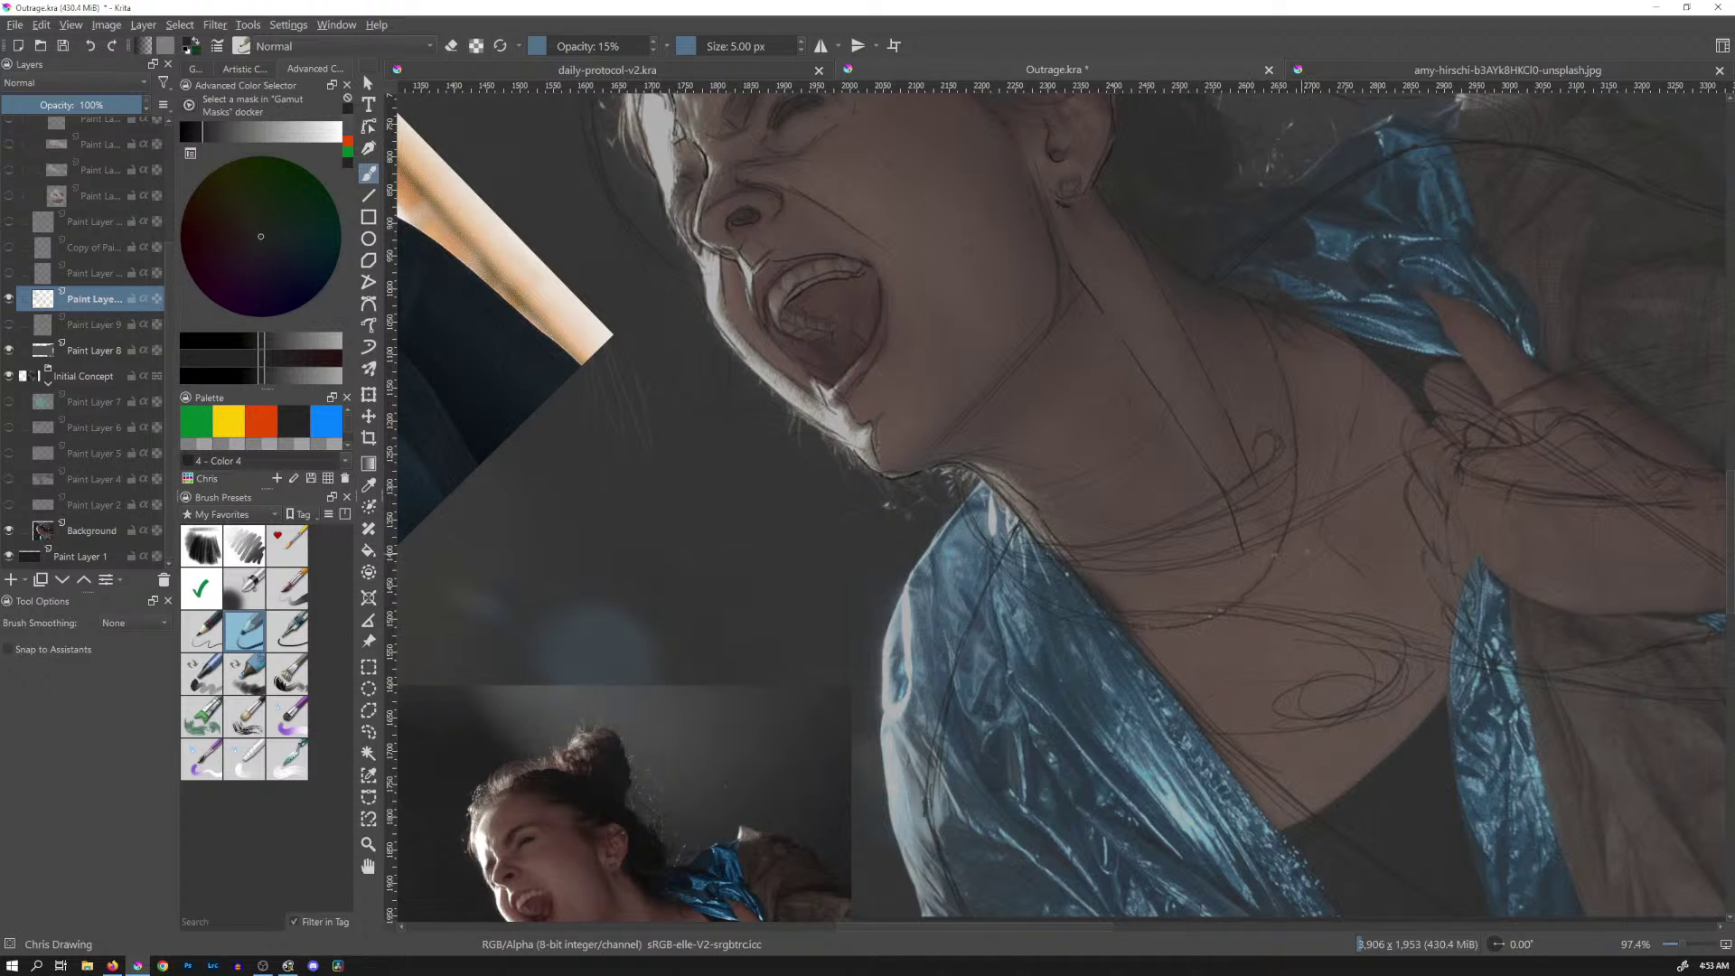
pyautogui.keyDown('shift'); pyautogui.moveTo(1211, 556); pyautogui.dragTo(1233, 542); pyautogui.keyUp('shift')
pyautogui.press('e')
pyautogui.moveTo(1193, 443)
pyautogui.mouseDown()
pyautogui.moveTo(1248, 558)
pyautogui.moveTo(1207, 463)
pyautogui.moveTo(1085, 290)
pyautogui.moveTo(1249, 487)
pyautogui.moveTo(1144, 262)
pyautogui.moveTo(1251, 479)
pyautogui.moveTo(1137, 372)
pyautogui.moveTo(1215, 454)
pyautogui.moveTo(1245, 532)
pyautogui.moveTo(1244, 653)
pyautogui.moveTo(1276, 497)
pyautogui.moveTo(1244, 428)
pyautogui.moveTo(1306, 656)
pyautogui.moveTo(1307, 599)
pyautogui.moveTo(1278, 570)
pyautogui.moveTo(1230, 579)
pyautogui.mouseUp()
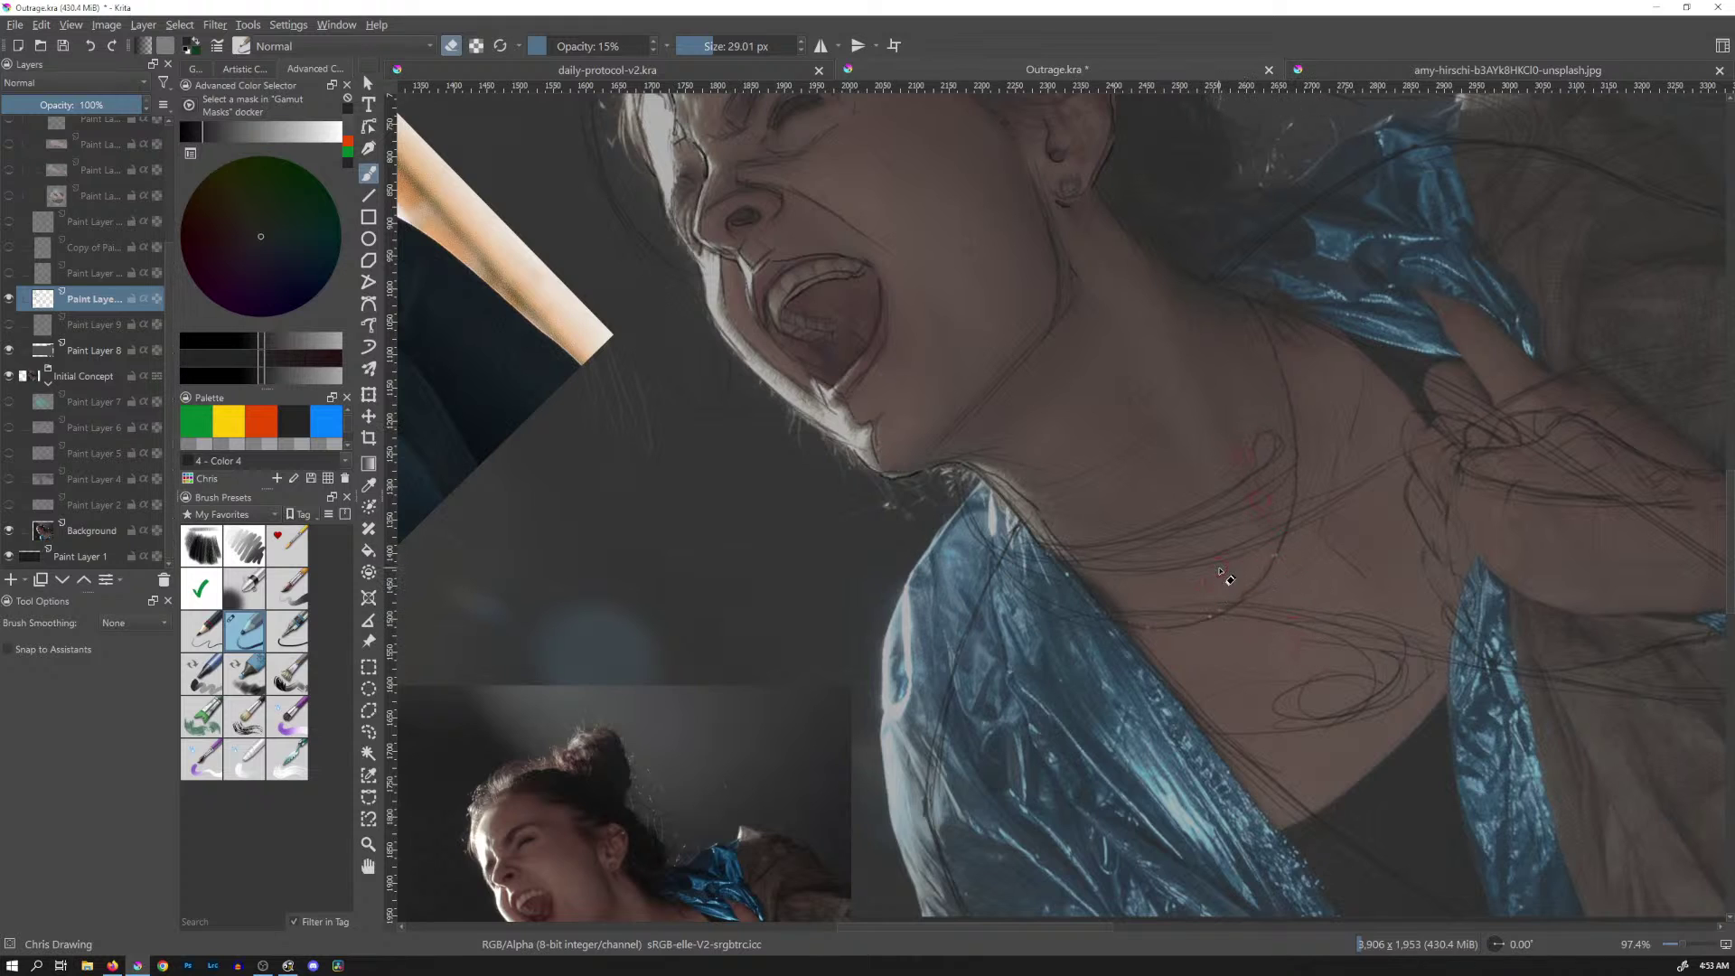
pyautogui.press('e')
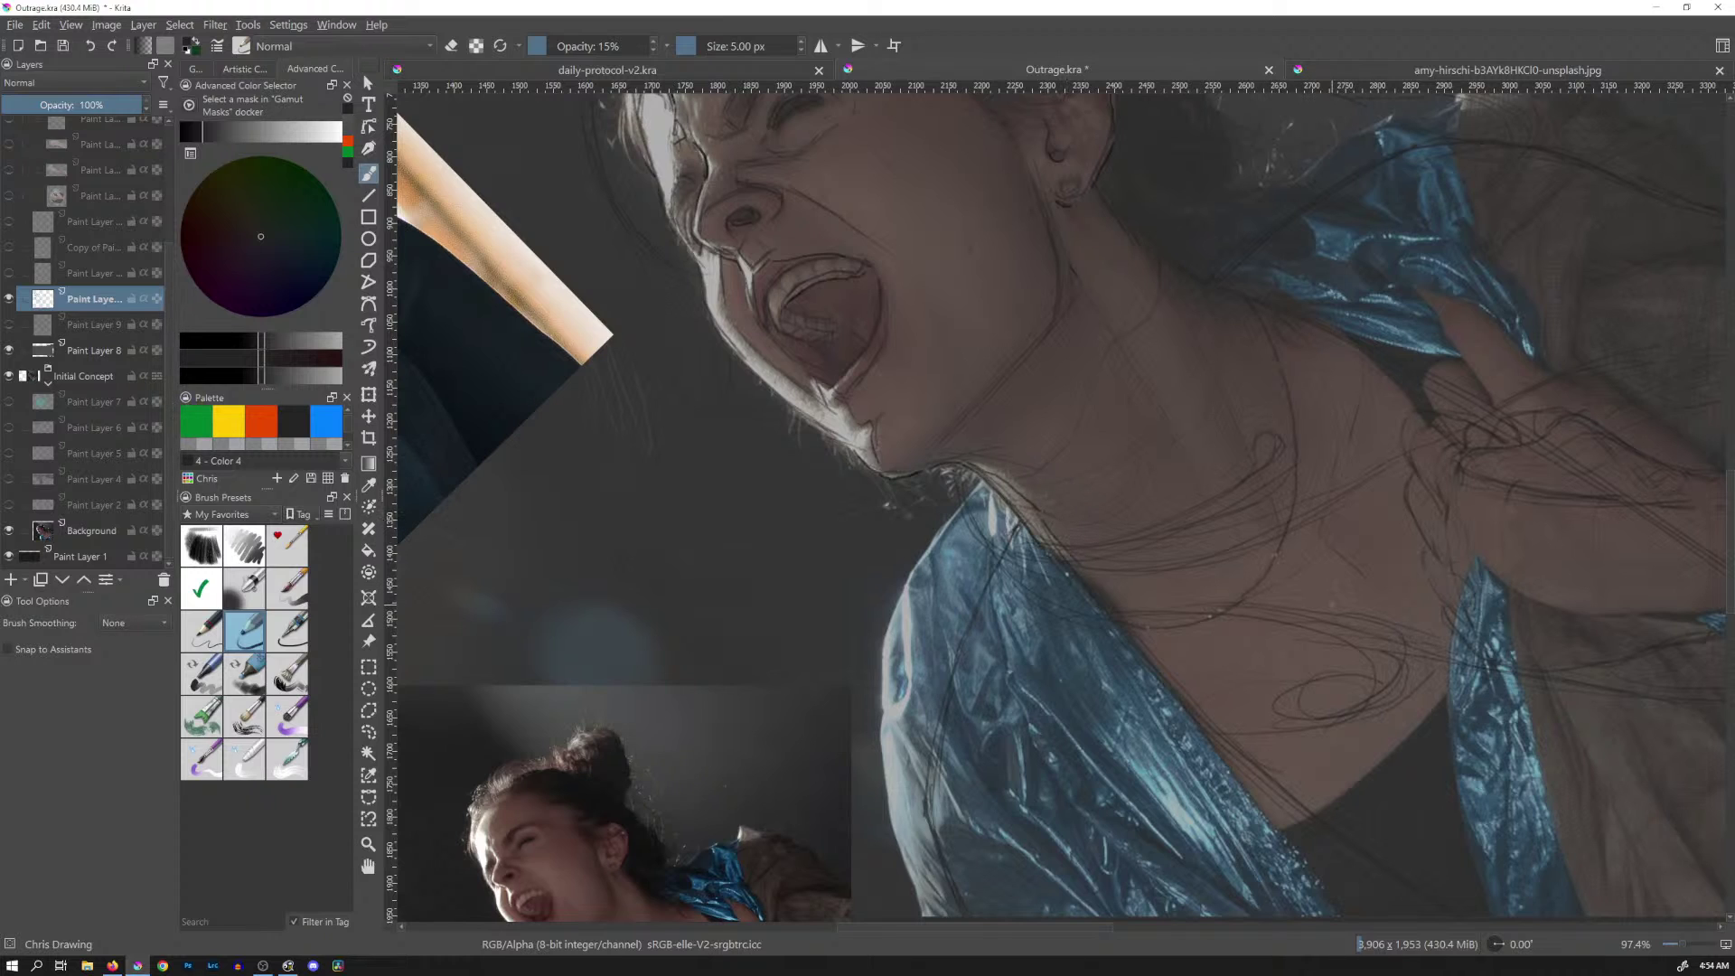
# Hide the Background photo and restore Paint Layer 8 to 100% opacity to check the neck and lapel lines alone
pyautogui.click(9, 530)
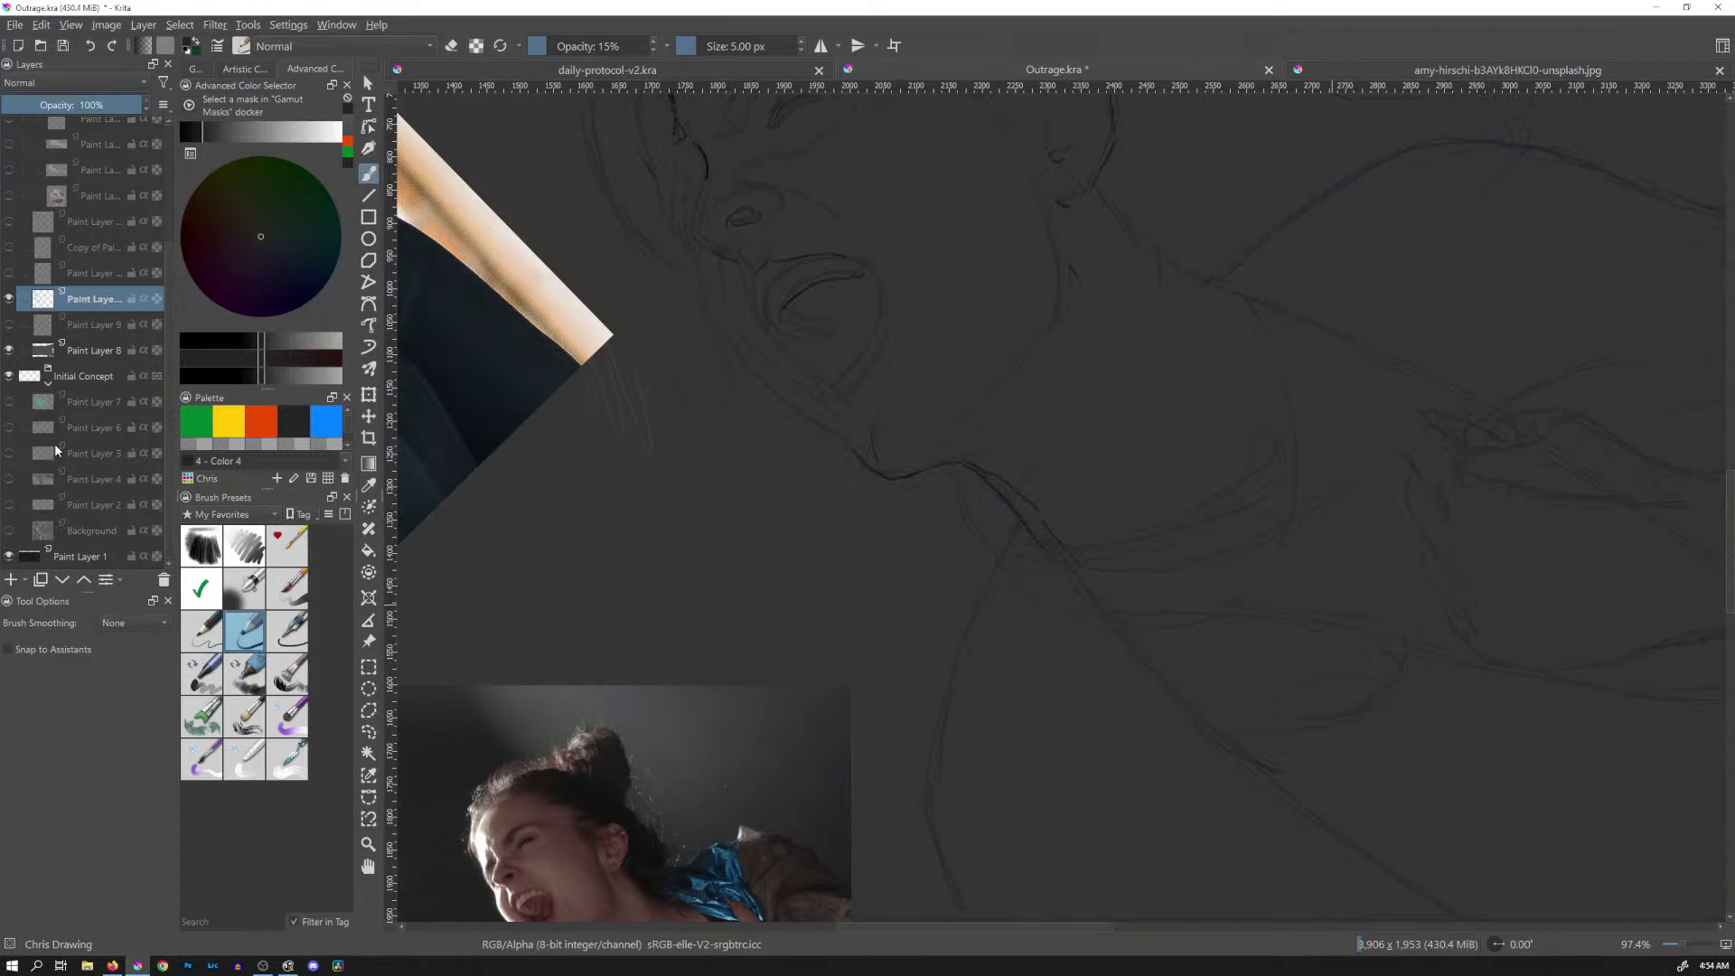
pyautogui.click(96, 353)
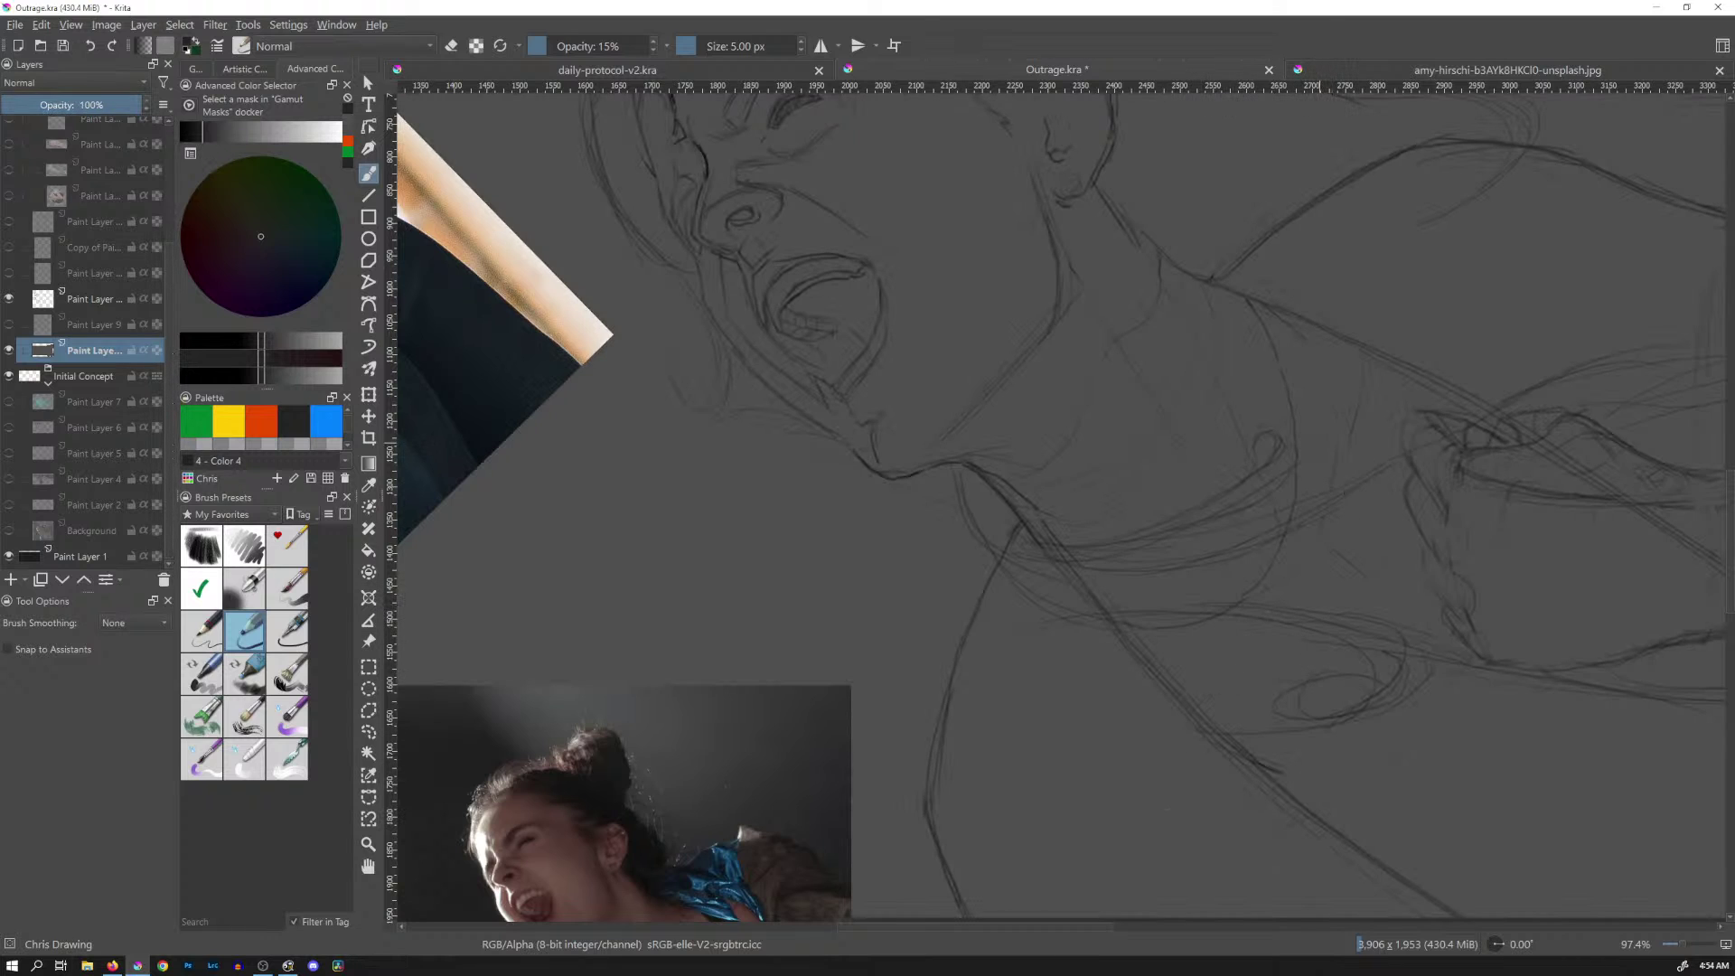
pyautogui.moveTo(1319, 451)
pyautogui.mouseDown()
pyautogui.moveTo(1266, 464)
pyautogui.moveTo(1211, 371)
pyautogui.moveTo(1252, 458)
pyautogui.mouseUp()
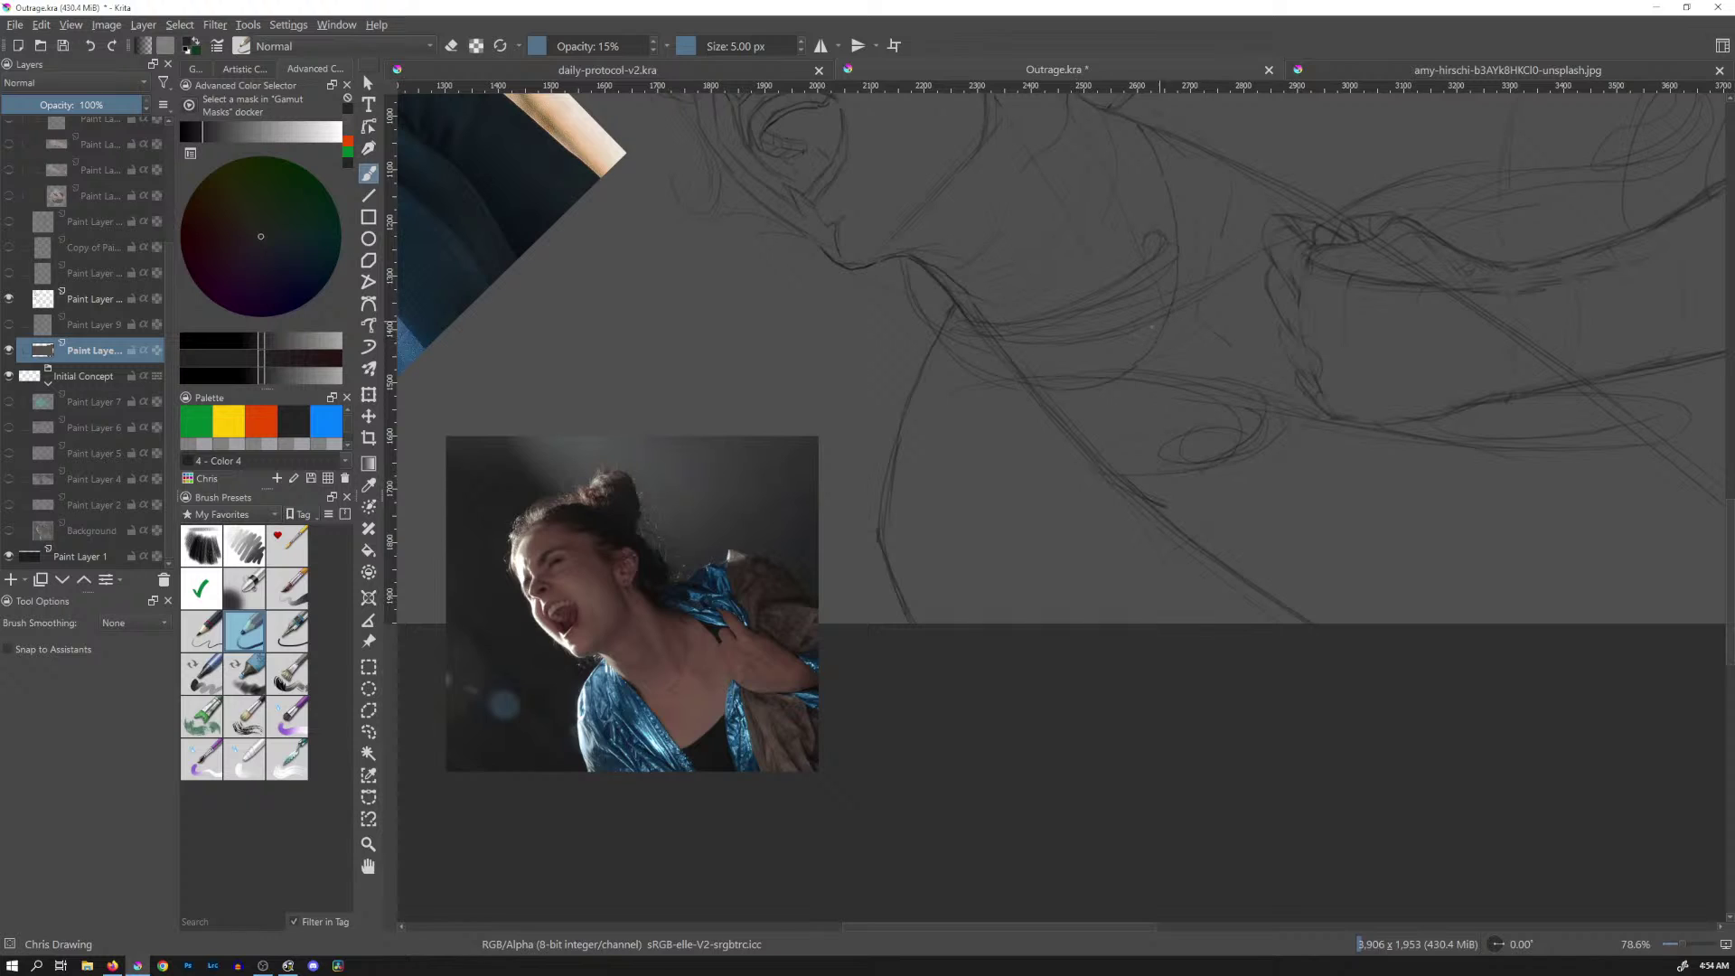
# Show the Background photo again and set the opacity of Paint Layer 8 to 35%
pyautogui.click(10, 532)
pyautogui.moveTo(101, 109); pyautogui.dragTo(58, 132)
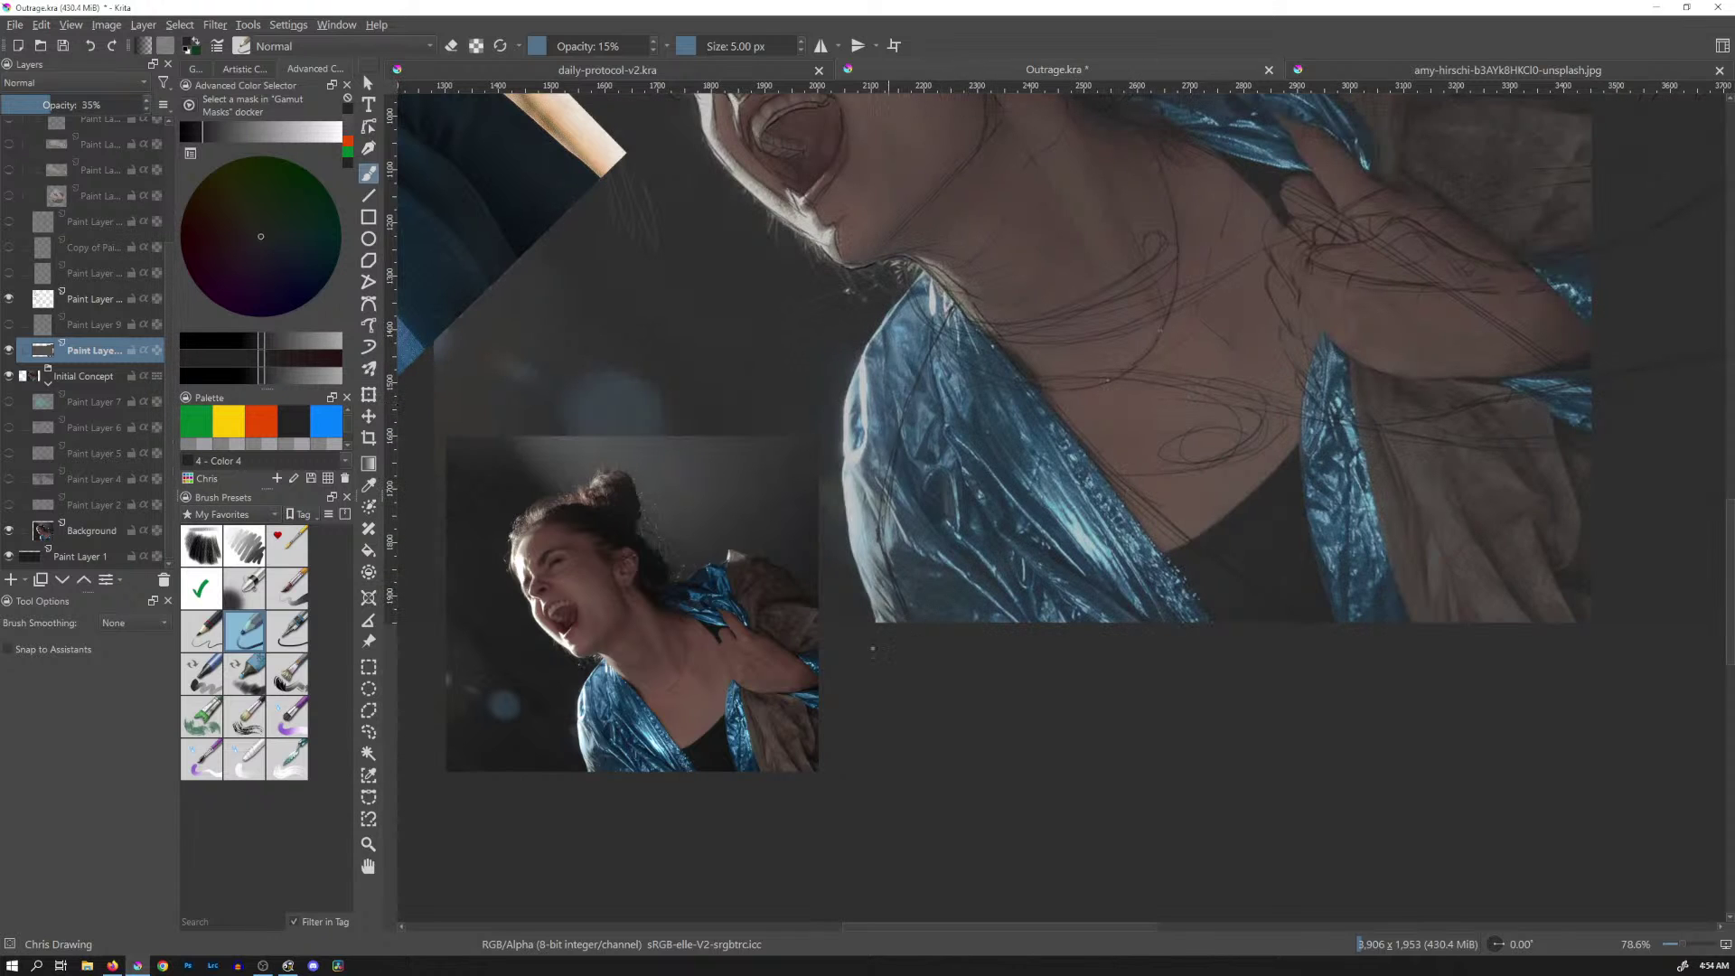
pyautogui.scroll(5, 814, 668)
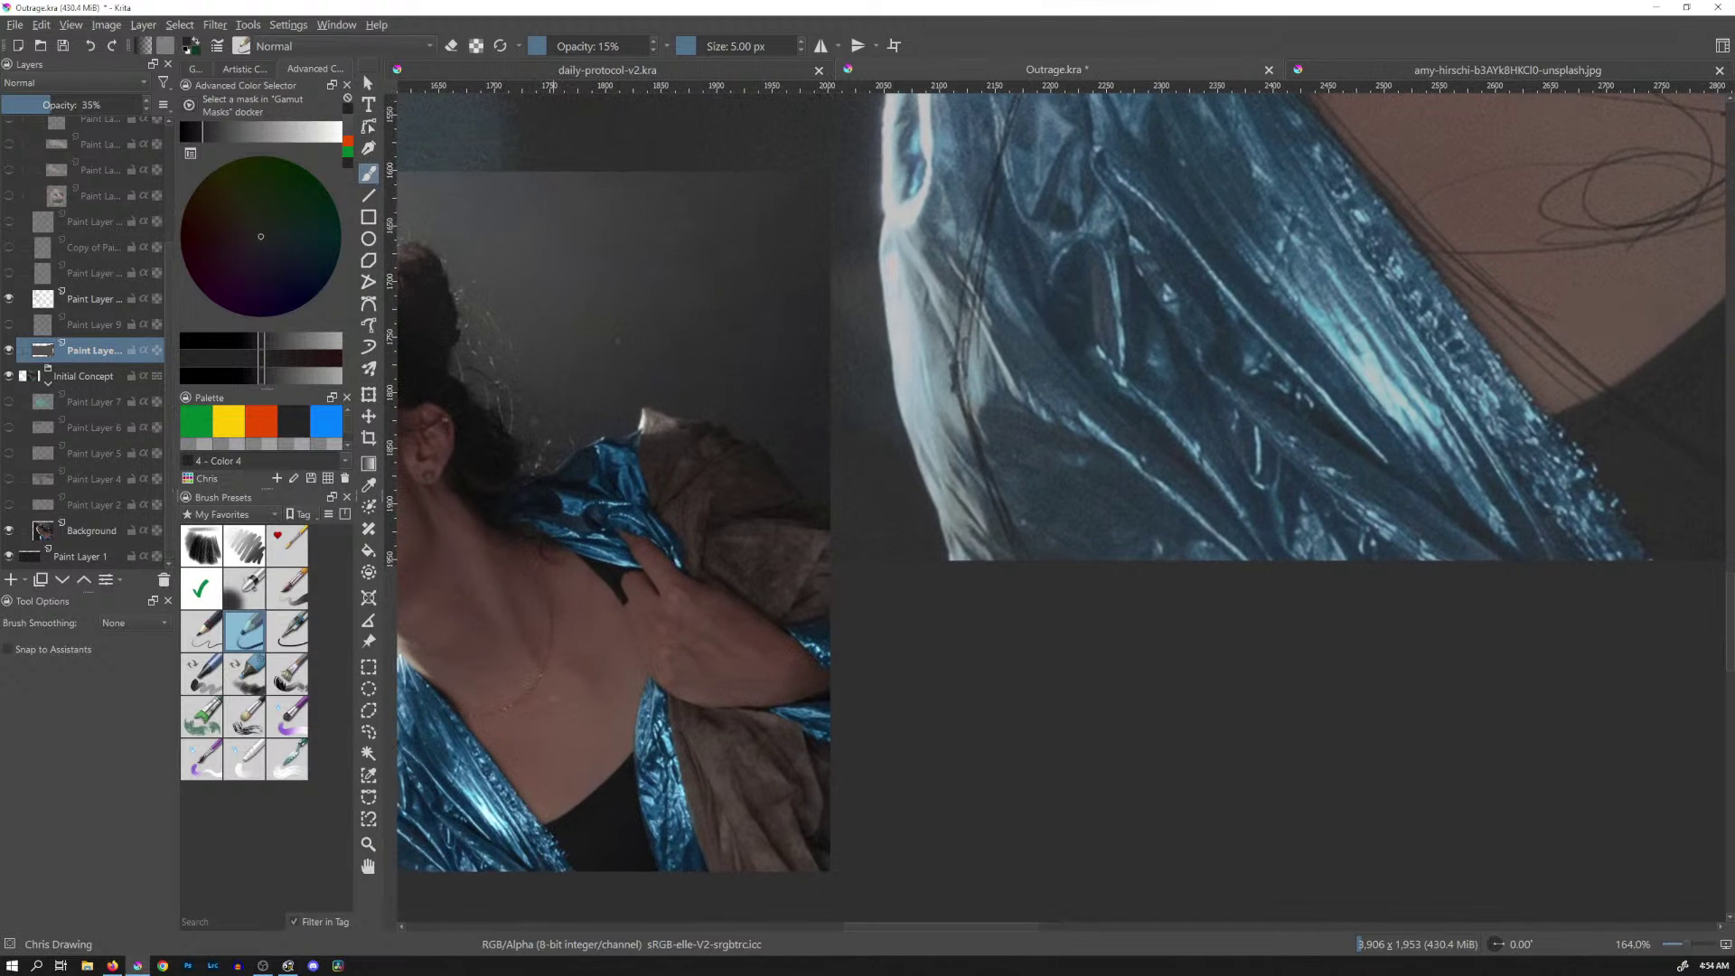
# Hide the Background photo and restore Paint Layer 8 to 100% opacity
pyautogui.scroll(-3, 1283, 380)
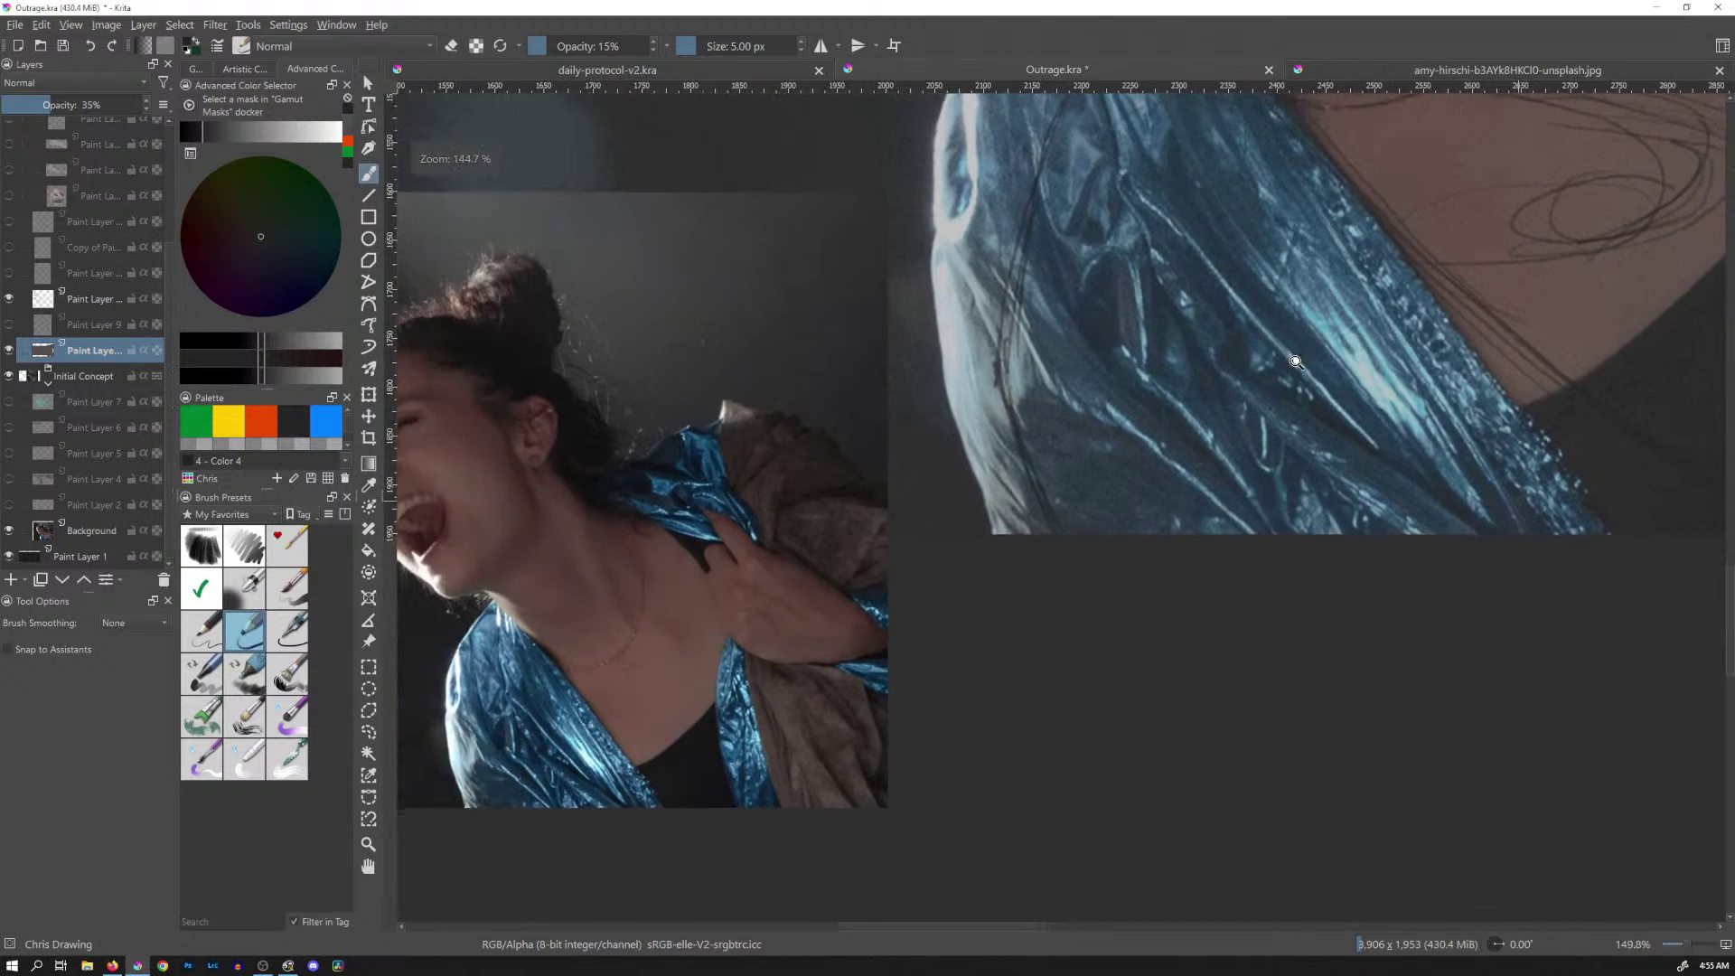
pyautogui.moveTo(1206, 424); pyautogui.dragTo(1039, 557)
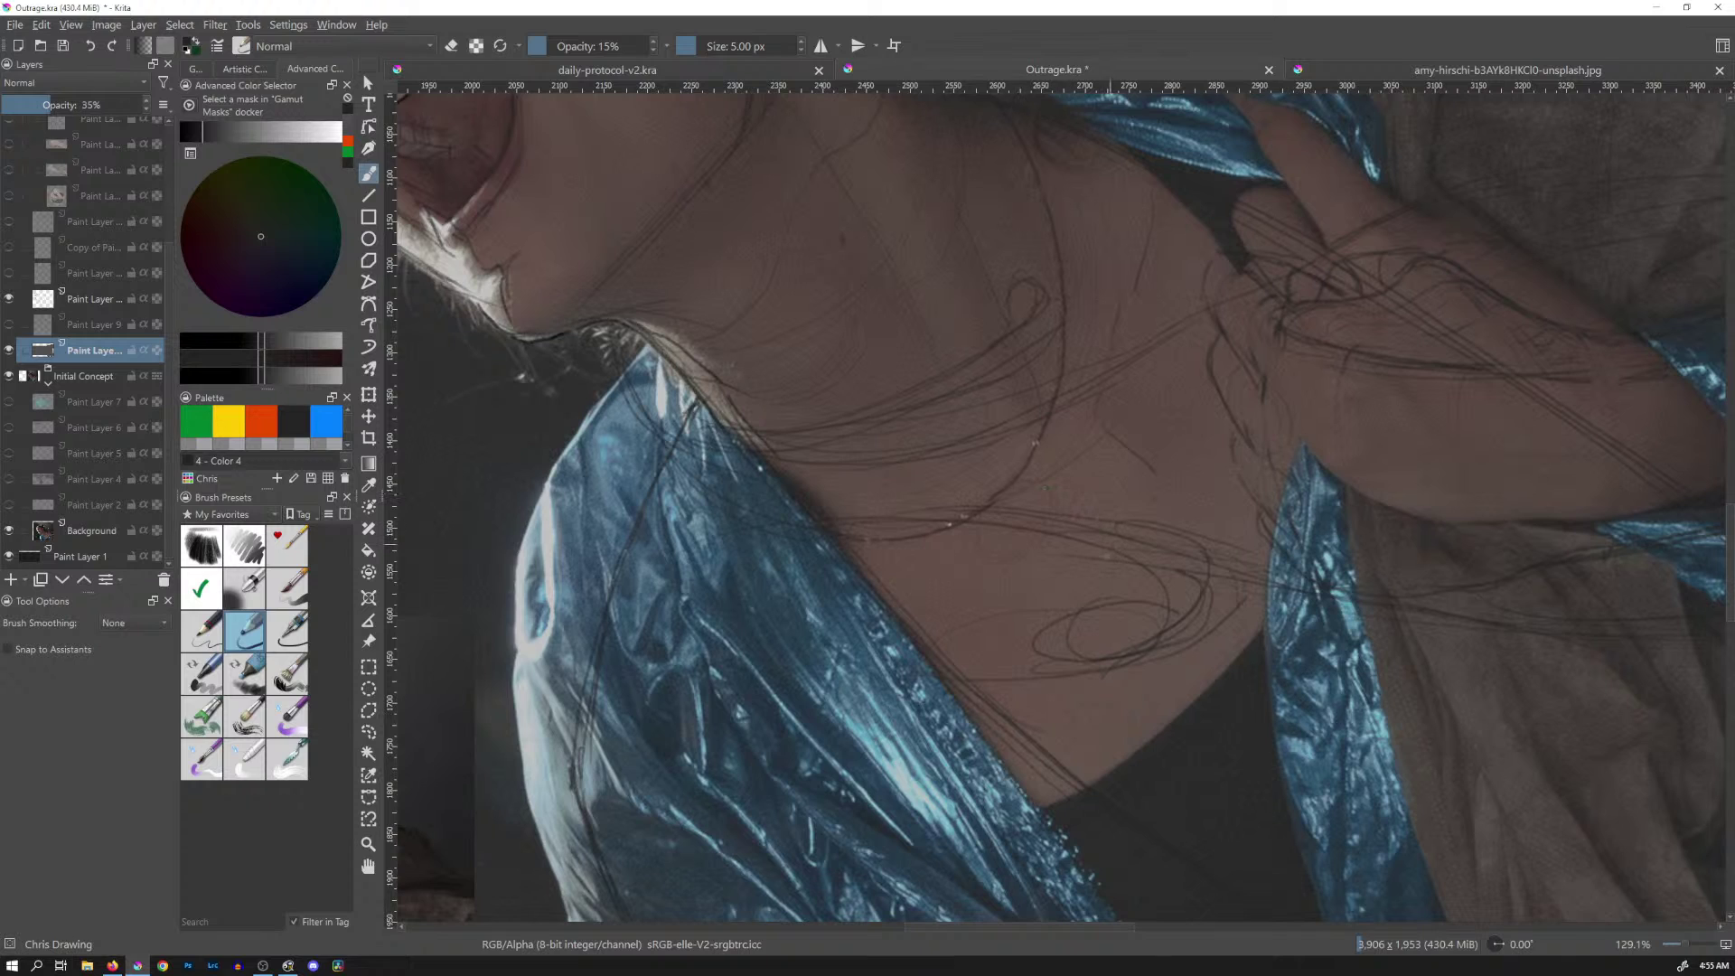
pyautogui.click(101, 299)
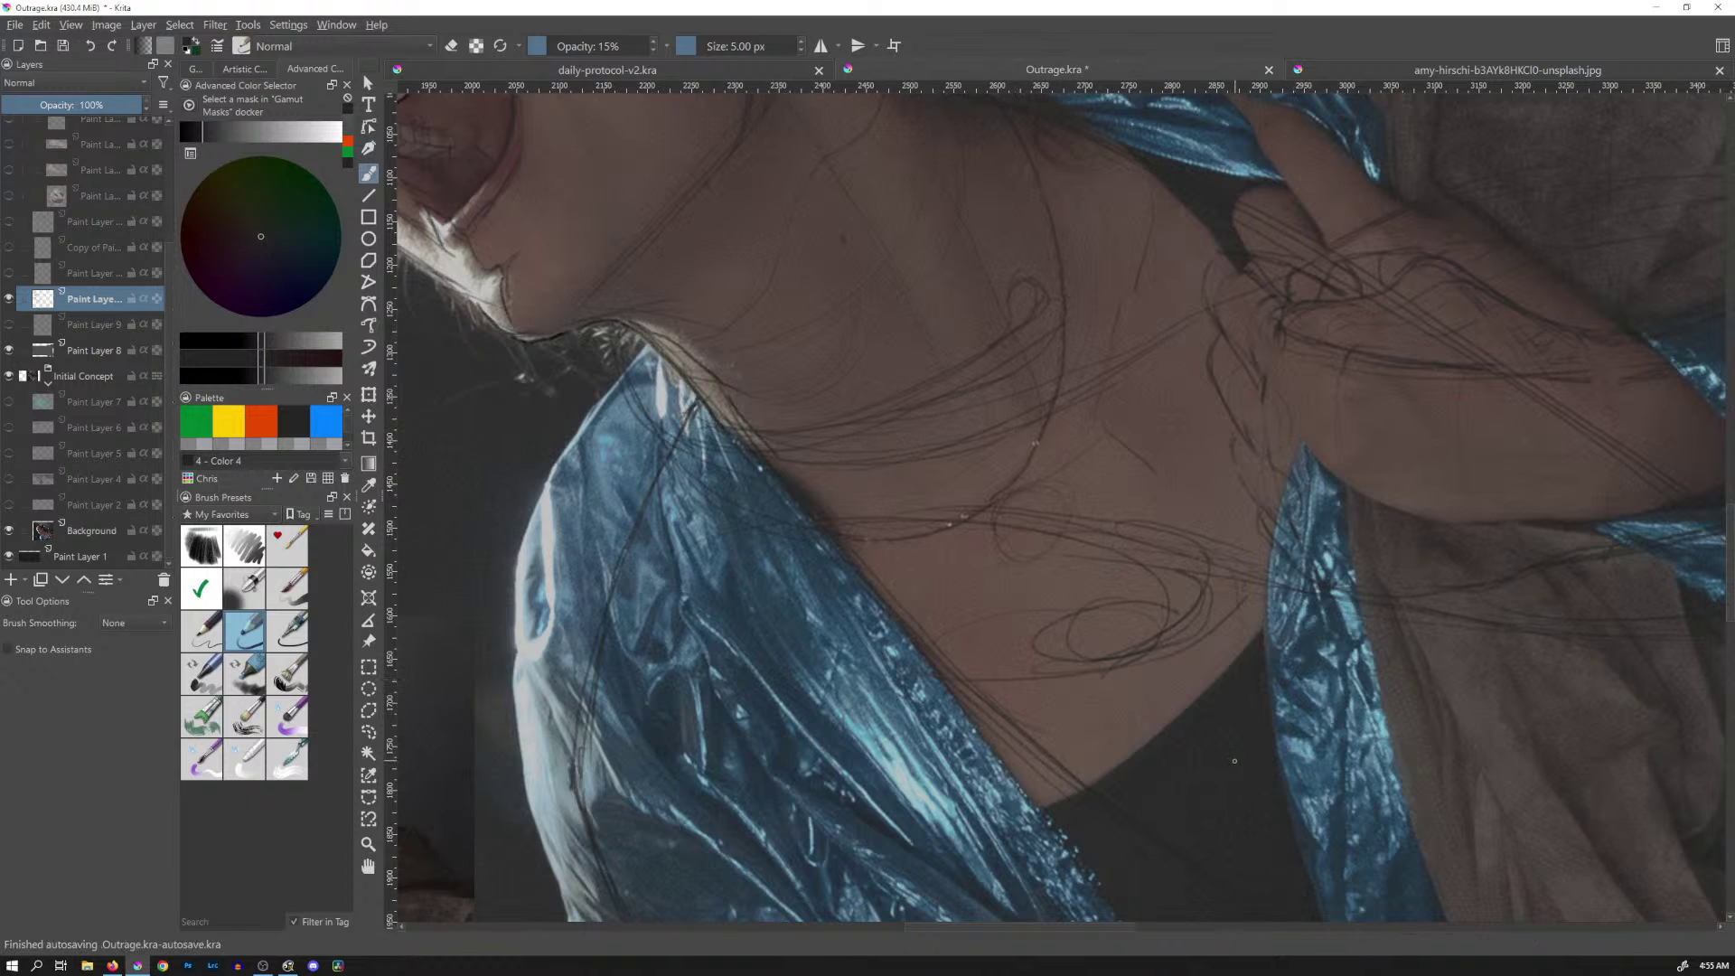
pyautogui.scroll(-3, 1177, 391)
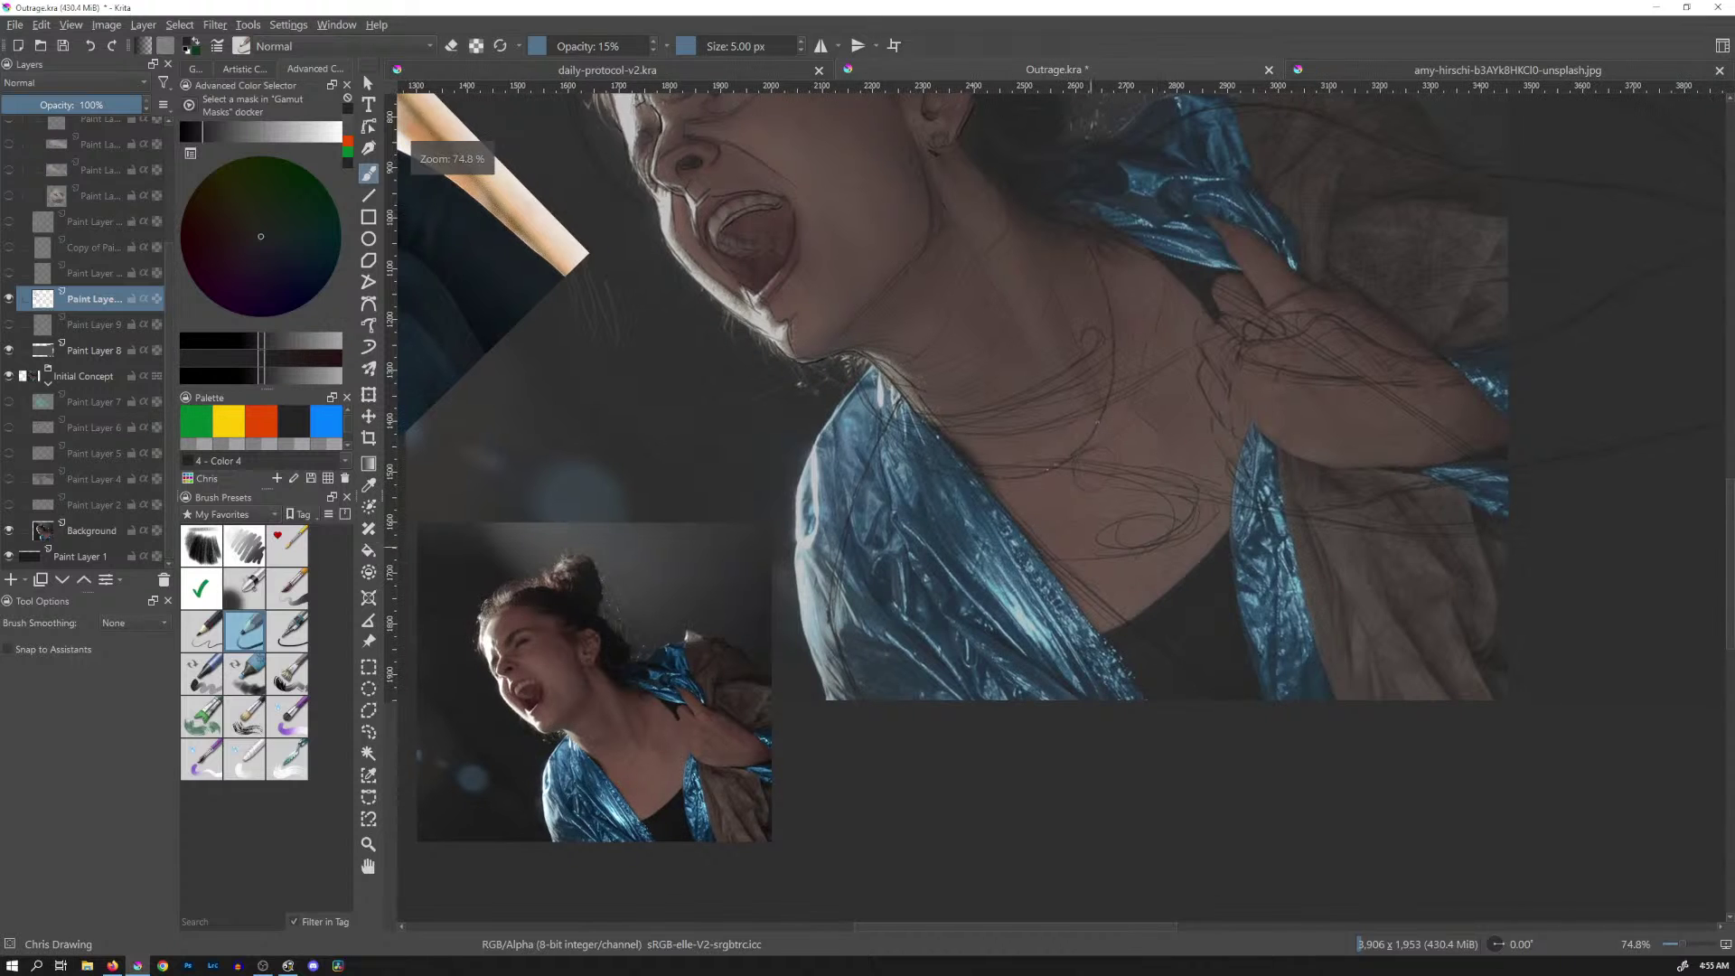
pyautogui.moveTo(1246, 510); pyautogui.dragTo(1164, 486)
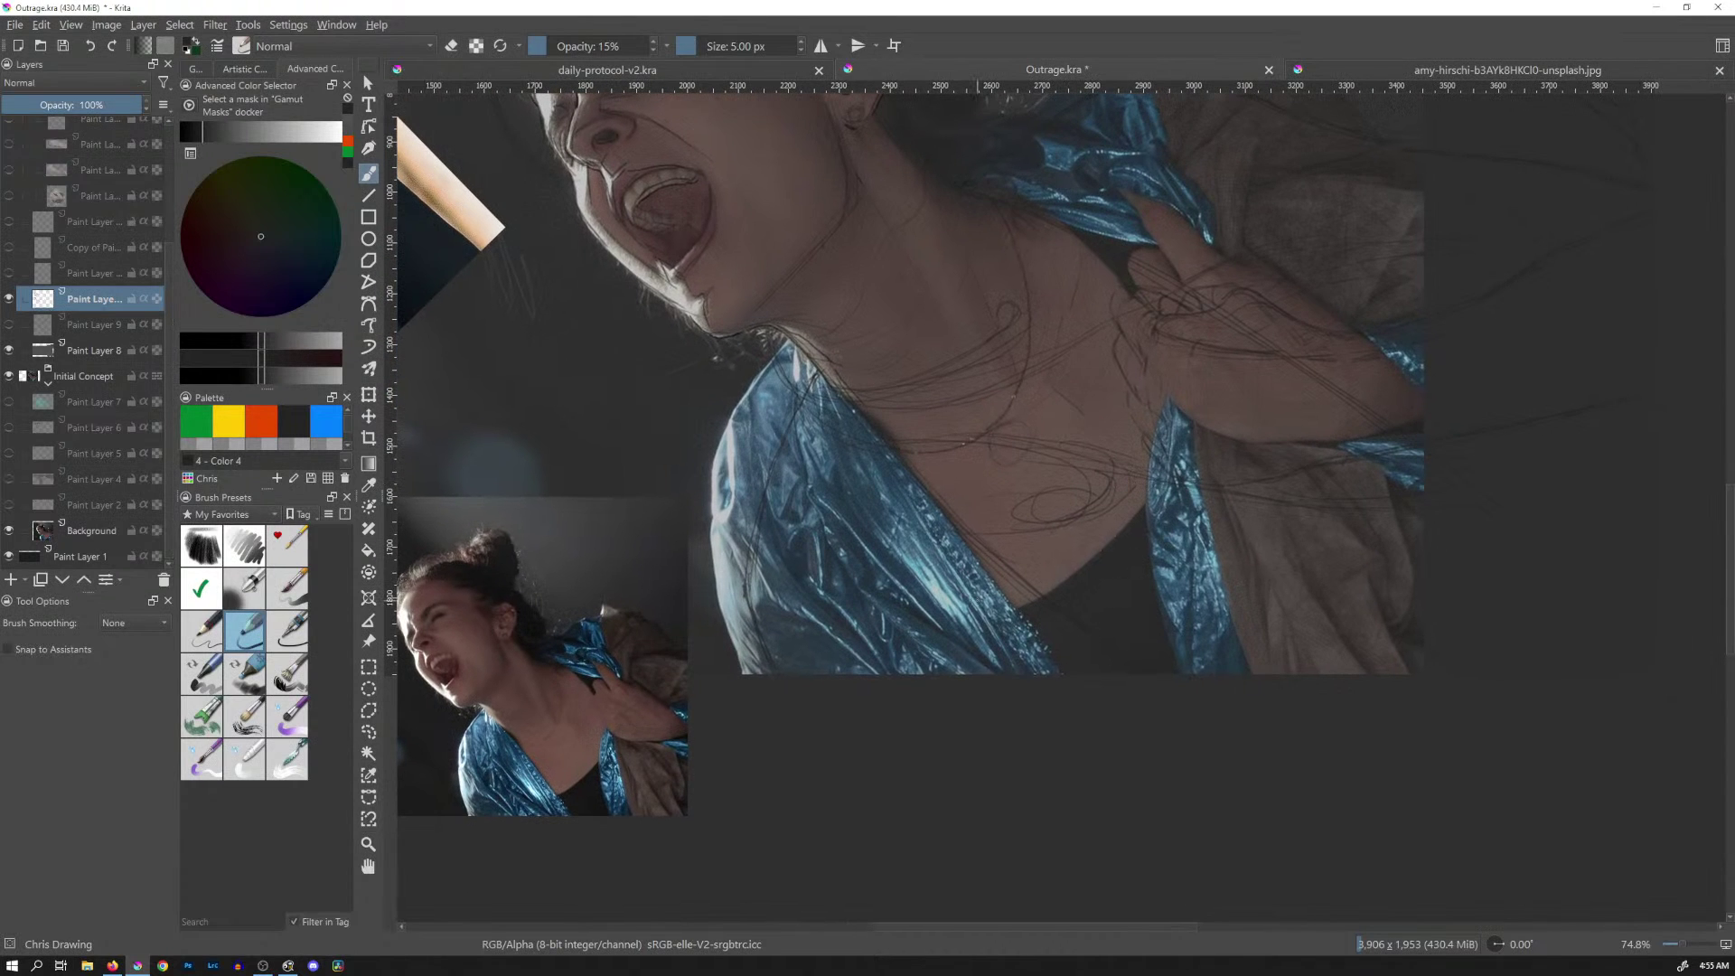
pyautogui.click(9, 530)
pyautogui.click(83, 351)
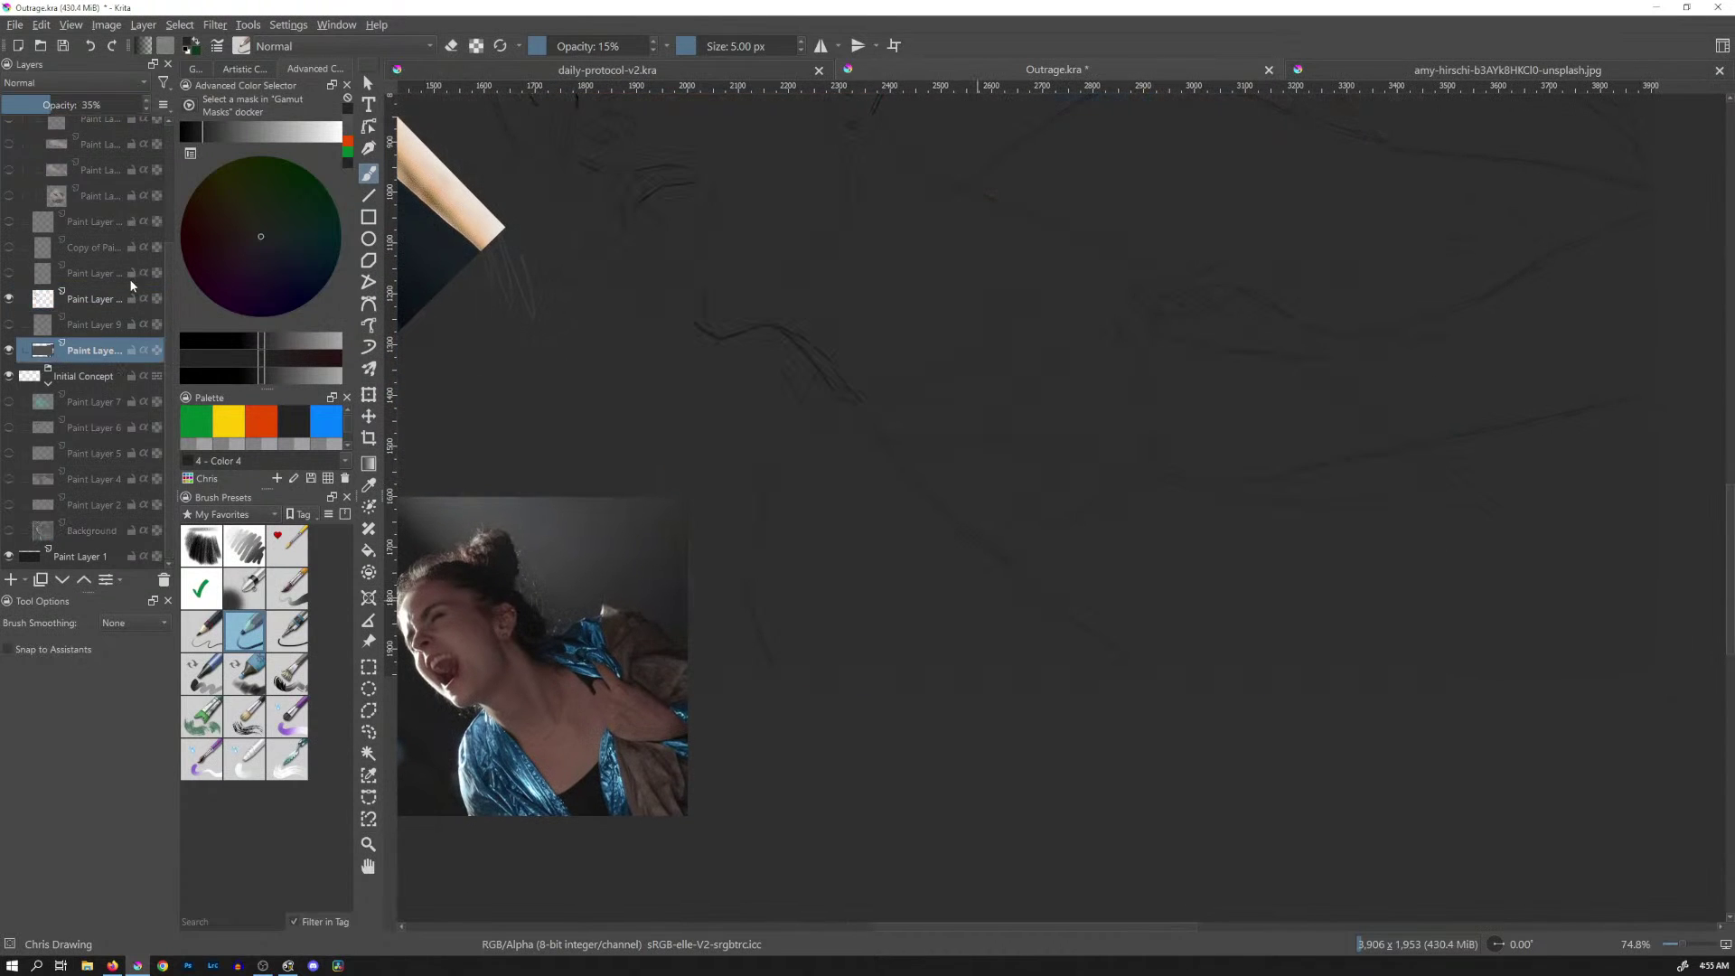
pyautogui.moveTo(50, 105); pyautogui.dragTo(156, 109)
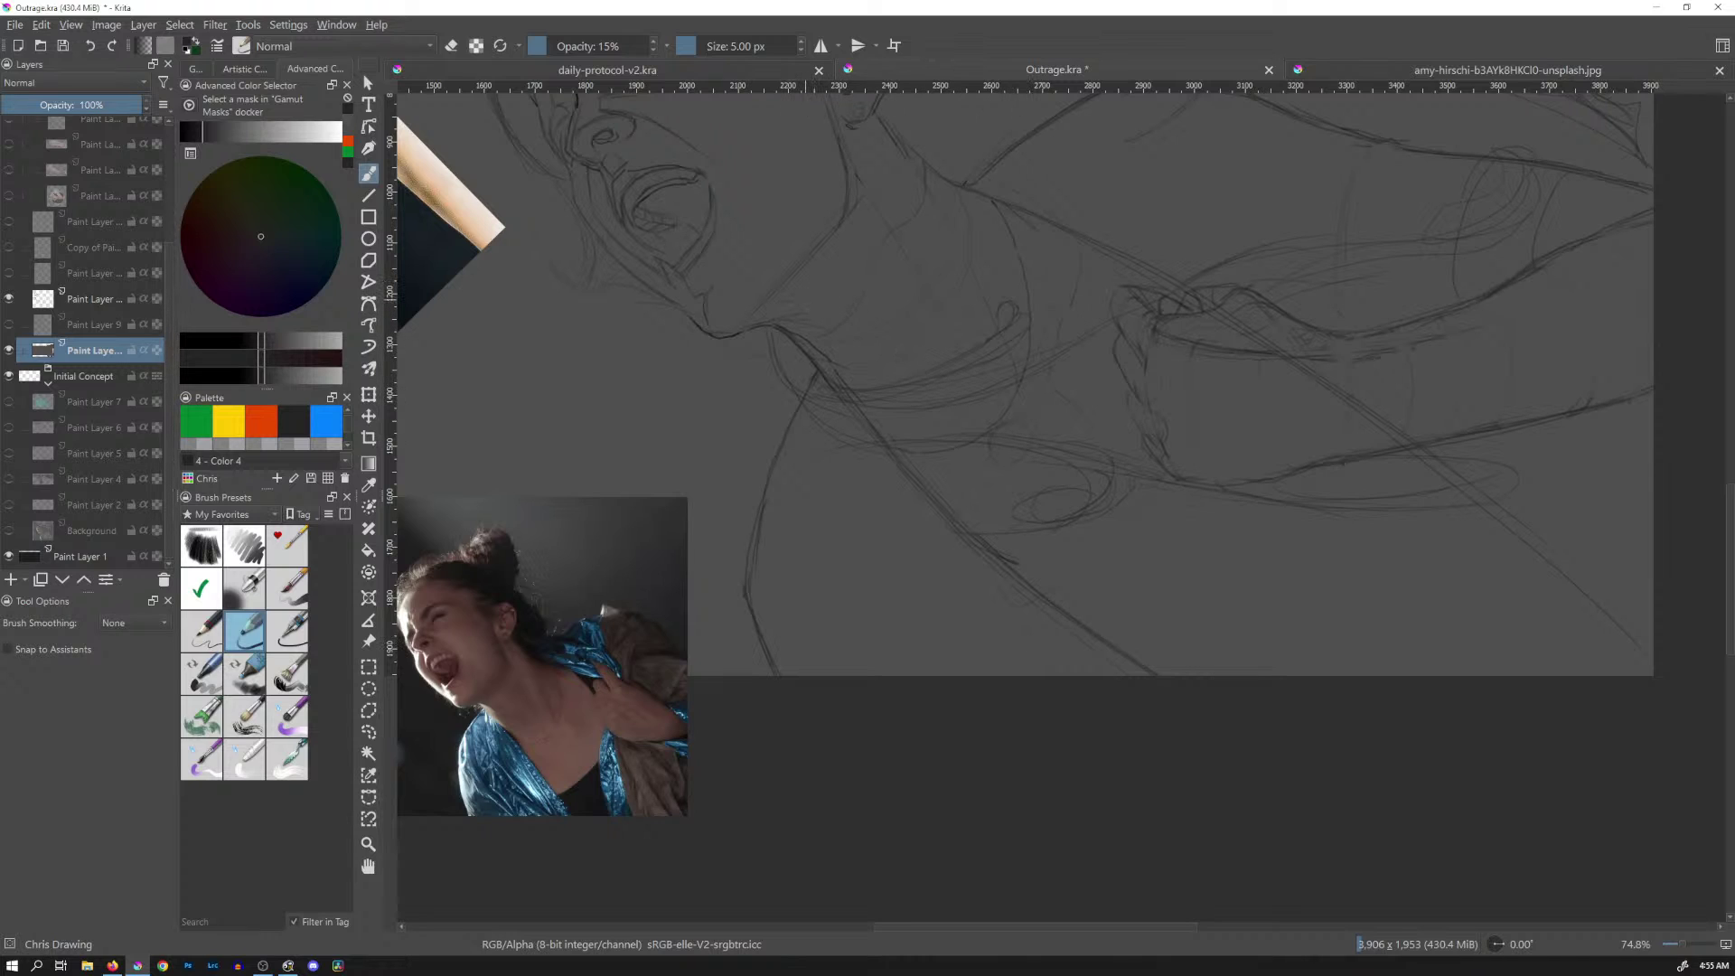
# Try straight construction lines from the neck down to the collarbone and chest on Paint Layer 8, and undo them
pyautogui.moveTo(926, 223); pyautogui.dragTo(941, 260)
pyautogui.moveTo(916, 416); pyautogui.dragTo(946, 428)
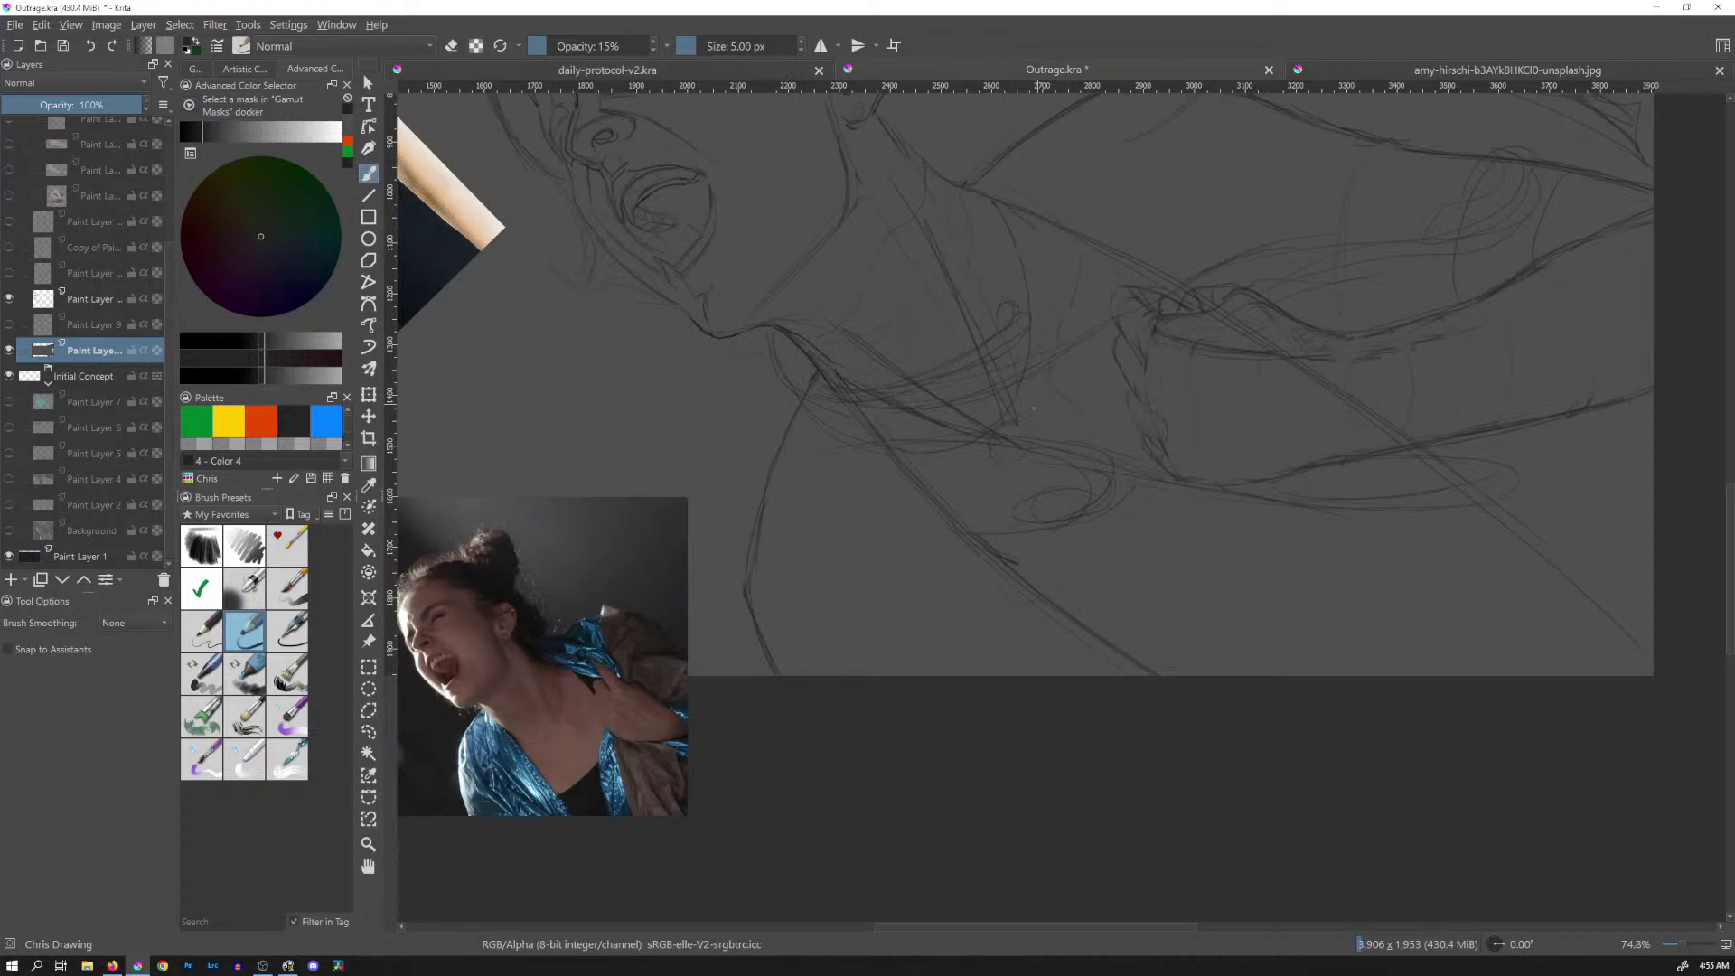
pyautogui.moveTo(1060, 344); pyautogui.dragTo(1041, 398)
pyautogui.moveTo(978, 462); pyautogui.dragTo(889, 467)
pyautogui.hotkey('ctrl', 'z')
pyautogui.hotkey('ctrl', 'z')
pyautogui.hotkey('ctrl', 'z')
pyautogui.hotkey('ctrl', 'z')
pyautogui.hotkey('ctrl', 'z')
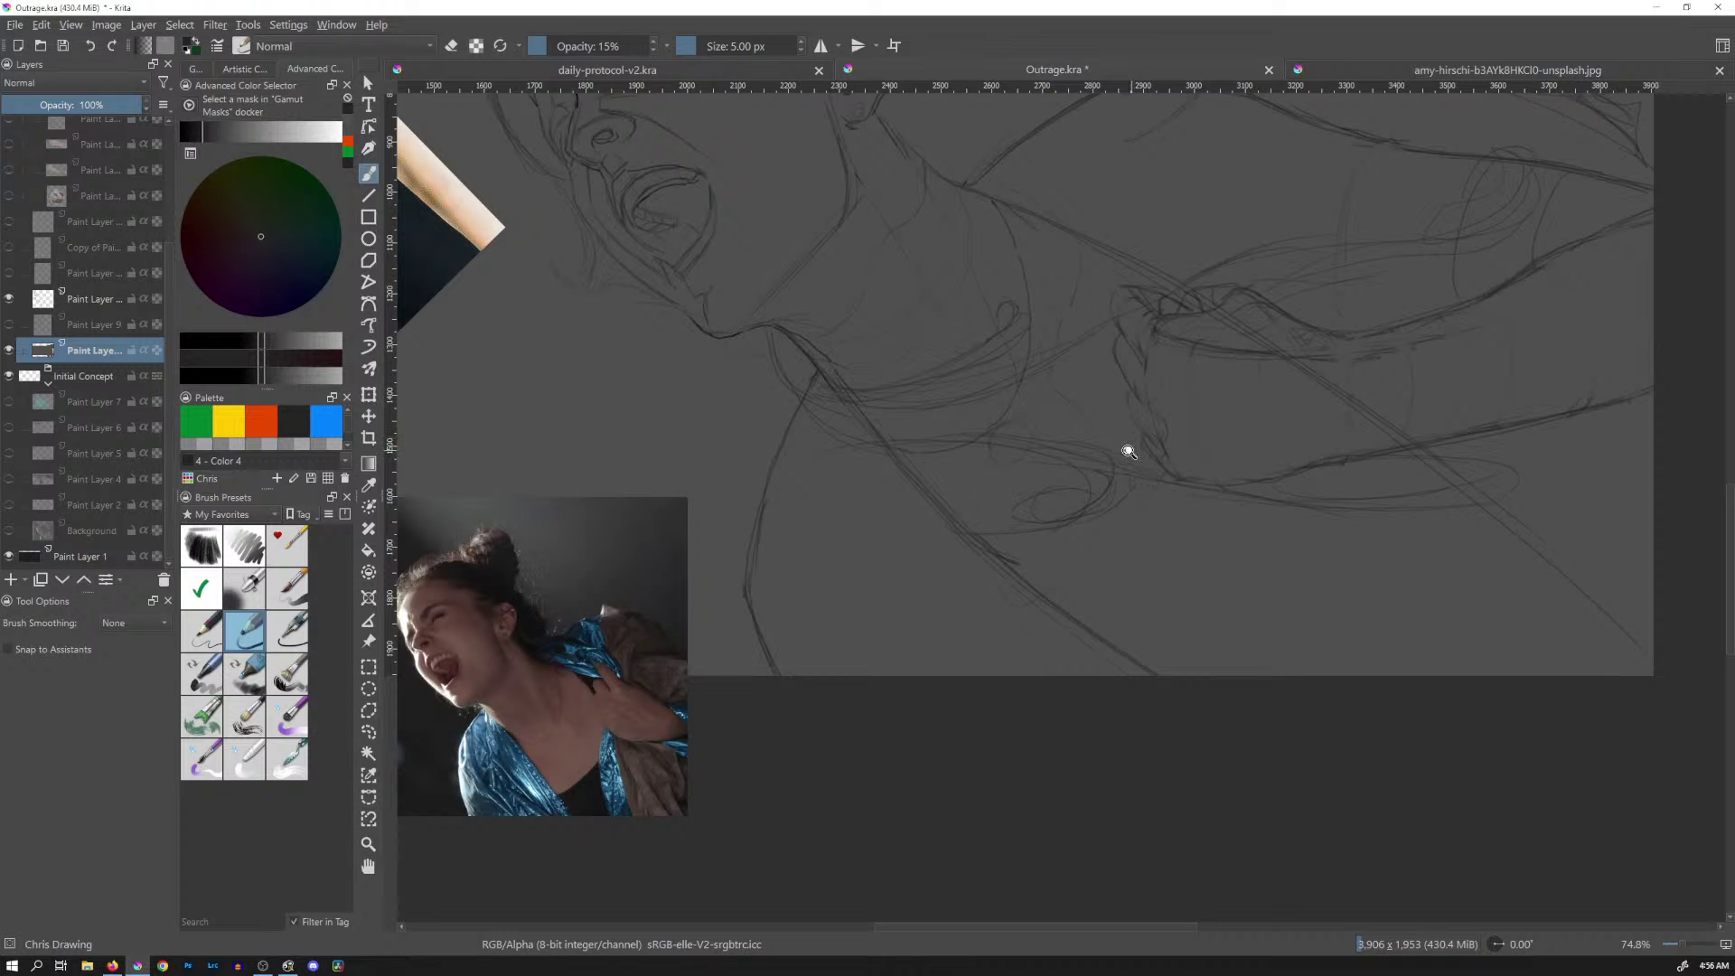
# On Paint Layer 11, sketch a V-shaped neckline between the lapel and the hand and erase its overlap with an eraser of about 52 px
pyautogui.scroll(1, 1129, 452)
pyautogui.scroll(-2, 1133, 454)
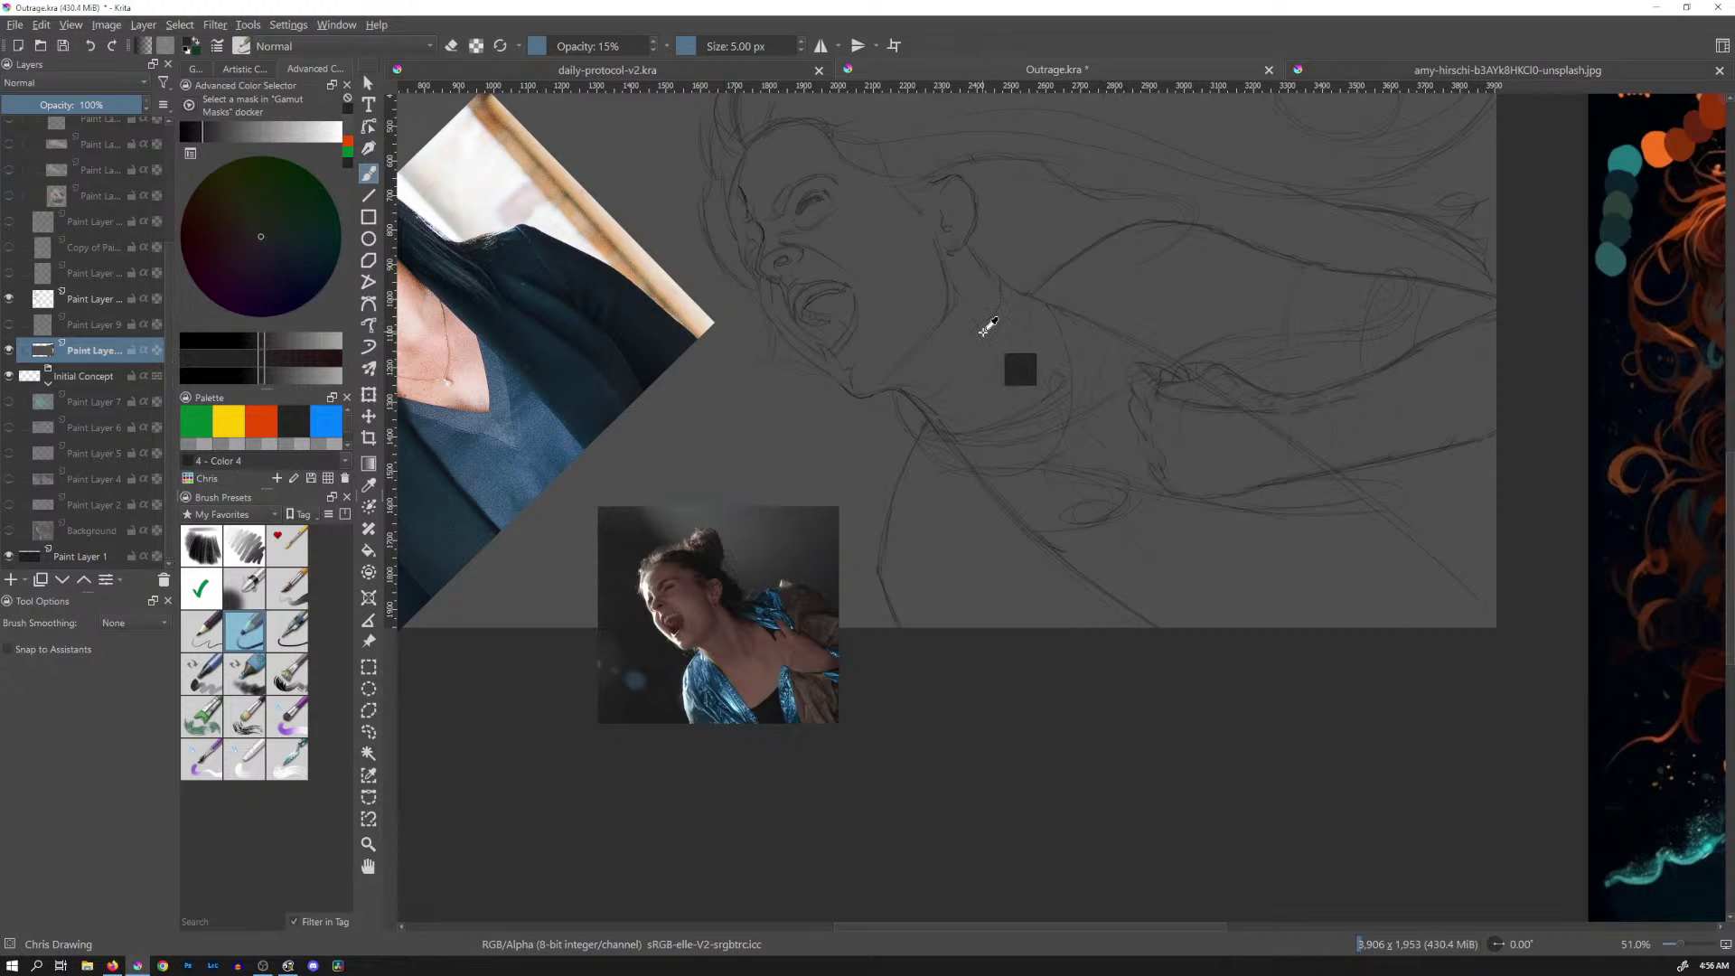
pyautogui.click(96, 302)
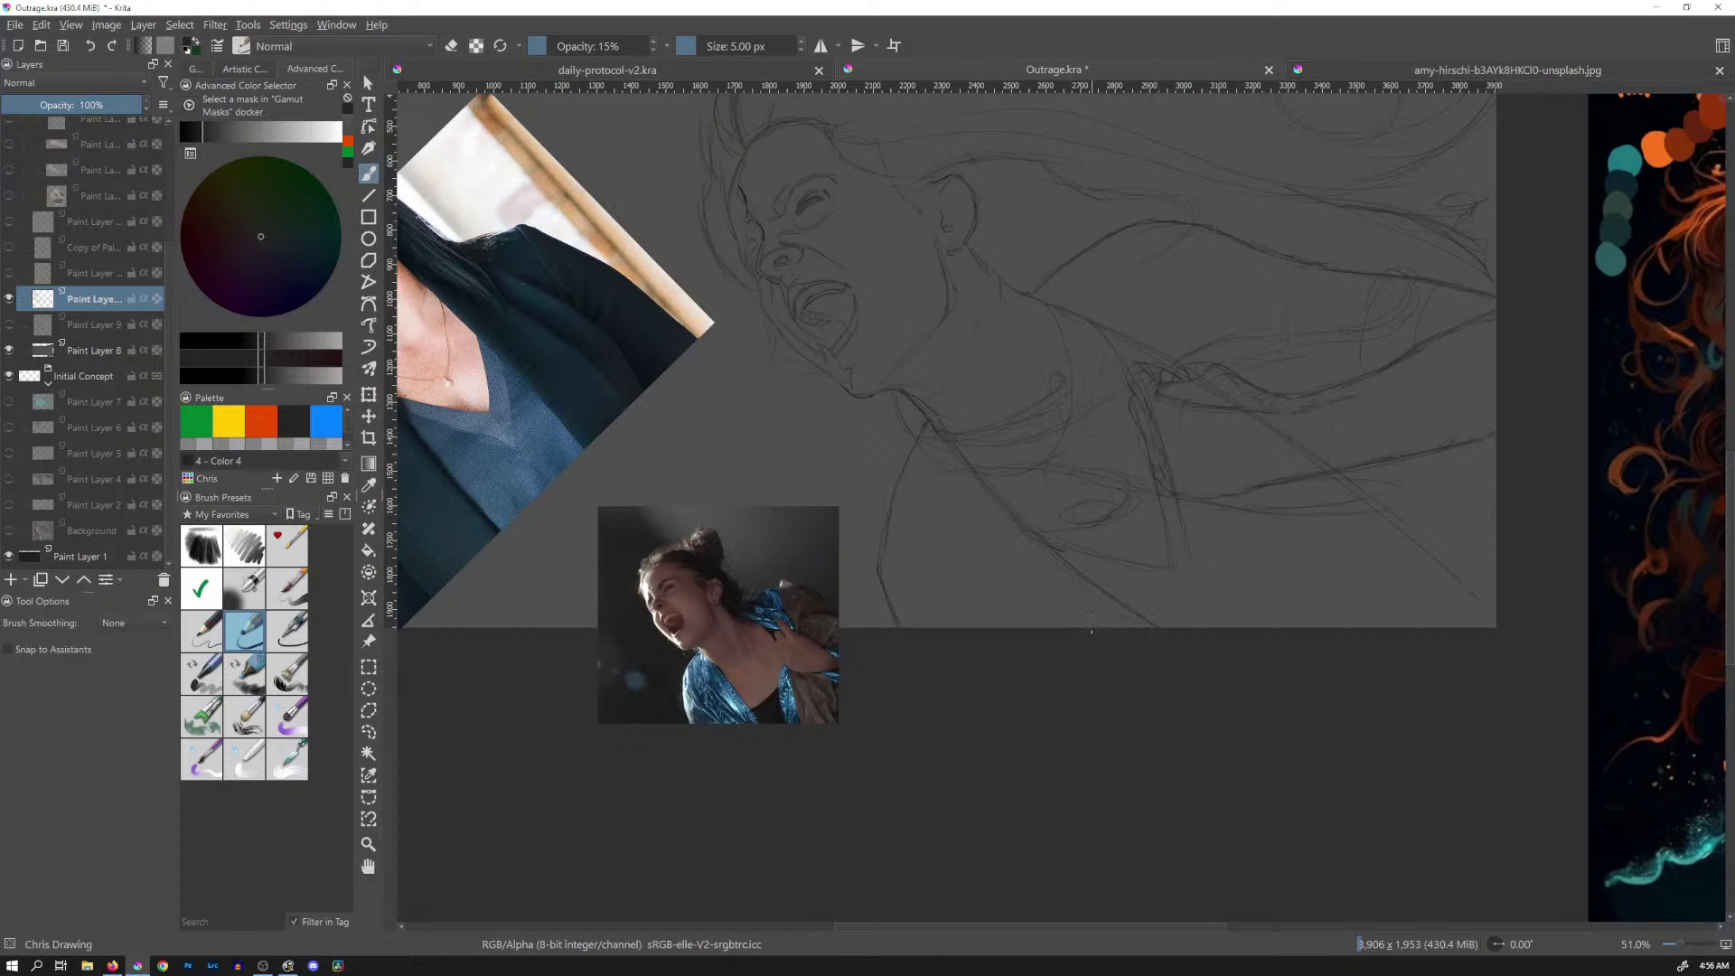
pyautogui.moveTo(1202, 605); pyautogui.dragTo(1244, 605)
pyautogui.press('e')
pyautogui.moveTo(1191, 543)
pyautogui.mouseDown()
pyautogui.moveTo(1139, 380)
pyautogui.moveTo(1164, 481)
pyautogui.moveTo(1179, 409)
pyautogui.mouseUp()
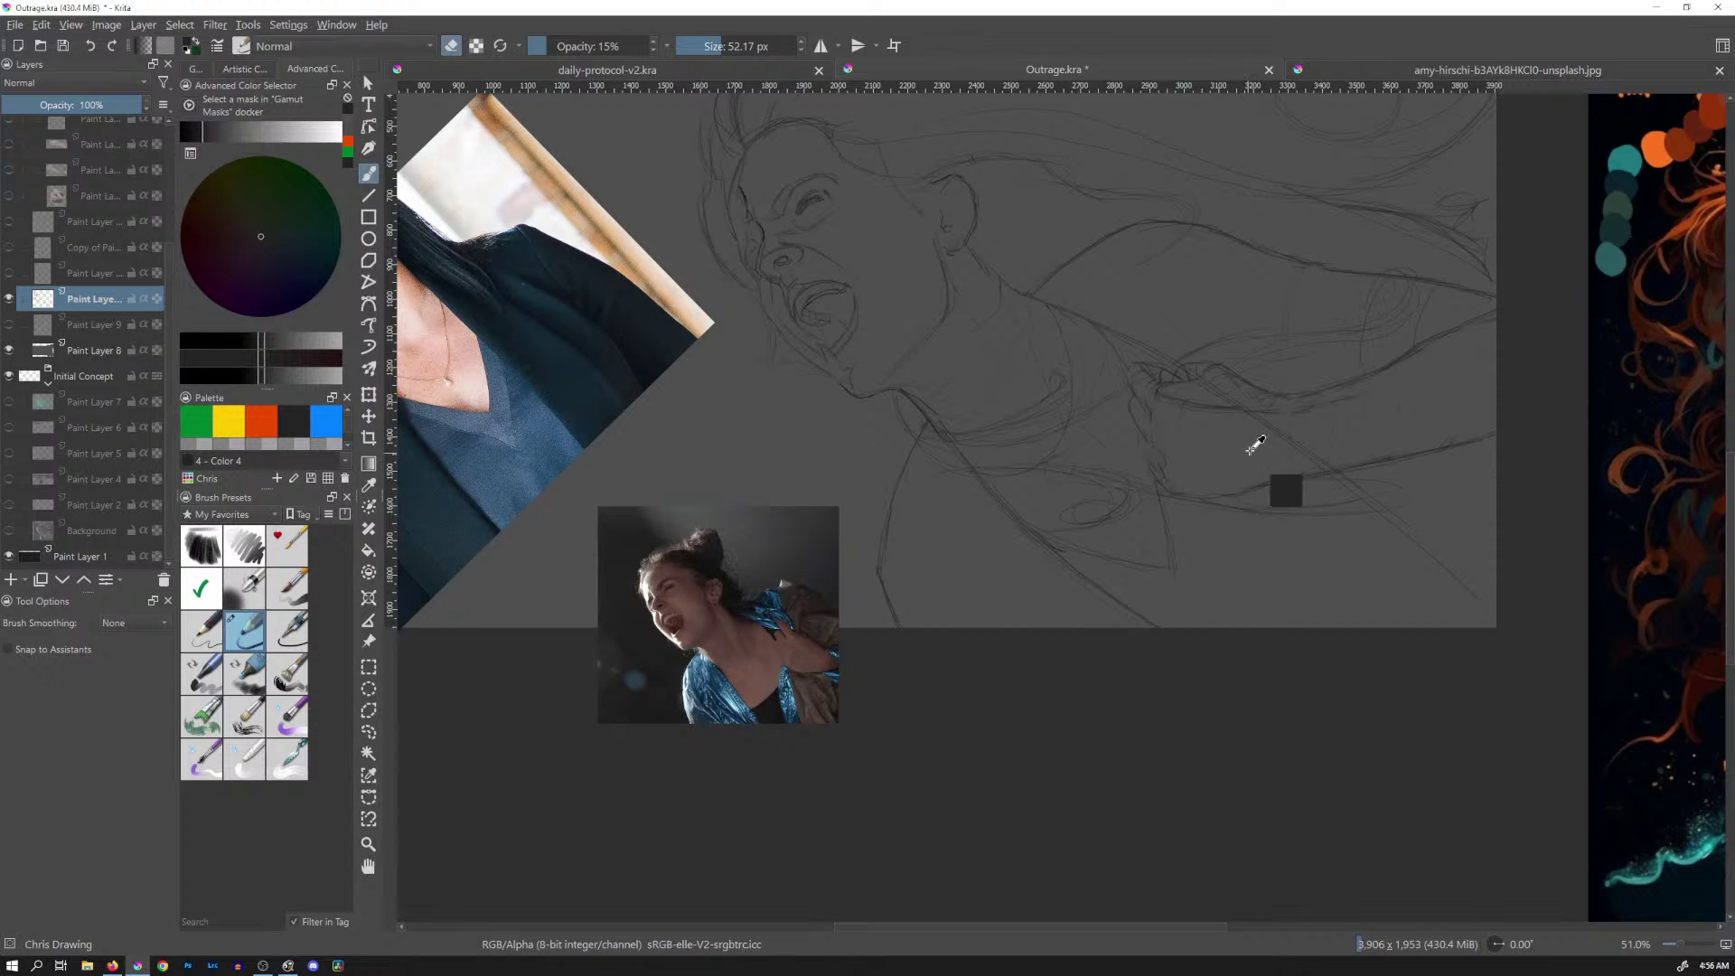
# Undo the last strokes around the neckline and save Outrage.kra
pyautogui.scroll(-3, 1248, 464)
pyautogui.moveTo(1289, 398); pyautogui.dragTo(1081, 503)
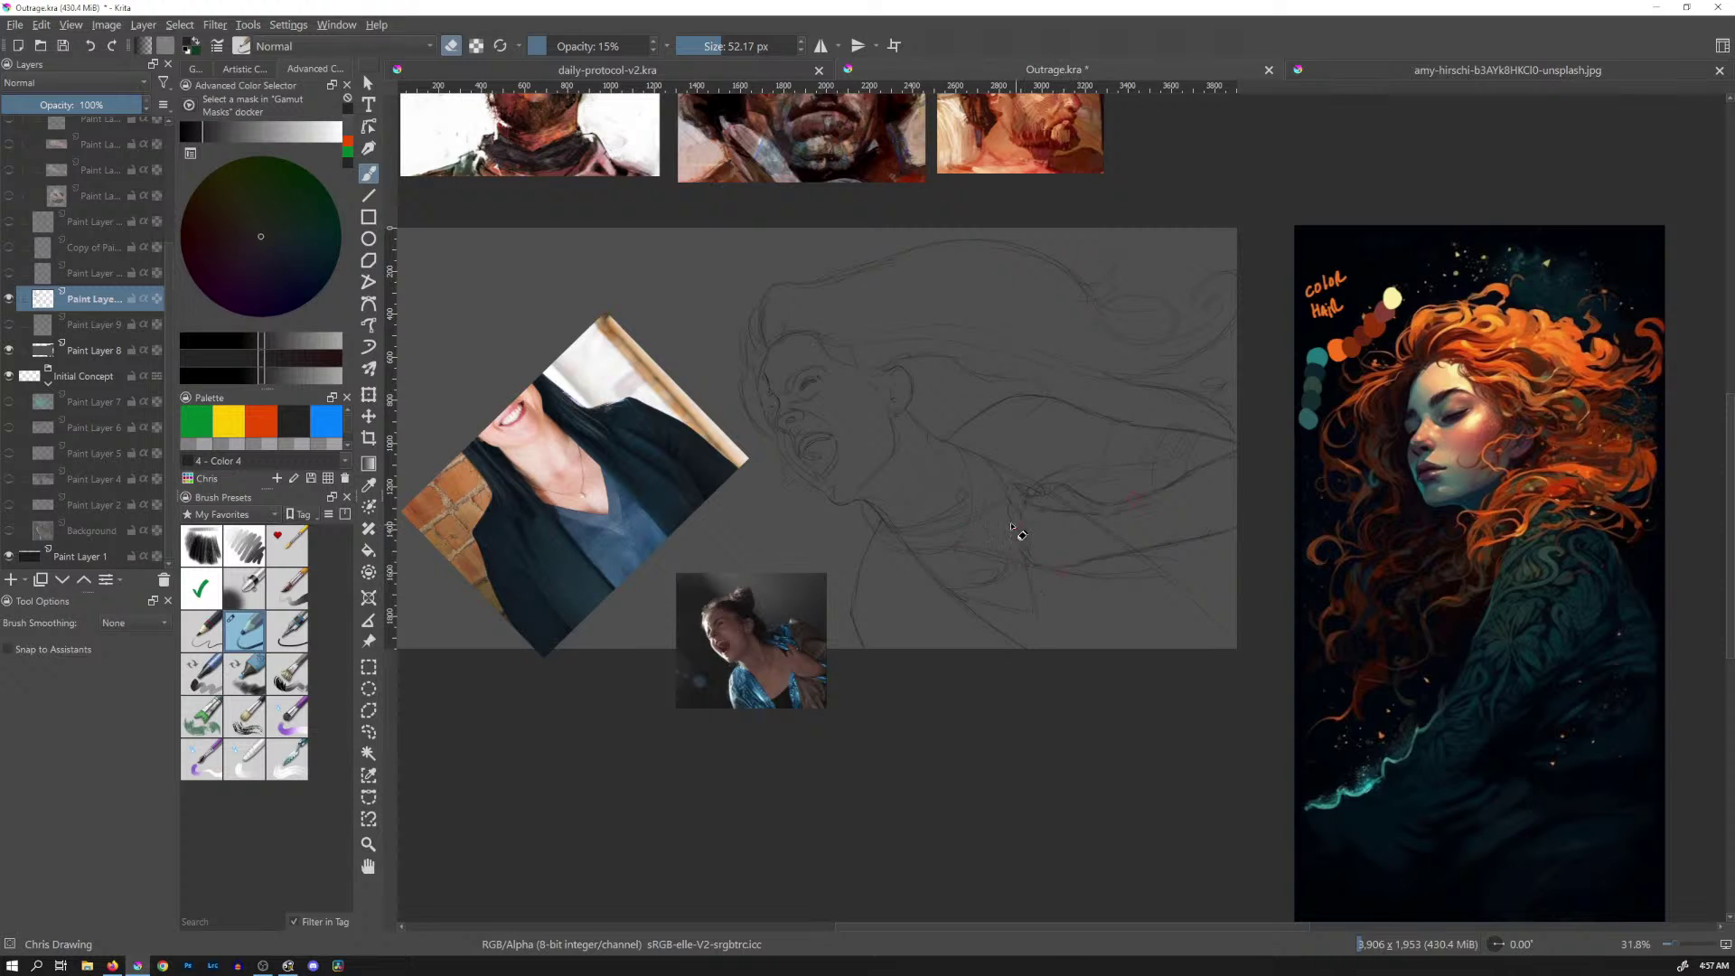
pyautogui.keyDown('ctrl'); pyautogui.click(1069, 497); pyautogui.keyUp('ctrl')
pyautogui.keyDown('ctrl'); pyautogui.click(1081, 496); pyautogui.keyUp('ctrl')
pyautogui.press('e')
pyautogui.hotkey('ctrl', 'z')
pyautogui.hotkey('ctrl', 'z')
pyautogui.hotkey('ctrl', 'z')
pyautogui.hotkey('ctrl', 's')
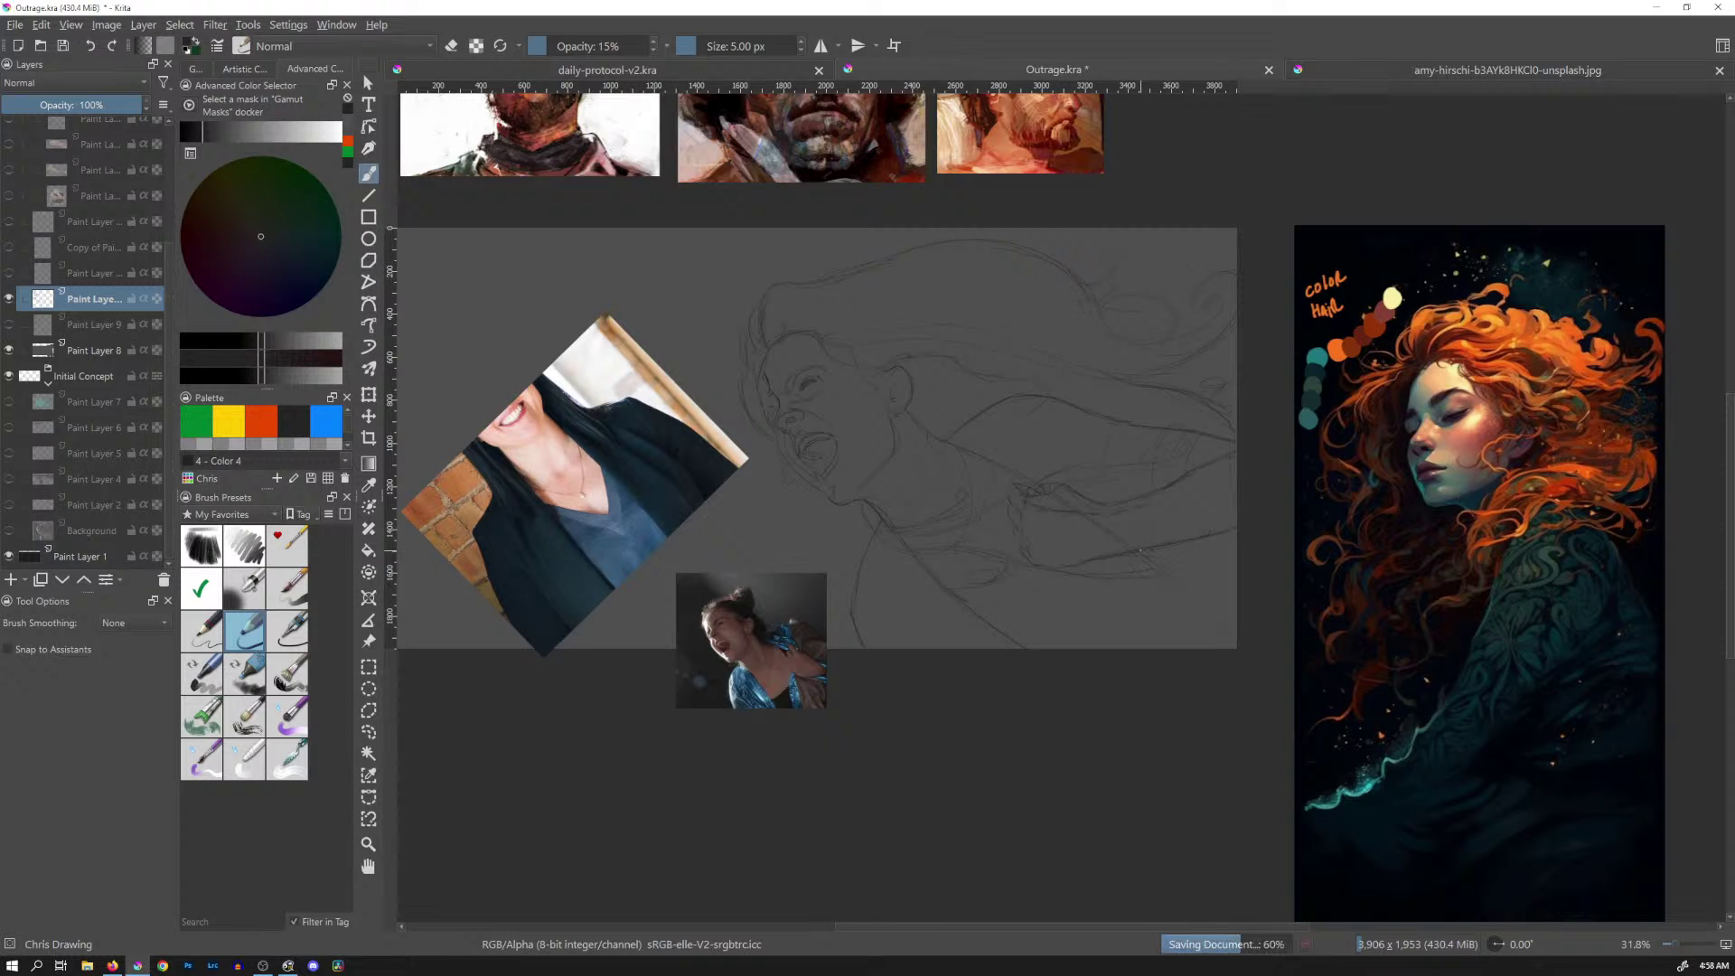
# Open the stock photo of a woman in a navy blazer from the Art - Outrage folder and return to the Outrage.kra drawing
pyautogui.hotkey('ctrl', 'o')
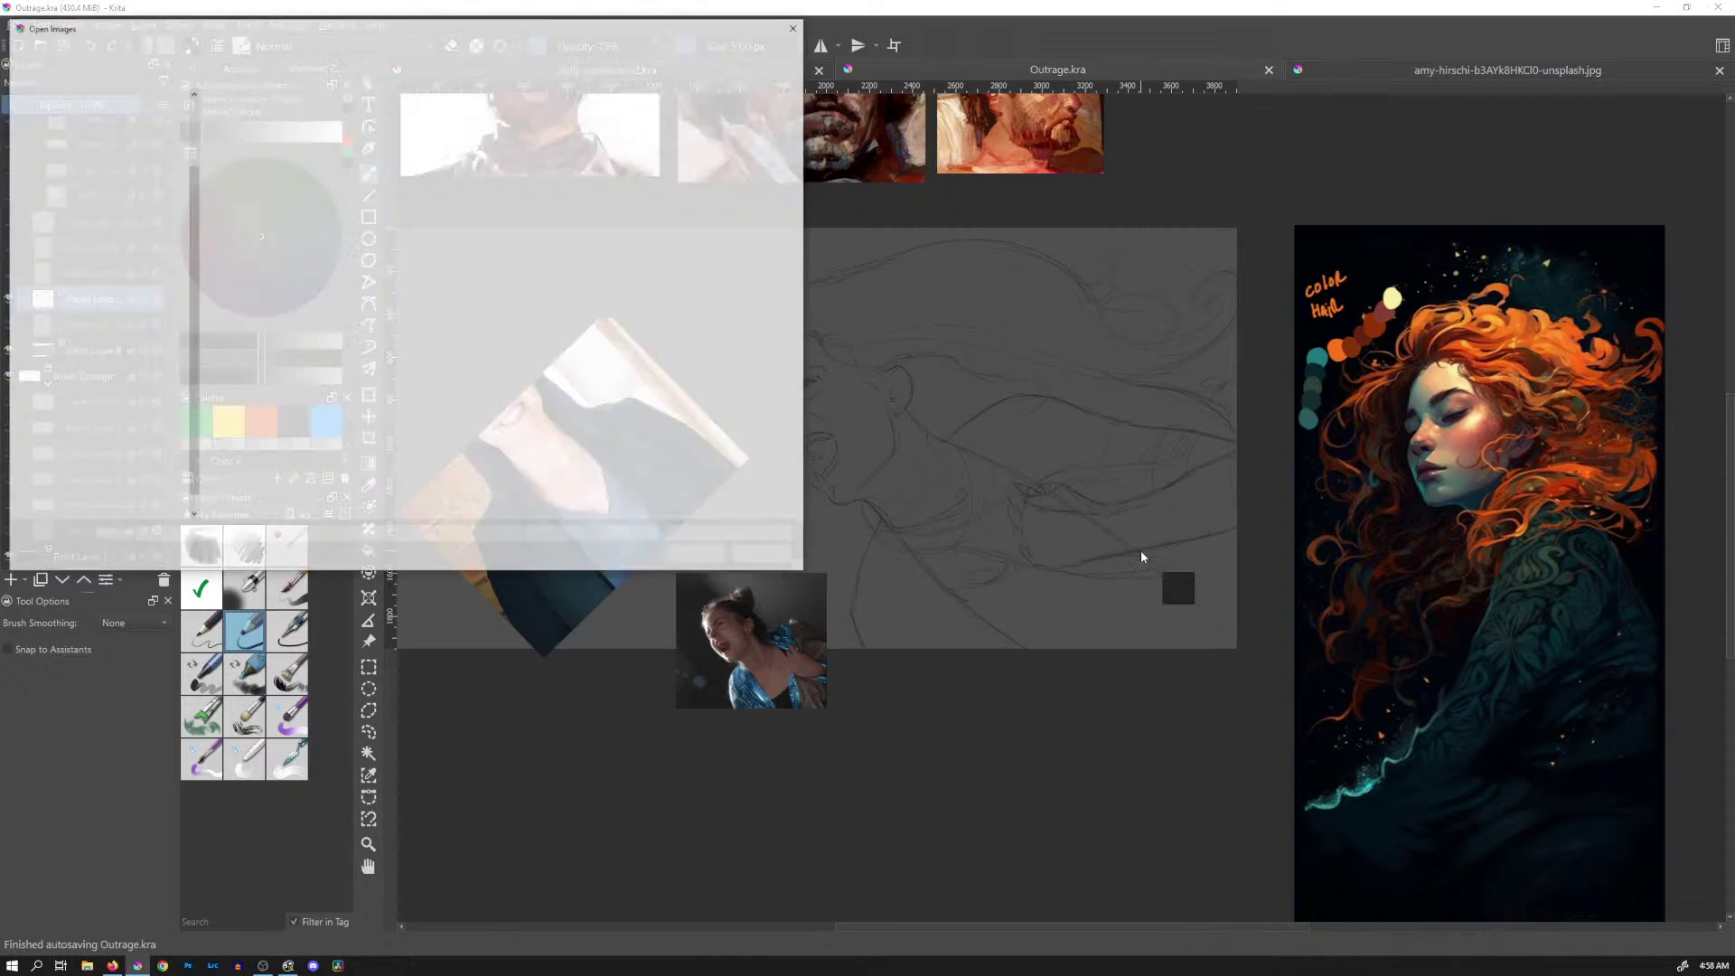
pyautogui.press('Left')
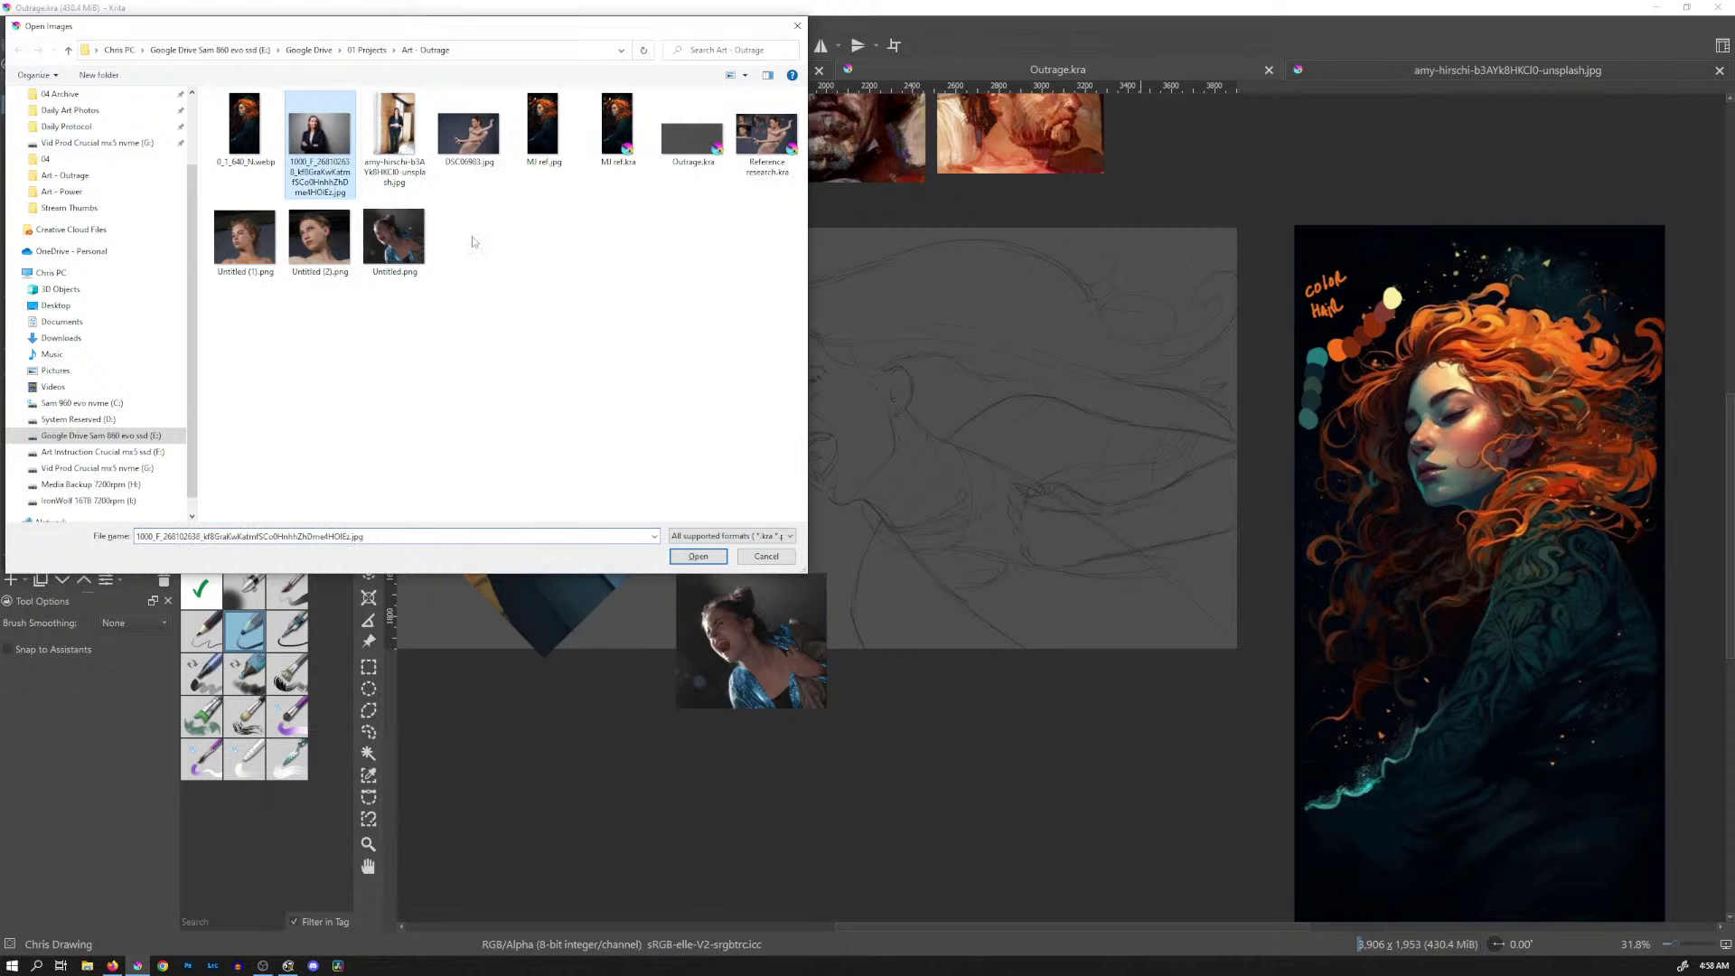
pyautogui.click(699, 556)
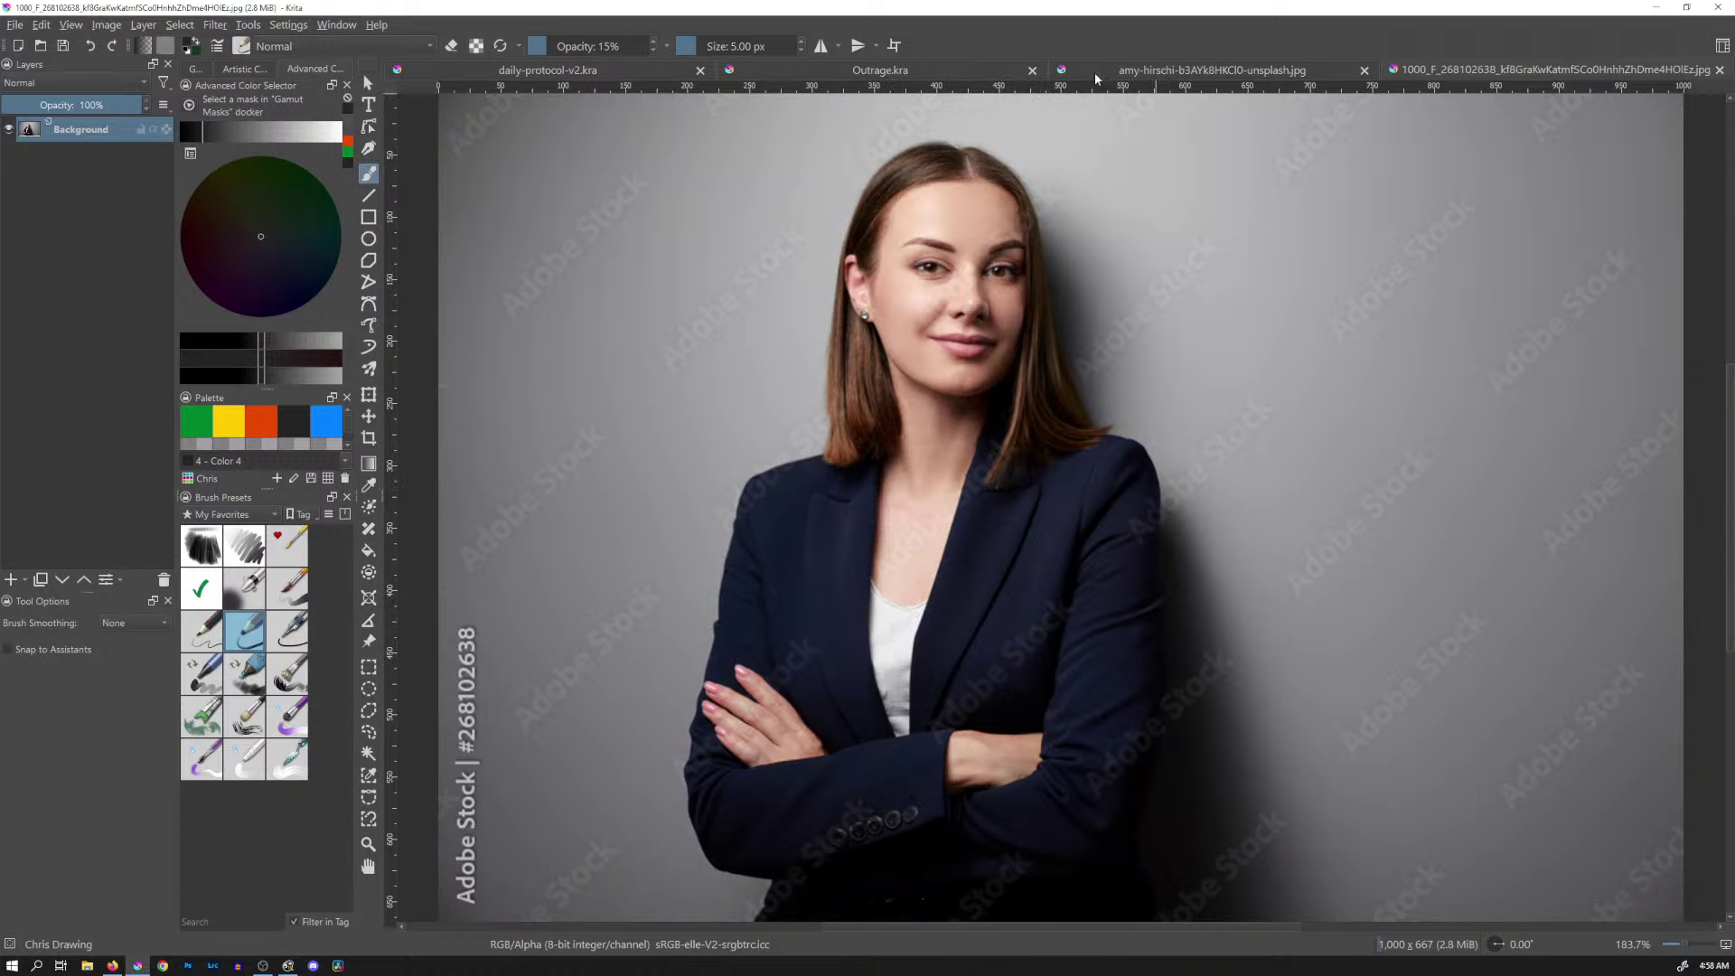
pyautogui.click(958, 73)
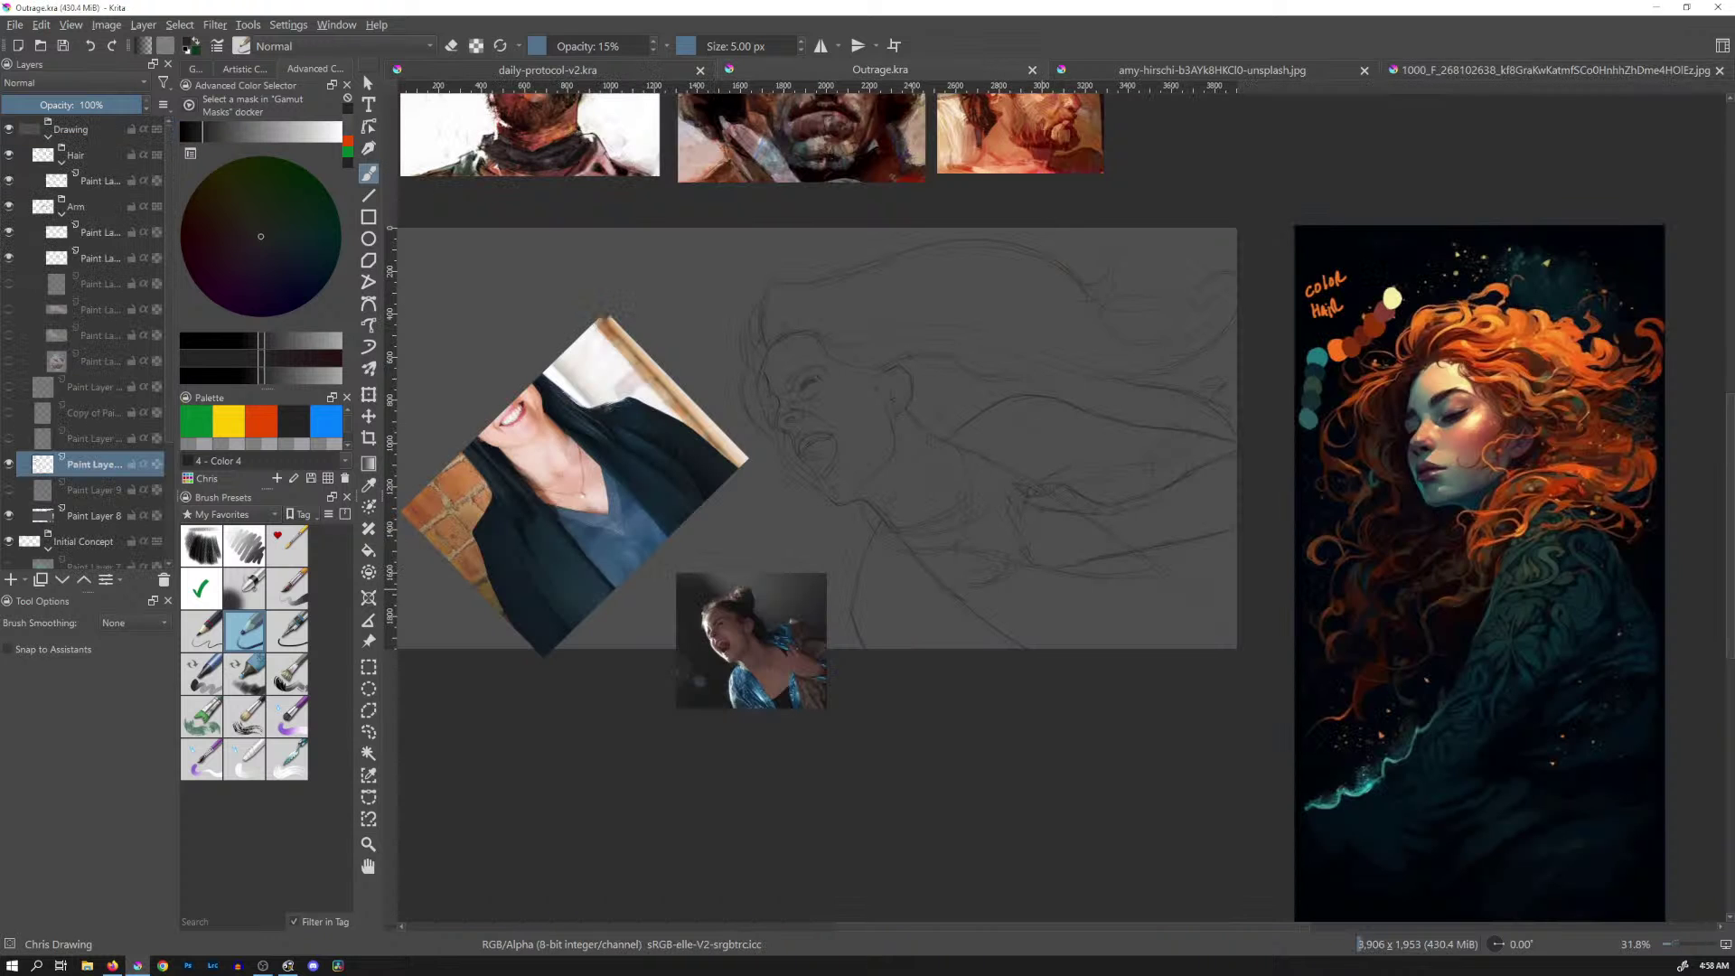
# Sketch the top's curved neckline from the lapel up to the hand and erase the part crossing the hand with an eraser of about 24 px
pyautogui.moveTo(870, 678); pyautogui.dragTo(906, 565)
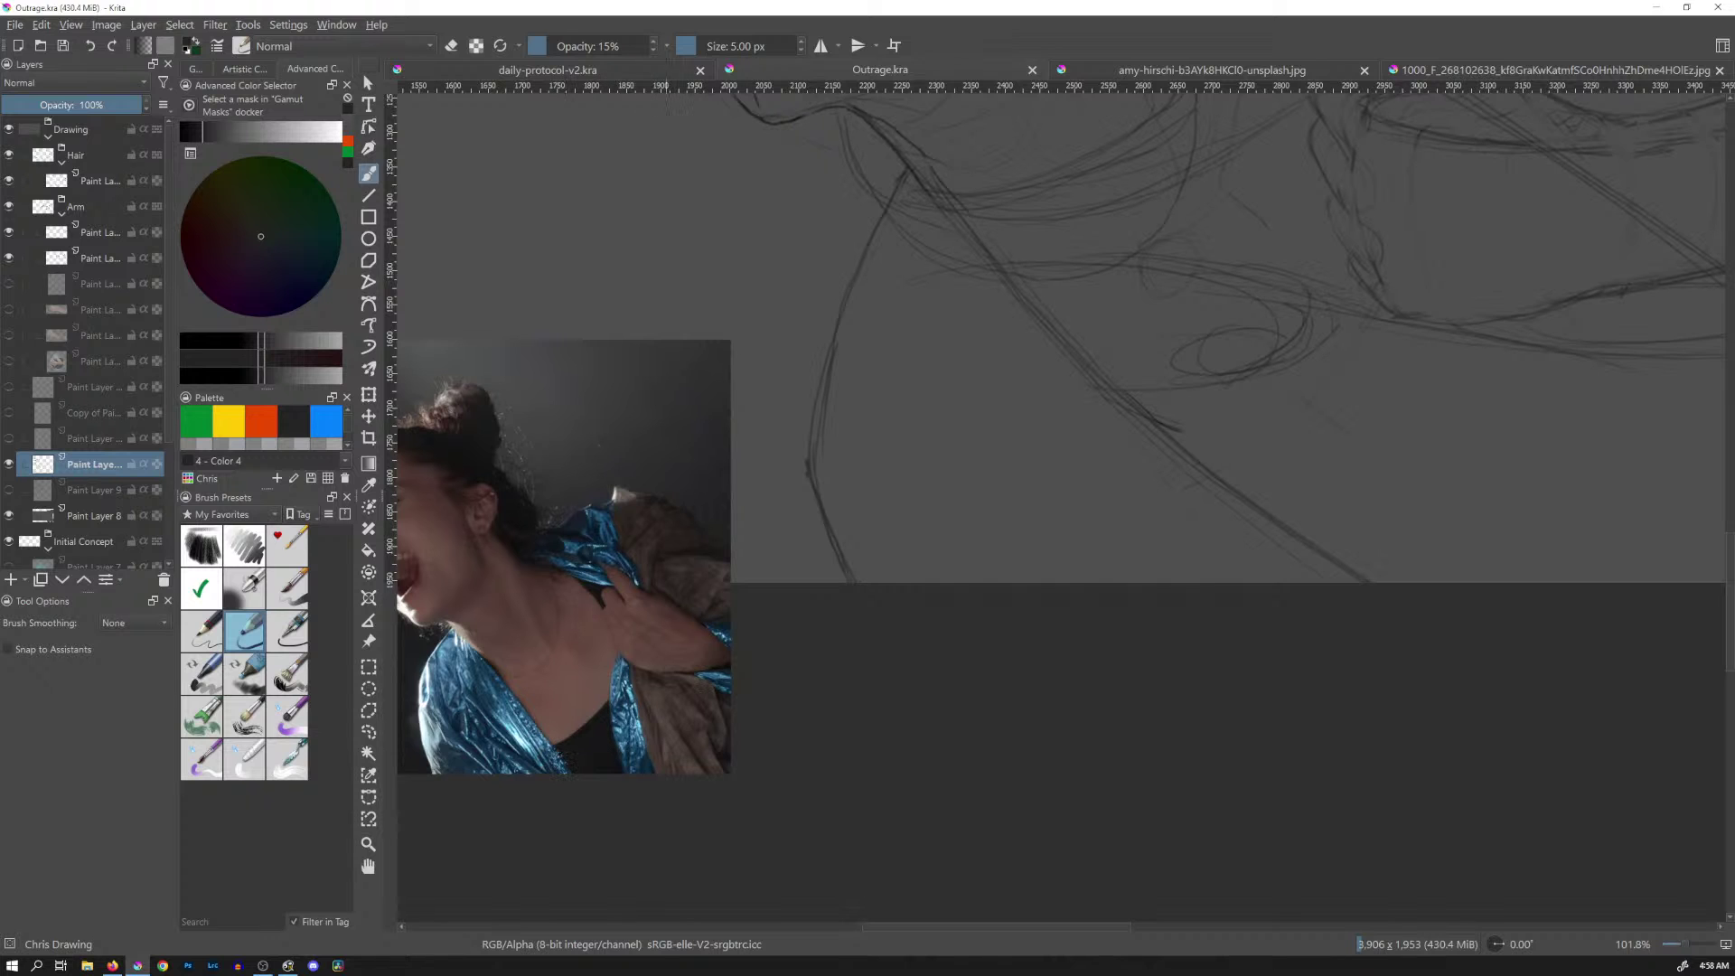
pyautogui.moveTo(1226, 478); pyautogui.dragTo(1189, 551)
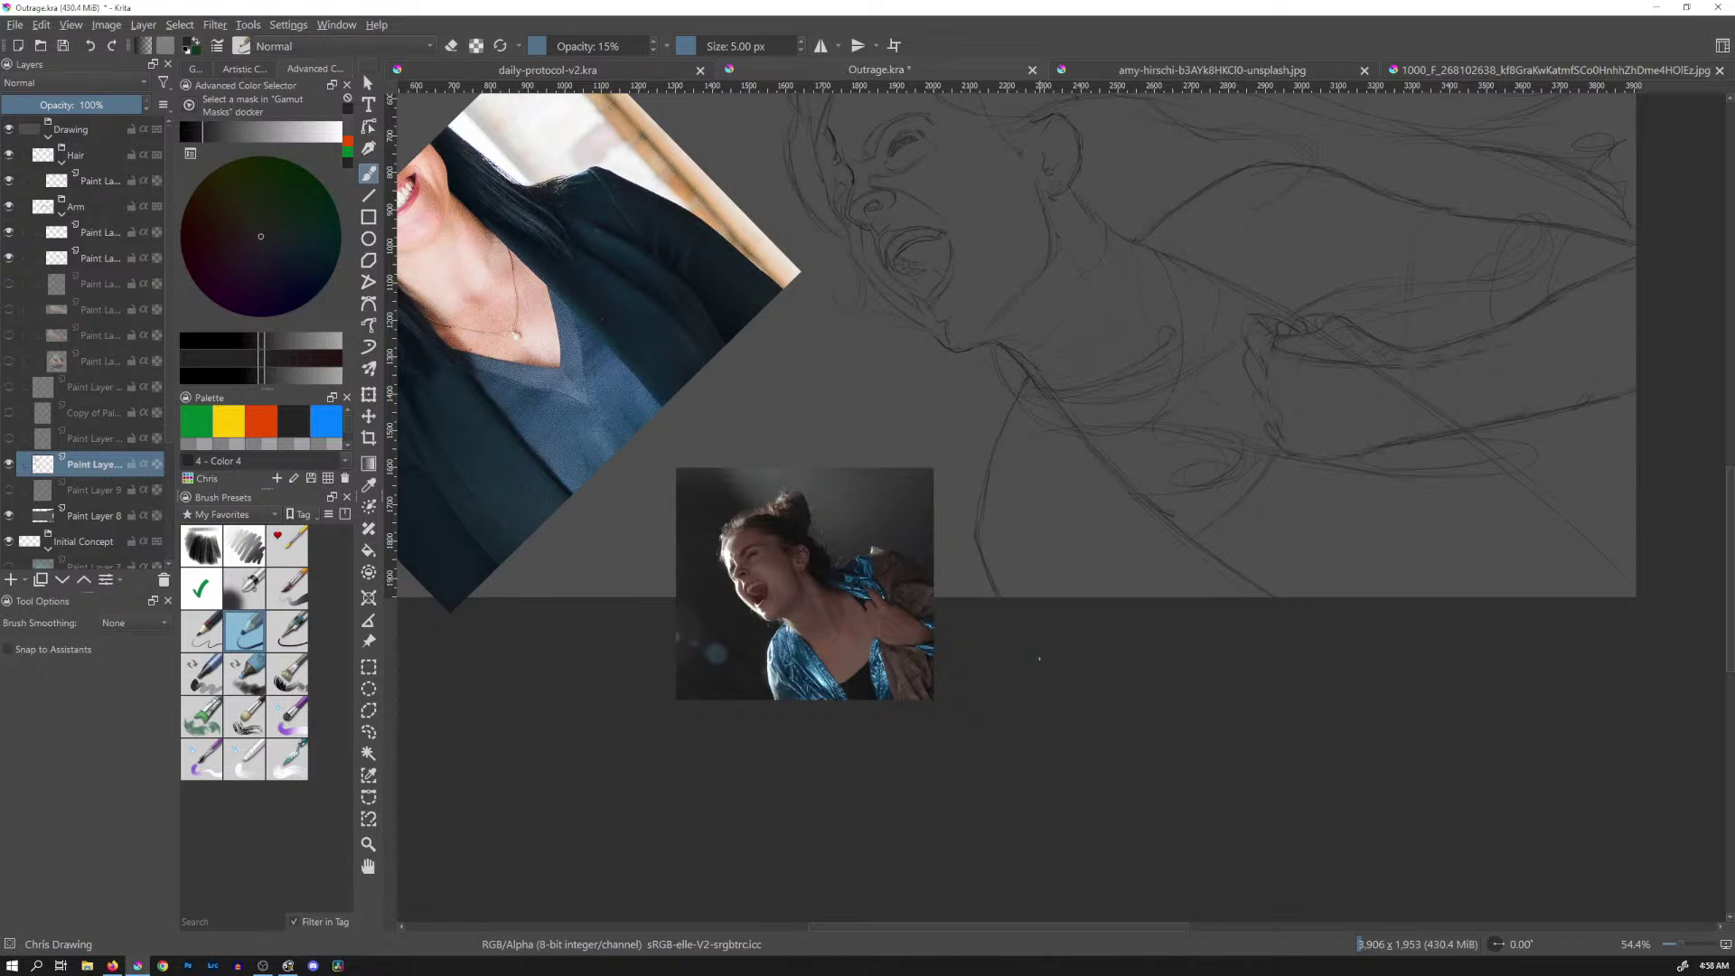
pyautogui.scroll(-2, 1222, 443)
pyautogui.moveTo(1281, 462); pyautogui.dragTo(1039, 592)
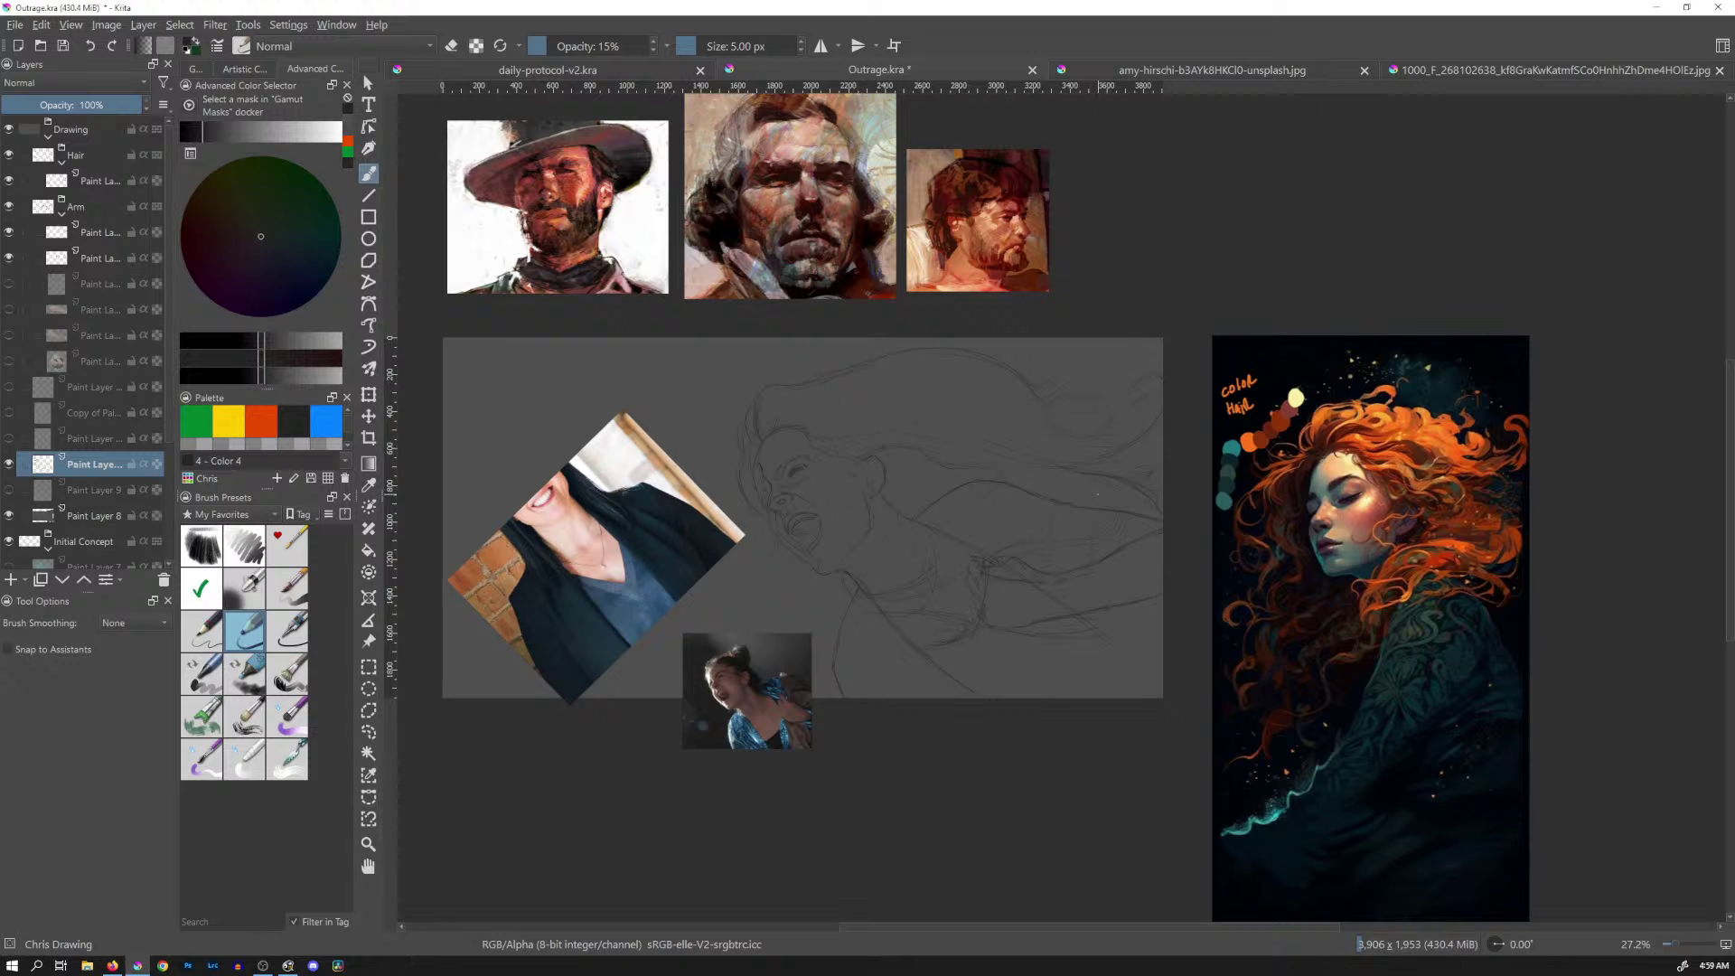
pyautogui.scroll(5, 1037, 605)
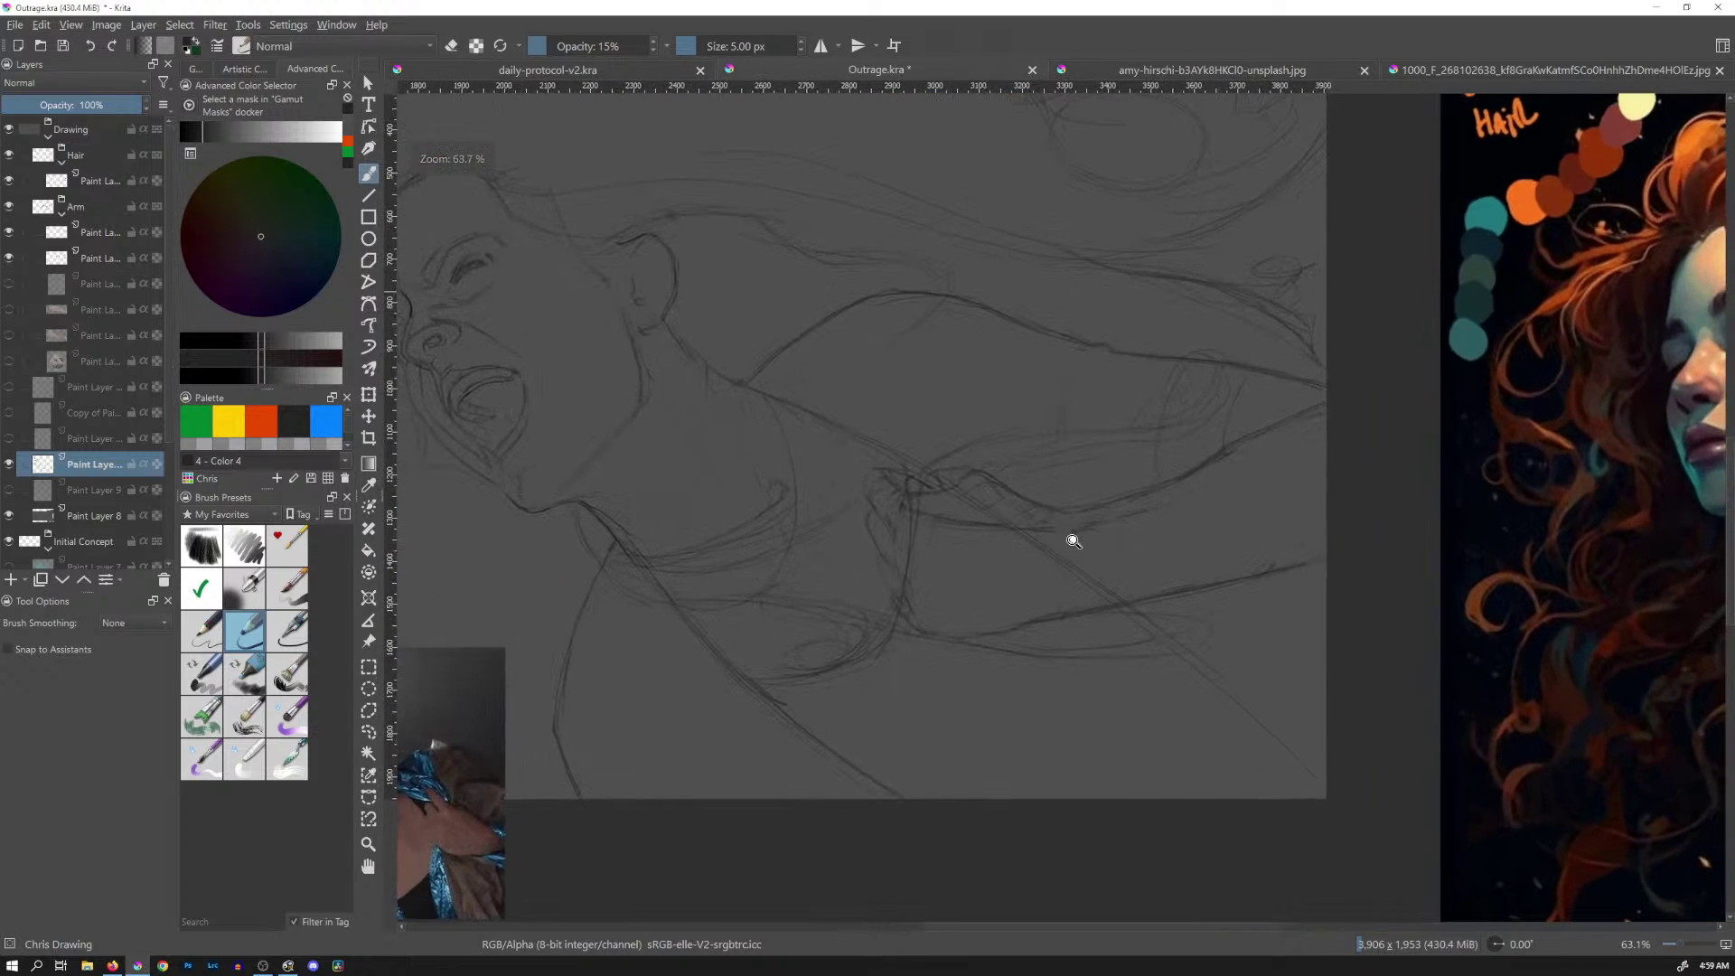
pyautogui.press('e')
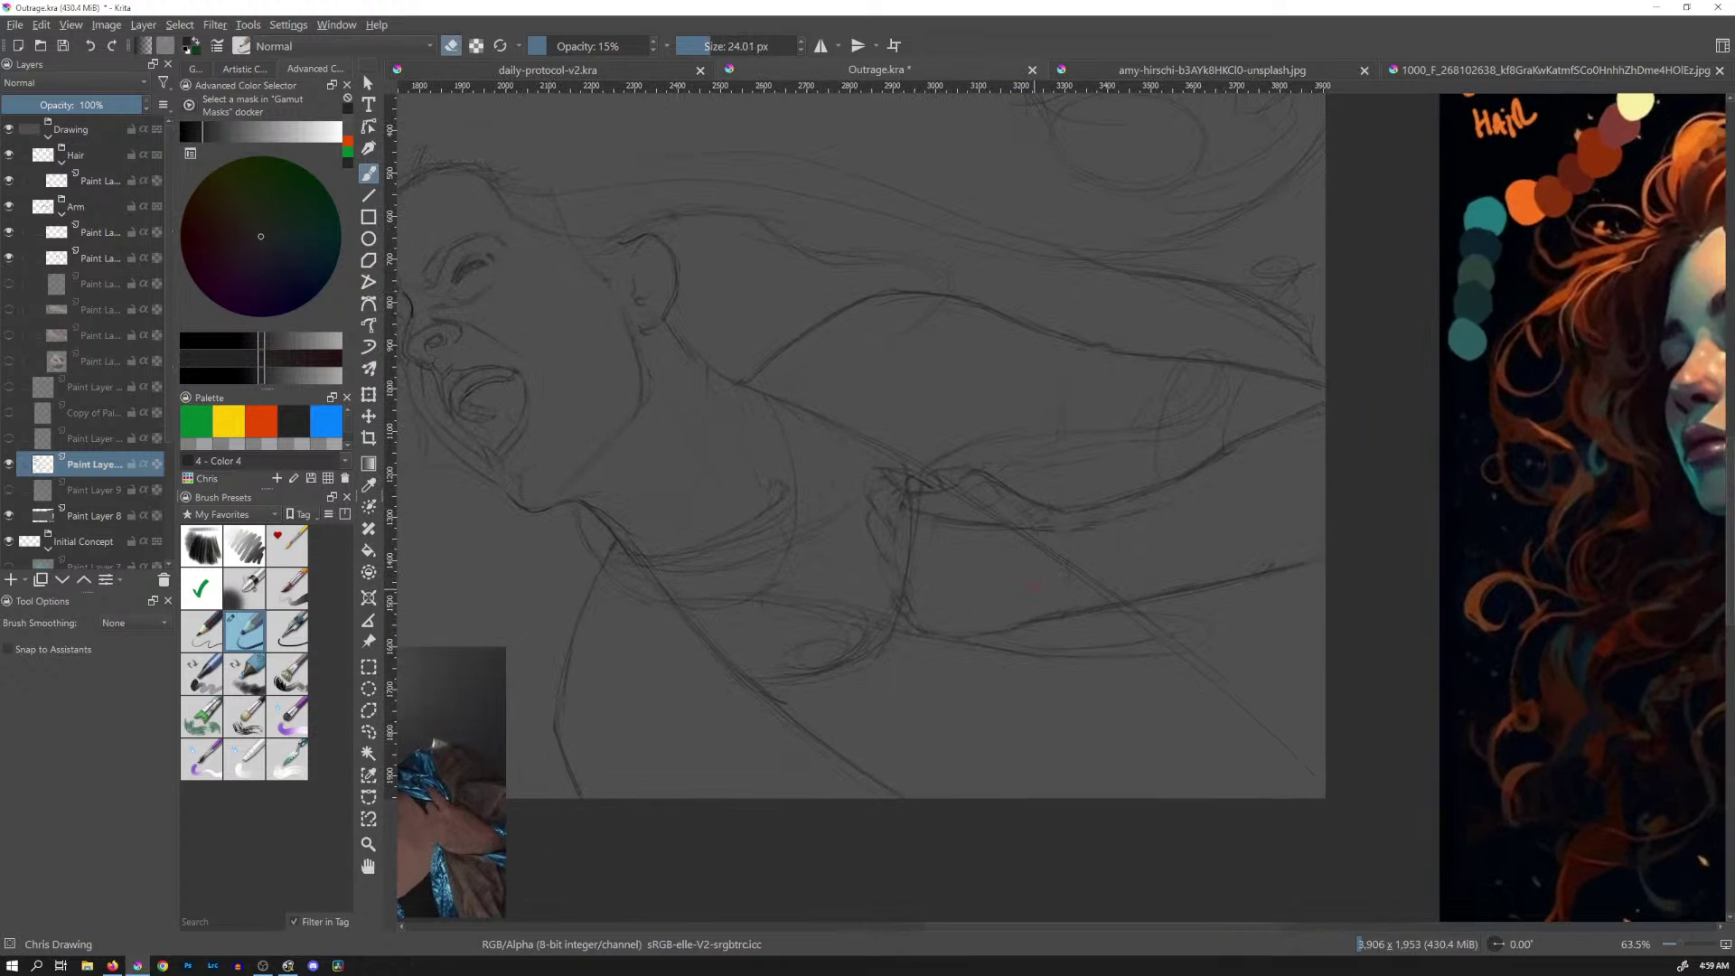
pyautogui.moveTo(916, 613)
pyautogui.mouseDown()
pyautogui.moveTo(910, 484)
pyautogui.moveTo(914, 499)
pyautogui.moveTo(982, 465)
pyautogui.mouseUp()
pyautogui.press('e')
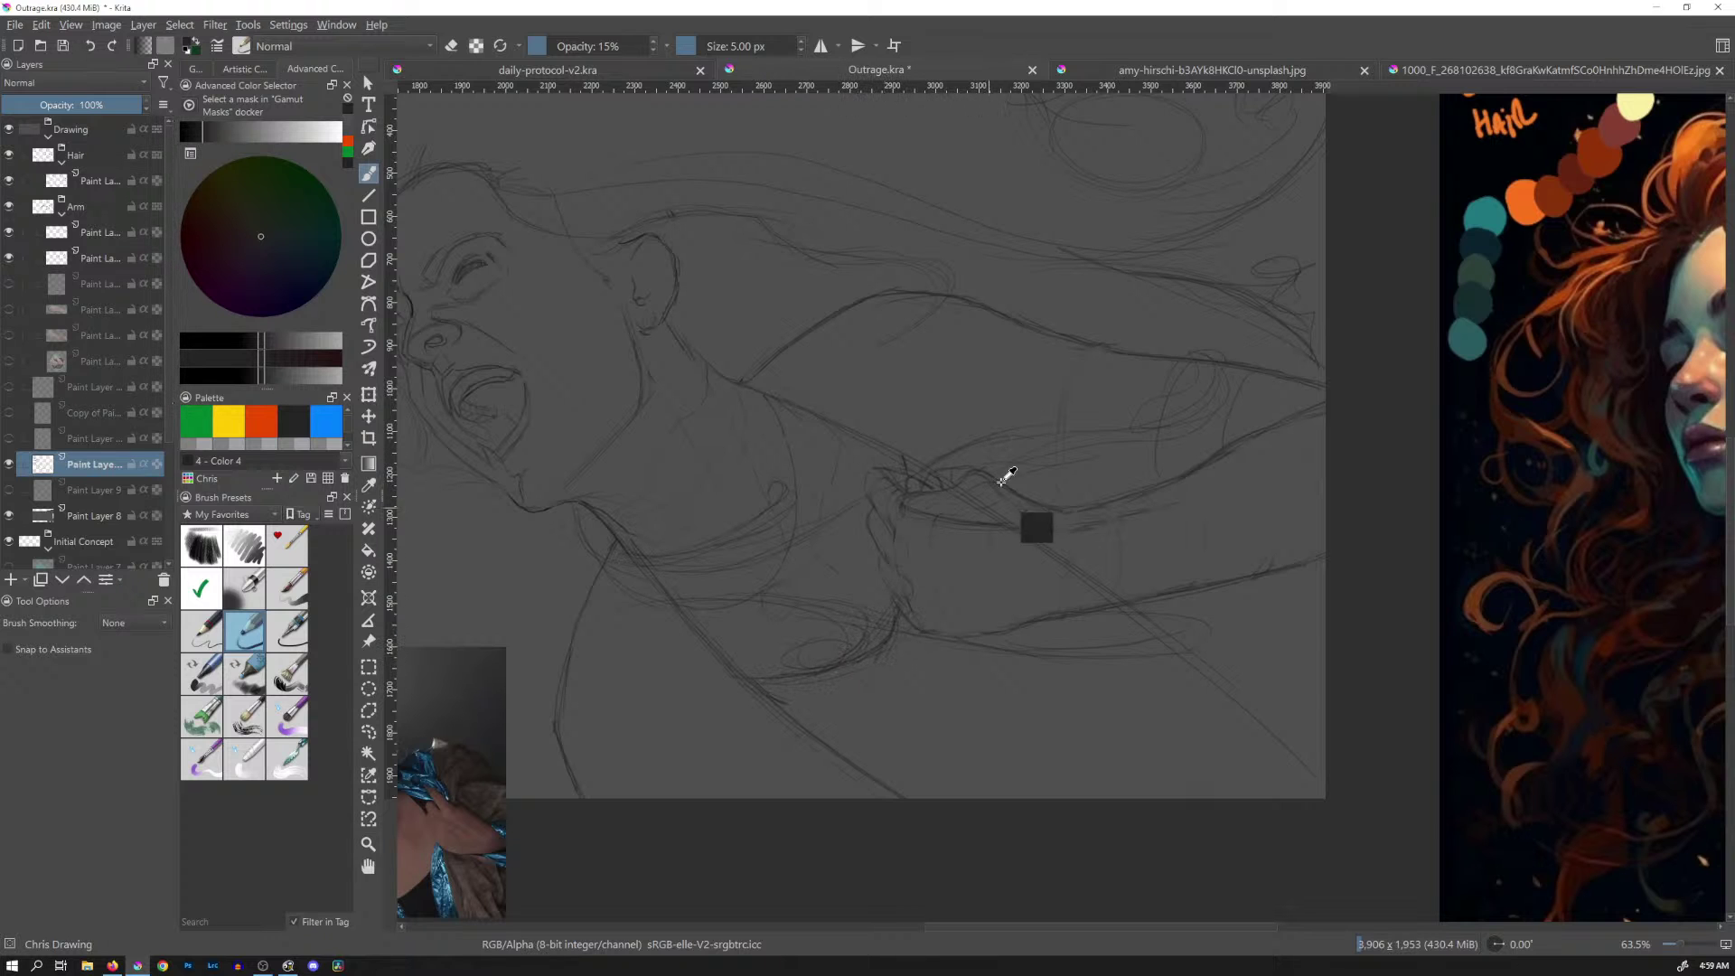
# Redraw the top's neckline more firmly past the hand and clear the overlapping vertical line with an eraser of about 45 px
pyautogui.scroll(-4, 1015, 484)
pyautogui.moveTo(1068, 431); pyautogui.dragTo(1160, 500)
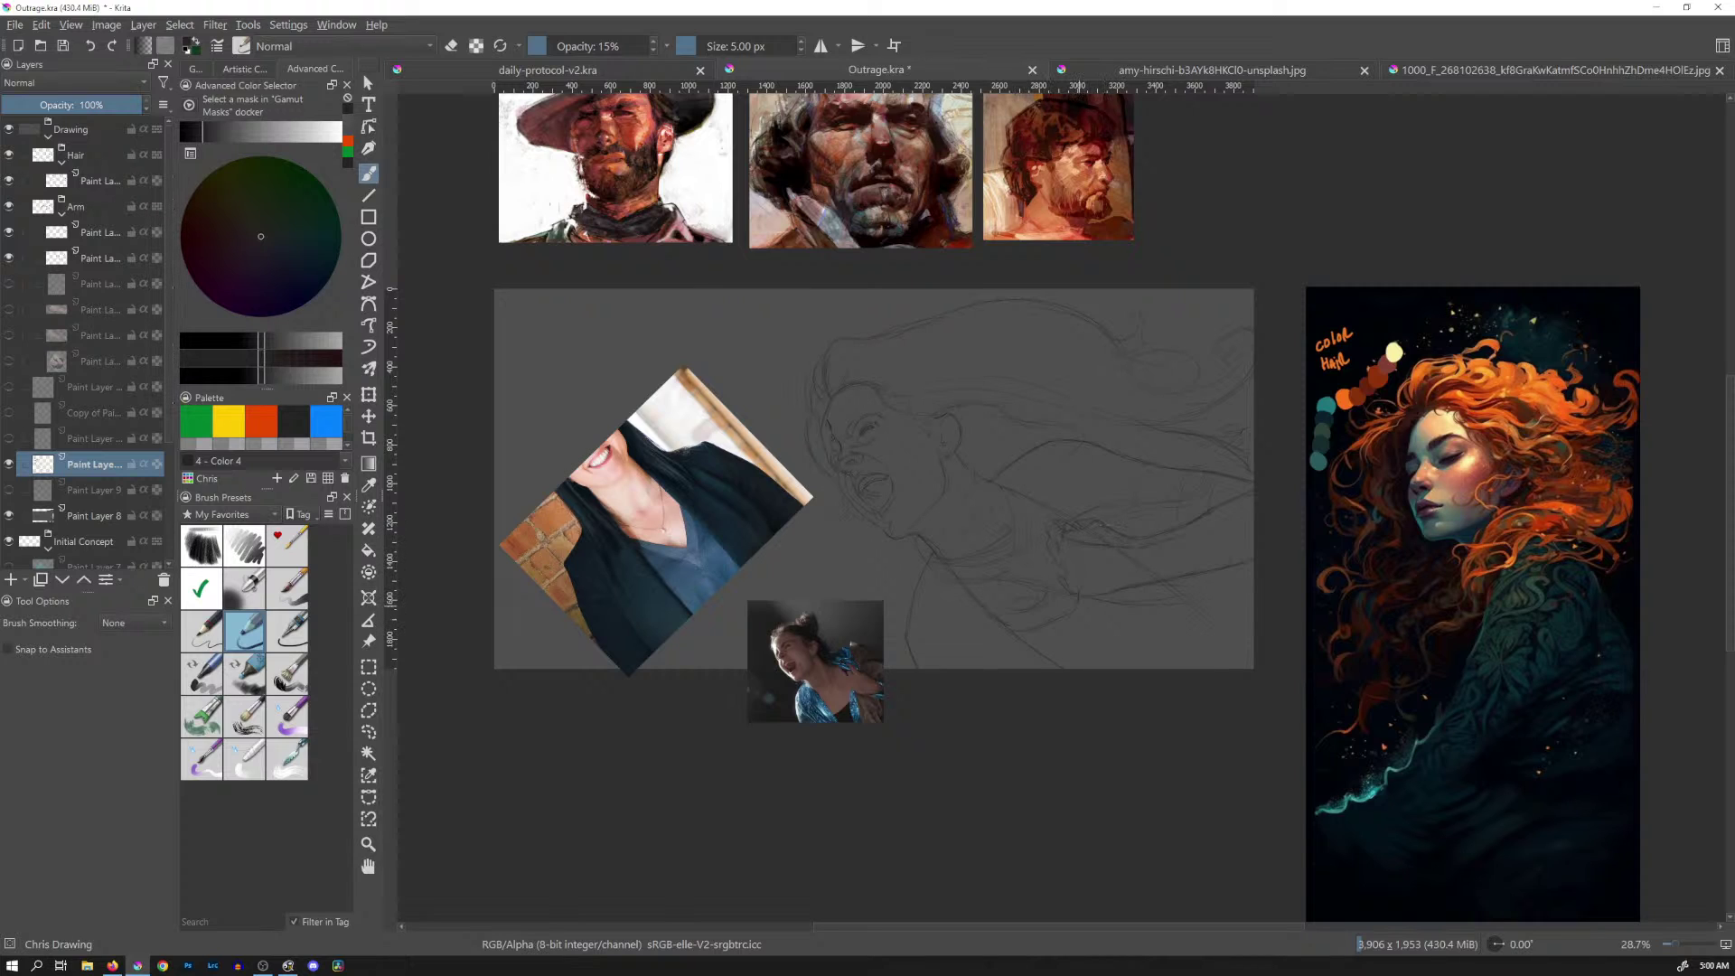
pyautogui.scroll(3, 1134, 542)
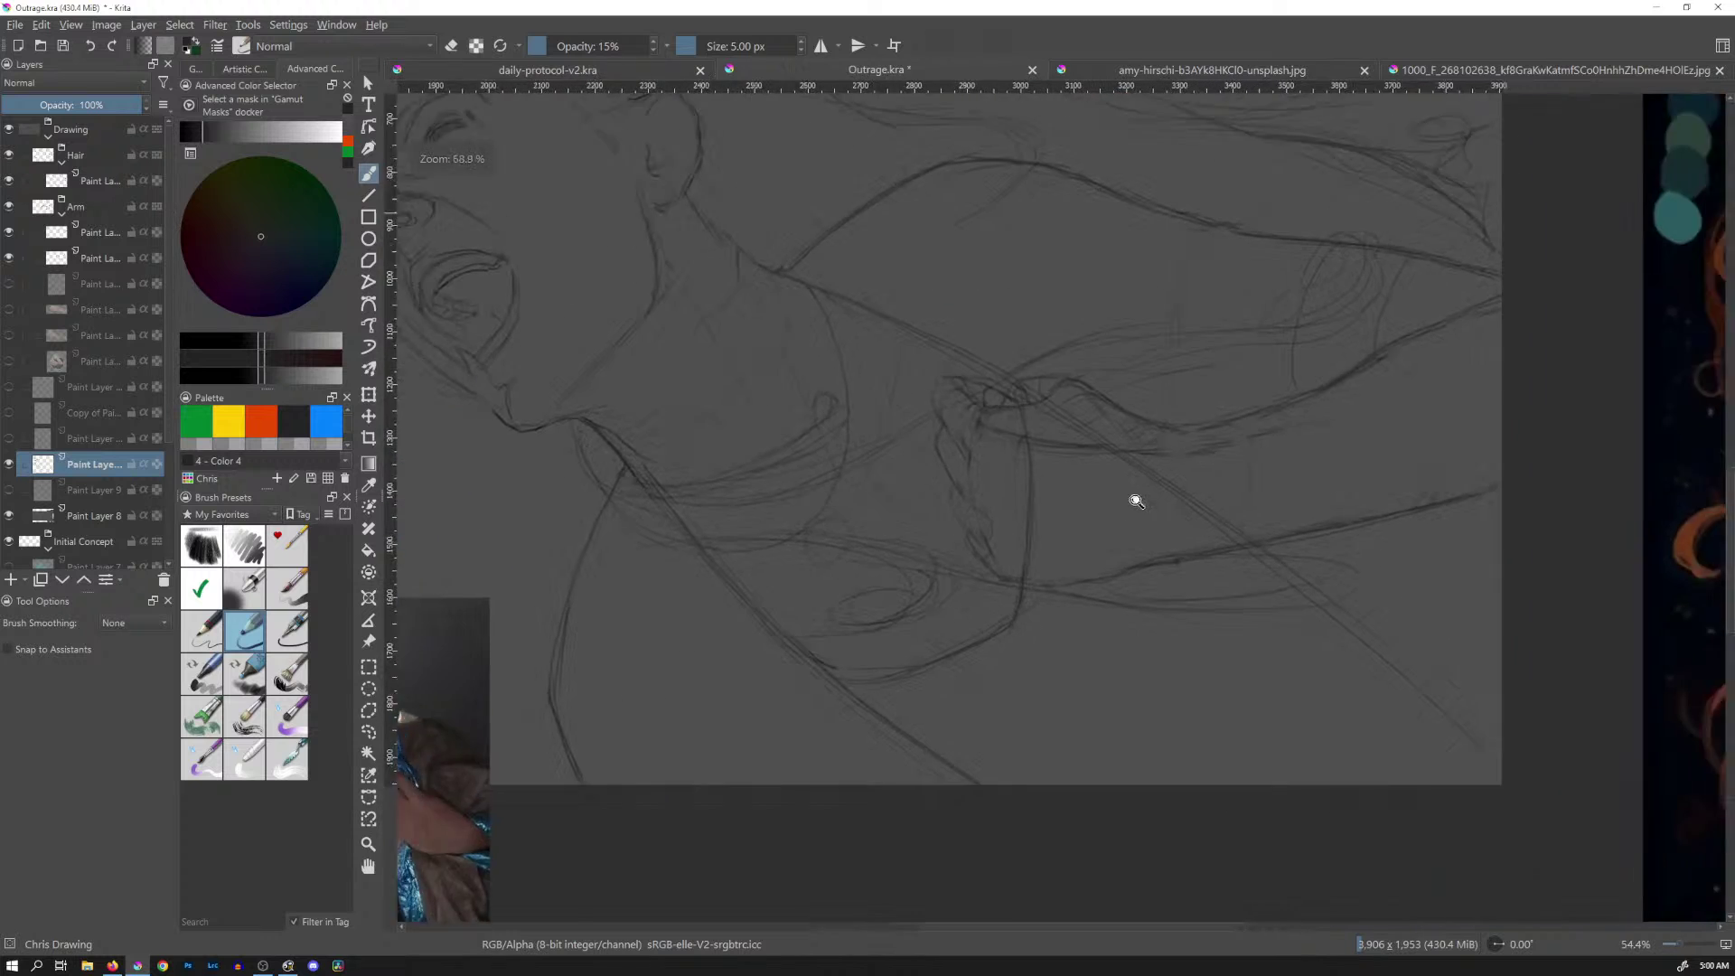
pyautogui.press('e')
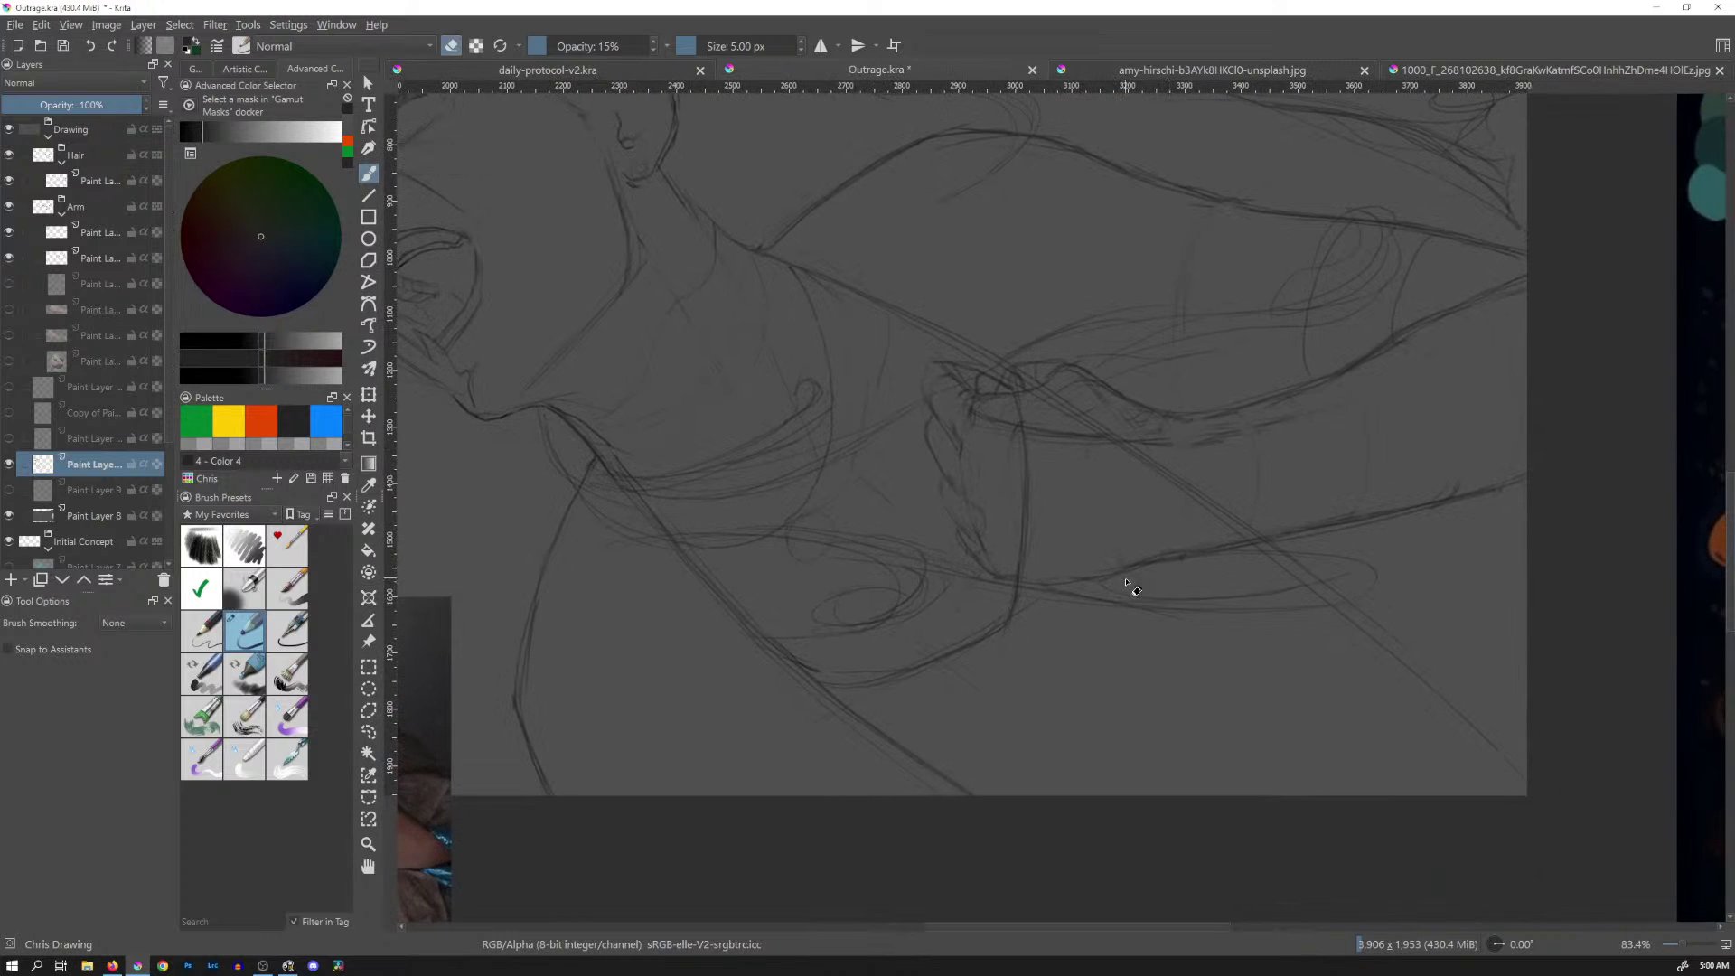
pyautogui.press(']')
pyautogui.press(']')
pyautogui.press(']')
pyautogui.moveTo(1058, 542)
pyautogui.mouseDown()
pyautogui.moveTo(1026, 571)
pyautogui.moveTo(1020, 408)
pyautogui.moveTo(1036, 449)
pyautogui.mouseUp()
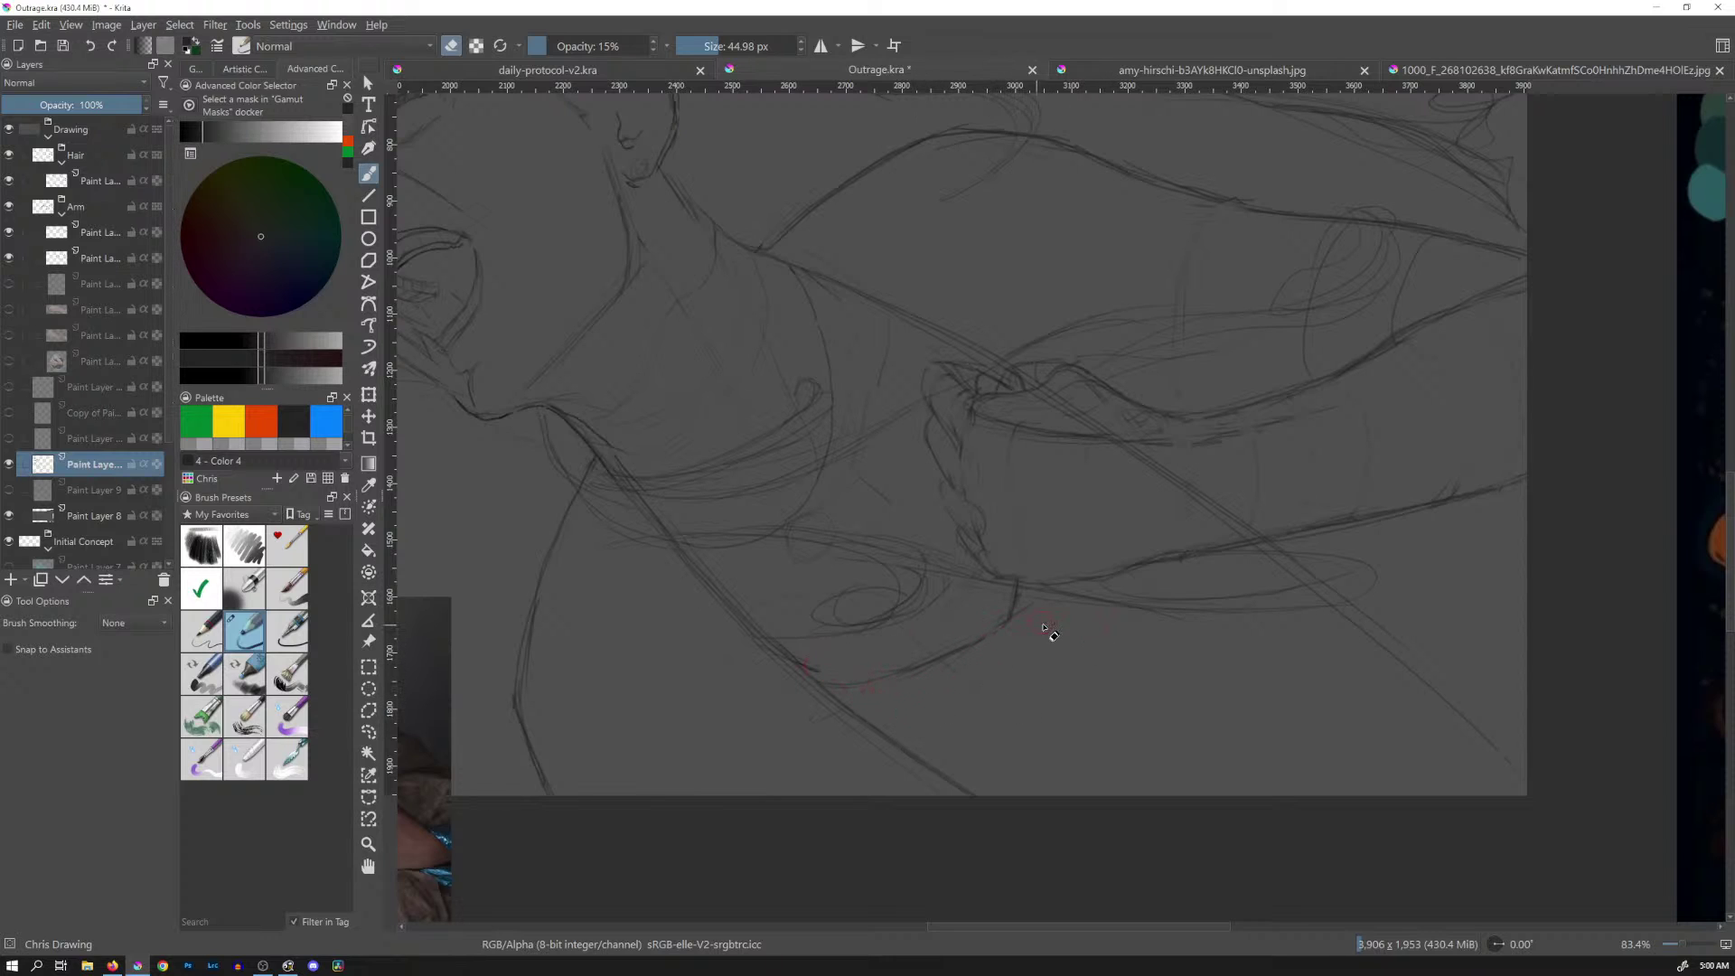
pyautogui.press('e')
# Move the rotated blazer photo and the small screaming-woman reference off the drawing, placing them above it beside the portrait references
pyautogui.scroll(-5, 1145, 486)
pyautogui.moveTo(1171, 477); pyautogui.dragTo(1169, 525)
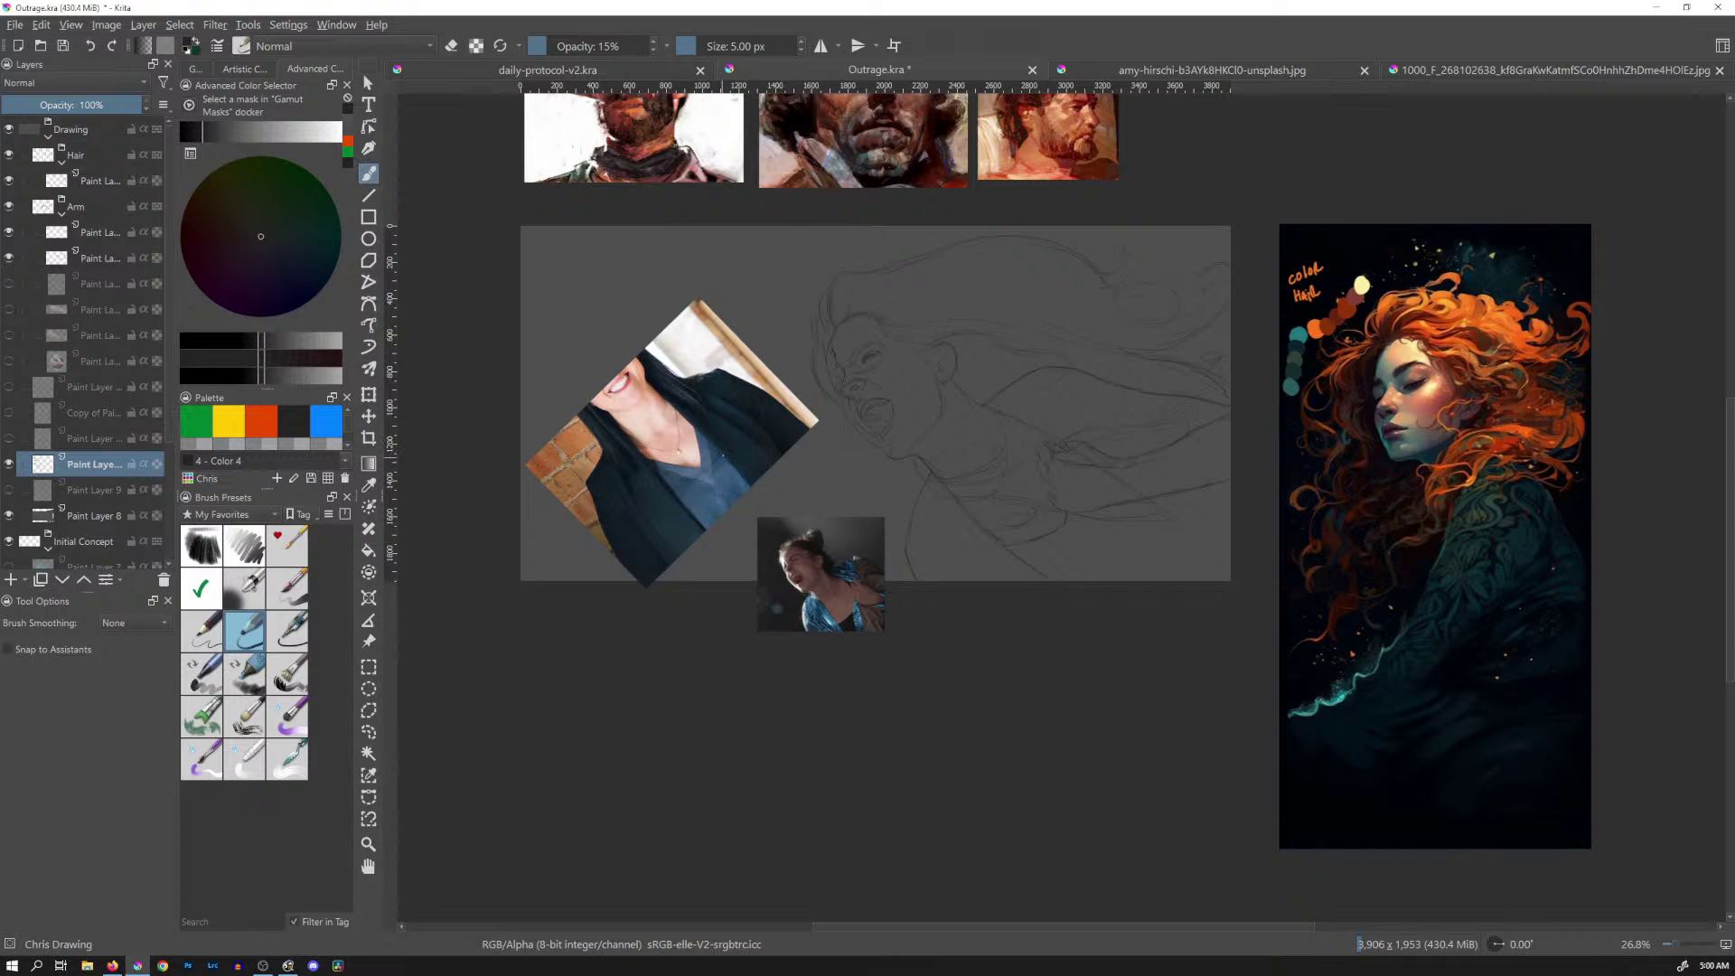
pyautogui.click(369, 642)
pyautogui.click(744, 435)
pyautogui.moveTo(744, 434); pyautogui.dragTo(1478, 165)
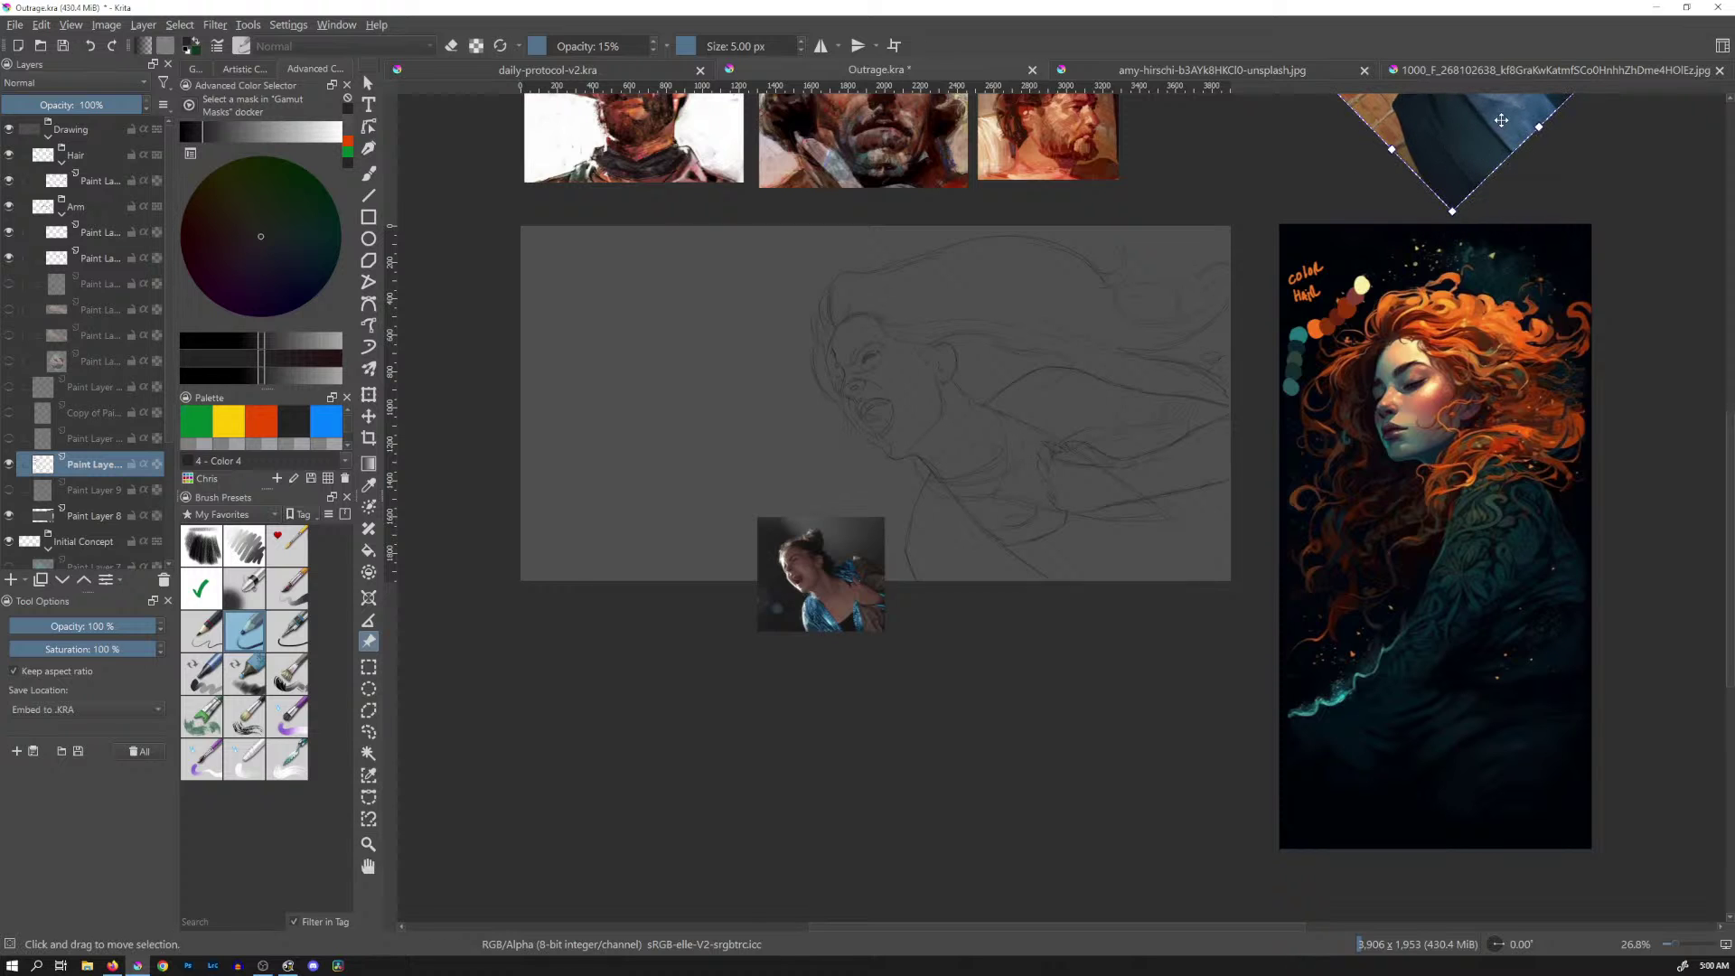
pyautogui.click(857, 576)
pyautogui.moveTo(856, 576)
pyautogui.mouseDown()
pyautogui.moveTo(1004, 386)
pyautogui.moveTo(1283, 91)
pyautogui.mouseUp()
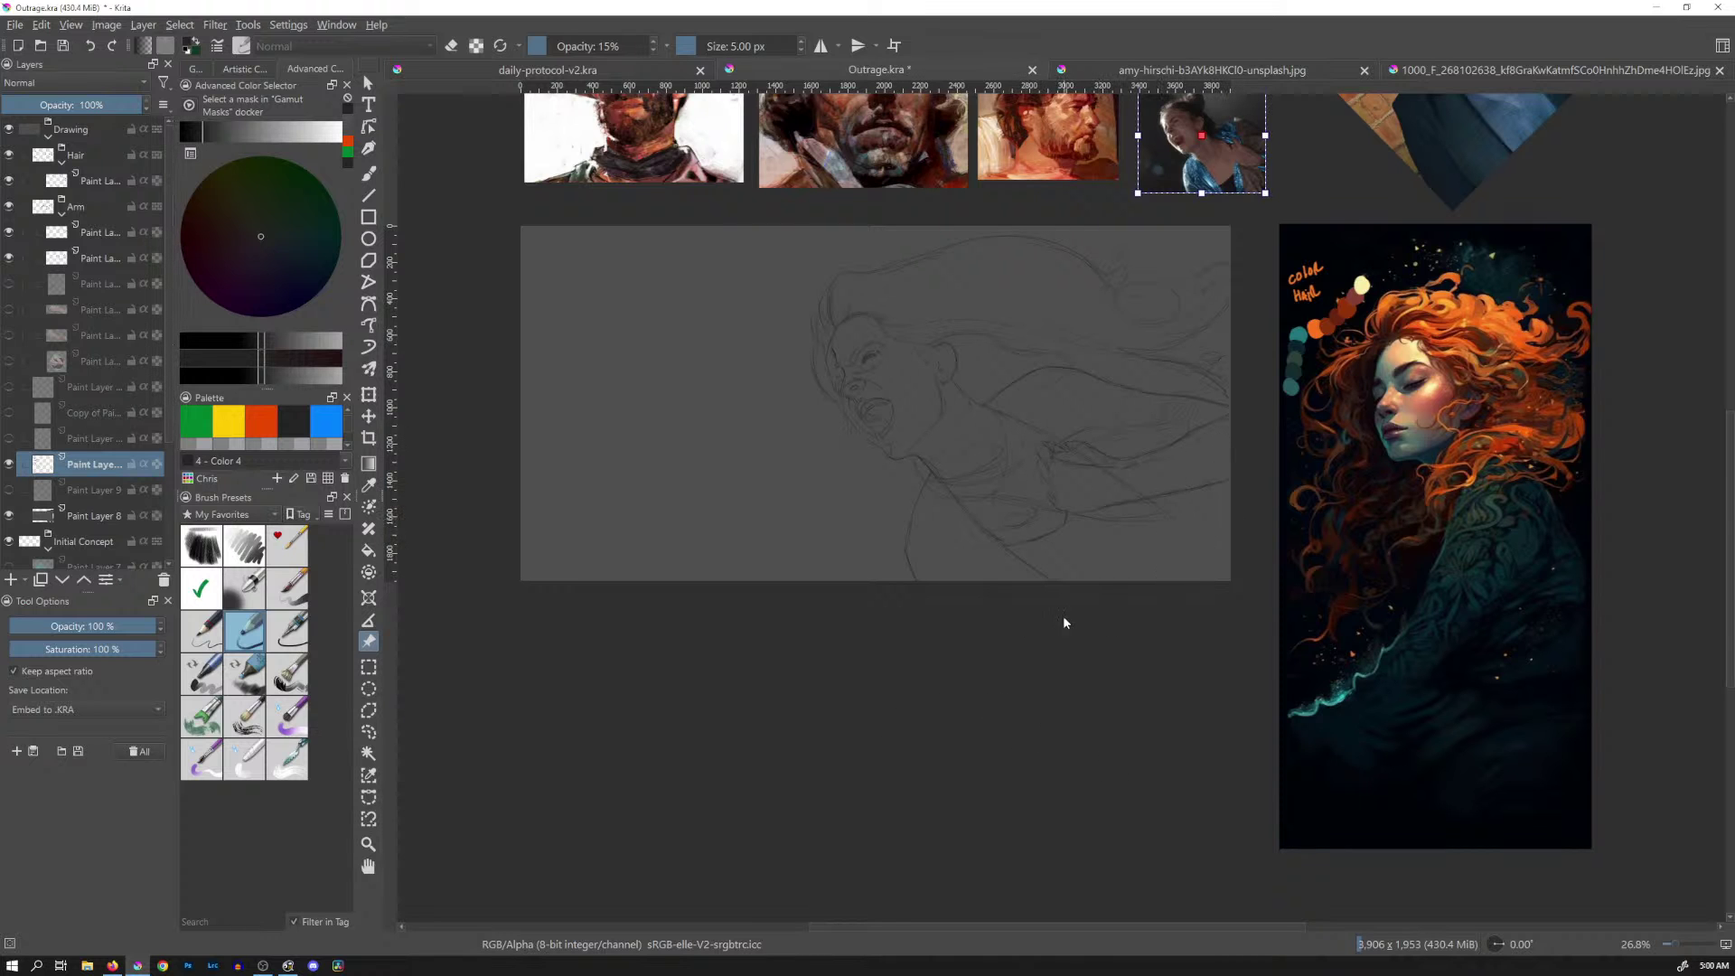
# Erase the diagonal line crossing the forearm and the stray neckline curves on the neck with an eraser of about 44 px
pyautogui.moveTo(1107, 523); pyautogui.dragTo(1292, 646)
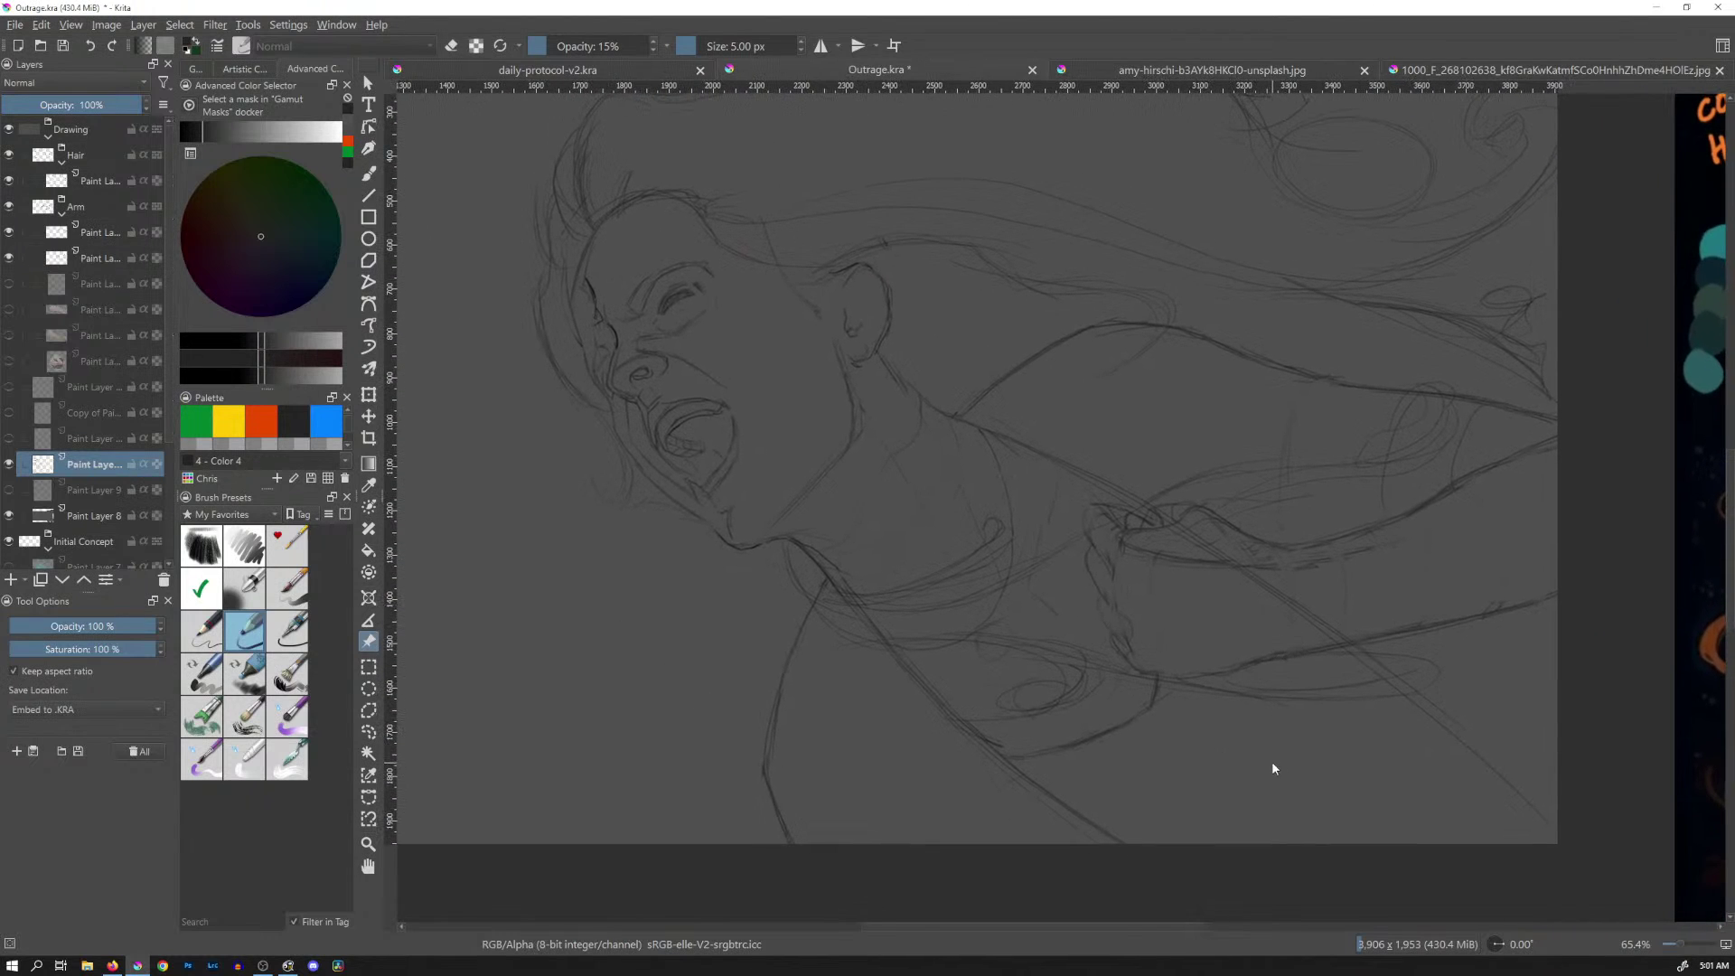
pyautogui.press('b')
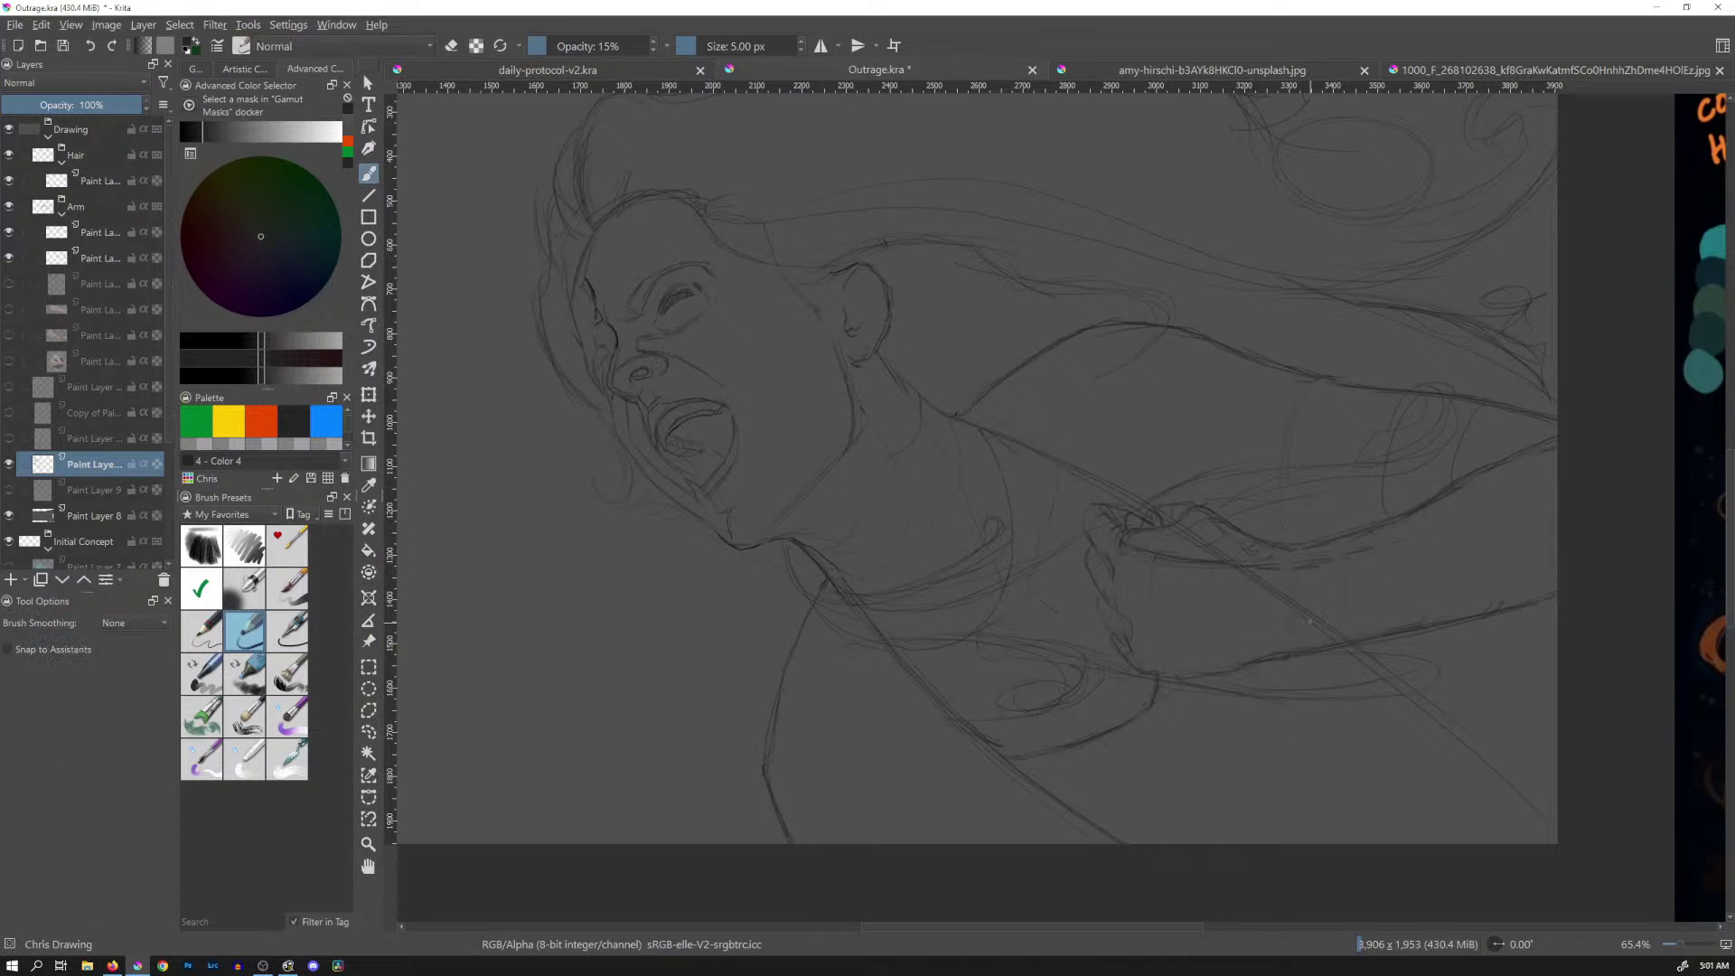
pyautogui.moveTo(1241, 625)
pyautogui.keyDown('shift'); pyautogui.mouseDown()
pyautogui.moveTo(1406, 623)
pyautogui.moveTo(1313, 633)
pyautogui.moveTo(1283, 594)
pyautogui.moveTo(1152, 519)
pyautogui.moveTo(1355, 634)
pyautogui.moveTo(1161, 520)
pyautogui.moveTo(1315, 571)
pyautogui.moveTo(1153, 625)
pyautogui.moveTo(1068, 629)
pyautogui.moveTo(1169, 521)
pyautogui.moveTo(1159, 507)
pyautogui.moveTo(976, 648)
pyautogui.moveTo(1055, 596)
pyautogui.moveTo(1052, 578)
pyautogui.moveTo(934, 637)
pyautogui.moveTo(1049, 583)
pyautogui.moveTo(961, 592)
pyautogui.moveTo(1052, 558)
pyautogui.moveTo(952, 575)
pyautogui.moveTo(1158, 466)
pyautogui.moveTo(1268, 496)
pyautogui.moveTo(1096, 735)
pyautogui.moveTo(1153, 690)
pyautogui.moveTo(1053, 713)
pyautogui.moveTo(1052, 692)
pyautogui.moveTo(1098, 664)
pyautogui.moveTo(1051, 651)
pyautogui.moveTo(873, 709)
pyautogui.moveTo(1054, 688)
pyautogui.moveTo(1042, 647)
pyautogui.moveTo(938, 637)
pyautogui.moveTo(868, 642)
pyautogui.moveTo(1043, 643)
pyautogui.moveTo(1152, 691)
pyautogui.moveTo(1046, 674)
pyautogui.moveTo(985, 442)
pyautogui.moveTo(1012, 579)
pyautogui.moveTo(976, 638)
pyautogui.moveTo(913, 647)
pyautogui.moveTo(968, 666)
pyautogui.moveTo(1033, 640)
pyautogui.moveTo(1056, 542)
pyautogui.moveTo(988, 677)
pyautogui.moveTo(1050, 594)
pyautogui.moveTo(1040, 572)
pyautogui.moveTo(1016, 629)
pyautogui.moveTo(1046, 479)
pyautogui.moveTo(940, 495)
pyautogui.moveTo(952, 503)
pyautogui.moveTo(956, 441)
pyautogui.moveTo(925, 417)
pyautogui.moveTo(932, 486)
pyautogui.moveTo(836, 535)
pyautogui.moveTo(1150, 647)
pyautogui.moveTo(1177, 740)
pyautogui.moveTo(1121, 545)
pyautogui.moveTo(1310, 593)
pyautogui.moveTo(1325, 566)
pyautogui.moveTo(1317, 406)
pyautogui.moveTo(1317, 468)
pyautogui.mouseUp(); pyautogui.keyUp('shift')
pyautogui.press('e')
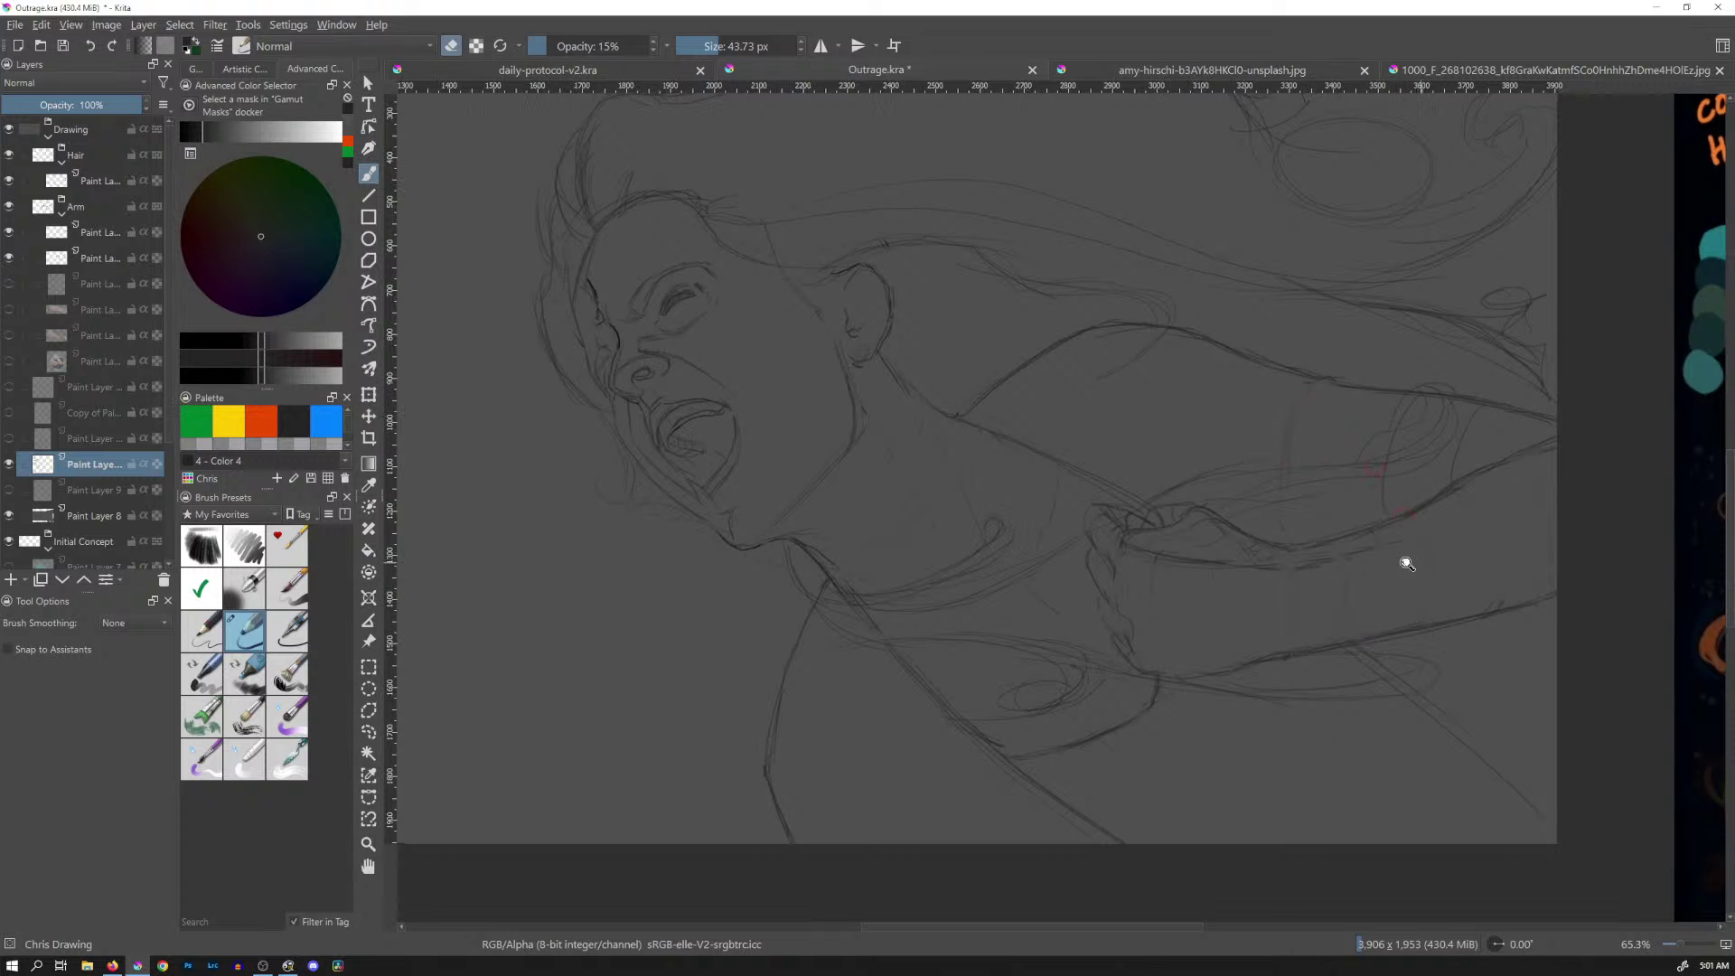
# Draw a curved sleeve cuff at the far end of the forearm, near the canvas's right edge, with the 5 px brush
pyautogui.scroll(2, 1406, 561)
pyautogui.moveTo(1431, 570); pyautogui.dragTo(1207, 488)
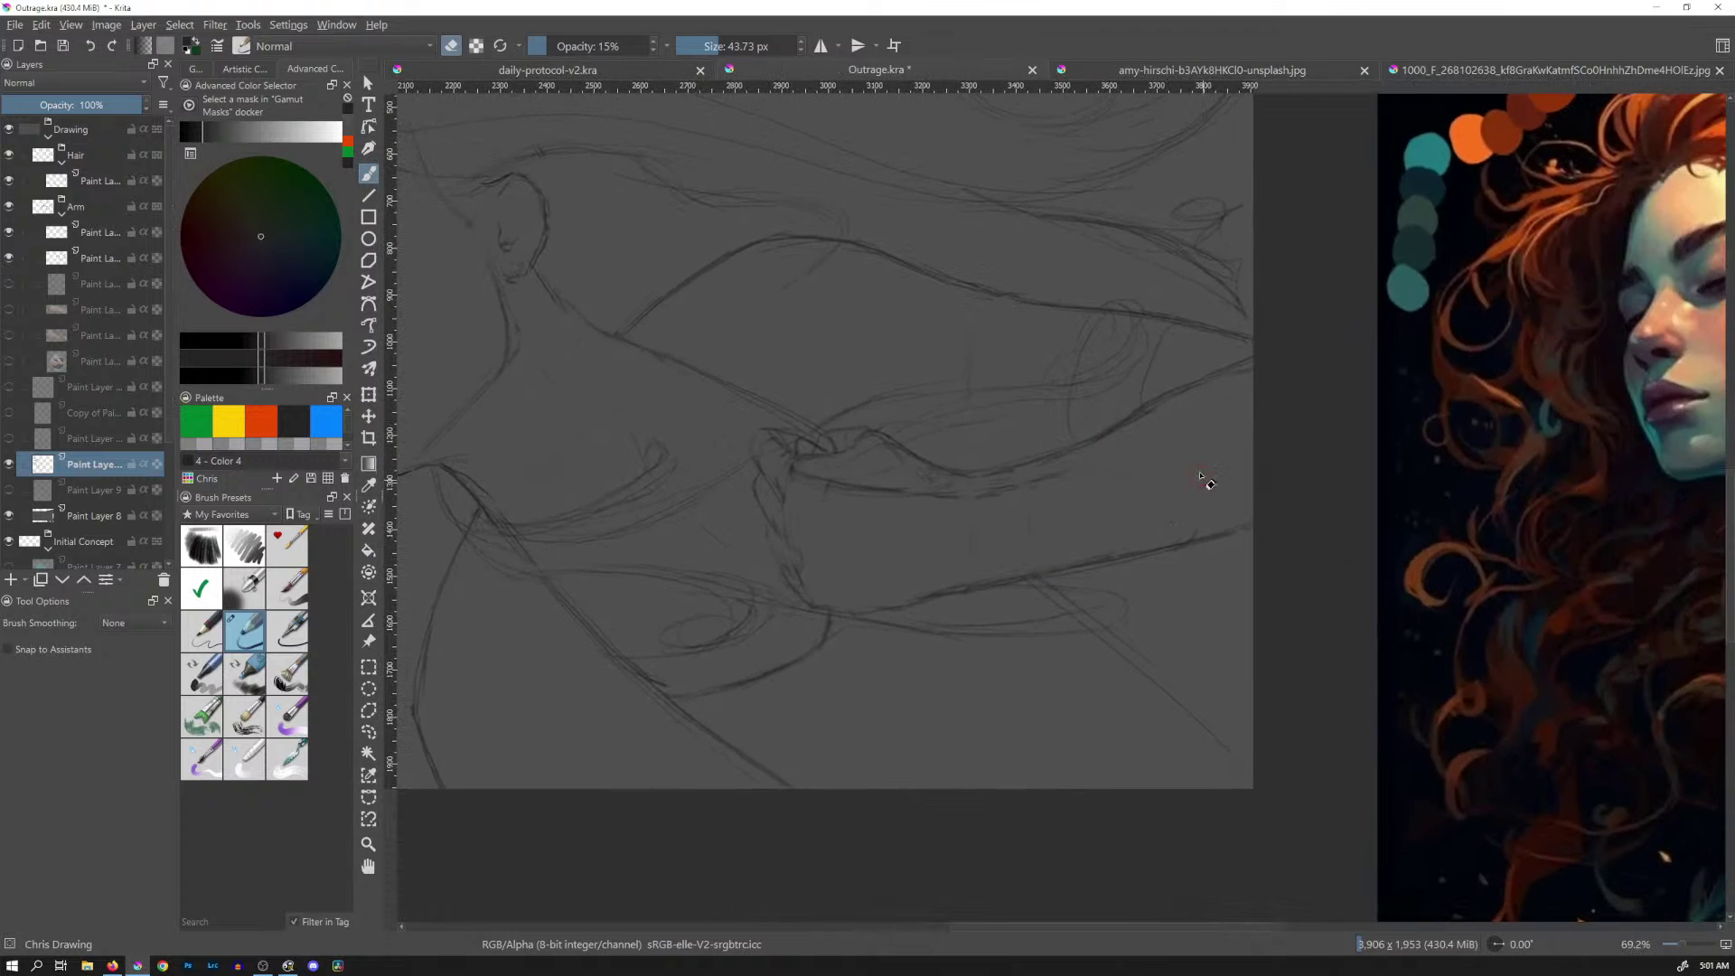
pyautogui.press('e')
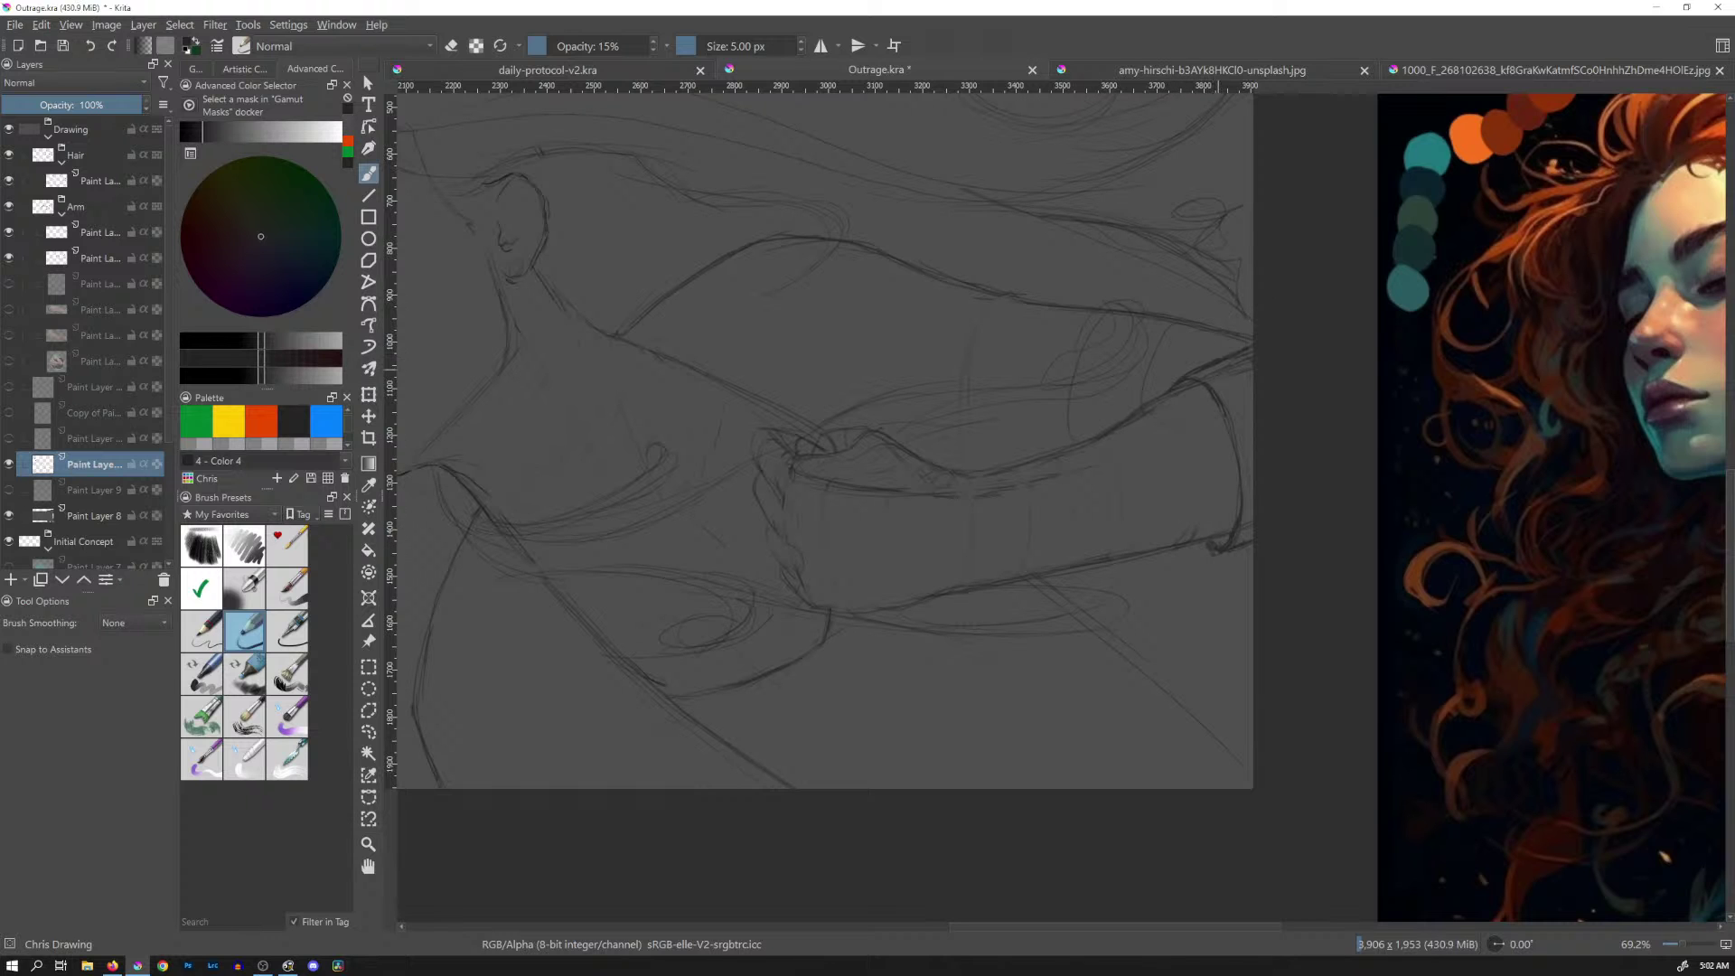
# Bring the rotated navy blazer photo down onto the canvas beside the screaming figure and return to the freehand brush
pyautogui.scroll(-3, 1245, 332)
pyautogui.moveTo(1257, 339)
pyautogui.mouseDown()
pyautogui.moveTo(986, 752)
pyautogui.moveTo(1005, 681)
pyautogui.moveTo(1241, 368)
pyautogui.moveTo(1222, 356)
pyautogui.mouseUp()
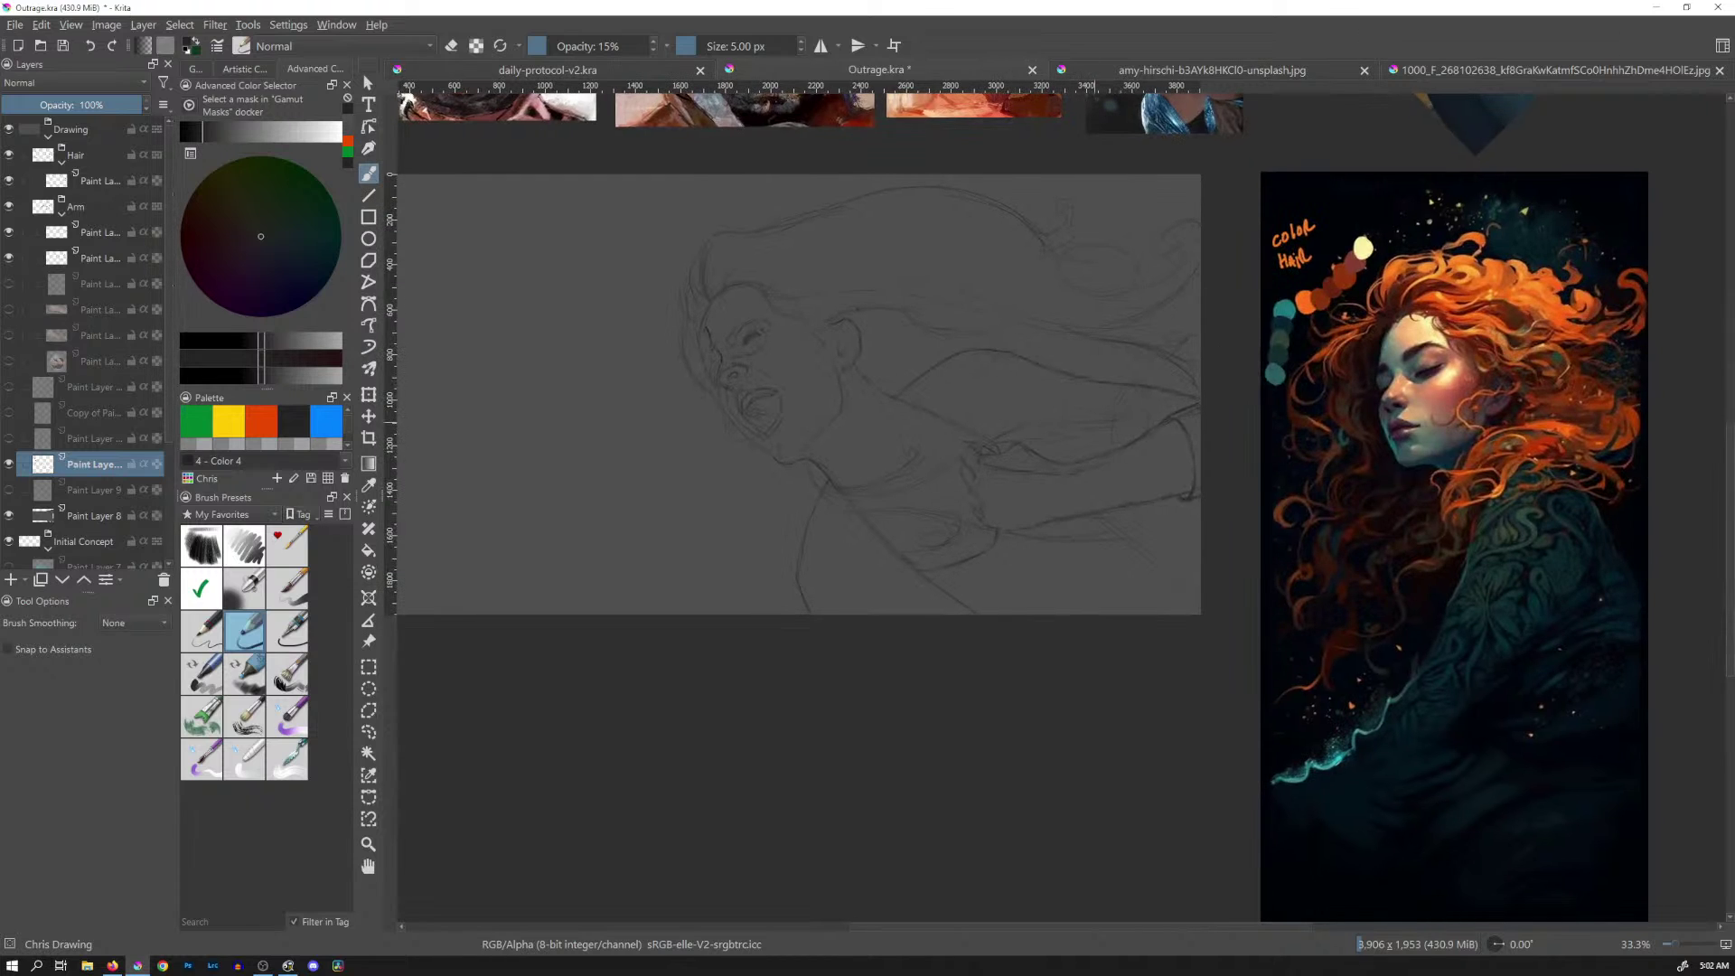
pyautogui.scroll(-2, 1169, 389)
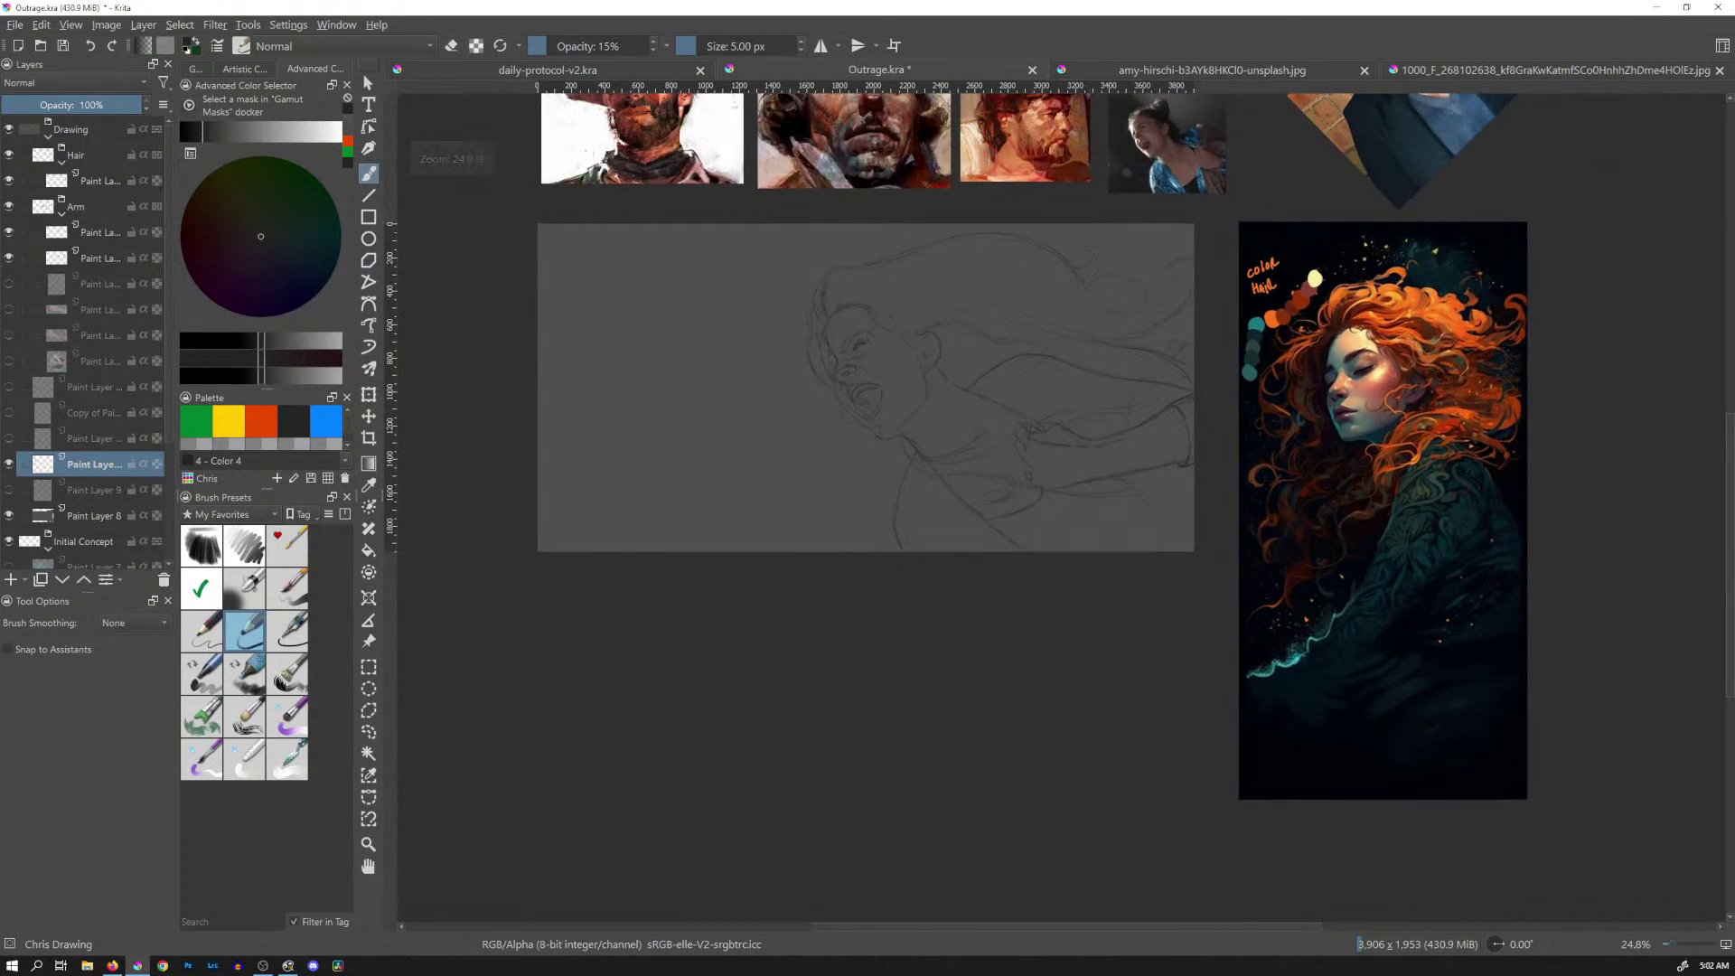
pyautogui.click(369, 640)
pyautogui.click(1385, 152)
pyautogui.moveTo(1385, 152)
pyautogui.mouseDown()
pyautogui.moveTo(814, 681)
pyautogui.moveTo(681, 555)
pyautogui.mouseUp()
pyautogui.scroll(2, 1034, 506)
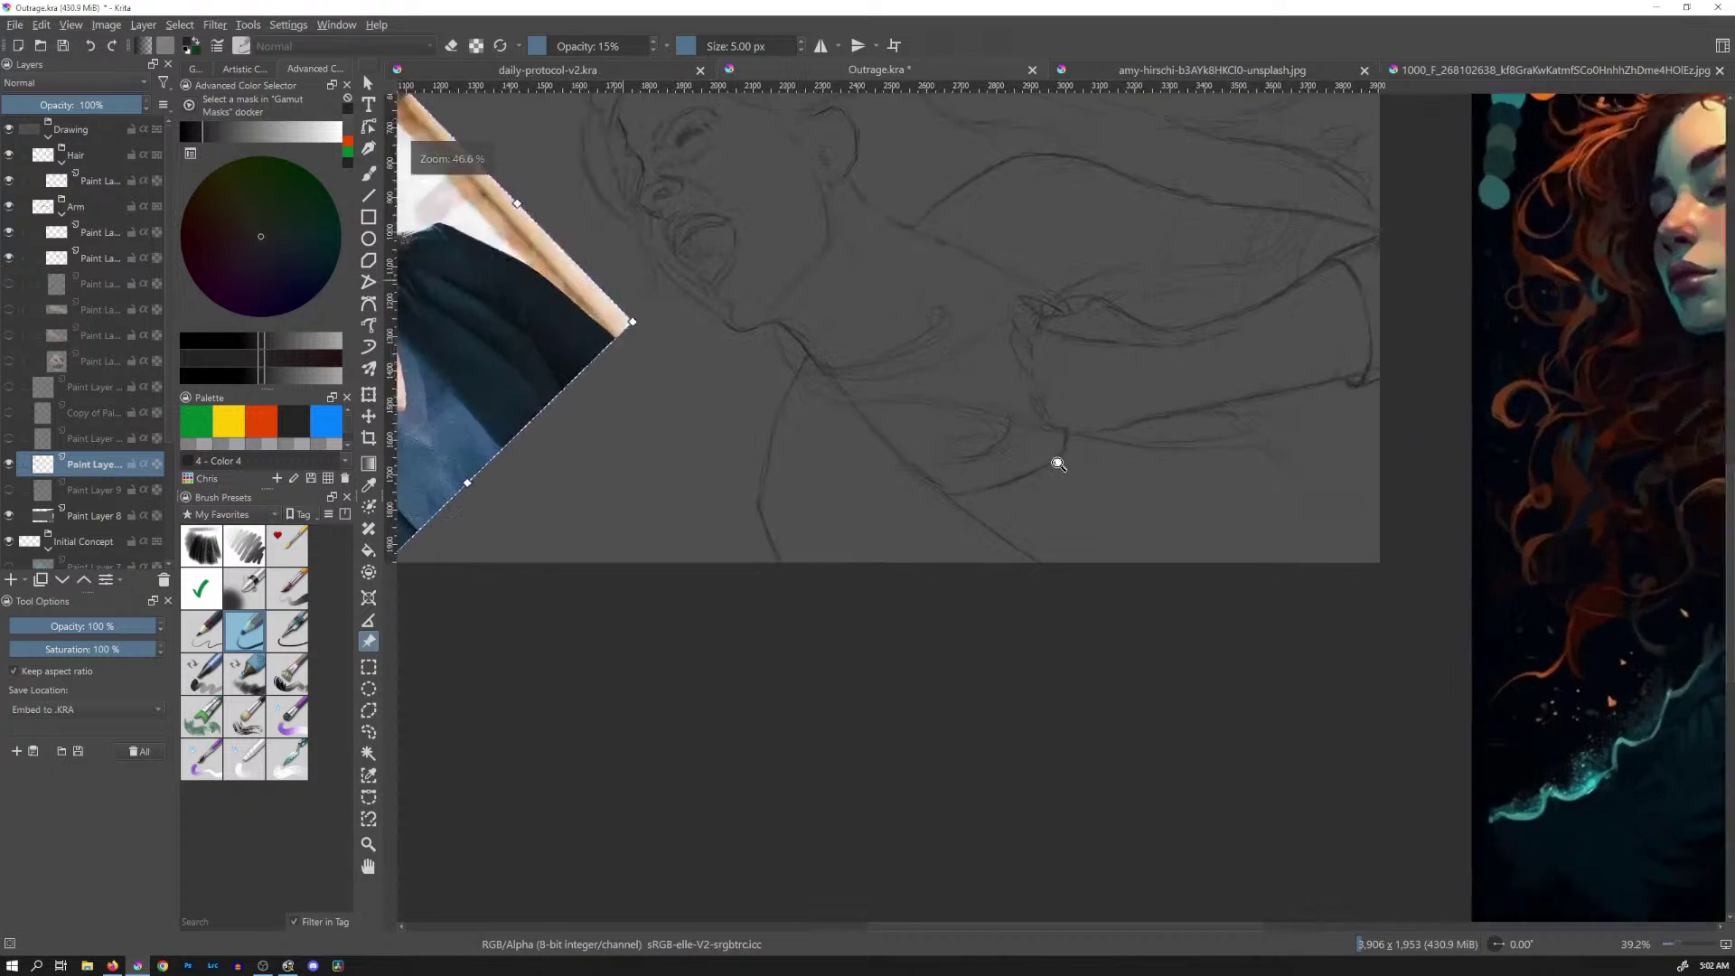
pyautogui.scroll(2, 1084, 442)
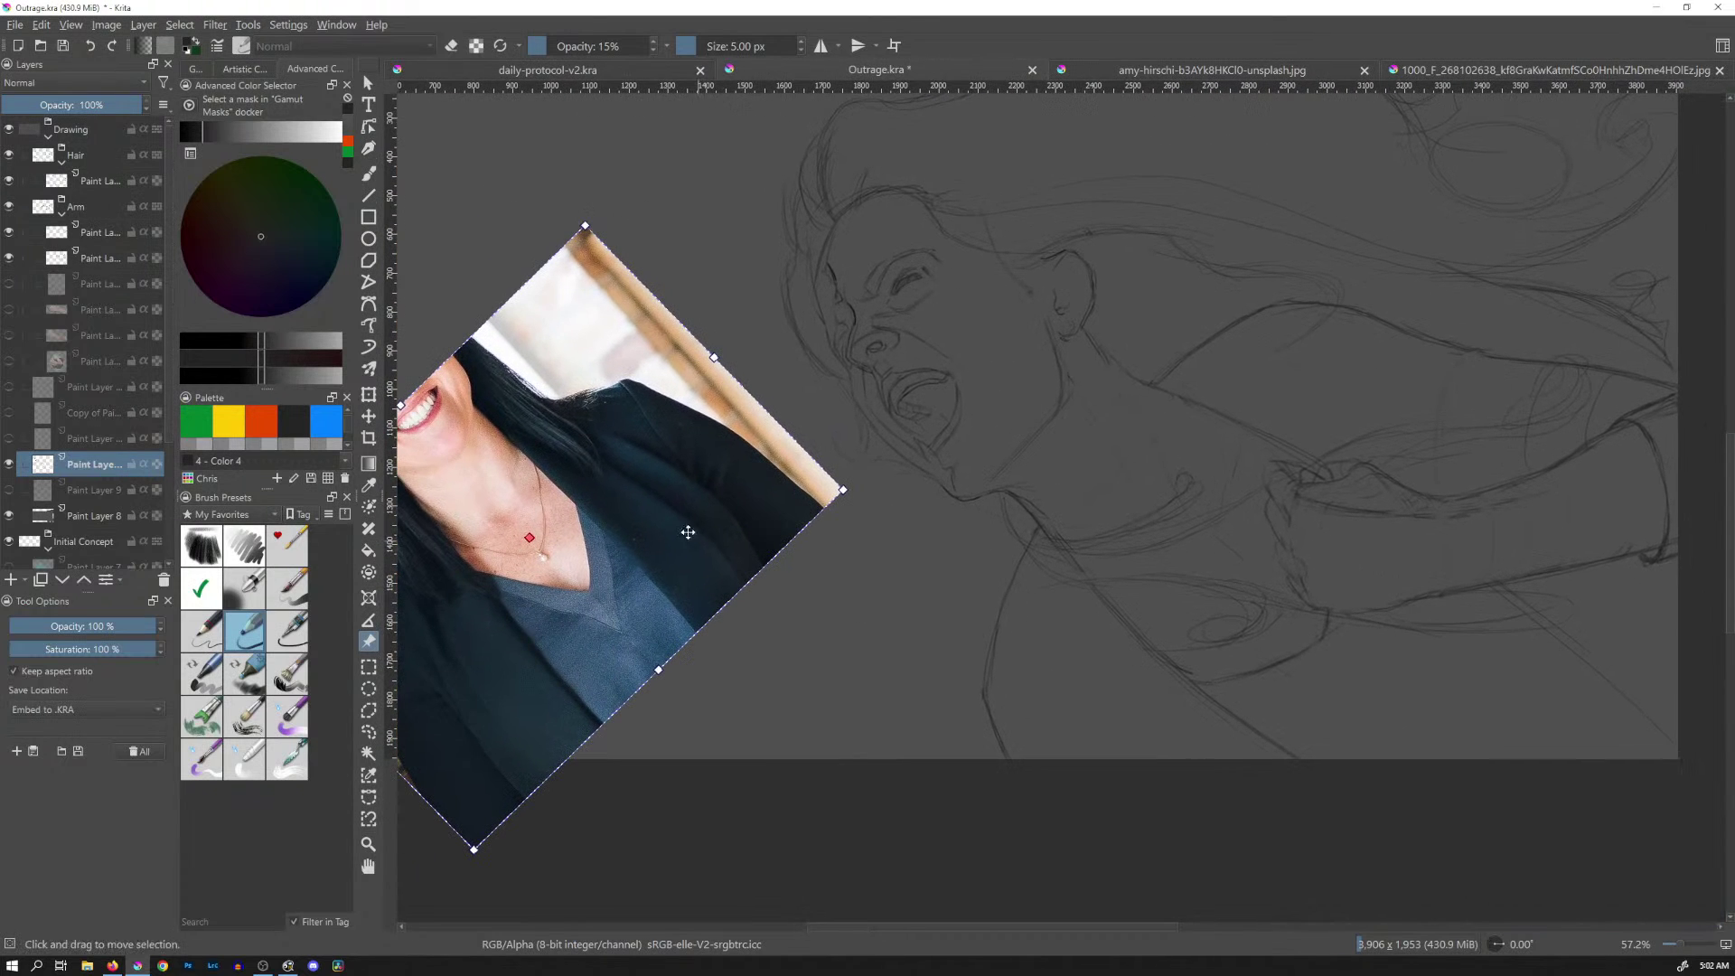
pyautogui.press('b')
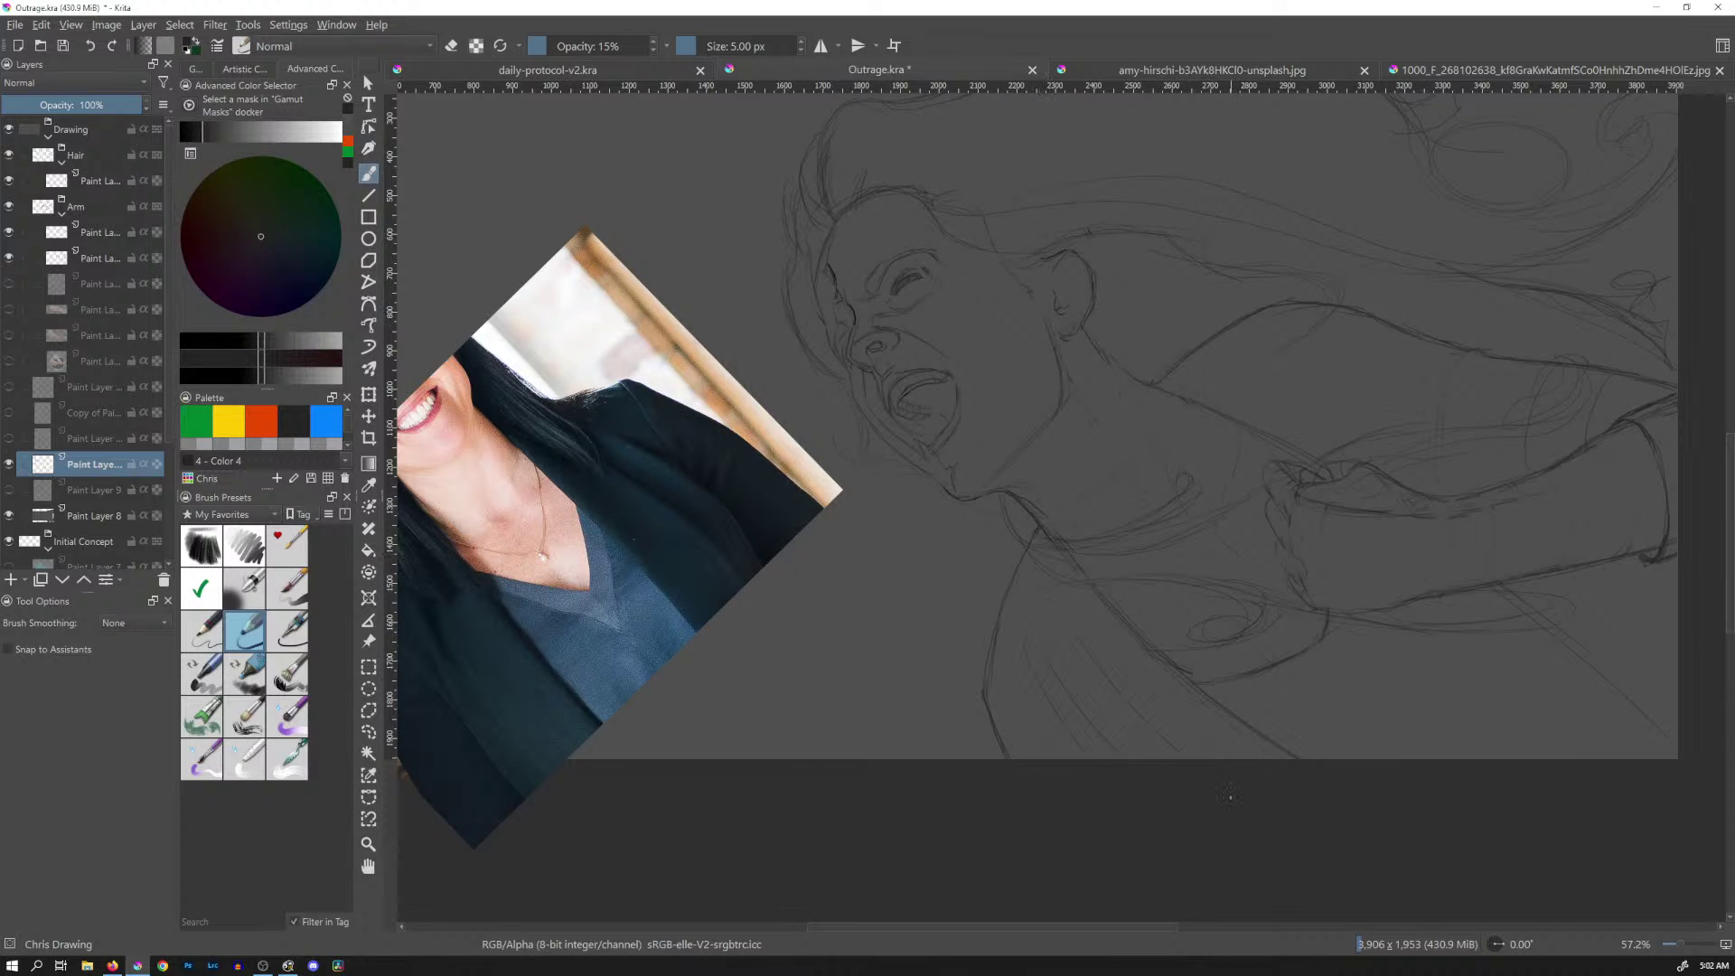
pyautogui.hotkey('shift', 'Delete')
pyautogui.hotkey('shift', 'Delete')
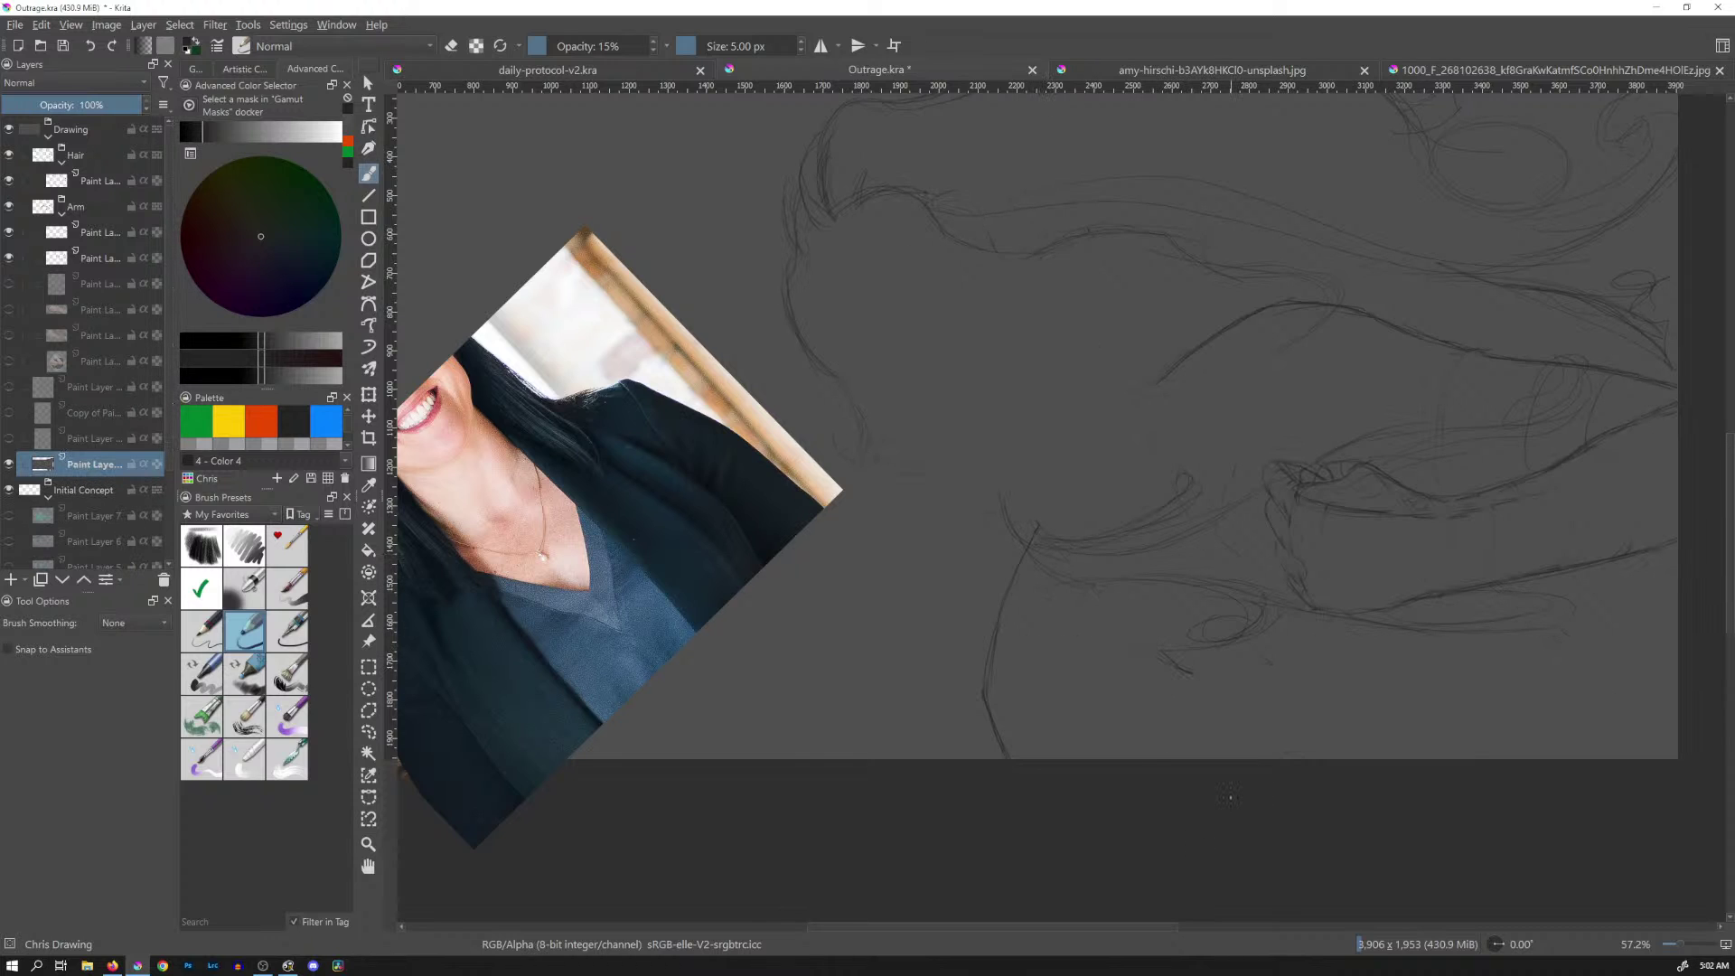
pyautogui.hotkey('ctrl', 'z')
pyautogui.hotkey('ctrl', 'z')
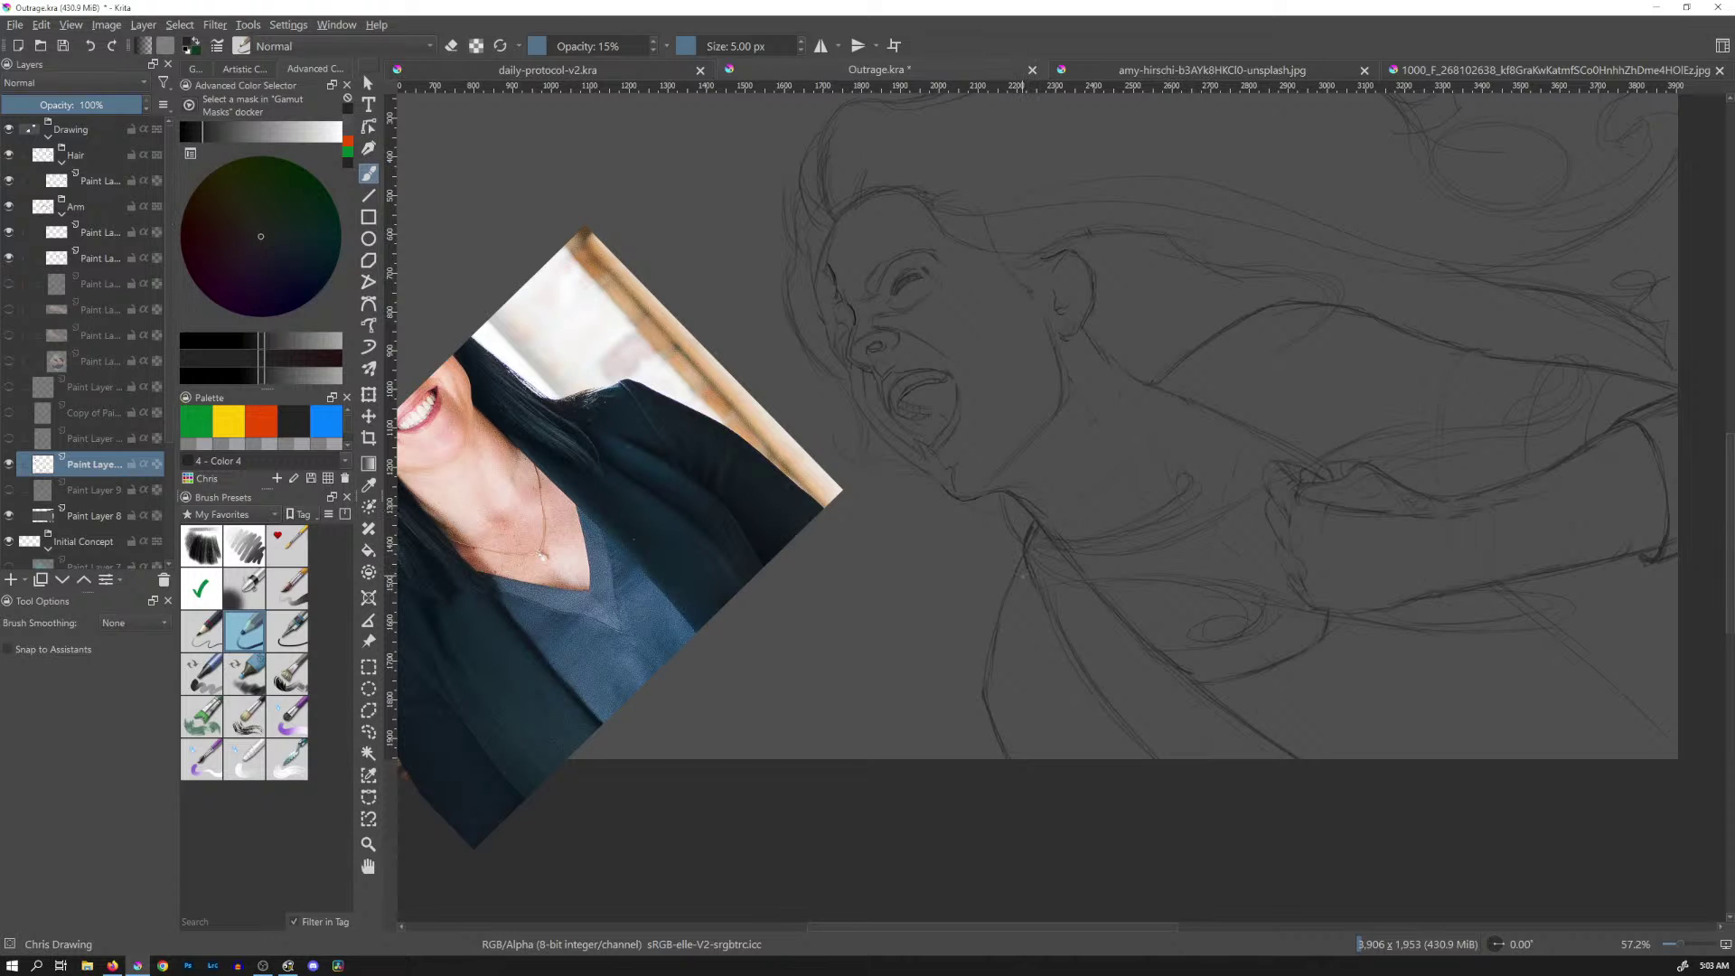
# Draw the near lapel's outer edge curving from the neck to the canvas's lower edge and add a short crease from the shoulder's bend
pyautogui.moveTo(945, 588); pyautogui.dragTo(1143, 538)
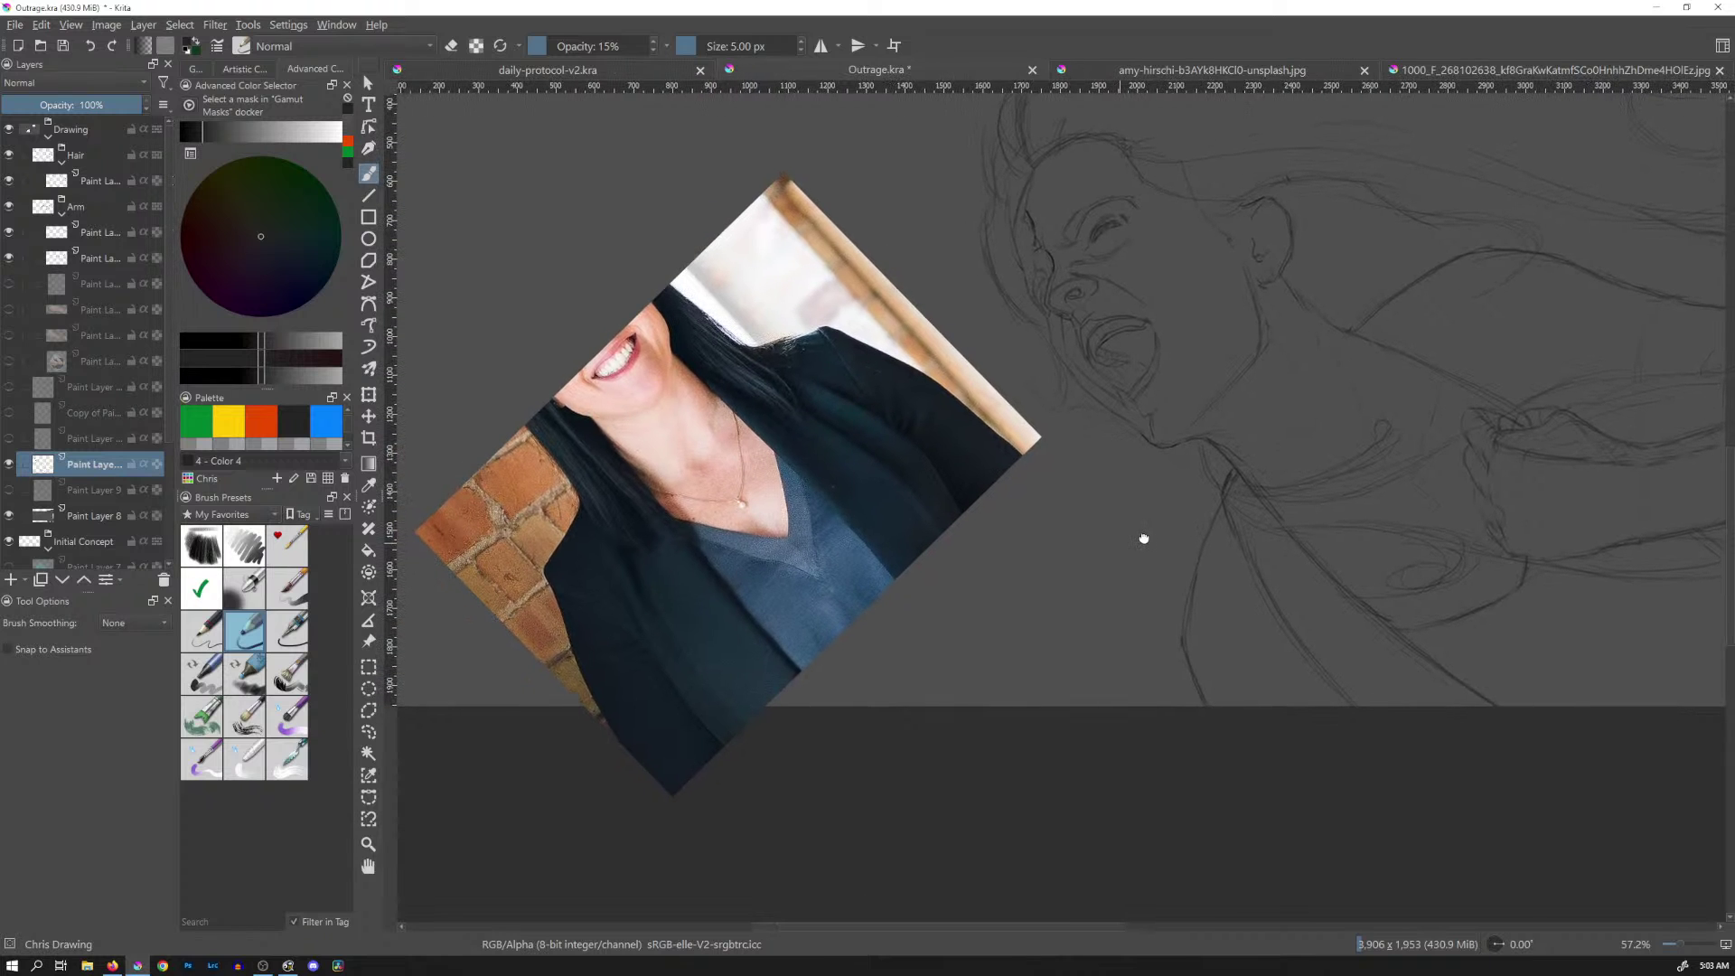
pyautogui.moveTo(1141, 539); pyautogui.dragTo(1029, 547)
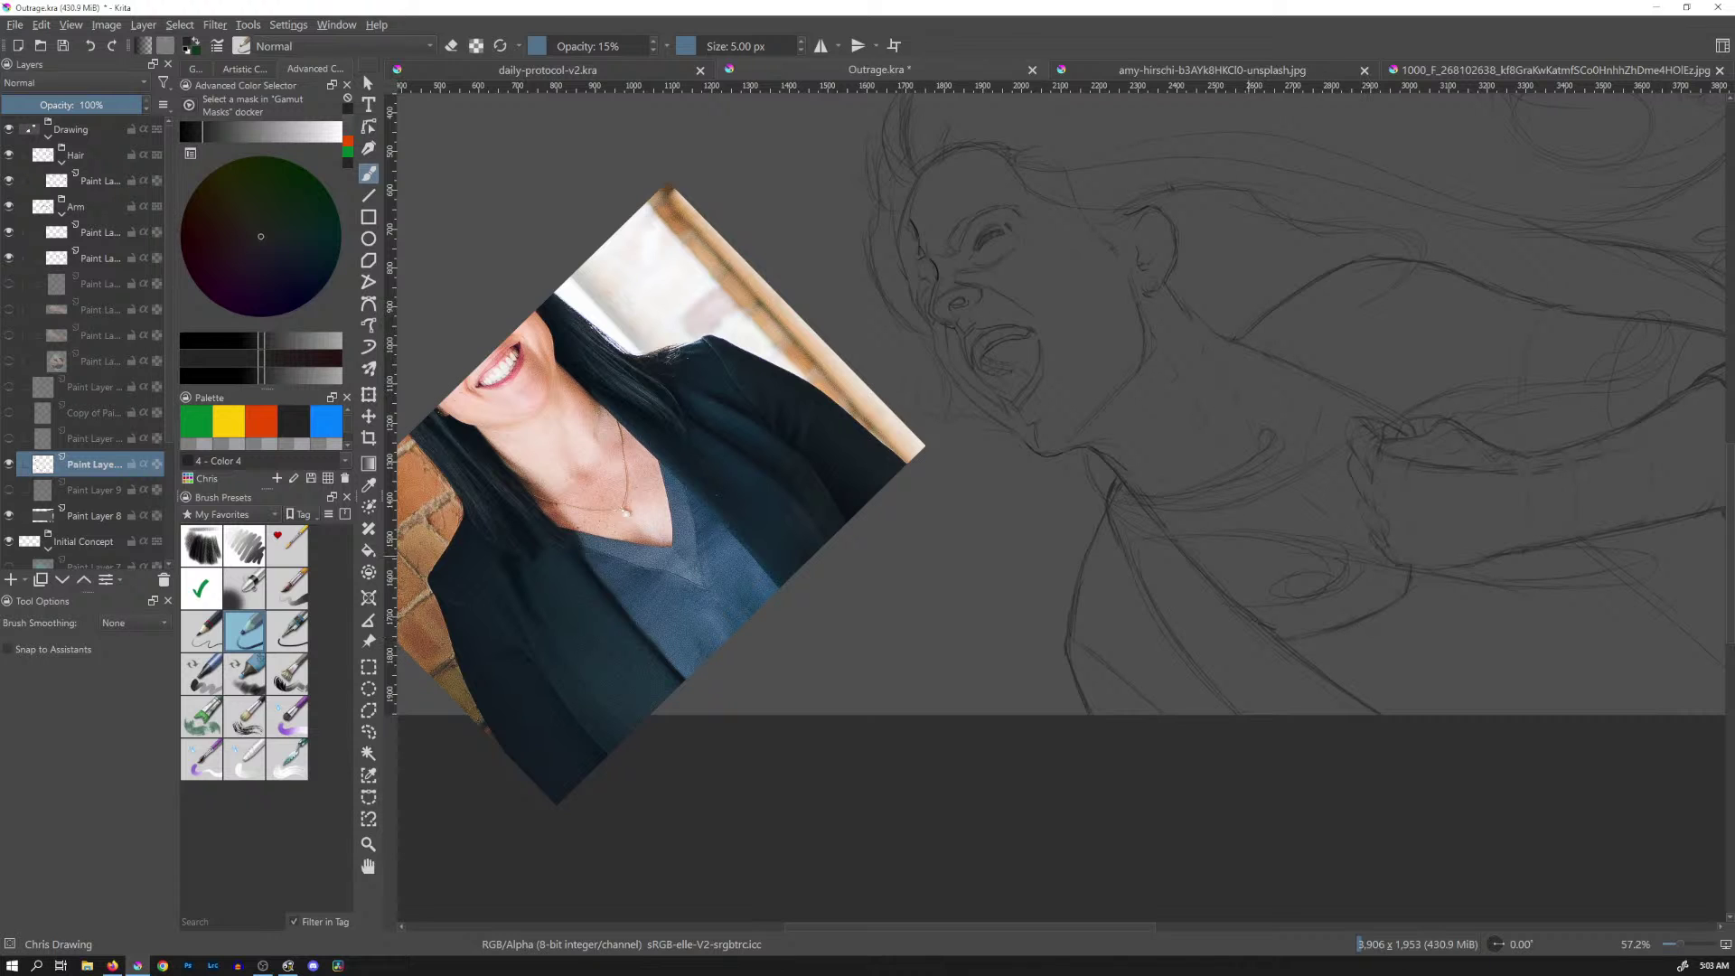
pyautogui.scroll(3, 1429, 515)
pyautogui.scroll(-3, 1306, 565)
pyautogui.moveTo(1396, 564); pyautogui.dragTo(1305, 566)
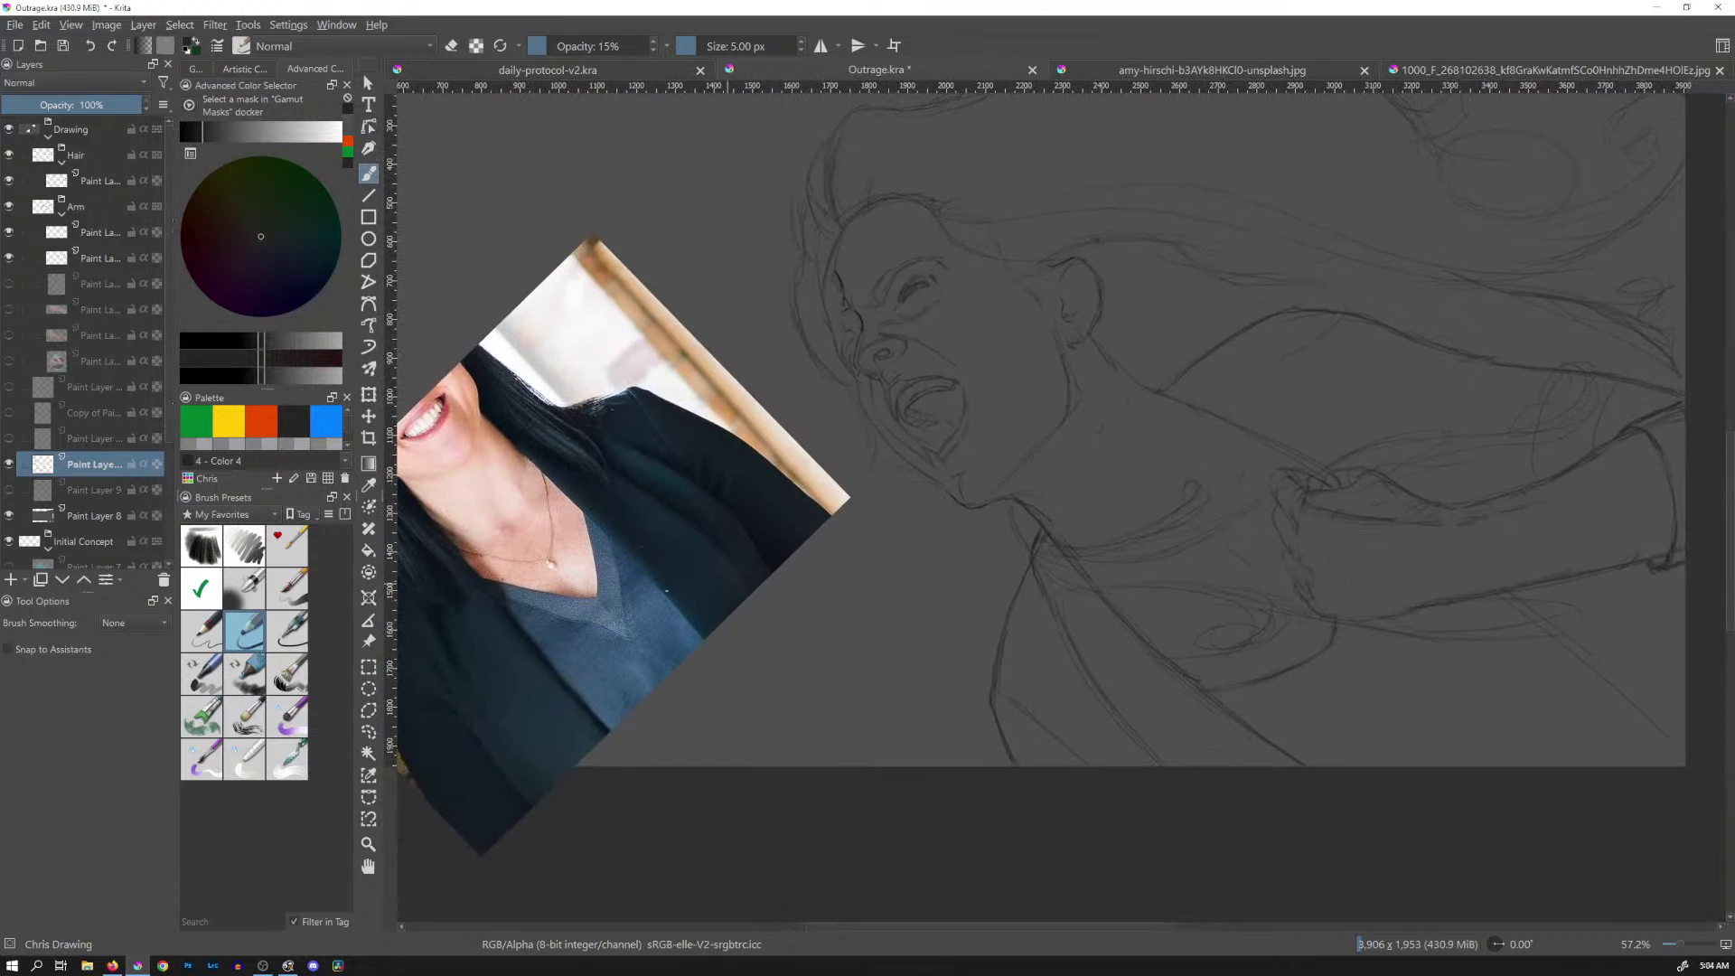
# Move the blazer photo lower and closer to the figure's near shoulder, and return to the freehand brush
pyautogui.click(369, 641)
pyautogui.moveTo(588, 535); pyautogui.dragTo(730, 639)
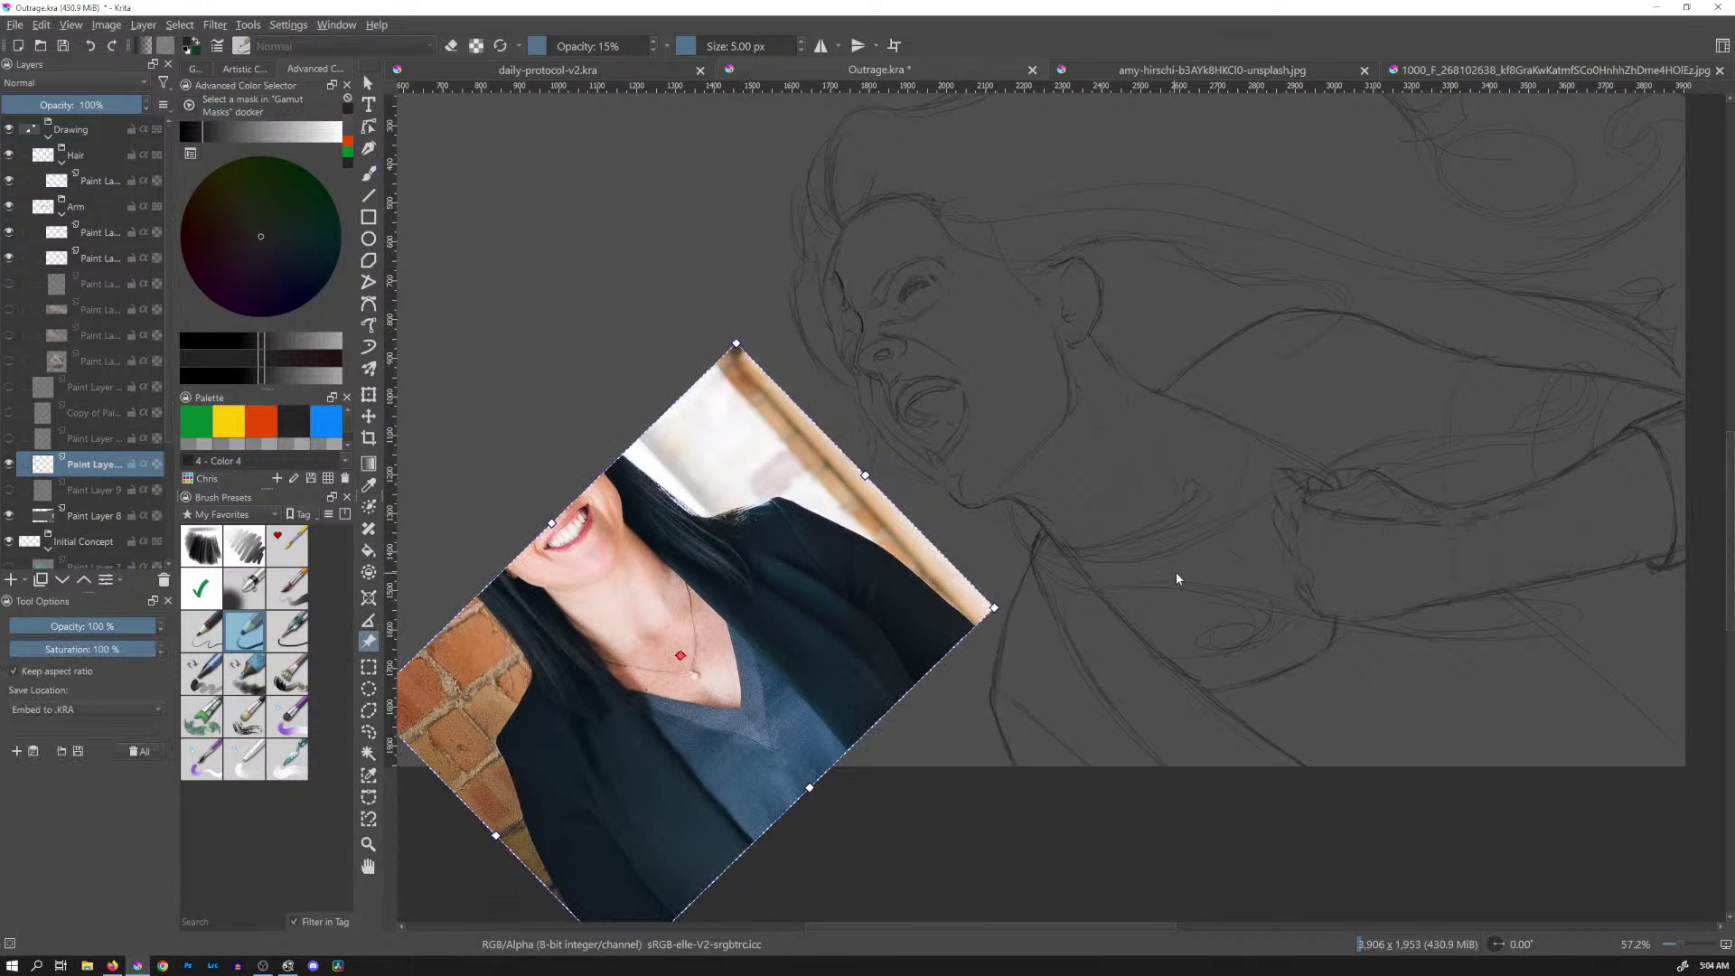
pyautogui.press('b')
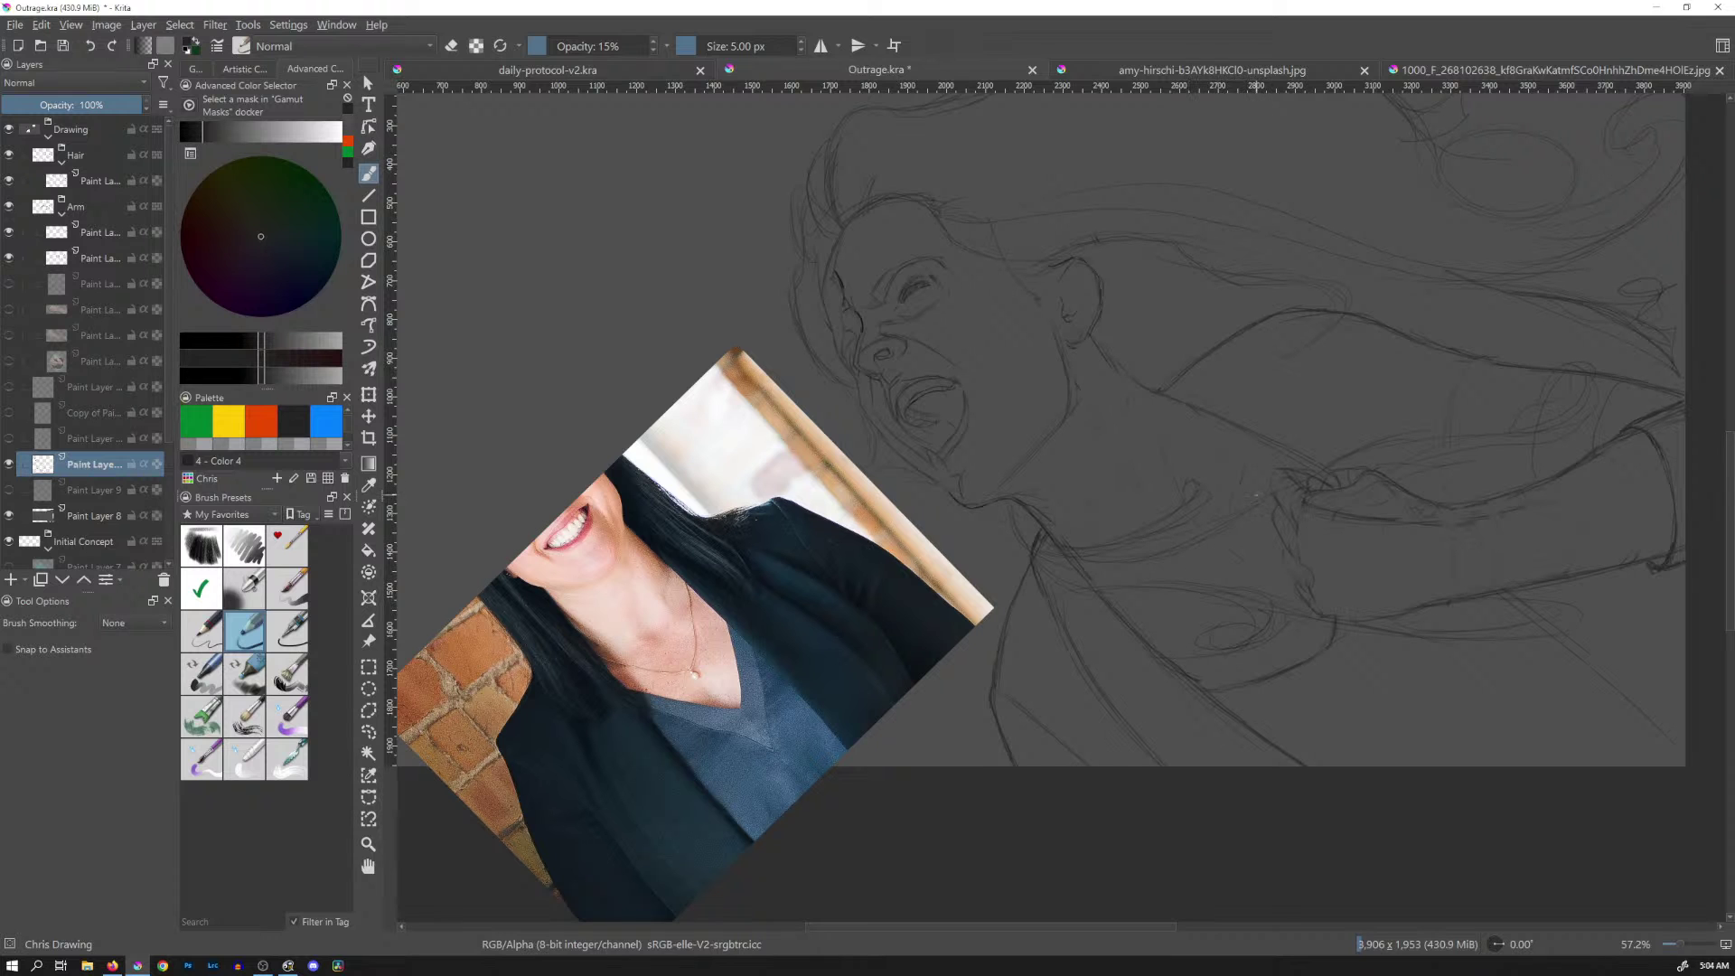
# Sketch the far lapel from the raised collar point down to the forearm and darken the far shoulder's upper contour
pyautogui.scroll(-2, 1335, 473)
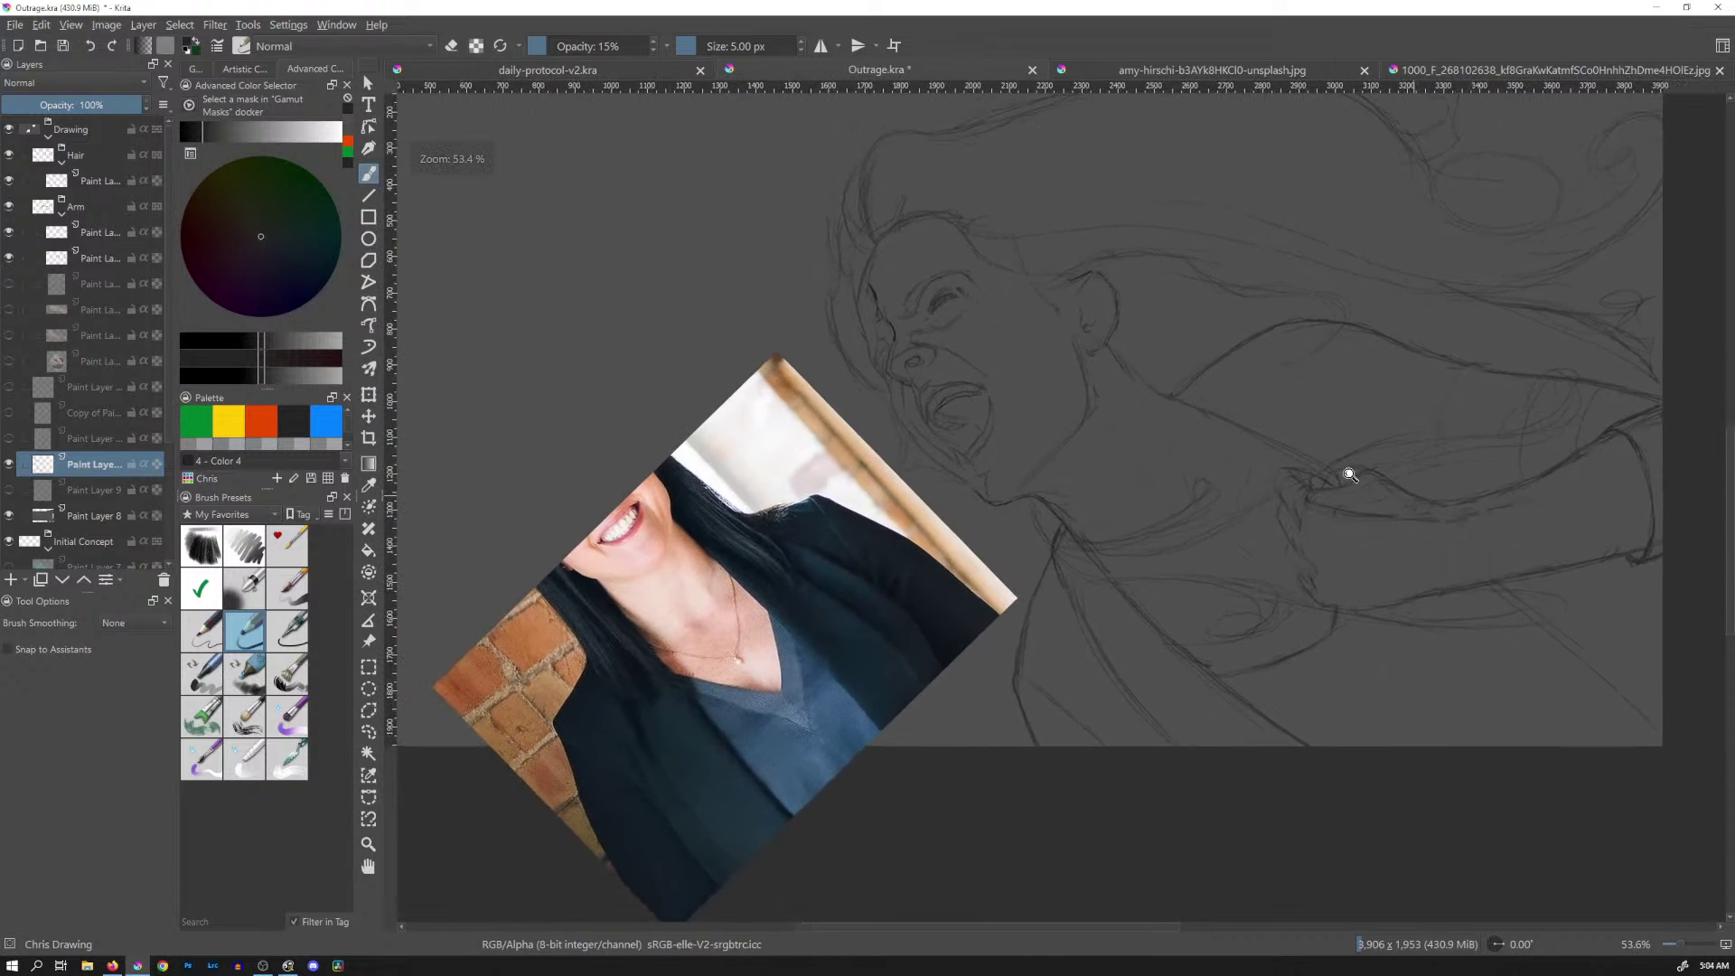
pyautogui.moveTo(1370, 496); pyautogui.dragTo(1155, 415)
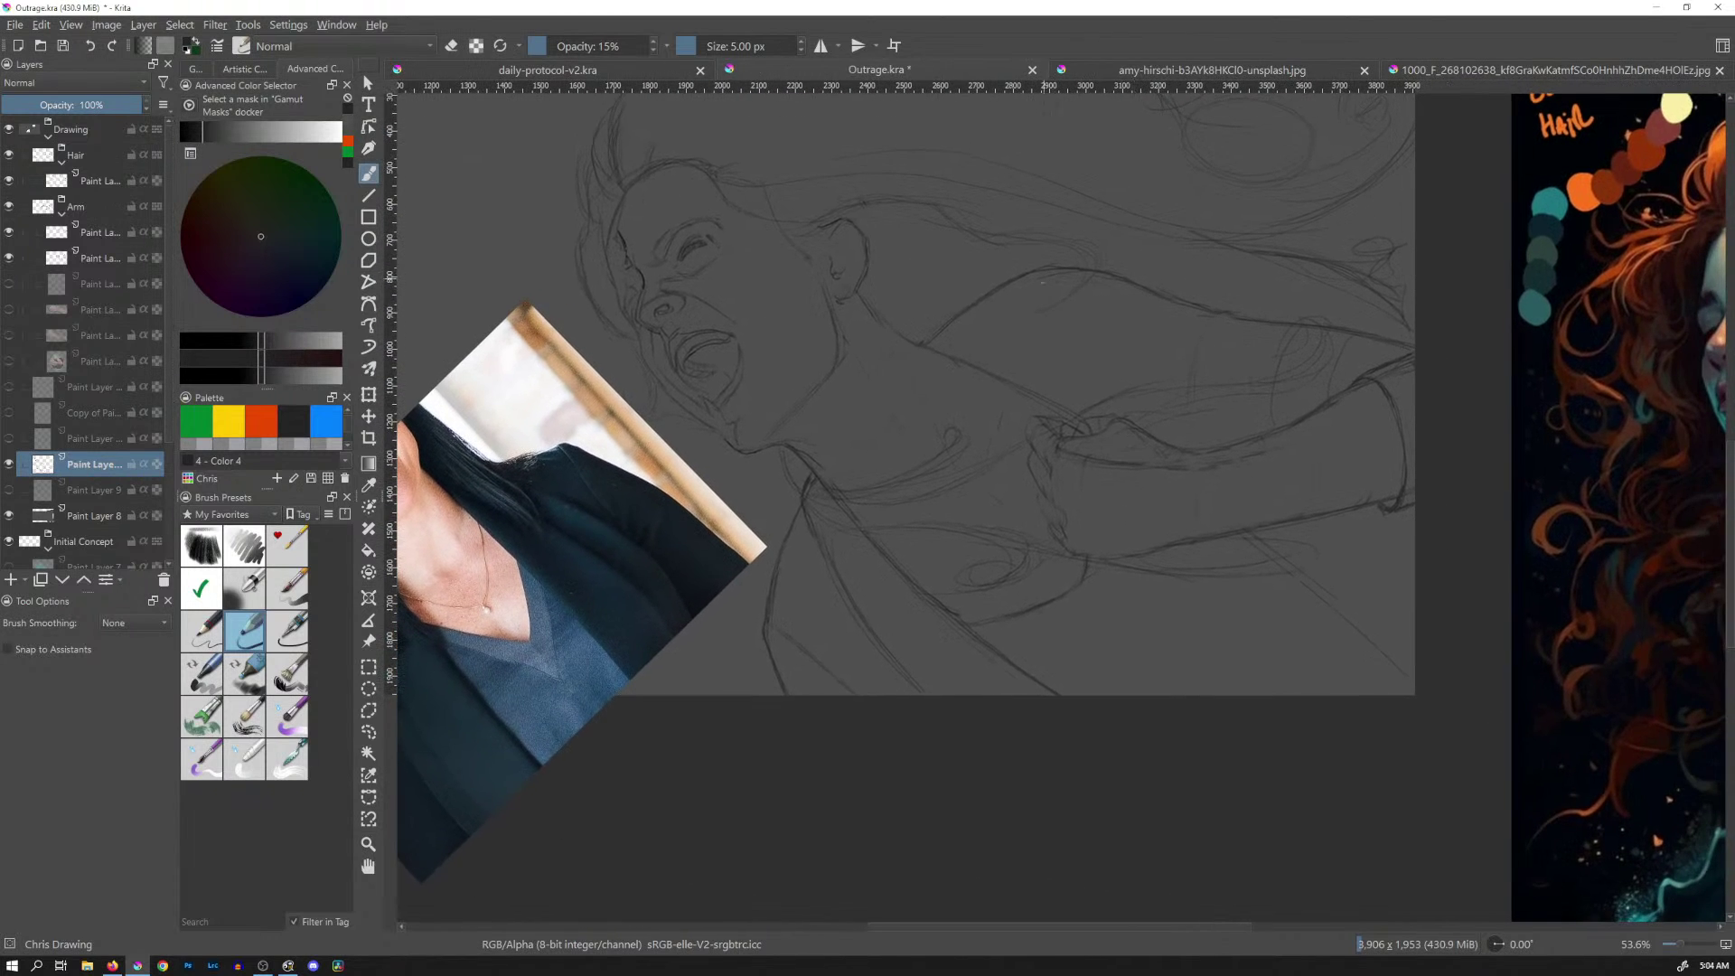
pyautogui.moveTo(1096, 362); pyautogui.dragTo(1244, 351)
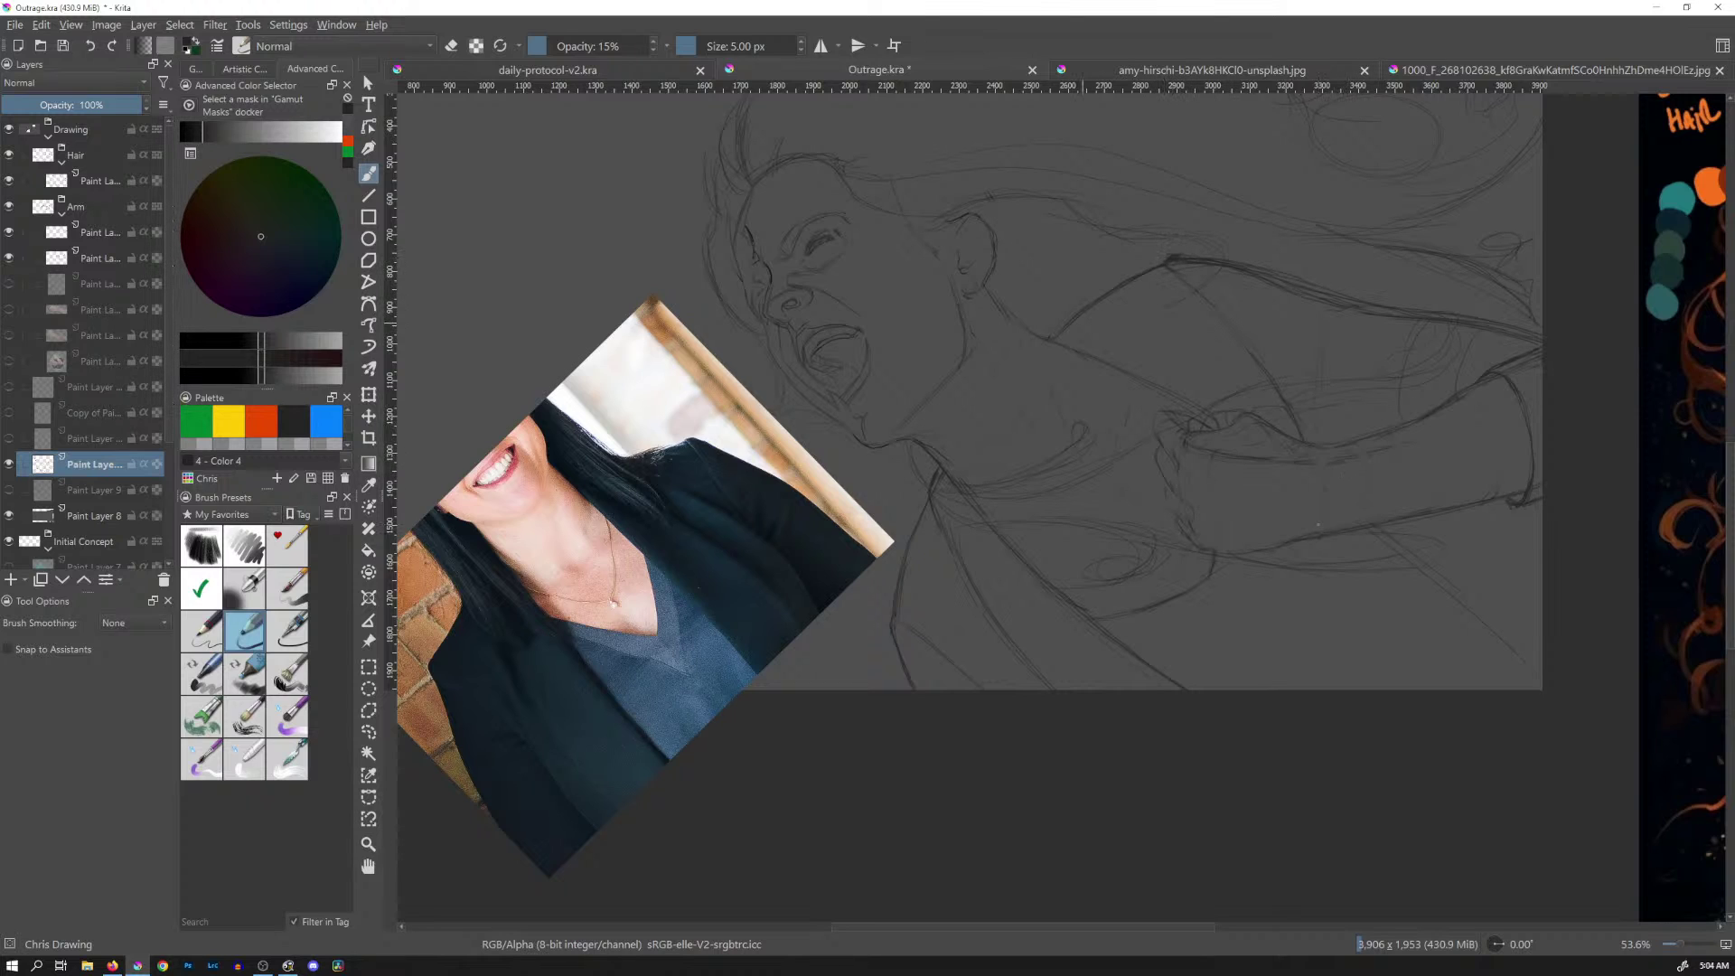
# Check the Arm group's upper paint layer by toggling its visibility and erase its old shoulder contour with an eraser of about 36 px
pyautogui.click(89, 234)
pyautogui.click(9, 232)
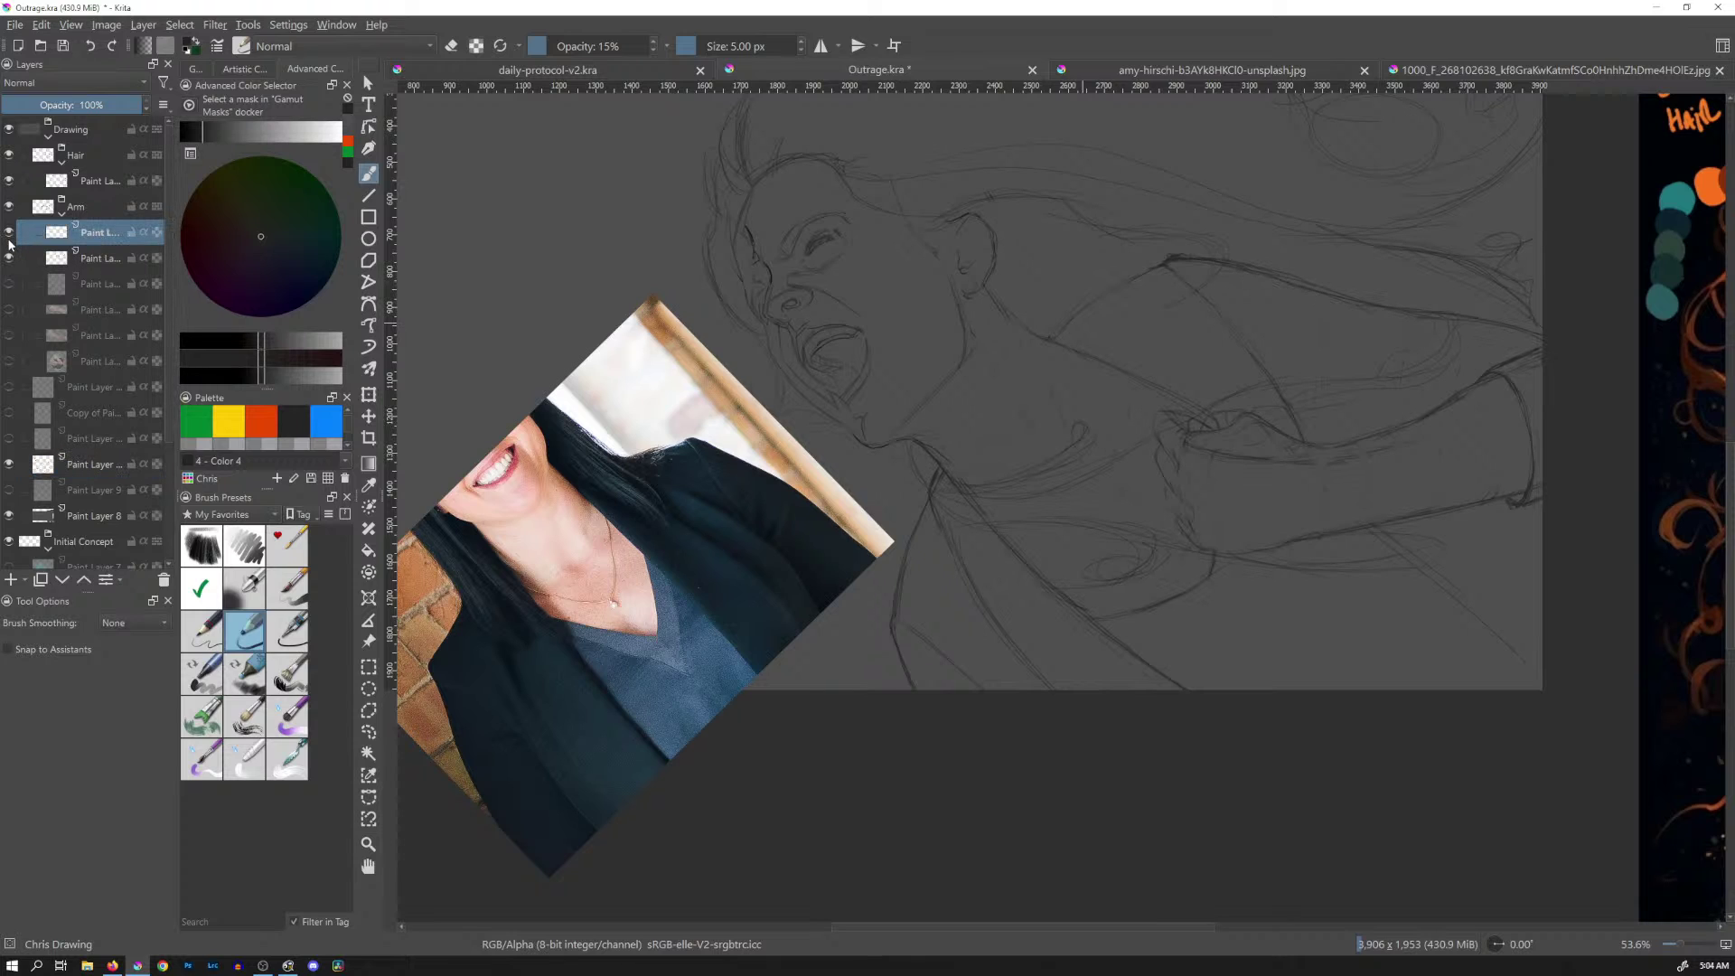
pyautogui.click(9, 234)
pyautogui.click(9, 235)
pyautogui.click(9, 234)
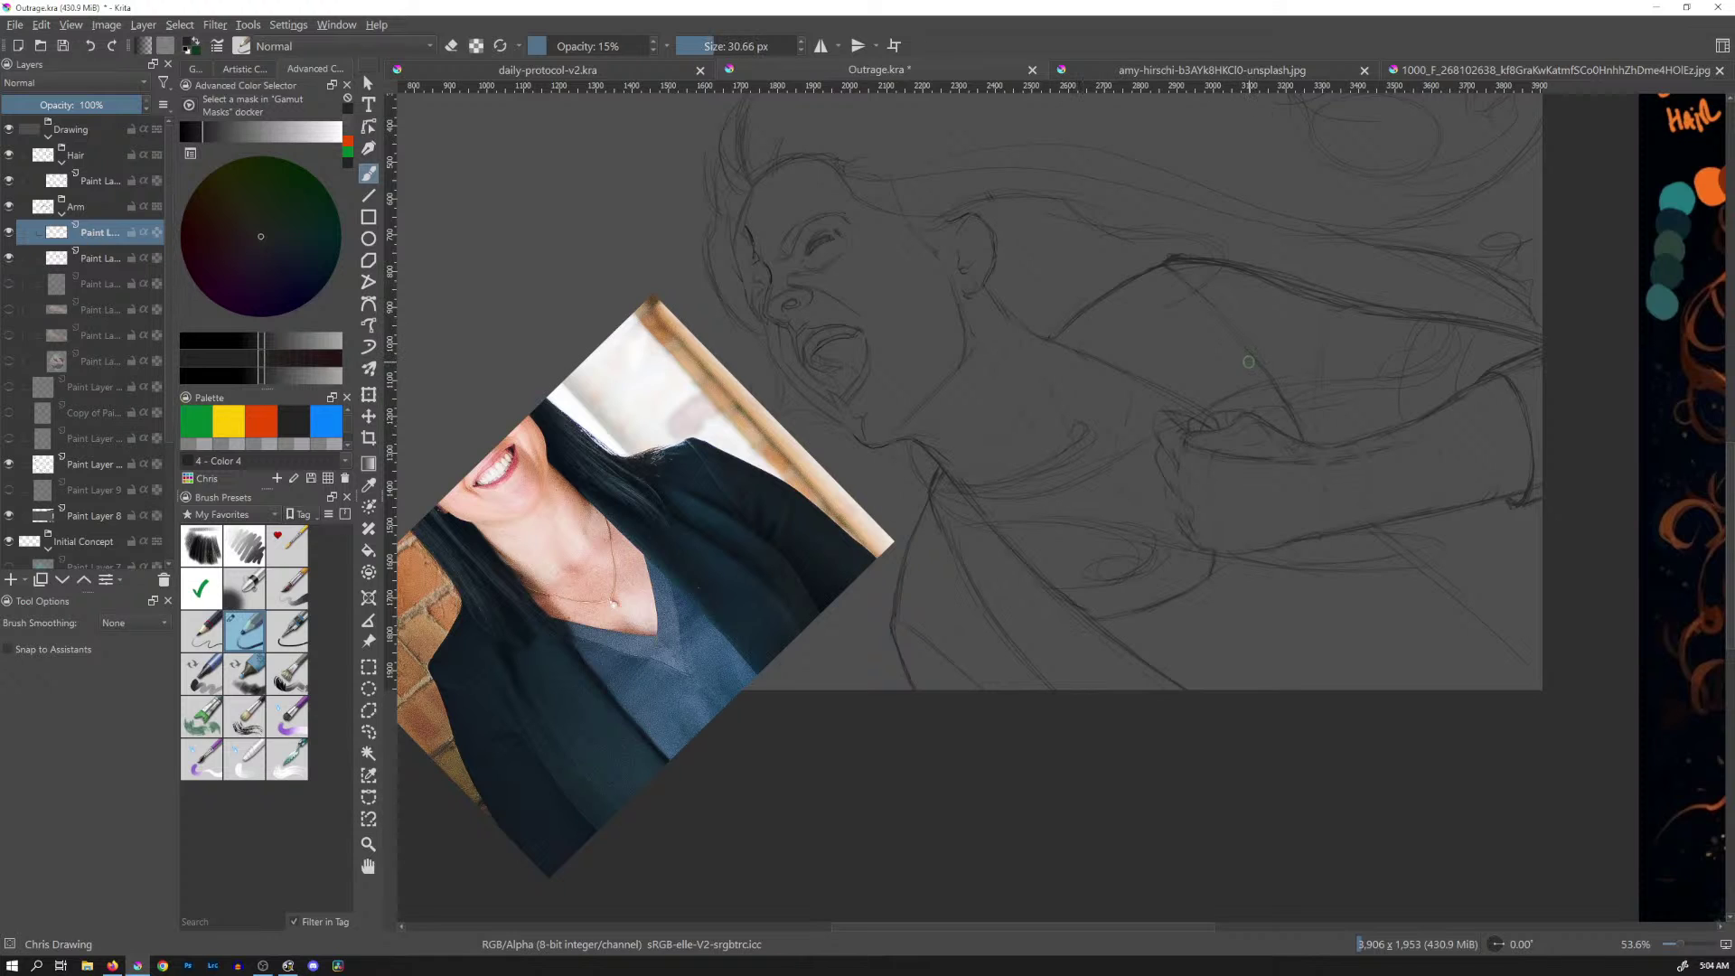
pyautogui.press('e')
pyautogui.moveTo(1347, 311)
pyautogui.mouseDown()
pyautogui.moveTo(1501, 331)
pyautogui.moveTo(1183, 271)
pyautogui.moveTo(1209, 270)
pyautogui.mouseUp()
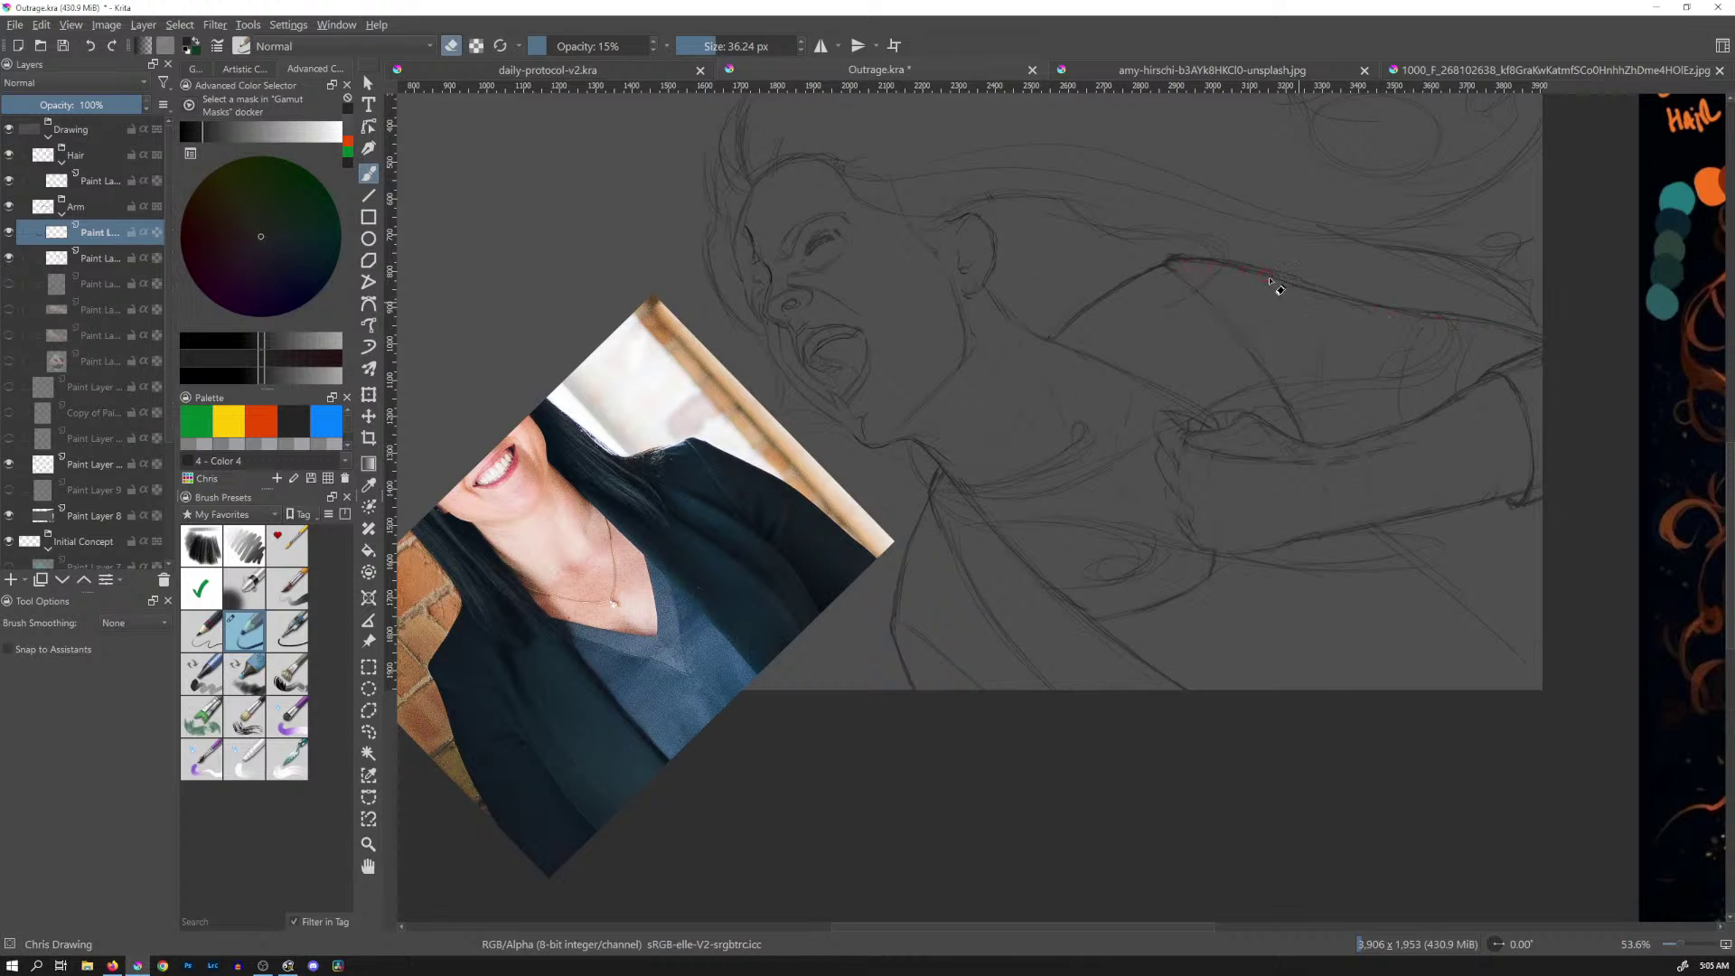
# On the clothing line layer, clean up the far shoulder contour and redraw the far lapel as a longer diagonal from the neck to the forearm
pyautogui.click(128, 463)
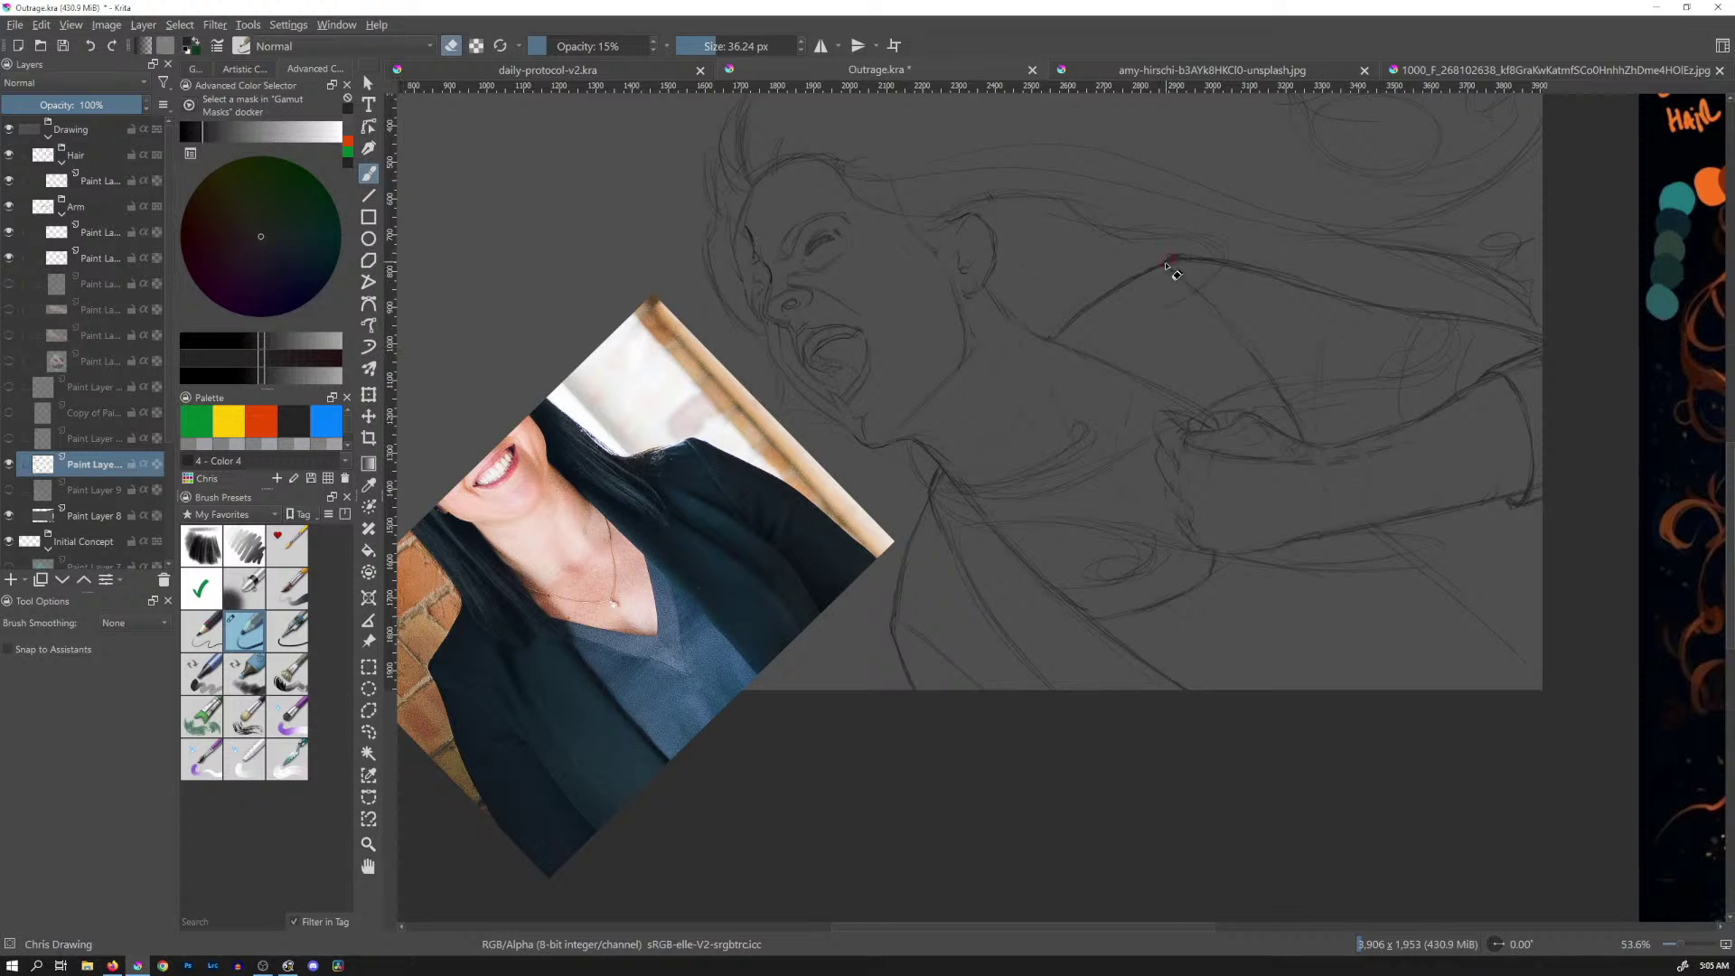
pyautogui.moveTo(1182, 268)
pyautogui.mouseDown()
pyautogui.moveTo(1414, 334)
pyautogui.moveTo(1634, 368)
pyautogui.moveTo(1620, 359)
pyautogui.mouseUp()
pyautogui.press('e')
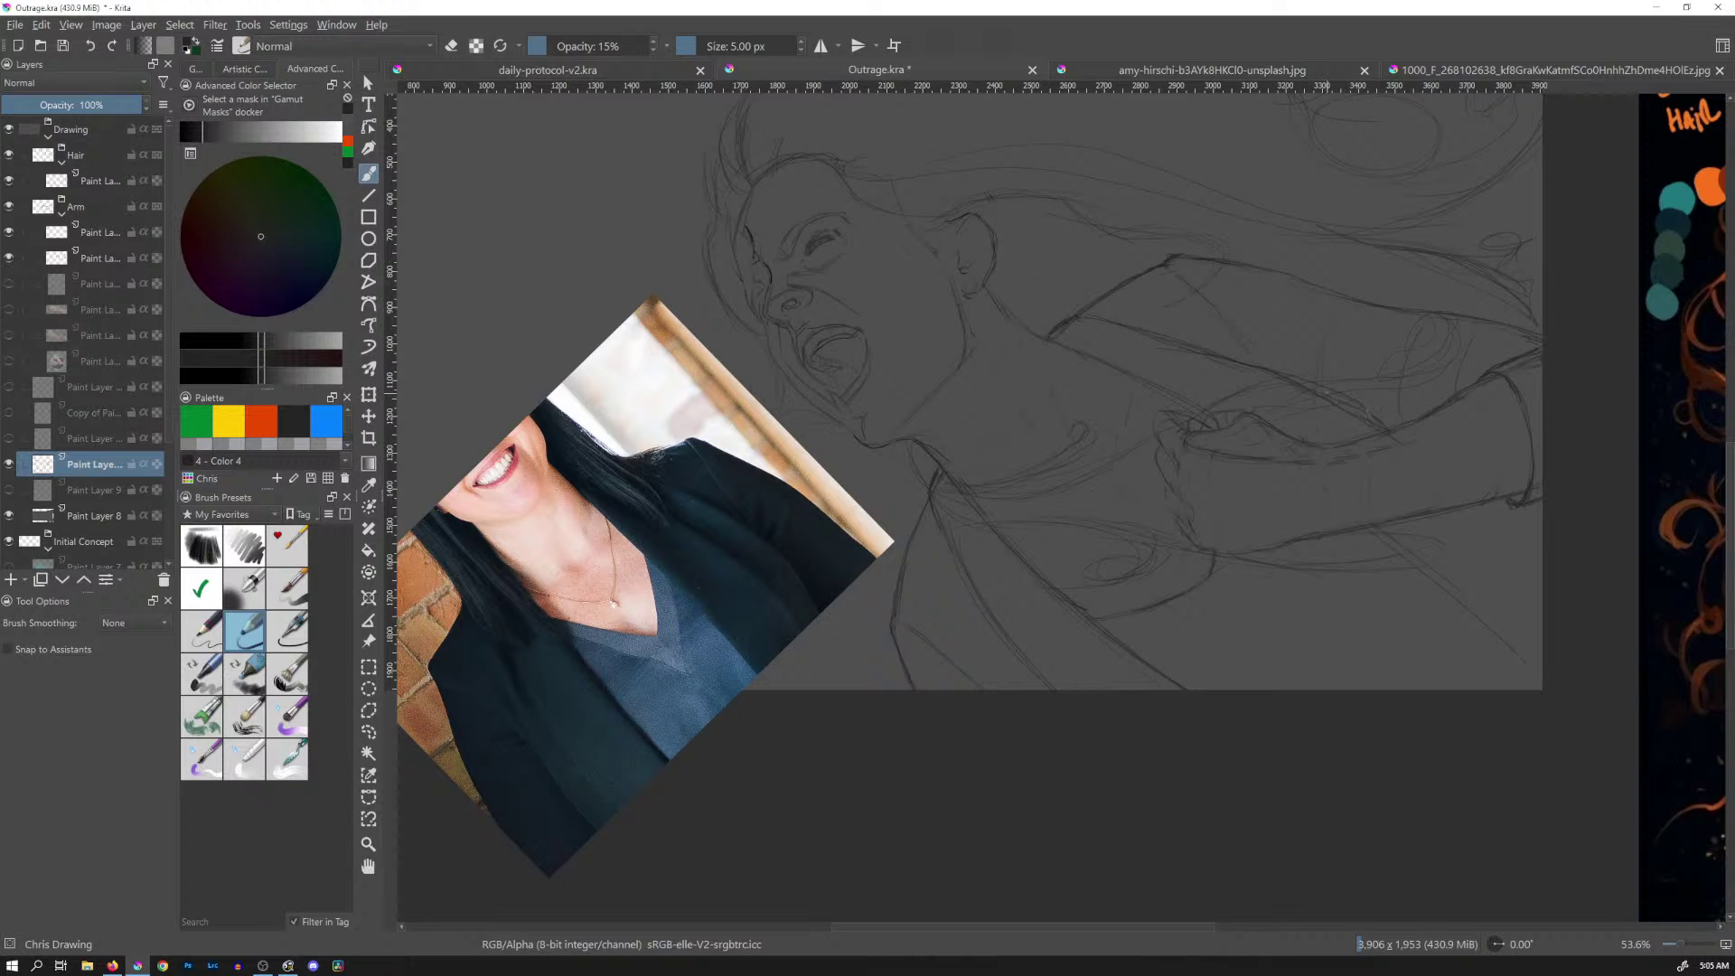
# Erase leftover strokes of the first far lapel edge above the forearm with an eraser of about 20 px
pyautogui.press('e')
pyautogui.moveTo(1355, 432)
pyautogui.mouseDown()
pyautogui.moveTo(1338, 368)
pyautogui.moveTo(1329, 407)
pyautogui.moveTo(1305, 398)
pyautogui.moveTo(1361, 421)
pyautogui.moveTo(1266, 377)
pyautogui.moveTo(1281, 381)
pyautogui.mouseUp()
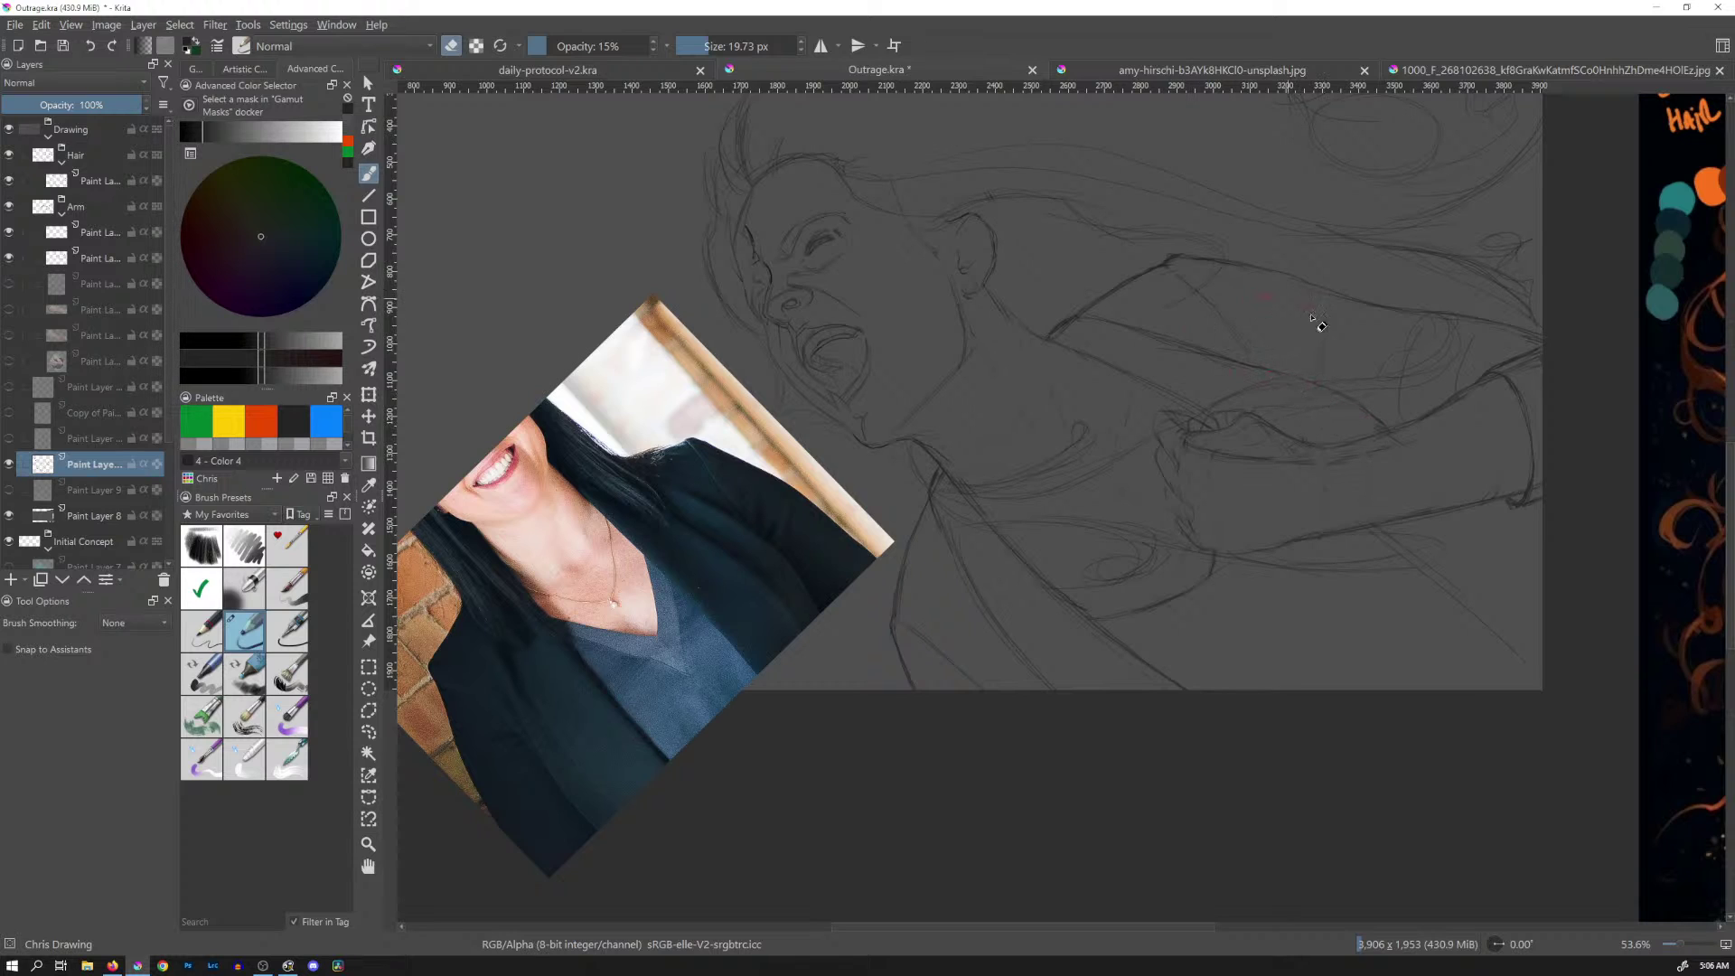
# Sketch the lapel's edge meeting the forearm, a curved band across the forearm, and the coat's edge emerging beneath it
pyautogui.press('e')
pyautogui.scroll(4, 1402, 496)
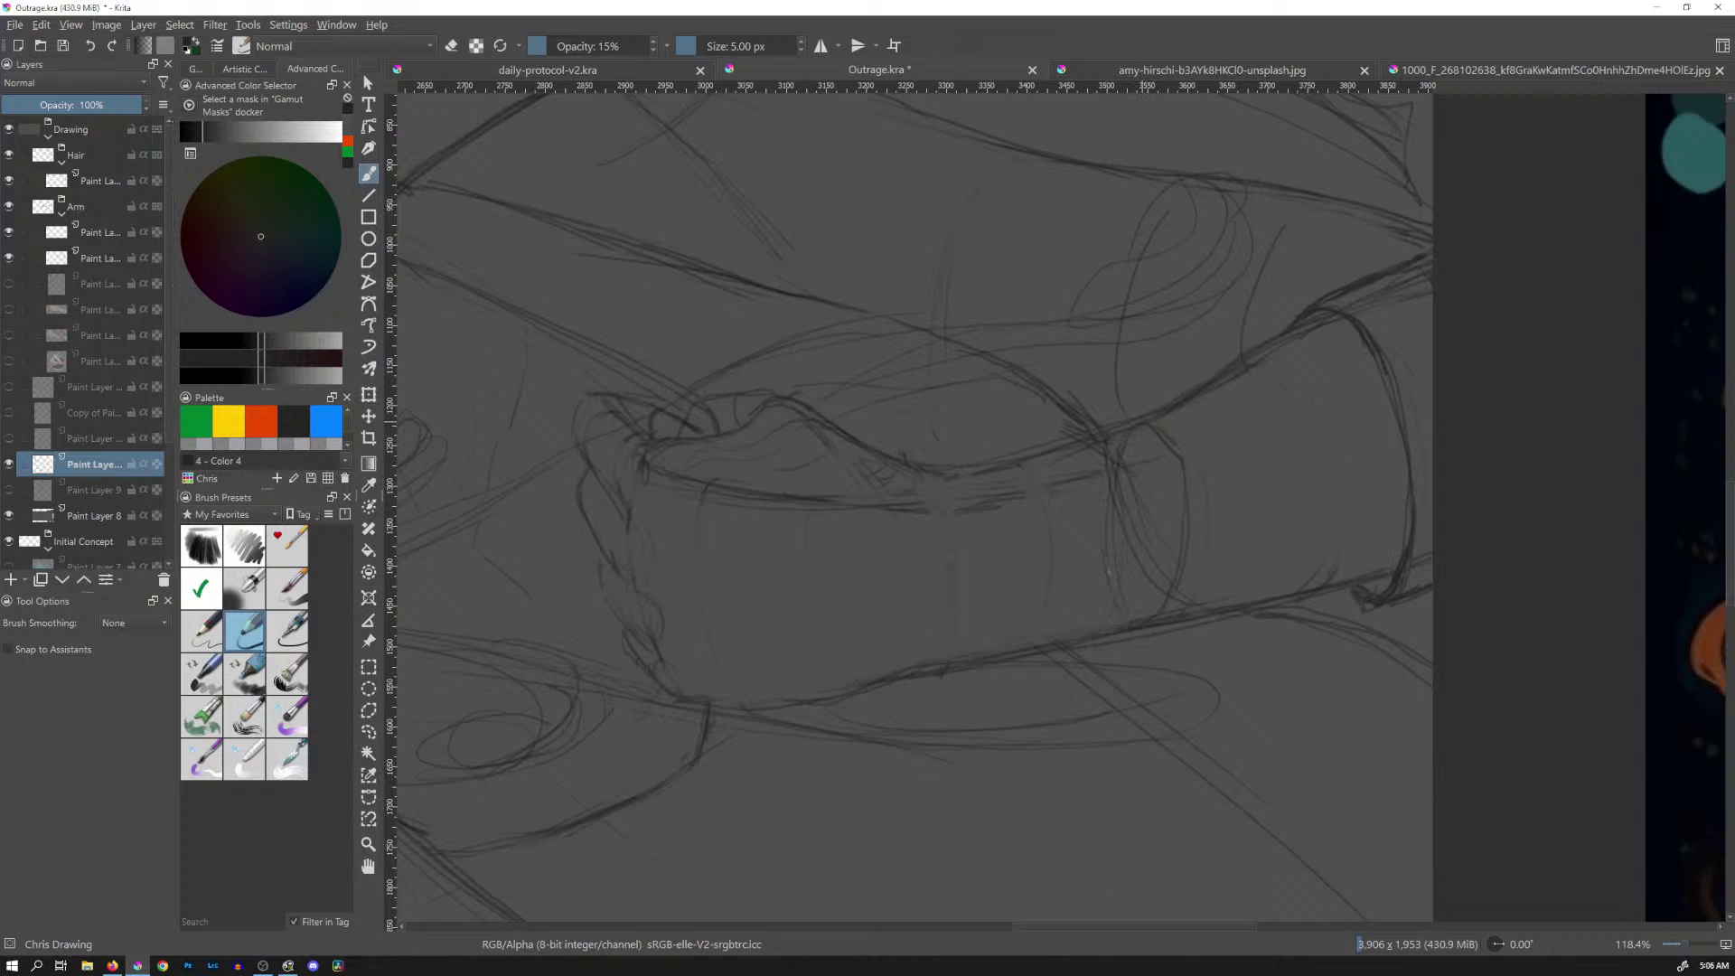
pyautogui.moveTo(1027, 370); pyautogui.dragTo(1059, 398)
pyautogui.moveTo(1117, 513); pyautogui.dragTo(1123, 583)
pyautogui.moveTo(1246, 618); pyautogui.dragTo(1421, 654)
# Erase the curved band drawn across the forearm with an eraser of about 56 px
pyautogui.keyDown('shift'); pyautogui.moveTo(1210, 518); pyautogui.dragTo(1211, 529); pyautogui.keyUp('shift')
pyautogui.press('e')
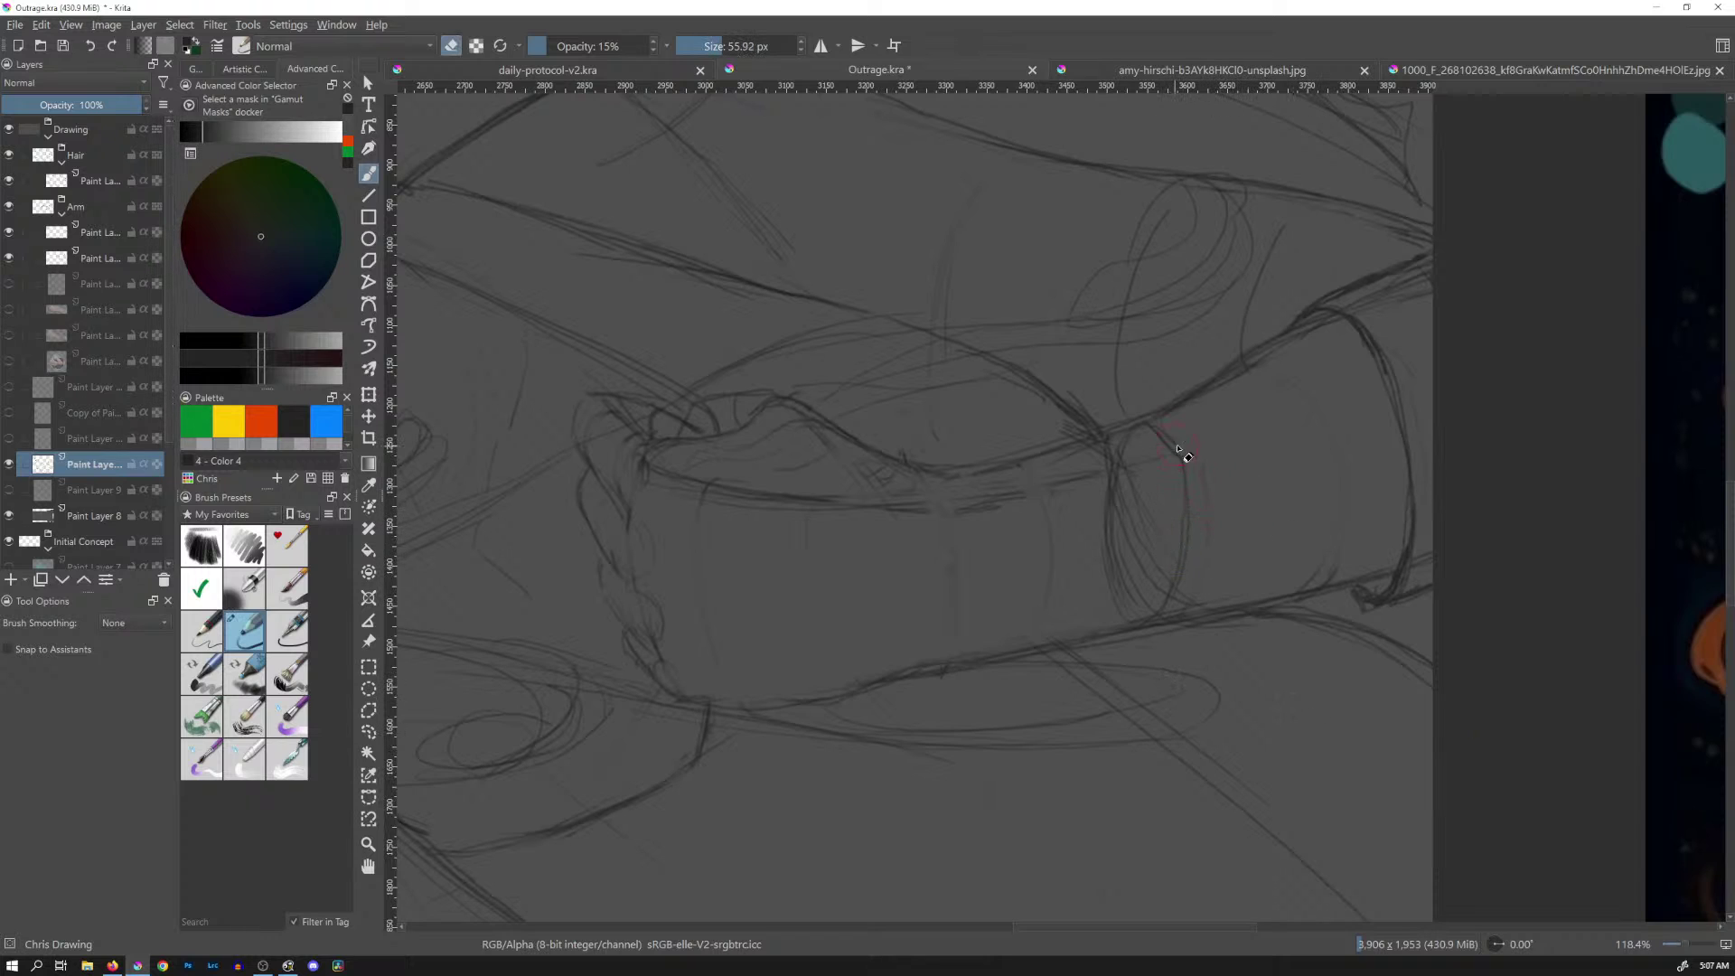
pyautogui.moveTo(1161, 441)
pyautogui.mouseDown()
pyautogui.moveTo(1109, 459)
pyautogui.moveTo(1195, 475)
pyautogui.moveTo(1110, 559)
pyautogui.moveTo(1189, 583)
pyautogui.mouseUp()
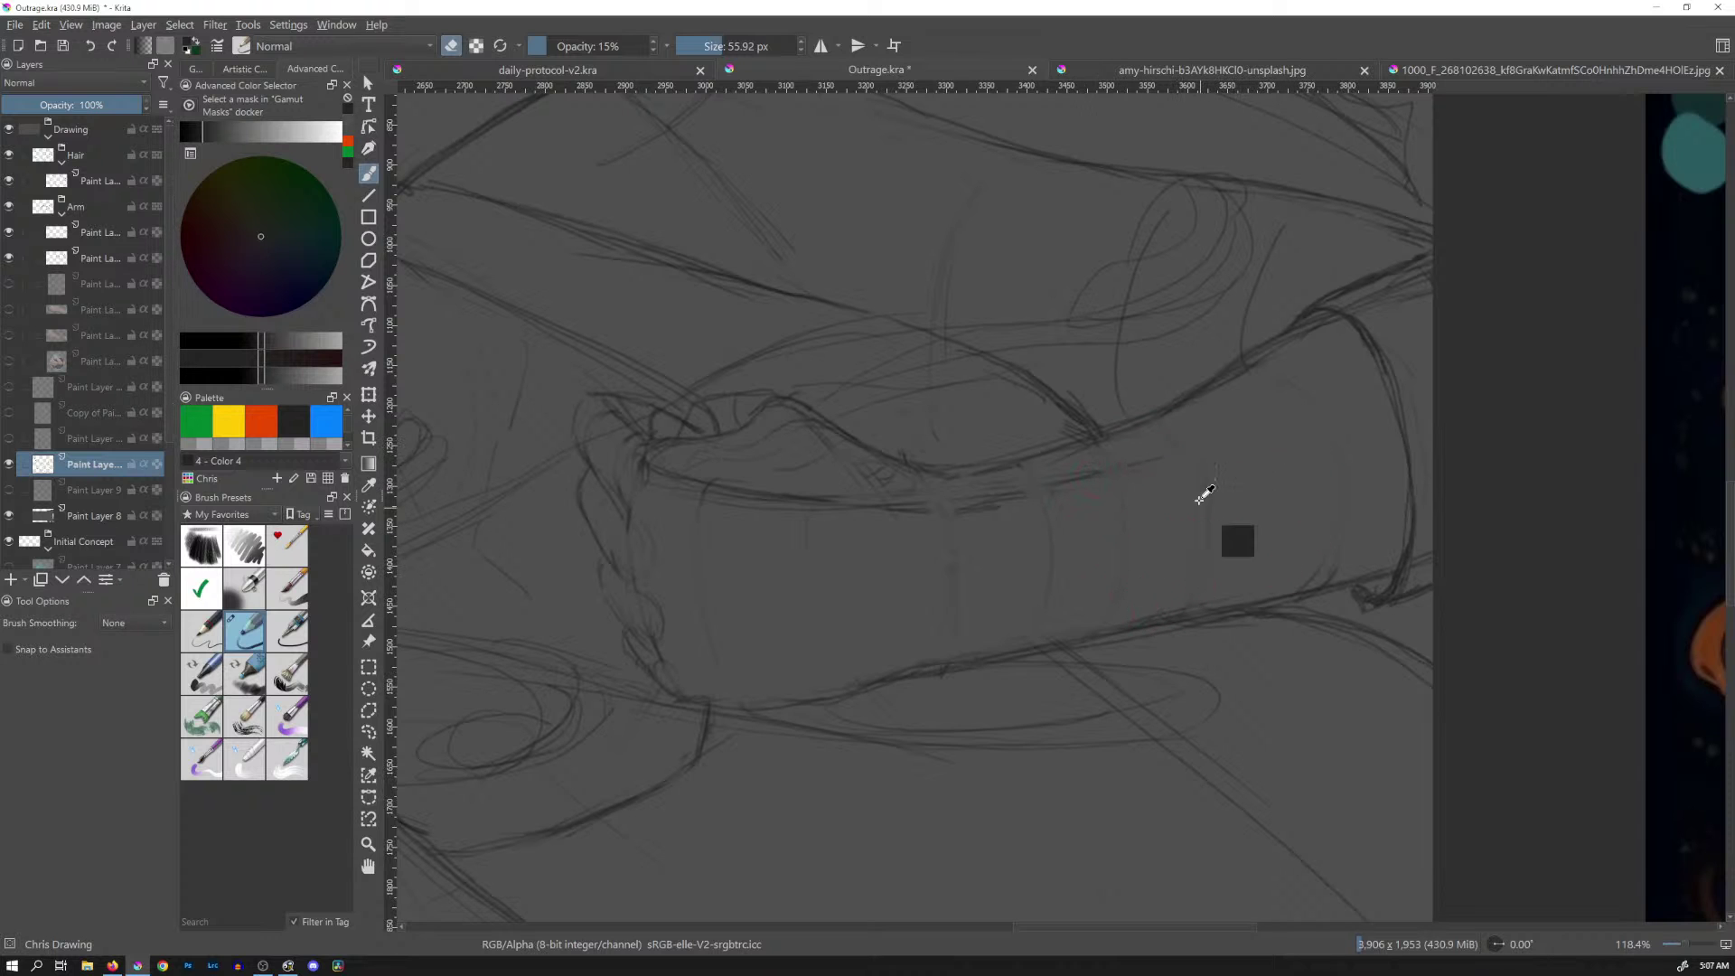
# Erase the construction lines beneath the forearm and sketch the coat's edge running down toward the canvas's lower right corner
pyautogui.scroll(-2, 1204, 469)
pyautogui.scroll(-5, 1204, 469)
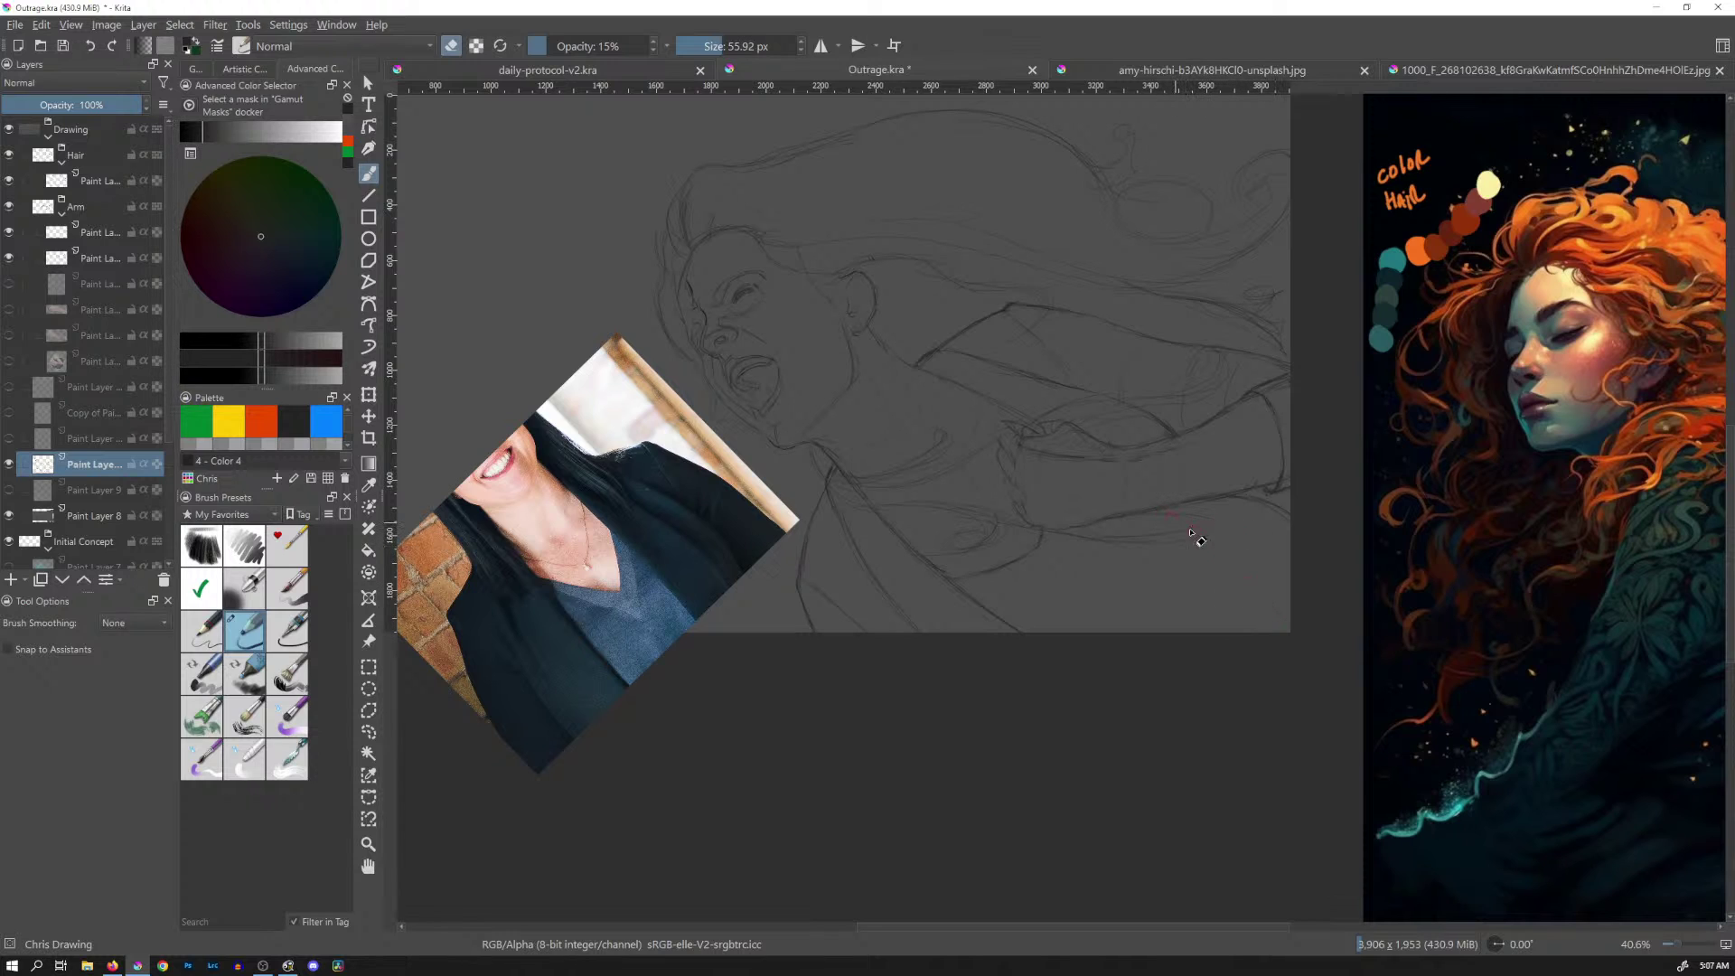
pyautogui.press('e')
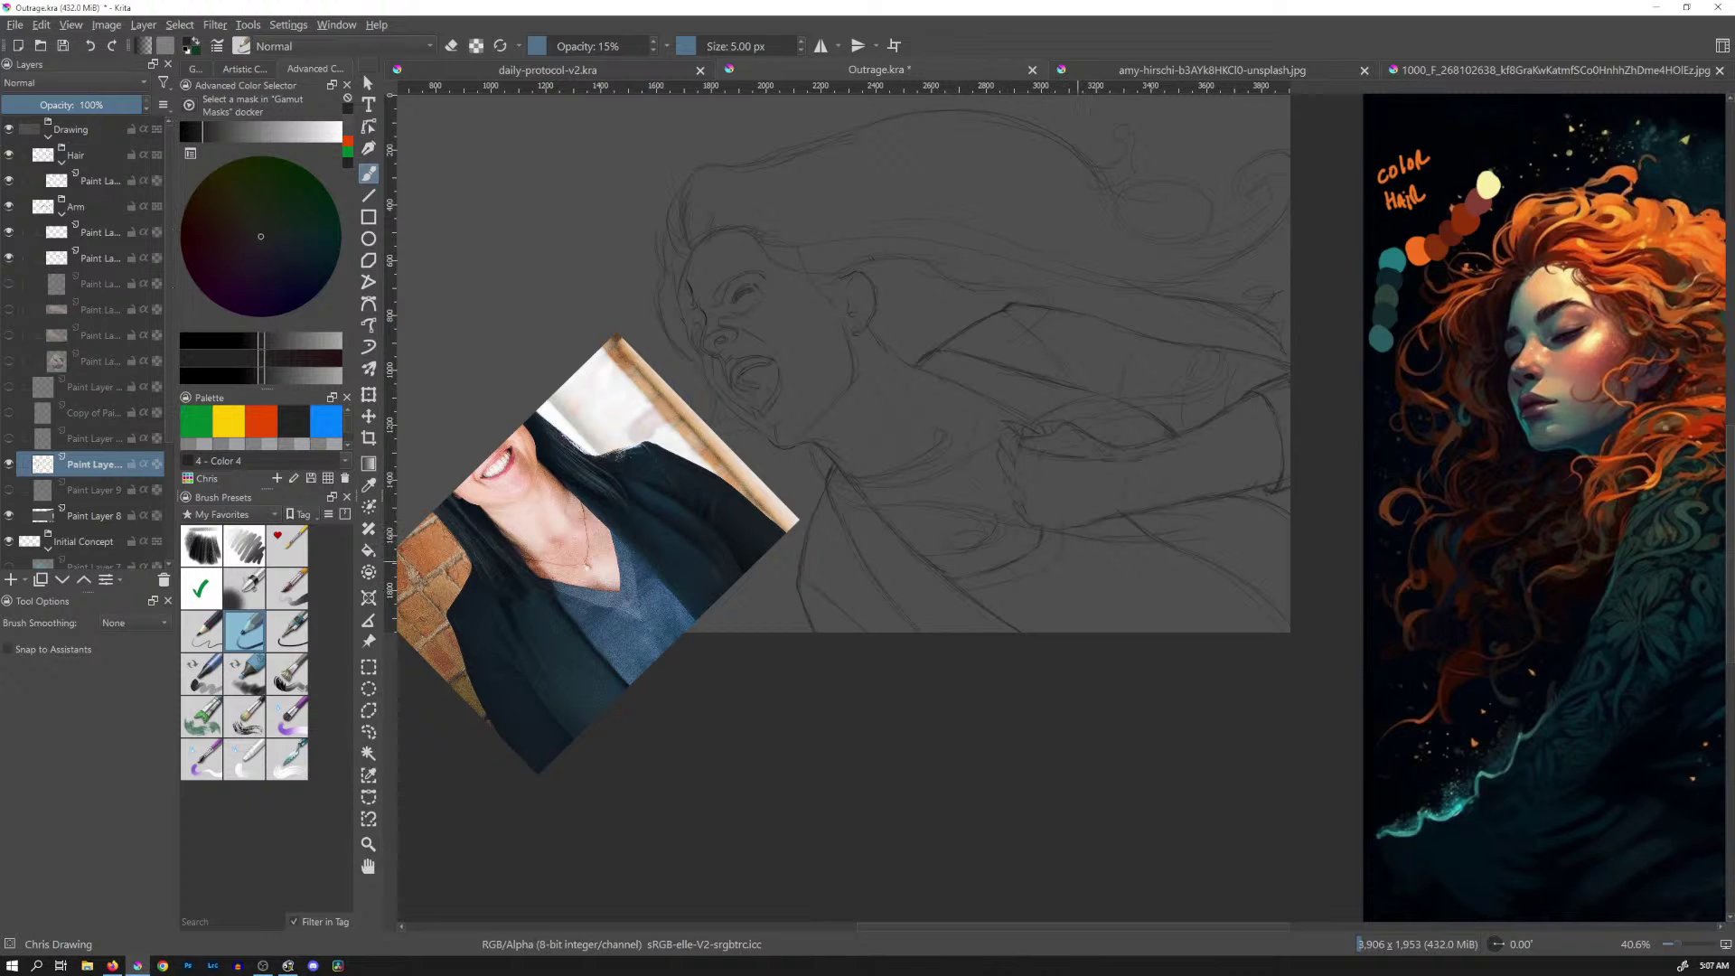
# Firm up the near lapel's lines and sketch a fold of the top from below the hand down to the canvas's lower edge
pyautogui.scroll(5, 668, 624)
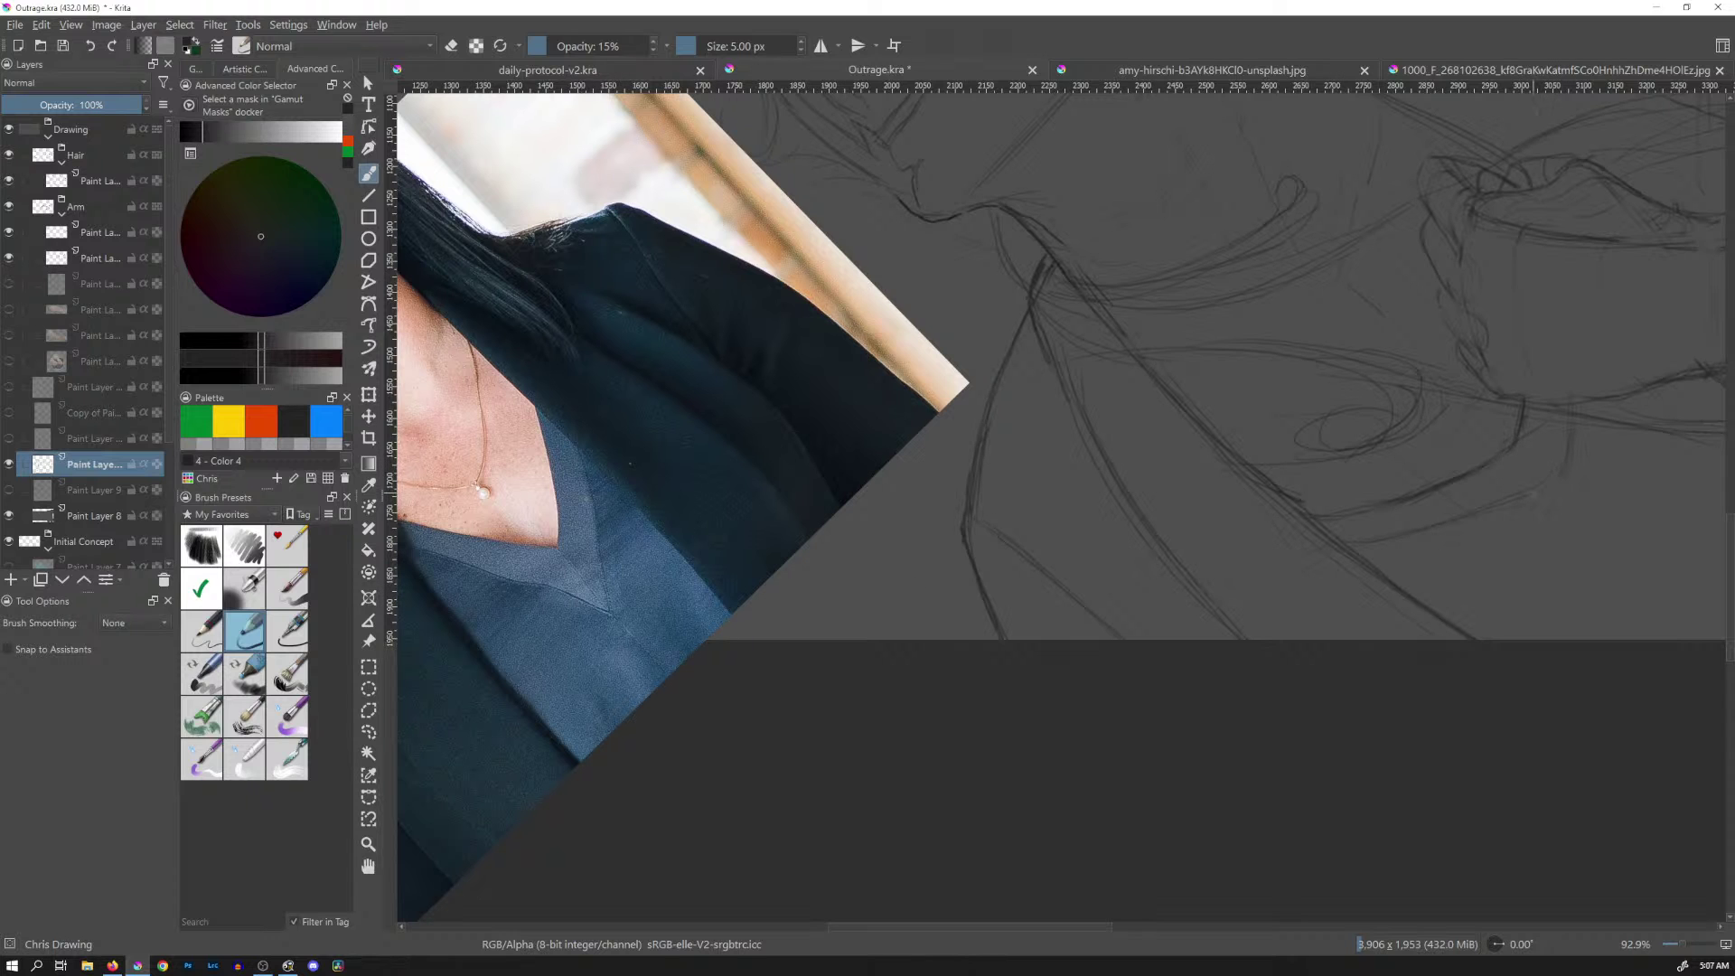
pyautogui.moveTo(1529, 500)
pyautogui.mouseDown()
pyautogui.moveTo(1510, 516)
pyautogui.moveTo(1516, 502)
pyautogui.mouseUp()
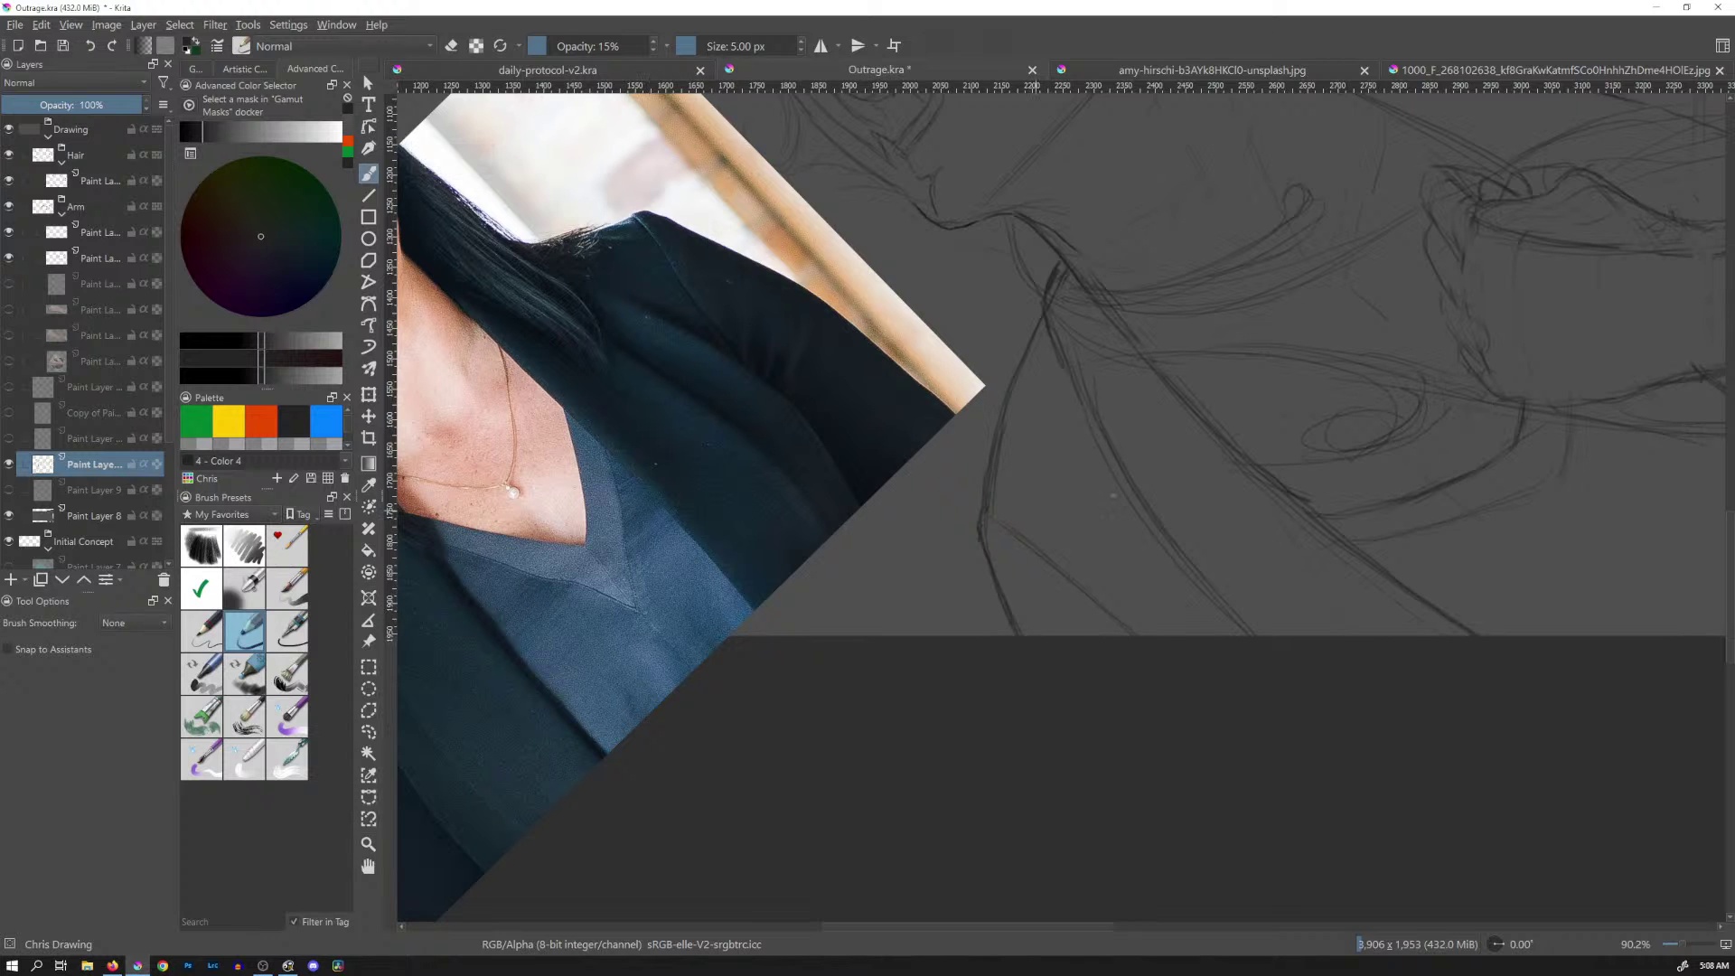
pyautogui.moveTo(1503, 469); pyautogui.dragTo(906, 506)
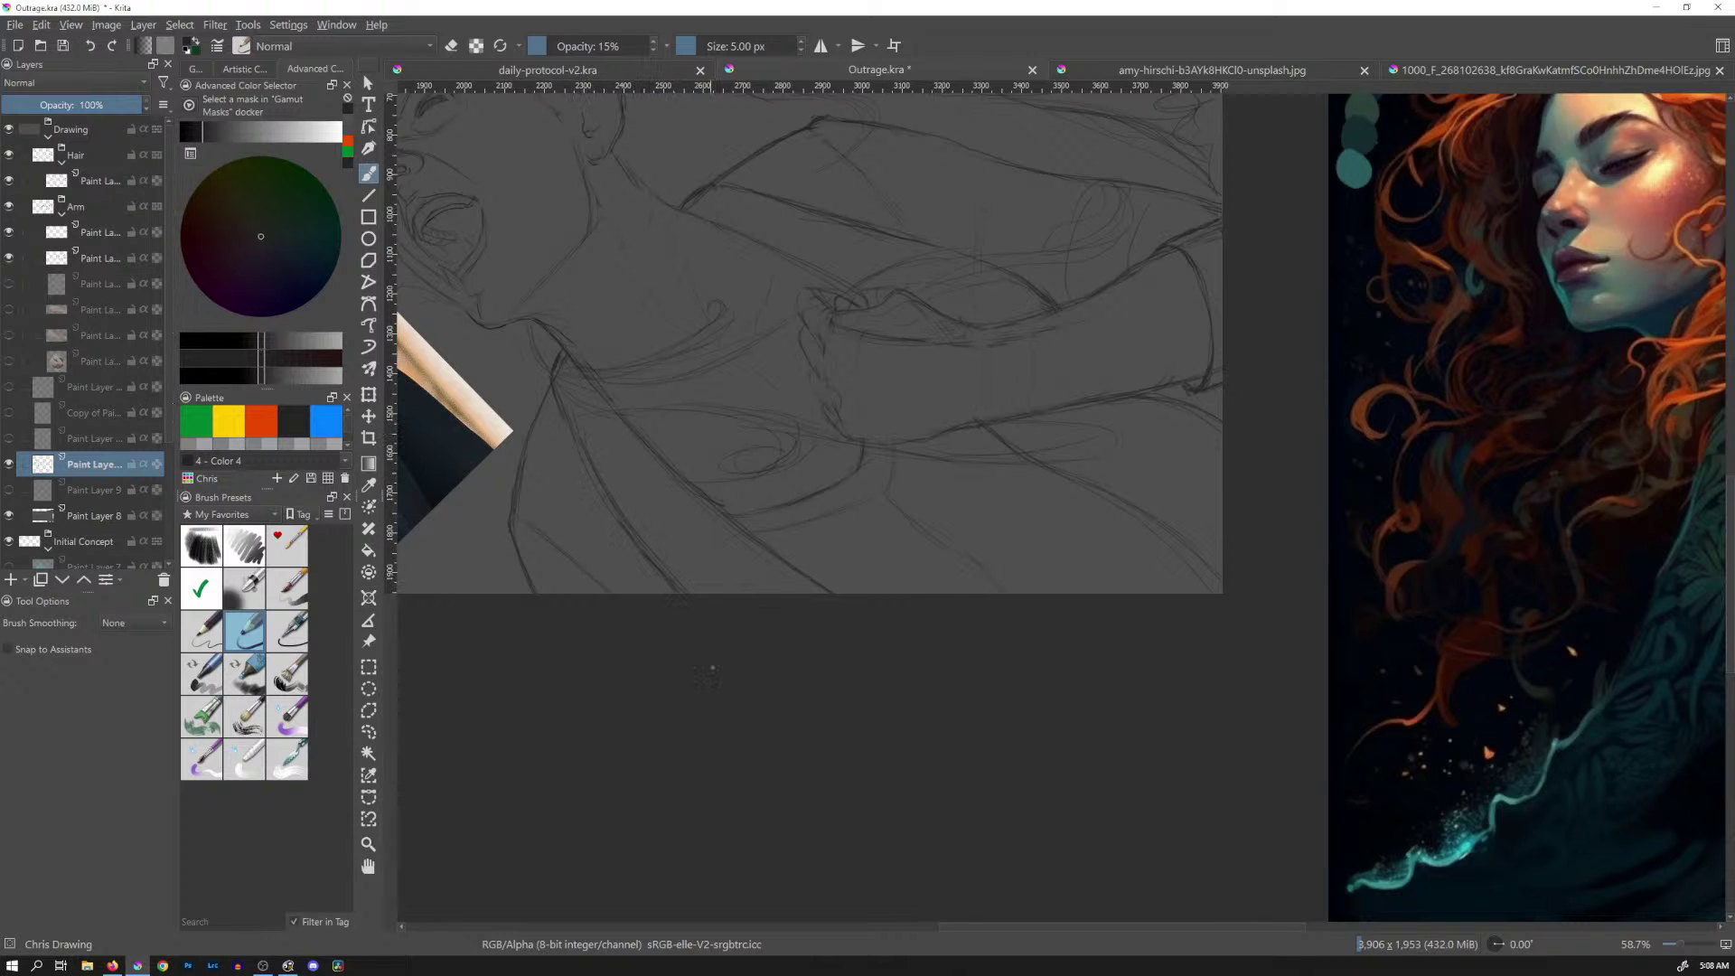
pyautogui.scroll(-5, 1015, 403)
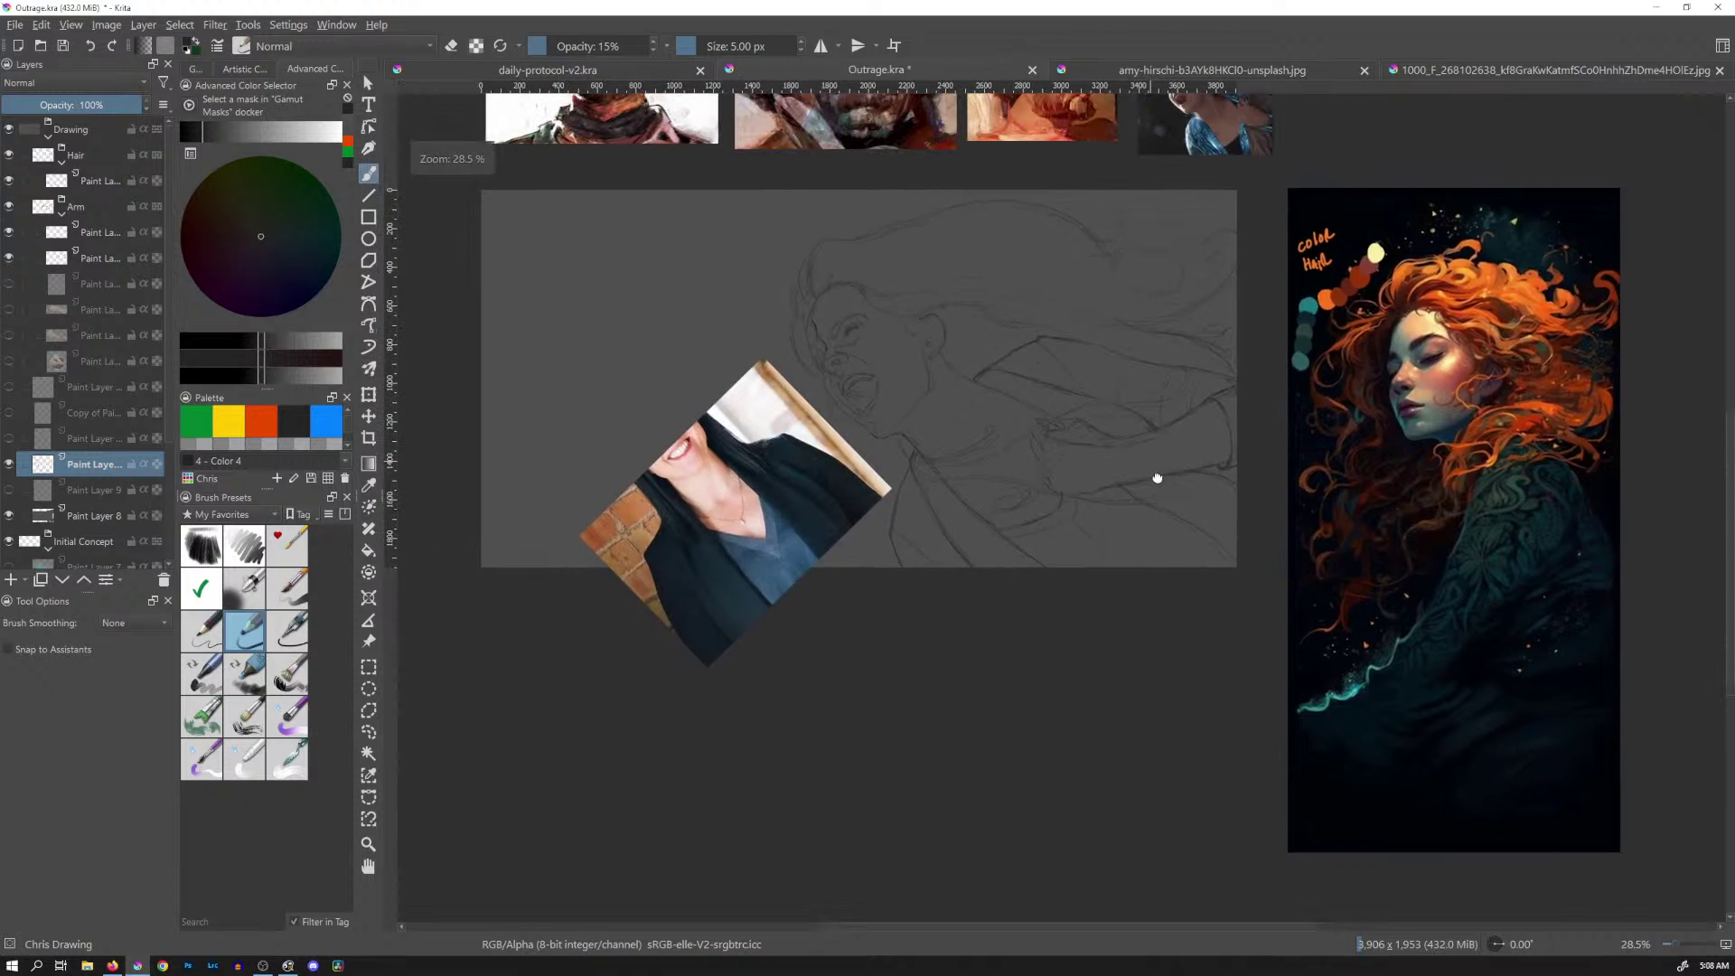
# Move the blazer photo reference off the drawing to the free space above the red-haired painting
pyautogui.click(369, 641)
pyautogui.moveTo(720, 607); pyautogui.dragTo(1435, 119)
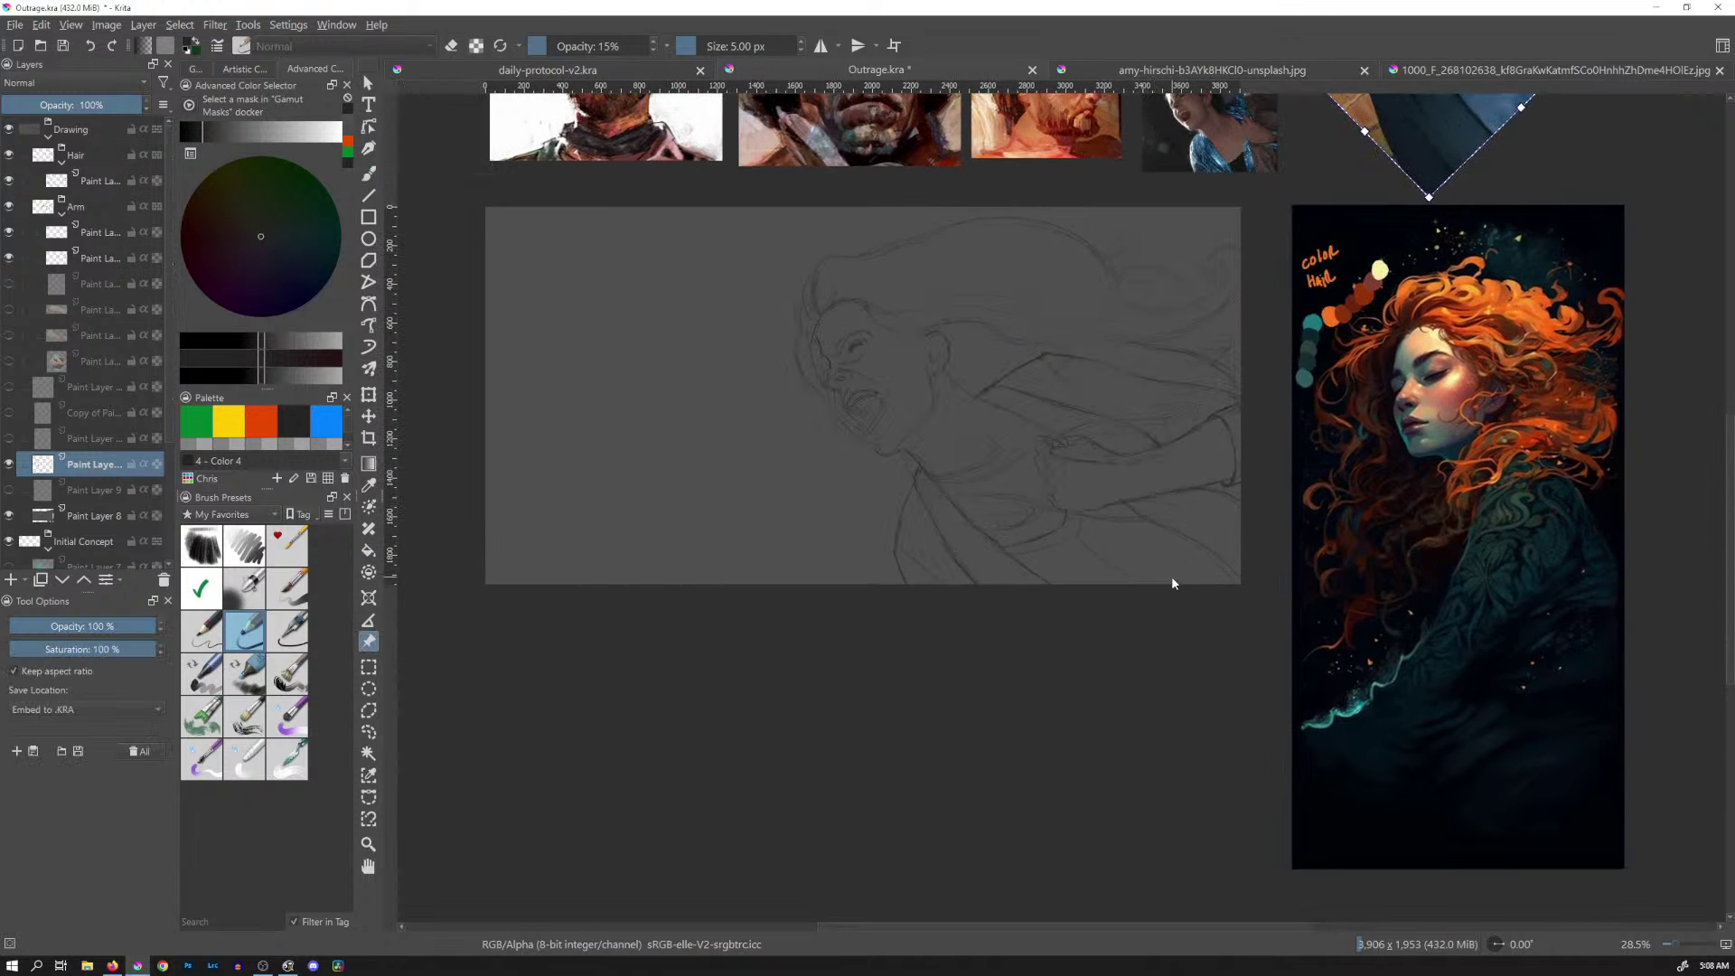
pyautogui.moveTo(1202, 492); pyautogui.dragTo(1393, 551)
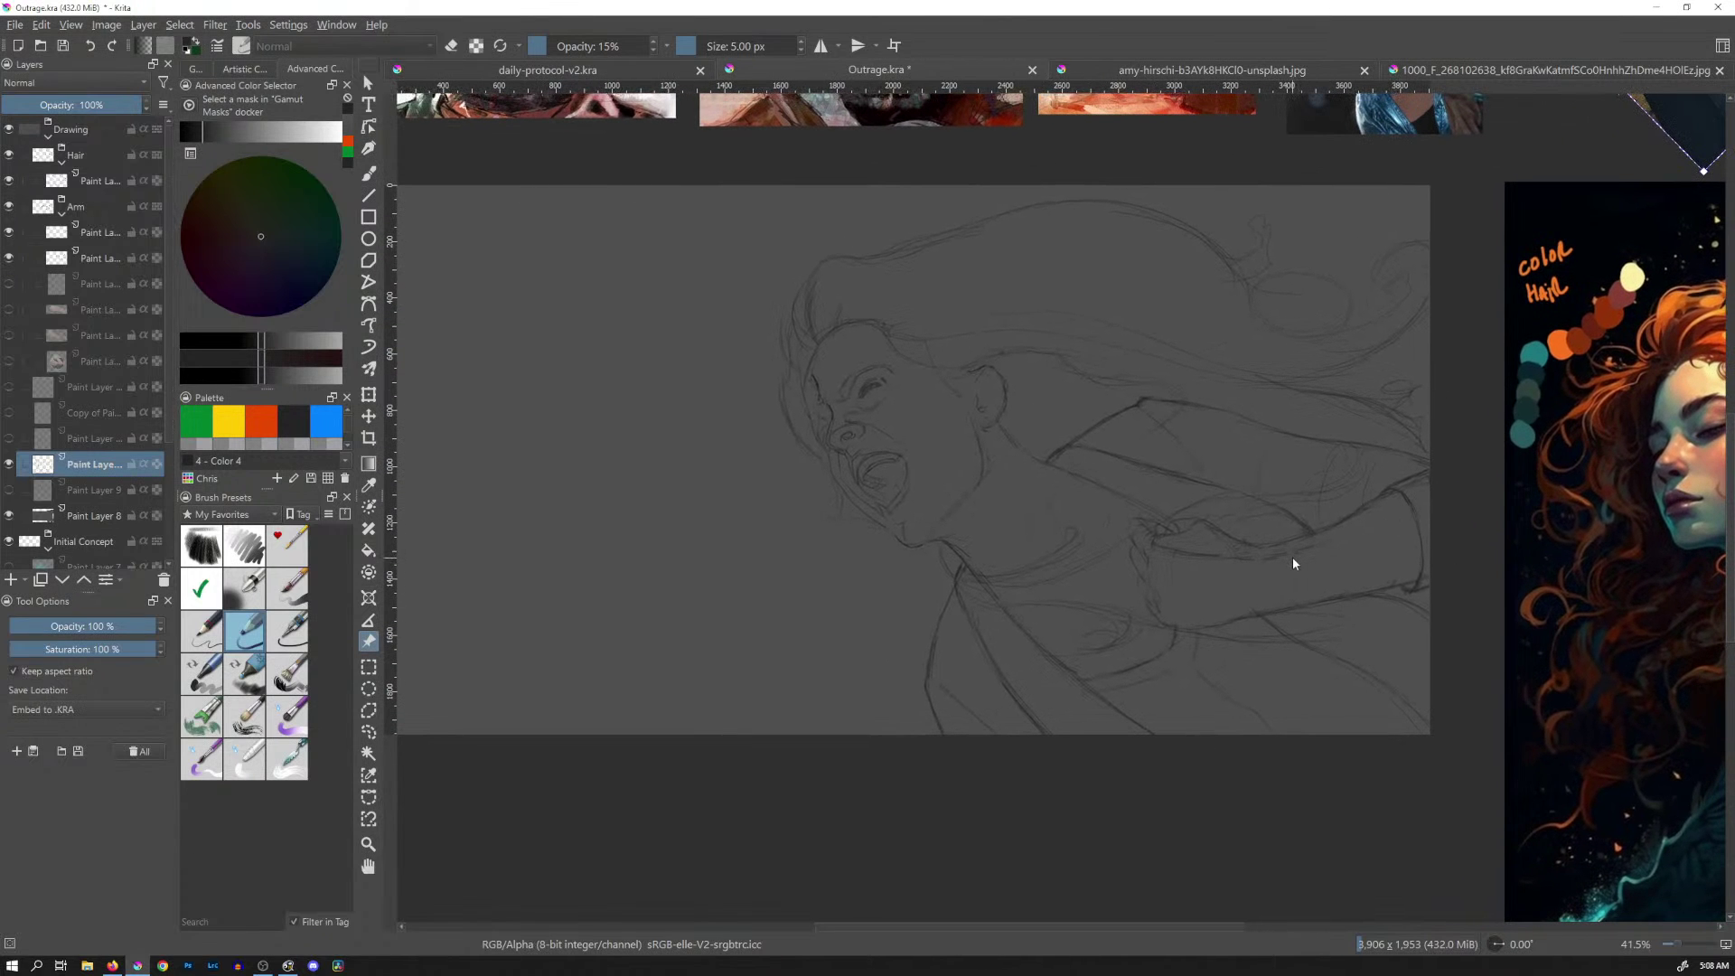
# Review the drawing without the interface, and activate the paint layer inside the Hair group with the brush ready
pyautogui.press('Tab')
pyautogui.moveTo(1037, 569); pyautogui.dragTo(1379, 600)
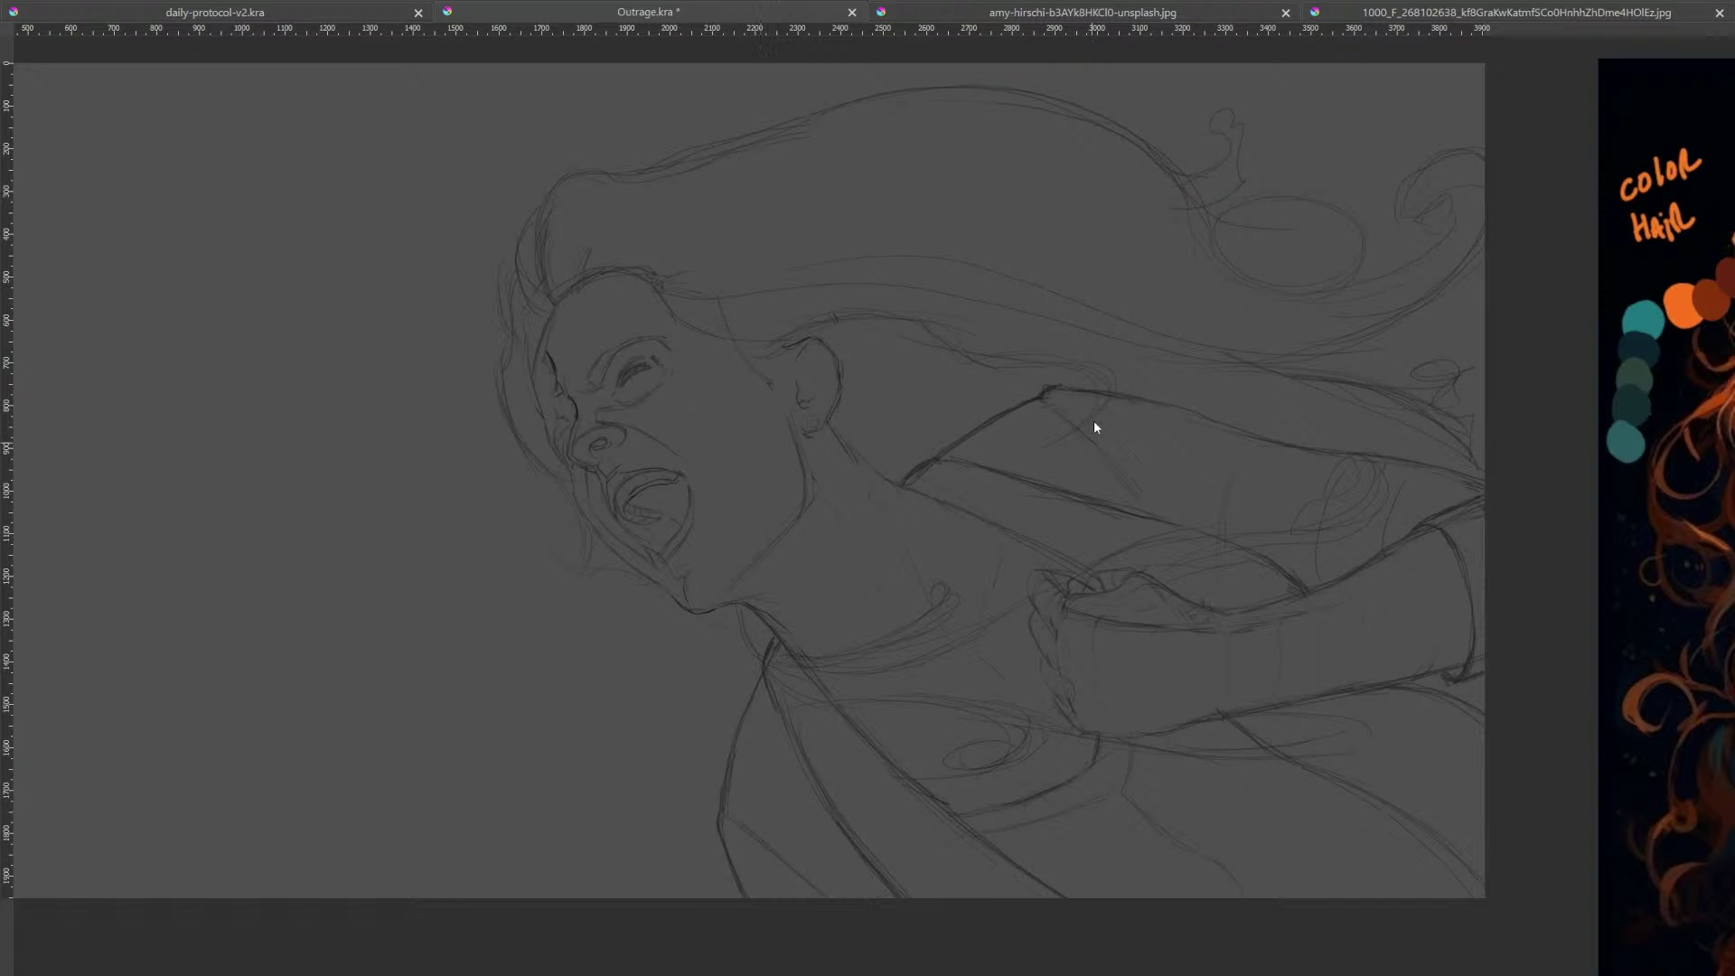
pyautogui.scroll(-2, 1091, 434)
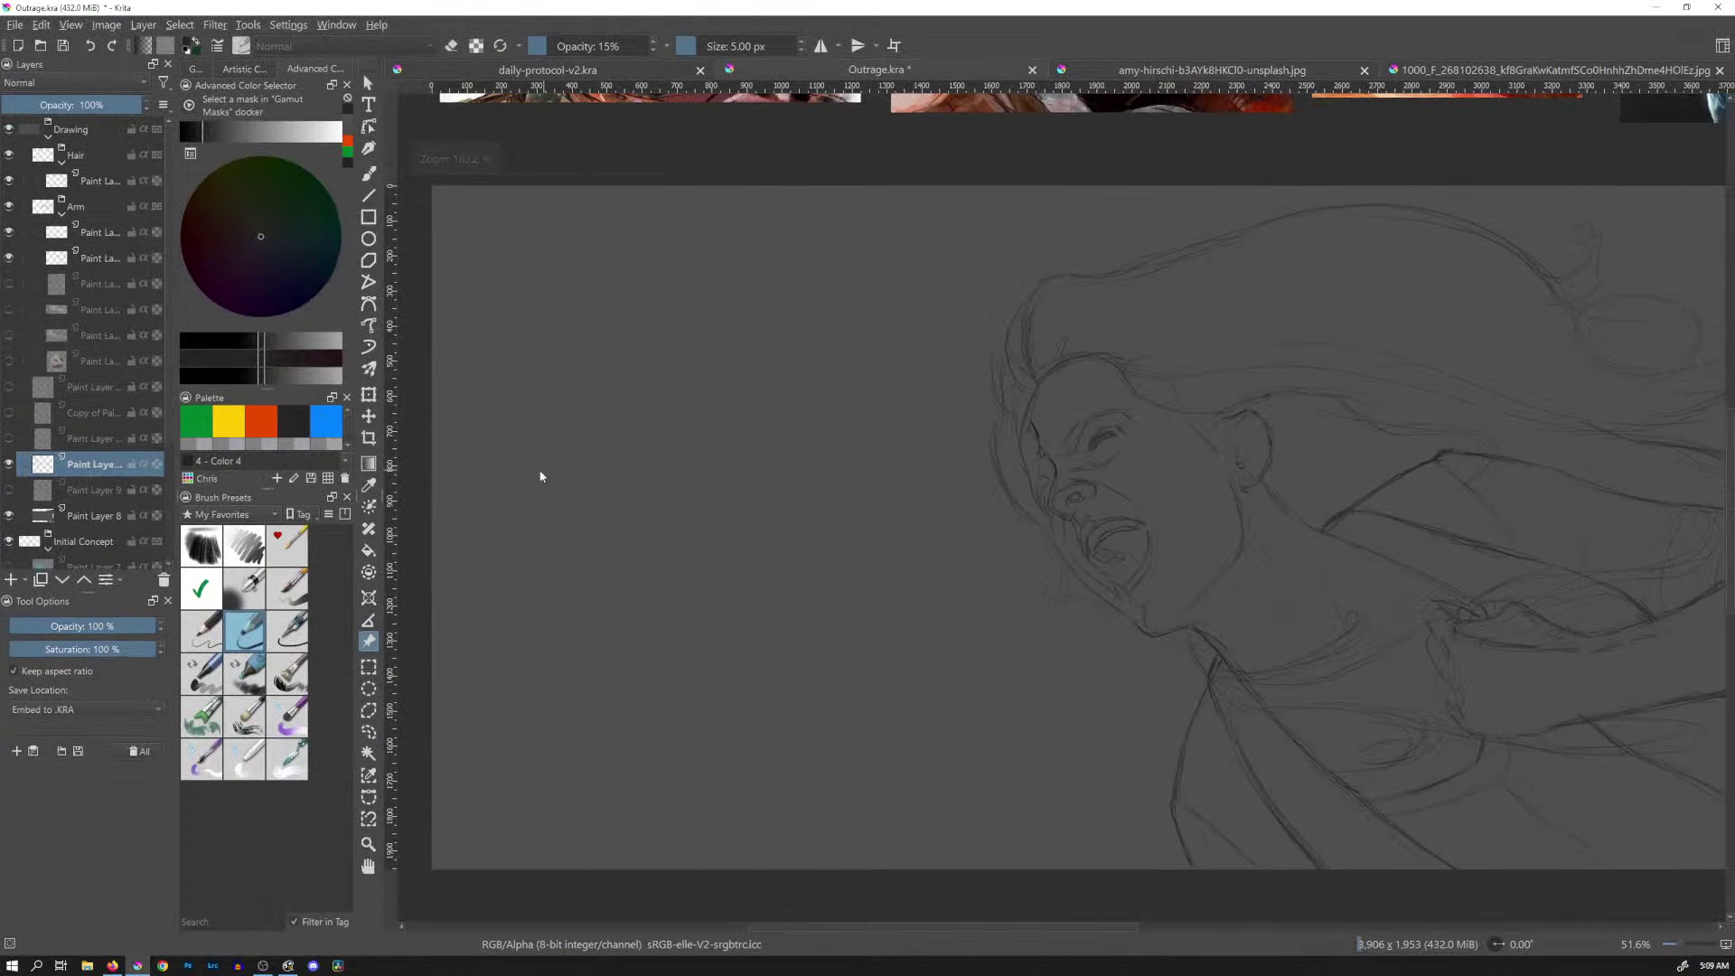
pyautogui.click(101, 182)
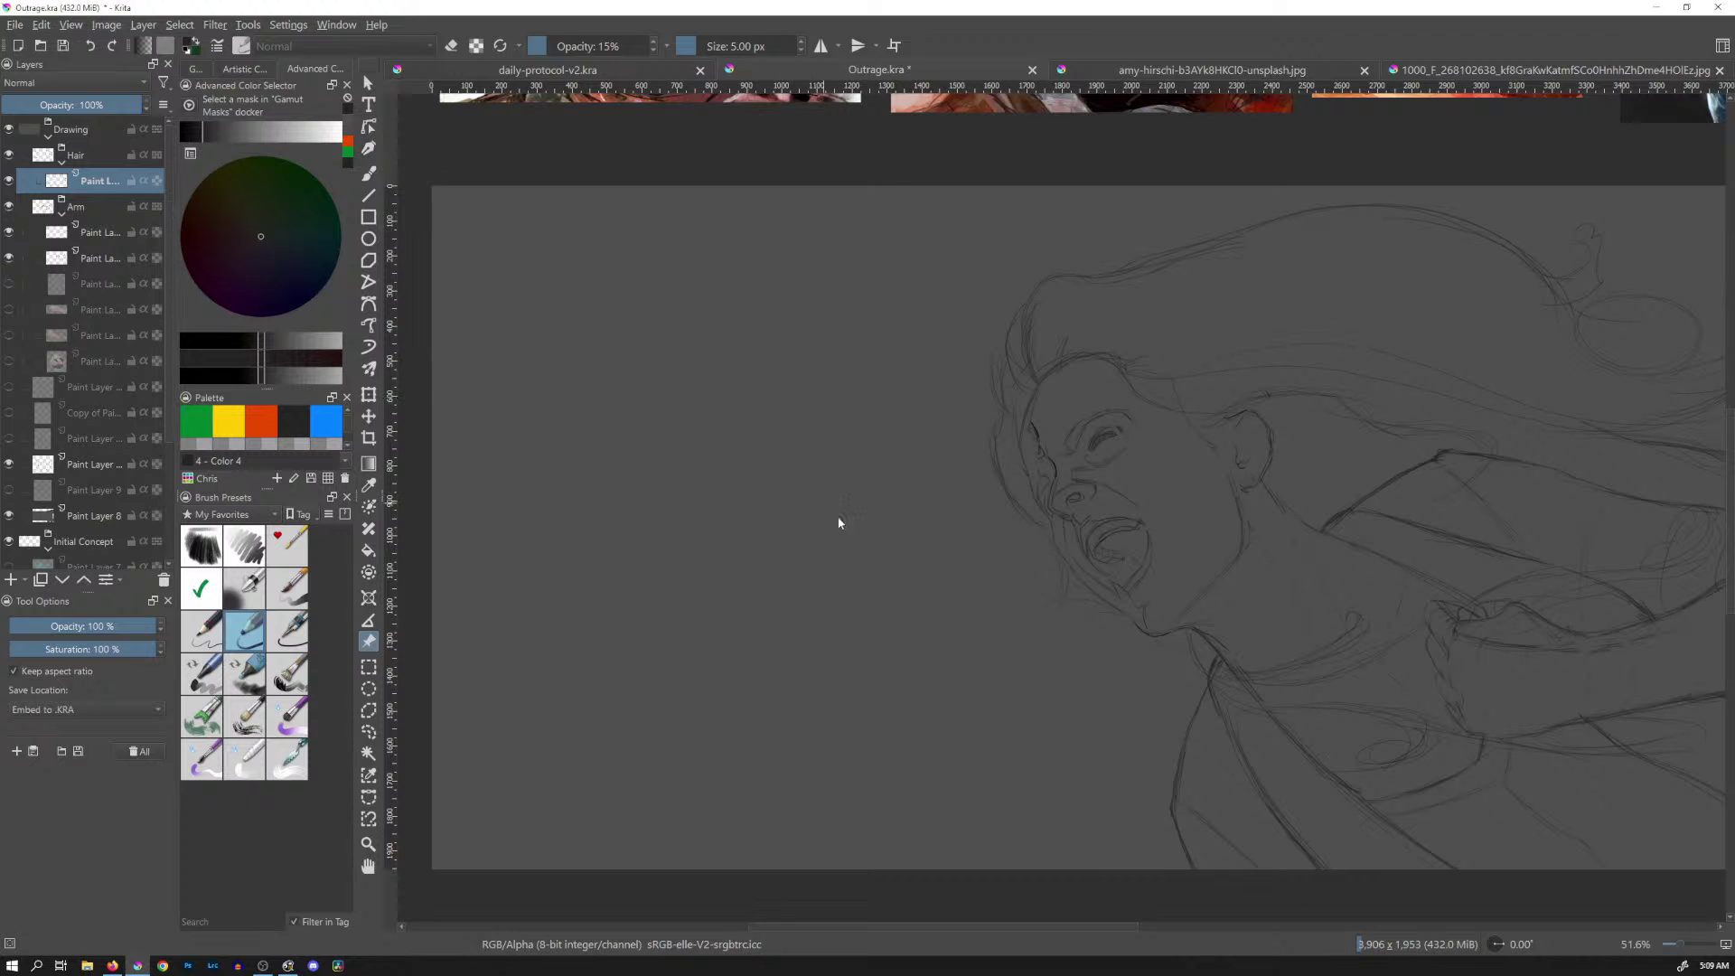
pyautogui.press('b')
pyautogui.moveTo(1415, 366)
pyautogui.mouseDown()
pyautogui.moveTo(1241, 398)
pyautogui.moveTo(1497, 350)
pyautogui.moveTo(1383, 391)
pyautogui.moveTo(782, 410)
pyautogui.moveTo(1050, 349)
pyautogui.moveTo(1169, 359)
pyautogui.moveTo(1081, 375)
pyautogui.mouseUp()
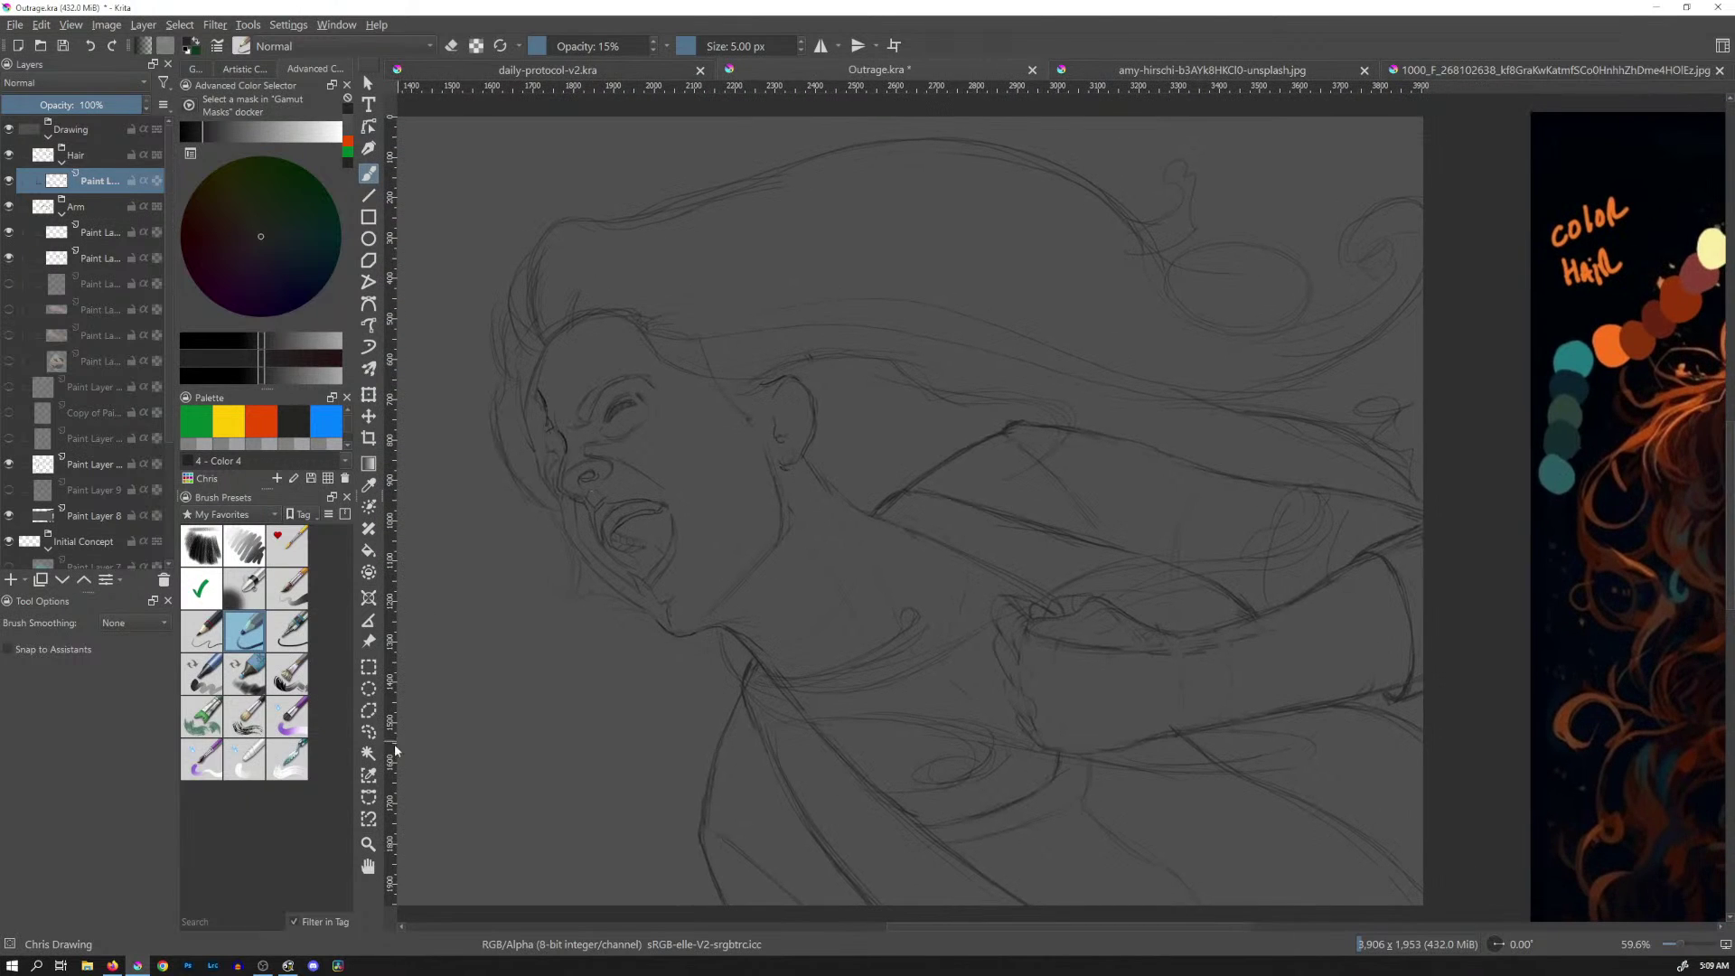
# Try the red-haired reference painting over the lower part of the drawing and put it back beside the canvas
pyautogui.click(369, 640)
pyautogui.click(1553, 521)
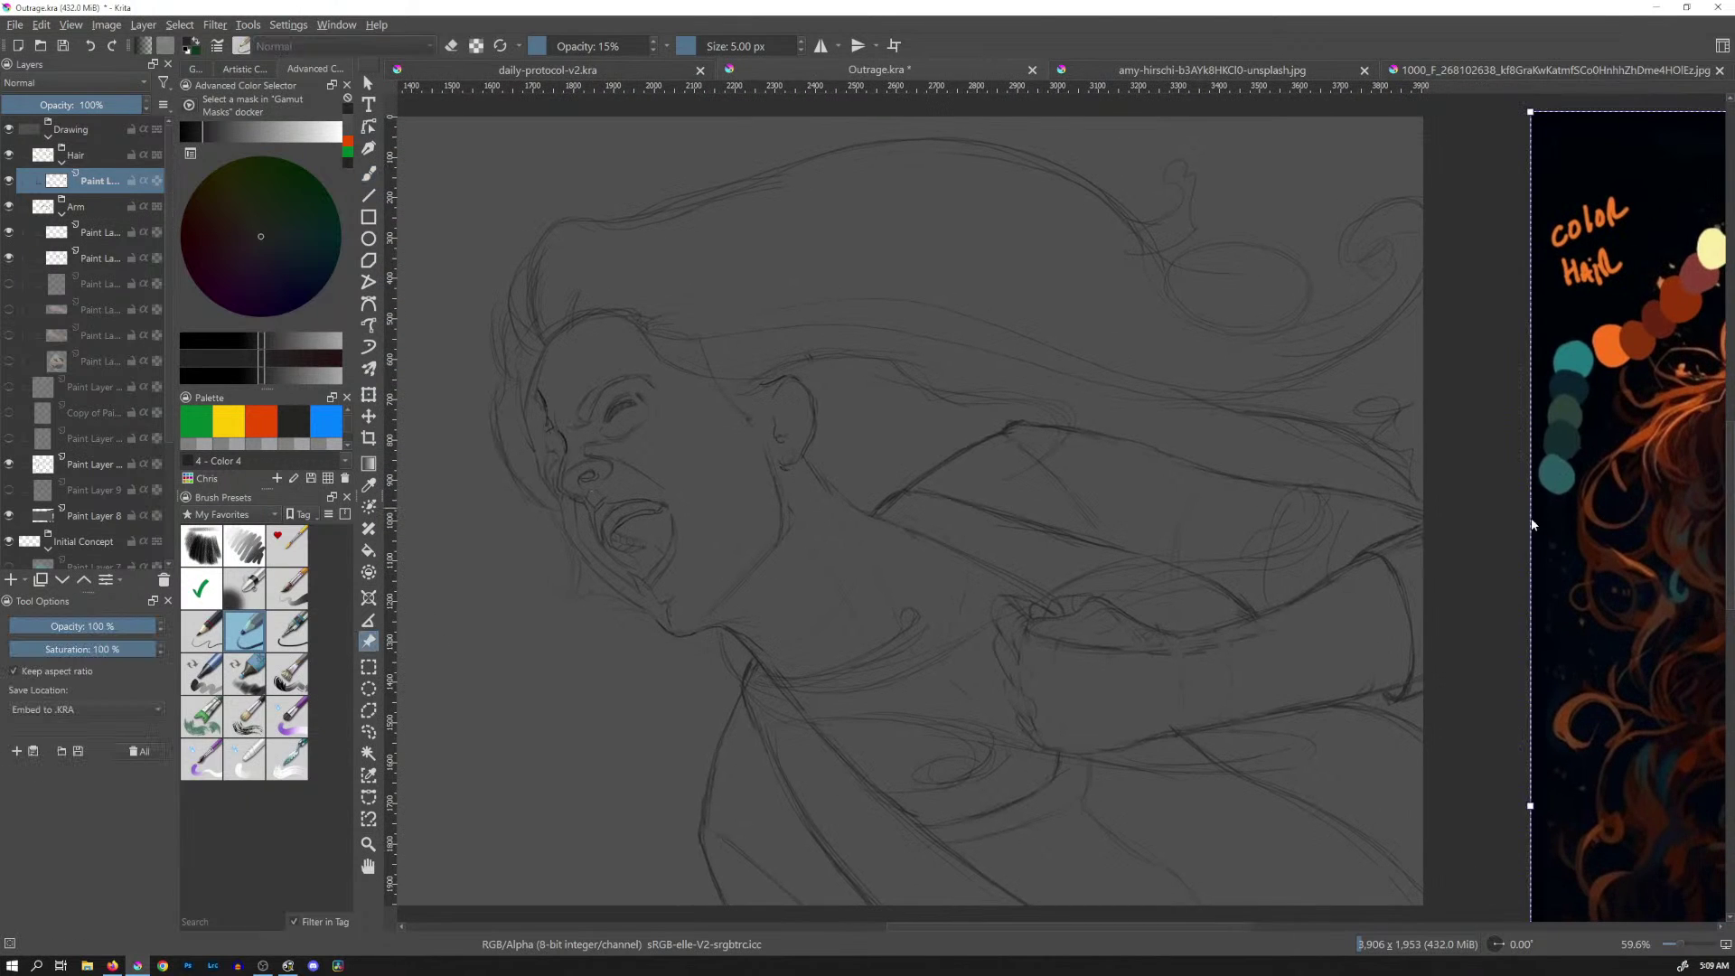
pyautogui.moveTo(1616, 522); pyautogui.dragTo(724, 790)
pyautogui.moveTo(1055, 598); pyautogui.dragTo(964, 678)
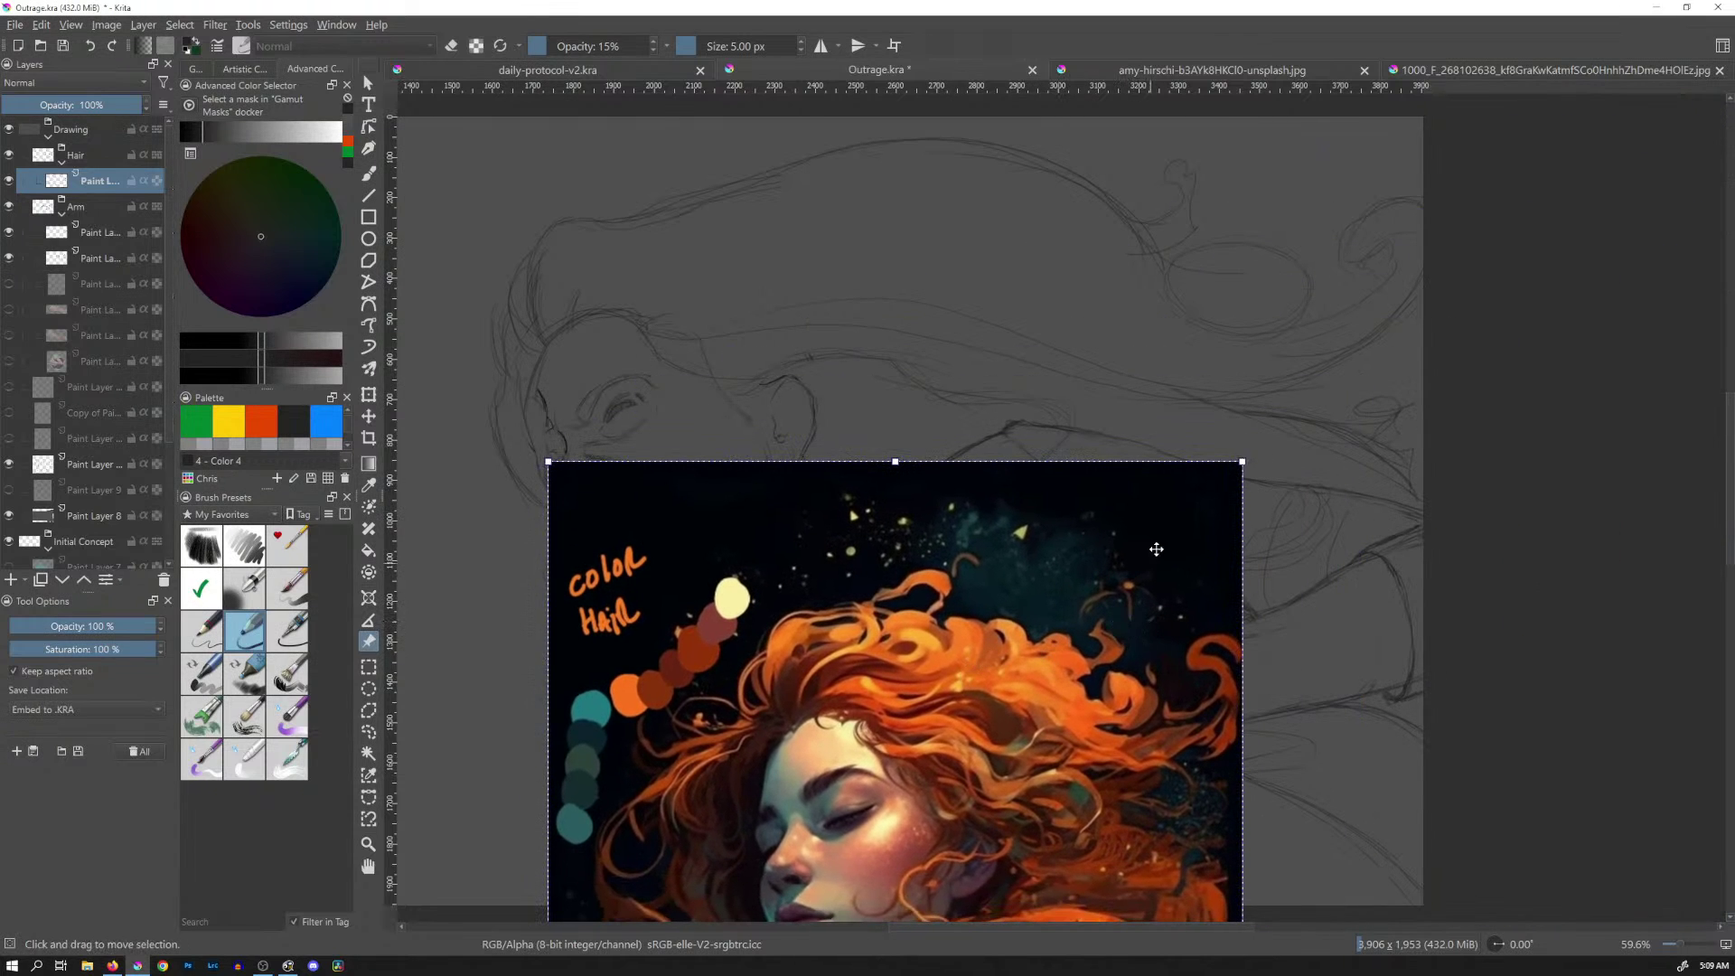
pyautogui.moveTo(1145, 595); pyautogui.dragTo(1224, 592)
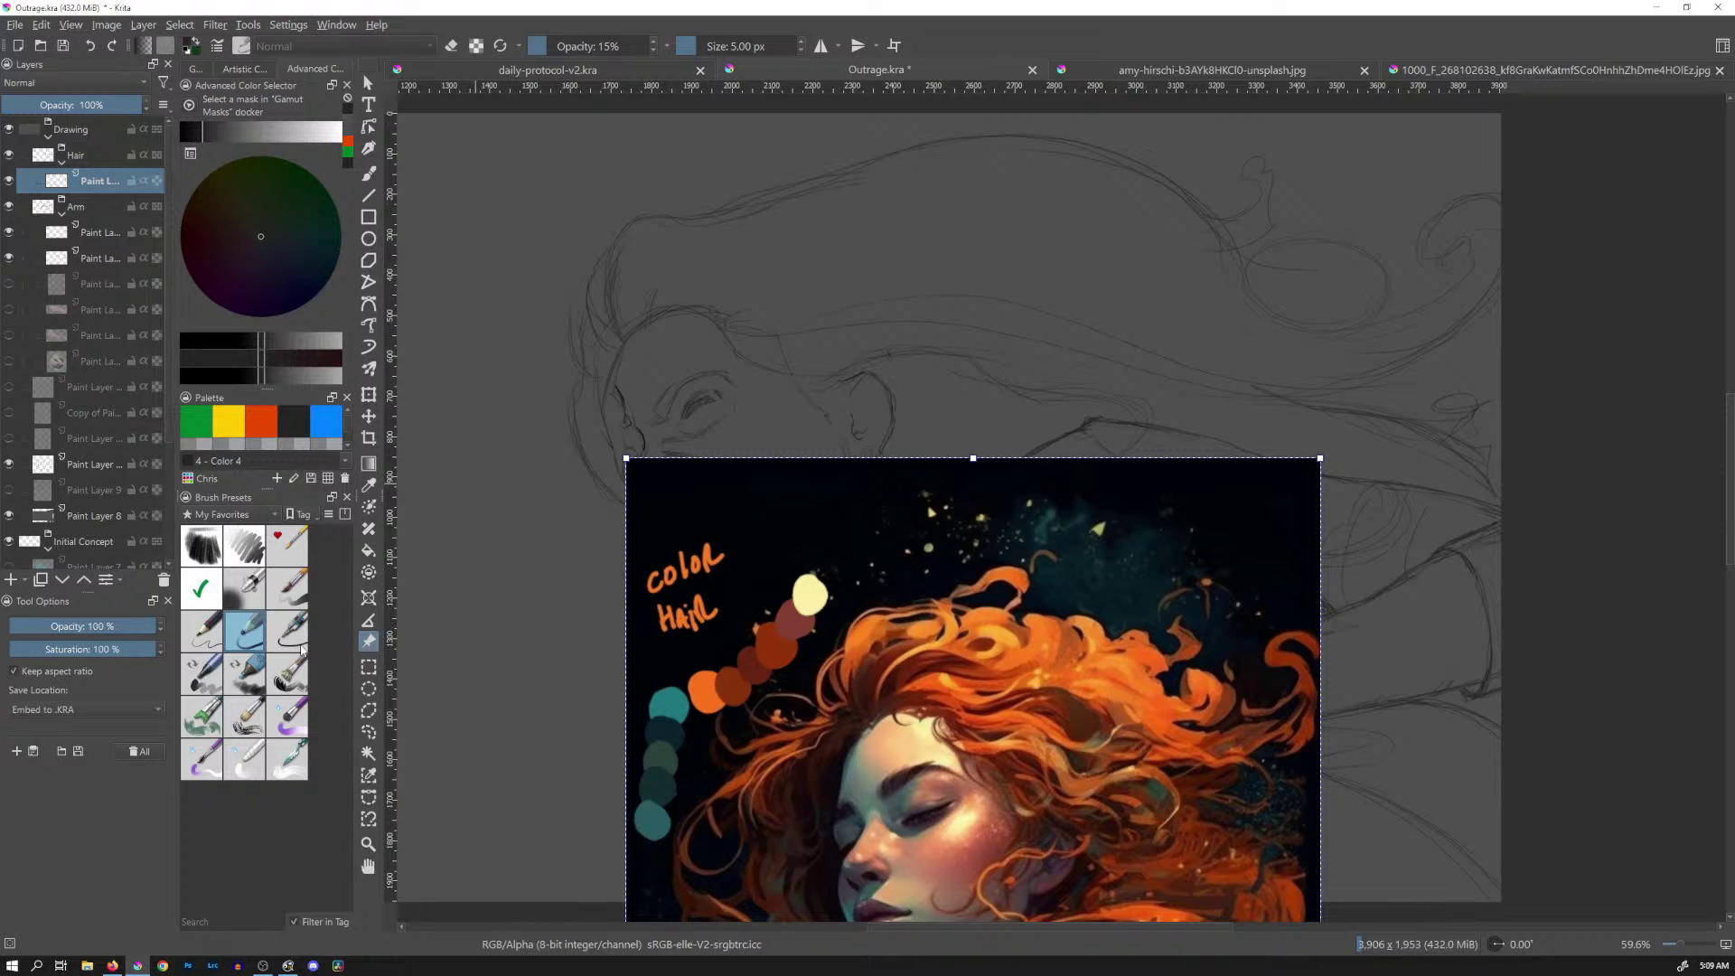
pyautogui.press('b')
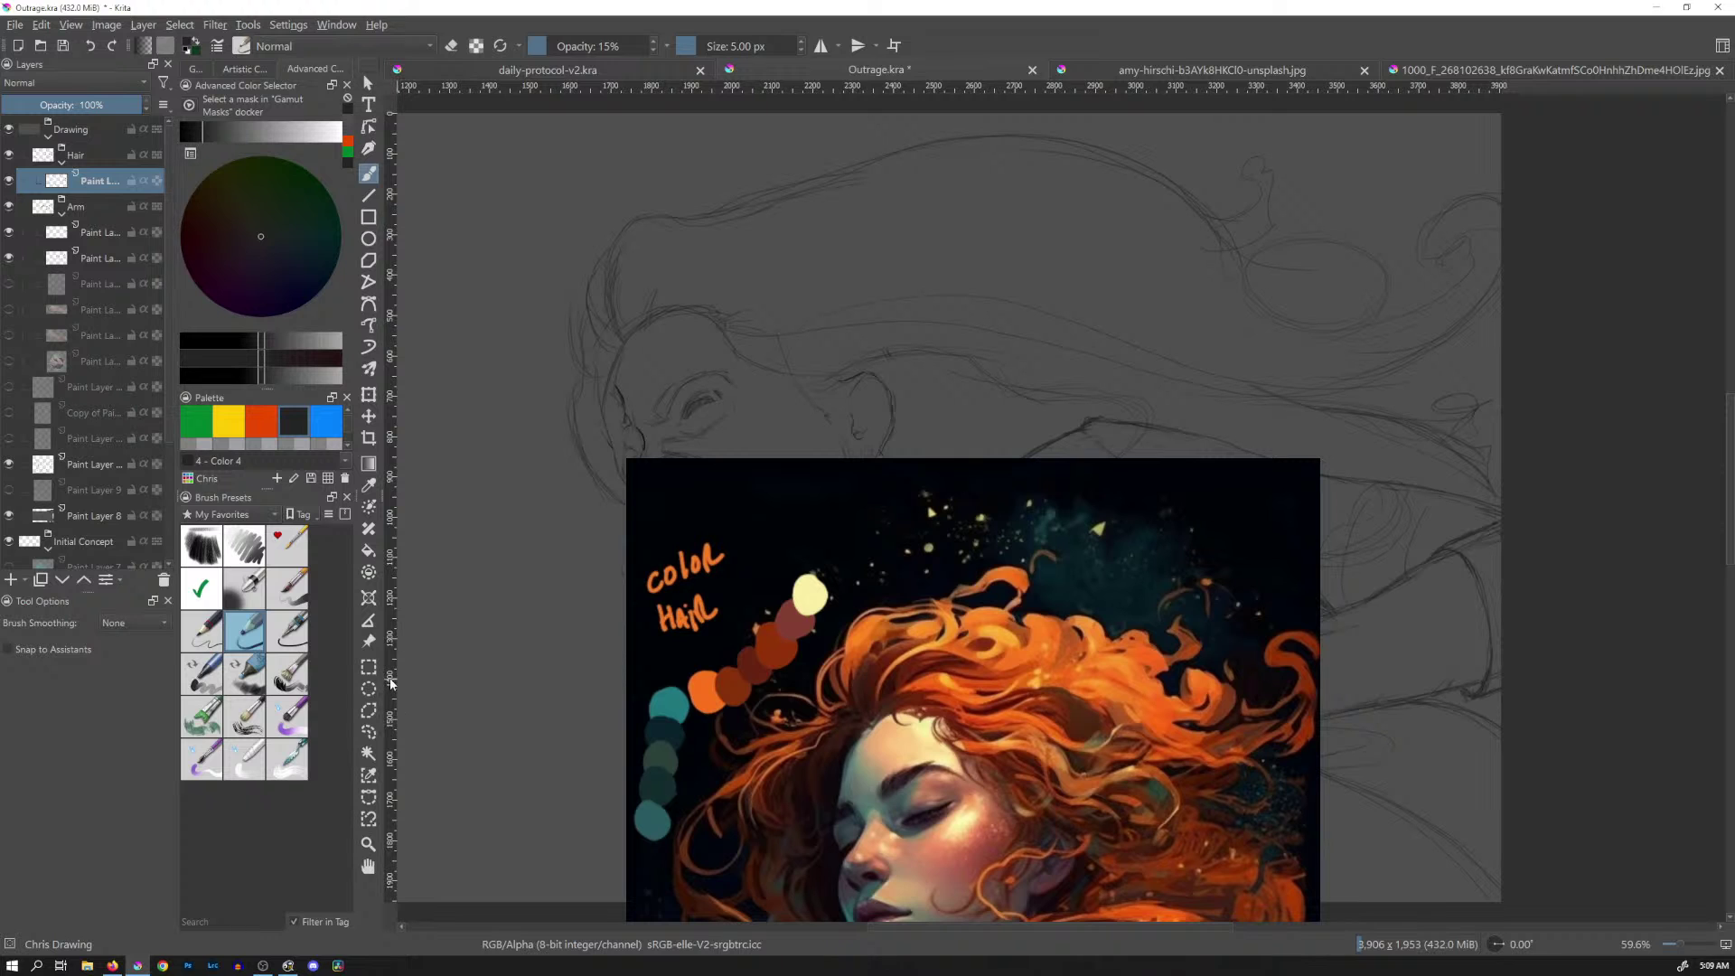
pyautogui.click(368, 641)
pyautogui.moveTo(944, 574); pyautogui.dragTo(1627, 376)
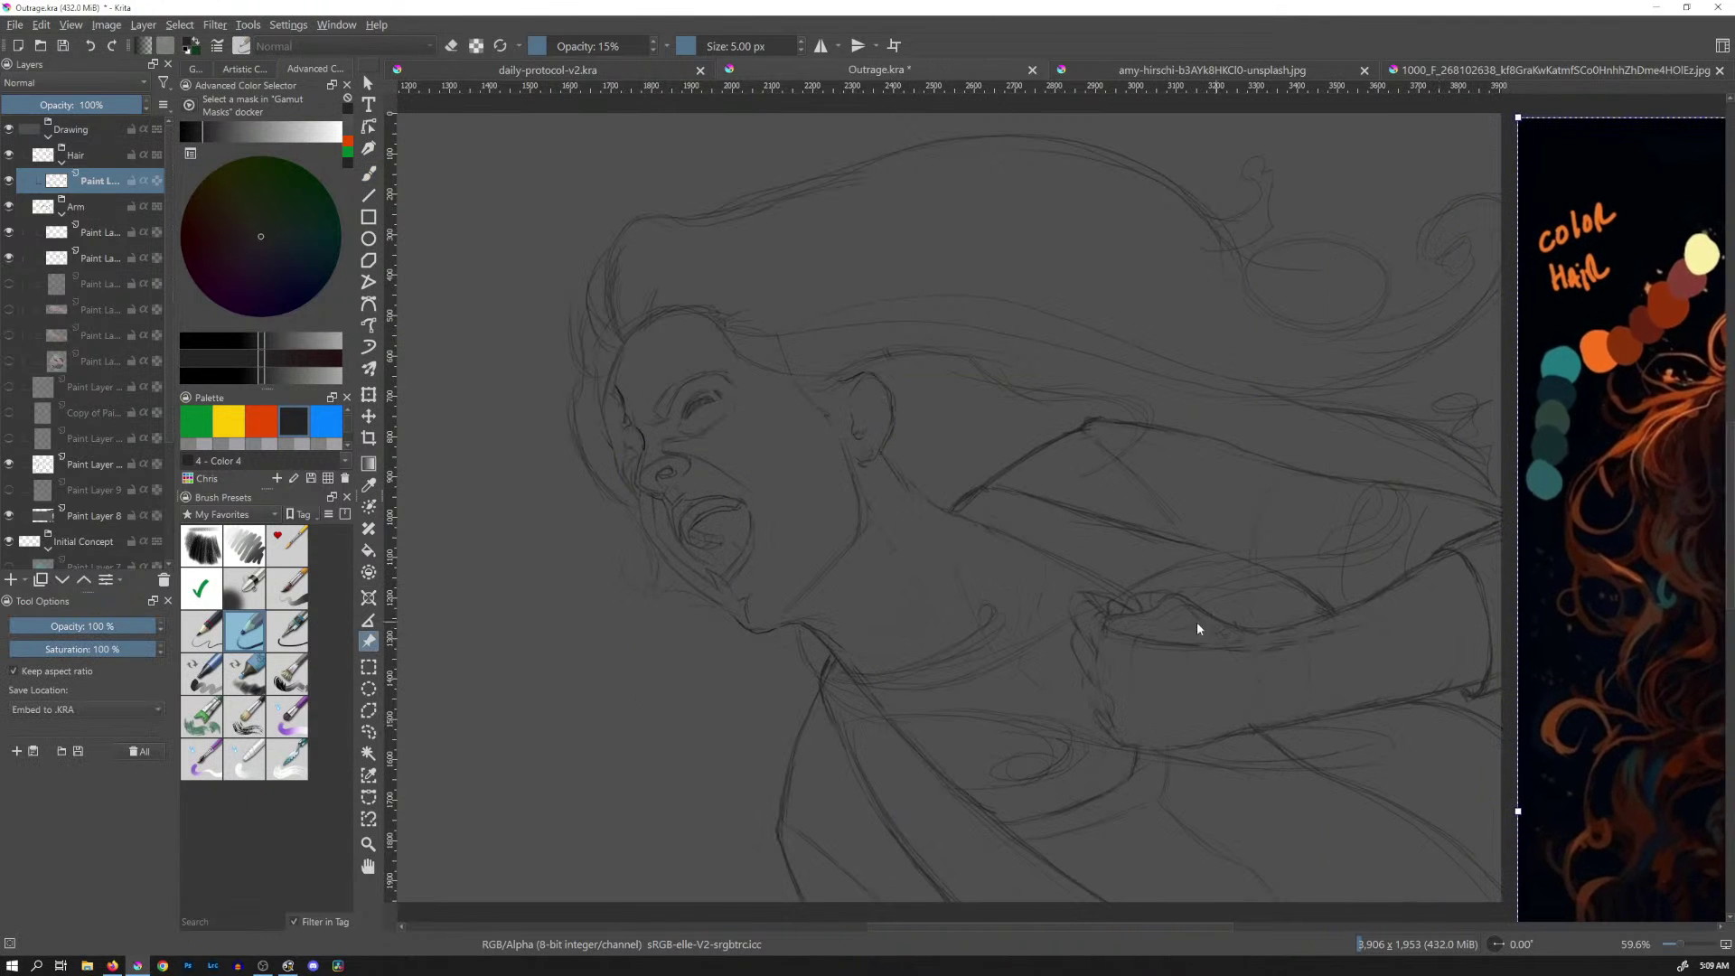
pyautogui.press('b')
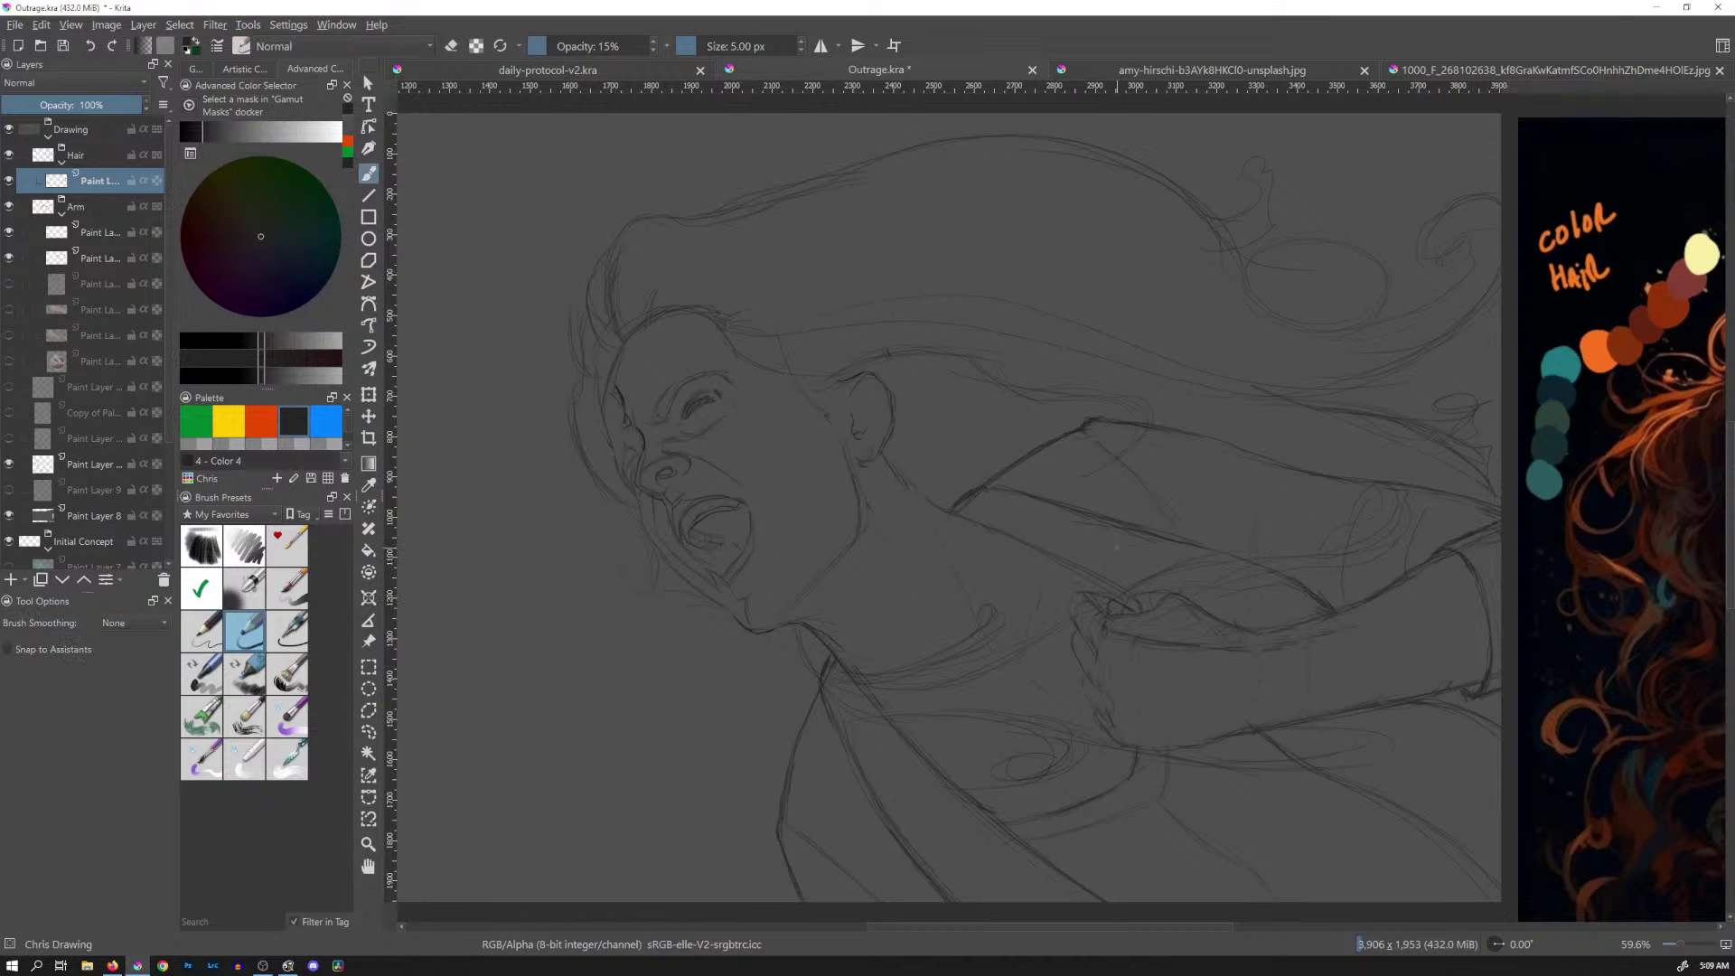
# Open MJ ref.jpg from the Art - Outrage folder as a separate document
pyautogui.hotkey('ctrl', 'o')
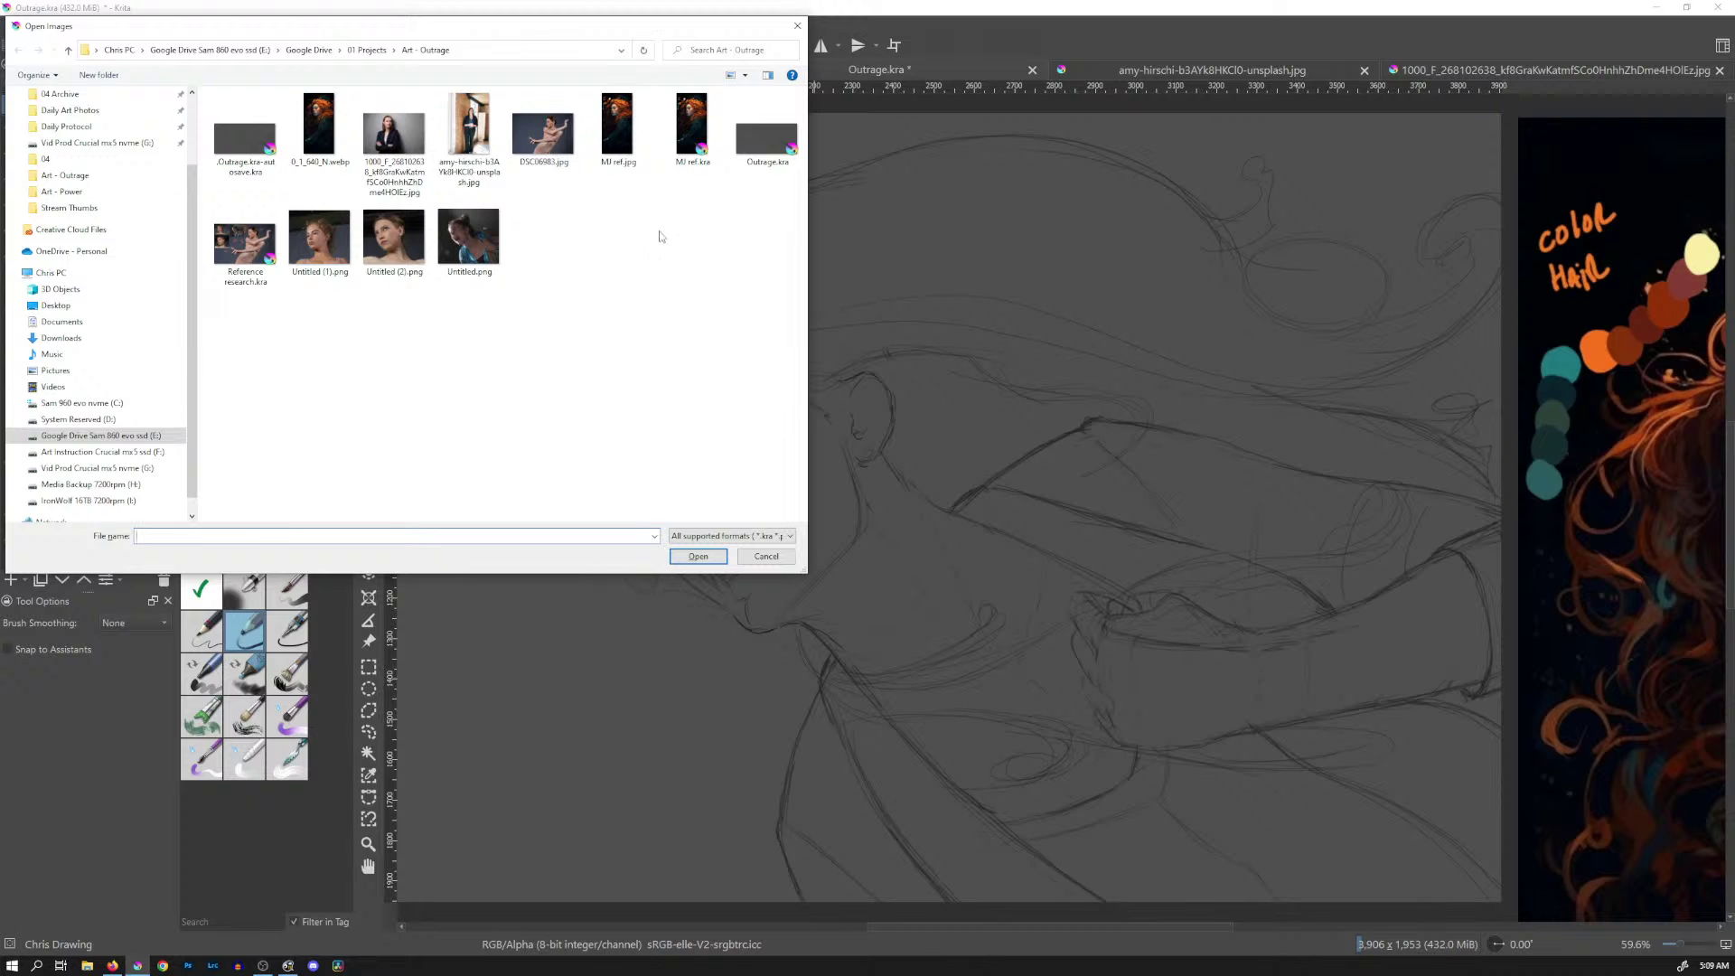
pyautogui.click(617, 143)
pyautogui.click(698, 557)
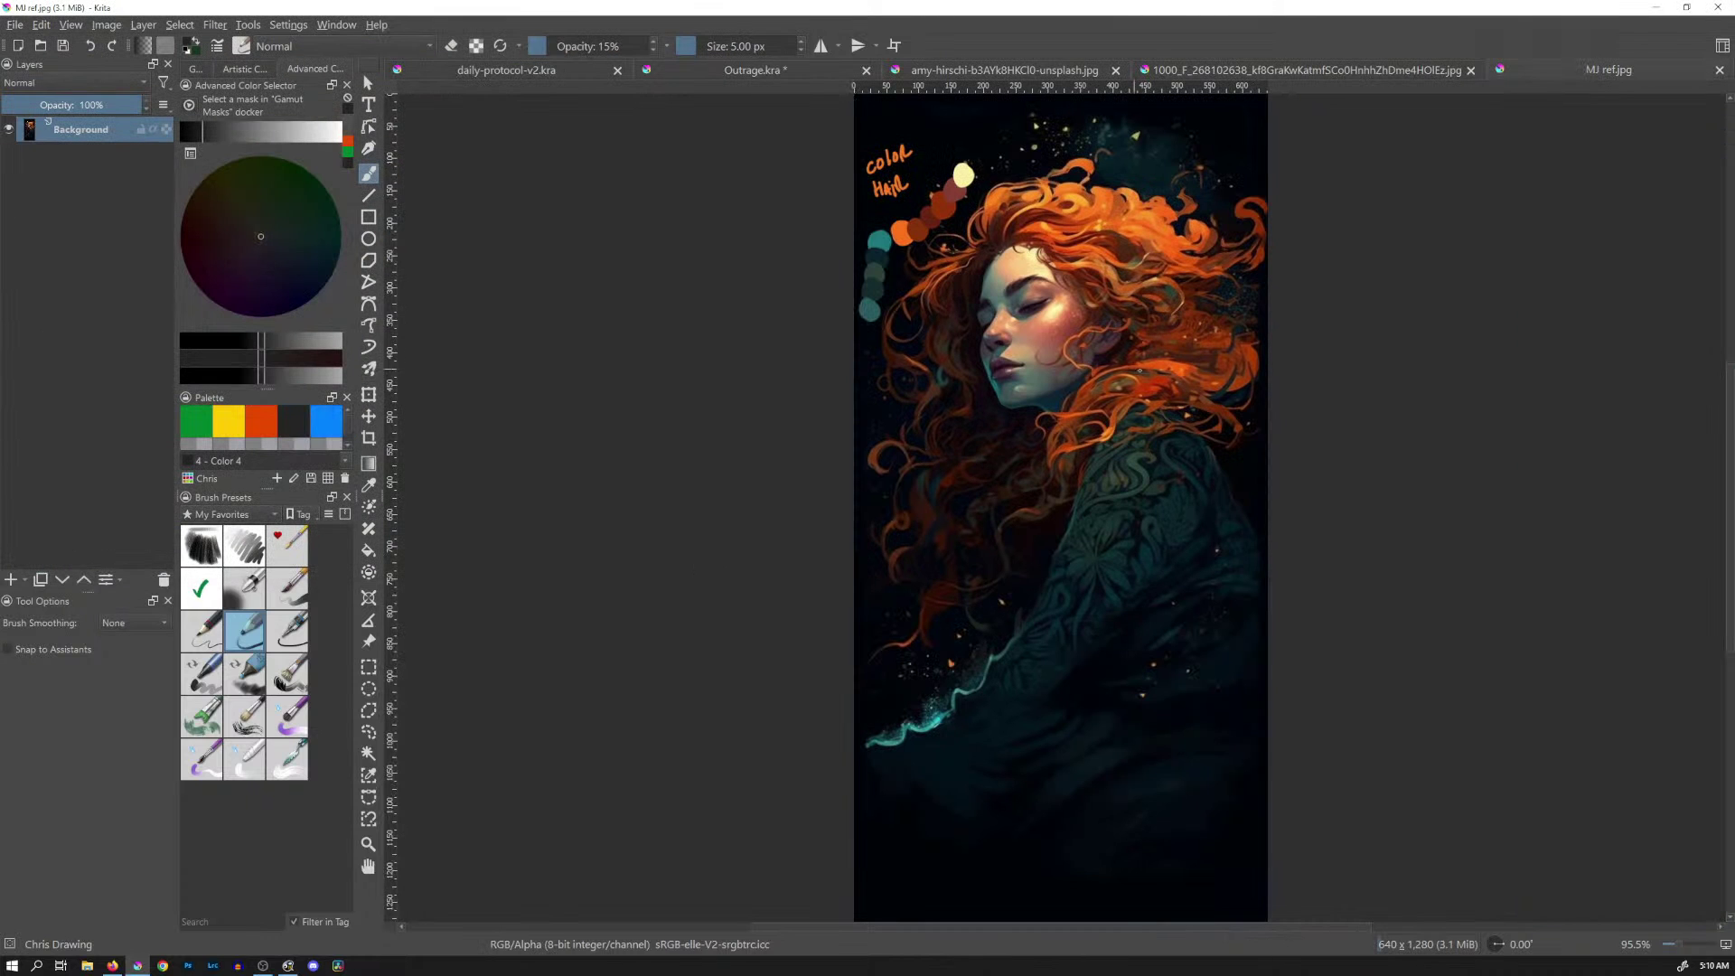
# Copy a freehand selection of the windblown hair from MJ ref.jpg and paste it into Outrage.kra beneath the hair sketch layer
pyautogui.scroll(4, 1126, 433)
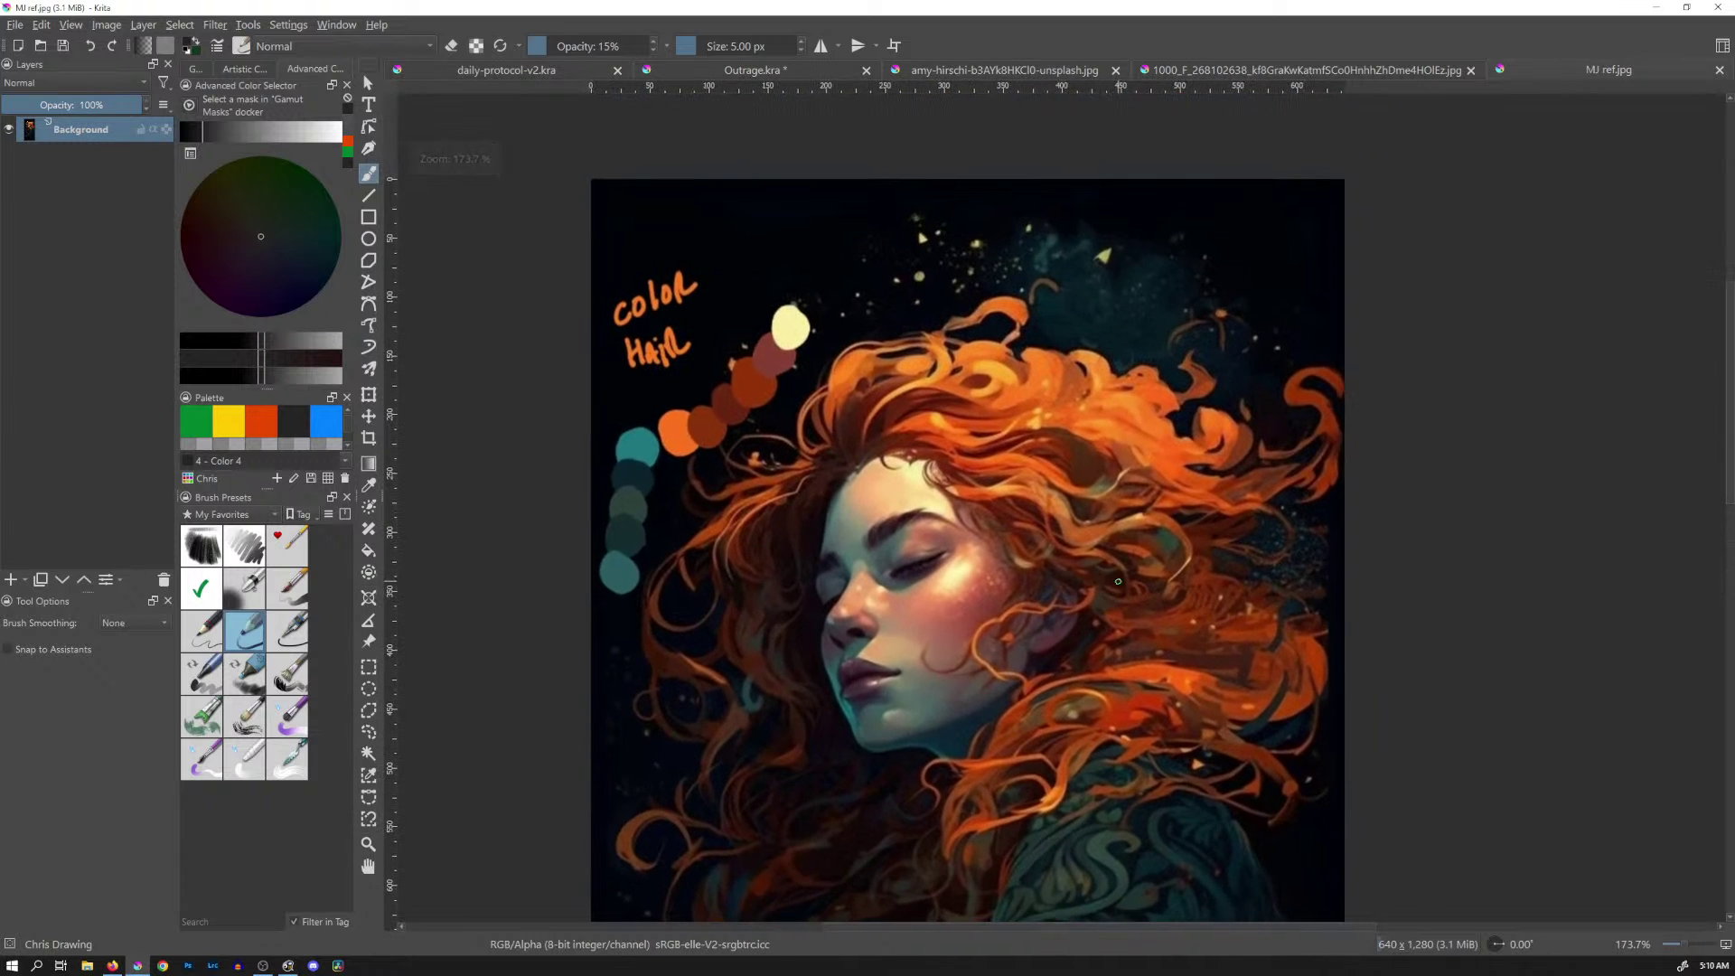
pyautogui.scroll(2, 1118, 579)
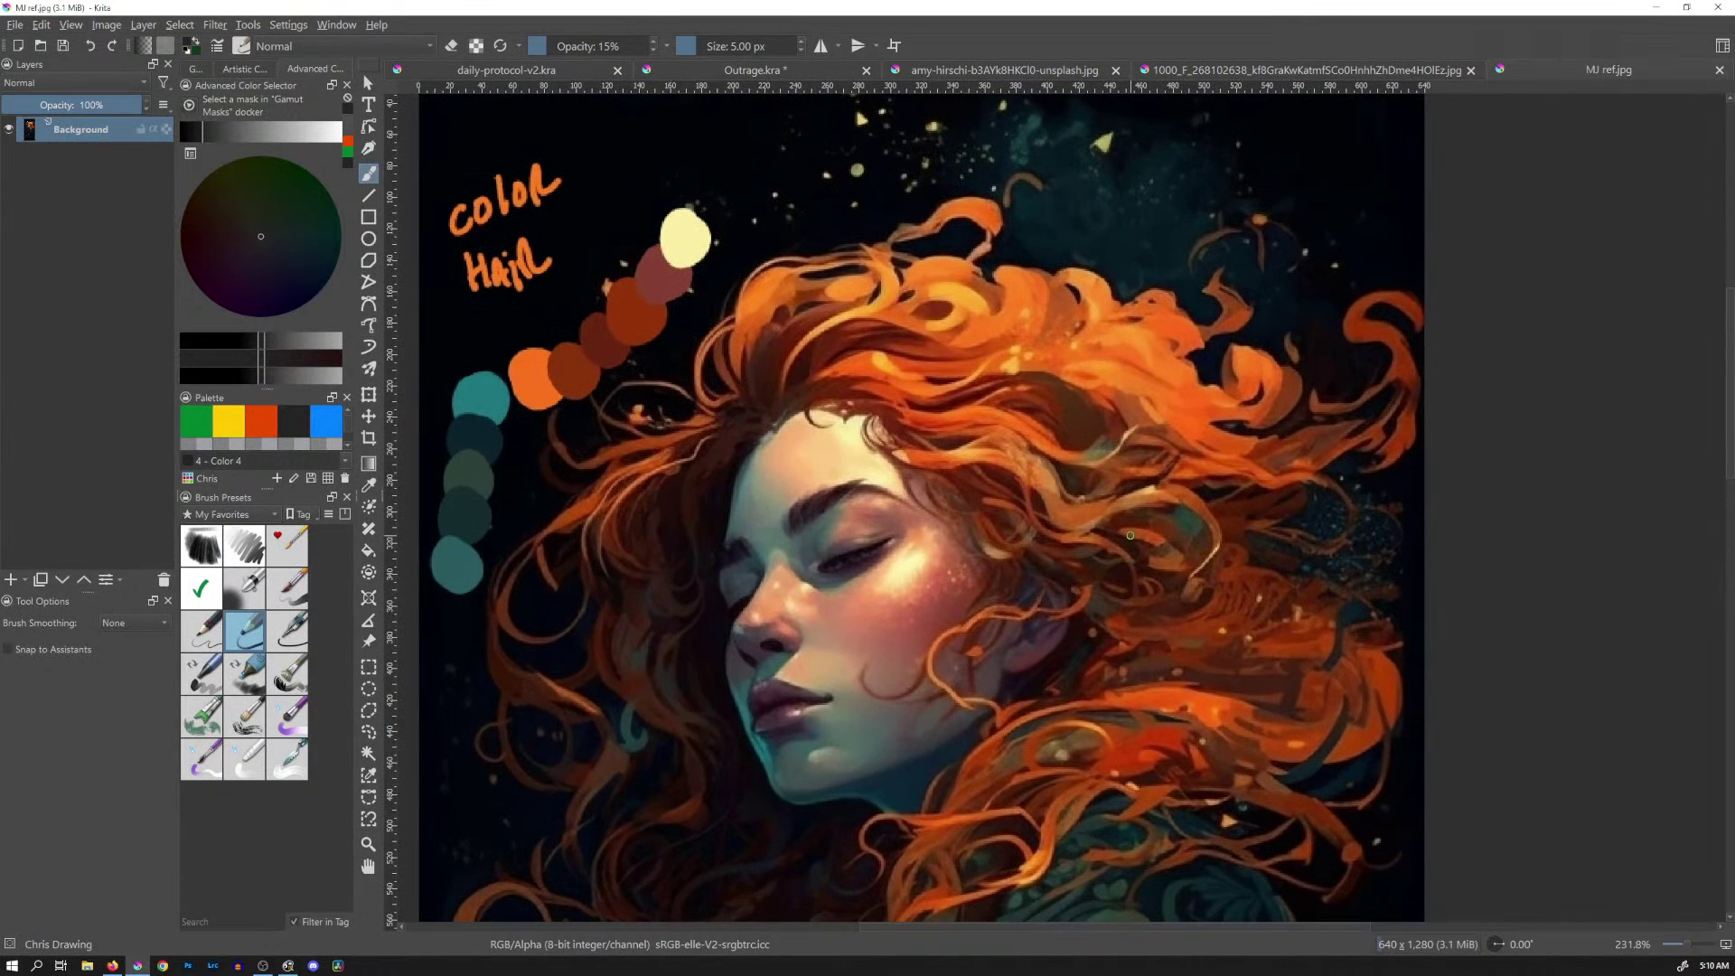
pyautogui.press('l')
pyautogui.moveTo(762, 449)
pyautogui.mouseDown()
pyautogui.moveTo(694, 433)
pyautogui.moveTo(667, 379)
pyautogui.moveTo(712, 289)
pyautogui.moveTo(794, 205)
pyautogui.moveTo(948, 150)
pyautogui.moveTo(1026, 153)
pyautogui.moveTo(1134, 242)
pyautogui.moveTo(1173, 244)
pyautogui.moveTo(1259, 203)
pyautogui.moveTo(1300, 219)
pyautogui.moveTo(1300, 300)
pyautogui.moveTo(1374, 254)
pyautogui.moveTo(1454, 318)
pyautogui.moveTo(1460, 435)
pyautogui.moveTo(1398, 533)
pyautogui.moveTo(1432, 659)
pyautogui.moveTo(1340, 755)
pyautogui.moveTo(1184, 703)
pyautogui.moveTo(960, 573)
pyautogui.moveTo(833, 442)
pyautogui.moveTo(795, 443)
pyautogui.mouseUp()
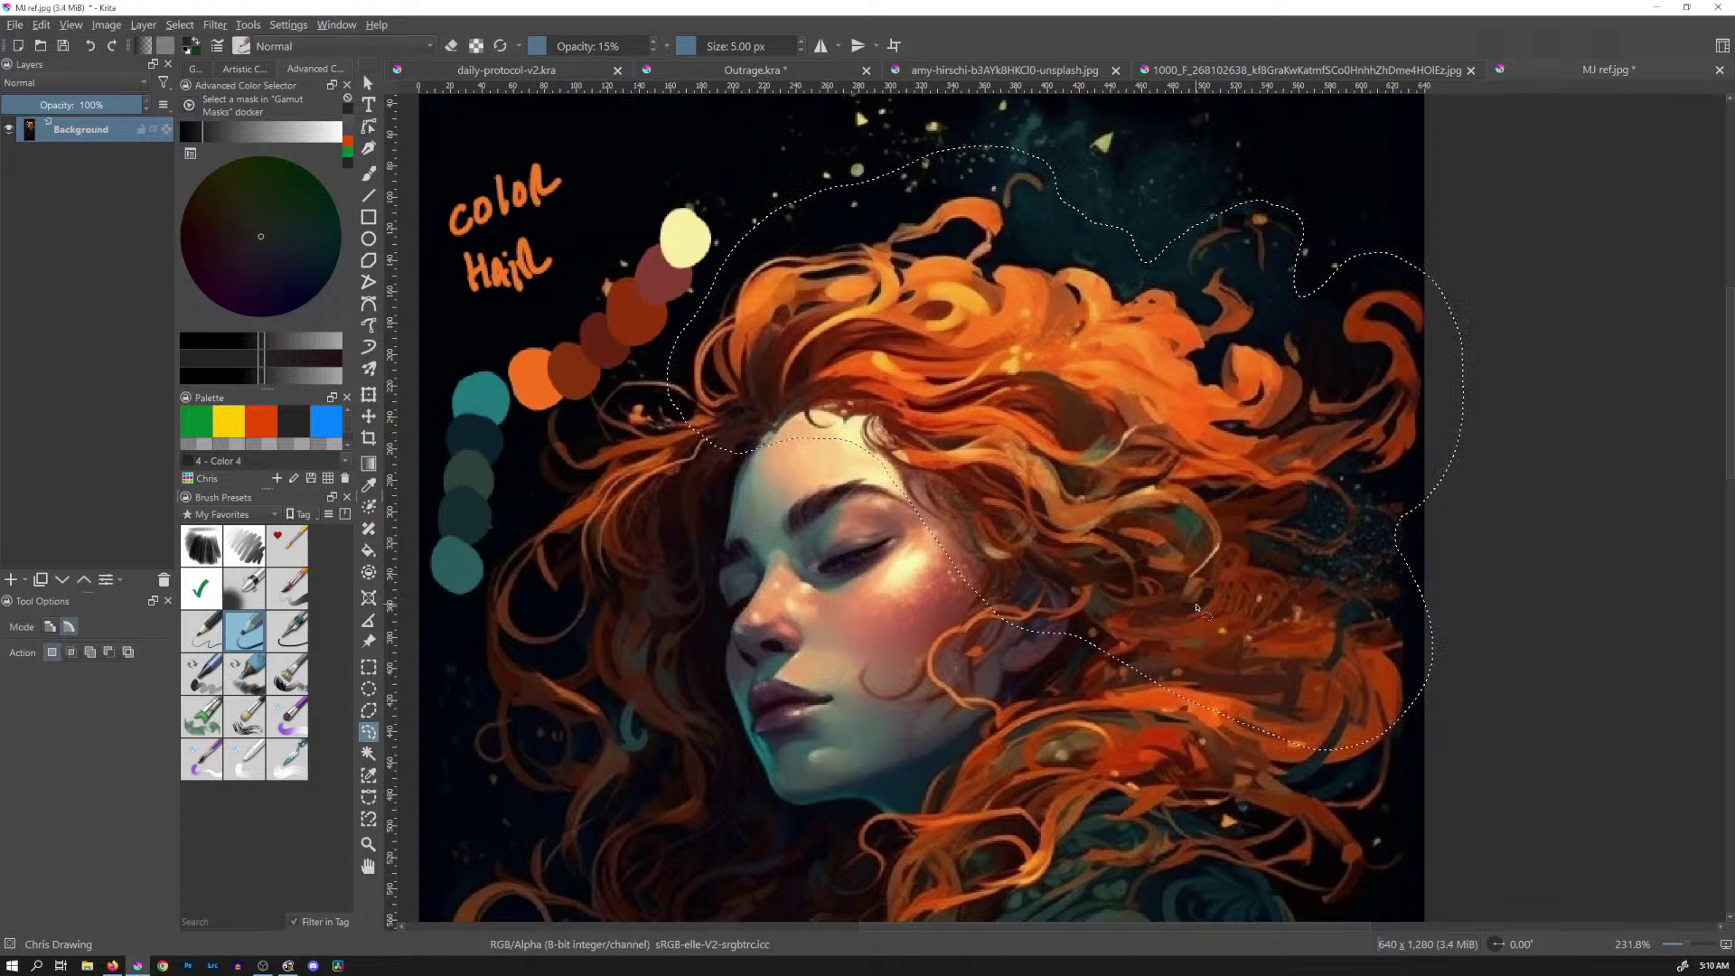
pyautogui.click(804, 75)
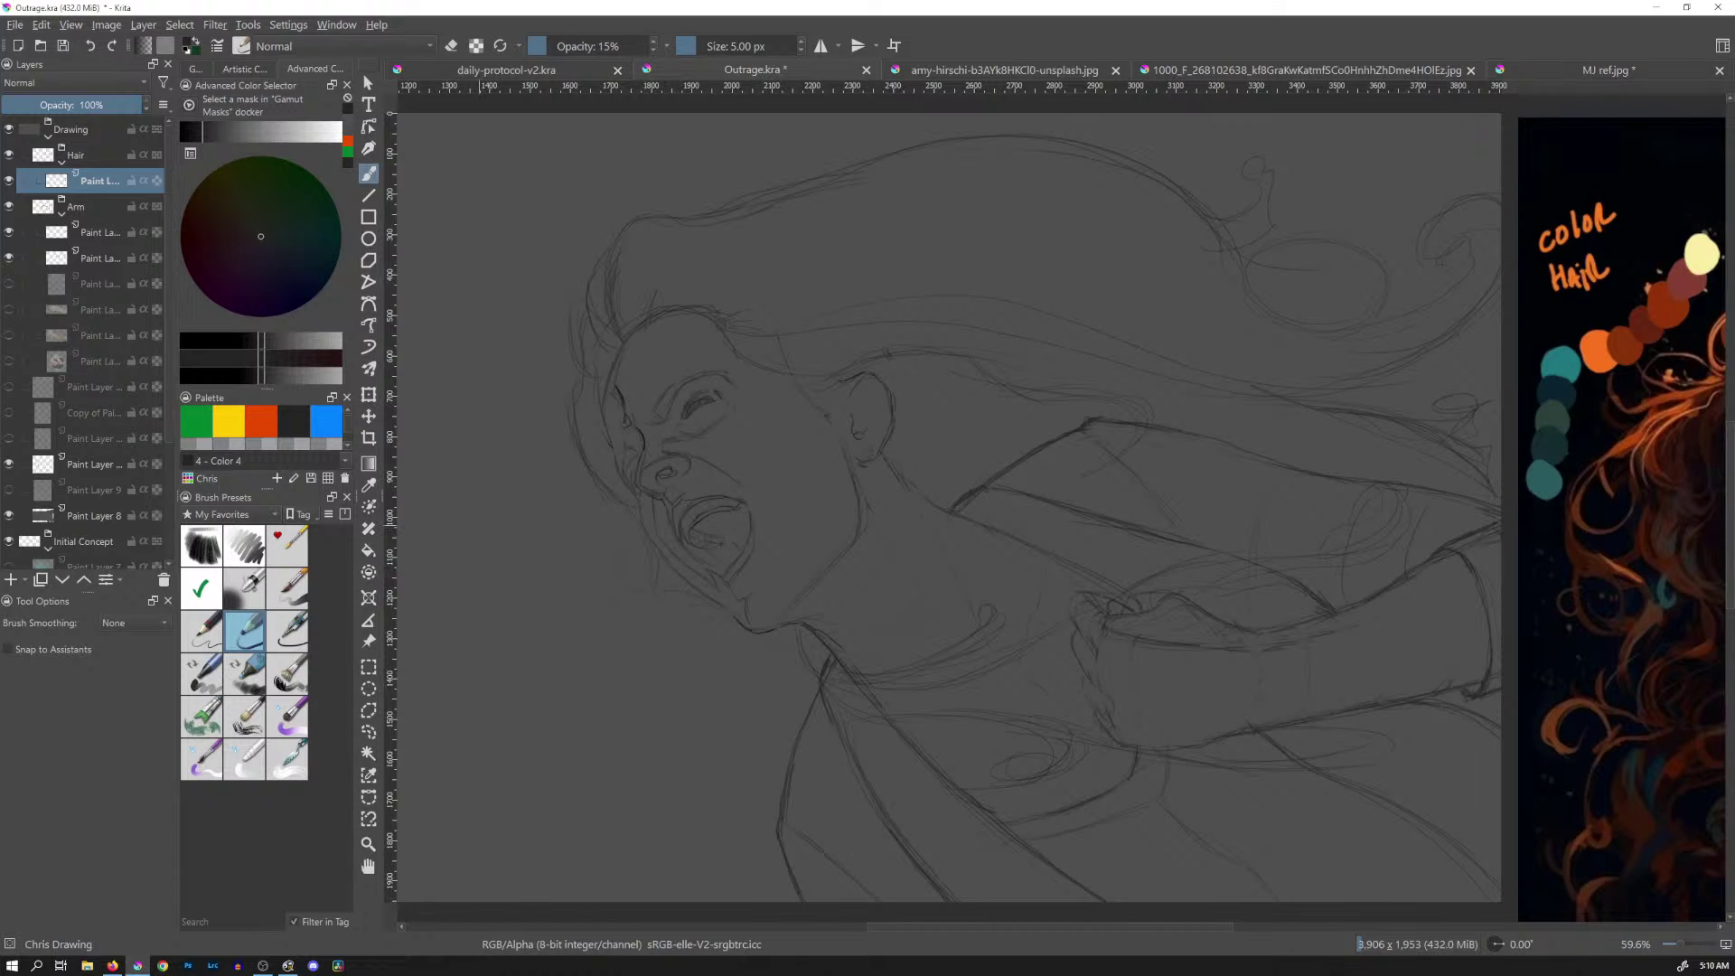
pyautogui.hotkey('ctrl', 'v')
pyautogui.click(66, 580)
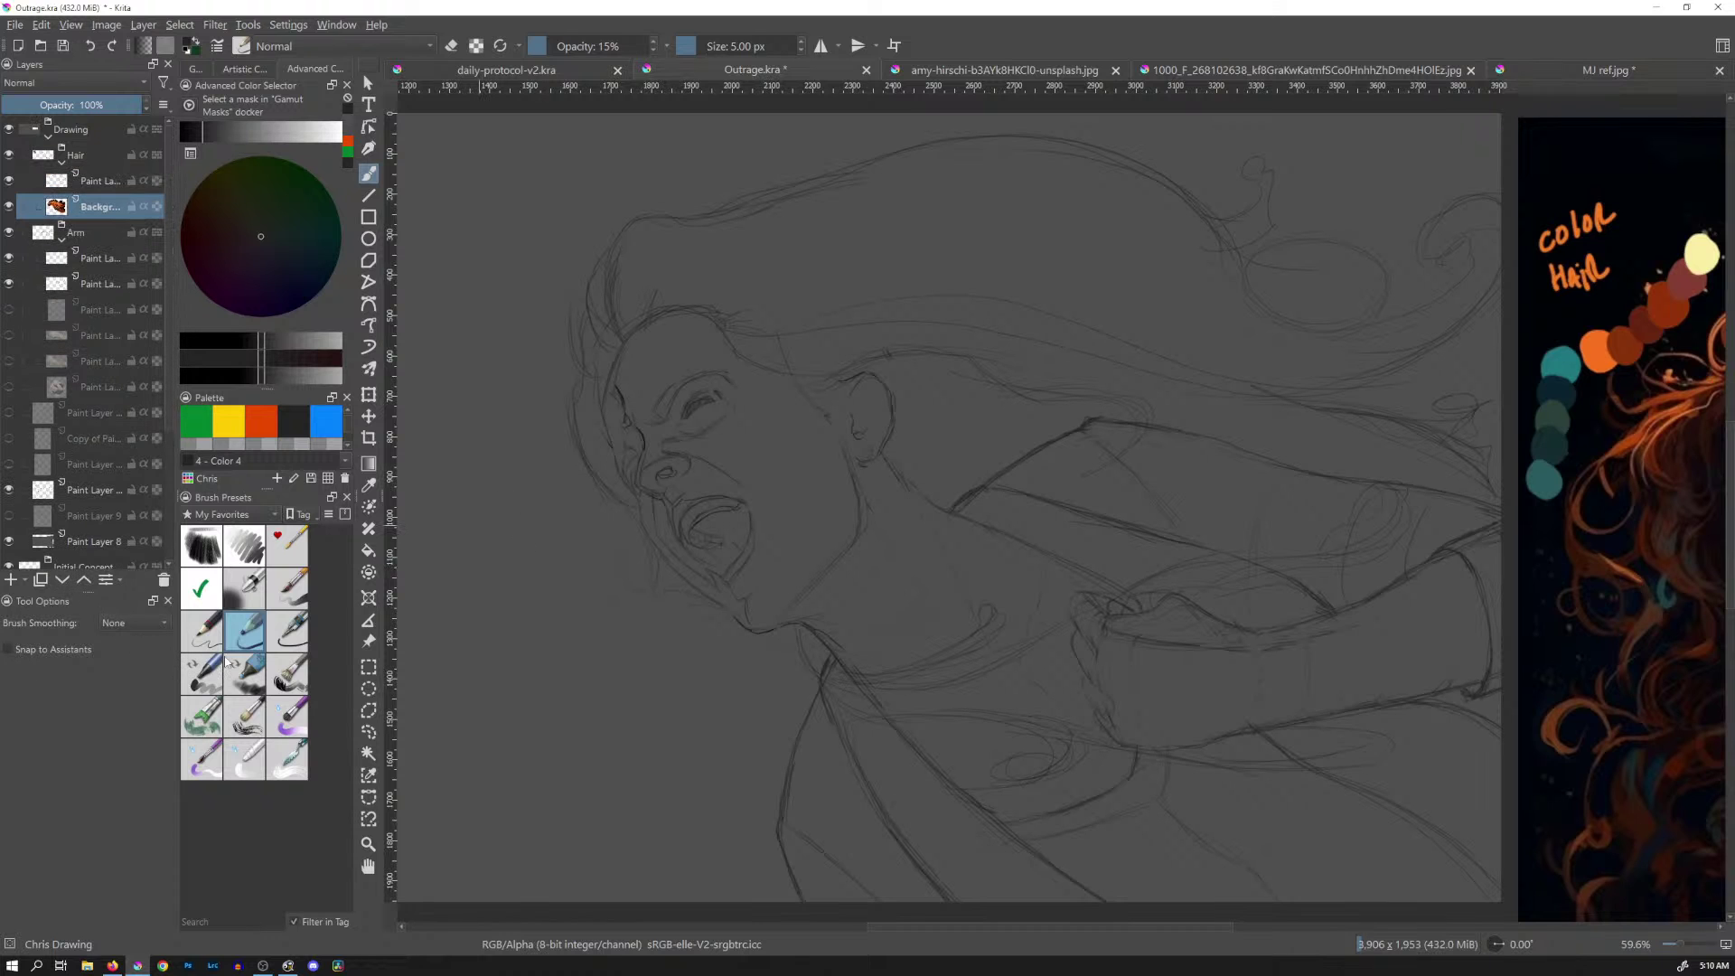
# Move the pasted hair onto the sketched hair and set its layer opacity to 39%
pyautogui.moveTo(1088, 469)
pyautogui.mouseDown()
pyautogui.moveTo(1069, 549)
pyautogui.moveTo(1088, 497)
pyautogui.mouseUp()
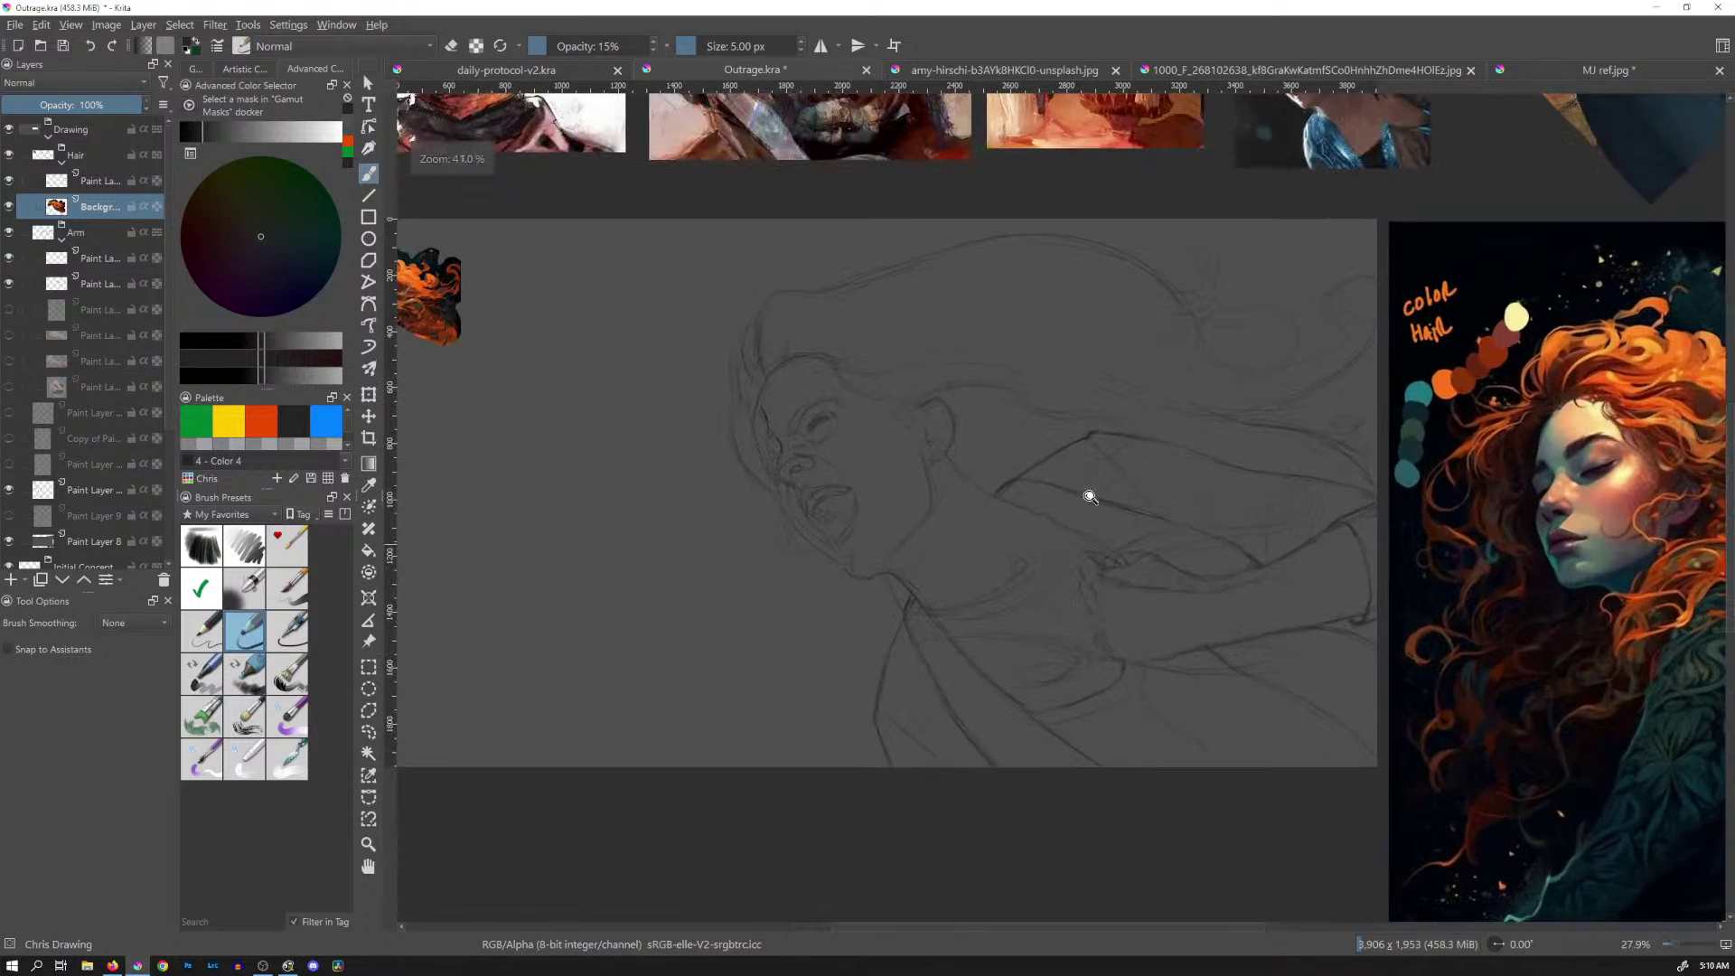
pyautogui.press('t')
pyautogui.moveTo(528, 420)
pyautogui.mouseDown()
pyautogui.moveTo(592, 438)
pyautogui.moveTo(1116, 453)
pyautogui.moveTo(1111, 467)
pyautogui.moveTo(1135, 356)
pyautogui.moveTo(1189, 530)
pyautogui.moveTo(1214, 516)
pyautogui.mouseUp()
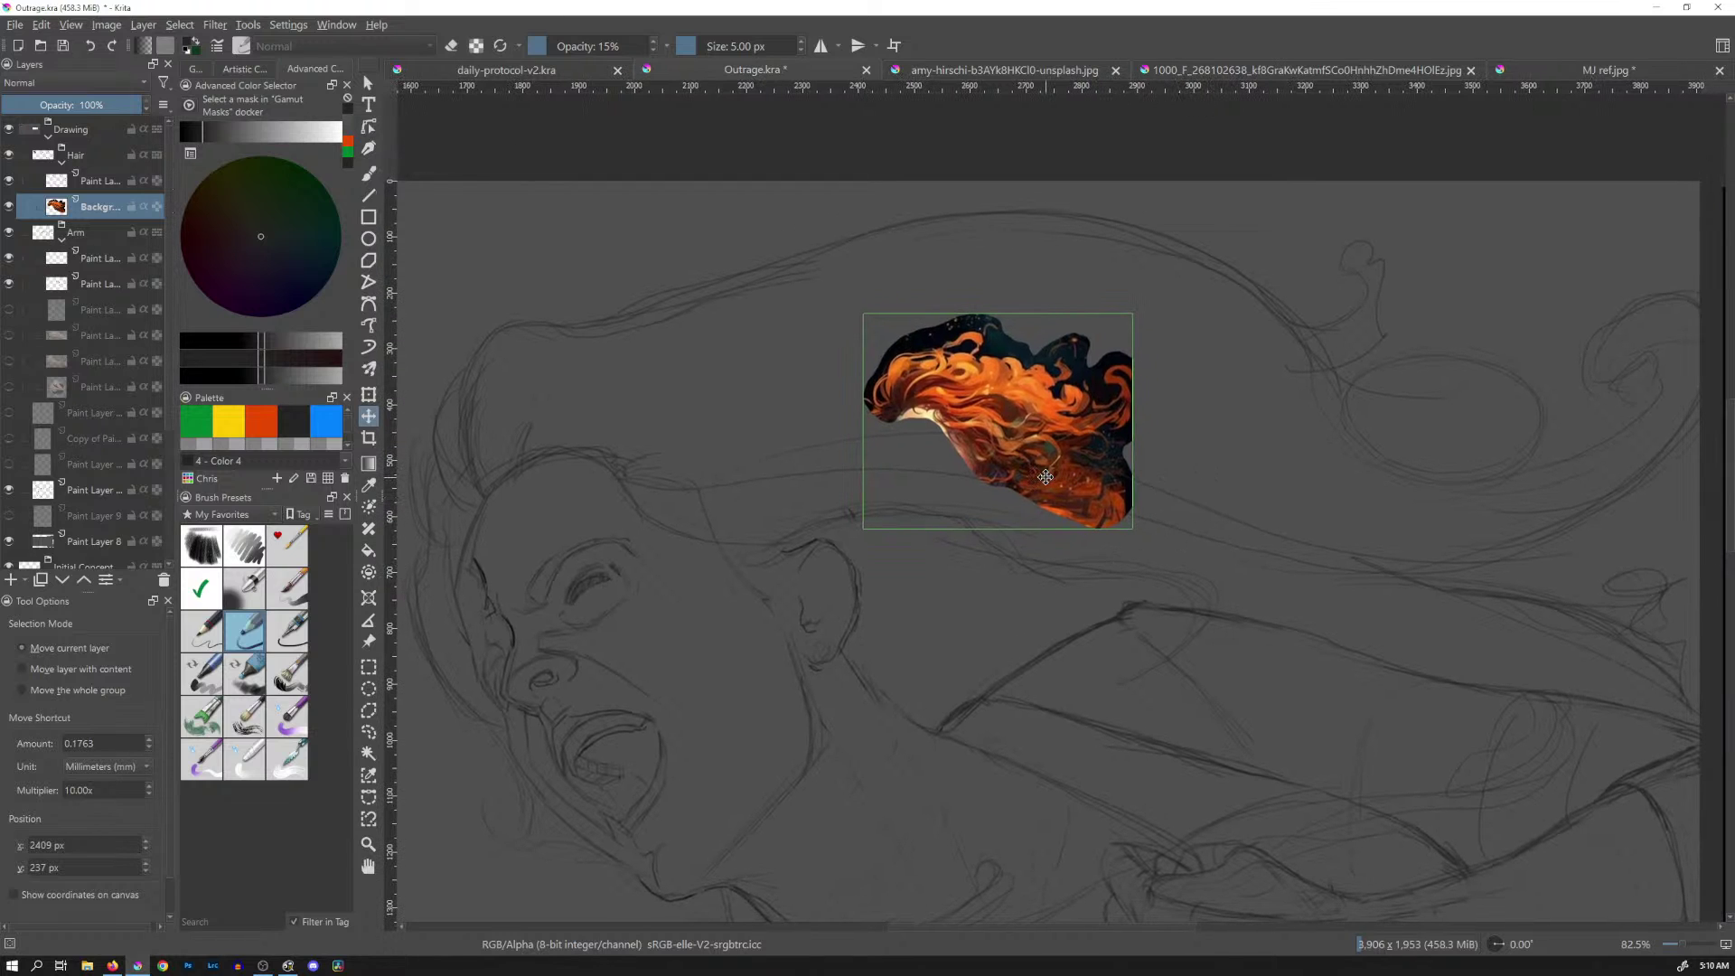
pyautogui.scroll(-4, 126, 107)
pyautogui.moveTo(126, 108); pyautogui.dragTo(81, 101)
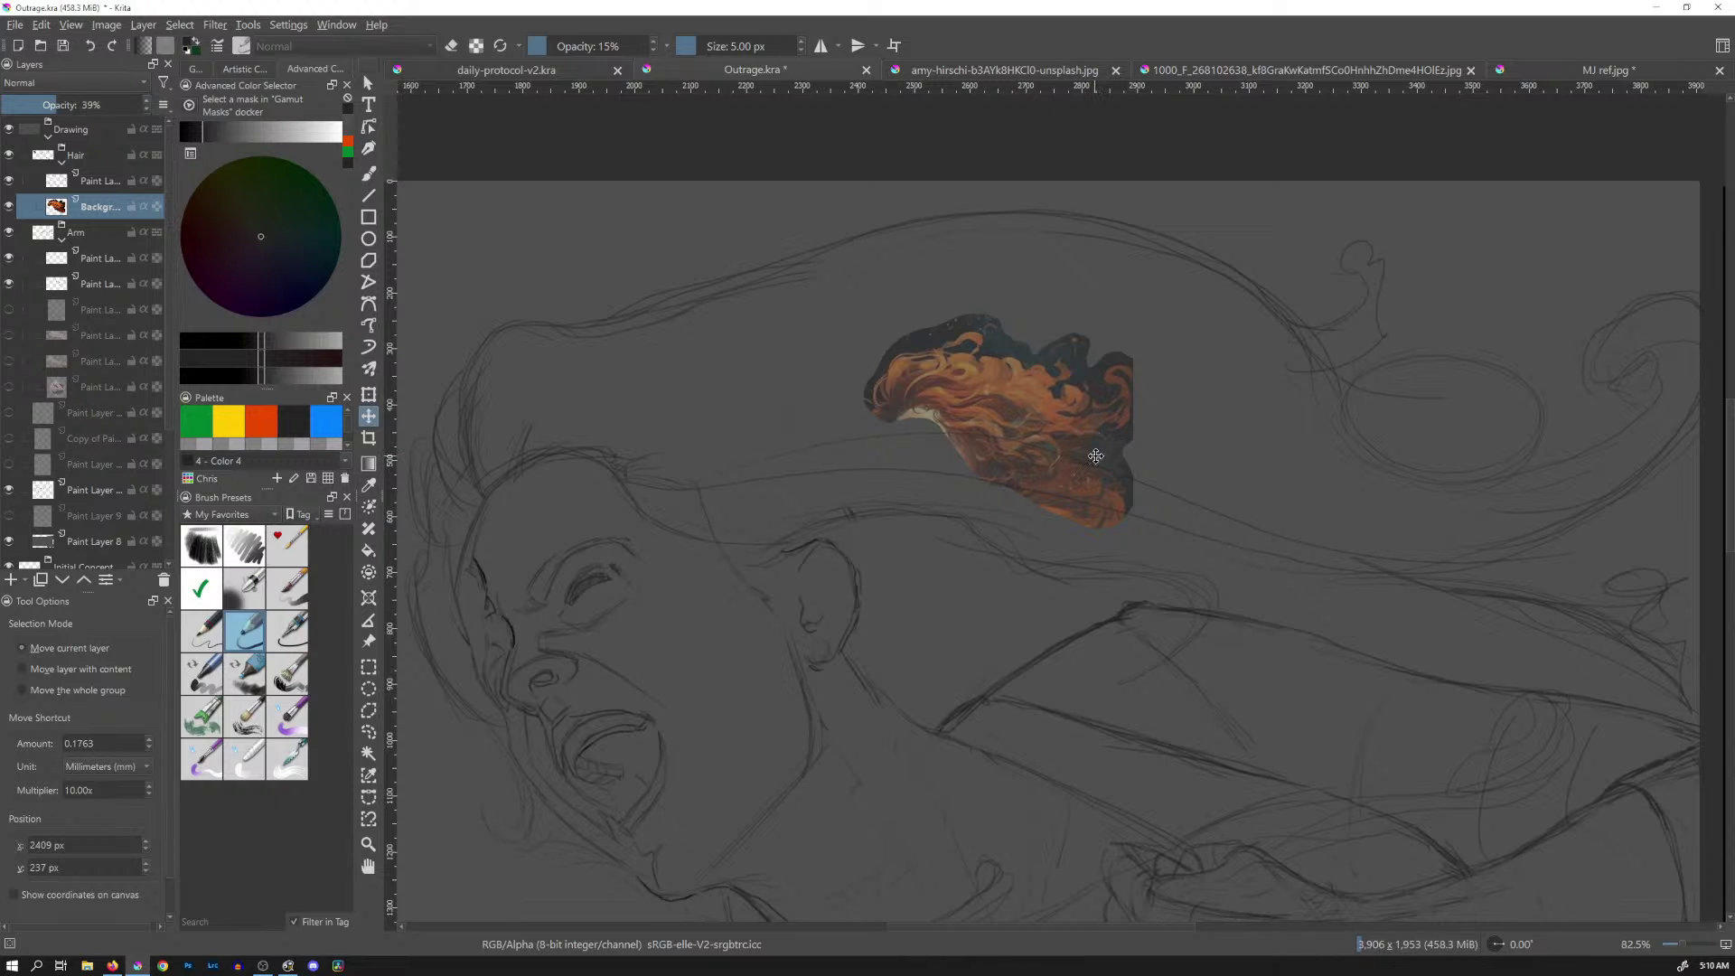
# Scale up the pasted hair and place it over the head so it spans from the forehead to near the canvas's right edge
pyautogui.hotkey('ctrl', 't')
pyautogui.moveTo(1135, 524); pyautogui.dragTo(1328, 670)
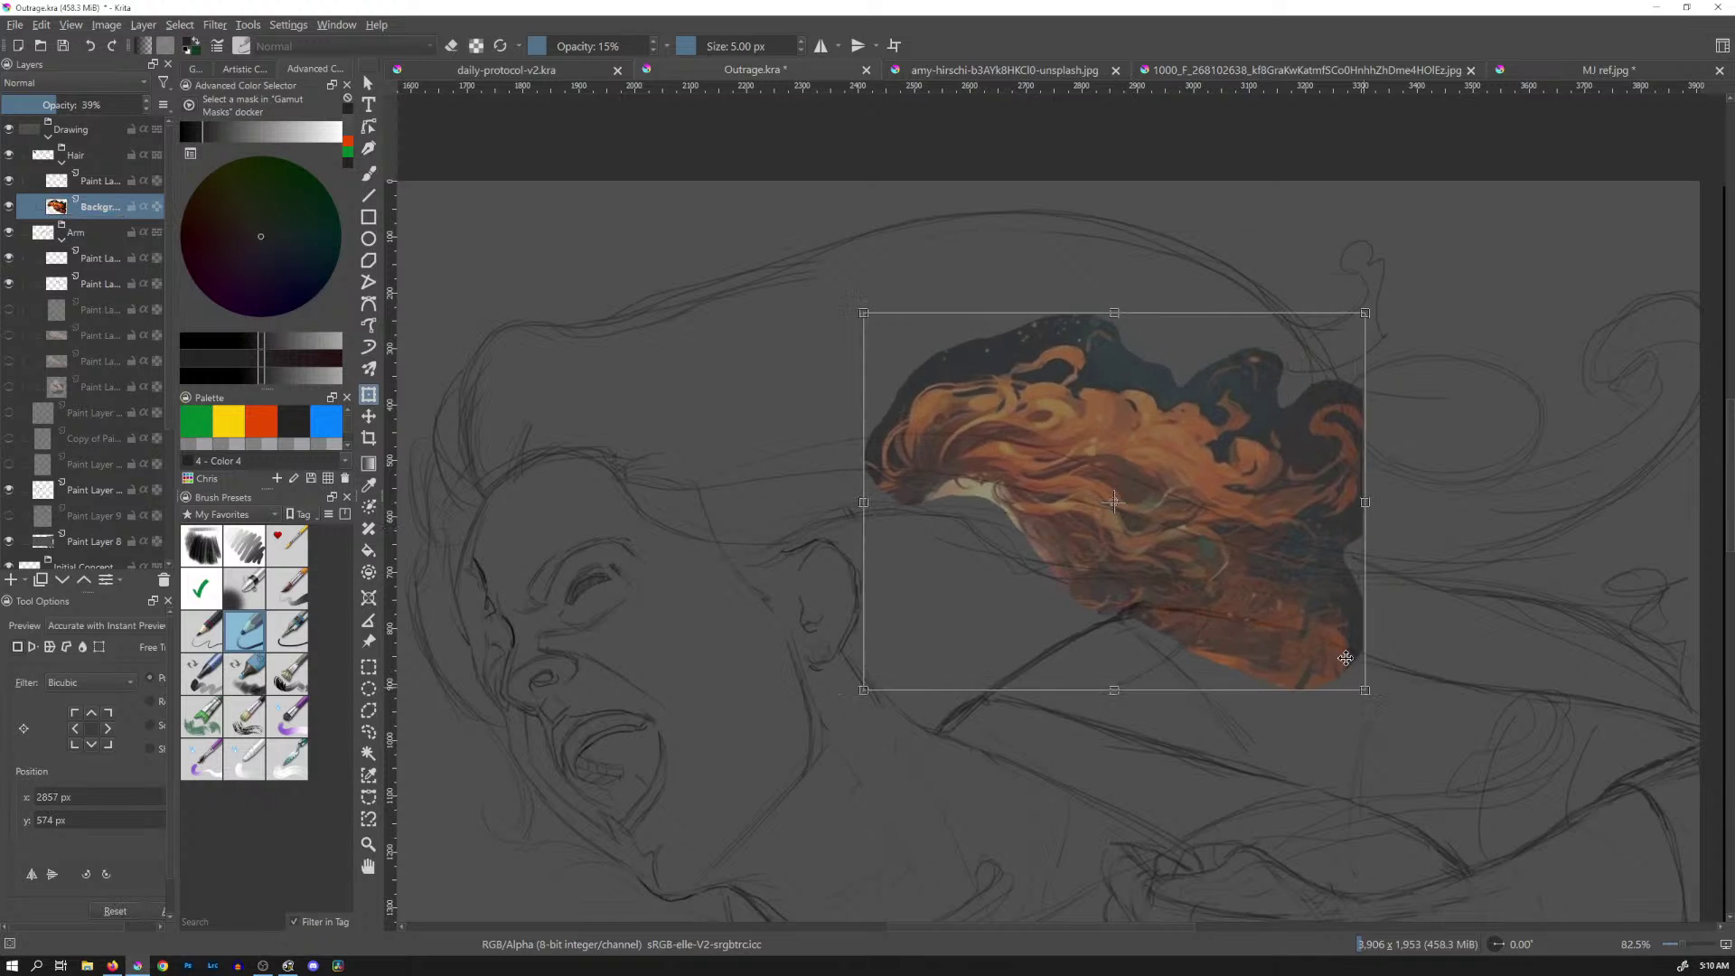
pyautogui.moveTo(1138, 569); pyautogui.dragTo(823, 567)
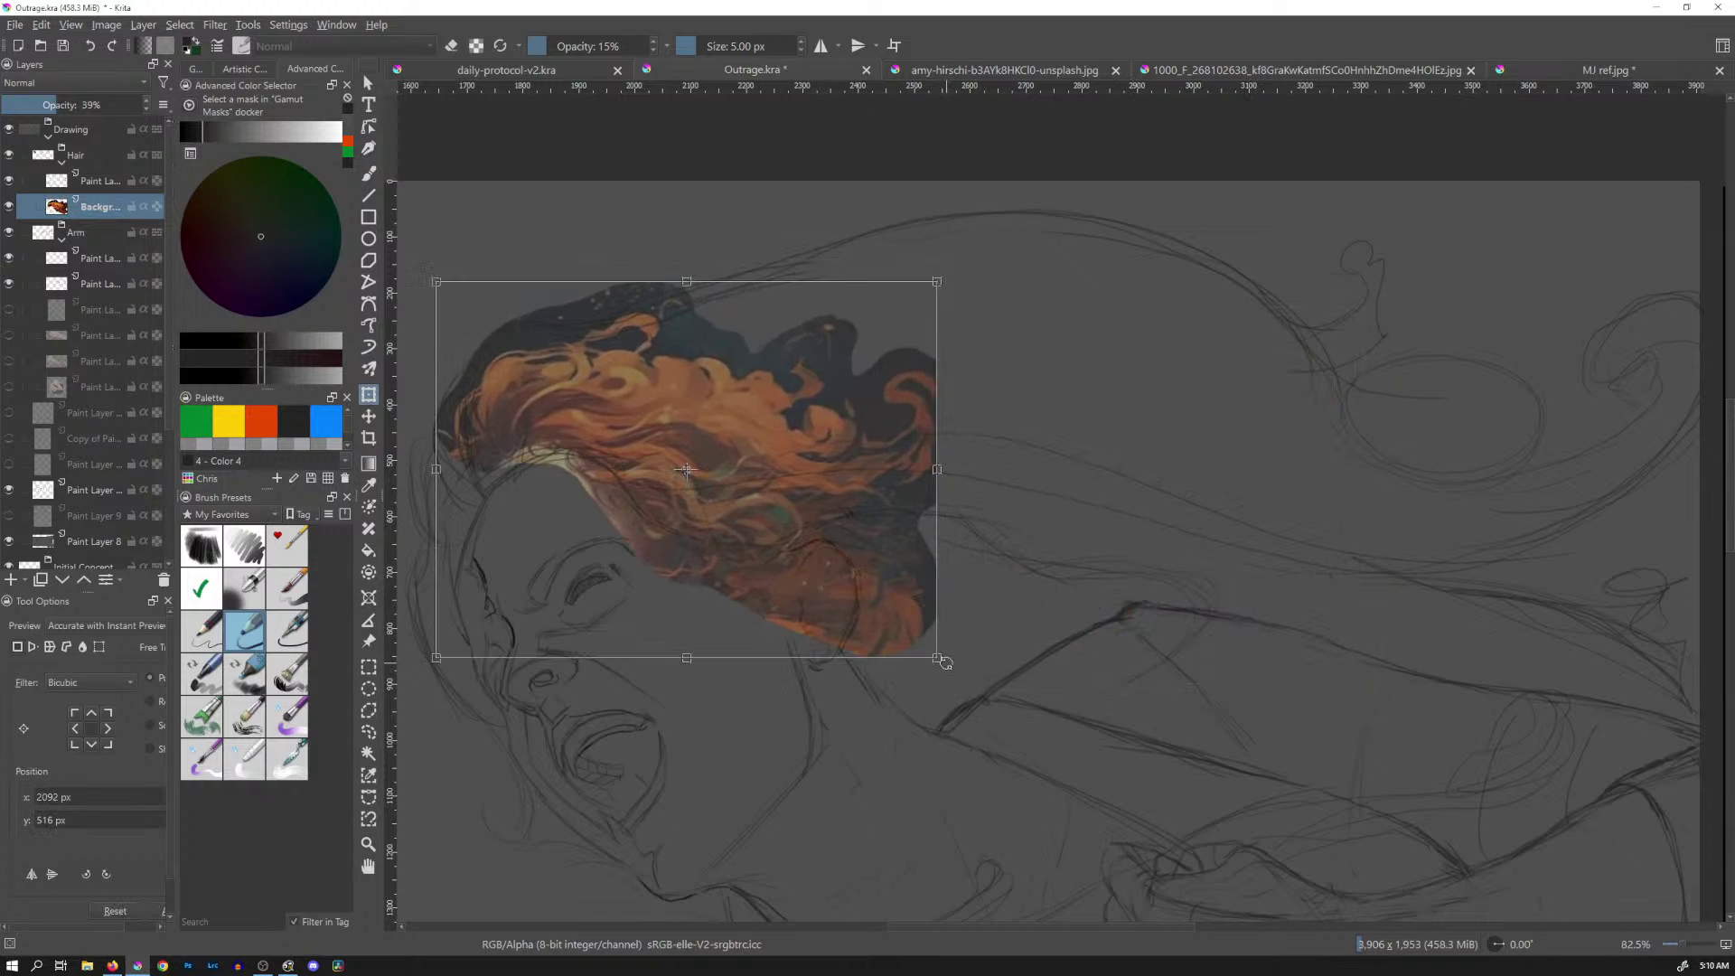
pyautogui.moveTo(936, 657); pyautogui.dragTo(1239, 887)
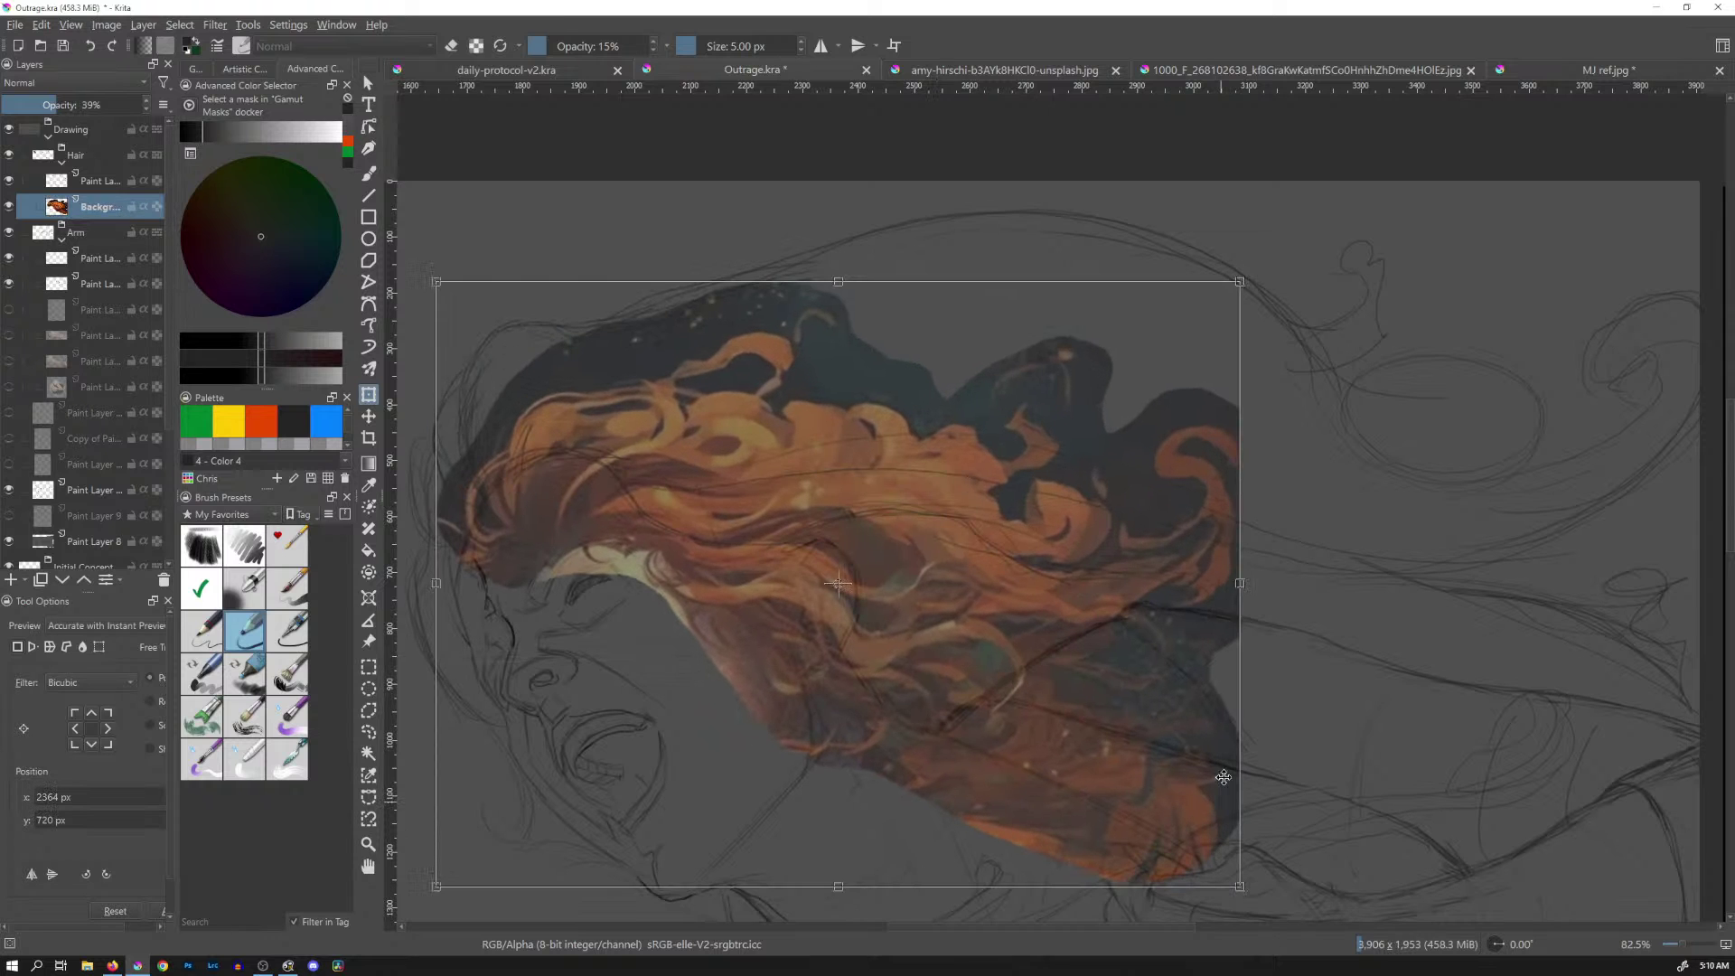
pyautogui.scroll(-3, 1296, 525)
pyautogui.moveTo(1183, 676); pyautogui.dragTo(1177, 600)
pyautogui.moveTo(1258, 687); pyautogui.dragTo(1482, 854)
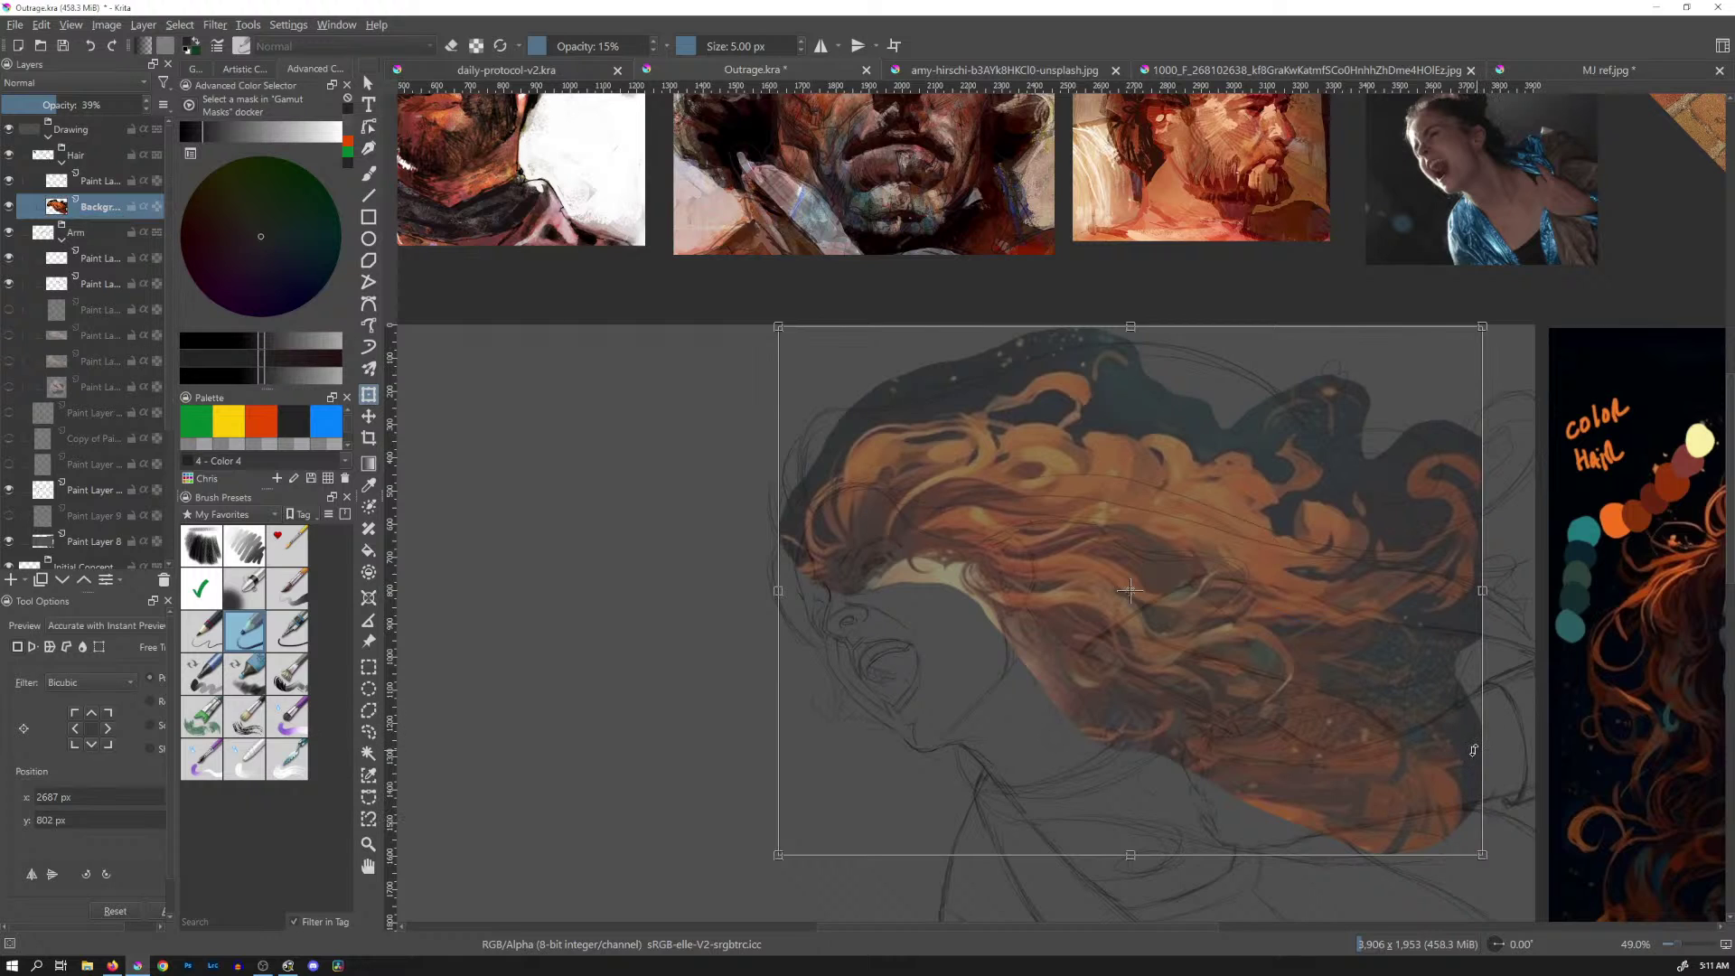
pyautogui.press('Return')
# Shift the pasted hair up to the sketched hairline, squash it vertically and stretch it wider toward the canvas's right edge
pyautogui.moveTo(1142, 648); pyautogui.dragTo(1137, 637)
pyautogui.moveTo(1131, 627); pyautogui.dragTo(1092, 607)
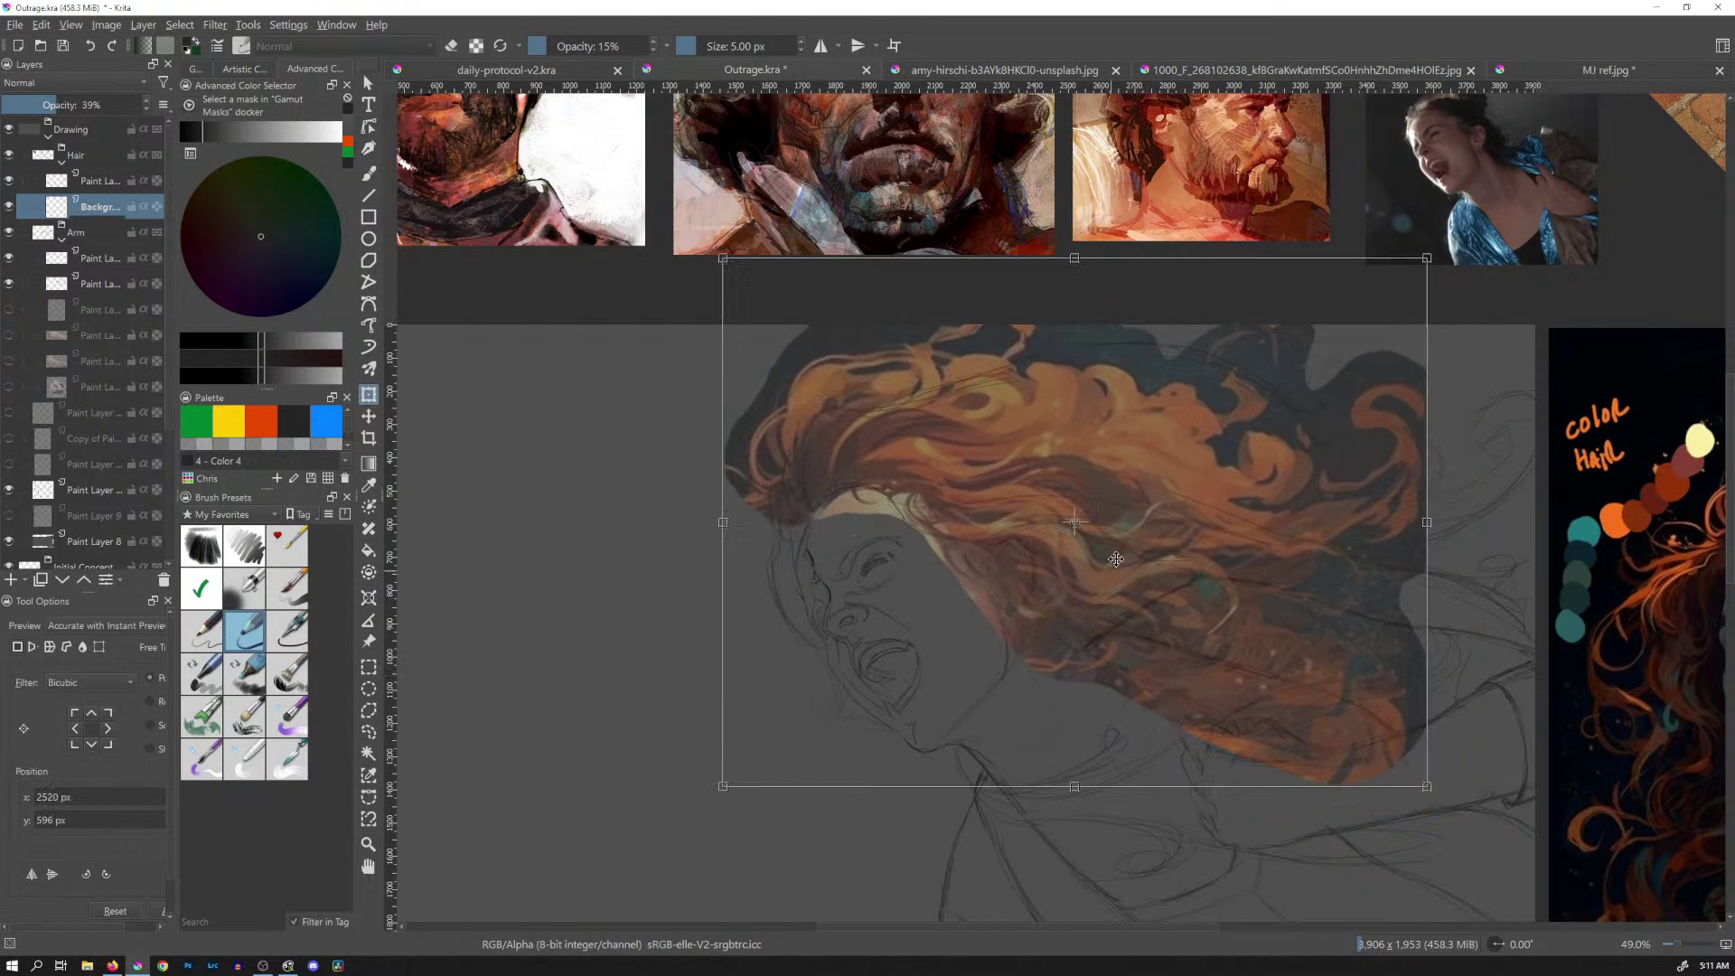
pyautogui.moveTo(1075, 253); pyautogui.dragTo(1078, 313)
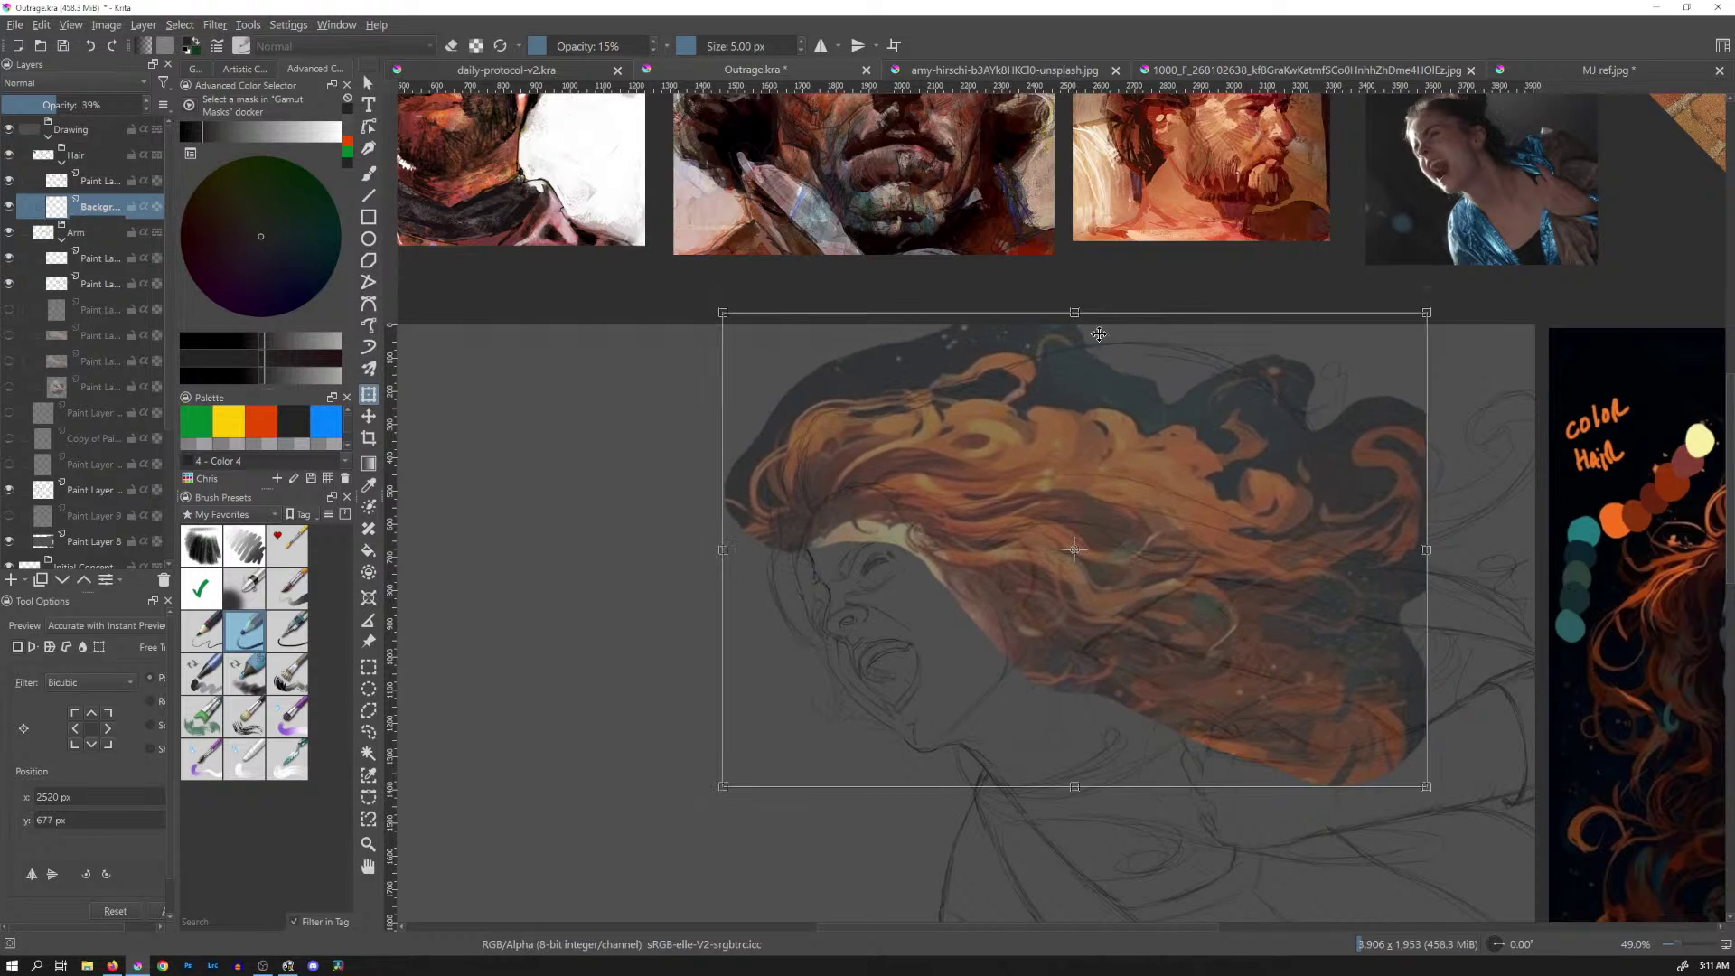
pyautogui.moveTo(1089, 617); pyautogui.dragTo(1084, 586)
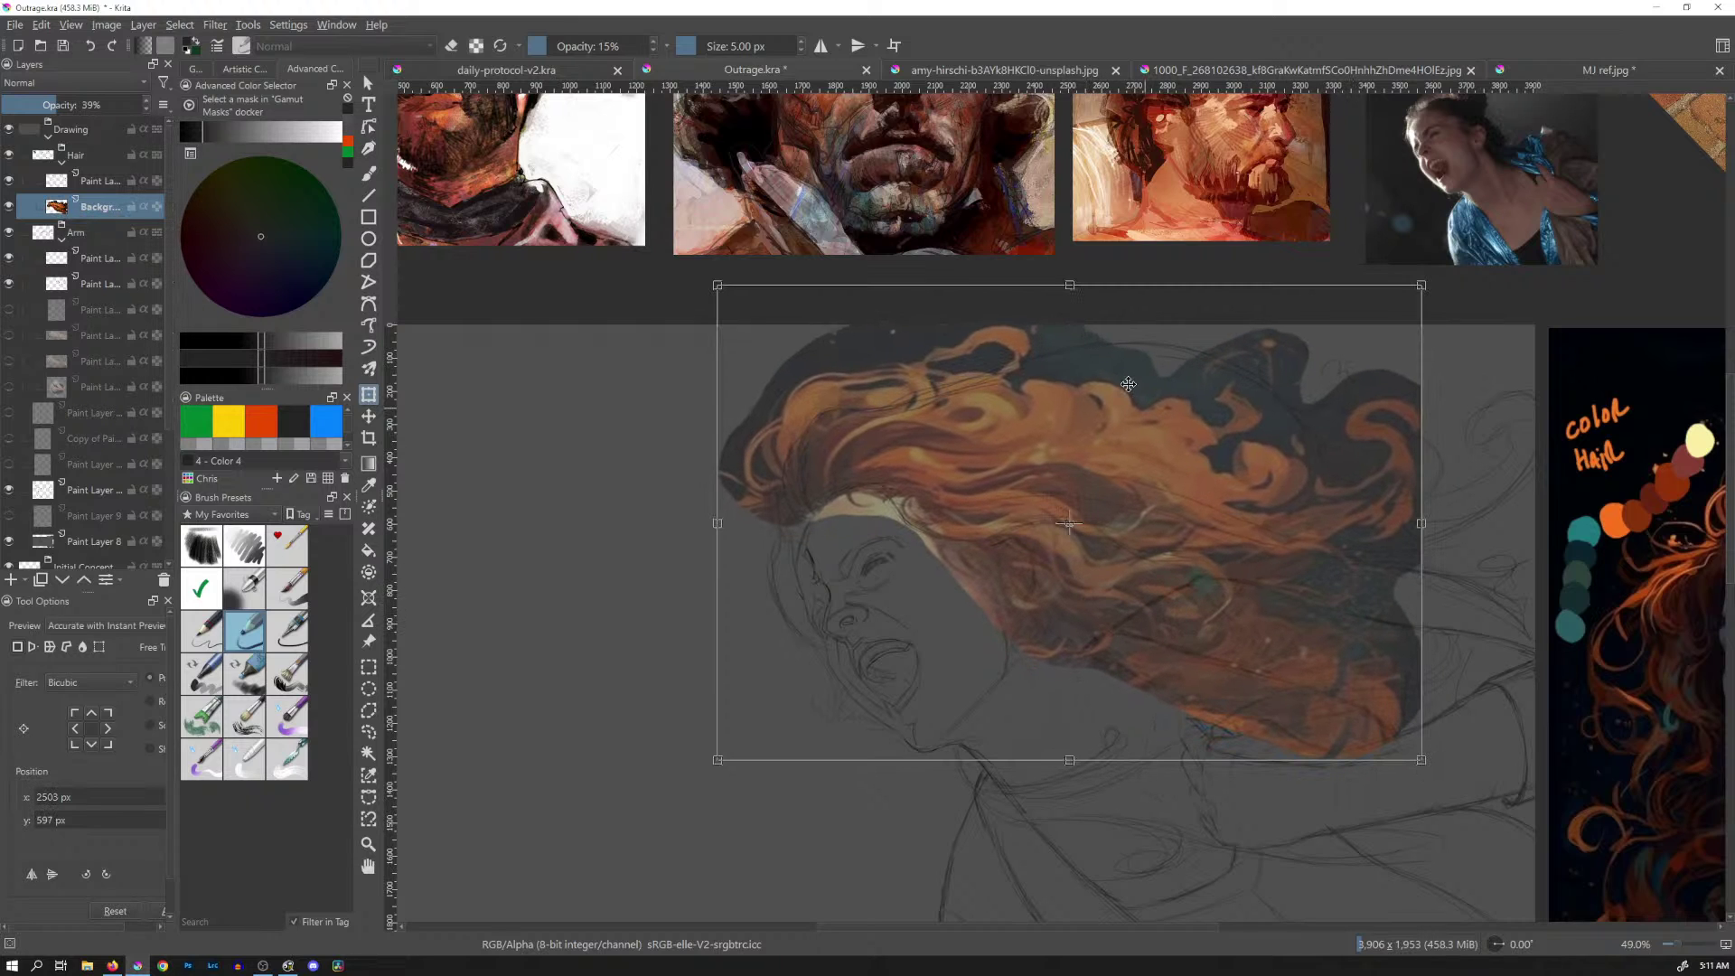
pyautogui.moveTo(1070, 286); pyautogui.dragTo(1069, 302)
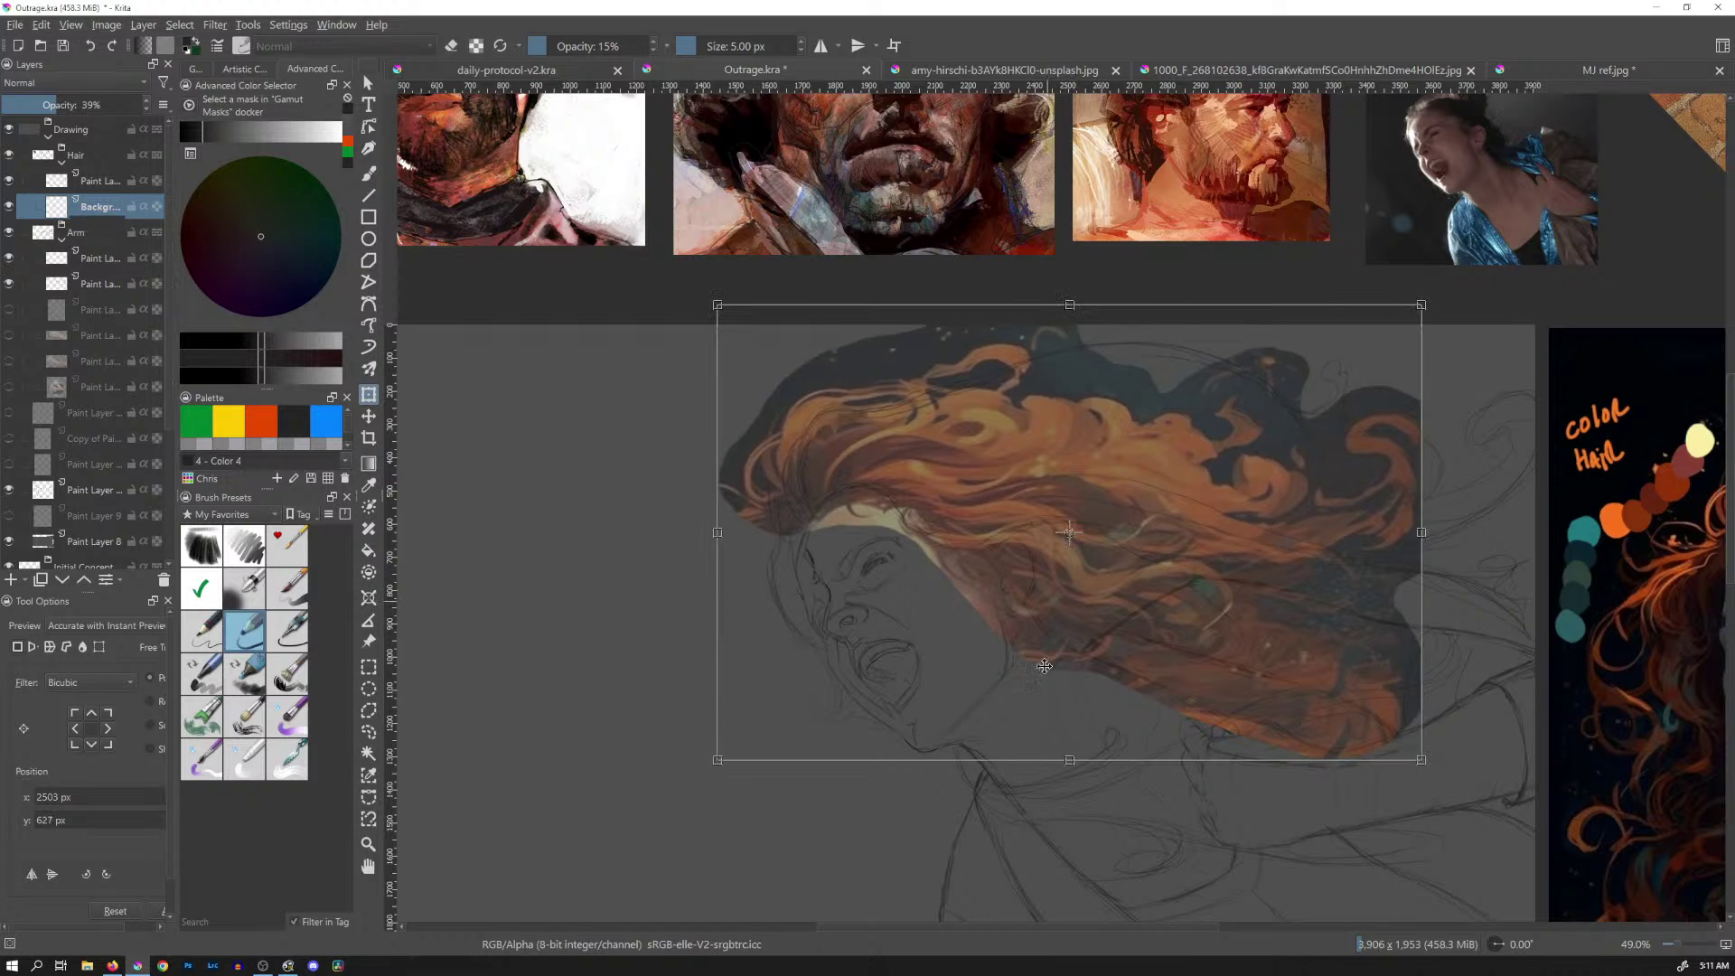
pyautogui.moveTo(1066, 763); pyautogui.dragTo(1069, 740)
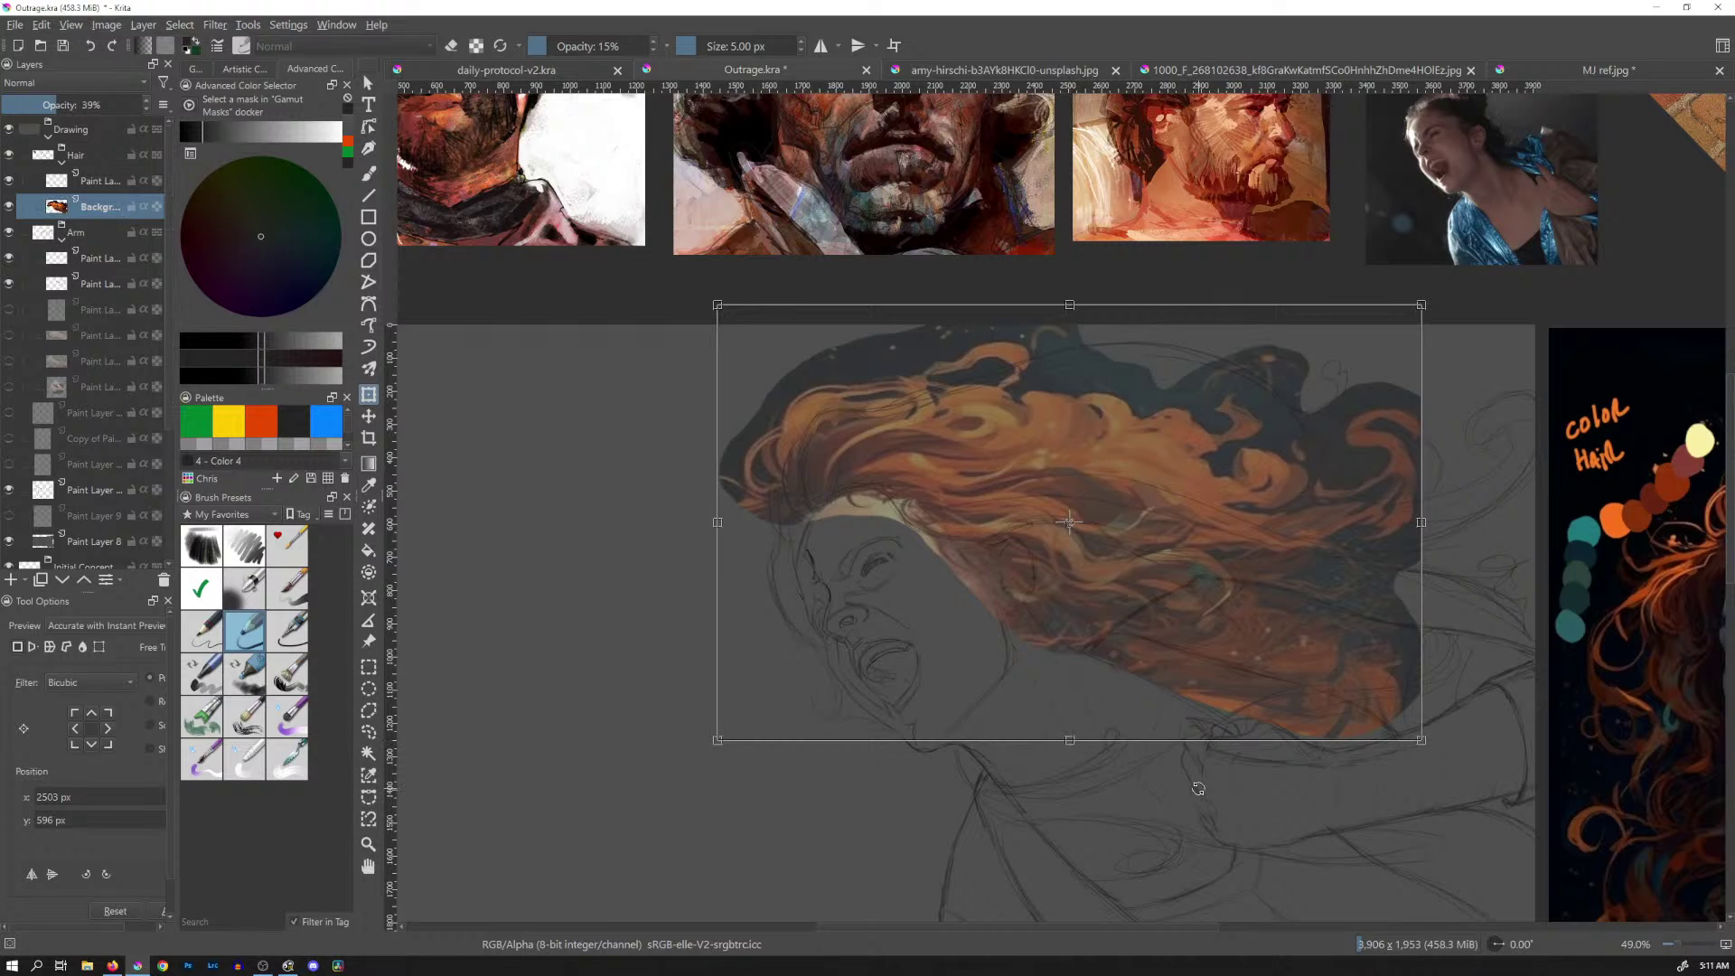
pyautogui.moveTo(1422, 522); pyautogui.dragTo(1464, 513)
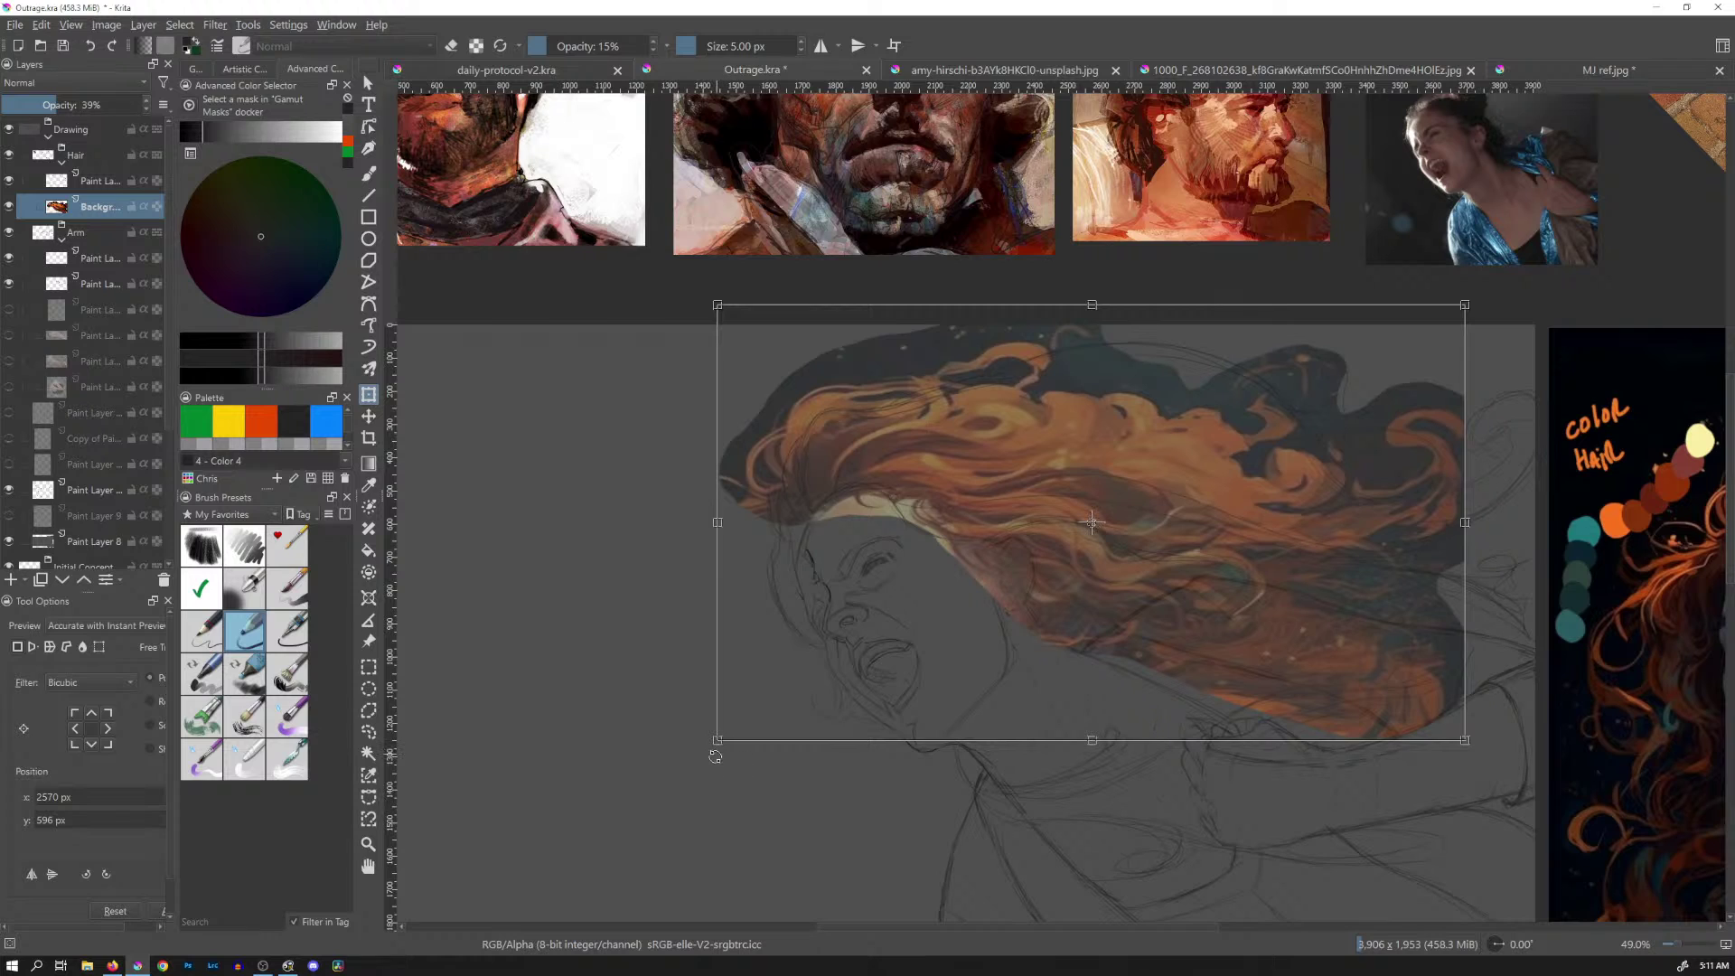
pyautogui.press('Return')
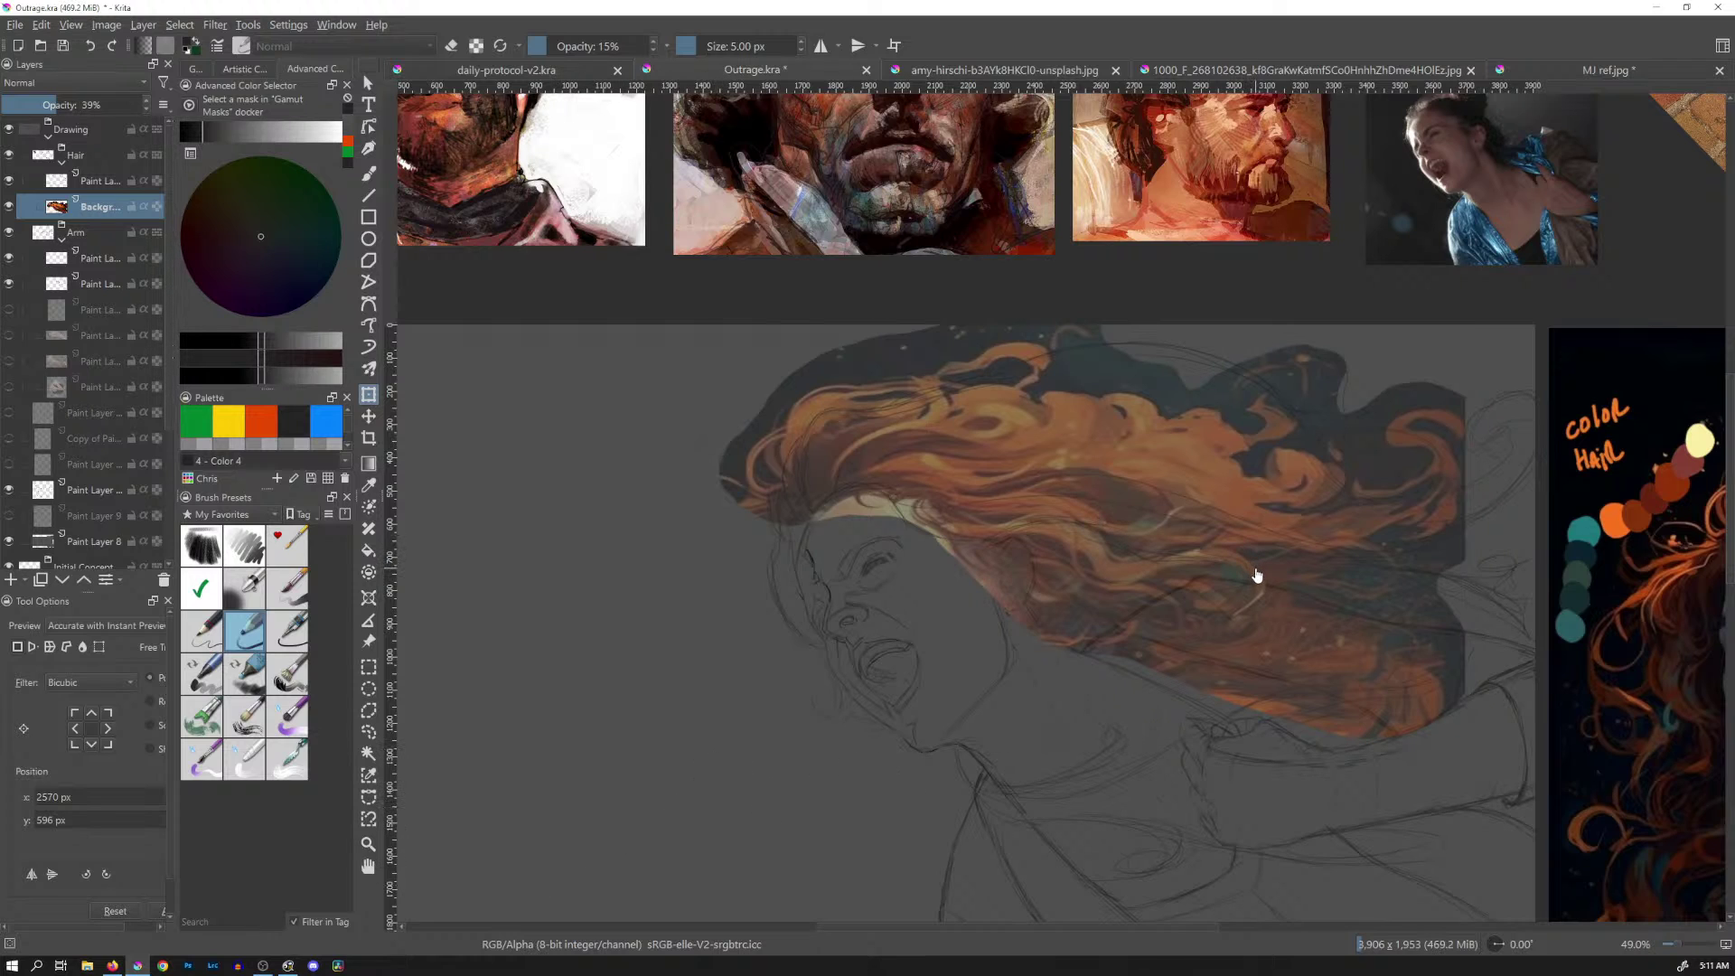
pyautogui.press('t')
pyautogui.hotkey('ctrl', 't')
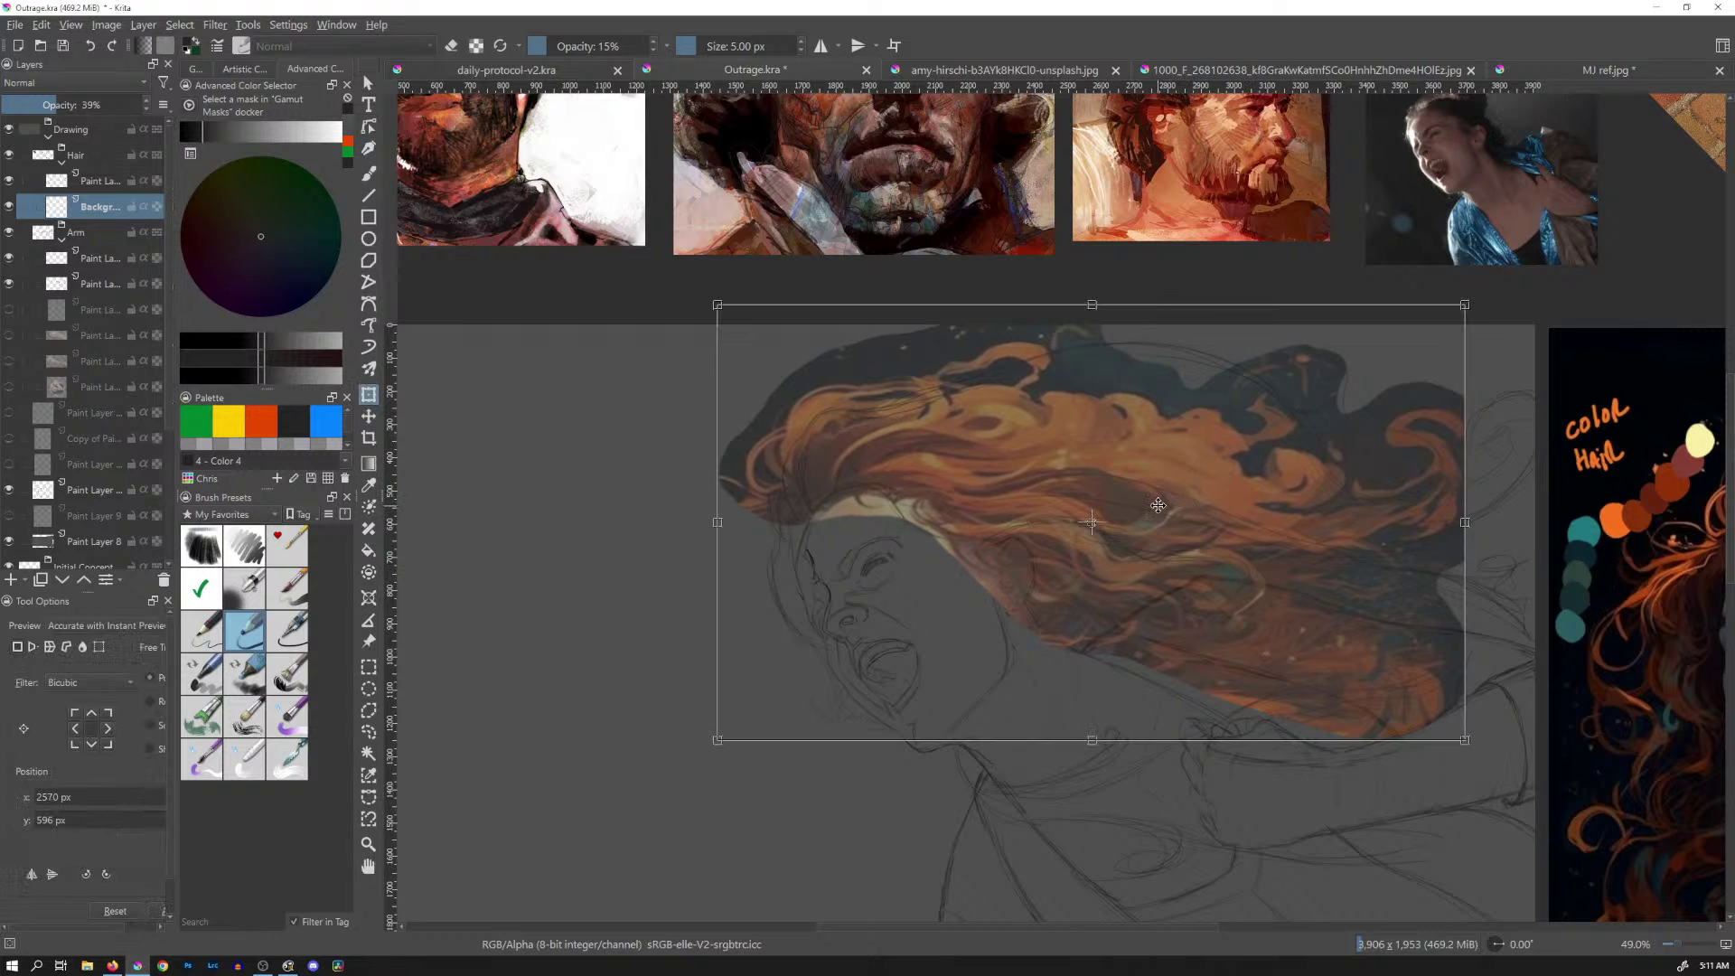
pyautogui.click(50, 647)
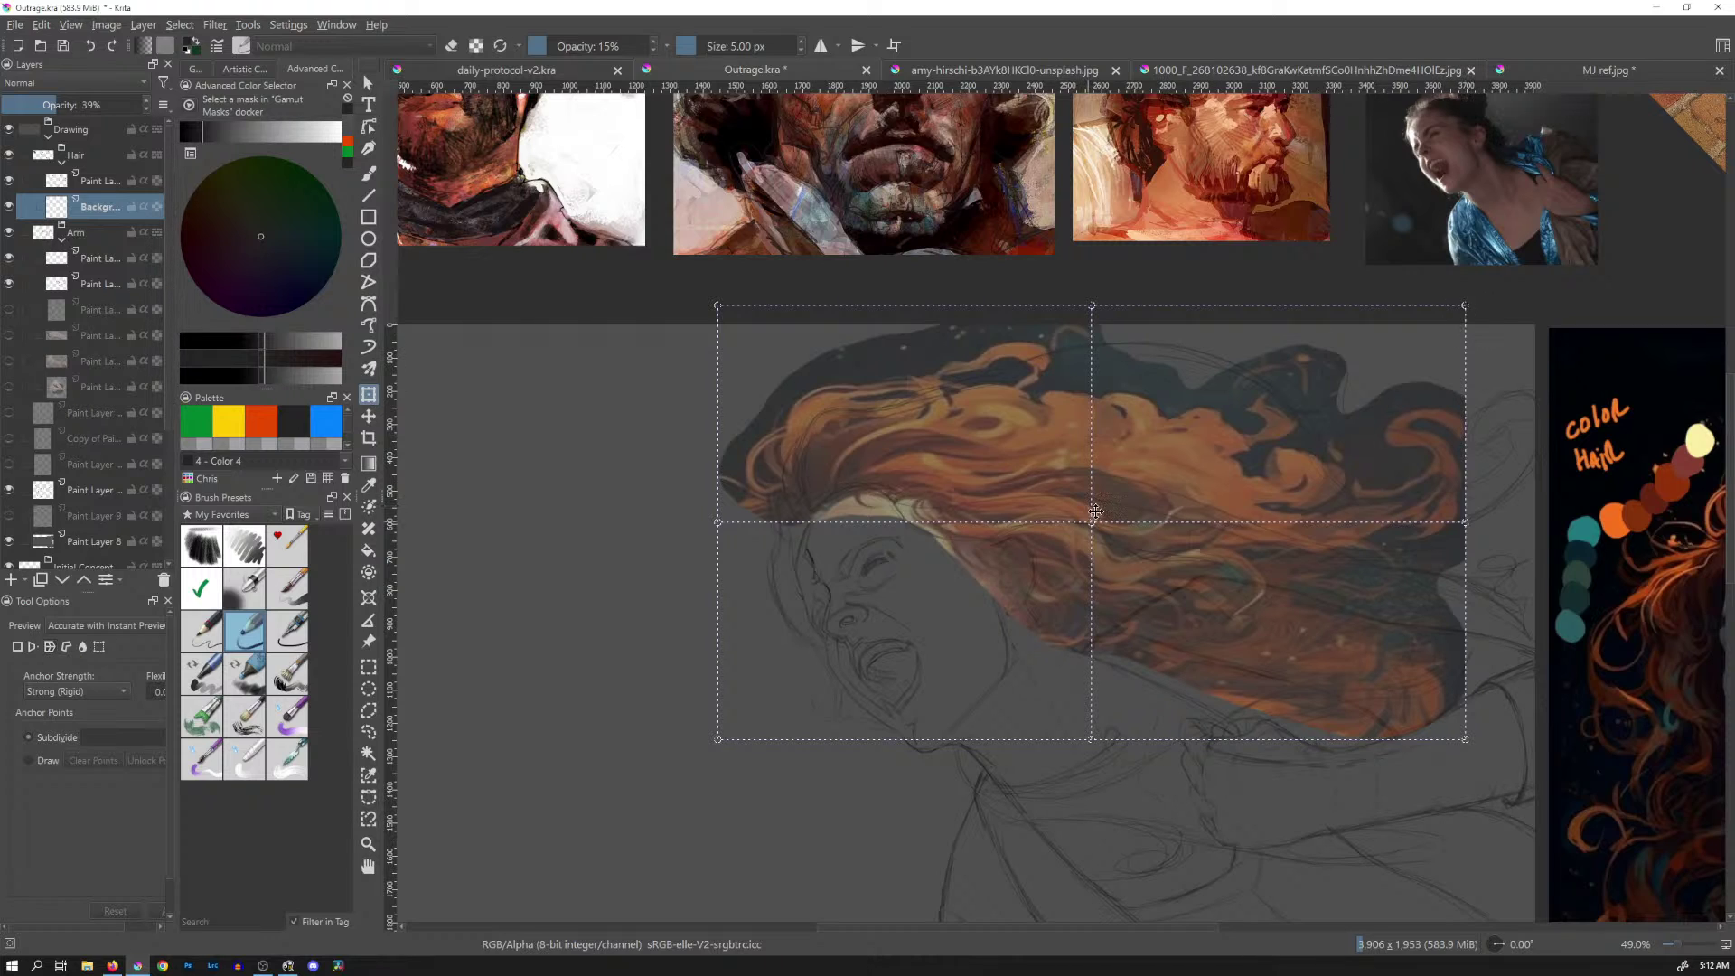
pyautogui.moveTo(1096, 527)
pyautogui.mouseDown()
pyautogui.moveTo(1119, 513)
pyautogui.moveTo(1097, 499)
pyautogui.mouseUp()
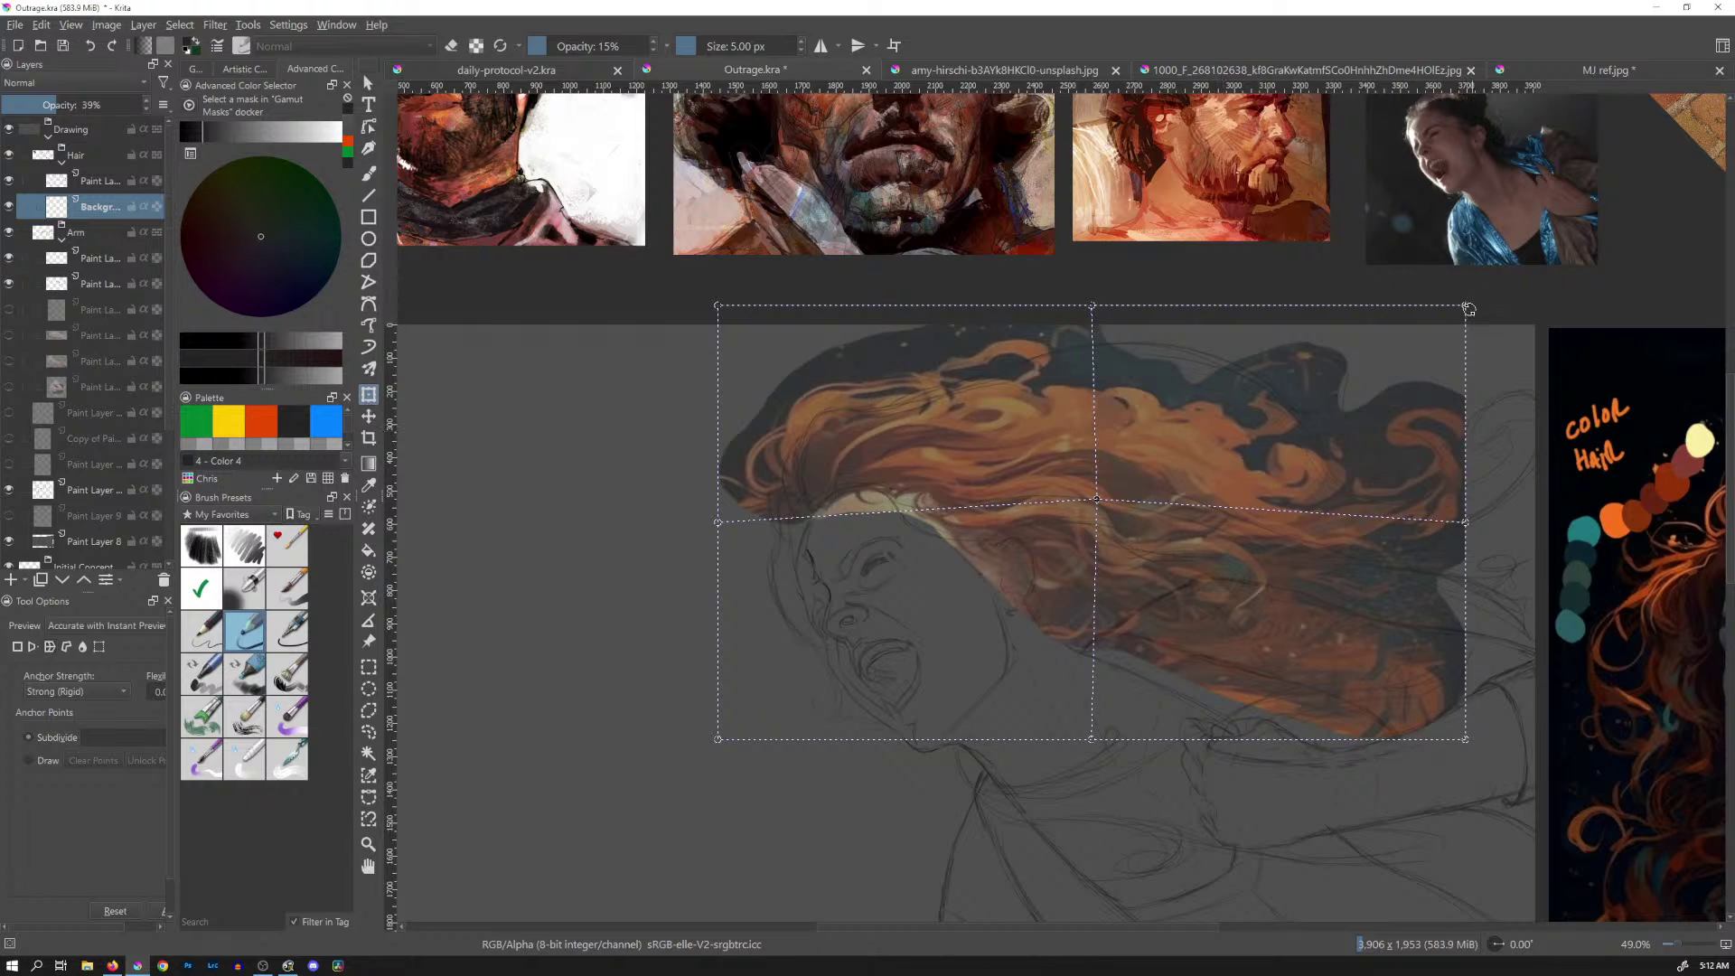
pyautogui.moveTo(1467, 306); pyautogui.dragTo(1481, 301)
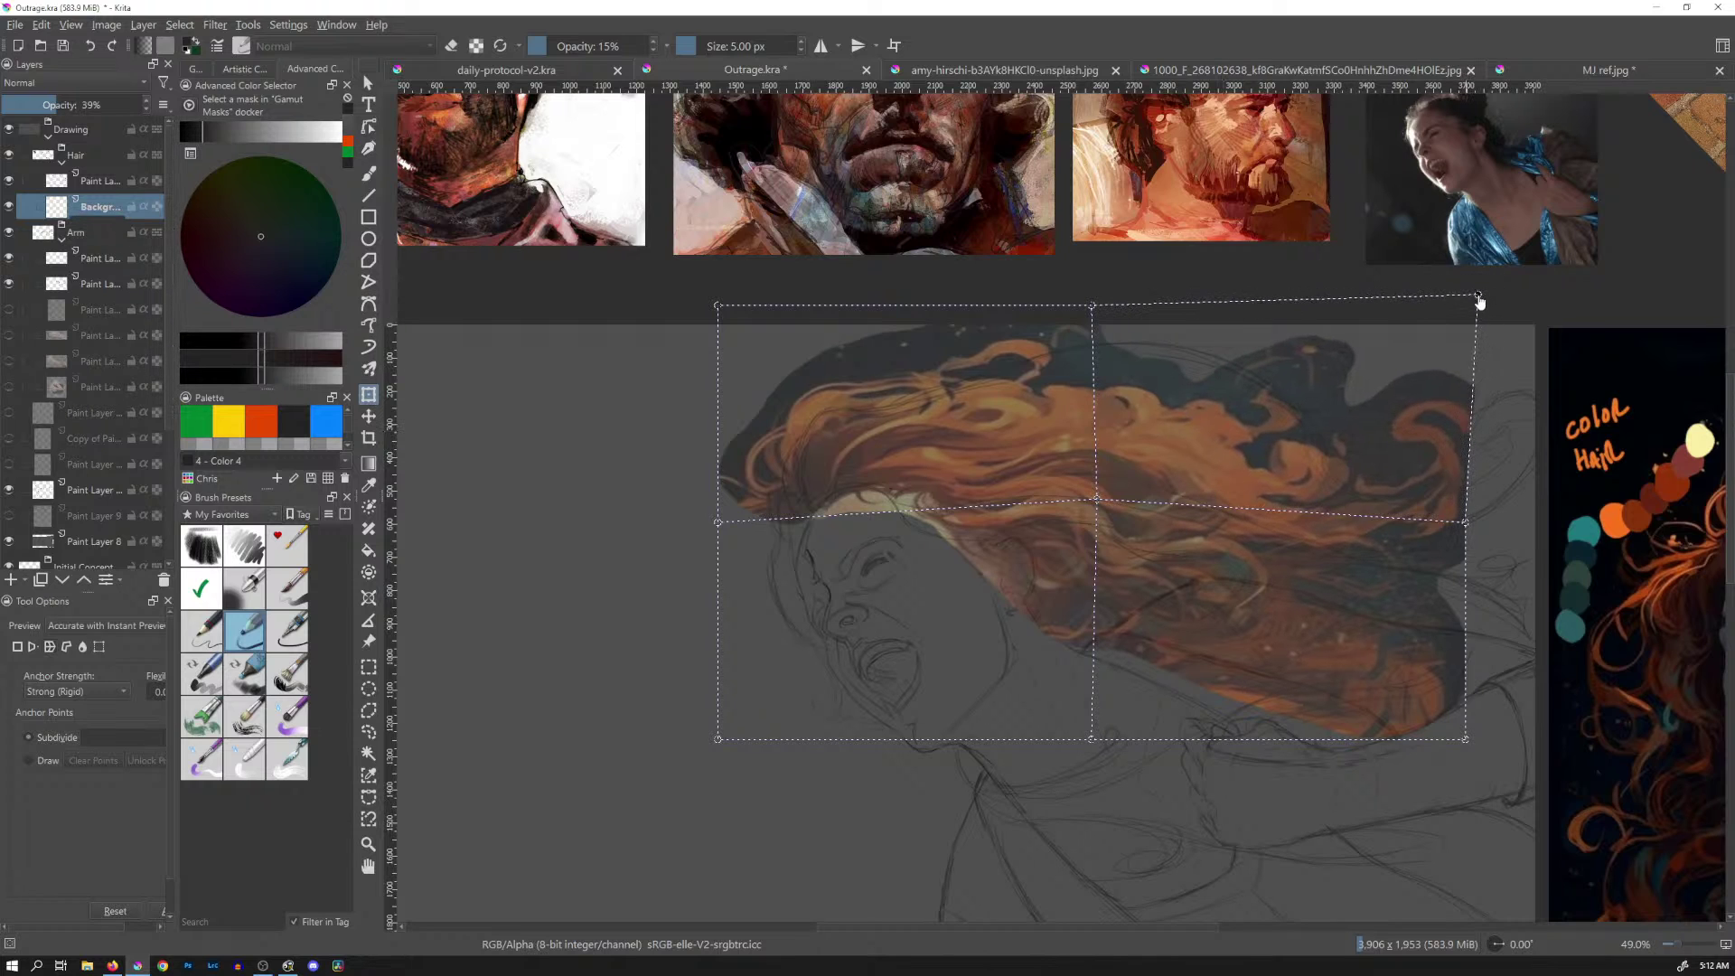
pyautogui.moveTo(1092, 307)
pyautogui.mouseDown()
pyautogui.moveTo(1112, 291)
pyautogui.moveTo(1107, 312)
pyautogui.mouseUp()
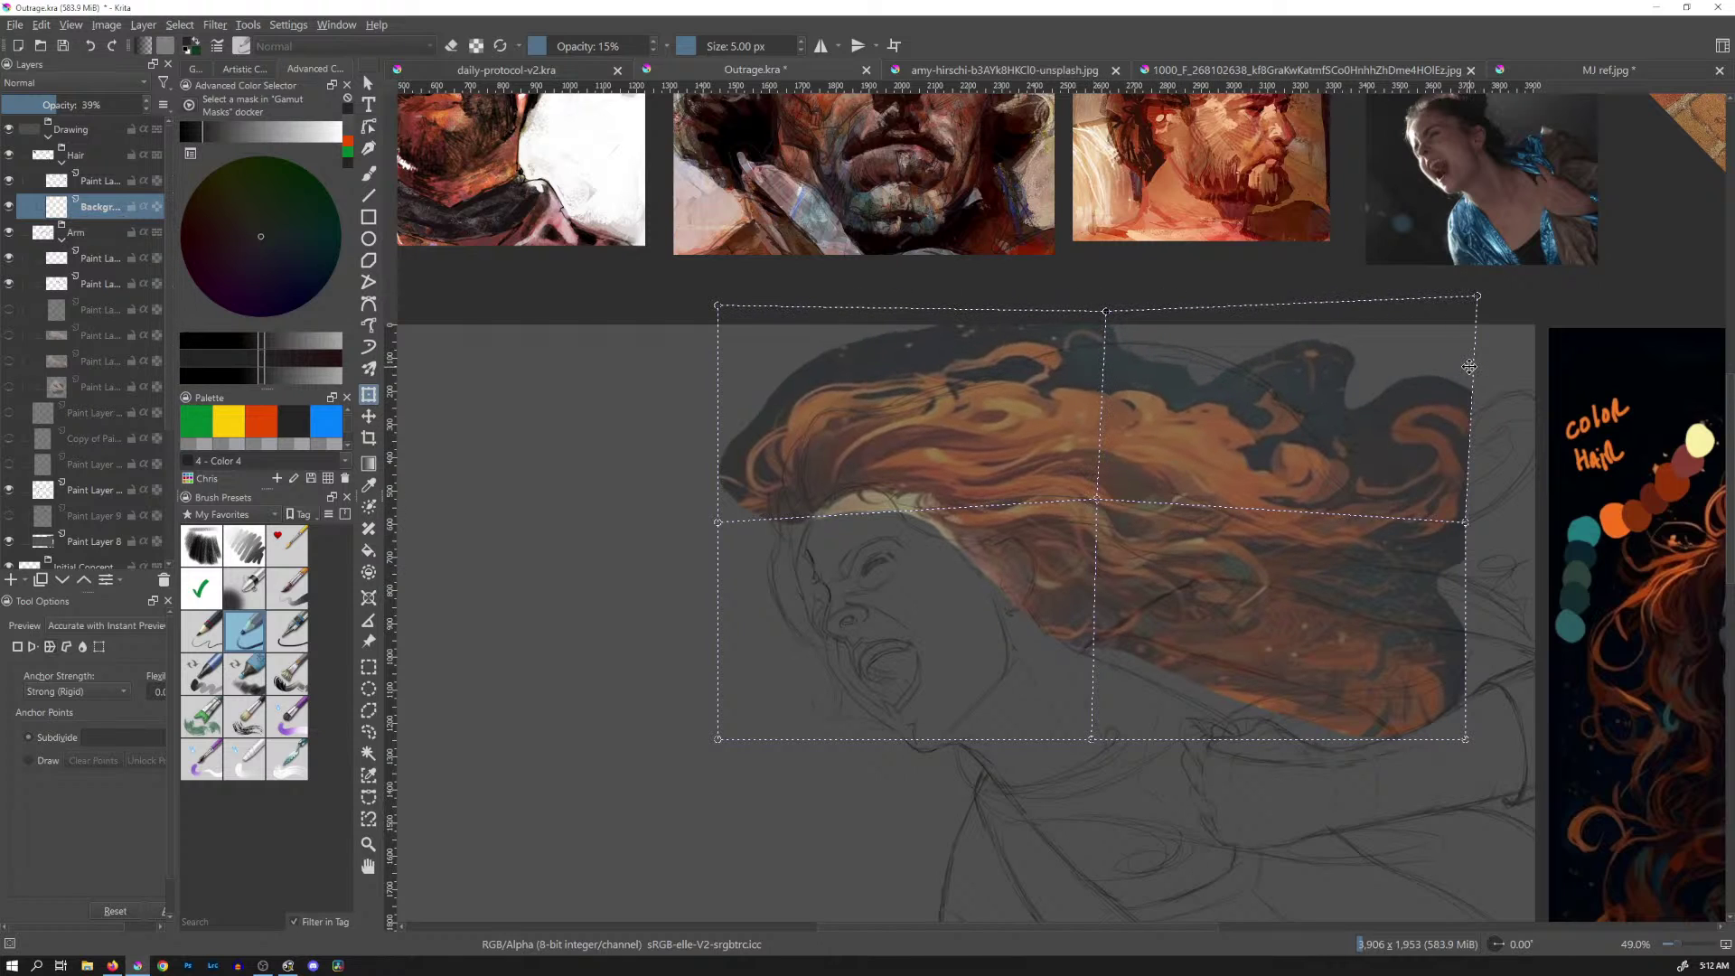
pyautogui.press('Return')
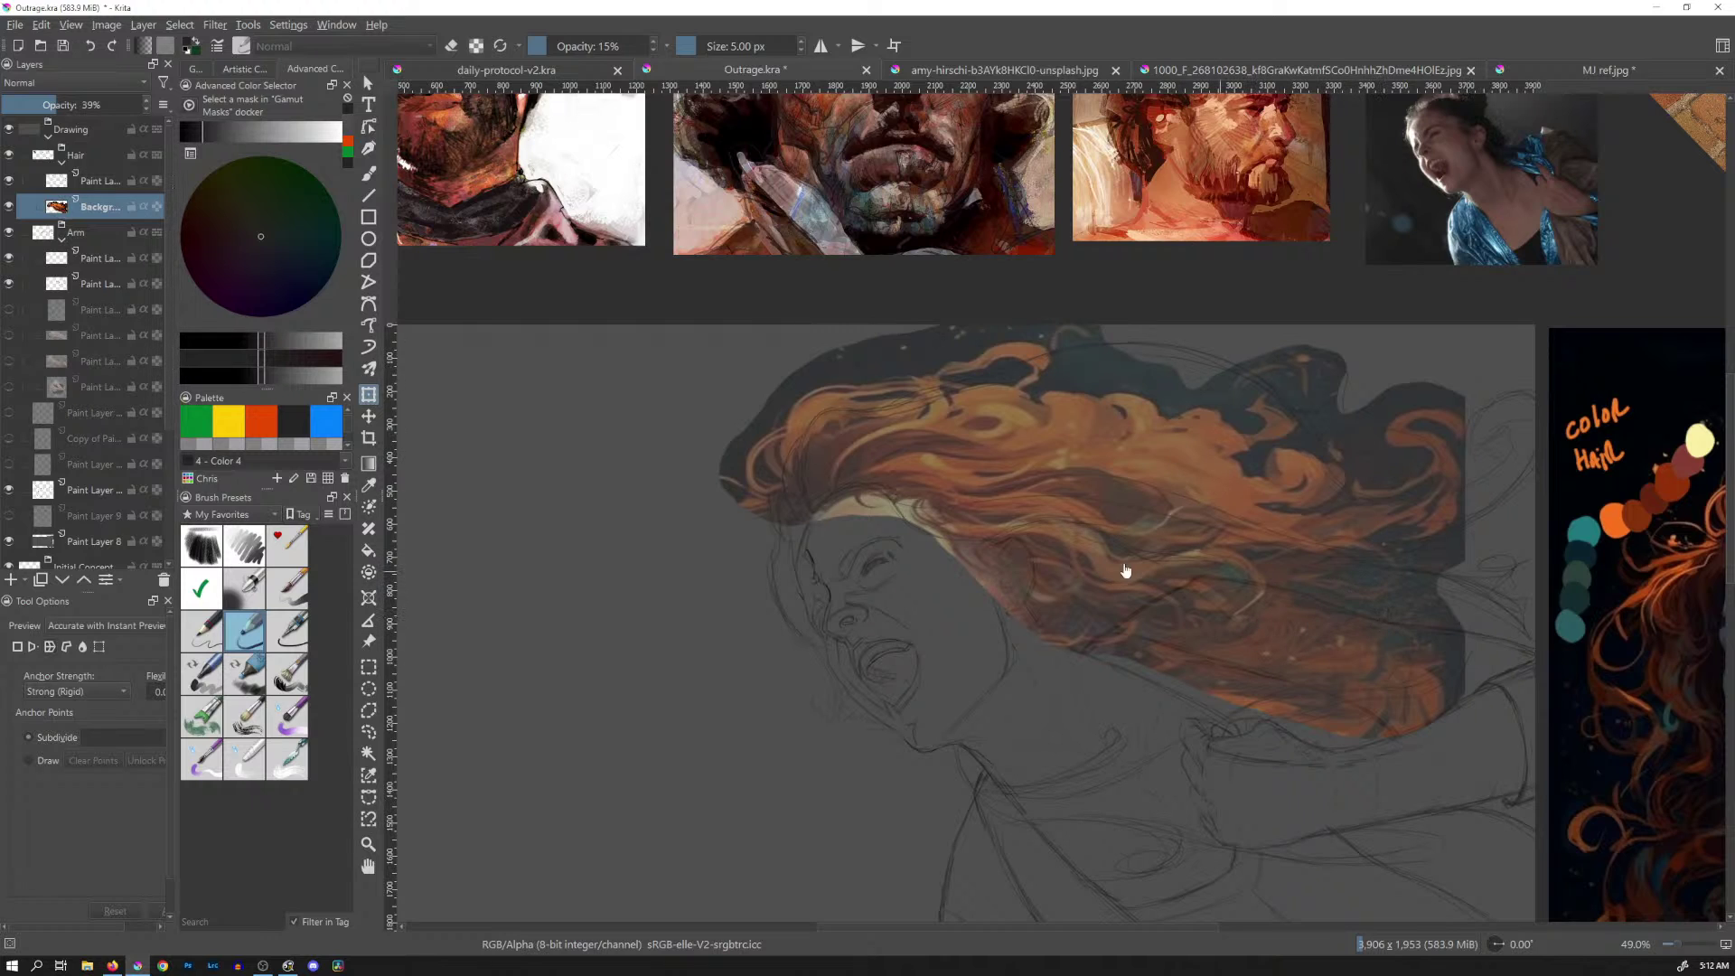
# Set the pasted hair layer's opacity to 17%, squash the hair vertically and nudge it slightly down and right over the head
pyautogui.moveTo(41, 105); pyautogui.dragTo(21, 105)
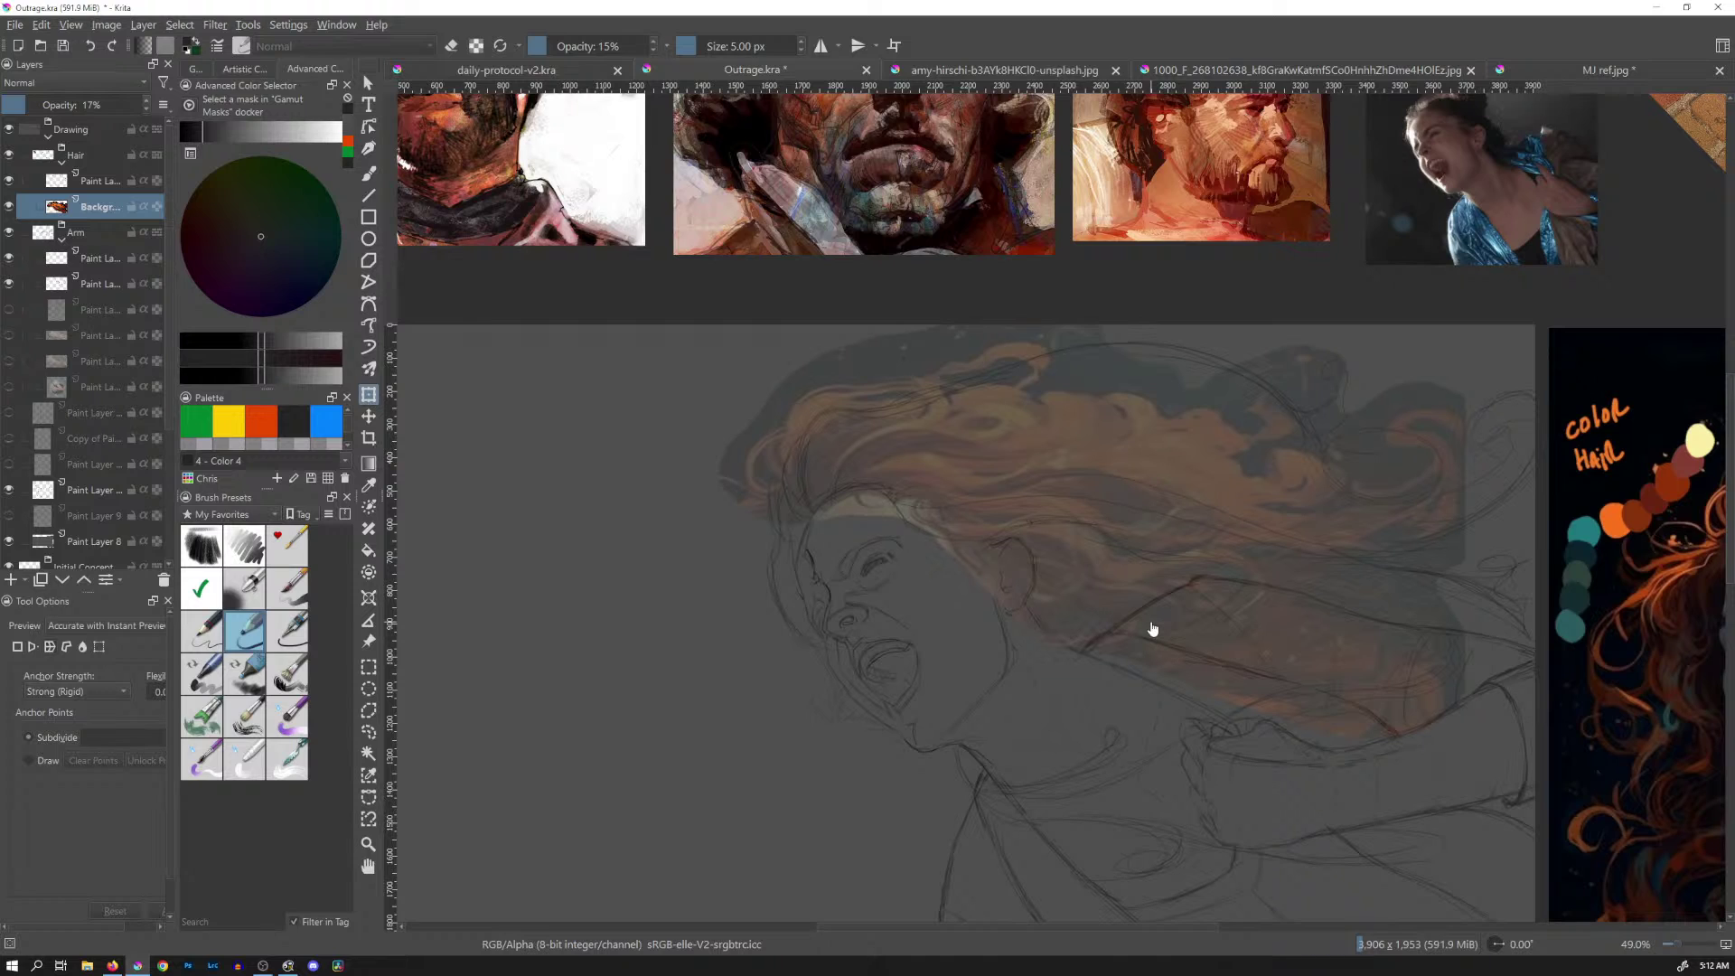
pyautogui.click(1152, 623)
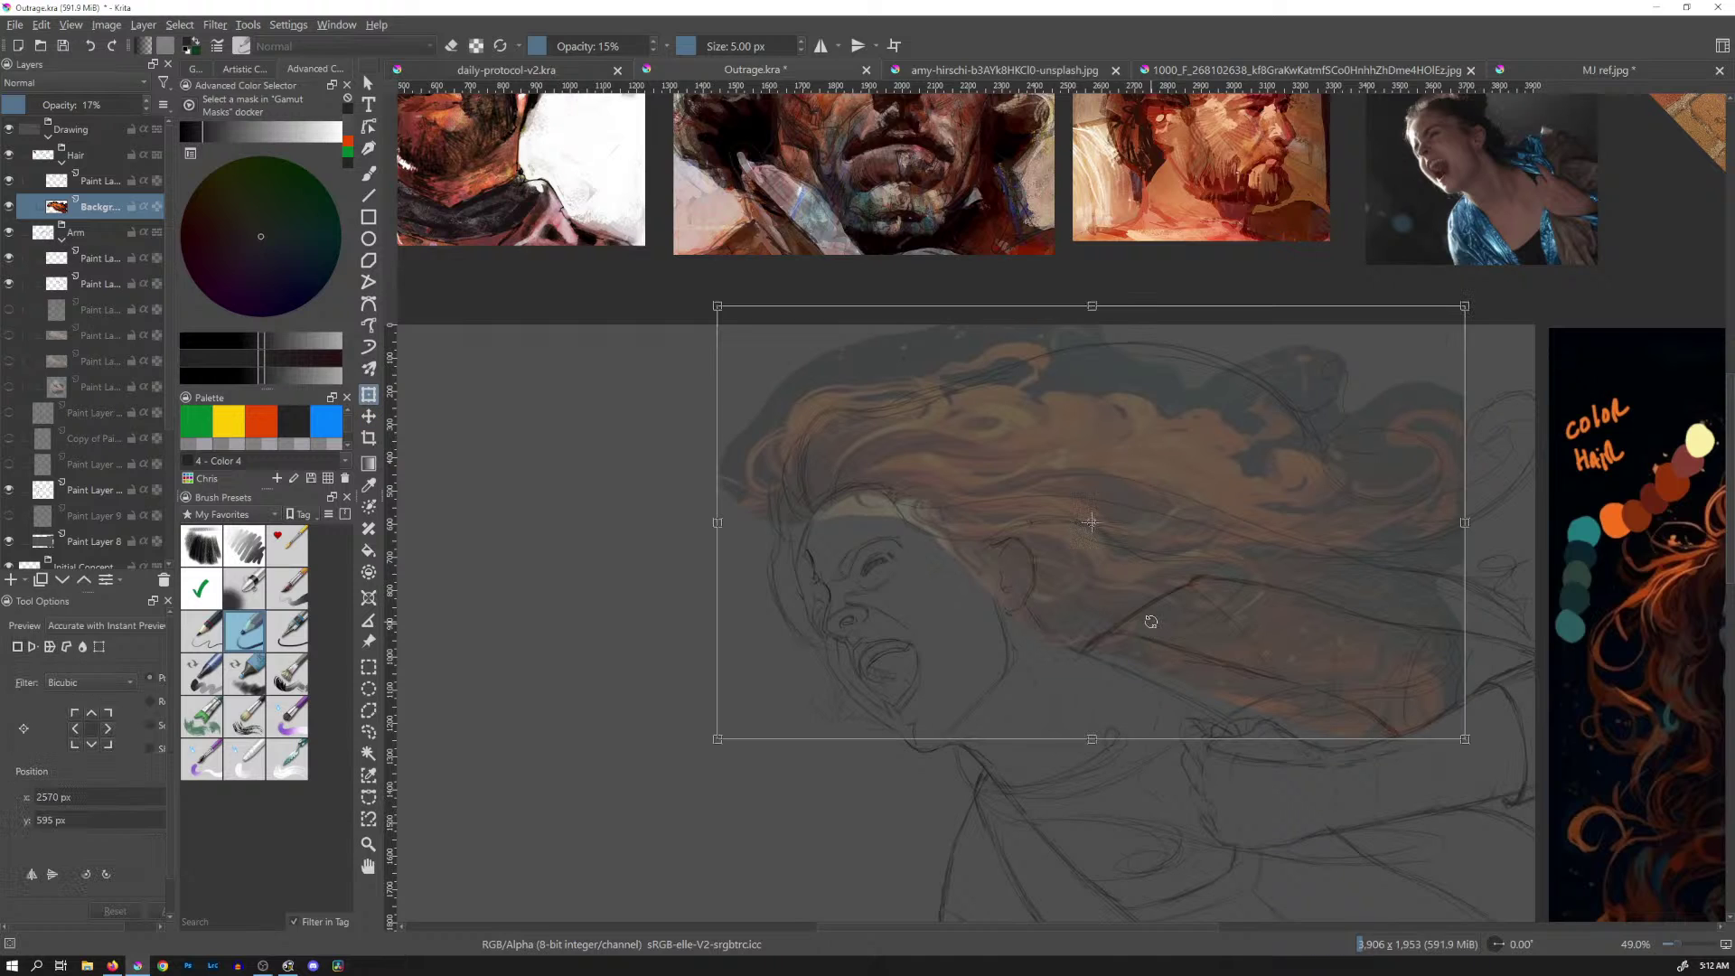
pyautogui.moveTo(1092, 738); pyautogui.dragTo(1093, 702)
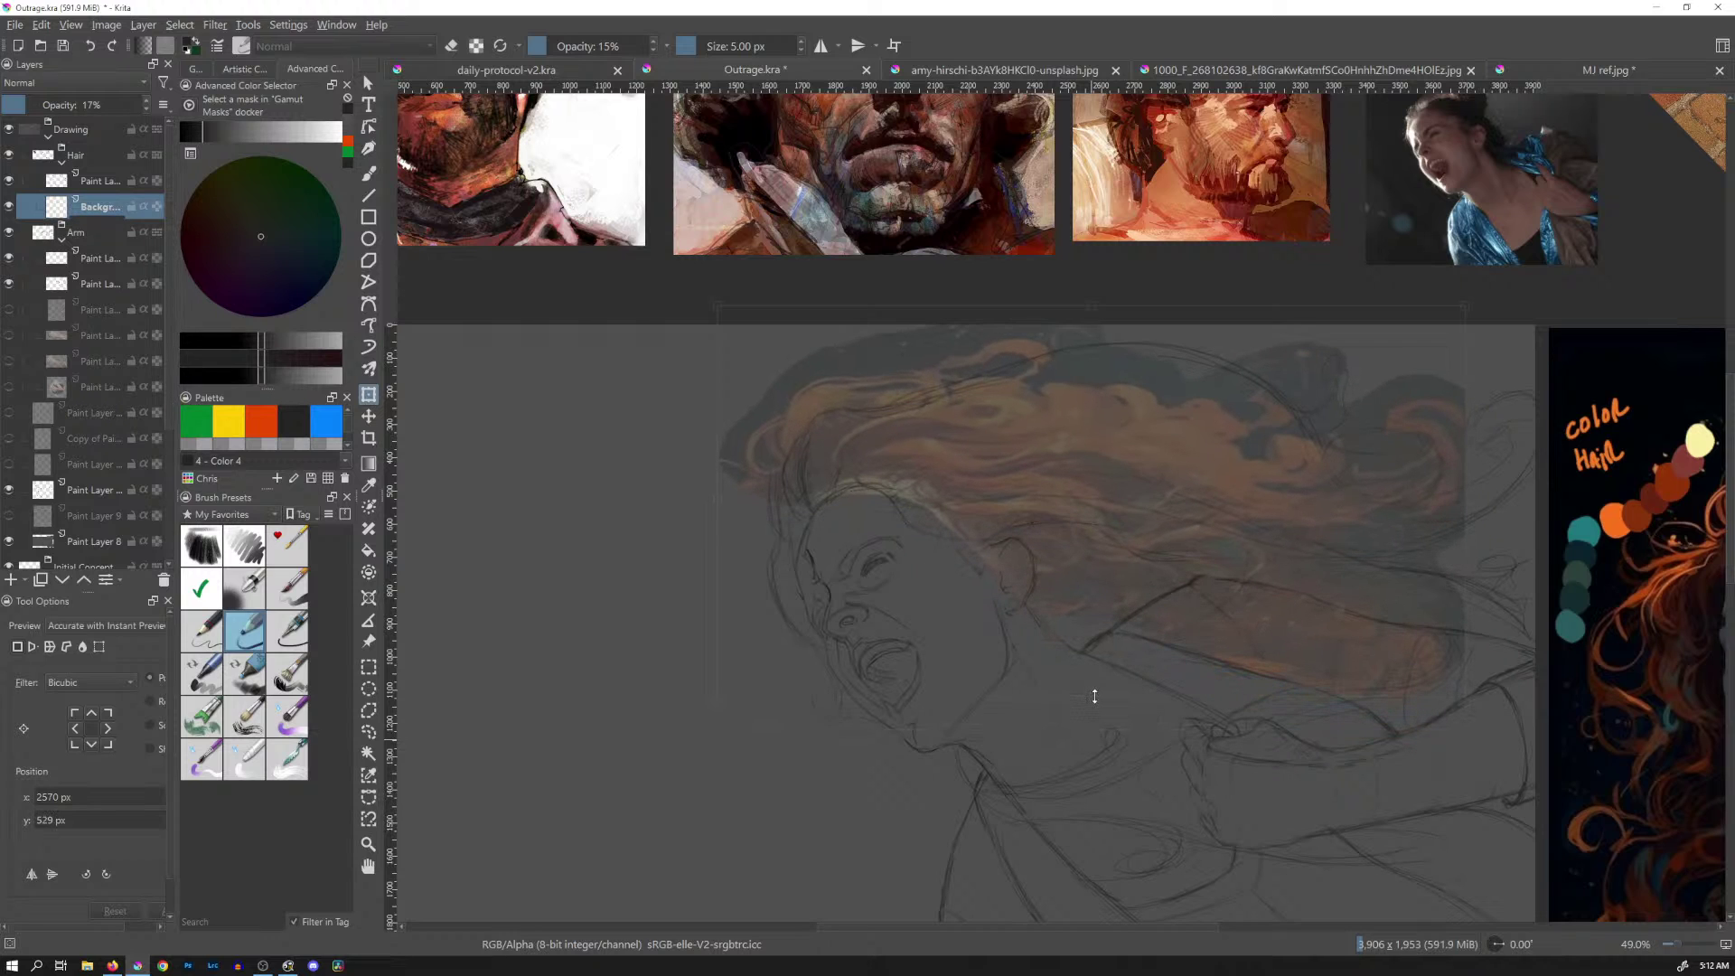
pyautogui.moveTo(1115, 452); pyautogui.dragTo(1125, 461)
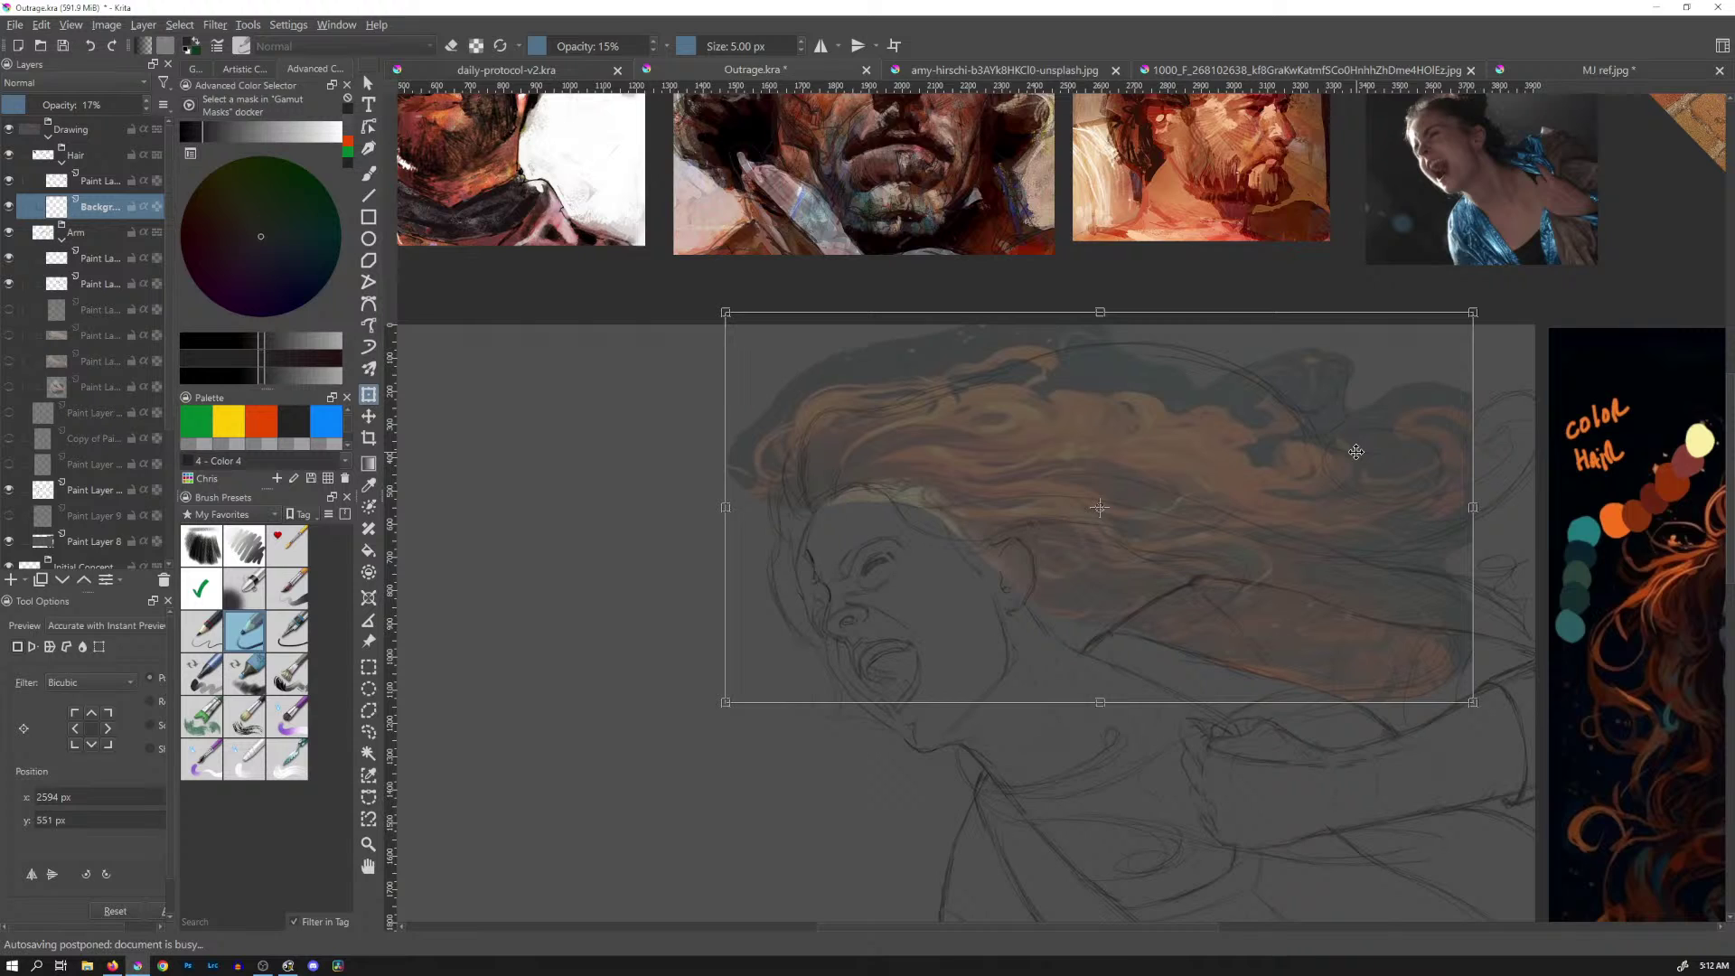
pyautogui.press('Return')
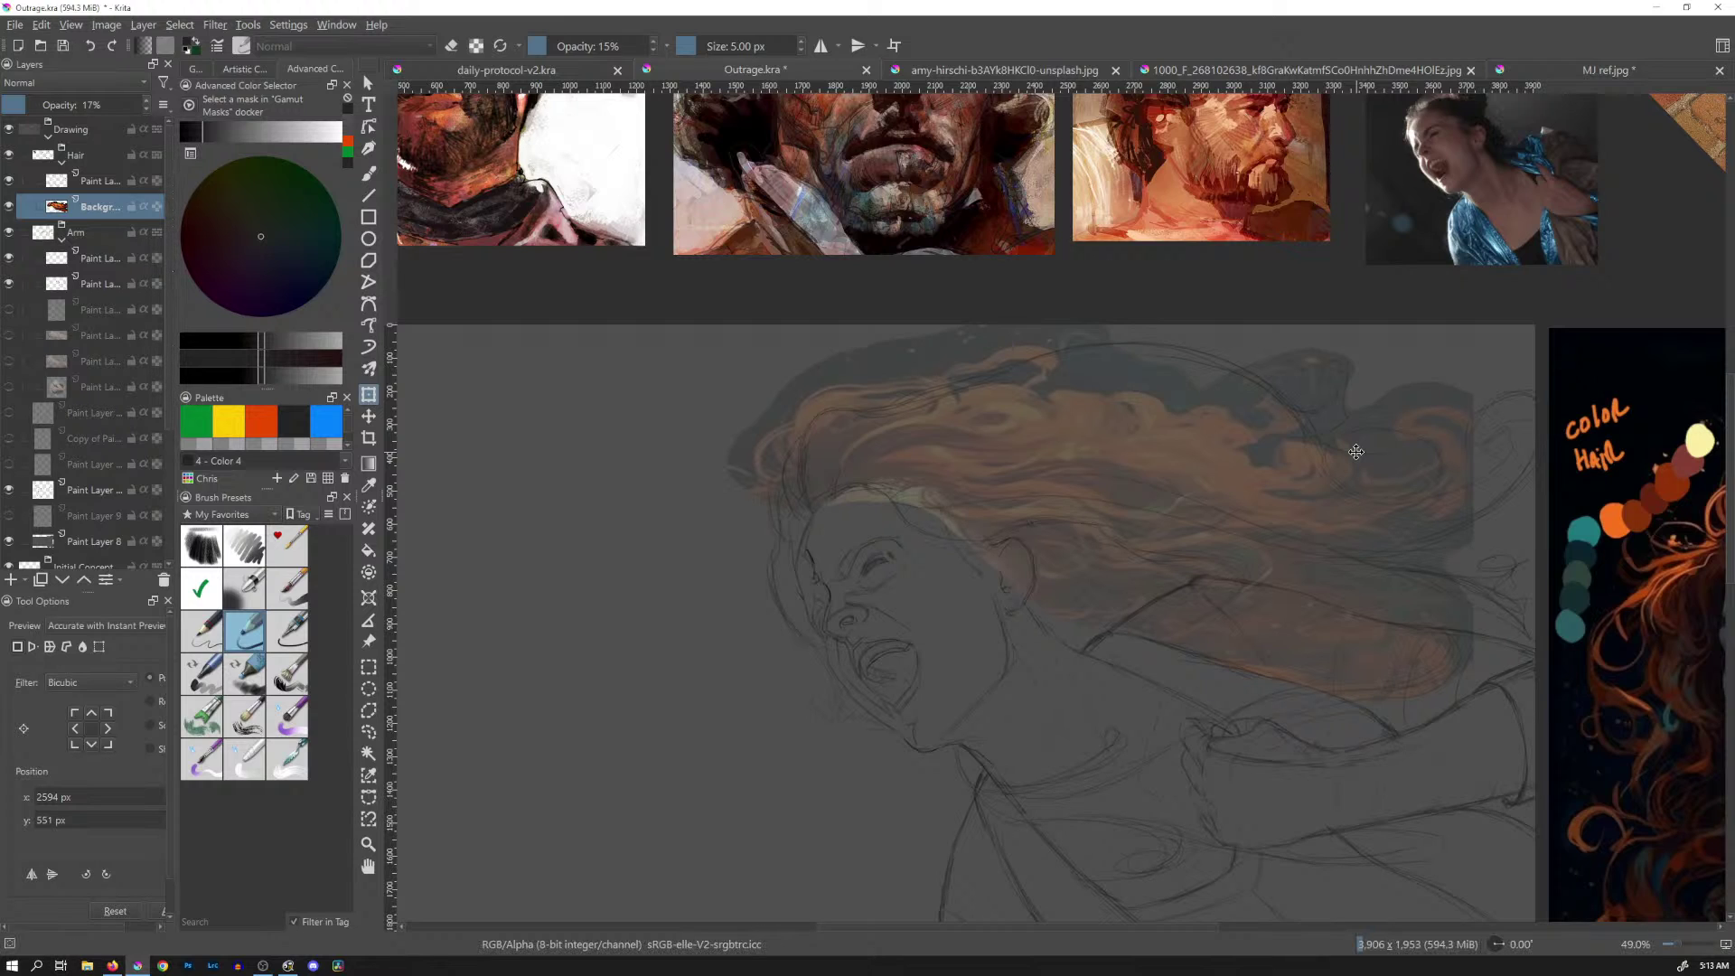
# Erase the old curved end line of the sleeve near the canvas's right edge on the main sketch layer
pyautogui.click(92, 497)
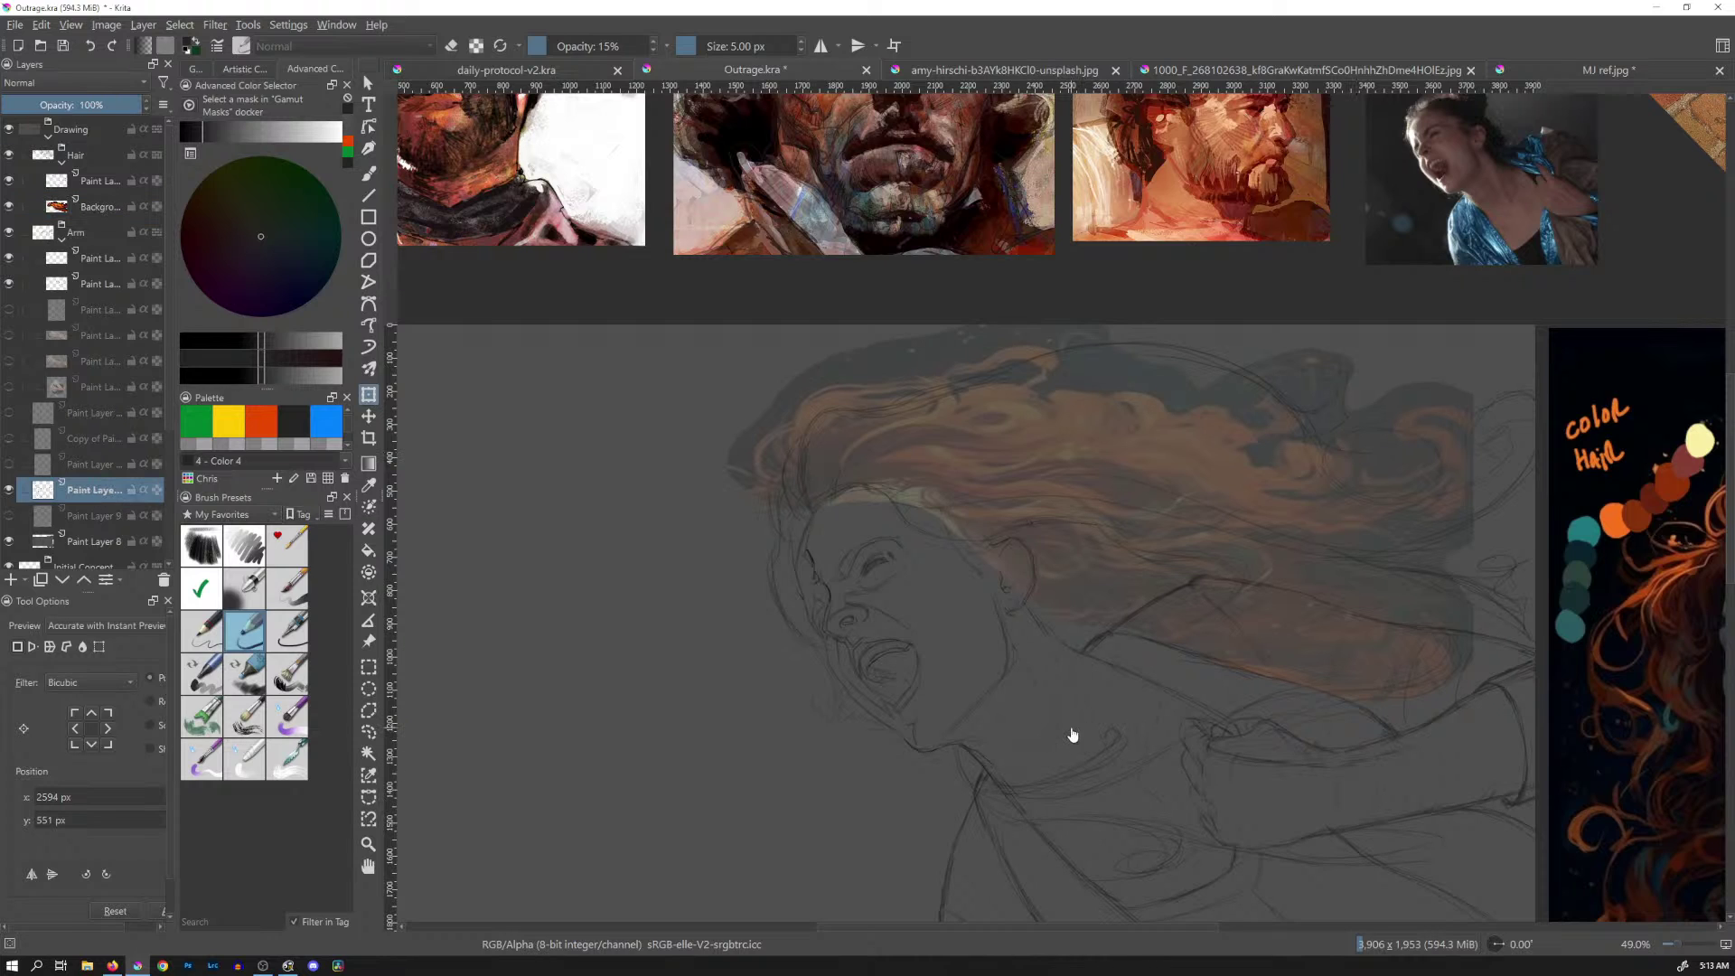
pyautogui.moveTo(1320, 728); pyautogui.dragTo(1078, 495)
pyautogui.press('b')
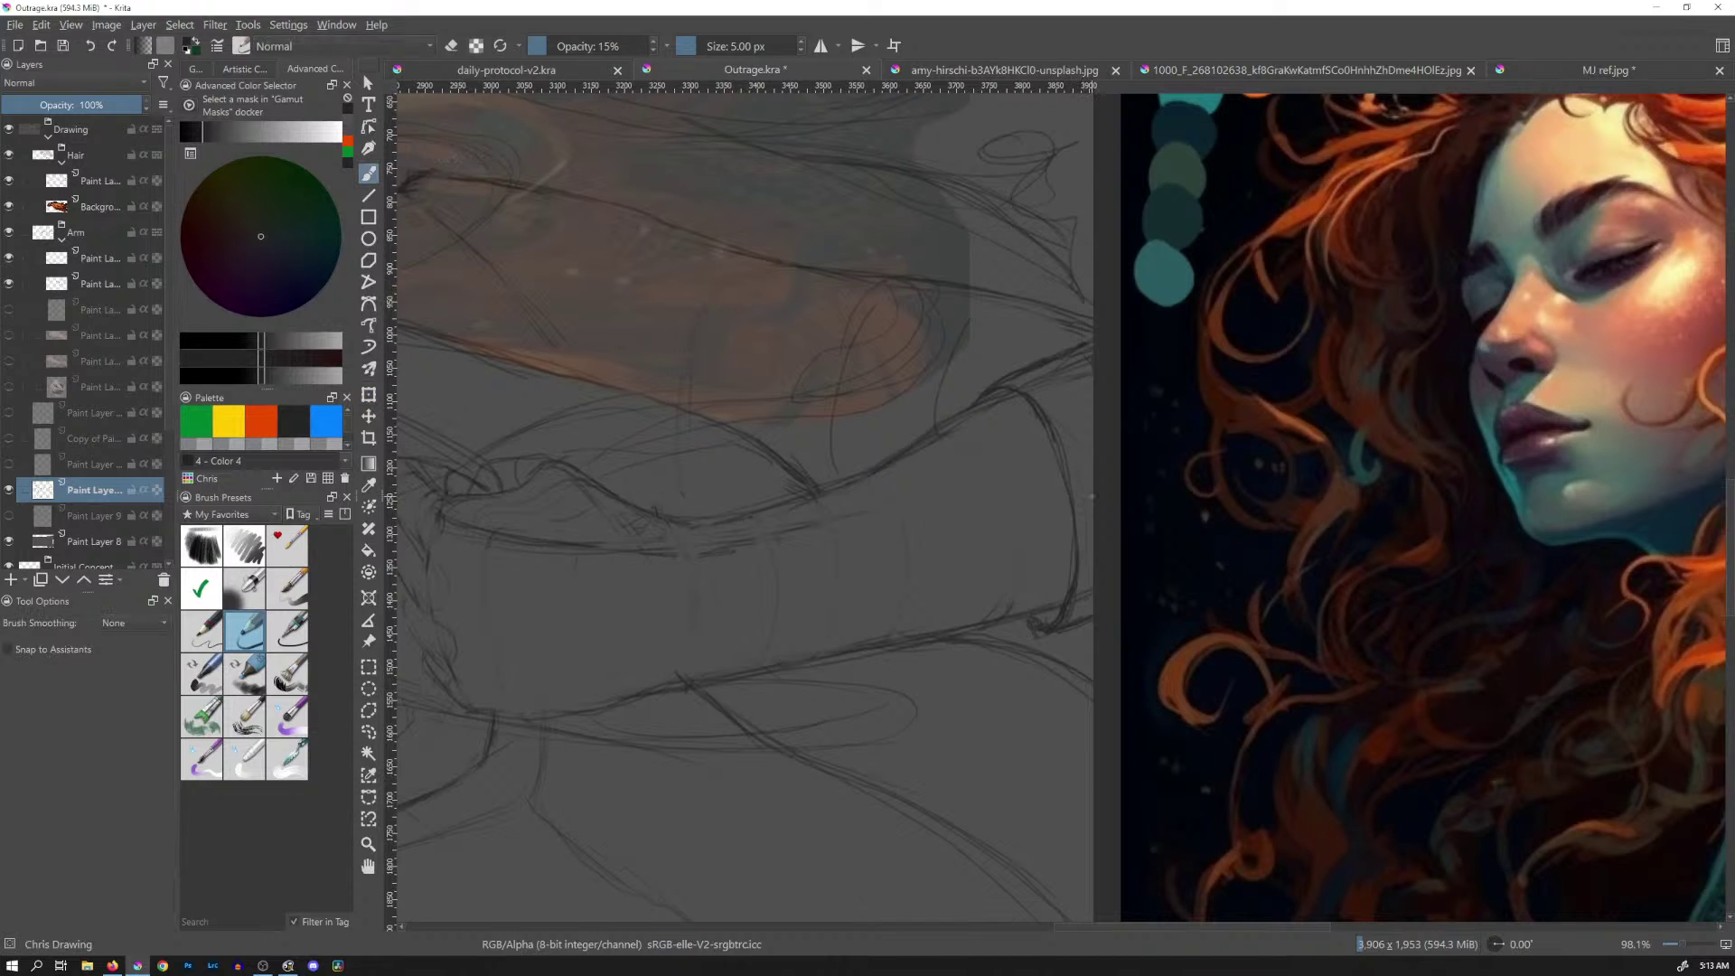
pyautogui.moveTo(1039, 506)
pyautogui.mouseDown()
pyautogui.moveTo(1063, 506)
pyautogui.moveTo(1051, 430)
pyautogui.moveTo(1022, 396)
pyautogui.moveTo(1066, 481)
pyautogui.moveTo(1066, 615)
pyautogui.mouseUp()
pyautogui.press('e')
pyautogui.moveTo(1072, 486)
pyautogui.mouseDown()
pyautogui.moveTo(1054, 420)
pyautogui.moveTo(1014, 396)
pyautogui.moveTo(986, 407)
pyautogui.moveTo(1005, 394)
pyautogui.moveTo(969, 416)
pyautogui.mouseUp()
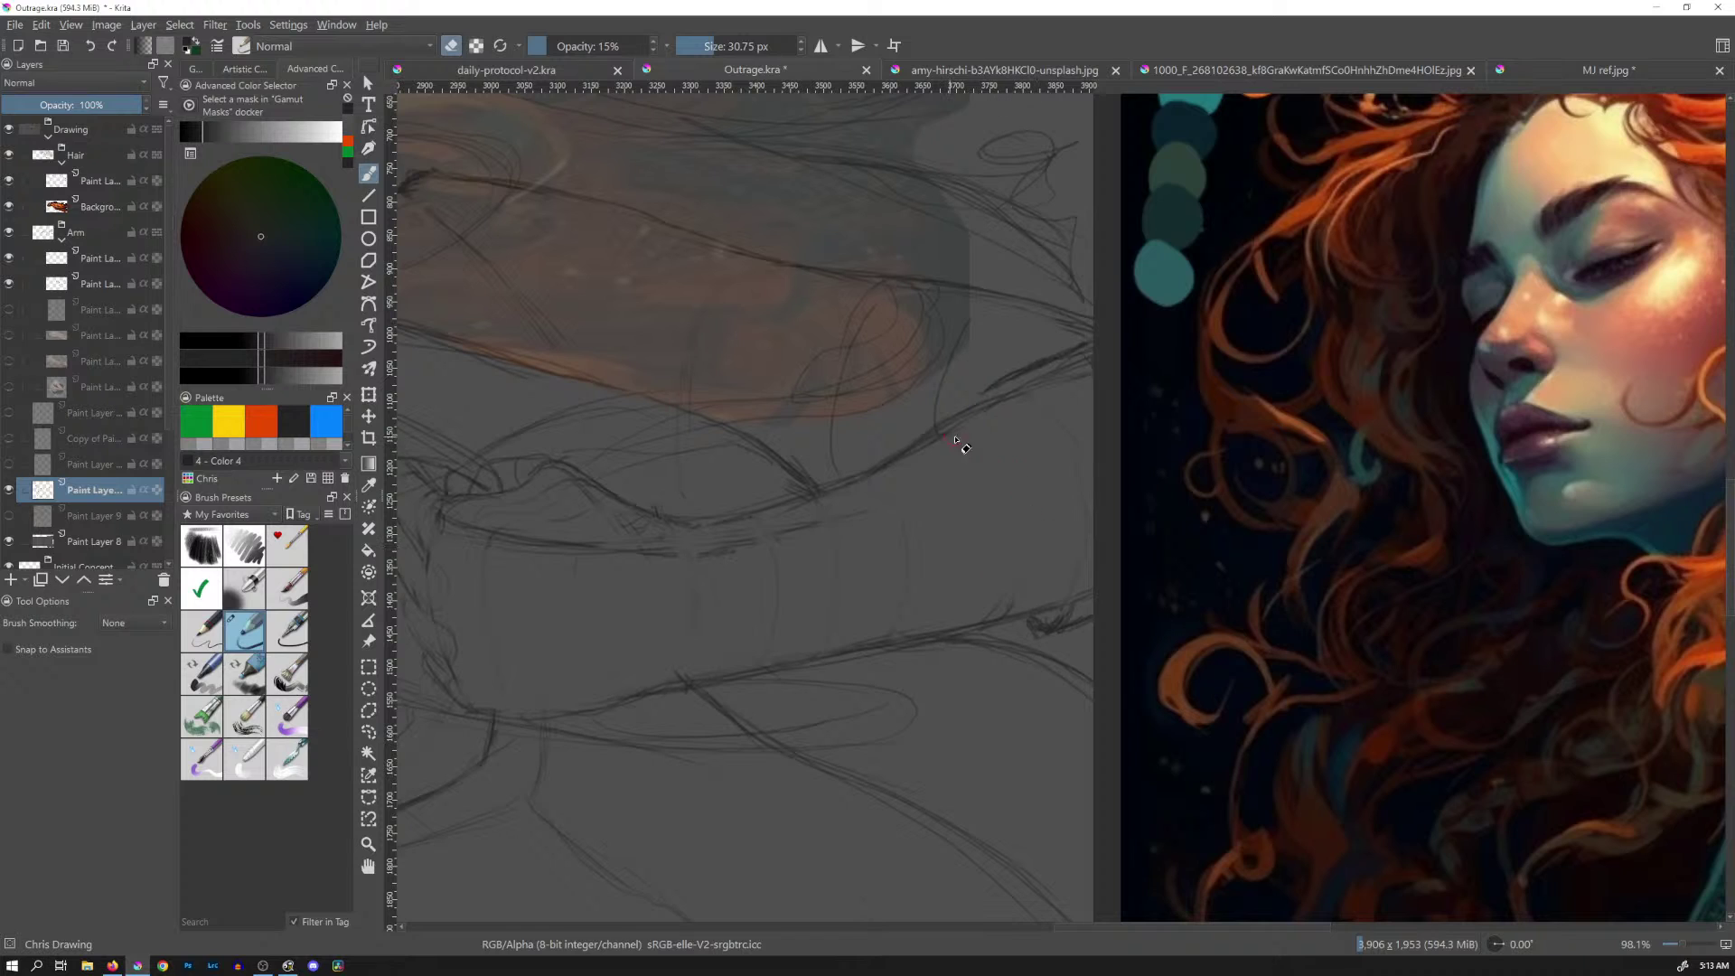
# Redraw the sleeve's end as a clean curve whose upper end sits farther in from the canvas edge, erasing stray lines around it
pyautogui.press('e')
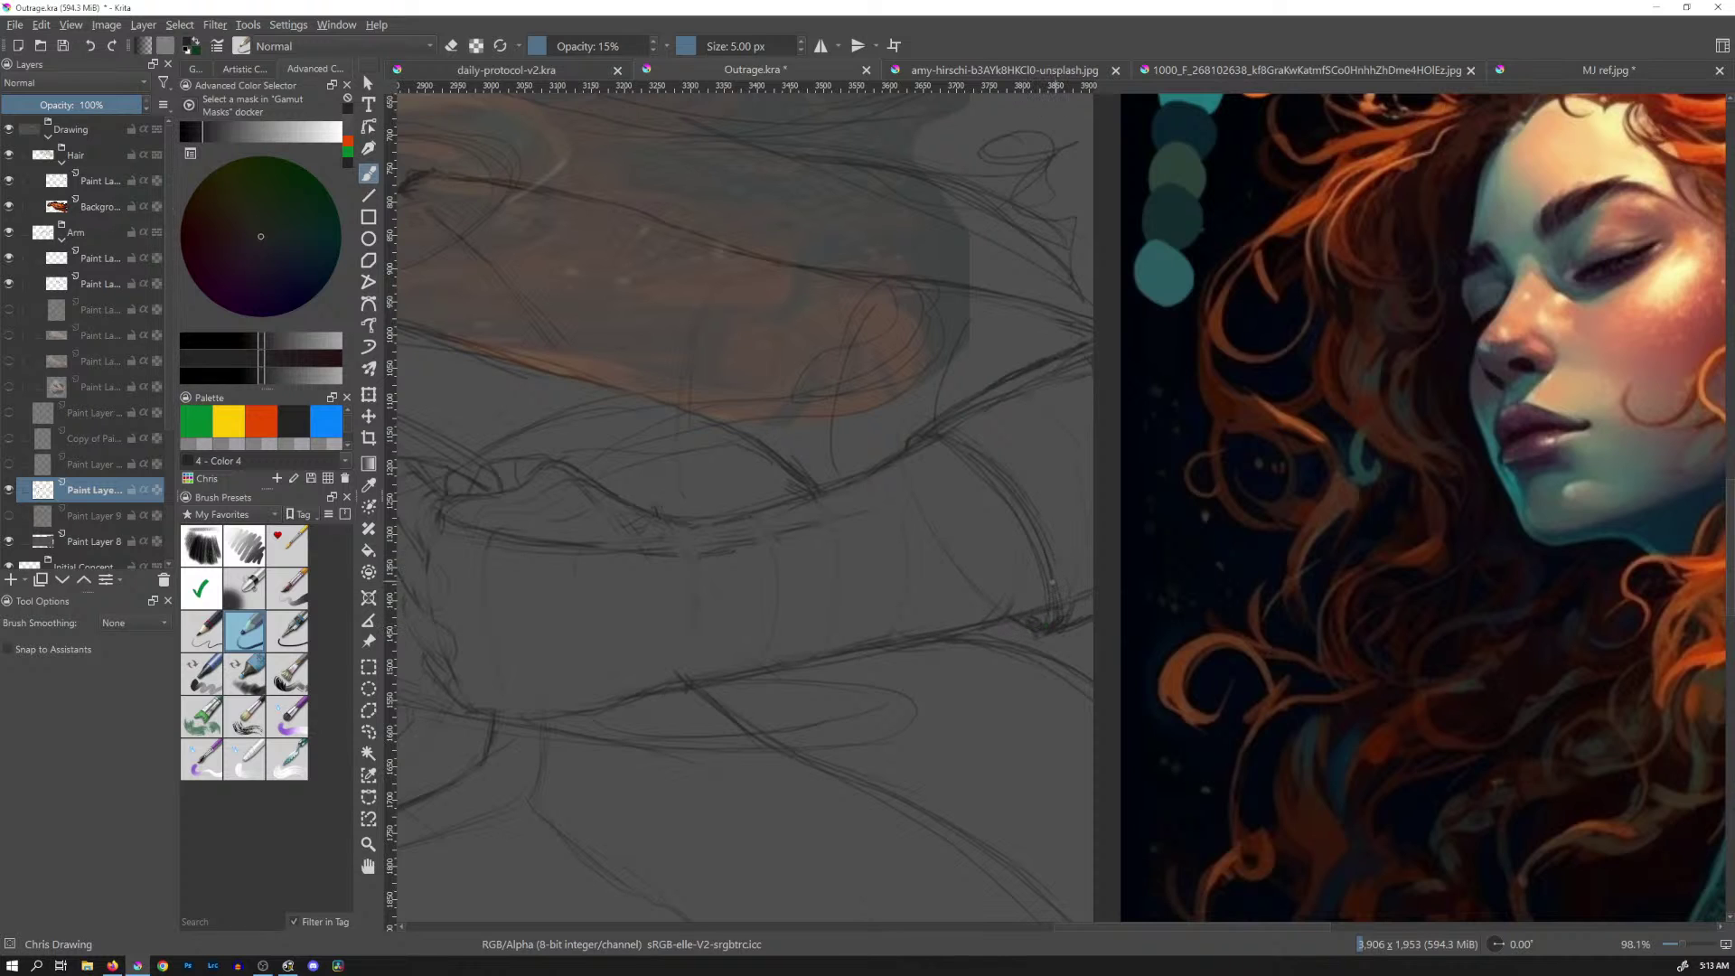
pyautogui.press('e')
pyautogui.moveTo(1029, 539)
pyautogui.mouseDown()
pyautogui.moveTo(931, 446)
pyautogui.moveTo(993, 480)
pyautogui.moveTo(1049, 602)
pyautogui.moveTo(996, 486)
pyautogui.moveTo(1048, 600)
pyautogui.moveTo(989, 491)
pyautogui.moveTo(942, 452)
pyautogui.moveTo(977, 405)
pyautogui.mouseUp()
pyautogui.press('e')
pyautogui.press('e')
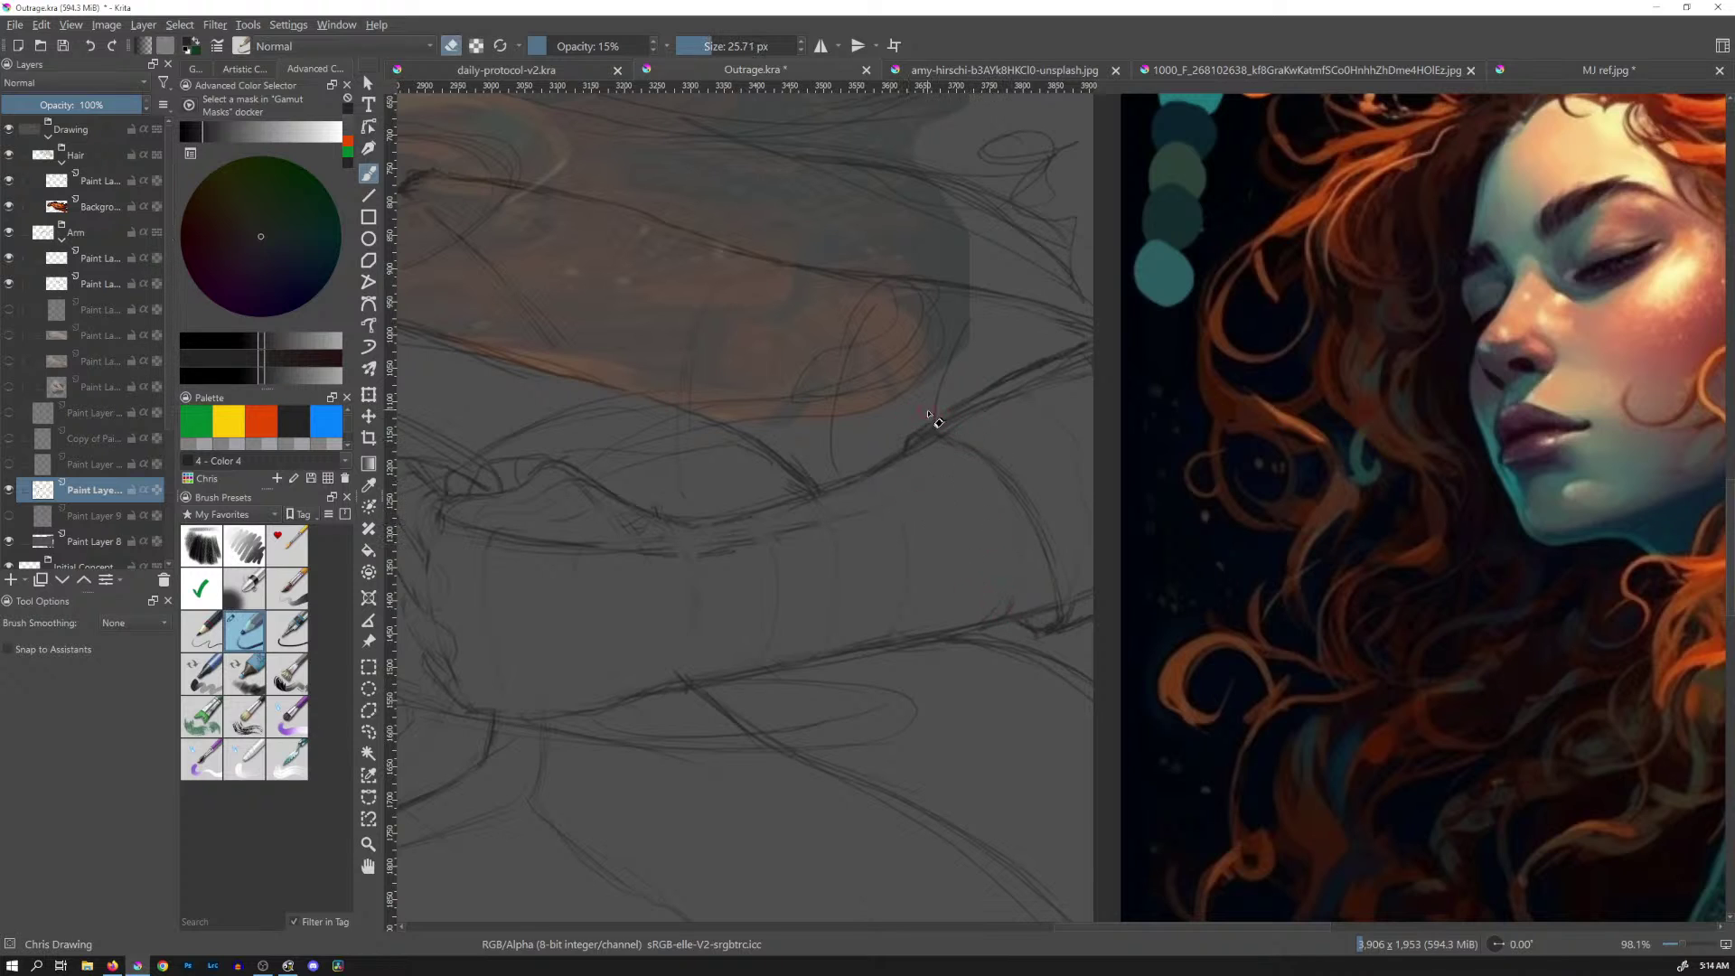
pyautogui.press('e')
pyautogui.press('e')
pyautogui.moveTo(963, 455); pyautogui.dragTo(994, 476)
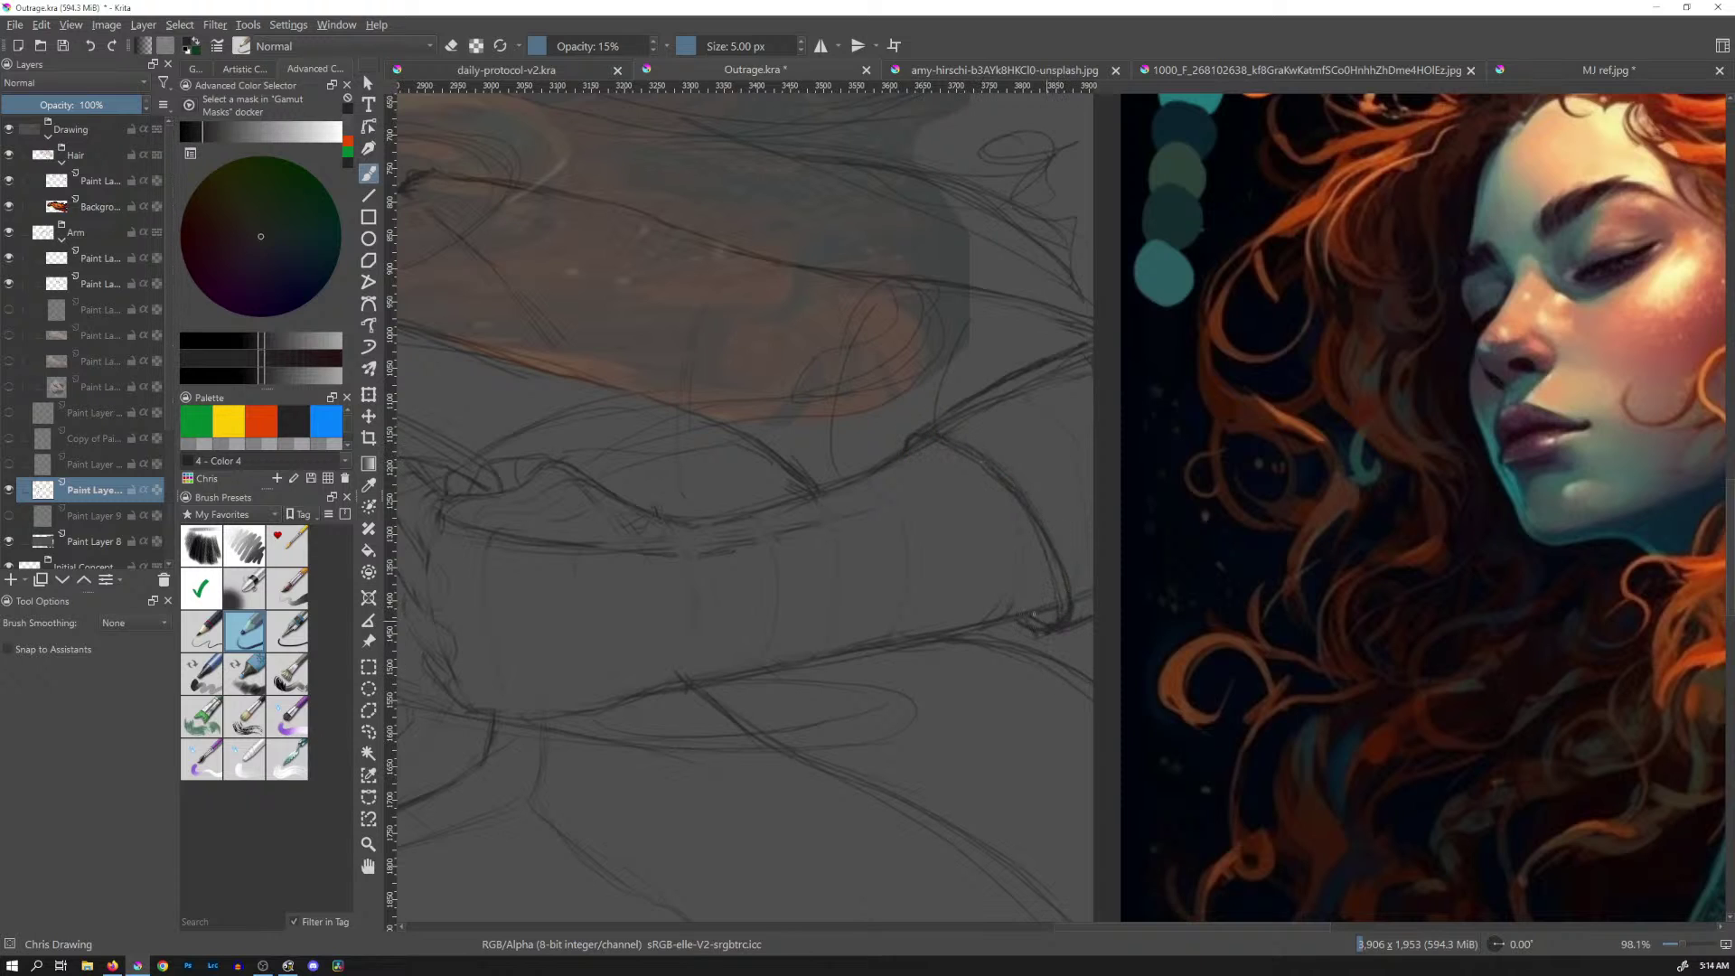
# Clean up and redraw the upper arm contour between the sleeve's end and the canvas edge, and save the drawing
pyautogui.press('e')
pyautogui.moveTo(1148, 459); pyautogui.dragTo(1092, 442)
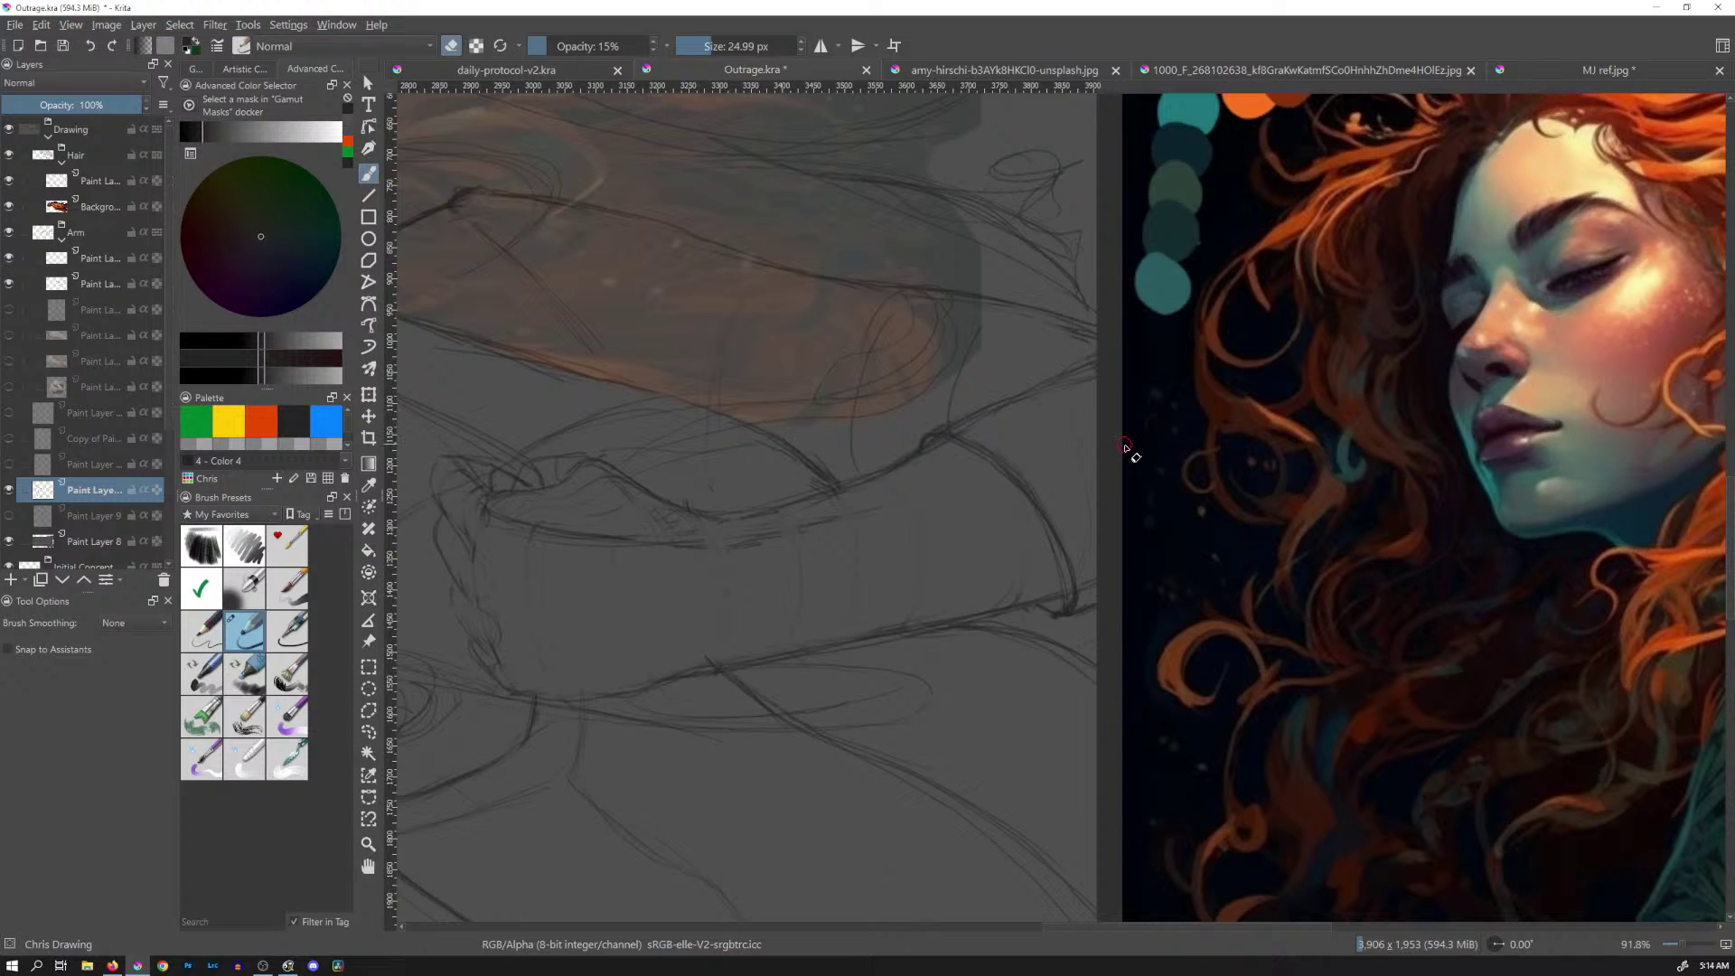
pyautogui.press('e')
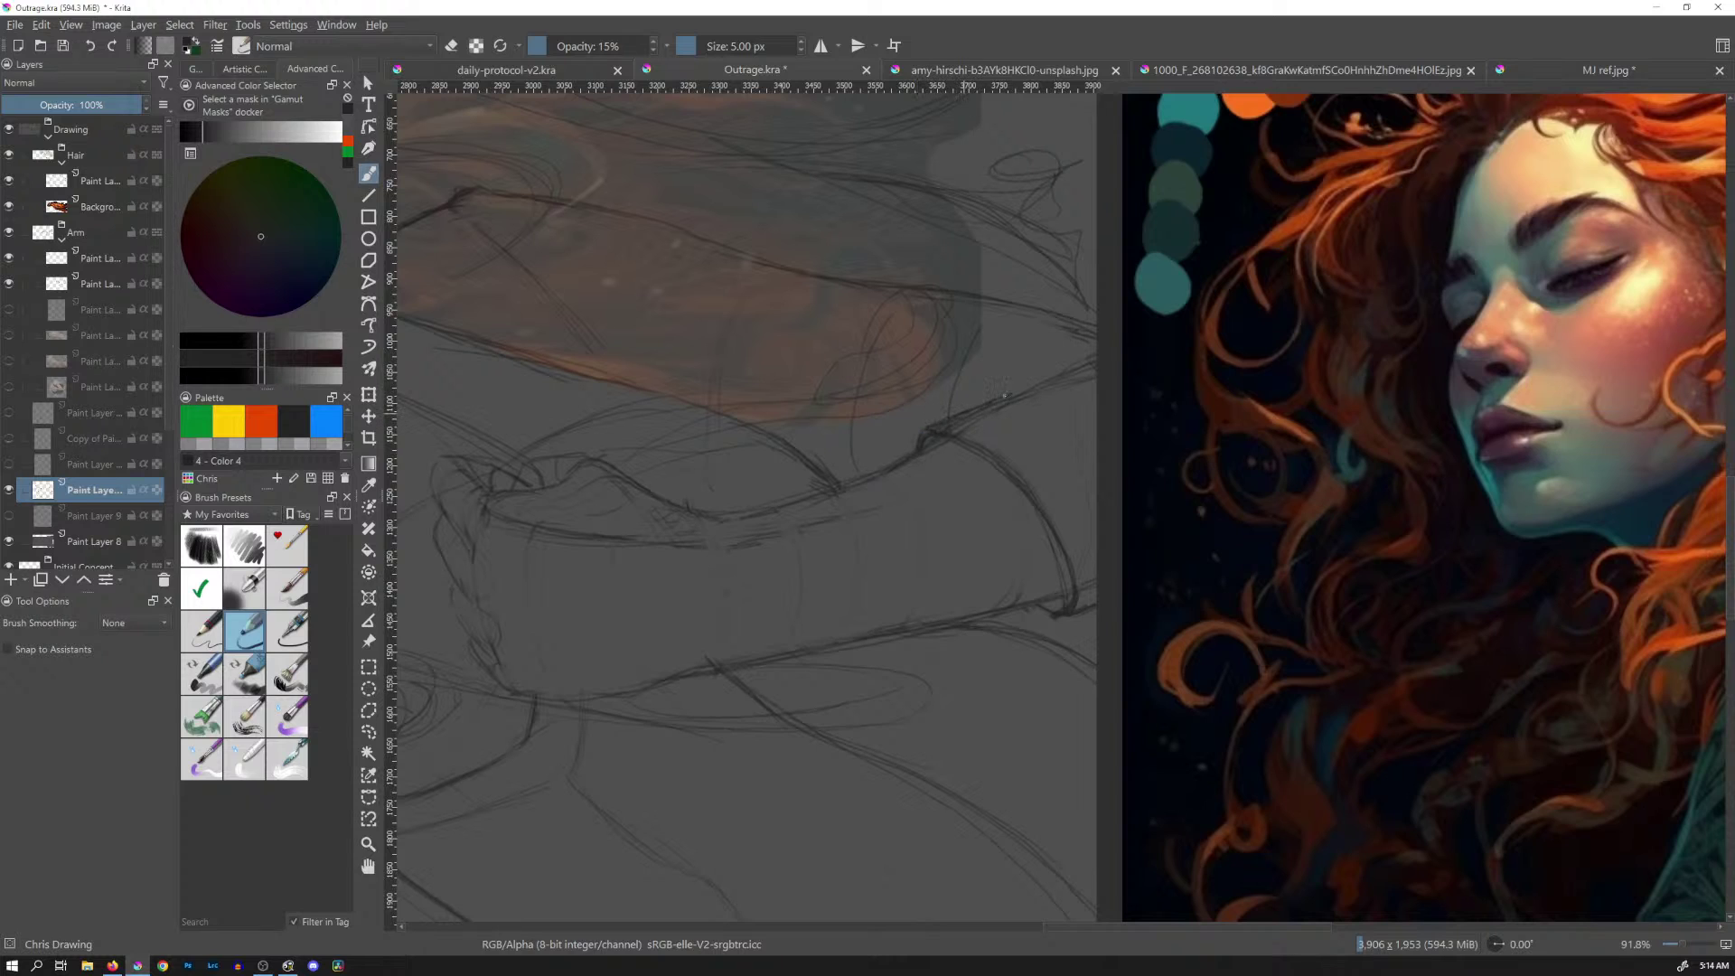
pyautogui.moveTo(1050, 379); pyautogui.dragTo(1084, 359)
pyautogui.scroll(-7, 1111, 445)
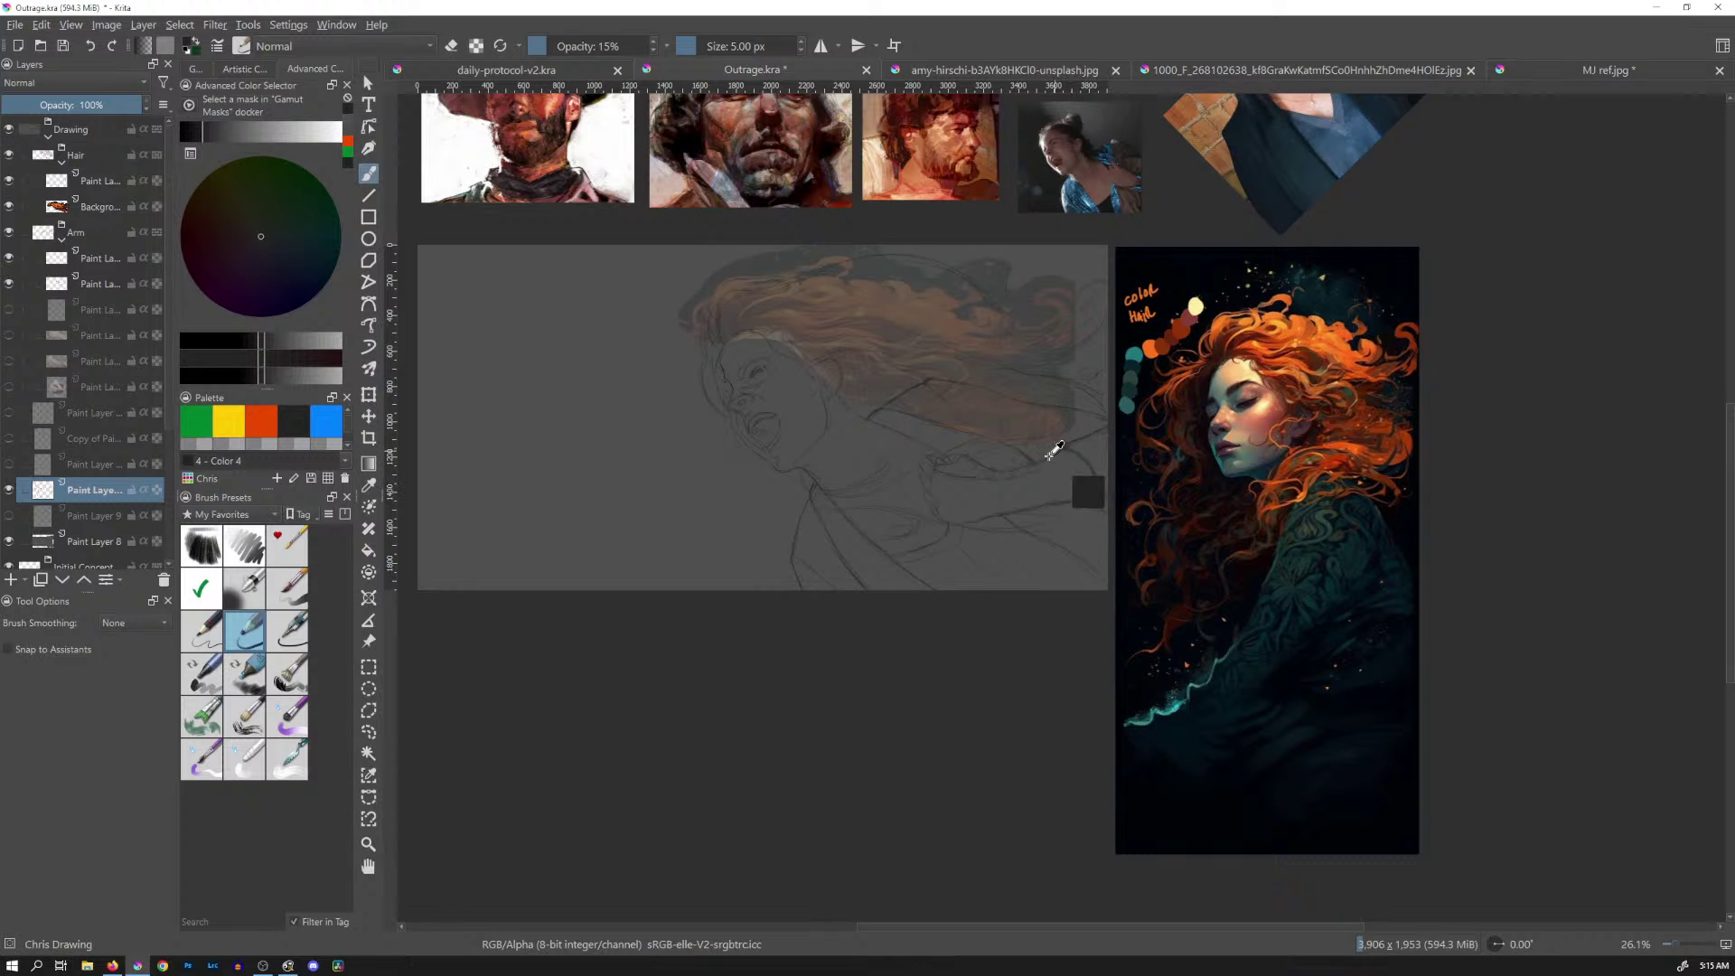
pyautogui.moveTo(1046, 493)
pyautogui.mouseDown()
pyautogui.moveTo(1066, 464)
pyautogui.moveTo(1140, 470)
pyautogui.mouseUp()
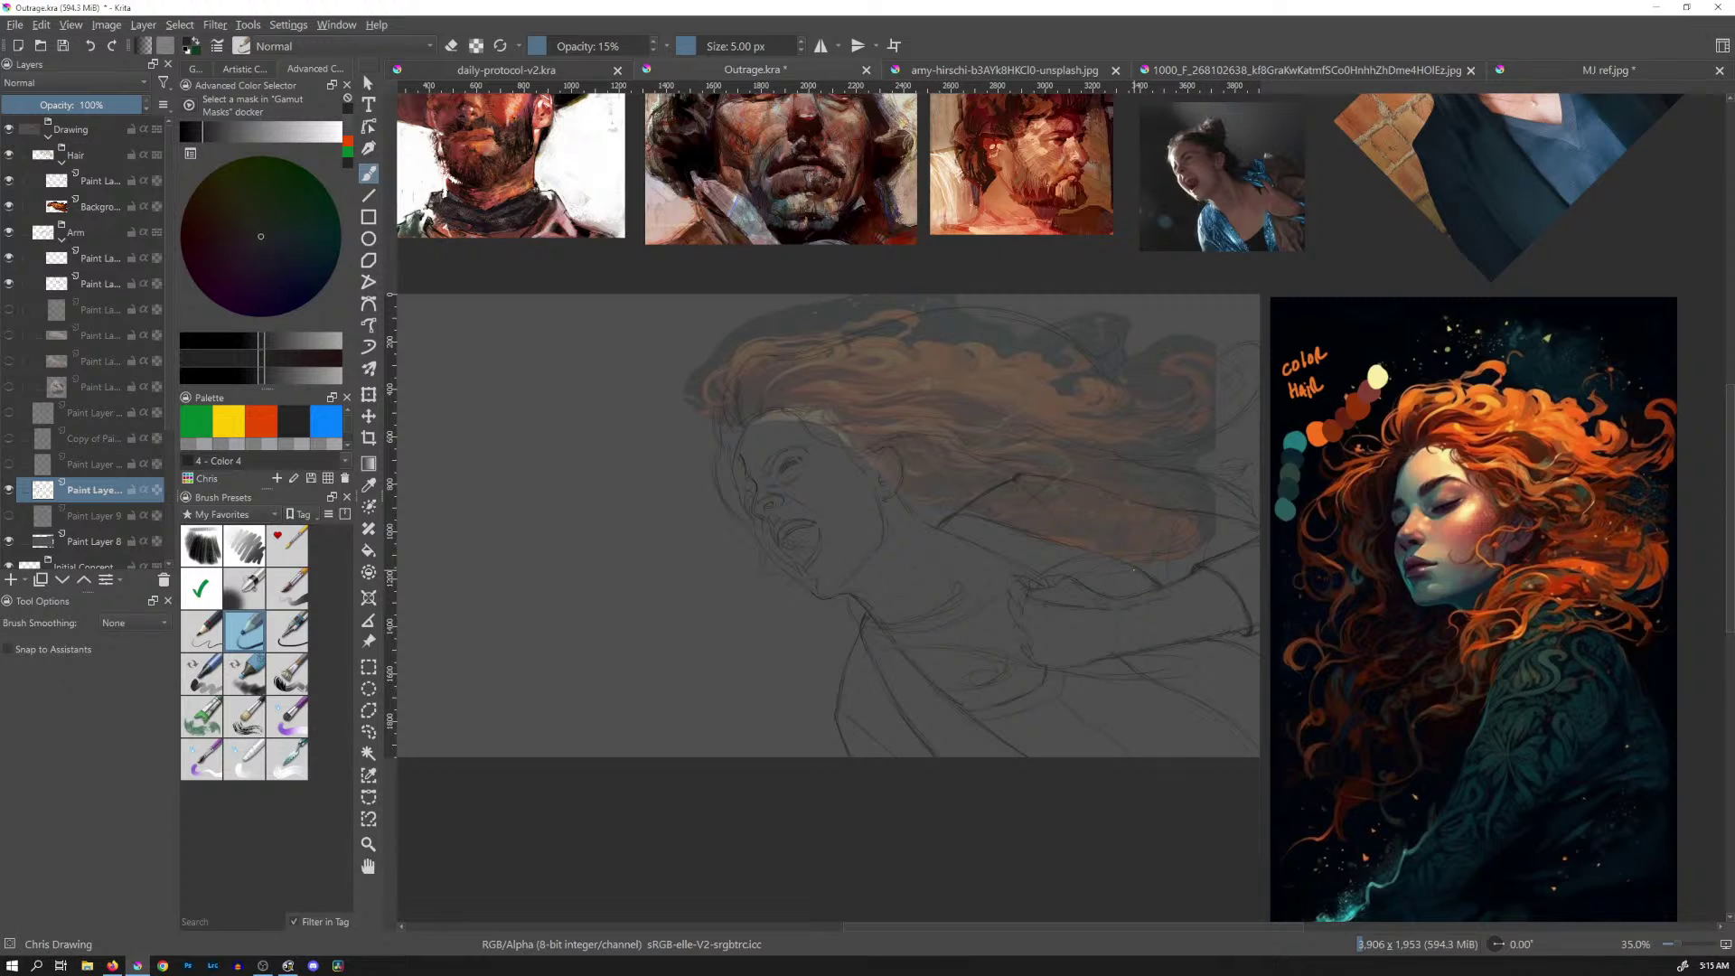
pyautogui.hotkey('ctrl', 's')
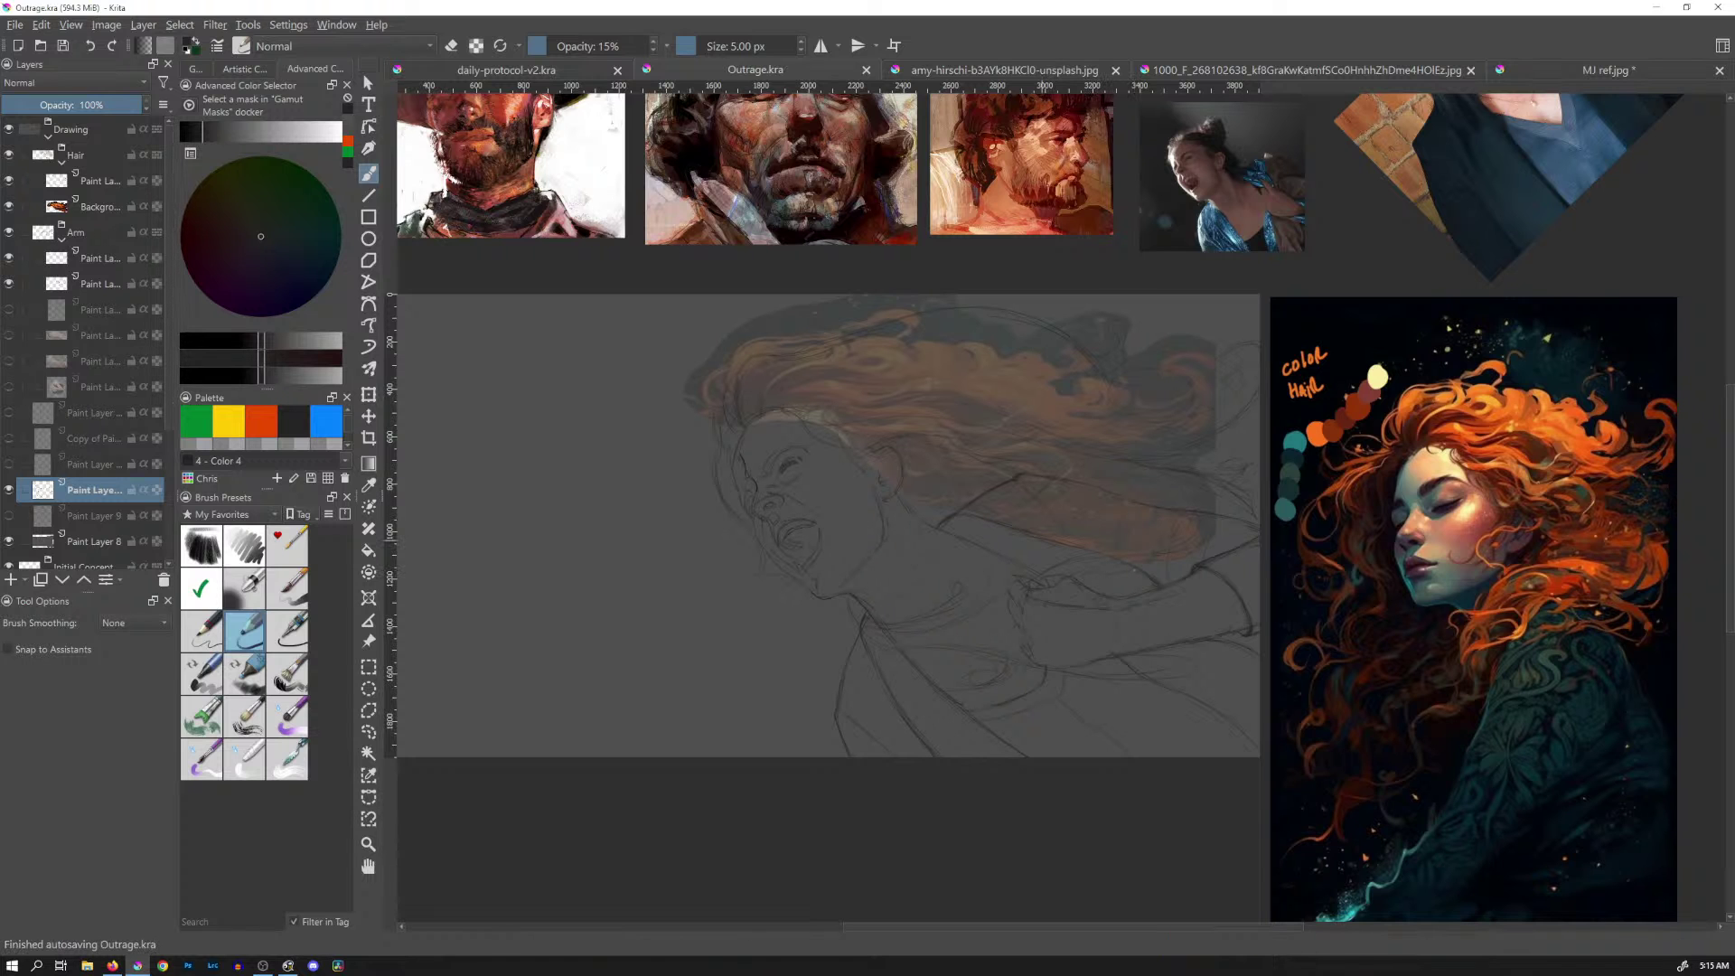
# Set the pasted hair reference layer's opacity to 100% and move it down off the head, clear of the hair sketch
pyautogui.moveTo(1038, 484); pyautogui.dragTo(1344, 546)
pyautogui.moveTo(1054, 476); pyautogui.dragTo(1096, 504)
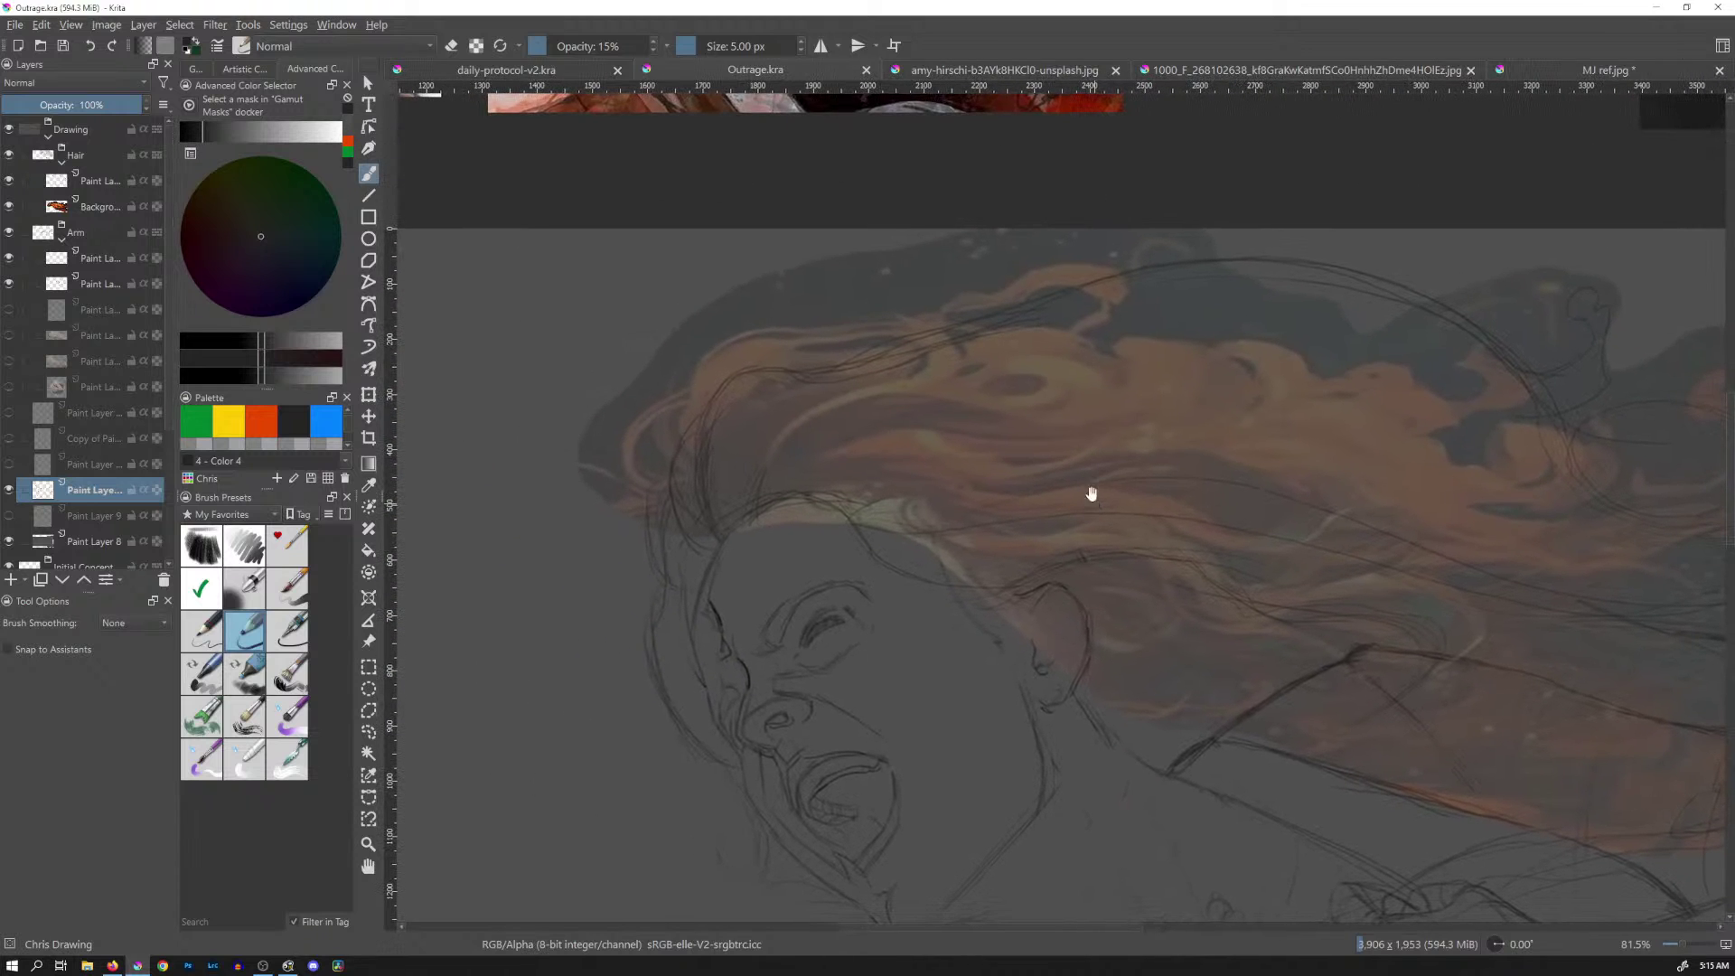
pyautogui.click(135, 181)
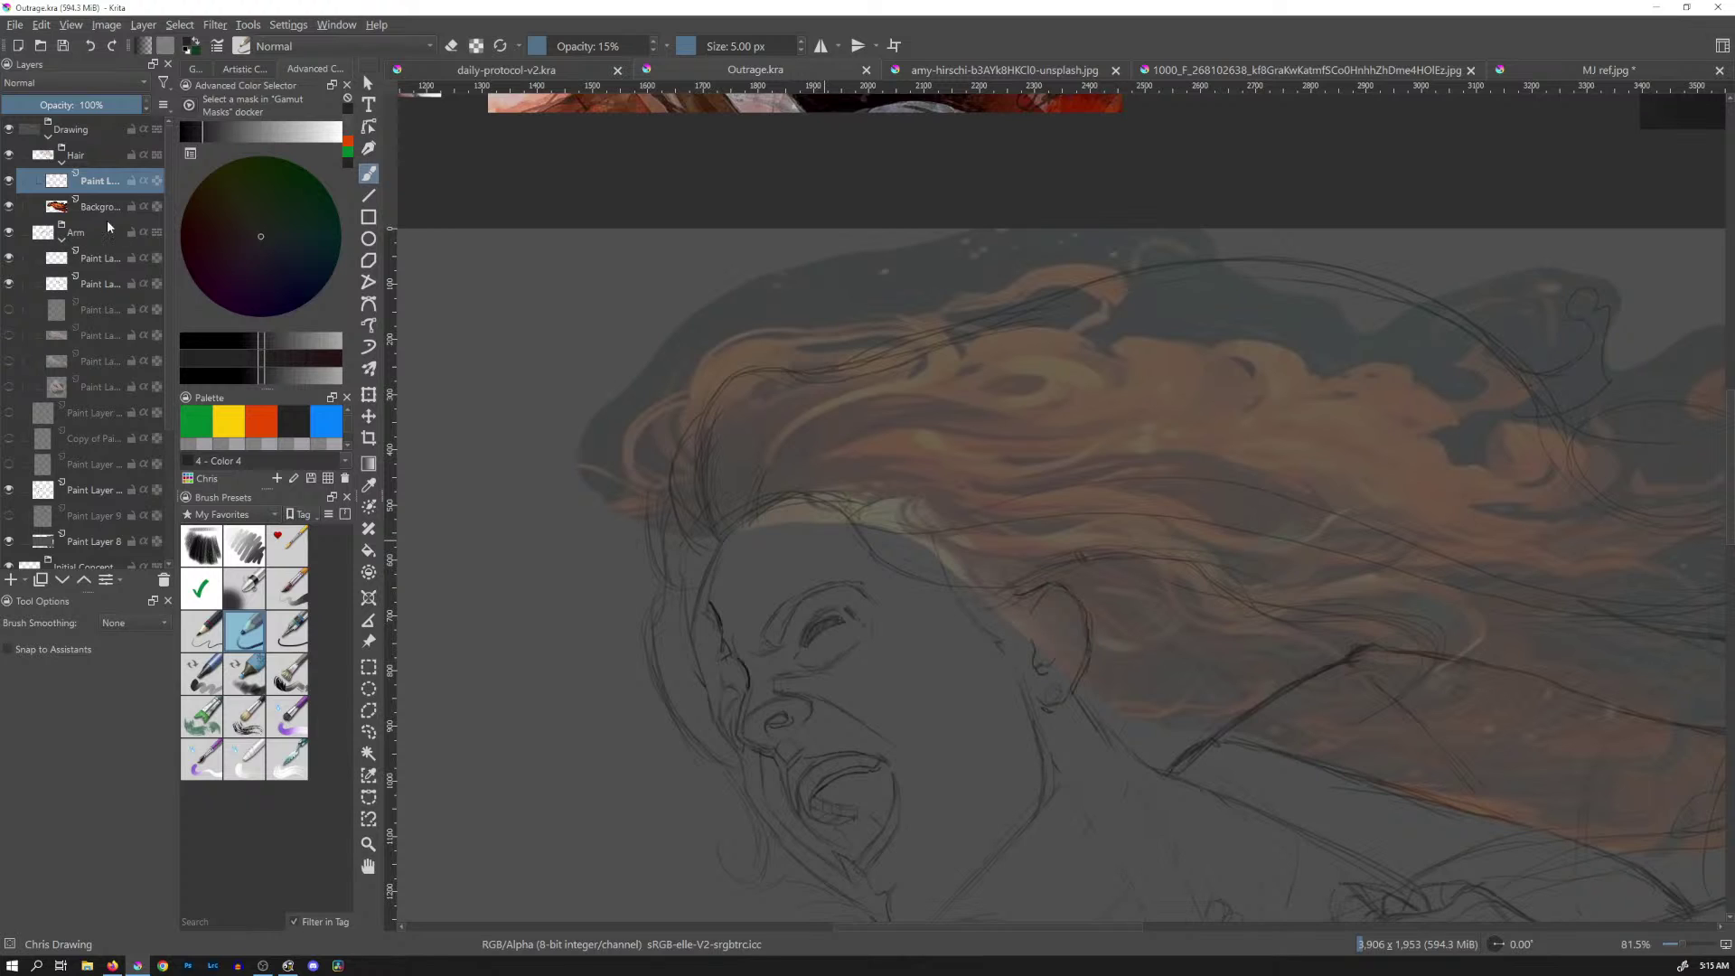
pyautogui.click(100, 206)
pyautogui.click(140, 105)
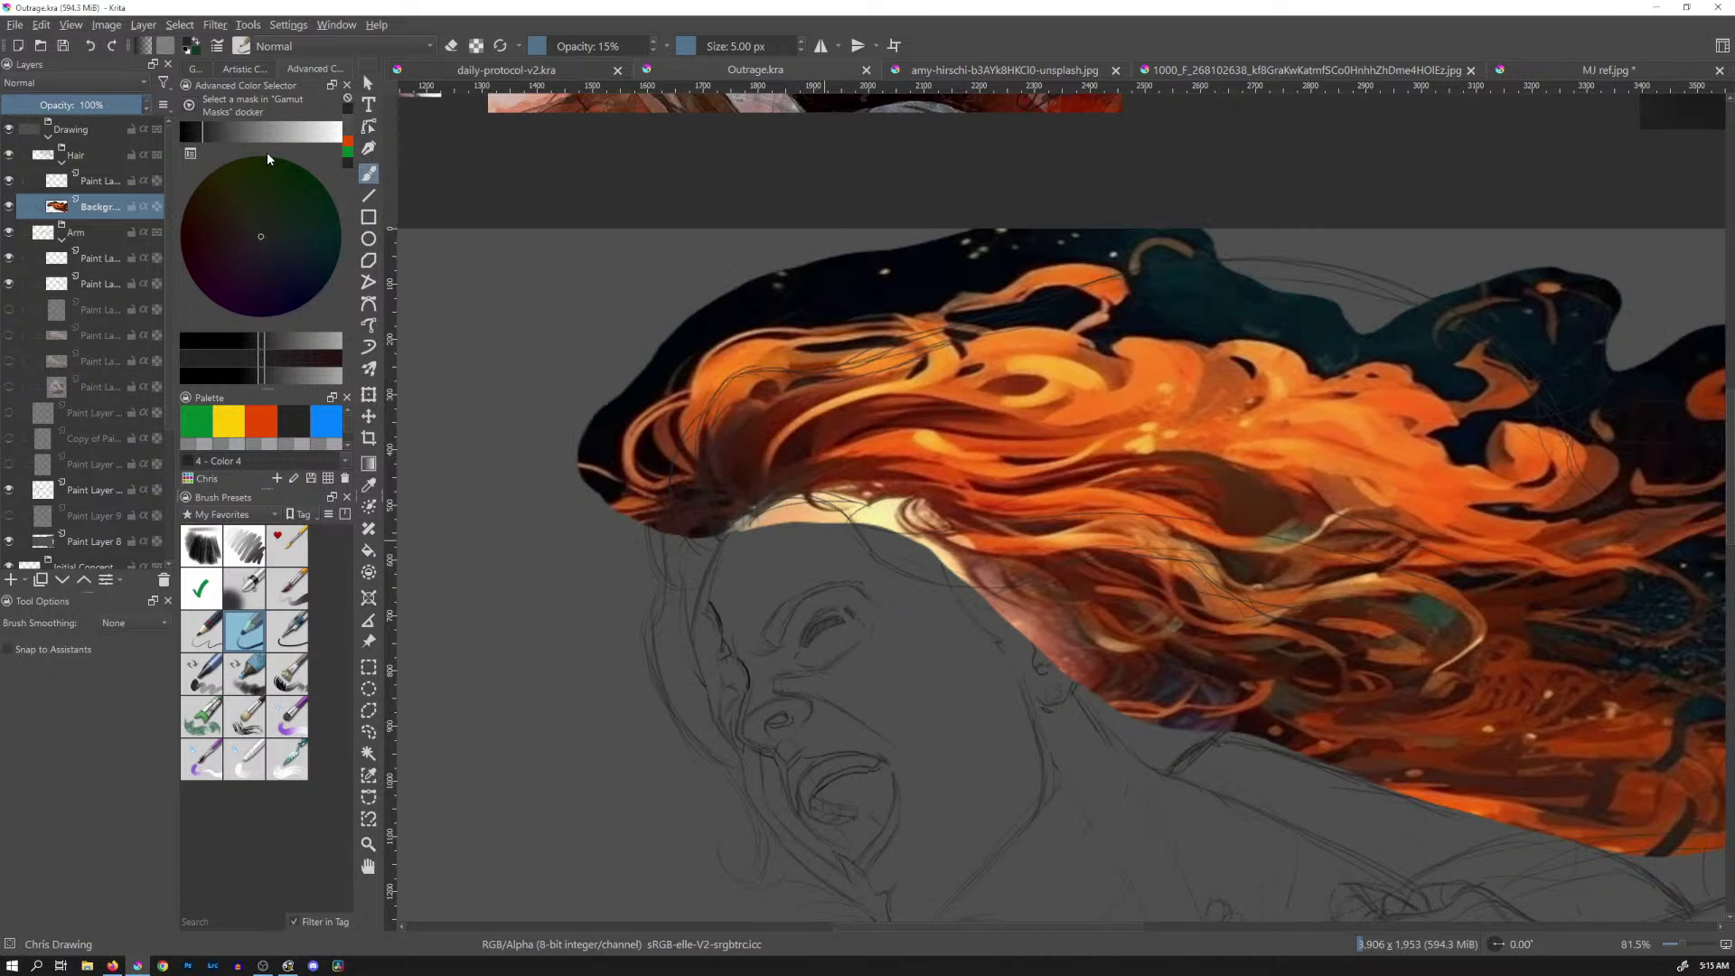
pyautogui.press('t')
pyautogui.moveTo(1238, 443); pyautogui.dragTo(1110, 701)
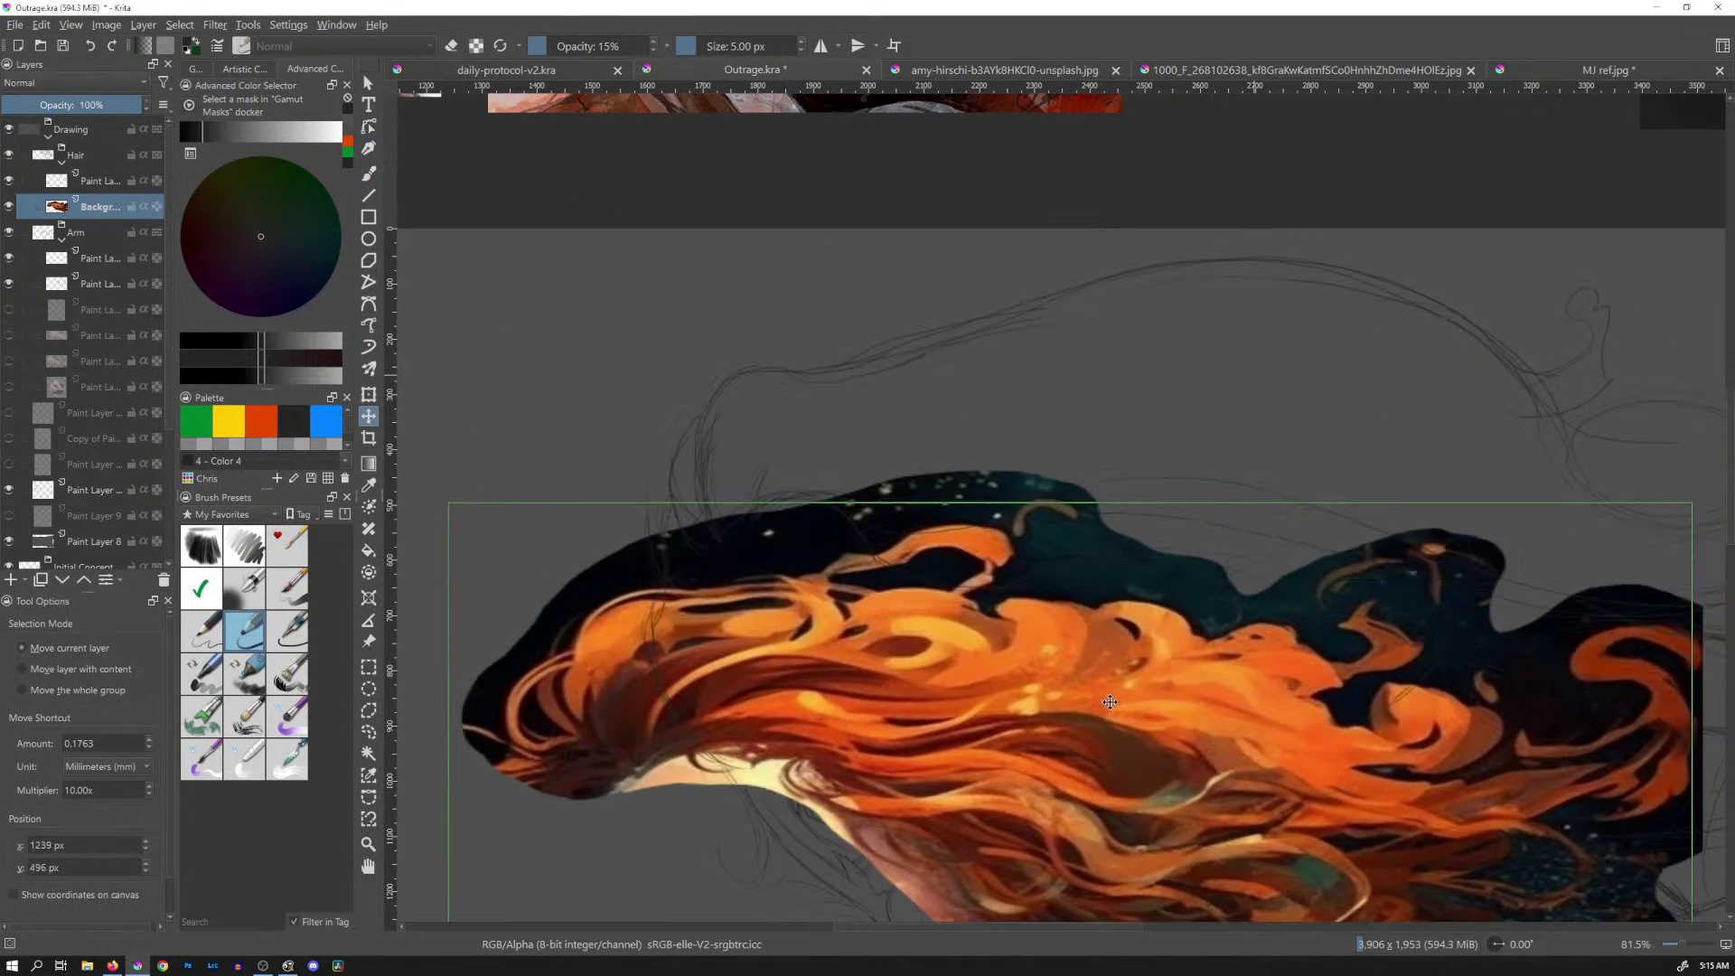
pyautogui.scroll(-2, 1224, 600)
pyautogui.scroll(-1, 1223, 615)
pyautogui.moveTo(1232, 643); pyautogui.dragTo(1162, 484)
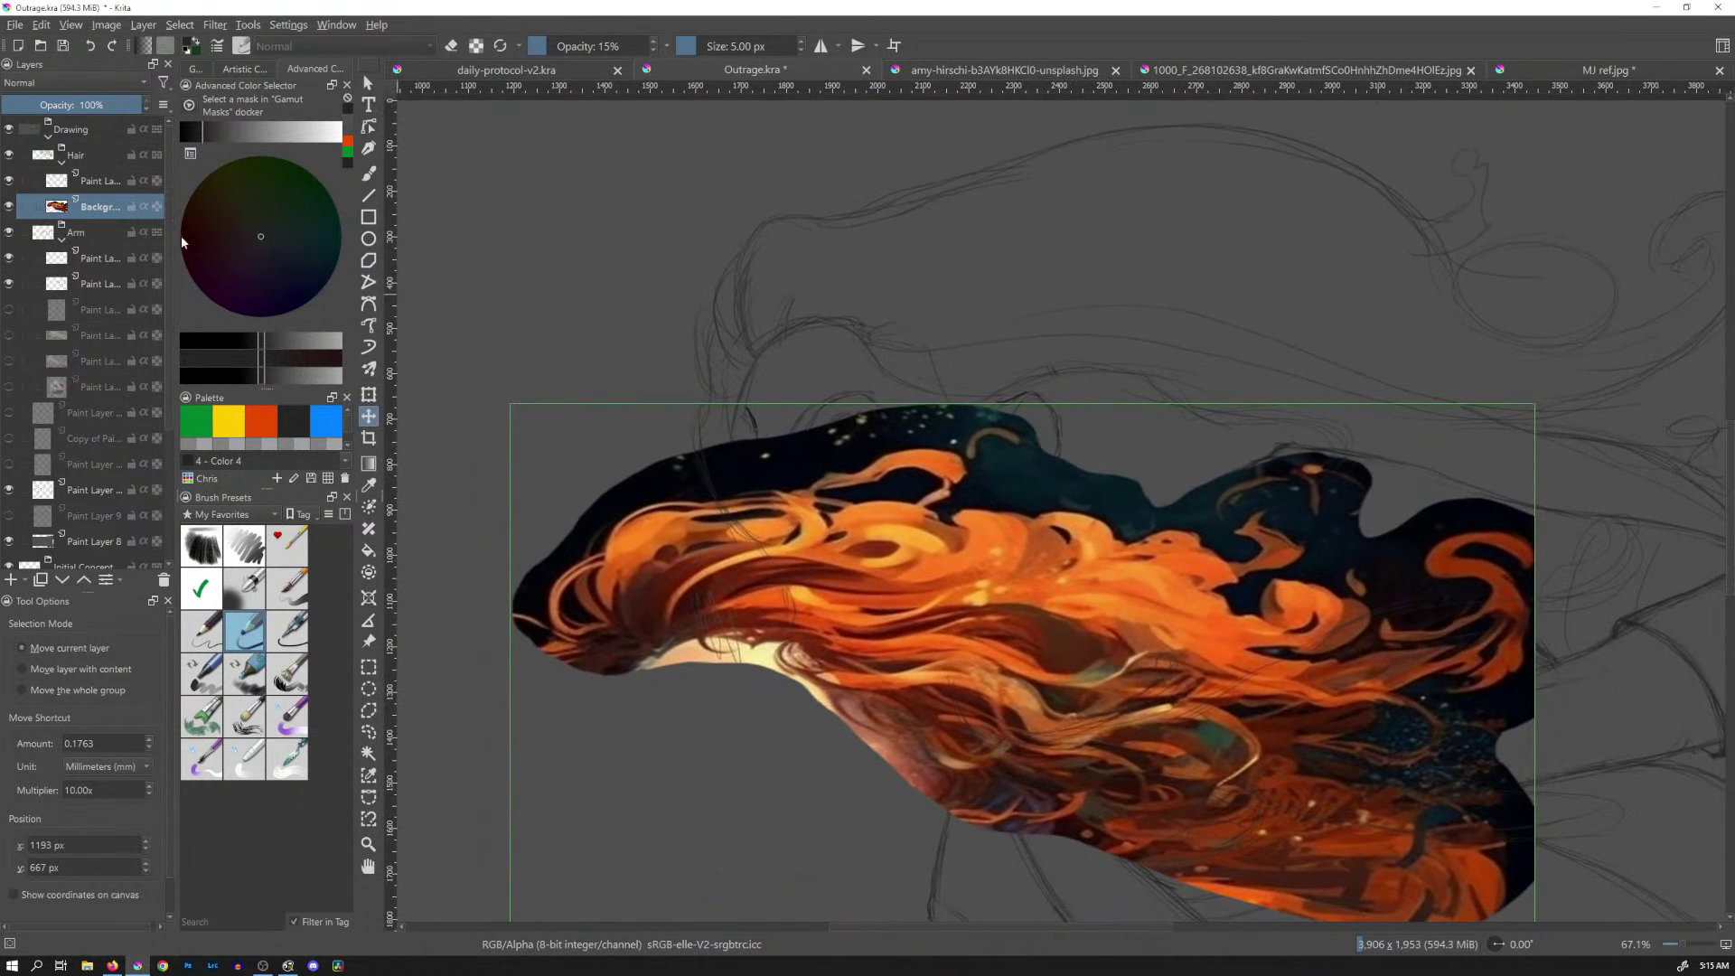
pyautogui.click(99, 180)
pyautogui.moveTo(1121, 541); pyautogui.dragTo(1128, 553)
pyautogui.hotkey('ctrl', 'z')
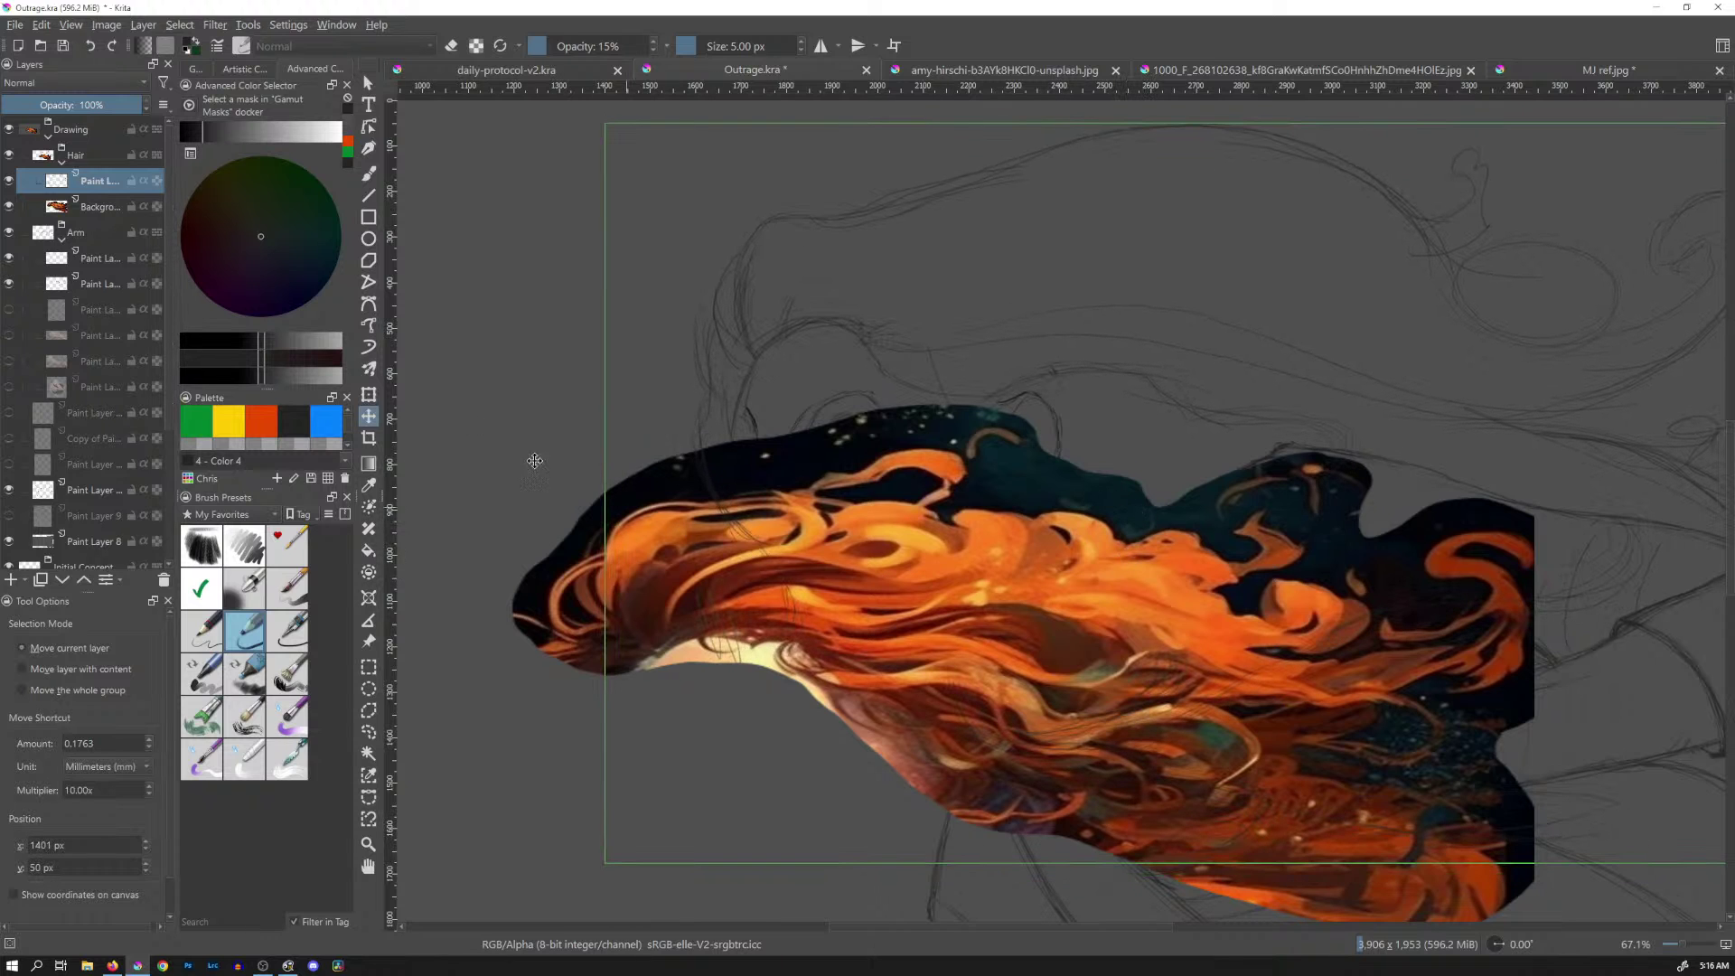
# Shift the pasted hair reference slightly farther right and down below the hair sketch
pyautogui.press('pagedown')
pyautogui.moveTo(994, 565)
pyautogui.mouseDown()
pyautogui.moveTo(1039, 646)
pyautogui.moveTo(1087, 673)
pyautogui.moveTo(1076, 602)
pyautogui.mouseUp()
pyautogui.press('Tab')
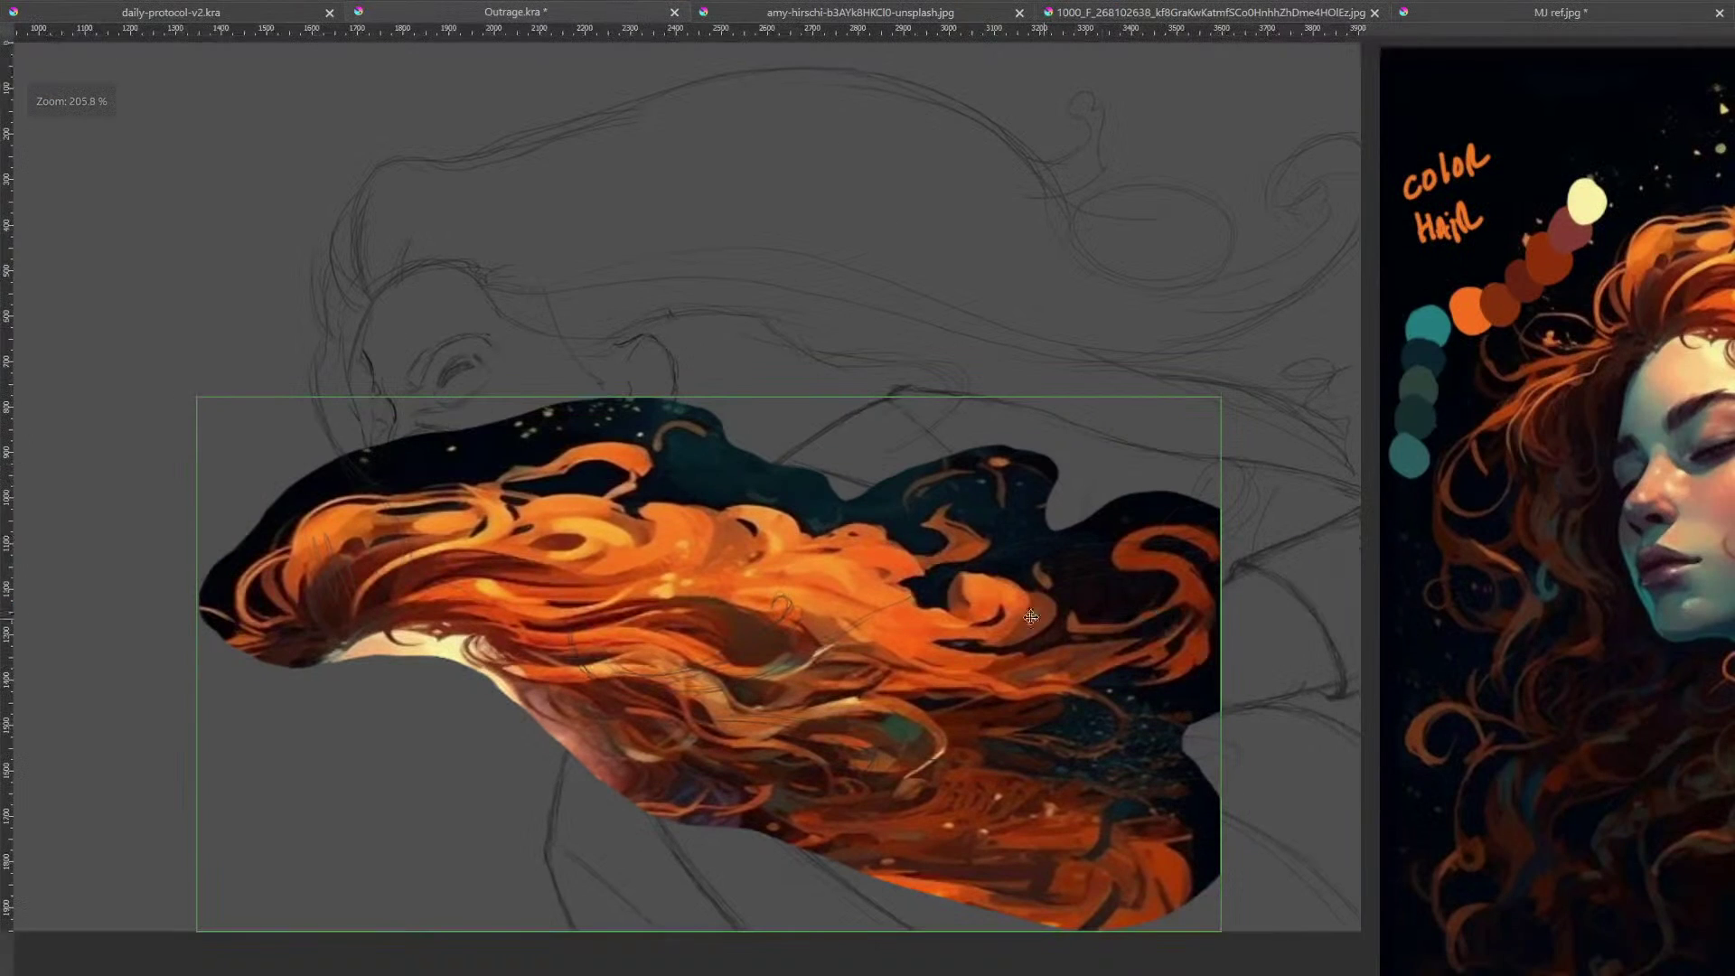
pyautogui.press('Tab')
# Fade the hair sketch layer to a faint guide, add a new paint layer above it and show only the canvas
pyautogui.press('pageup')
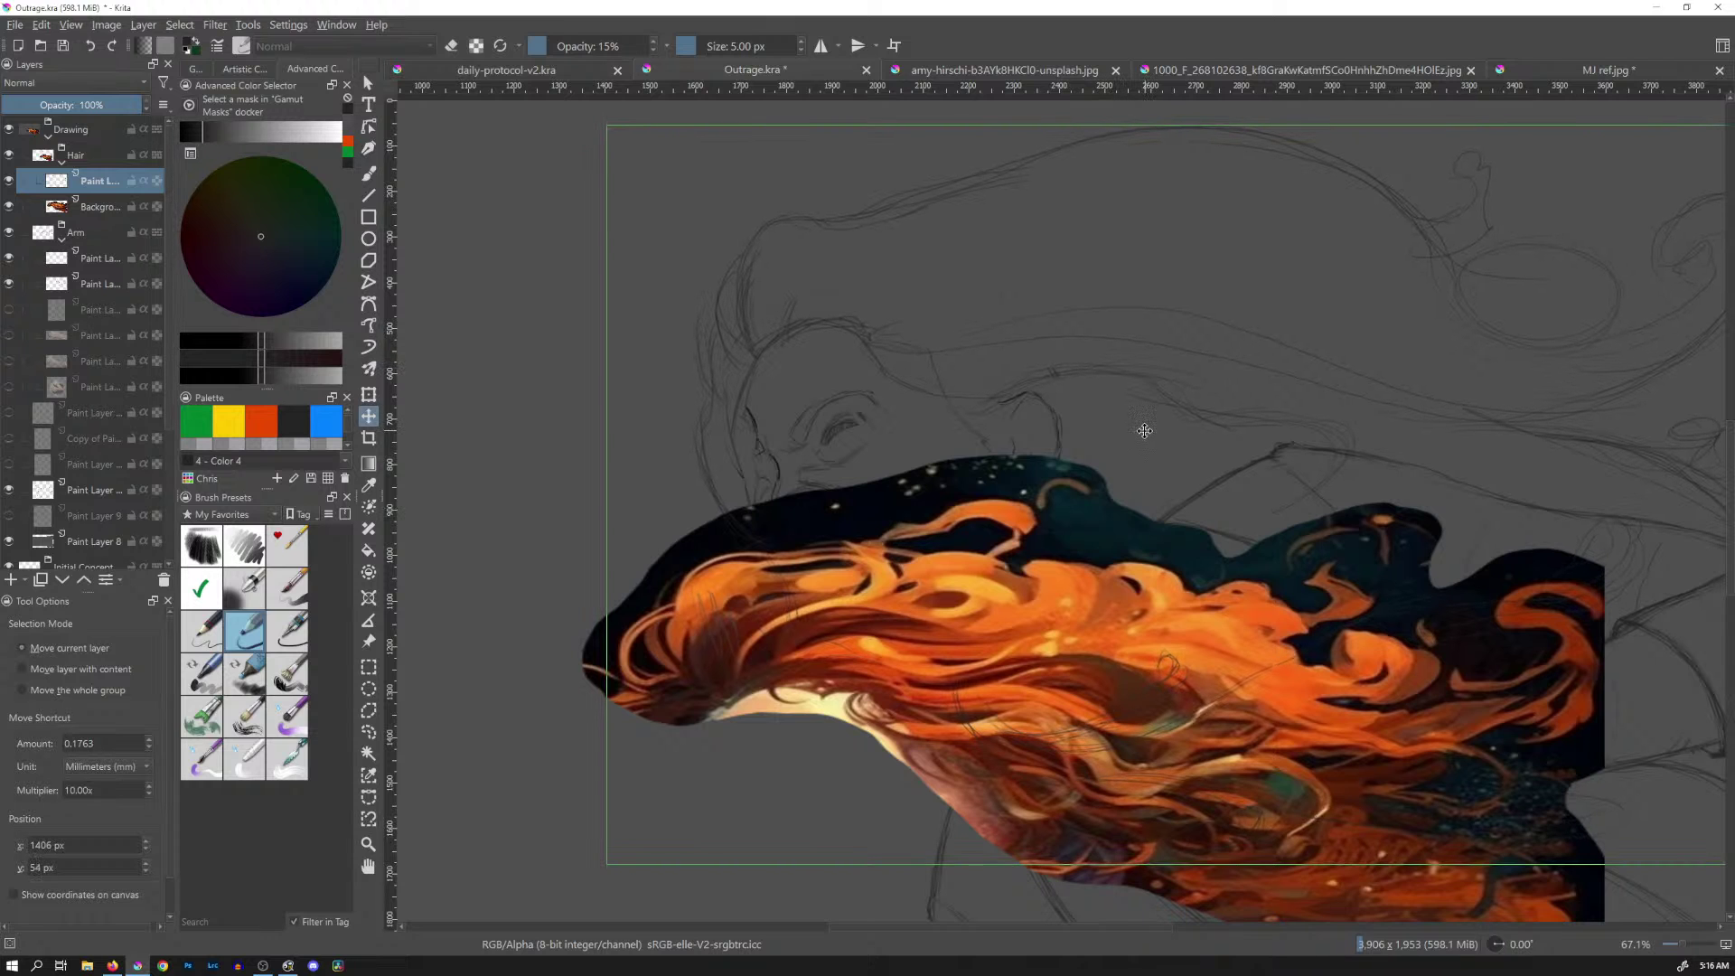
pyautogui.press('Tab')
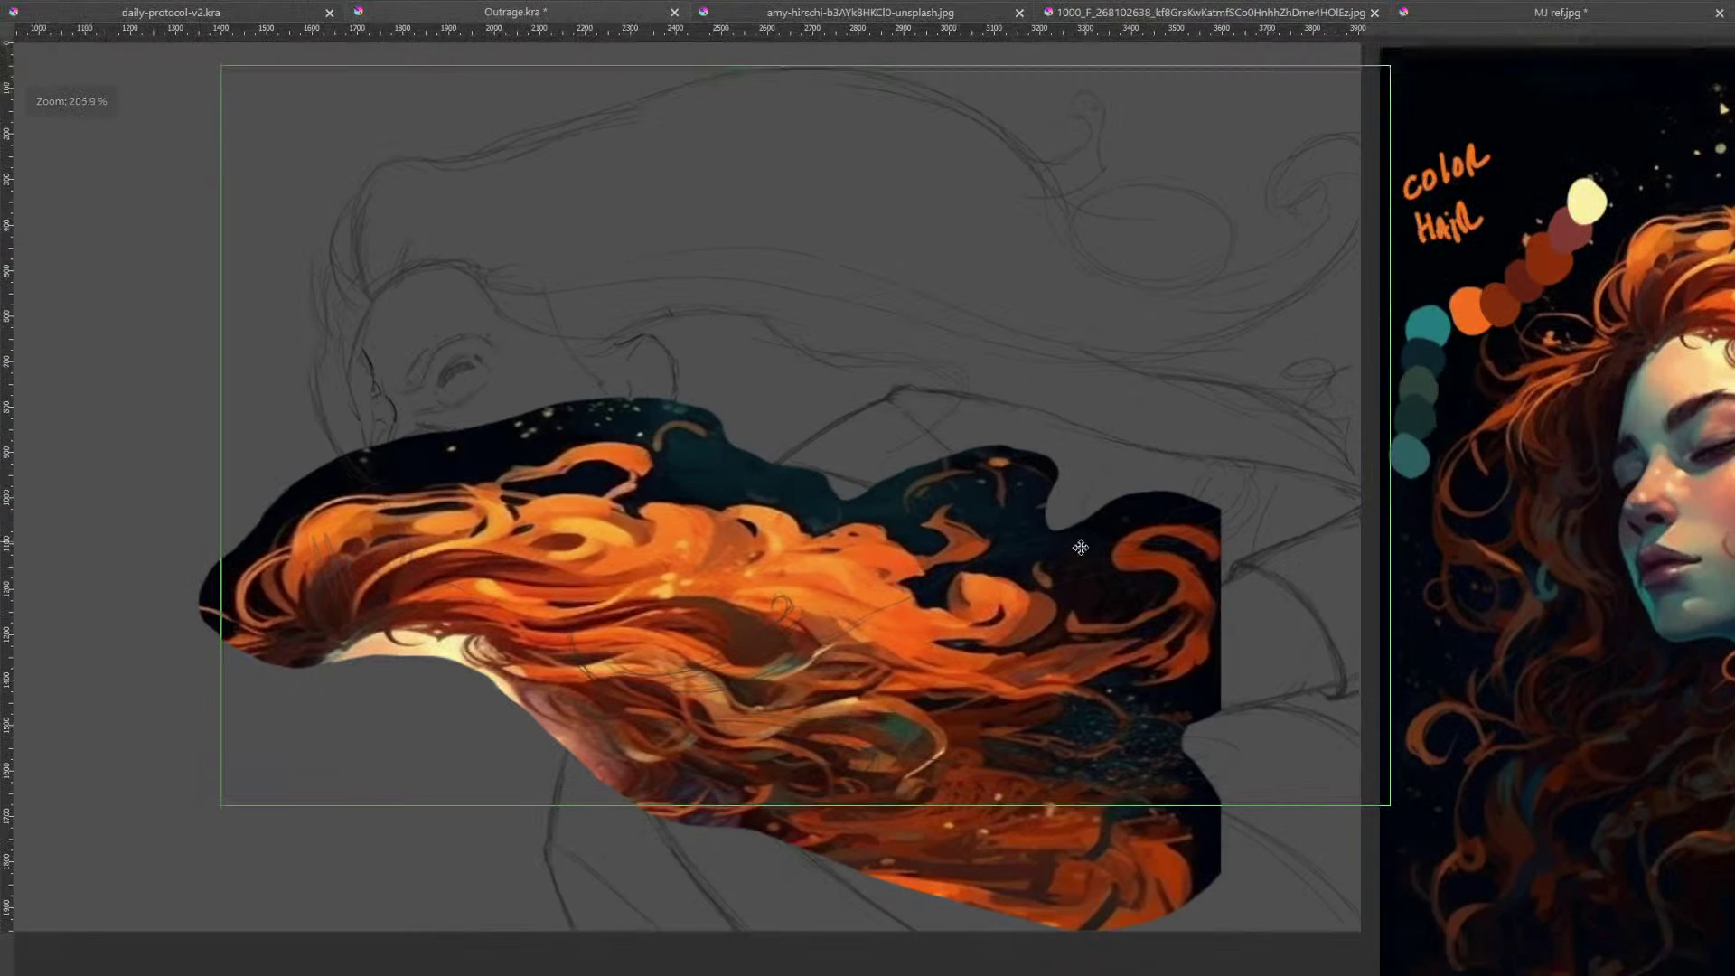
pyautogui.press('b')
pyautogui.moveTo(1051, 536)
pyautogui.mouseDown()
pyautogui.moveTo(991, 491)
pyautogui.moveTo(1178, 434)
pyautogui.moveTo(1259, 434)
pyautogui.mouseUp()
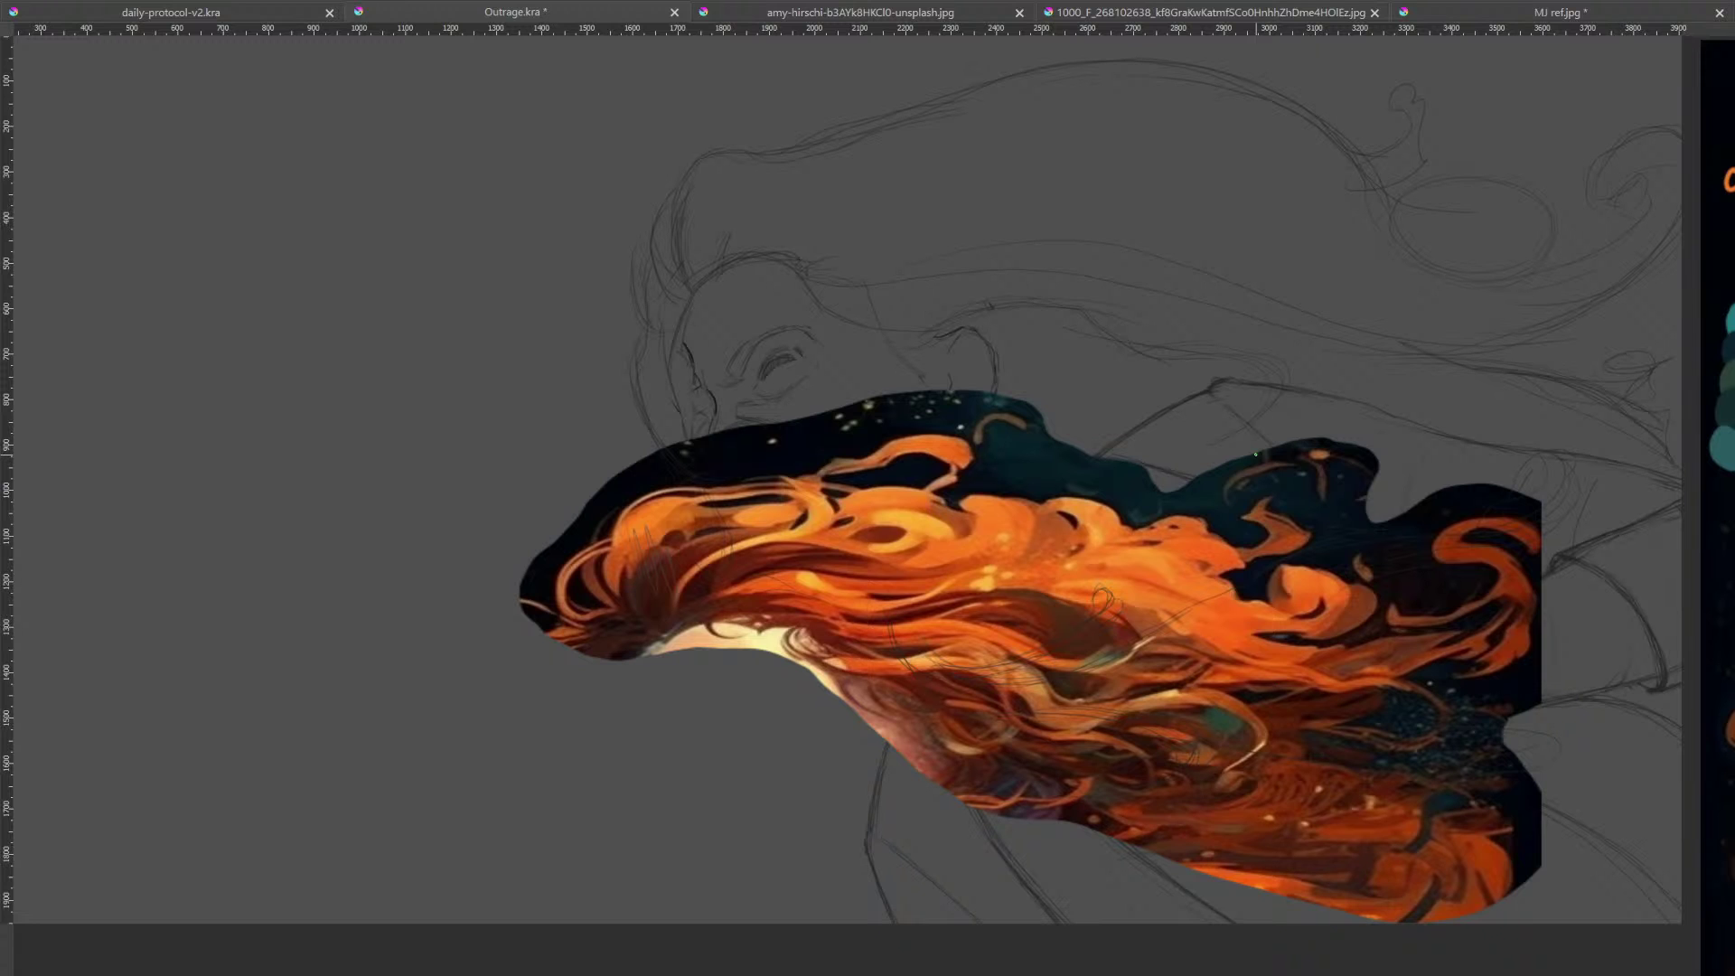
pyautogui.press('Tab')
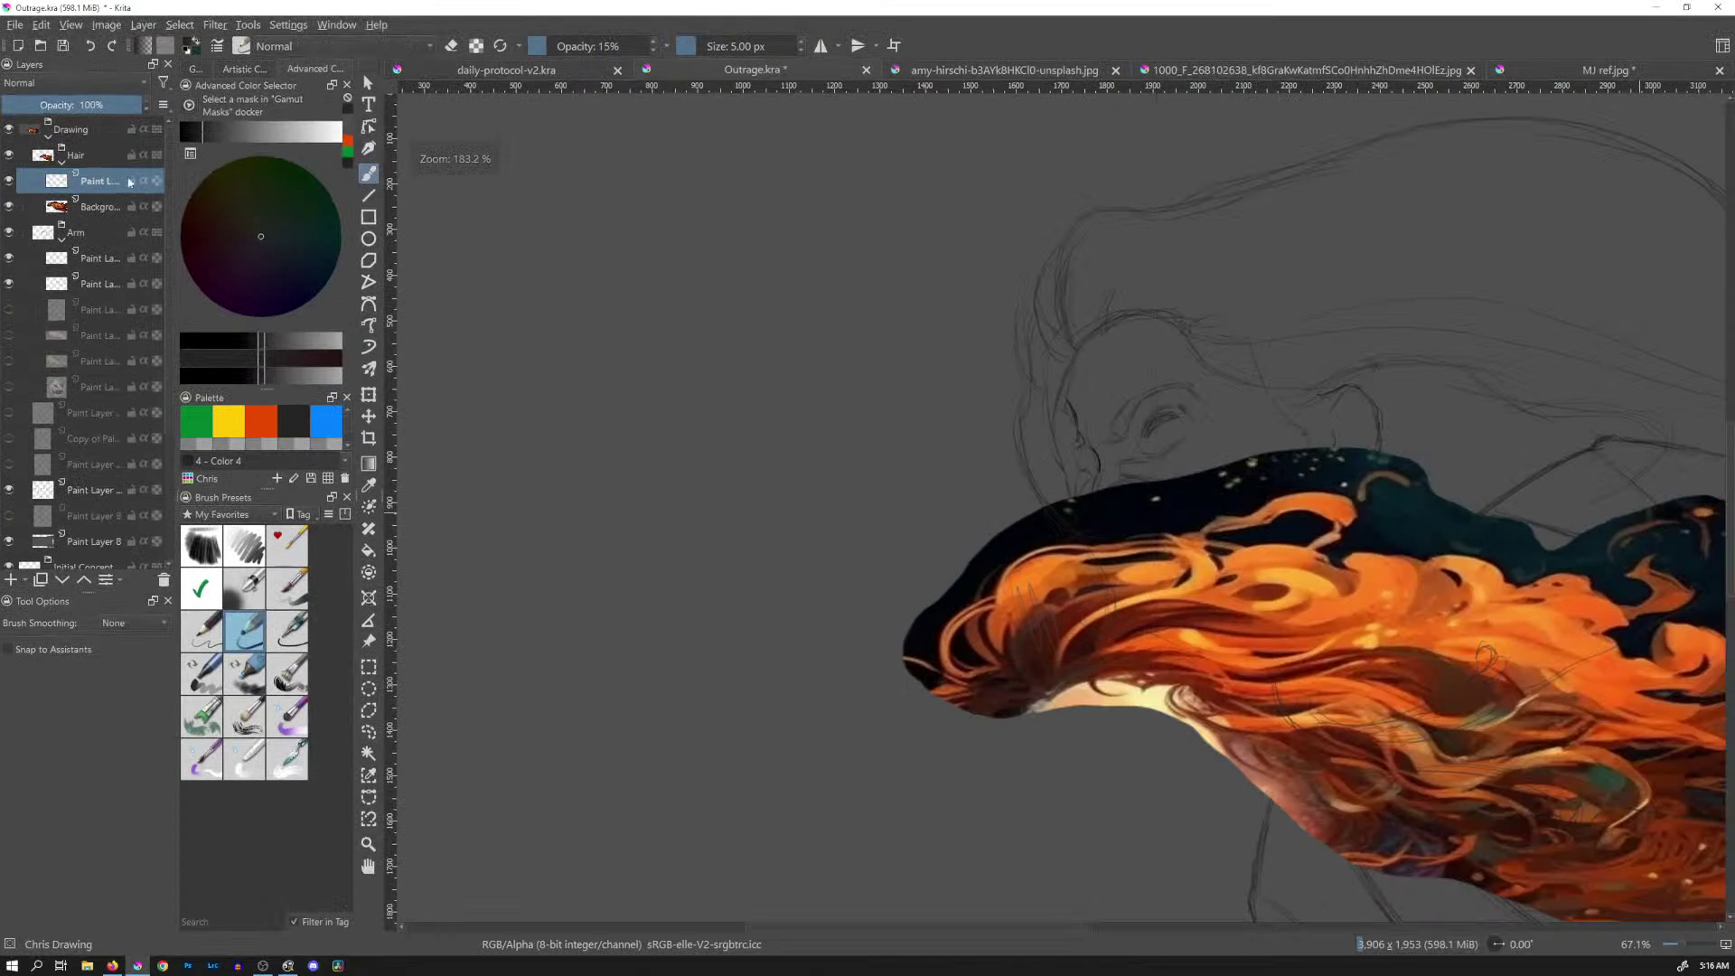
pyautogui.moveTo(81, 106); pyautogui.dragTo(73, 106)
pyautogui.press('Insert')
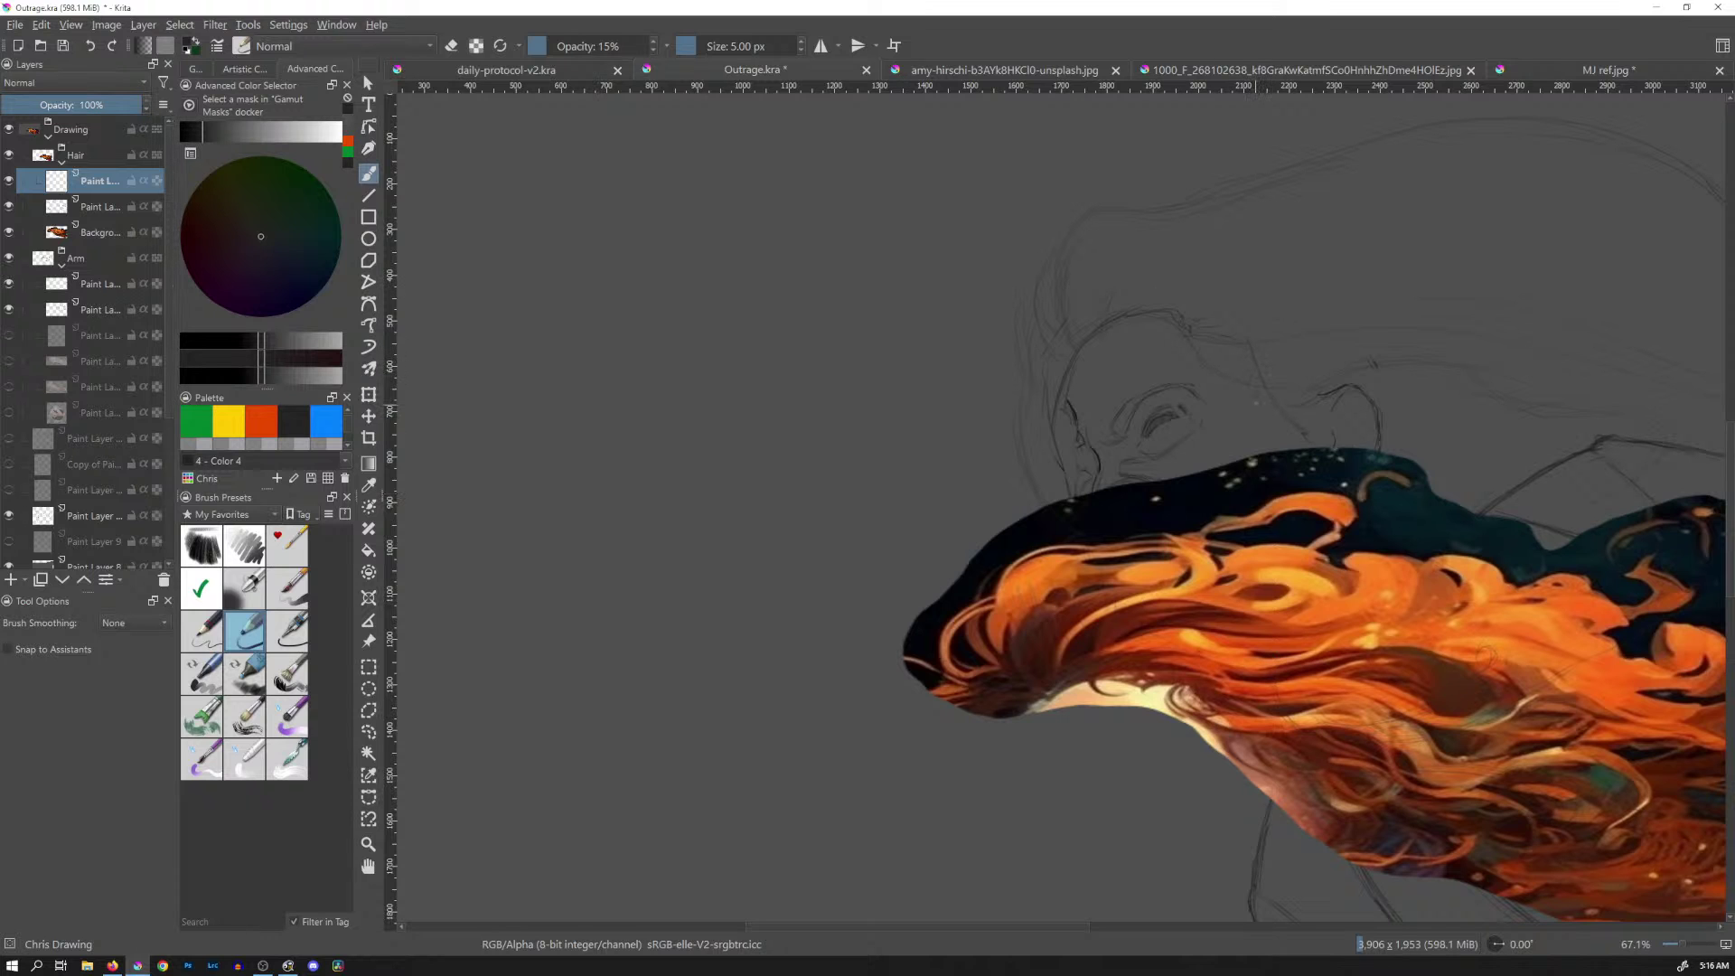
pyautogui.press('Tab')
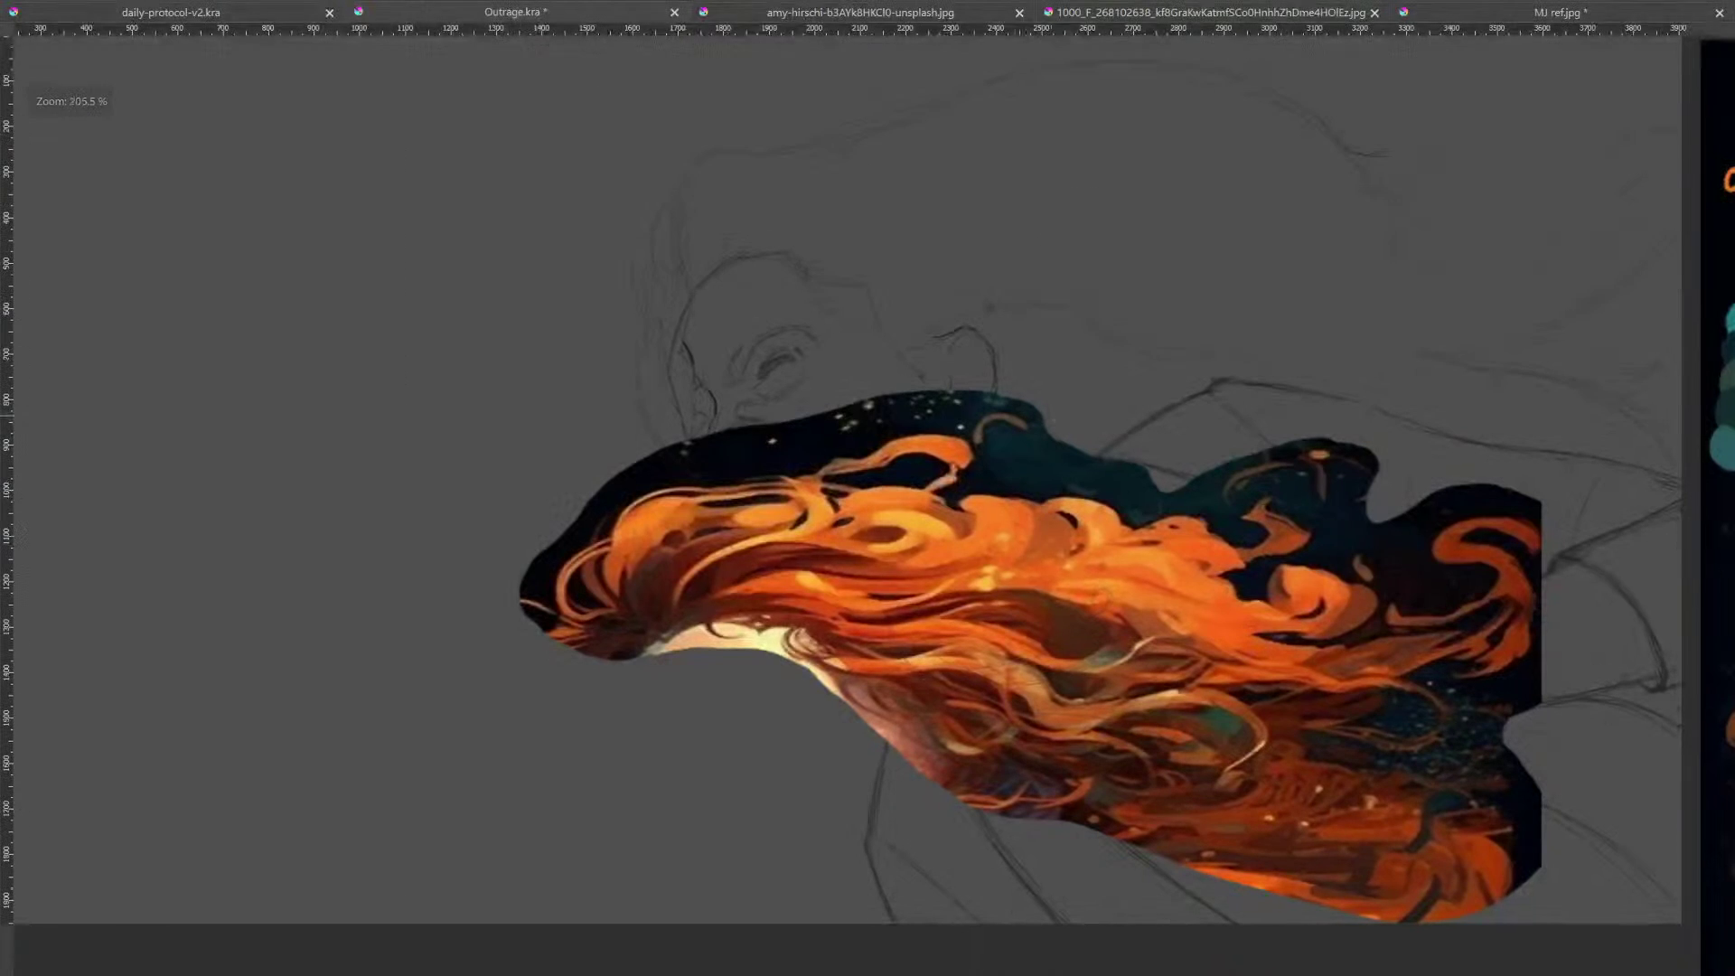
# Draw the swept-back locks over the forehead and the upper strands of the hair on the new layer, following the faint guide
pyautogui.moveTo(1078, 248); pyautogui.dragTo(1027, 283)
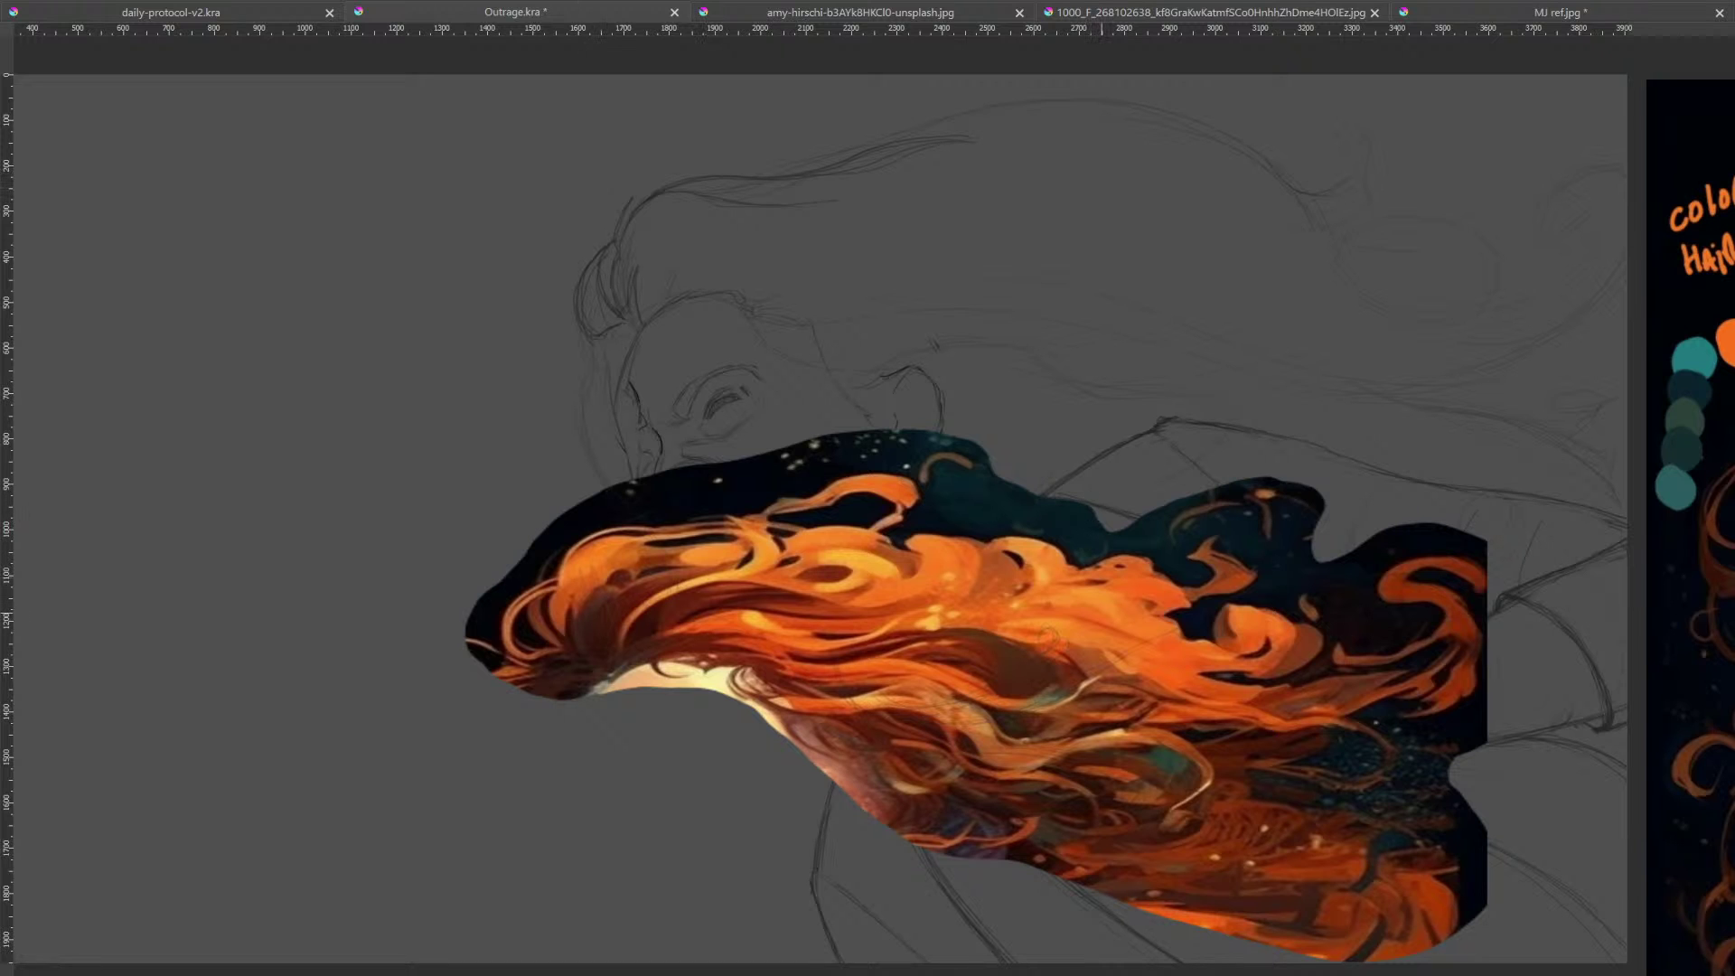
pyautogui.moveTo(1209, 410); pyautogui.dragTo(1169, 371)
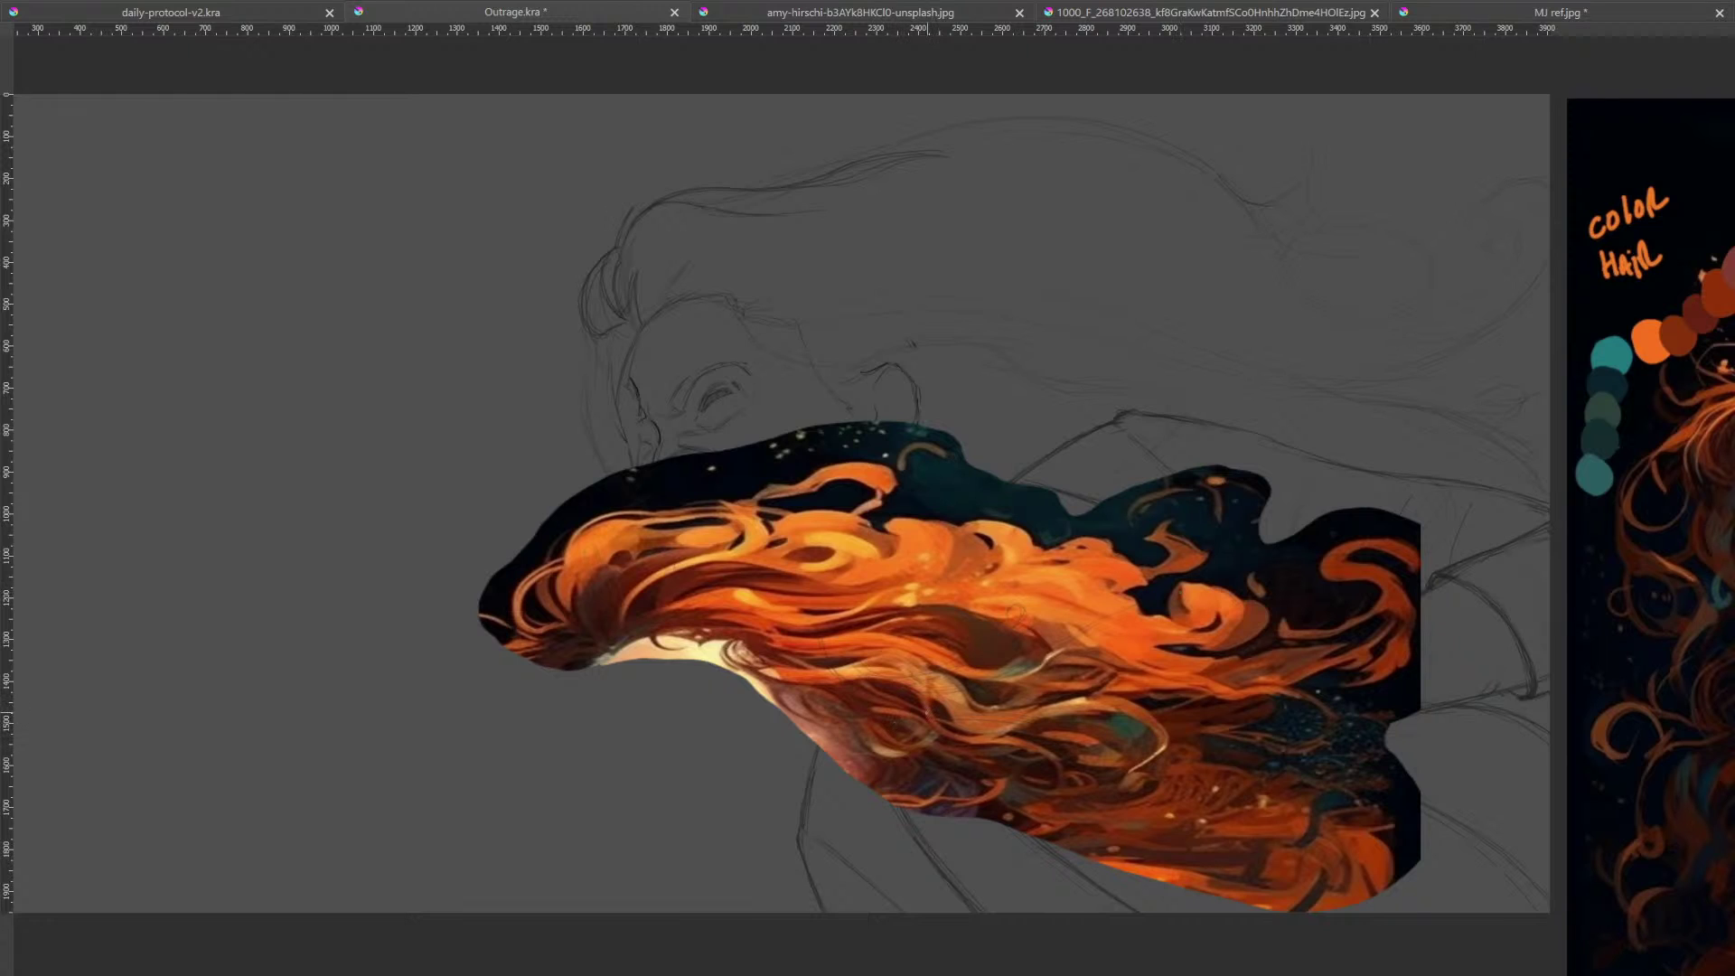
pyautogui.moveTo(1410, 542)
pyautogui.mouseDown()
pyautogui.moveTo(873, 565)
pyautogui.moveTo(1500, 578)
pyautogui.mouseUp()
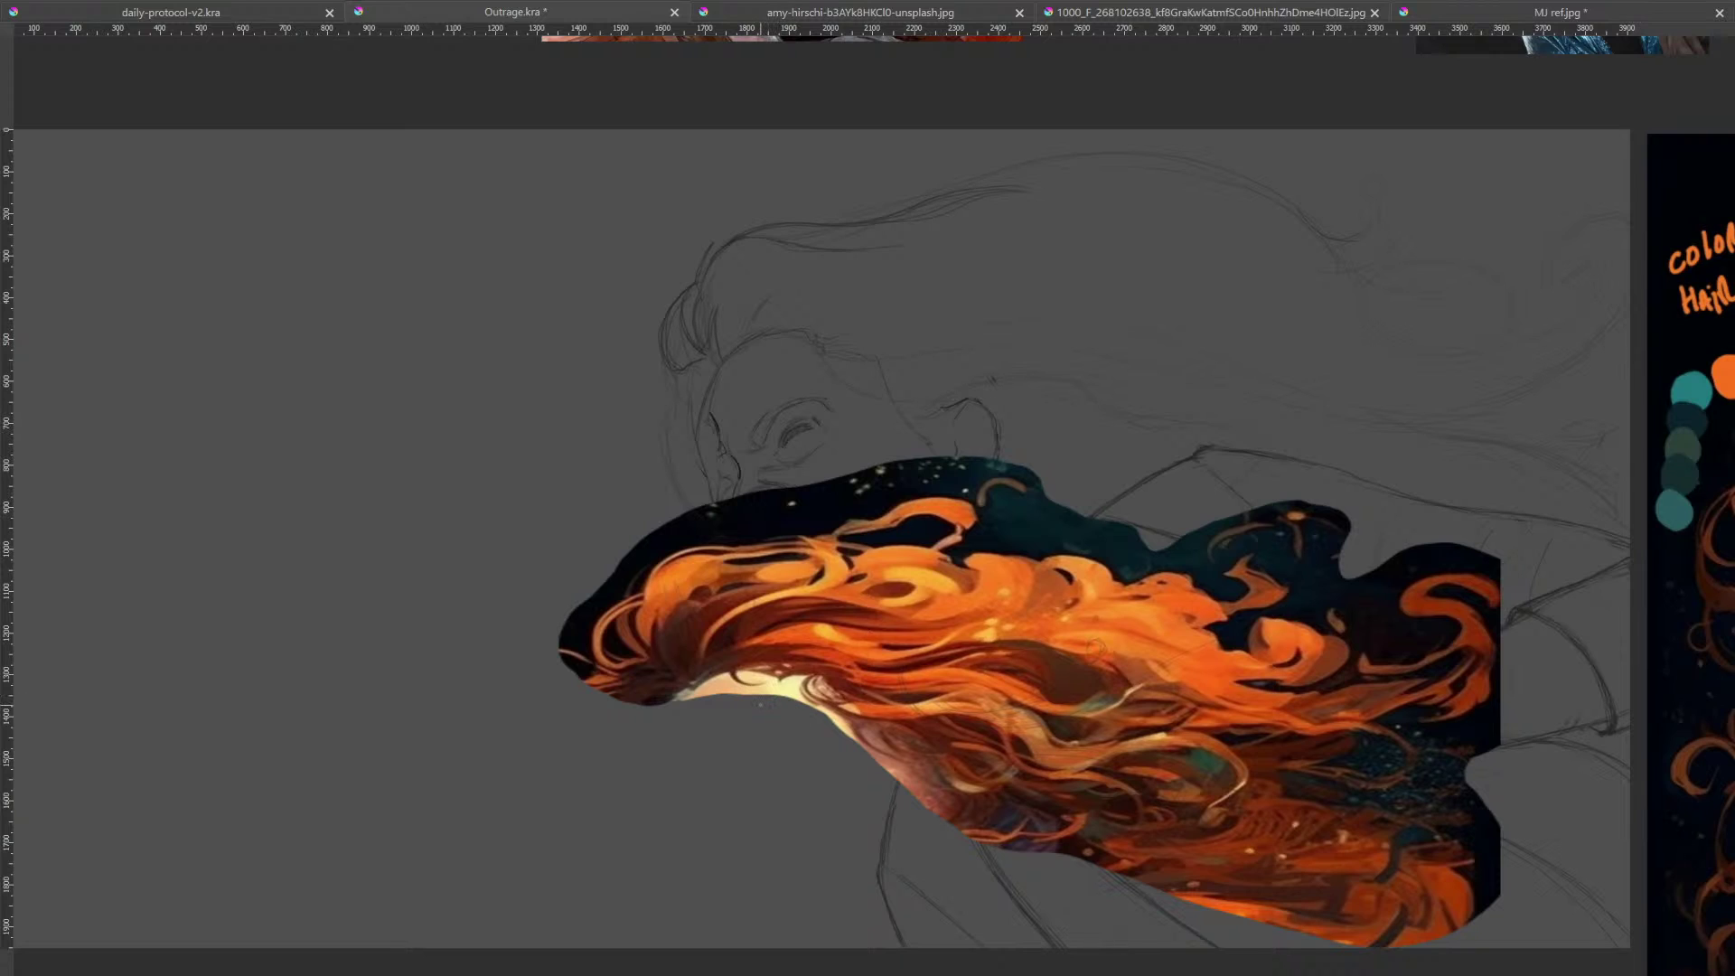
pyautogui.moveTo(1061, 273); pyautogui.dragTo(1044, 286)
pyautogui.hotkey('ctrl', 'z')
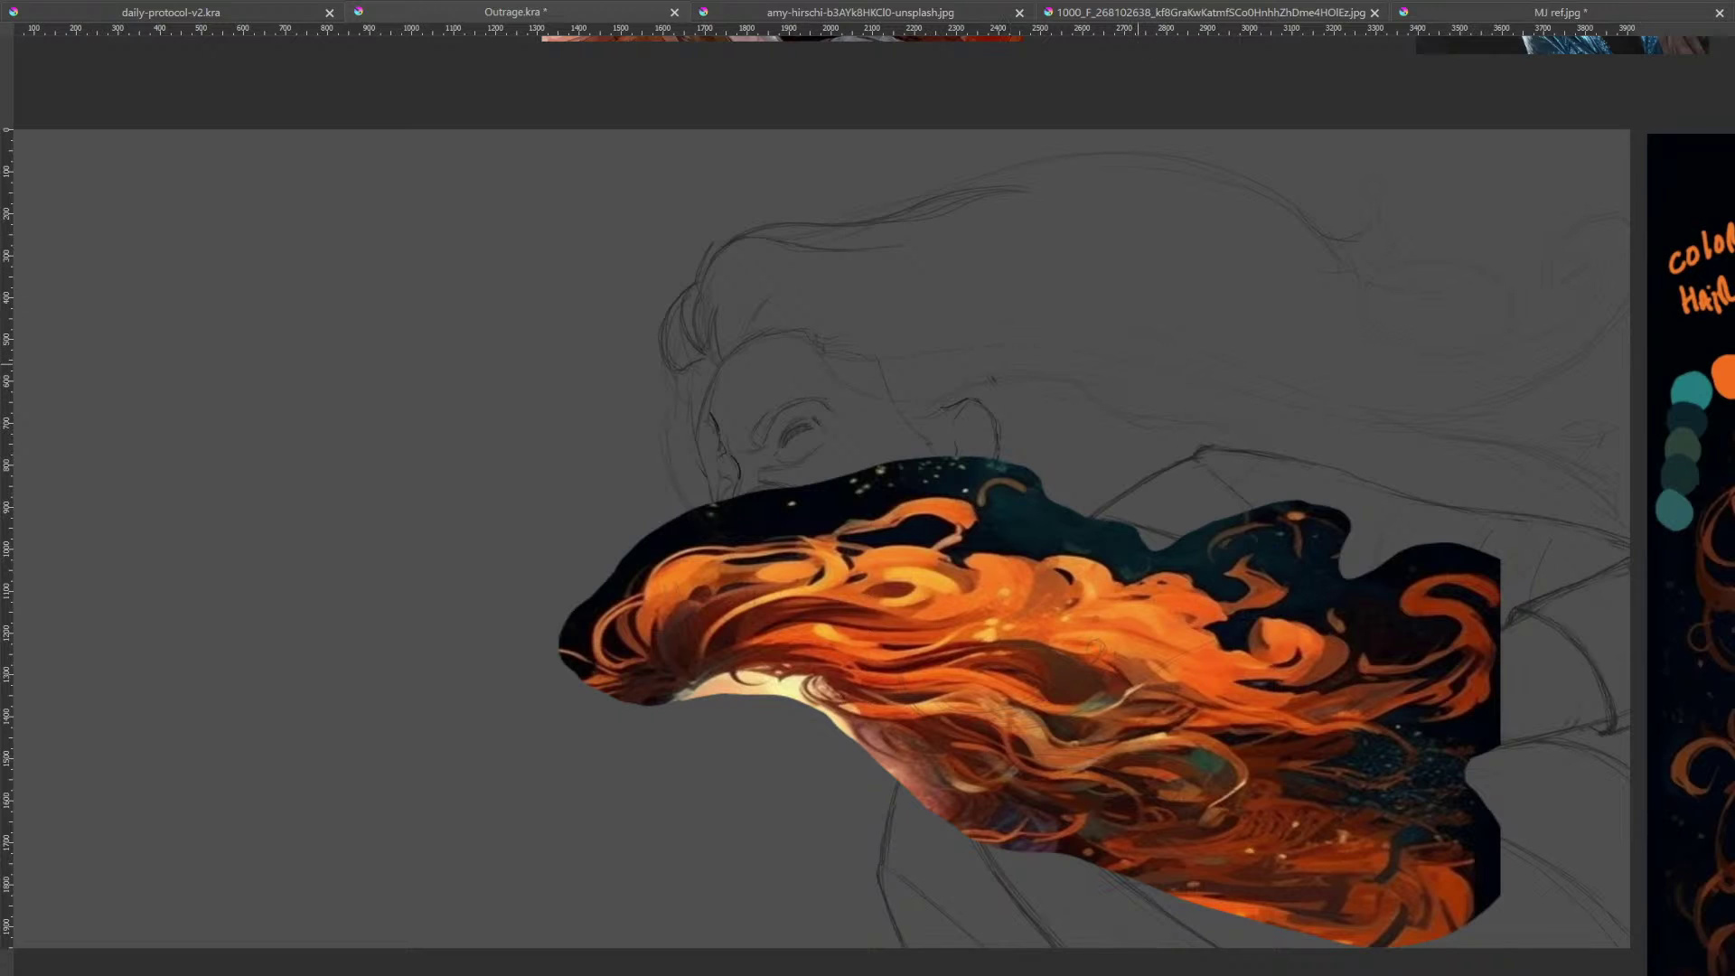
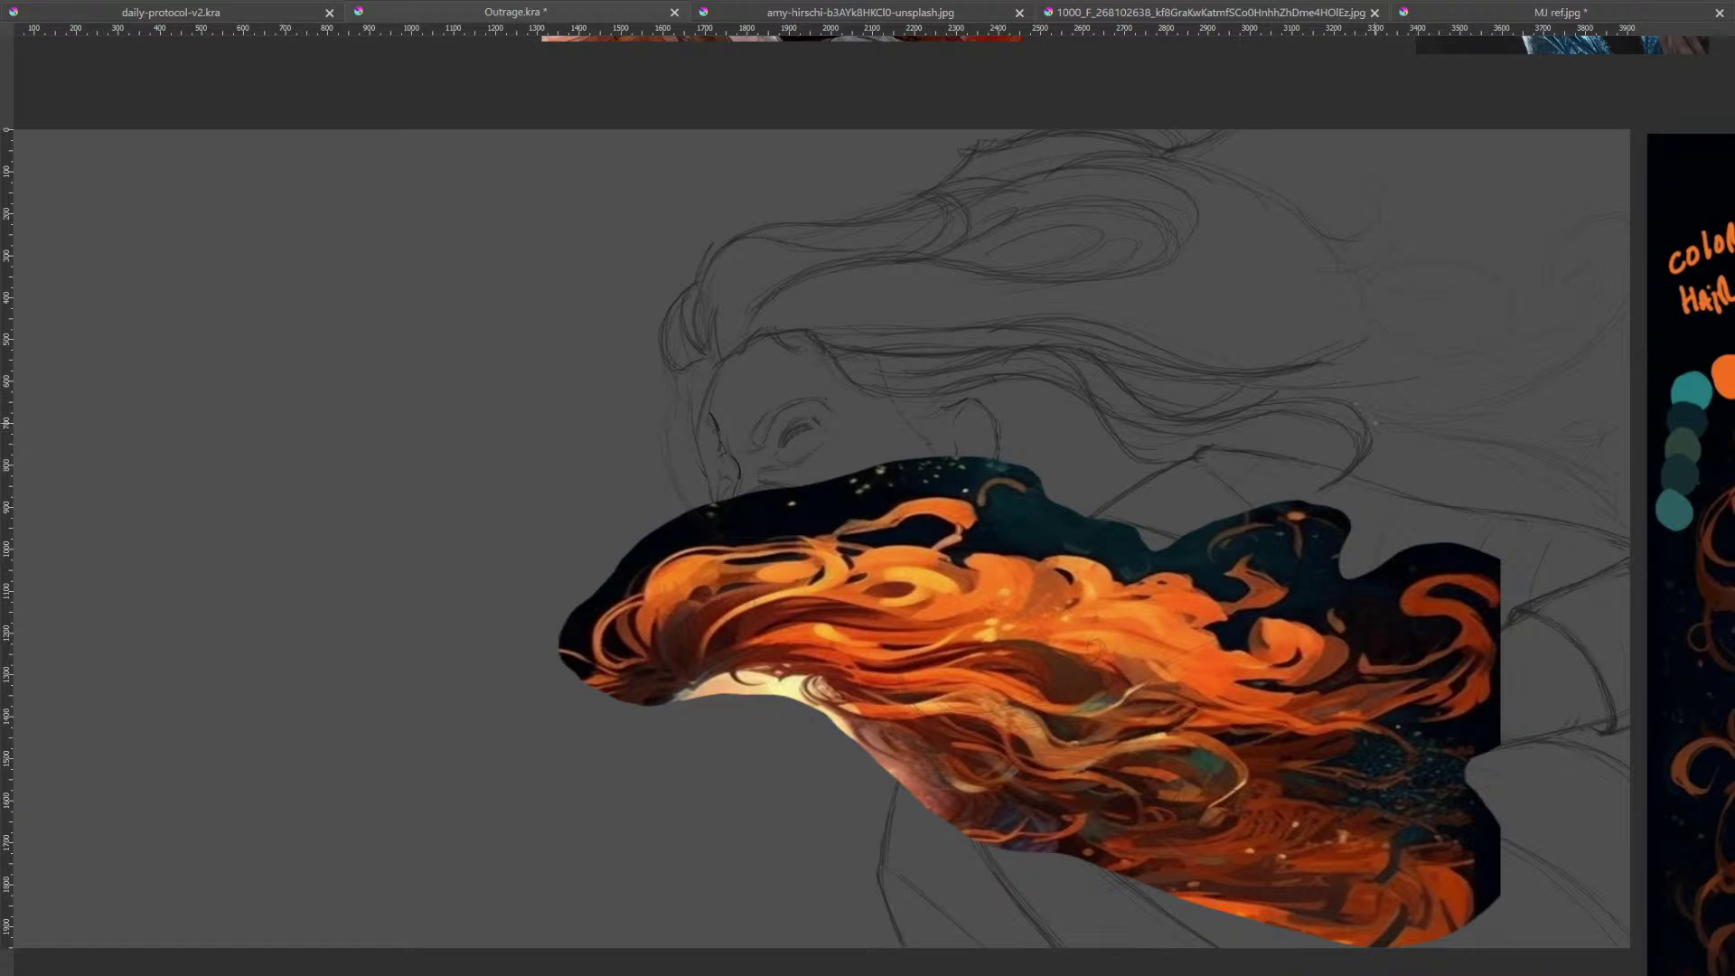
# Draw the trailing hair ends near the canvas edge with a round curl, wispy tips and long flowing strands
pyautogui.moveTo(1413, 405); pyautogui.dragTo(1185, 325)
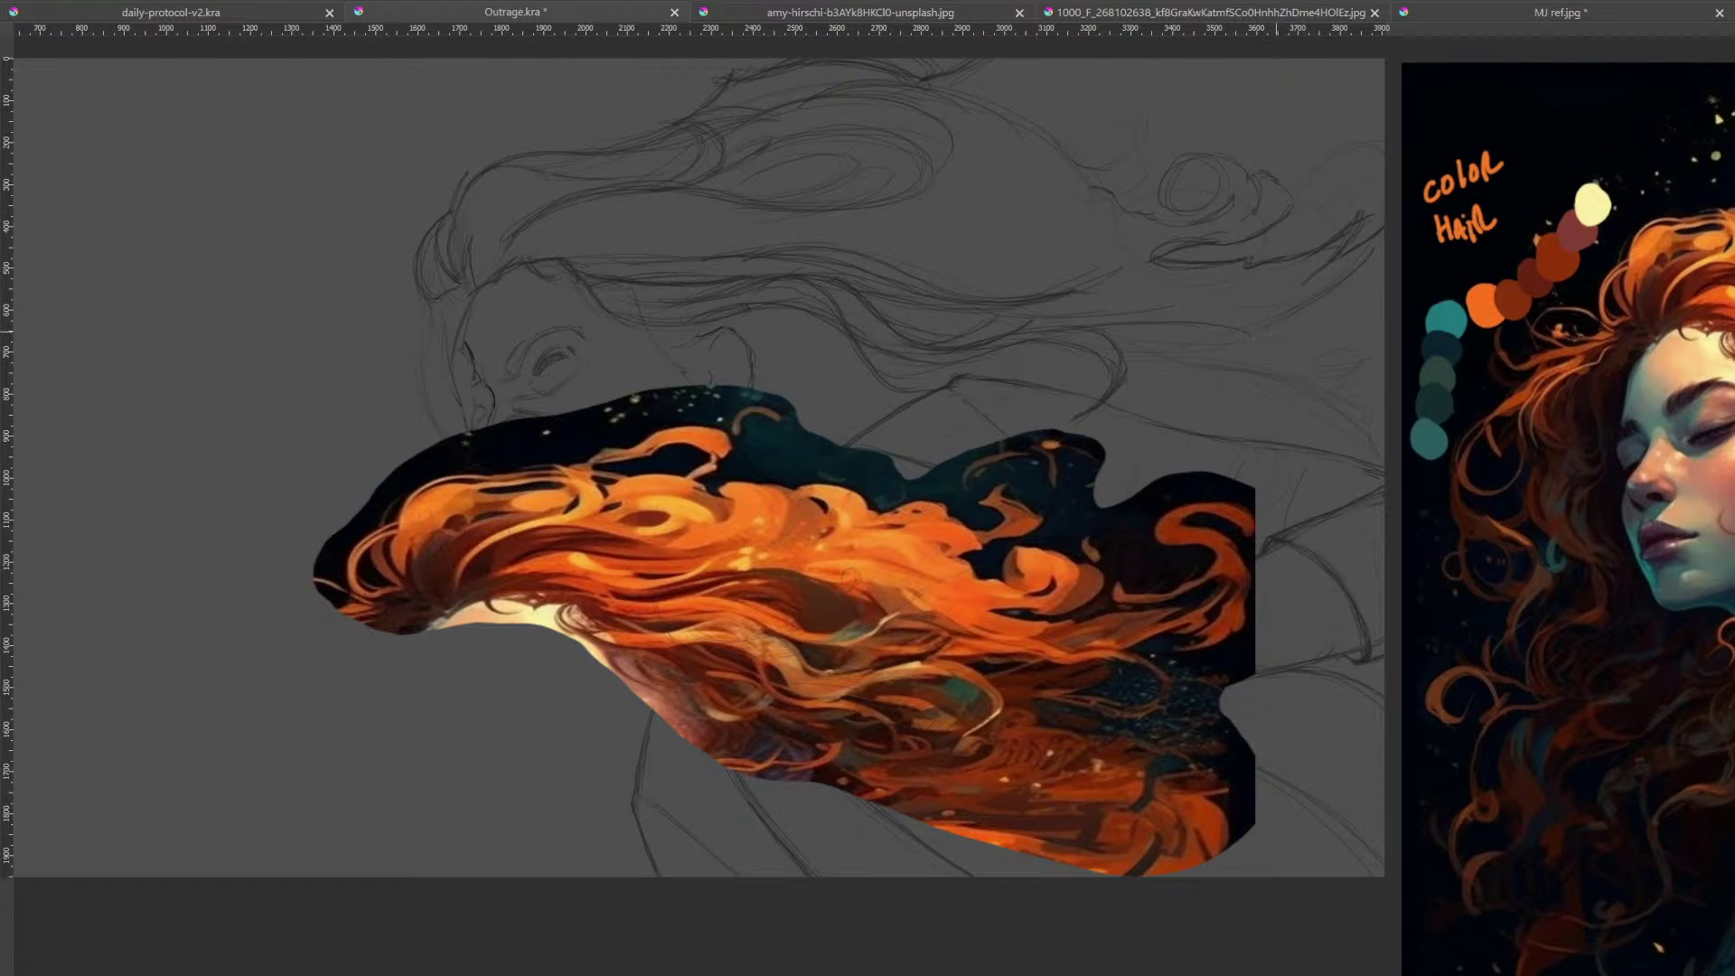
pyautogui.moveTo(1179, 323); pyautogui.dragTo(1215, 318)
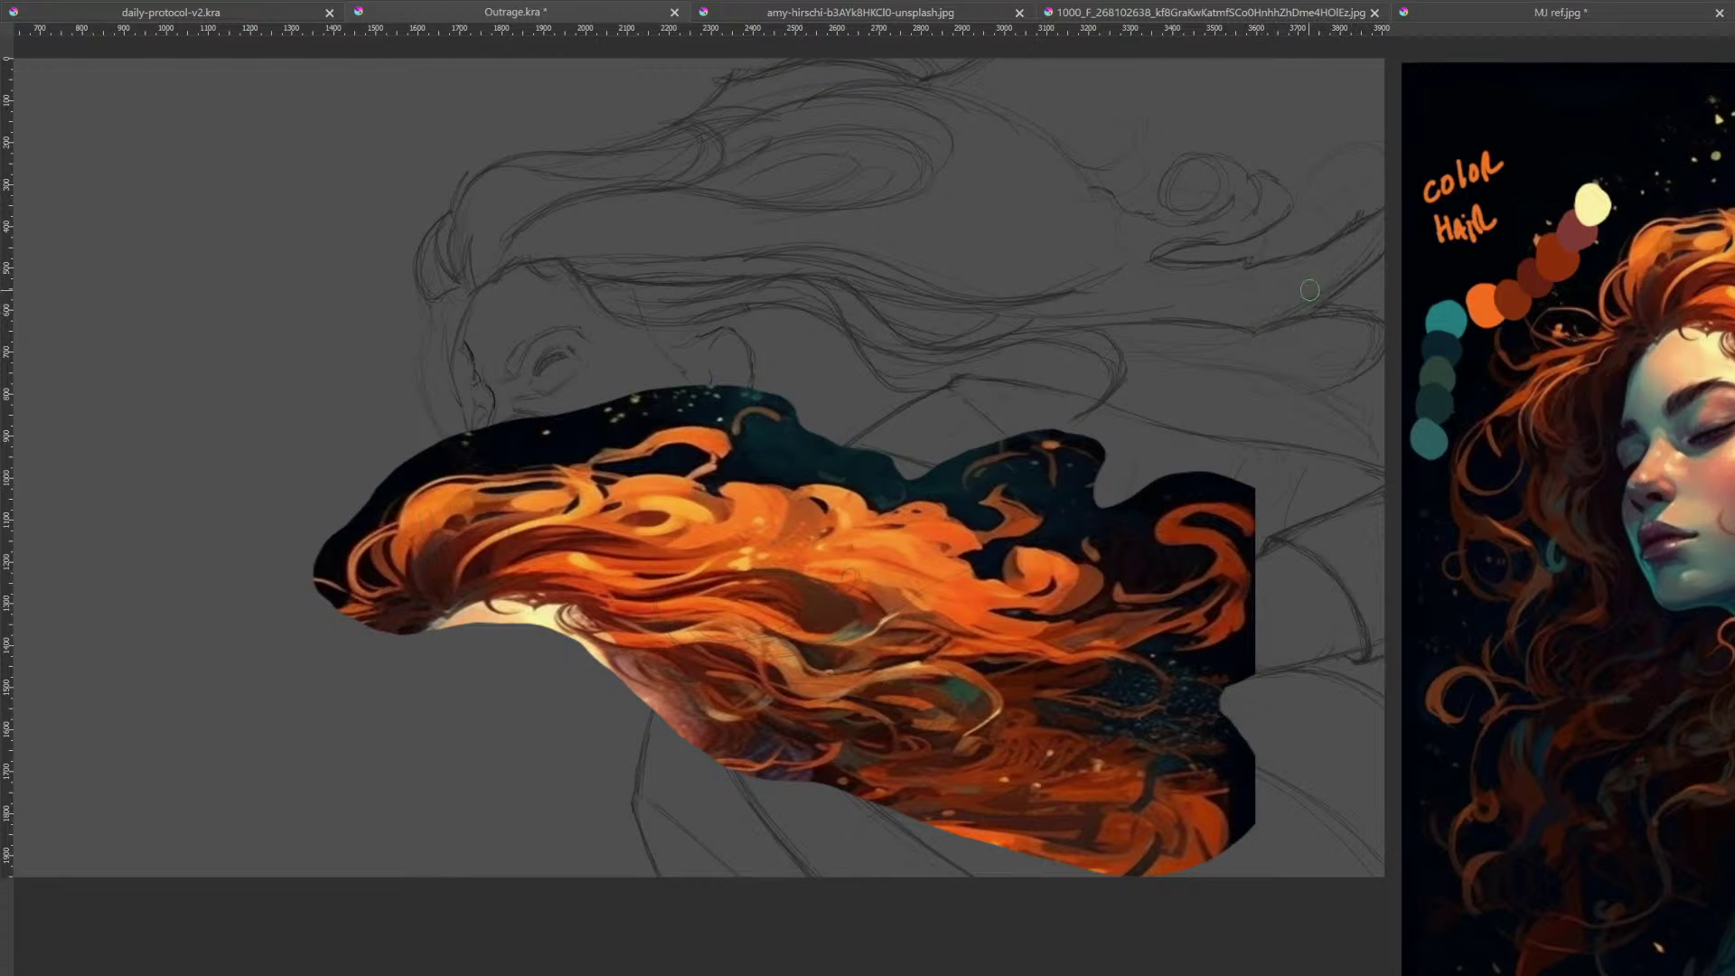
pyautogui.moveTo(1380, 221)
pyautogui.mouseDown()
pyautogui.moveTo(1217, 270)
pyautogui.moveTo(1361, 213)
pyautogui.moveTo(1328, 281)
pyautogui.moveTo(1380, 247)
pyautogui.moveTo(1307, 297)
pyautogui.mouseUp()
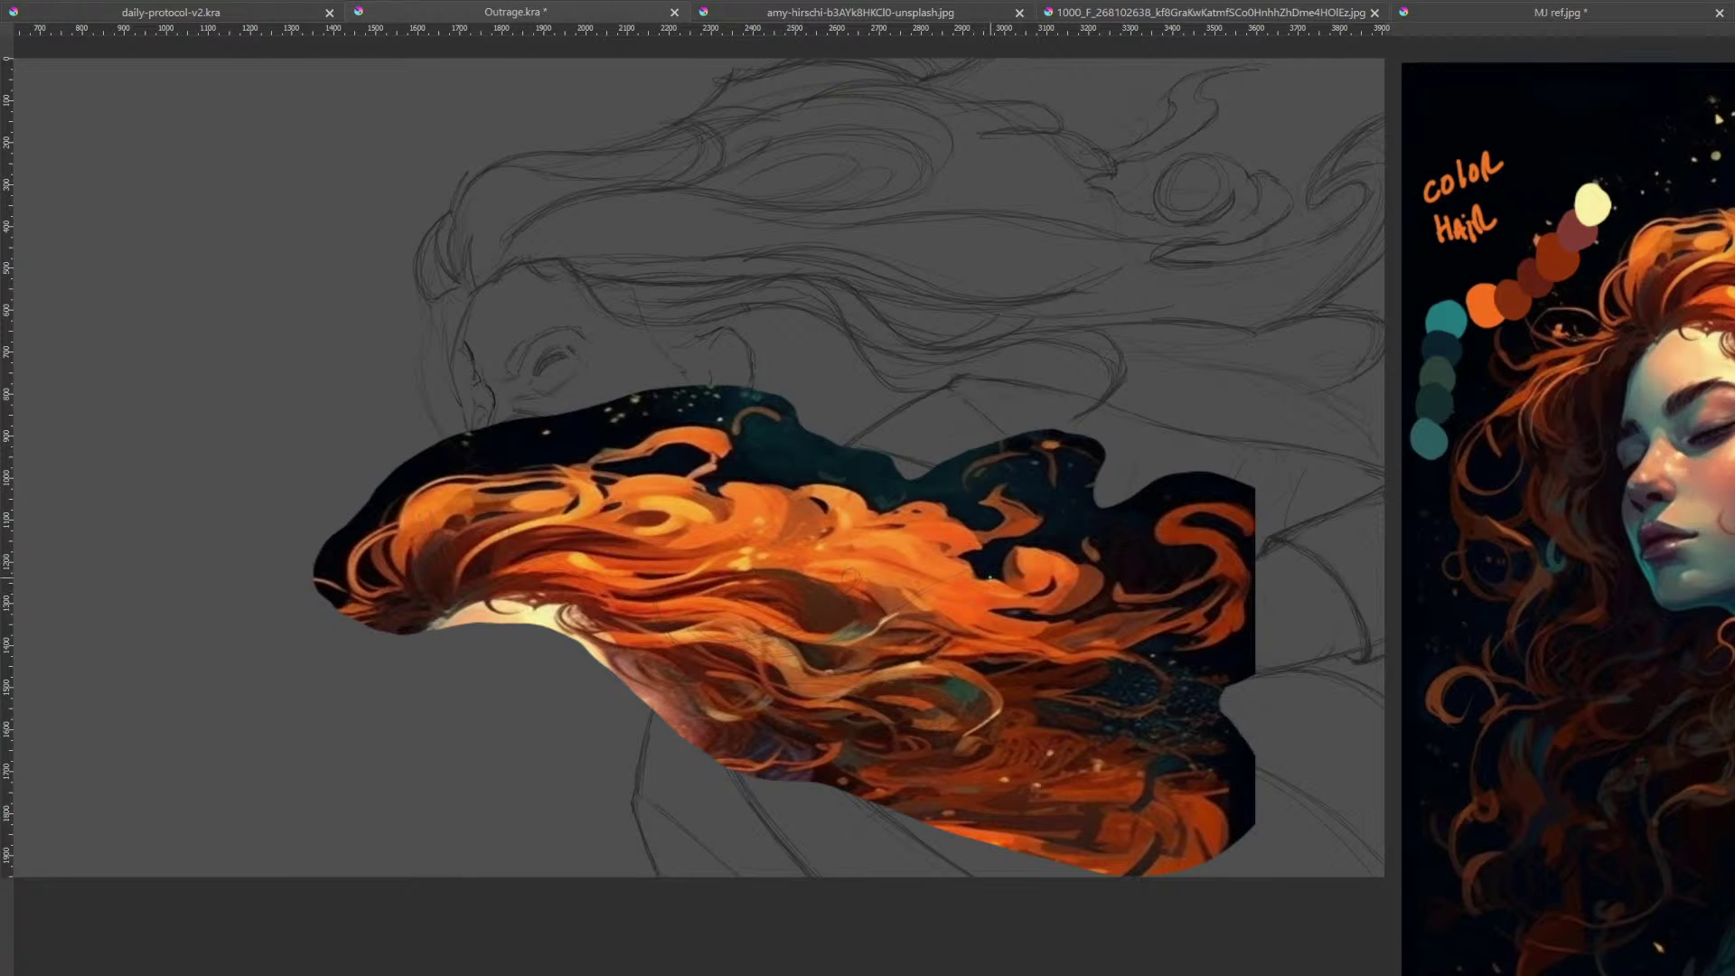
# Bring back the panels, scale the hair reference layer down and place it over the torso, clear of the face and hair
pyautogui.press('Tab')
pyautogui.click(100, 232)
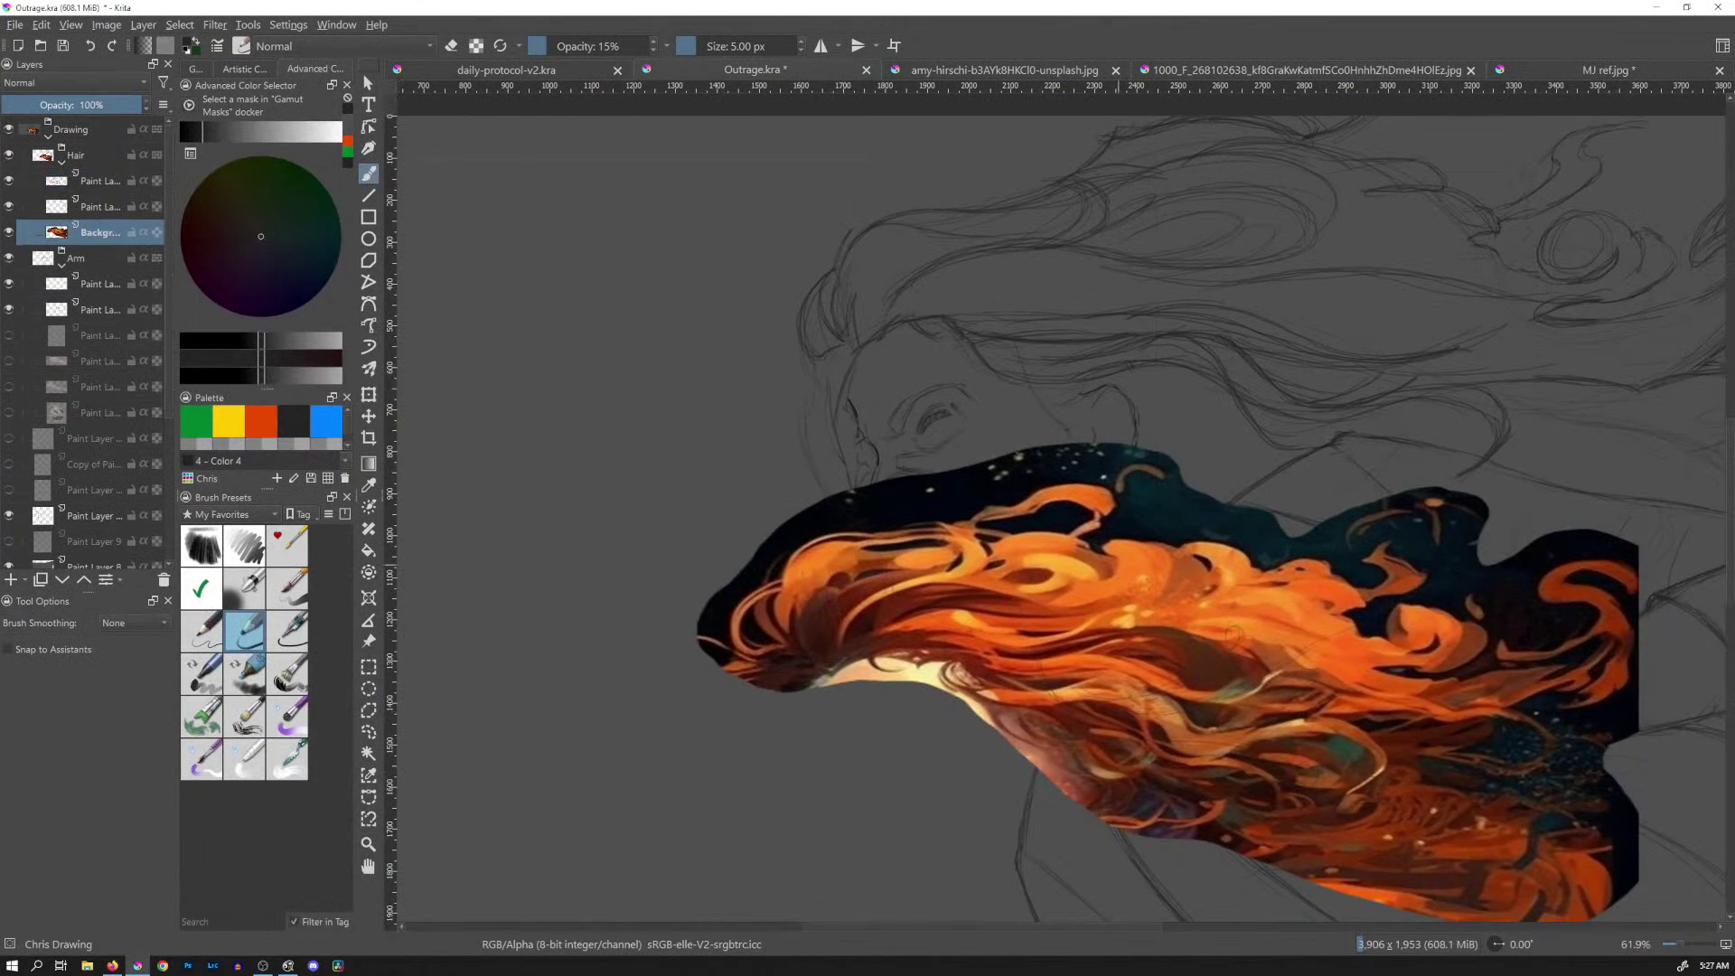
pyautogui.press('t')
pyautogui.moveTo(1247, 619)
pyautogui.mouseDown()
pyautogui.moveTo(1198, 672)
pyautogui.moveTo(1174, 792)
pyautogui.moveTo(1278, 759)
pyautogui.moveTo(1053, 473)
pyautogui.moveTo(1166, 666)
pyautogui.moveTo(1122, 415)
pyautogui.moveTo(1084, 623)
pyautogui.moveTo(1120, 470)
pyautogui.moveTo(1171, 567)
pyautogui.mouseUp()
pyautogui.moveTo(1239, 321); pyautogui.dragTo(1212, 593)
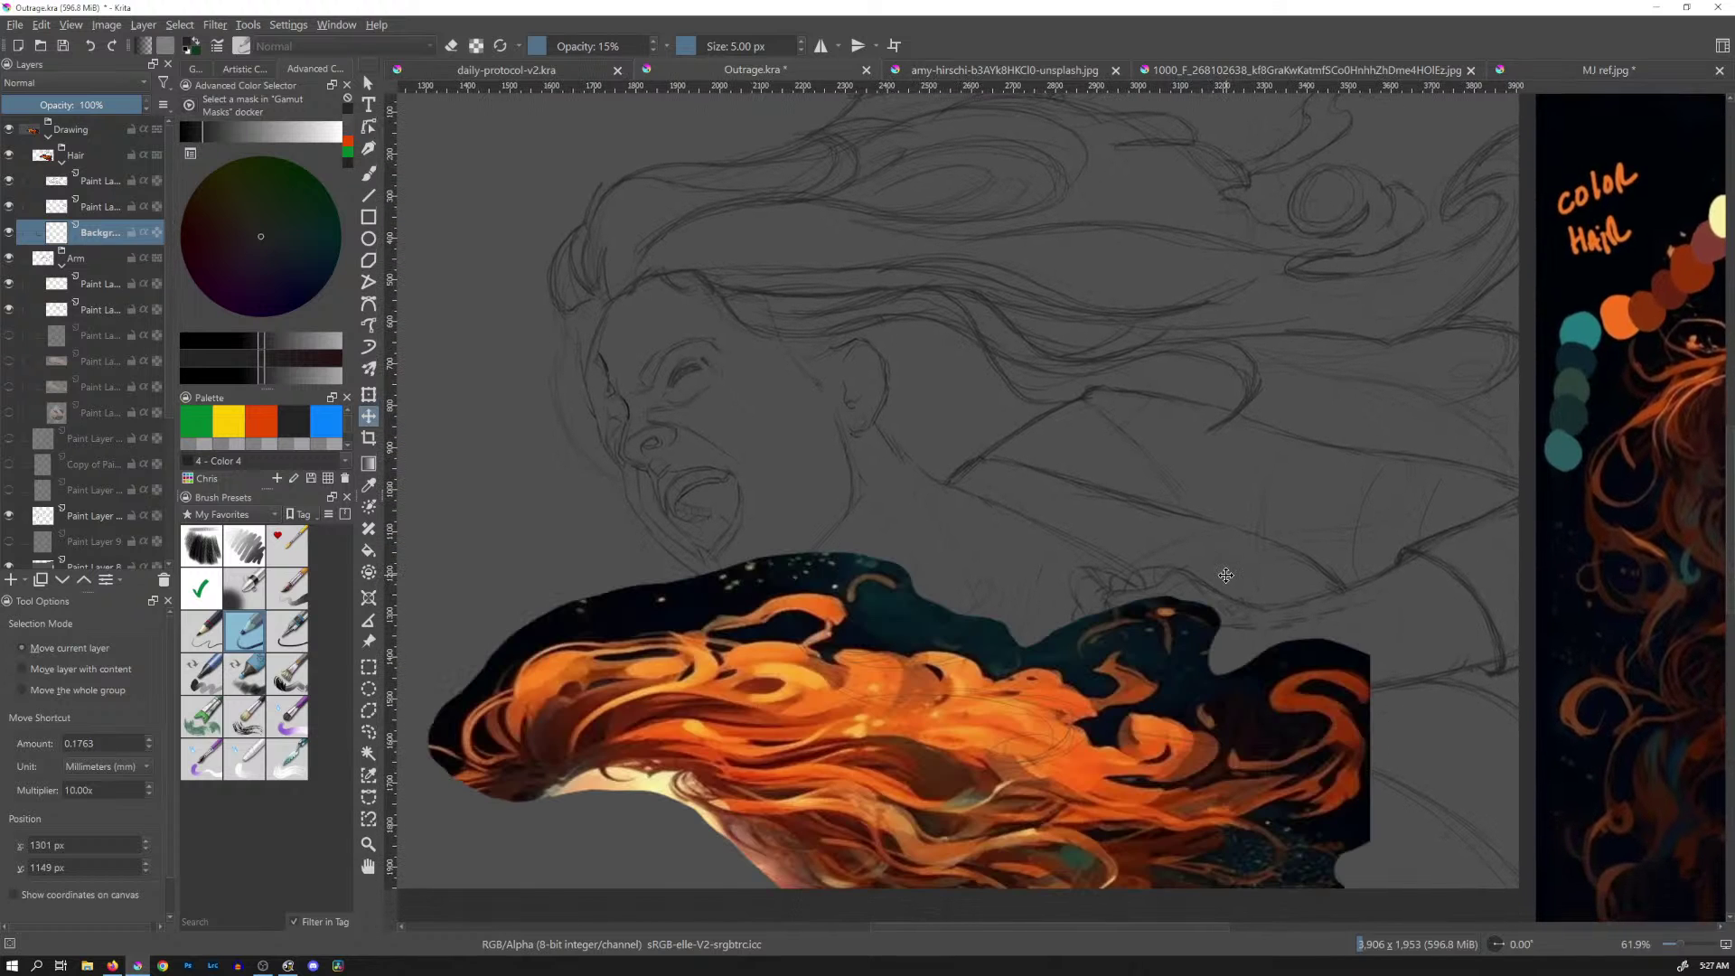
pyautogui.hotkey('ctrl', 't')
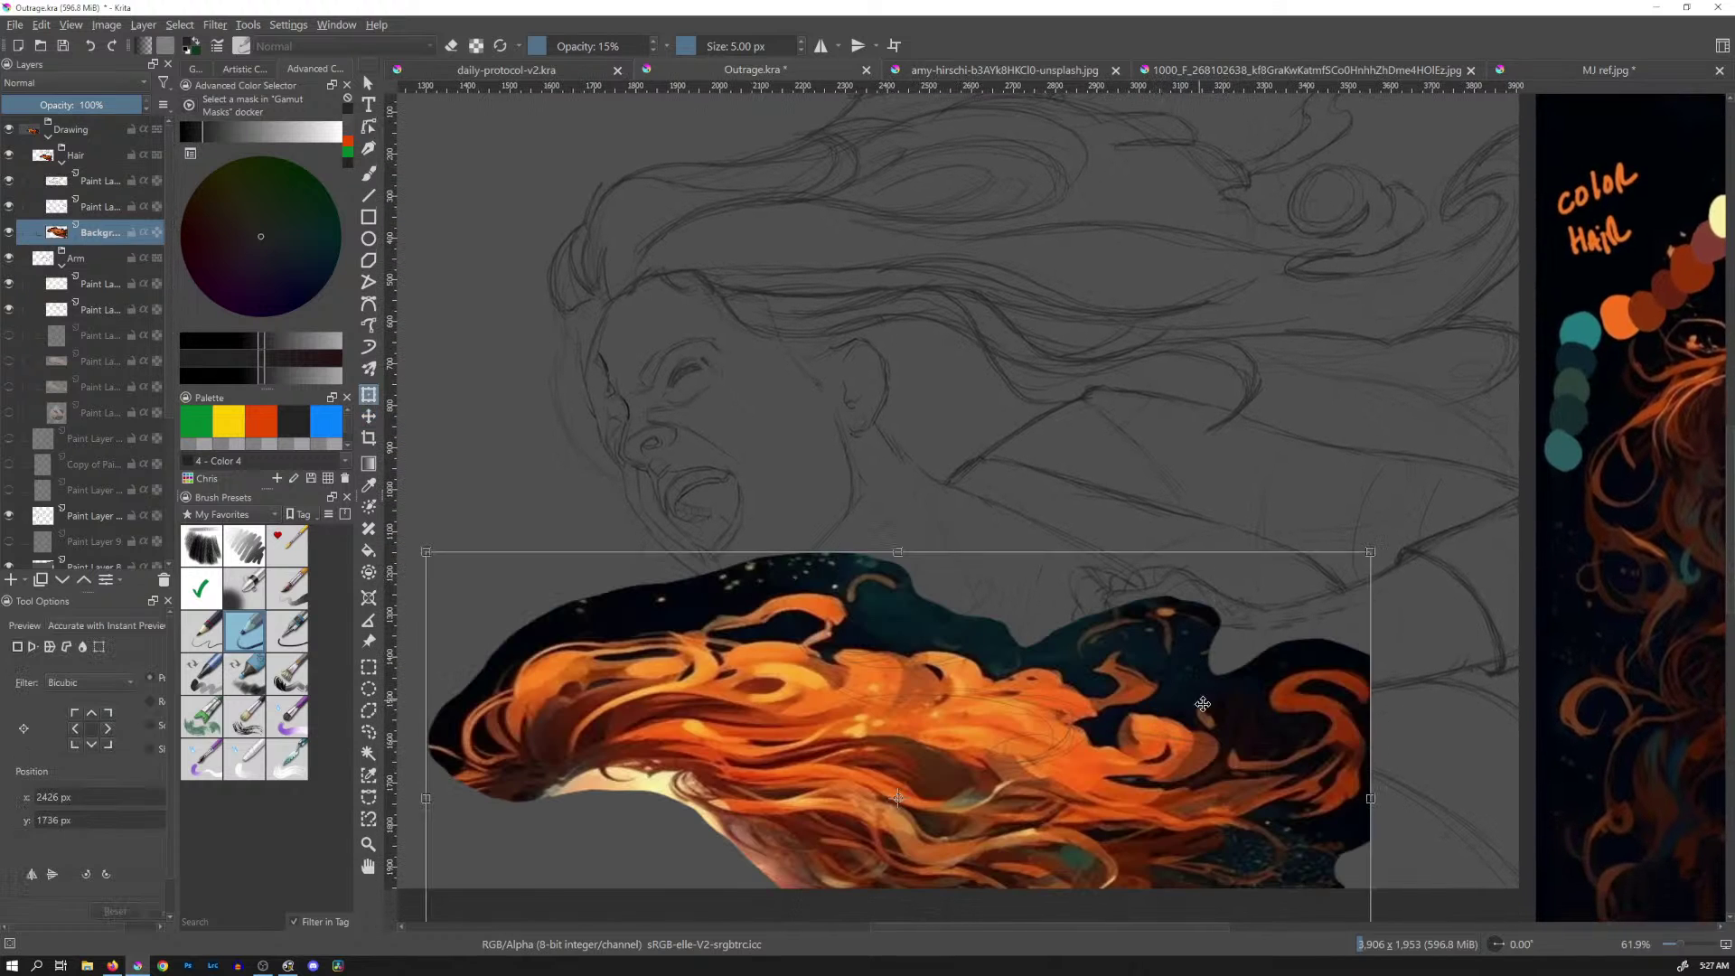
pyautogui.moveTo(1198, 701); pyautogui.dragTo(1234, 485)
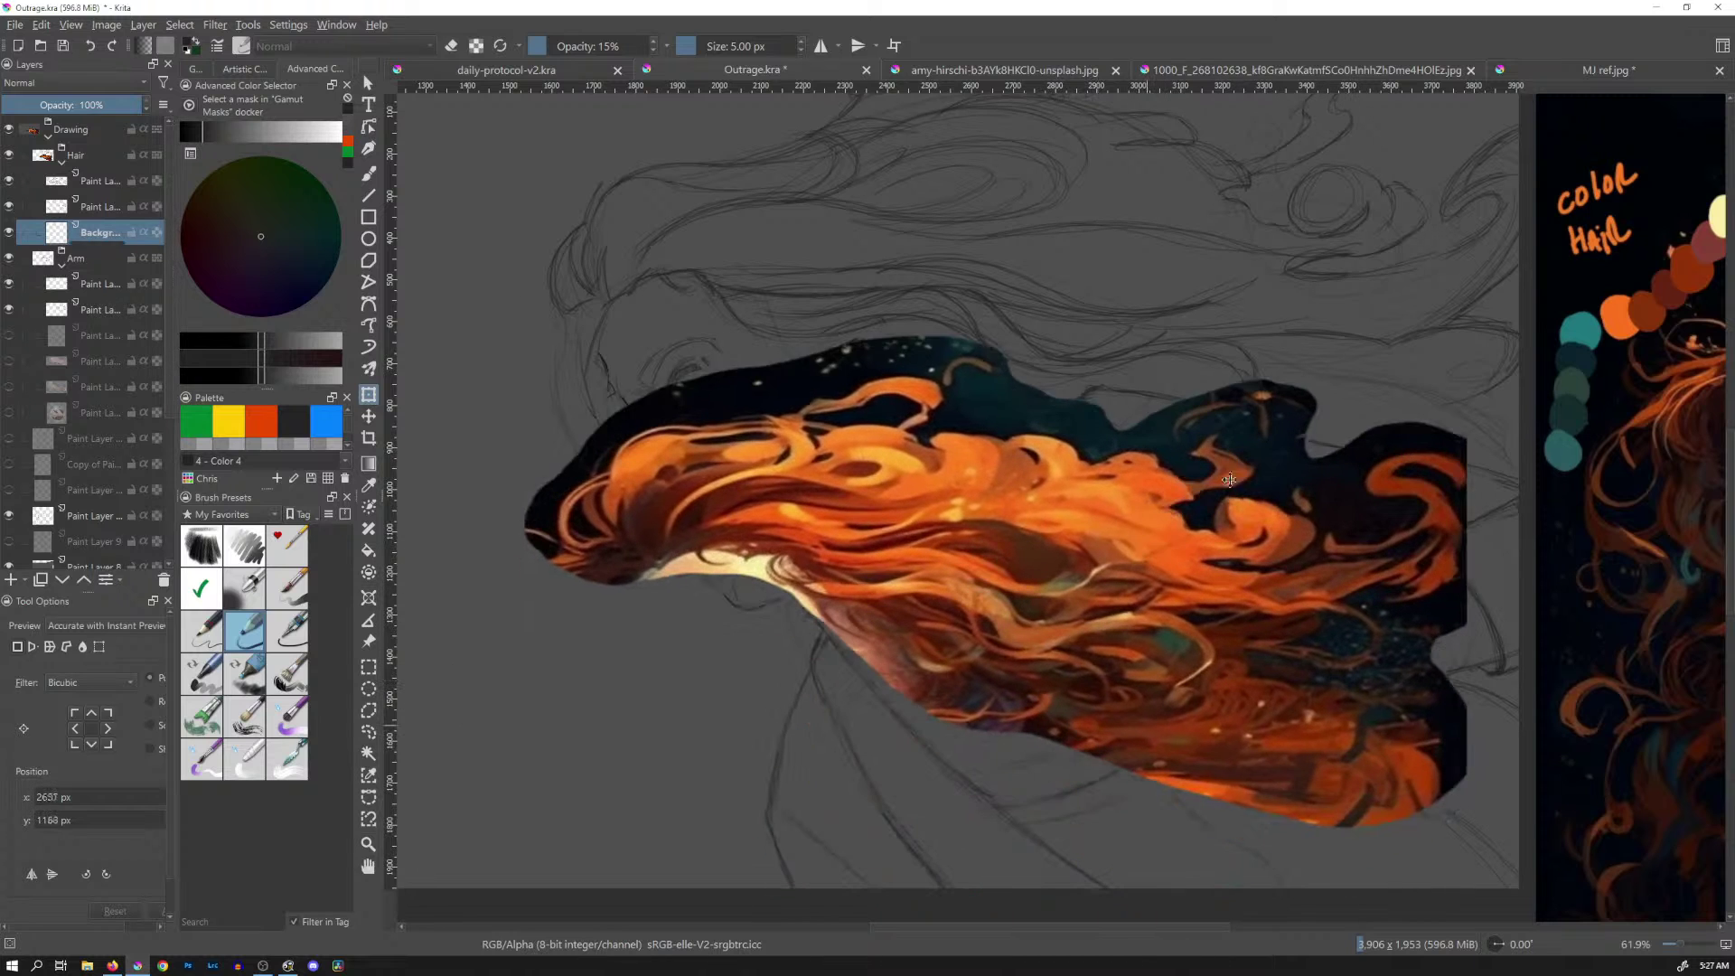
pyautogui.moveTo(1441, 301); pyautogui.dragTo(1055, 604)
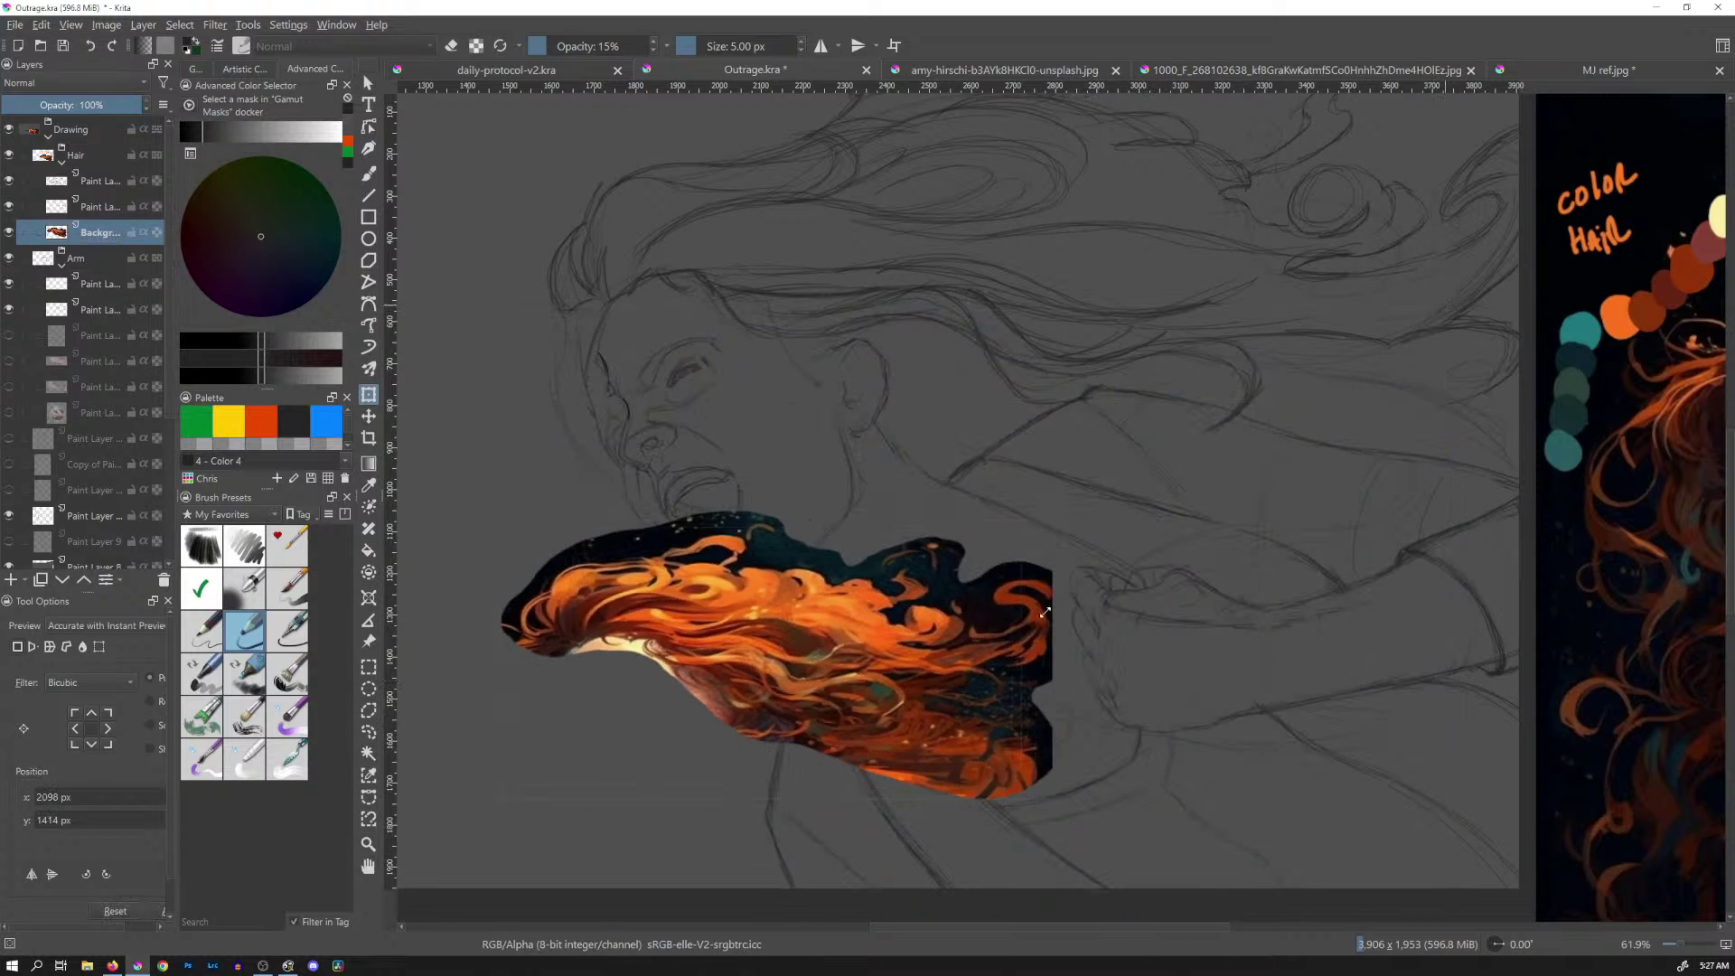
pyautogui.moveTo(886, 697); pyautogui.dragTo(1242, 635)
pyautogui.moveTo(1325, 734); pyautogui.dragTo(1425, 802)
pyautogui.moveTo(1340, 577); pyautogui.dragTo(1274, 610)
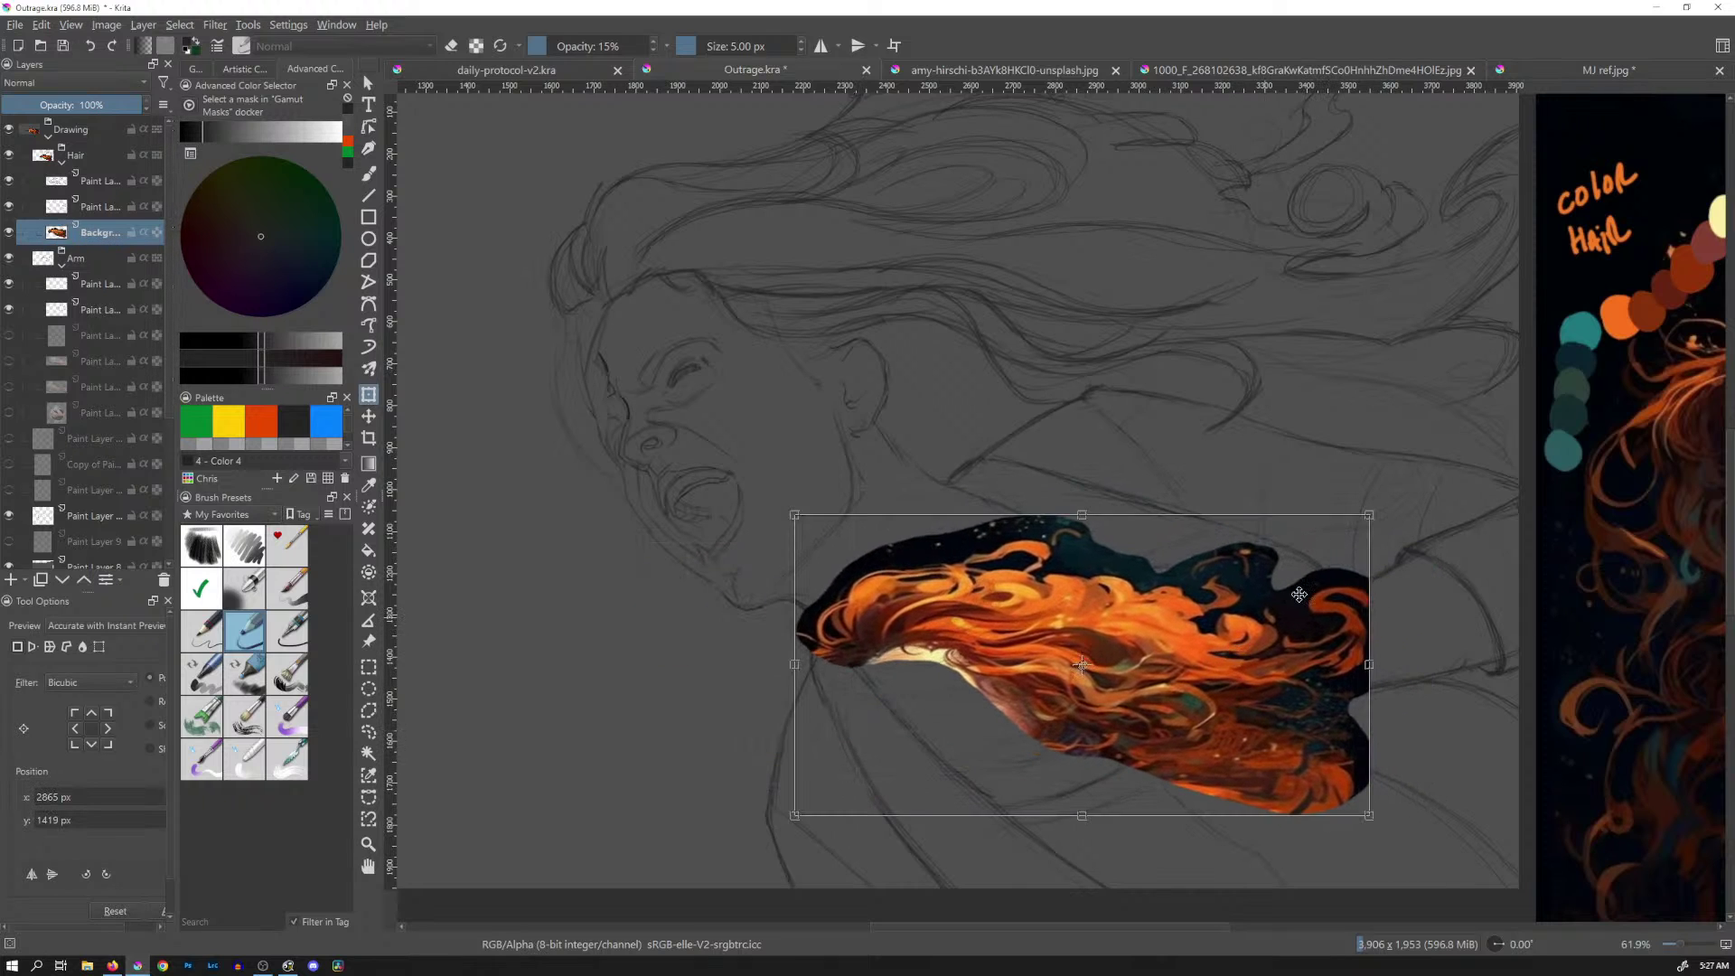
pyautogui.press('Return')
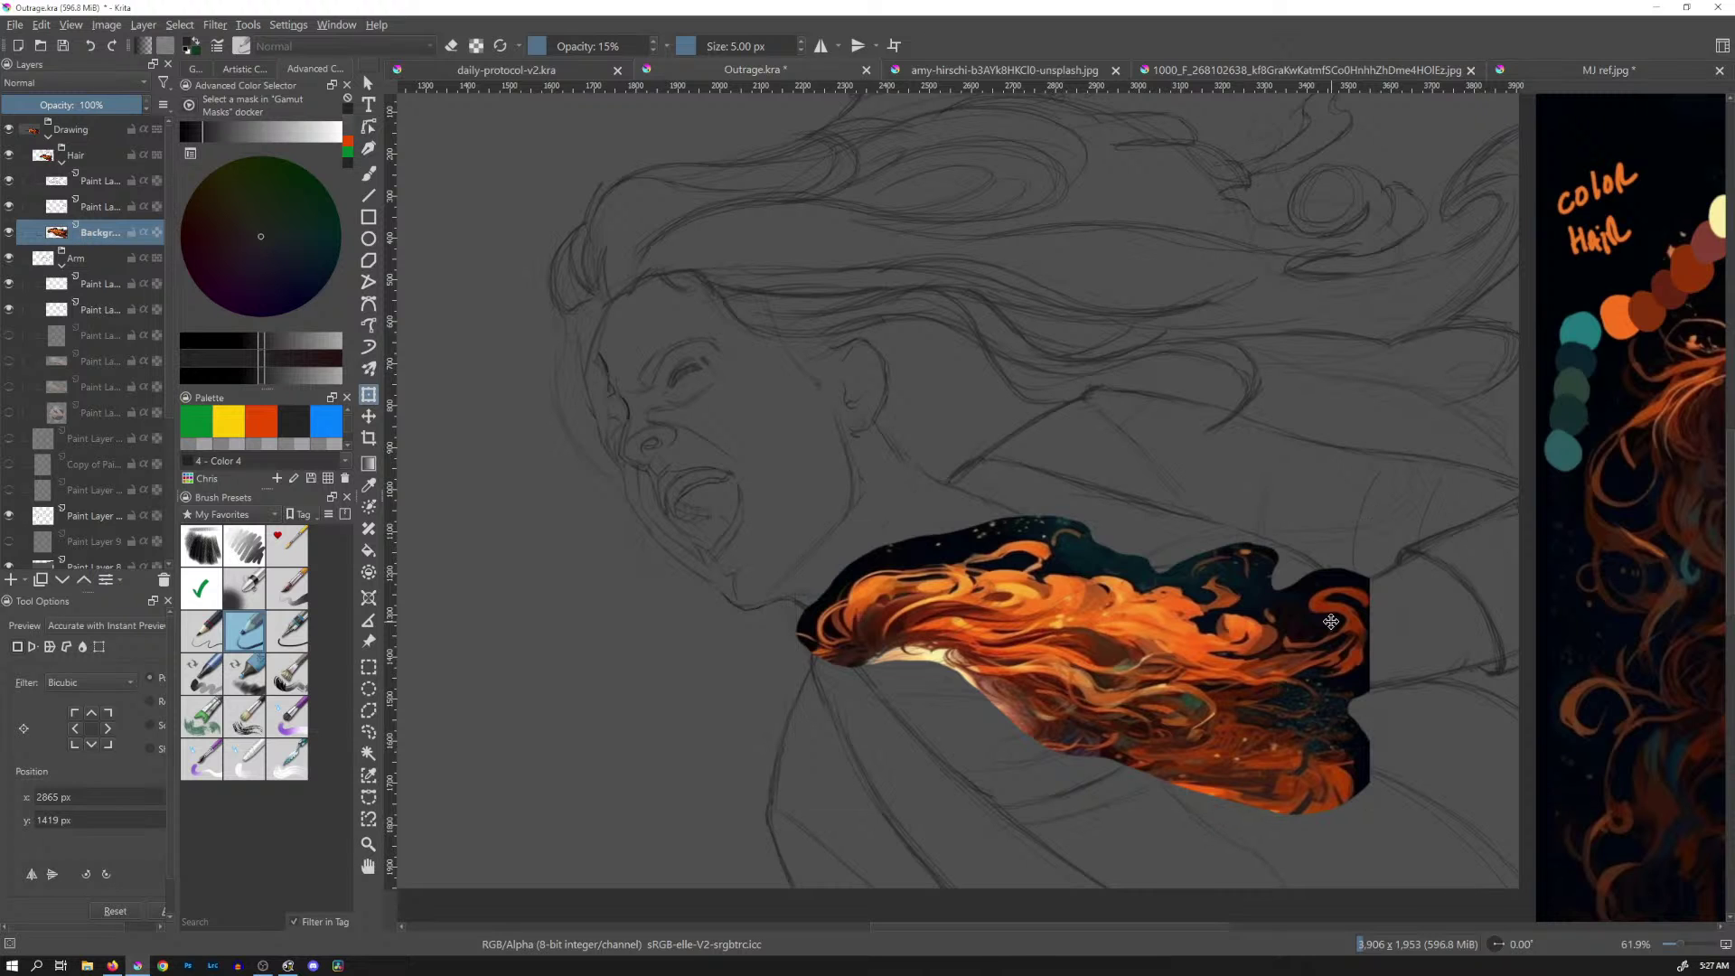
# Move the reduced hair reference to the empty side of the canvas in front of the face
pyautogui.moveTo(1247, 364); pyautogui.dragTo(985, 477)
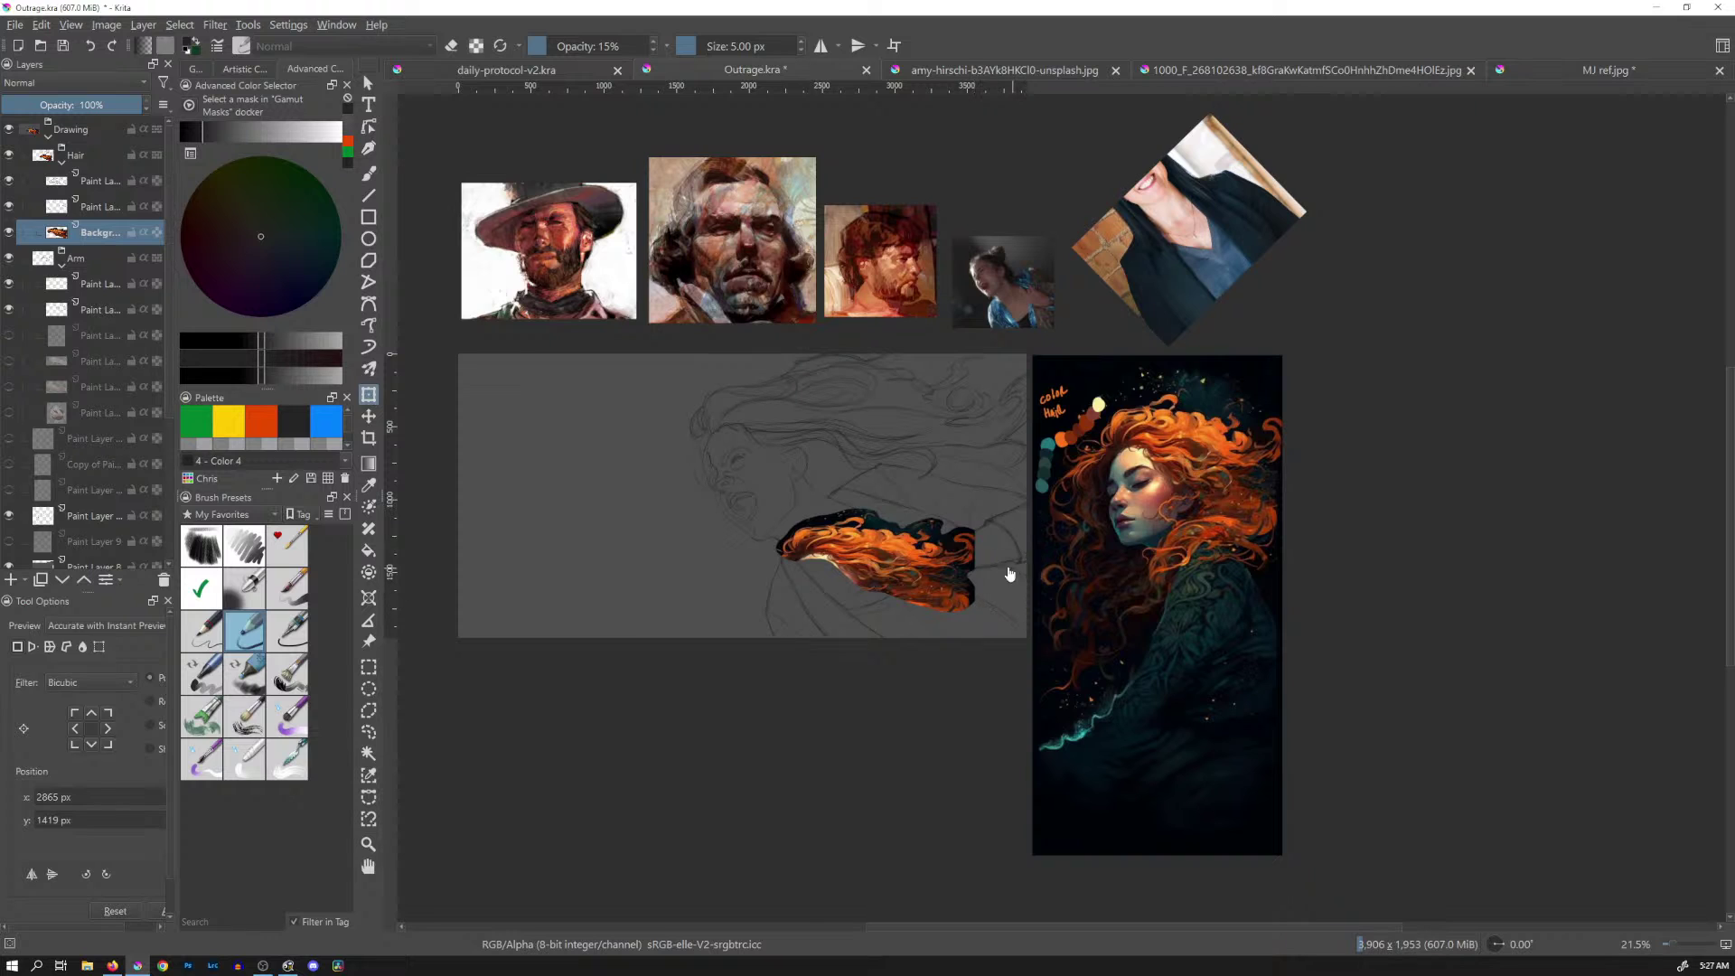
pyautogui.press('t')
pyautogui.moveTo(940, 546); pyautogui.dragTo(622, 549)
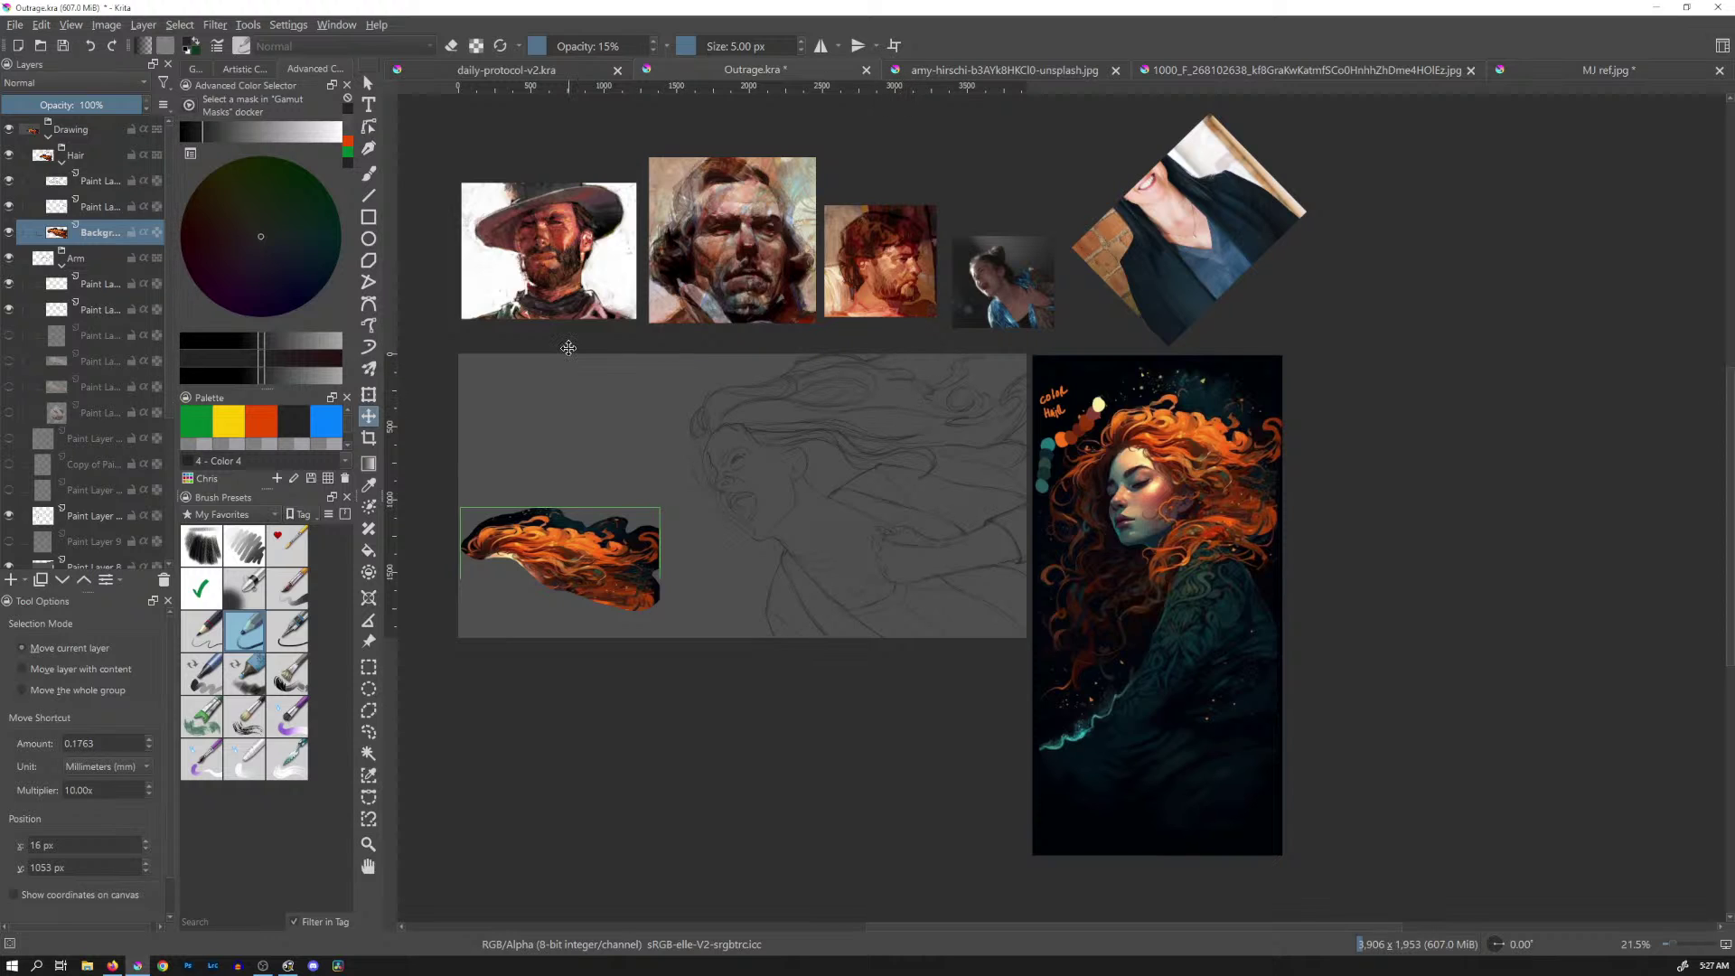
# Erase stray contour lines on the hair line layer, between the upper strands and the wispy tips and near the shoulder
pyautogui.click(95, 182)
pyautogui.press('b')
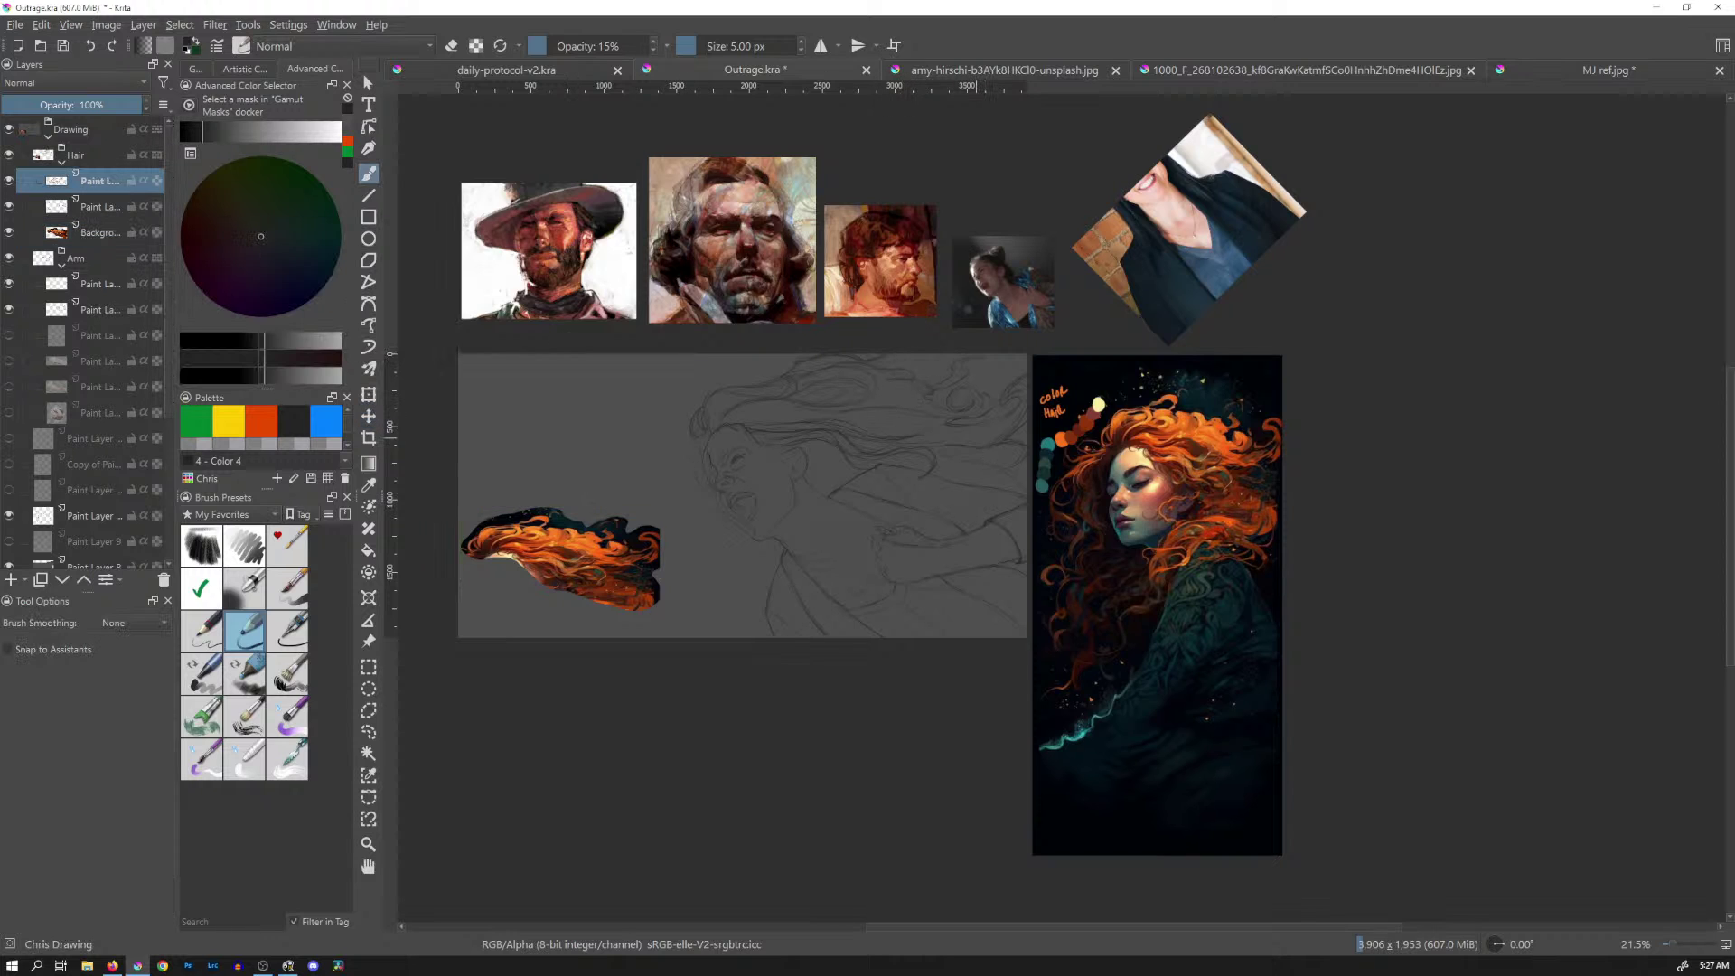
pyautogui.scroll(6, 929, 408)
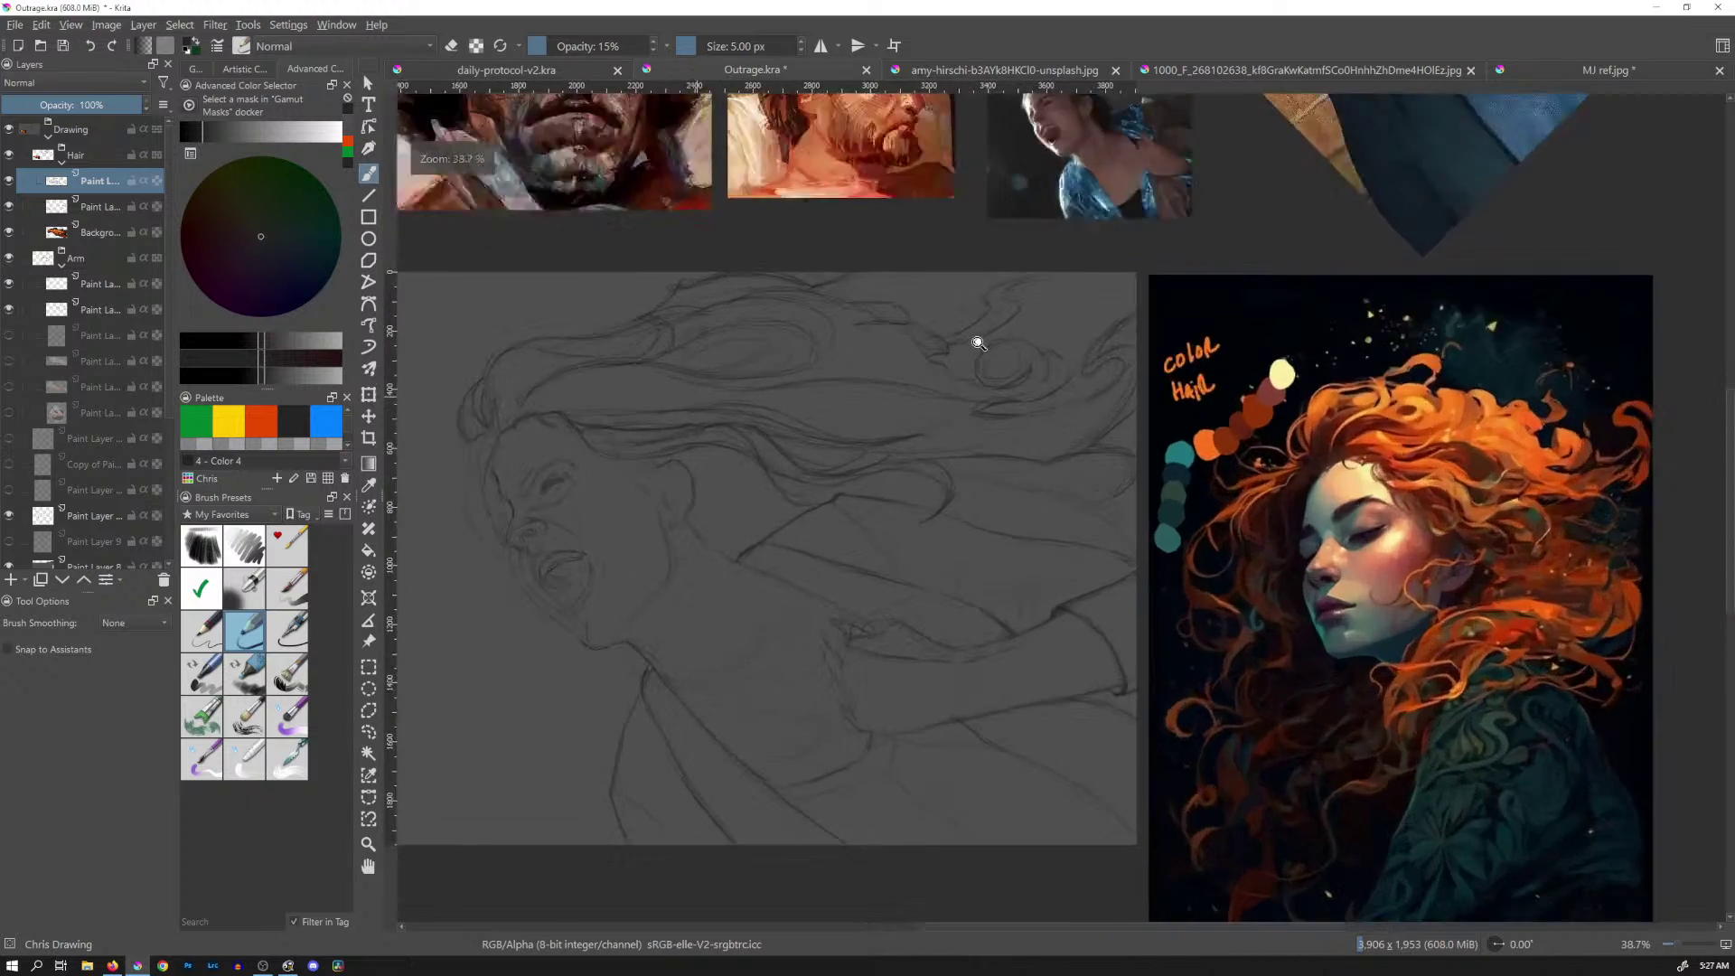
pyautogui.moveTo(1334, 362); pyautogui.dragTo(1302, 342)
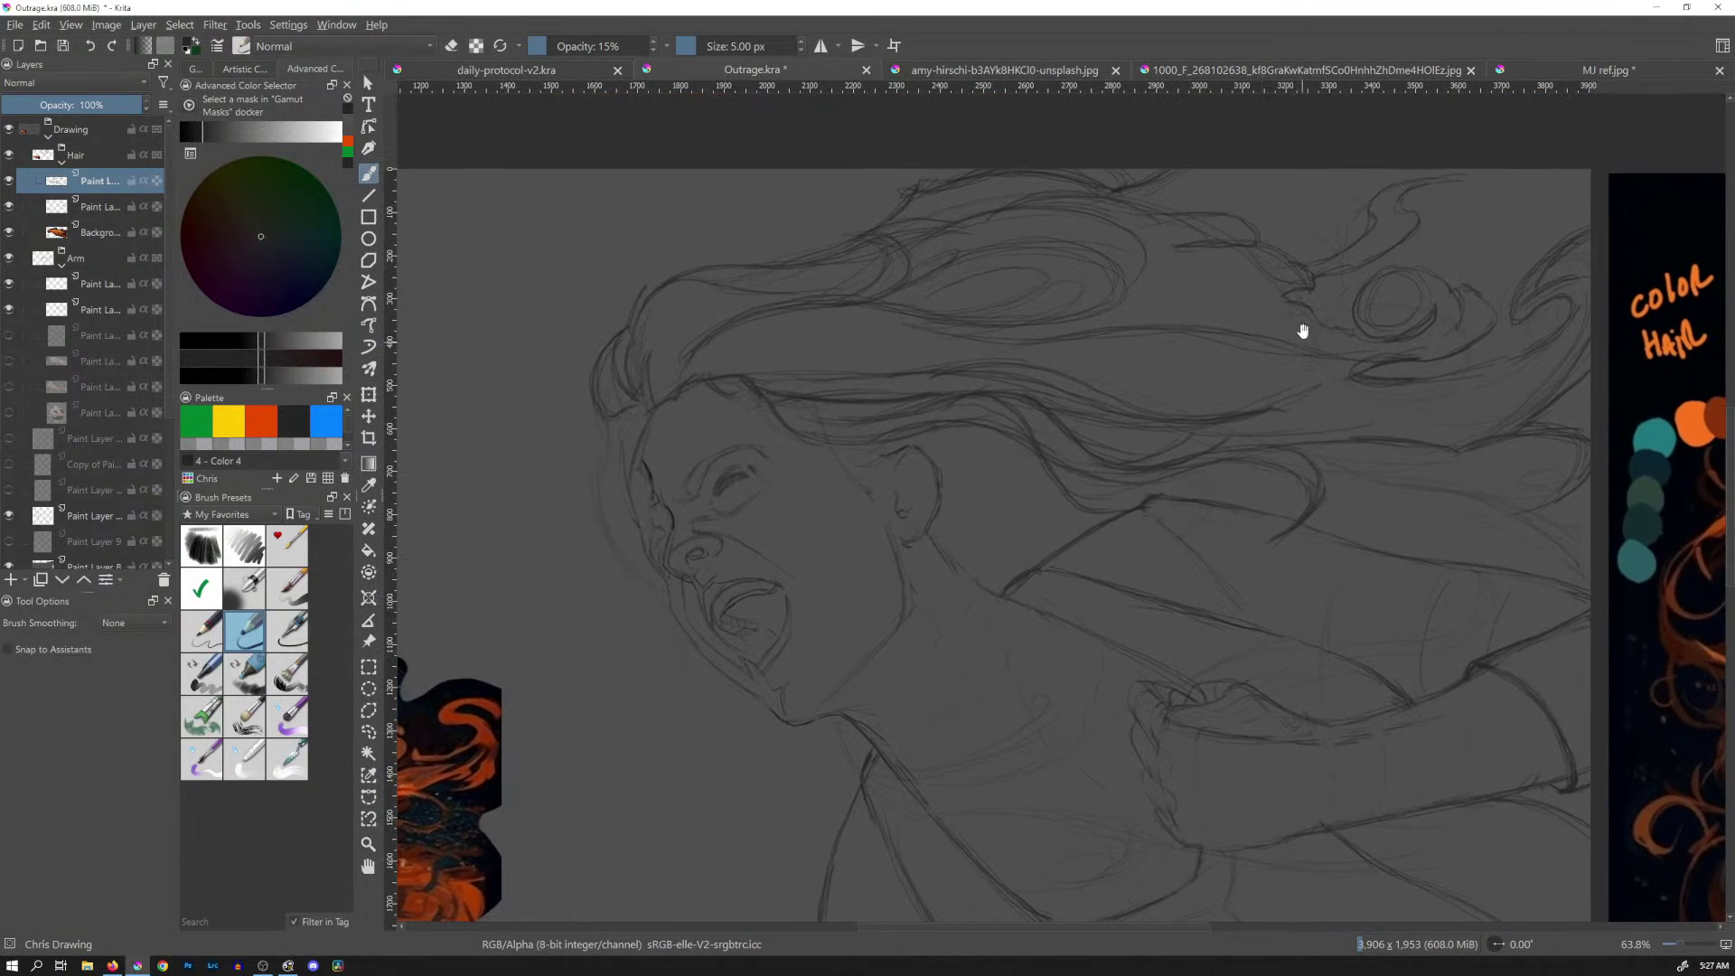
pyautogui.moveTo(1224, 283)
pyautogui.mouseDown()
pyautogui.moveTo(1323, 271)
pyautogui.moveTo(1289, 271)
pyautogui.moveTo(1286, 254)
pyautogui.moveTo(1266, 268)
pyautogui.moveTo(1266, 226)
pyautogui.moveTo(1226, 259)
pyautogui.moveTo(1215, 217)
pyautogui.moveTo(1188, 261)
pyautogui.moveTo(1169, 250)
pyautogui.moveTo(1220, 255)
pyautogui.mouseUp()
pyautogui.press('e')
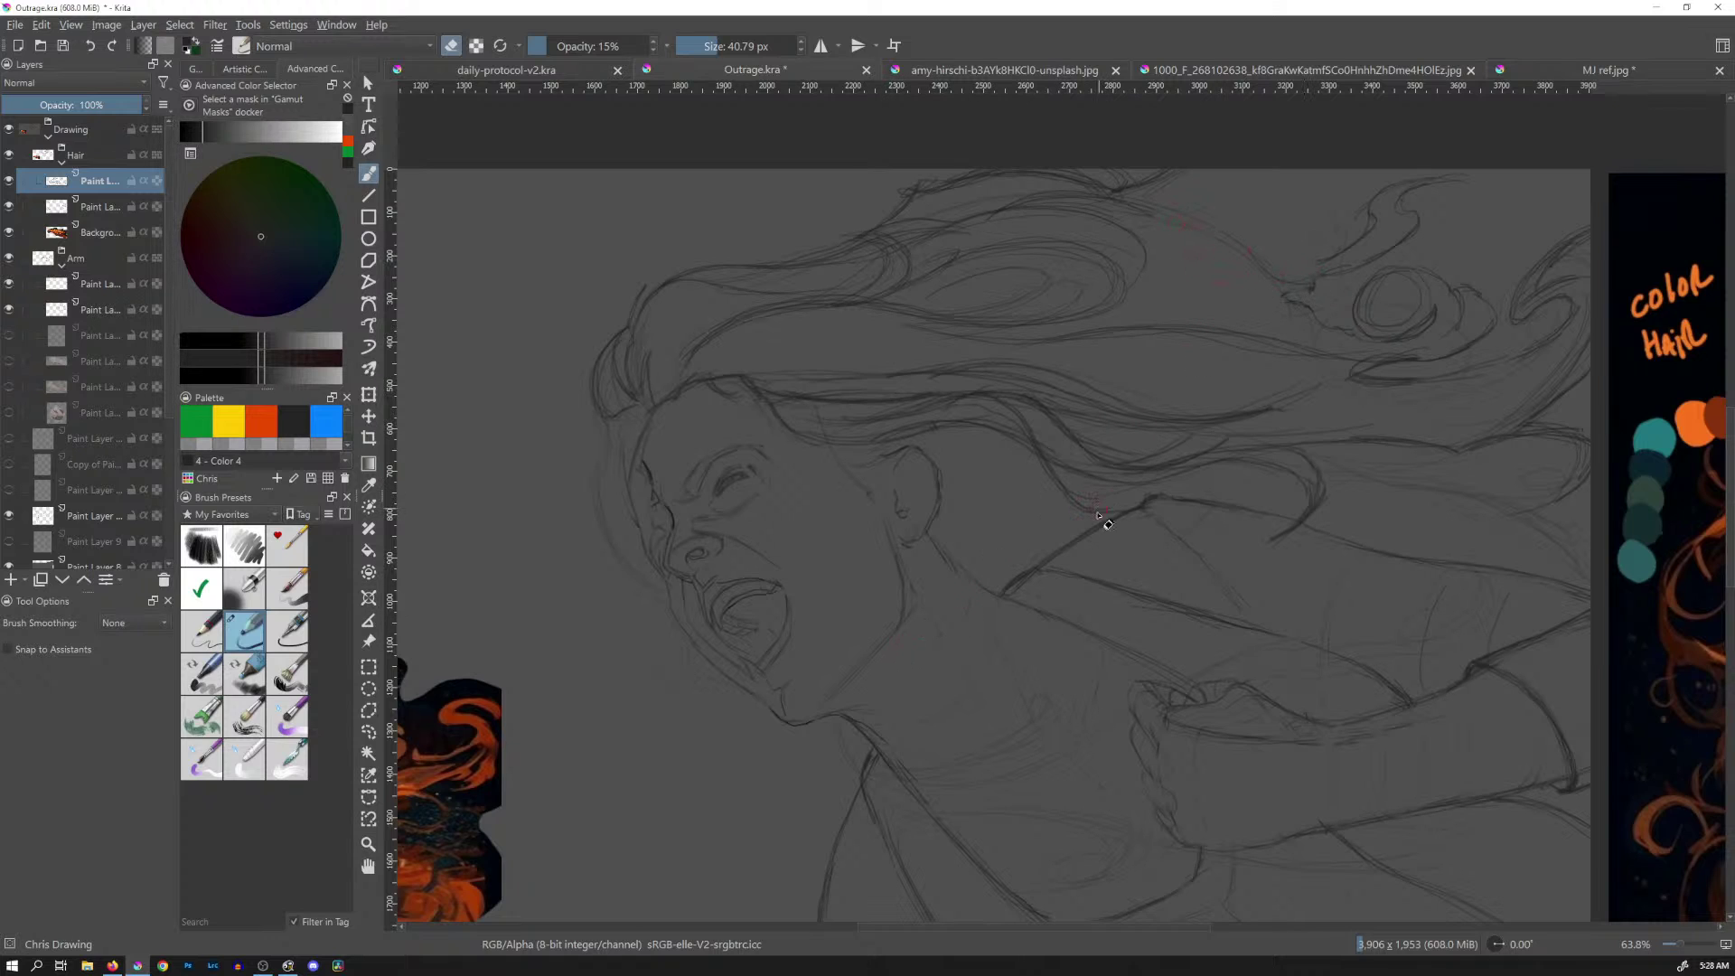
pyautogui.press('e')
# Move the hair reference layer back over the torso, just below the jaw
pyautogui.click(106, 240)
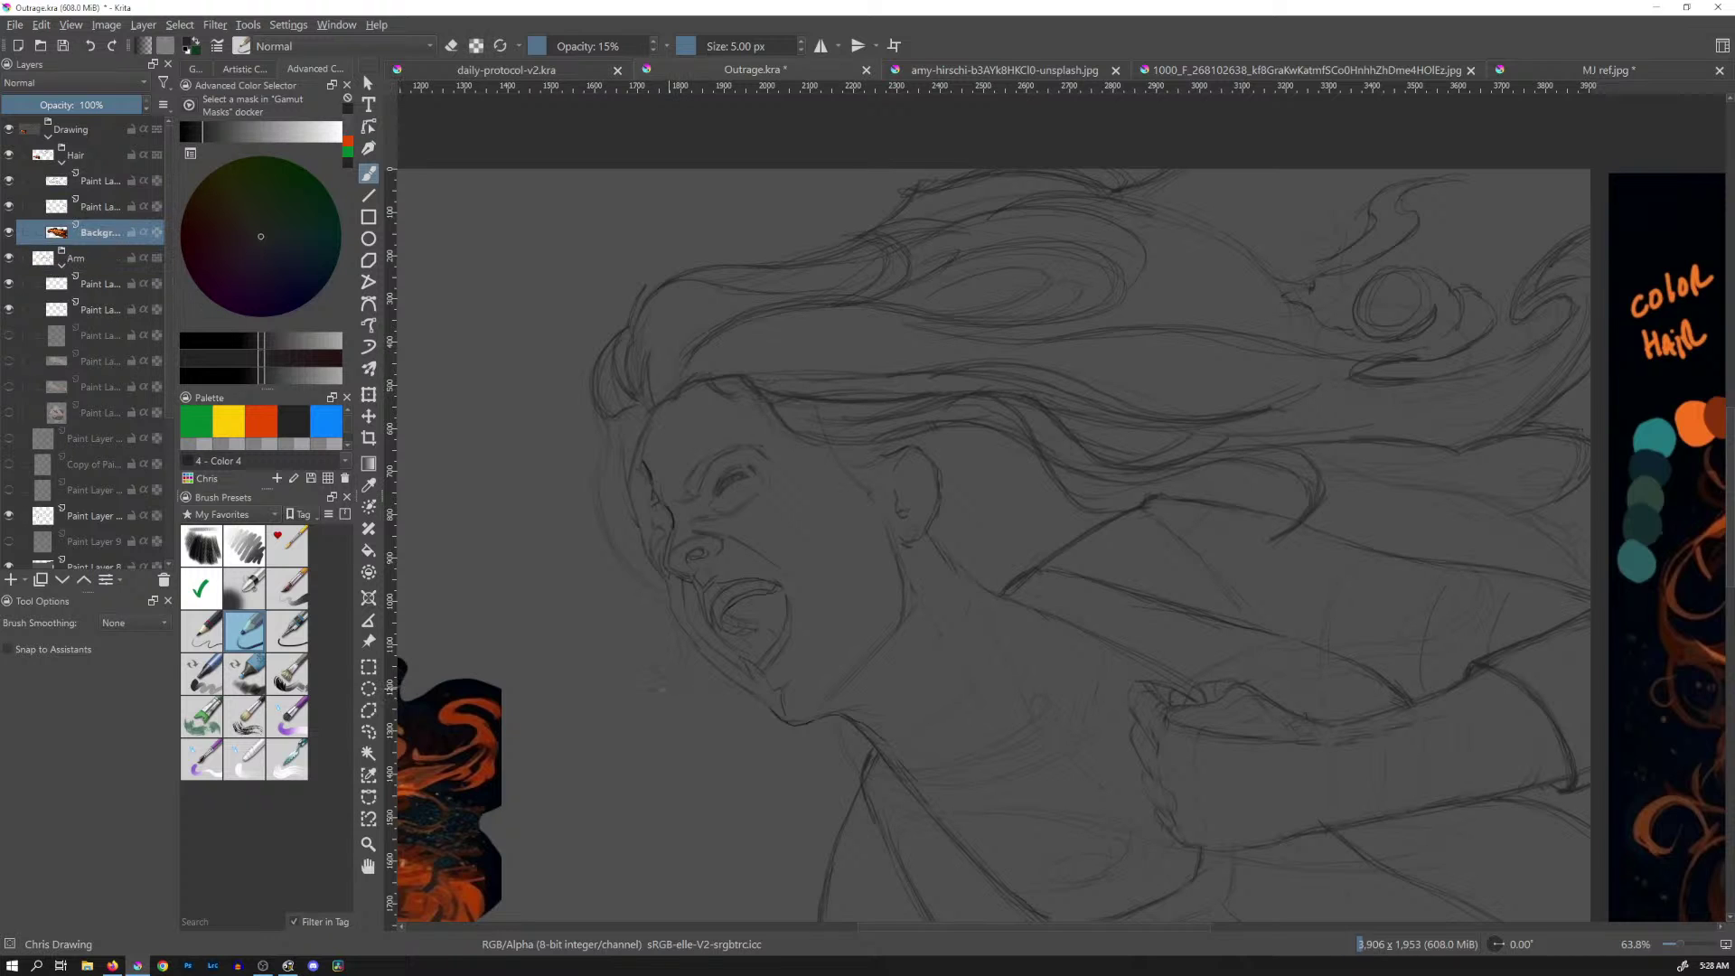
pyautogui.press('t')
pyautogui.moveTo(476, 753); pyautogui.dragTo(1250, 734)
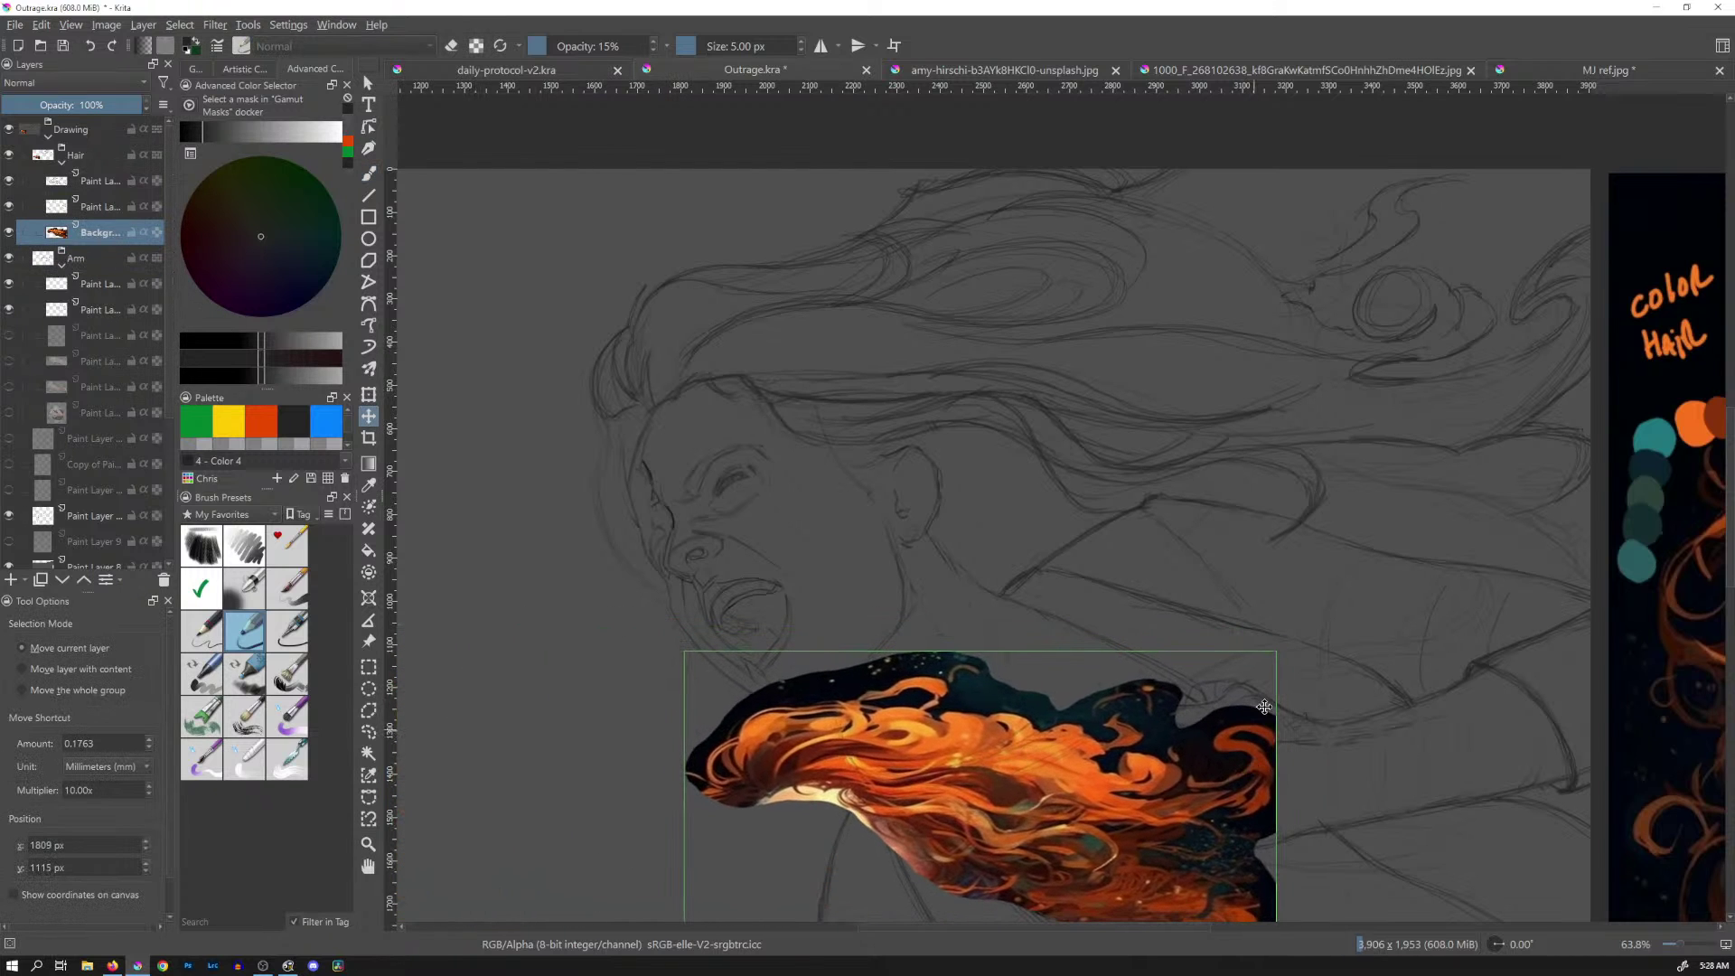
# Draw additional curved strands in the upper hair mass and around the wispy tips on the hair line layer
pyautogui.click(129, 185)
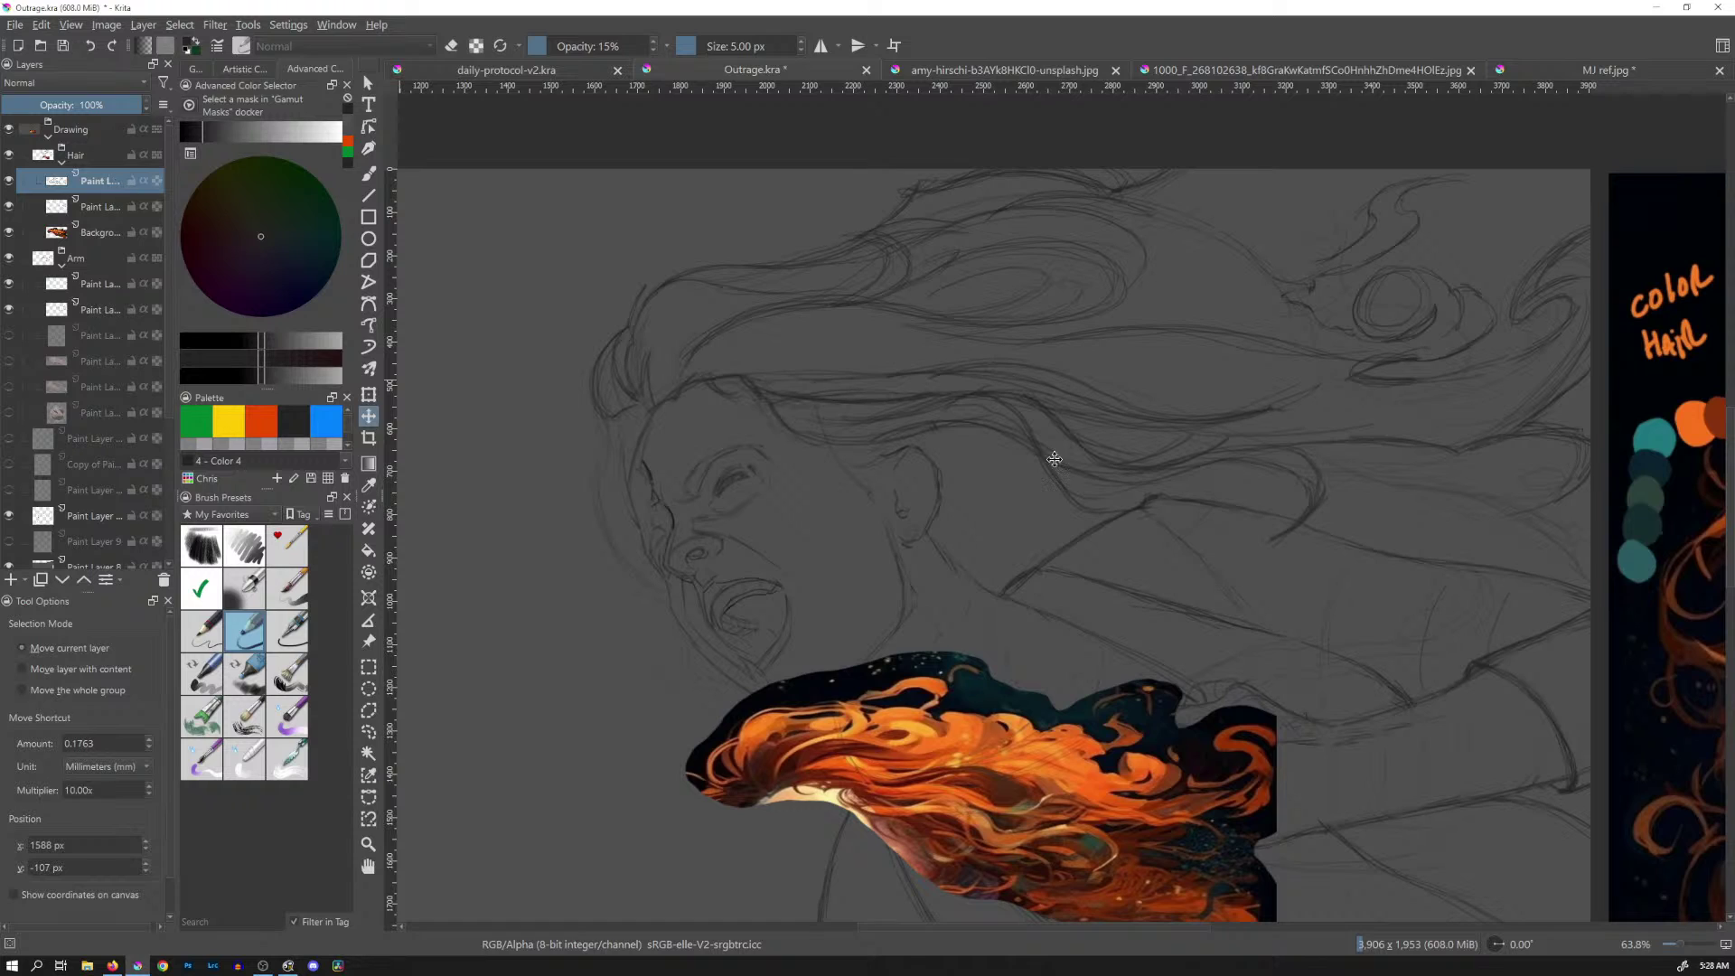
pyautogui.press('b')
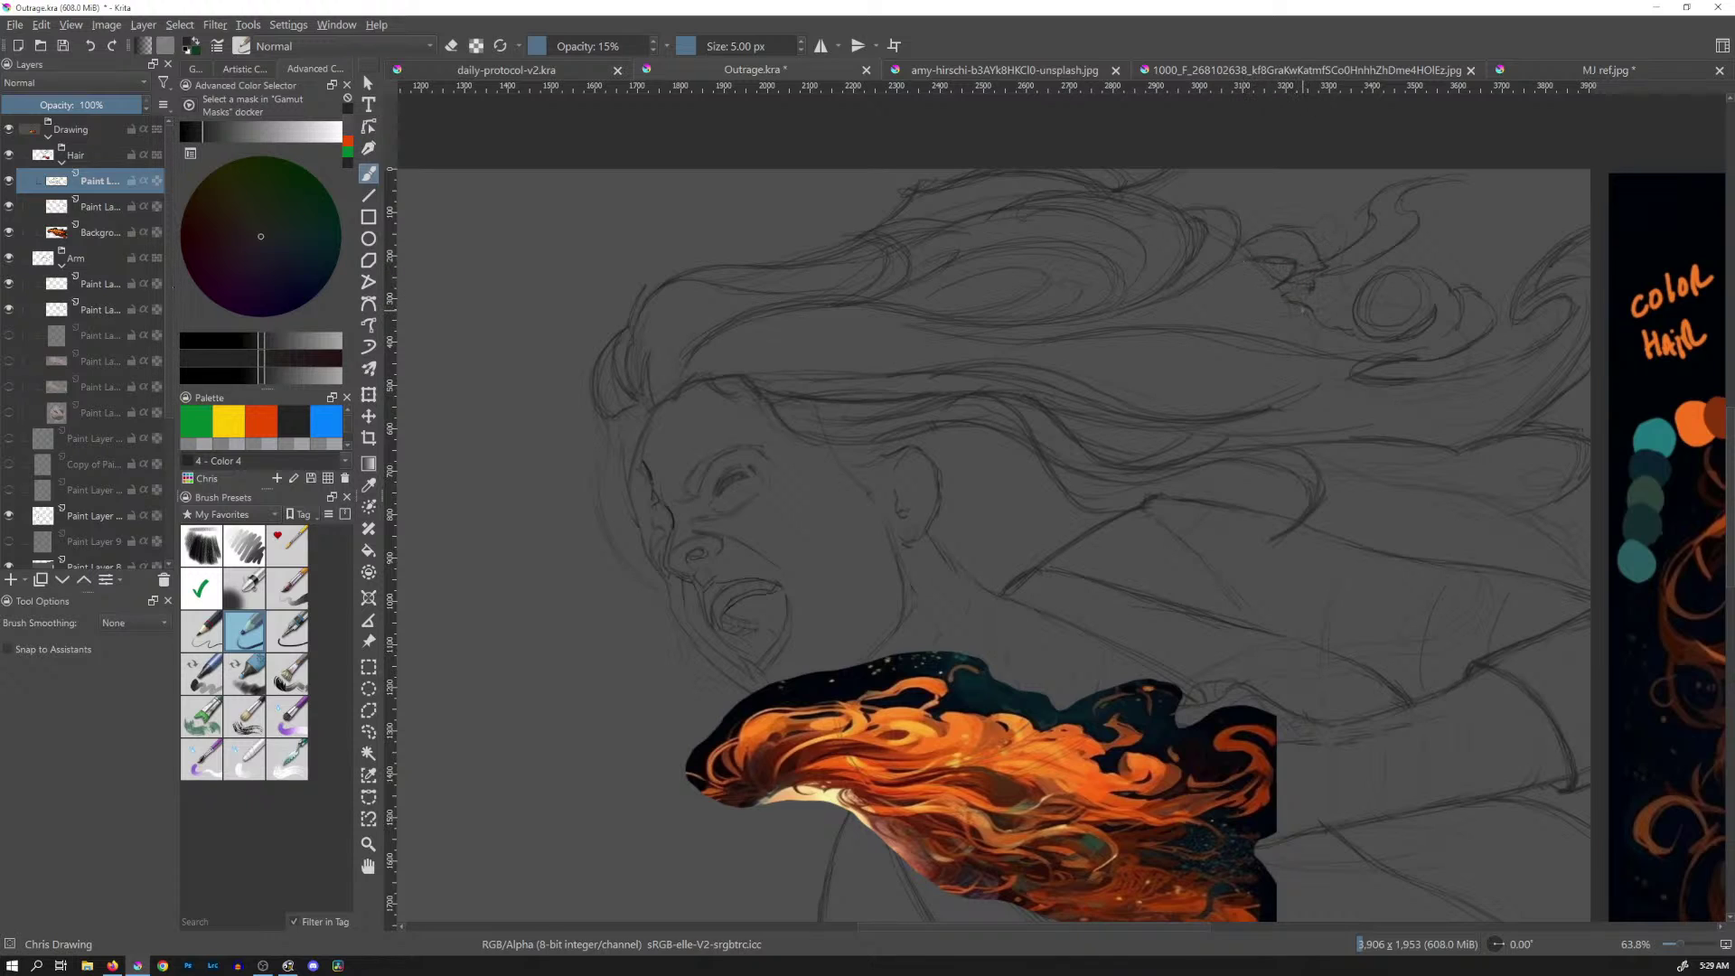
pyautogui.hotkey('ctrl', 'z')
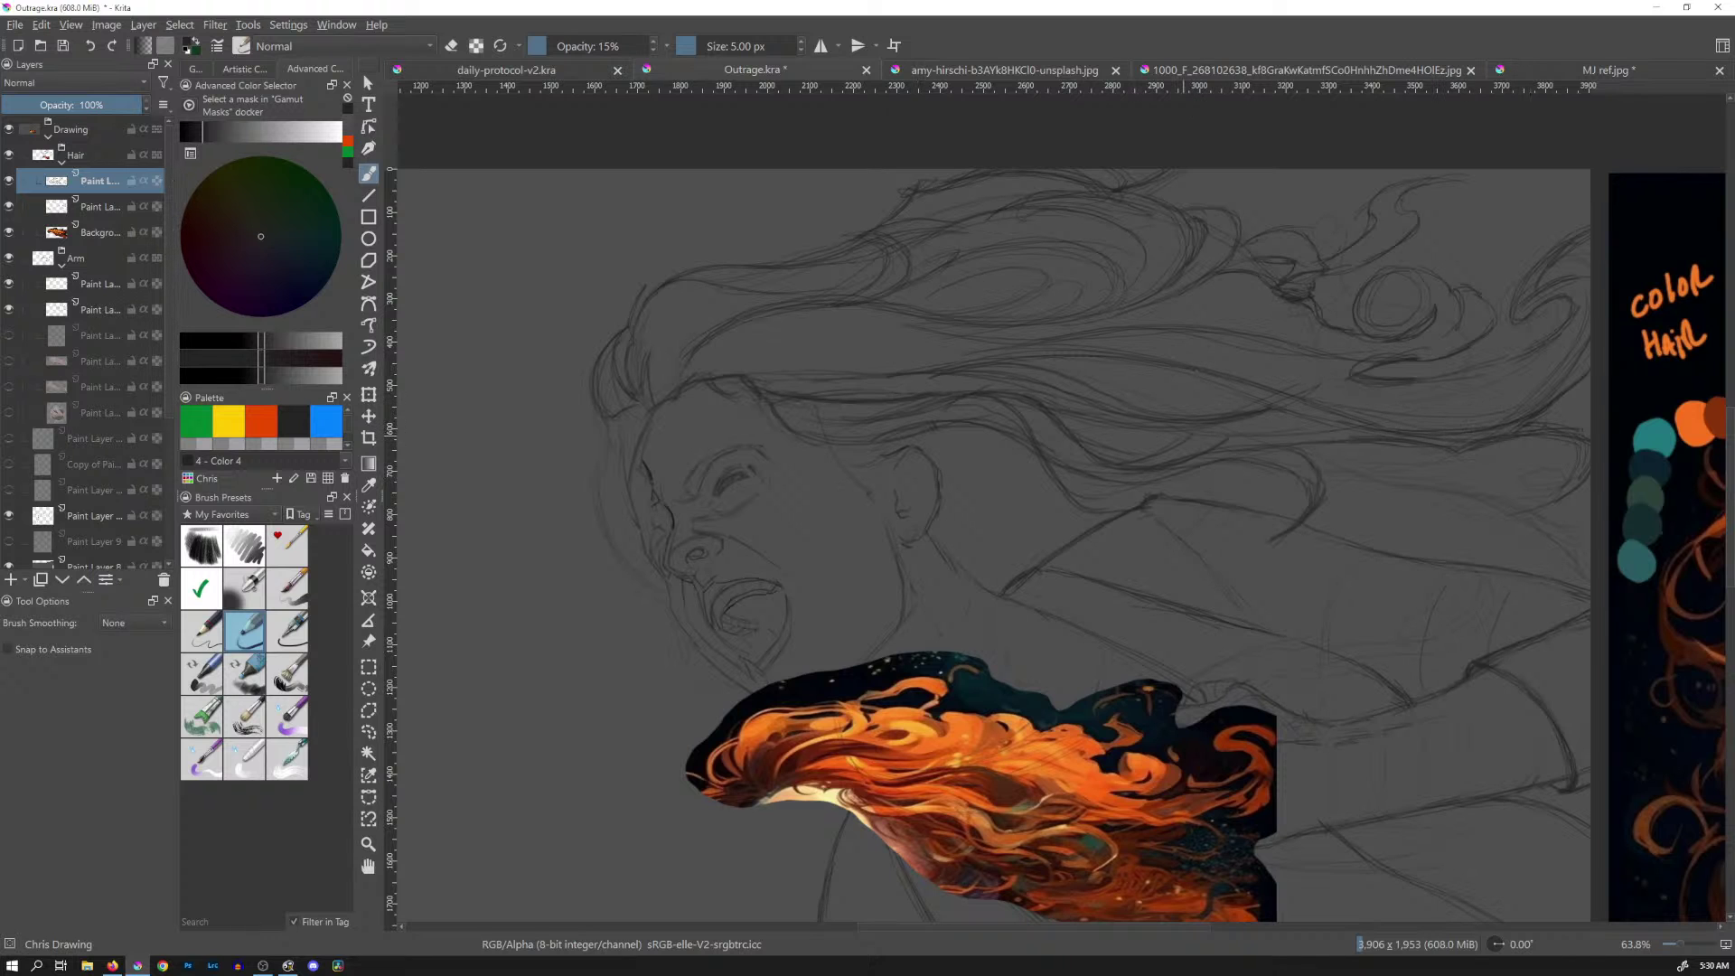
# Mirror the canvas view, hide the hair reference layer and check the whole drawing with only the canvas showing
pyautogui.scroll(-3, 1191, 412)
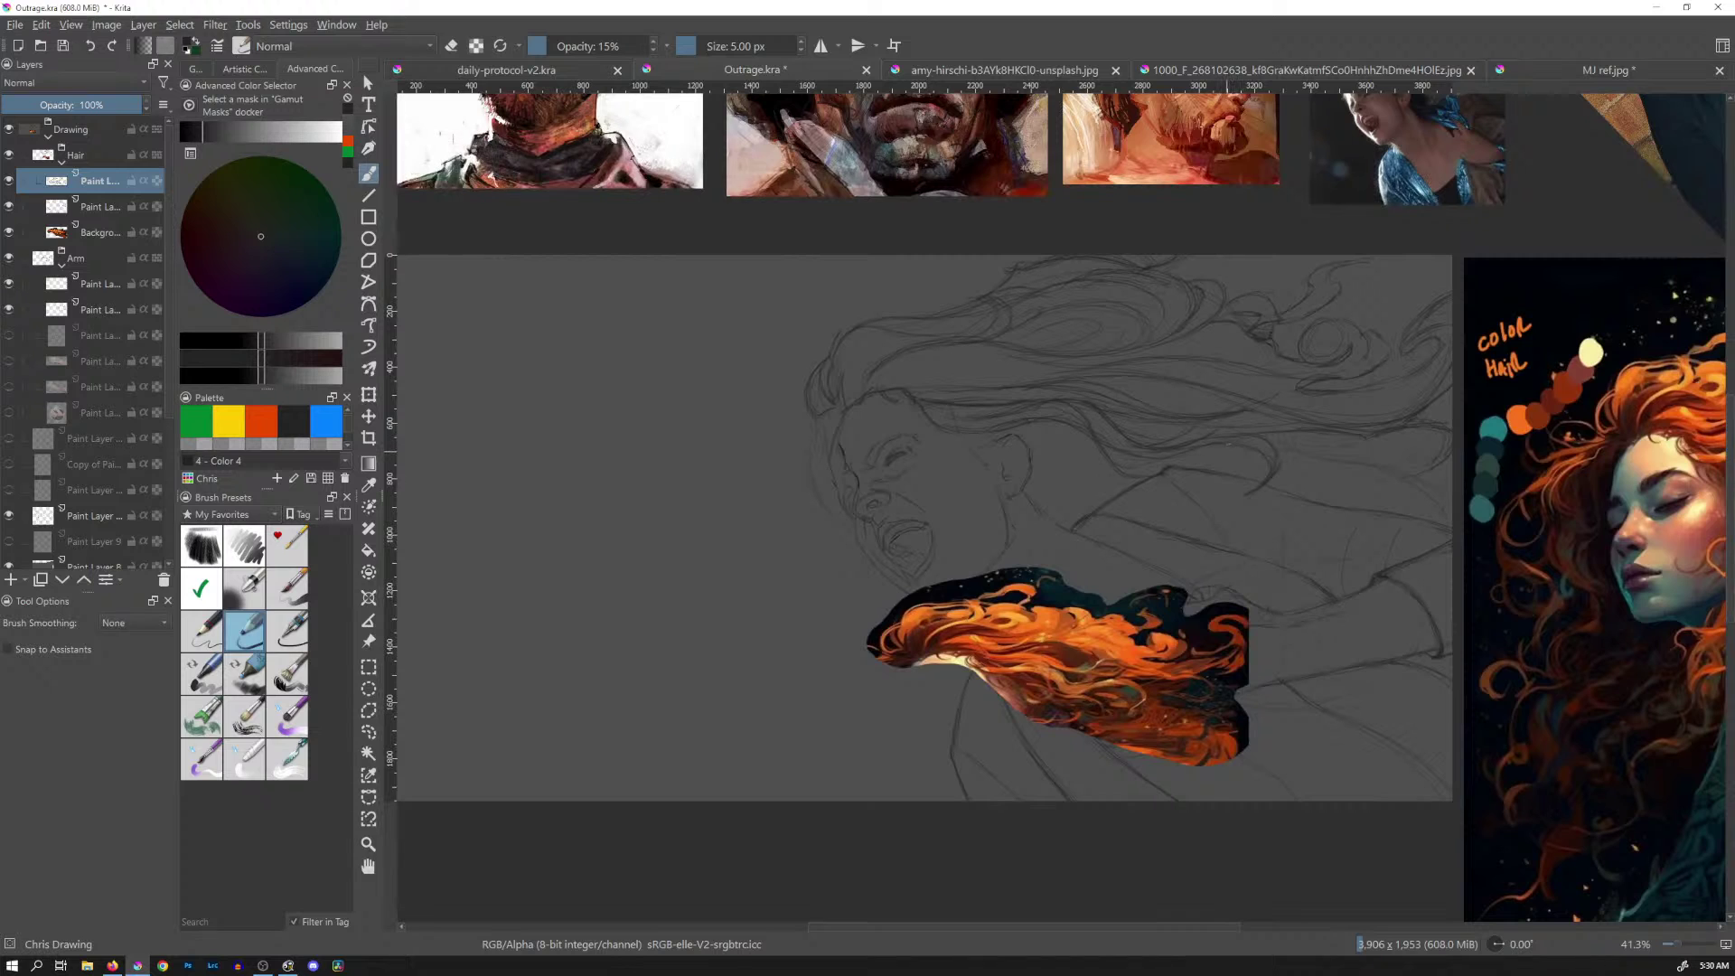
pyautogui.press('m')
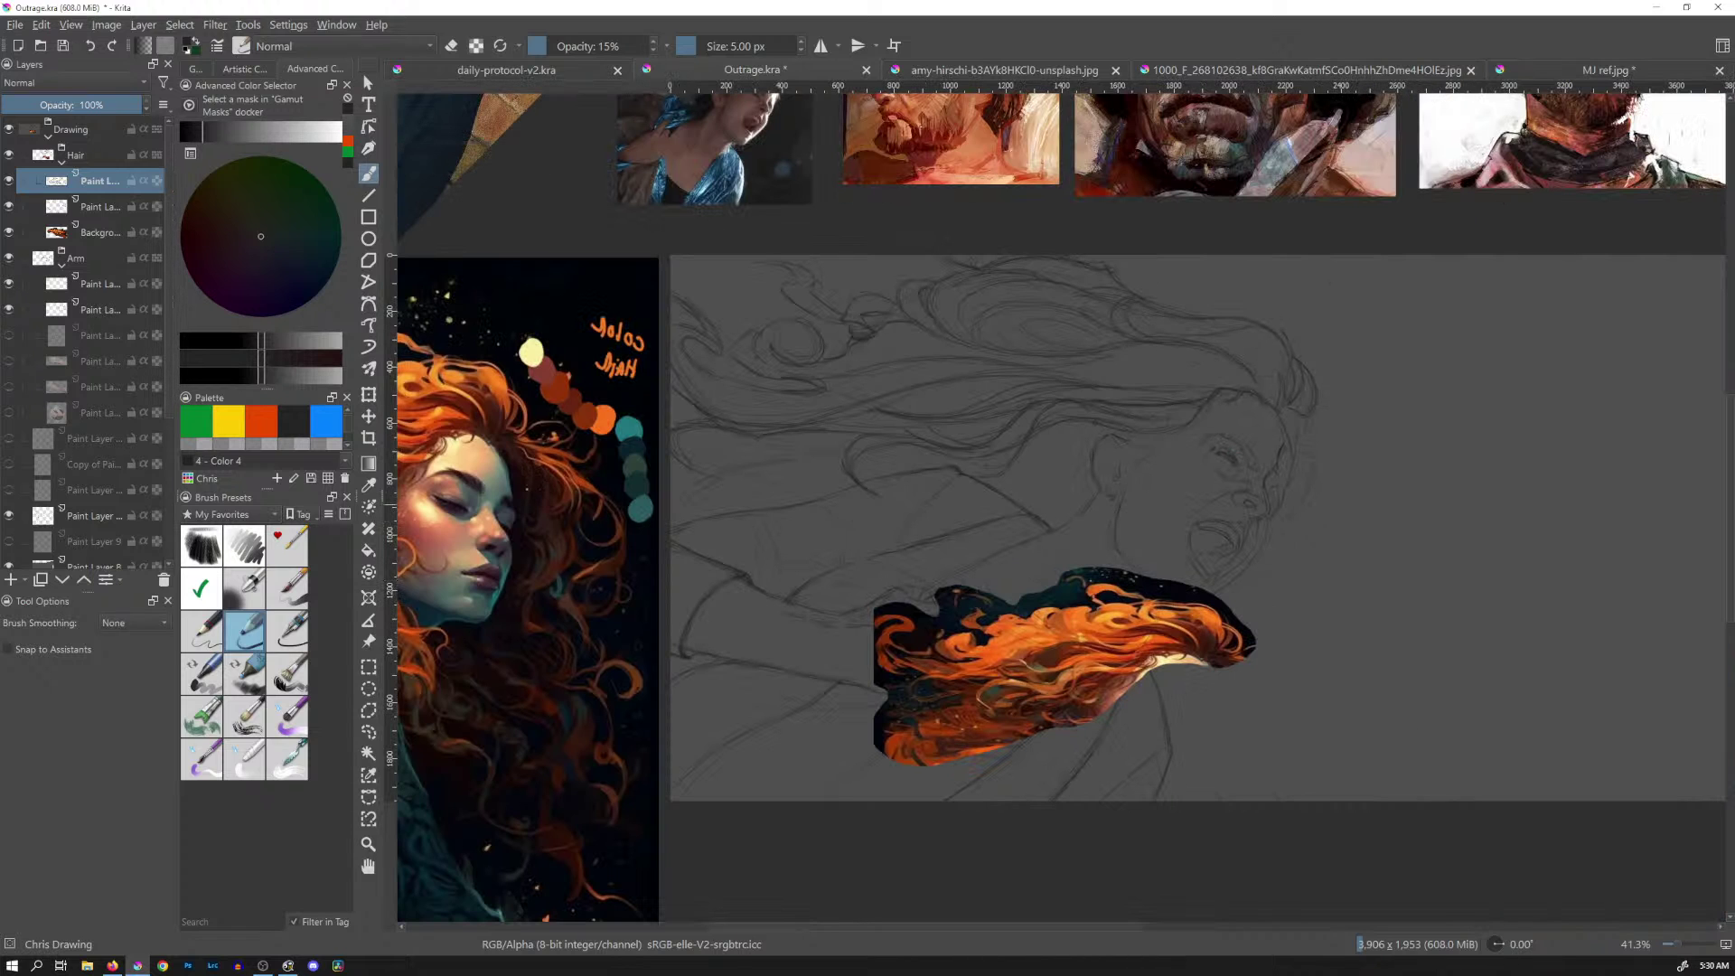
pyautogui.click(9, 232)
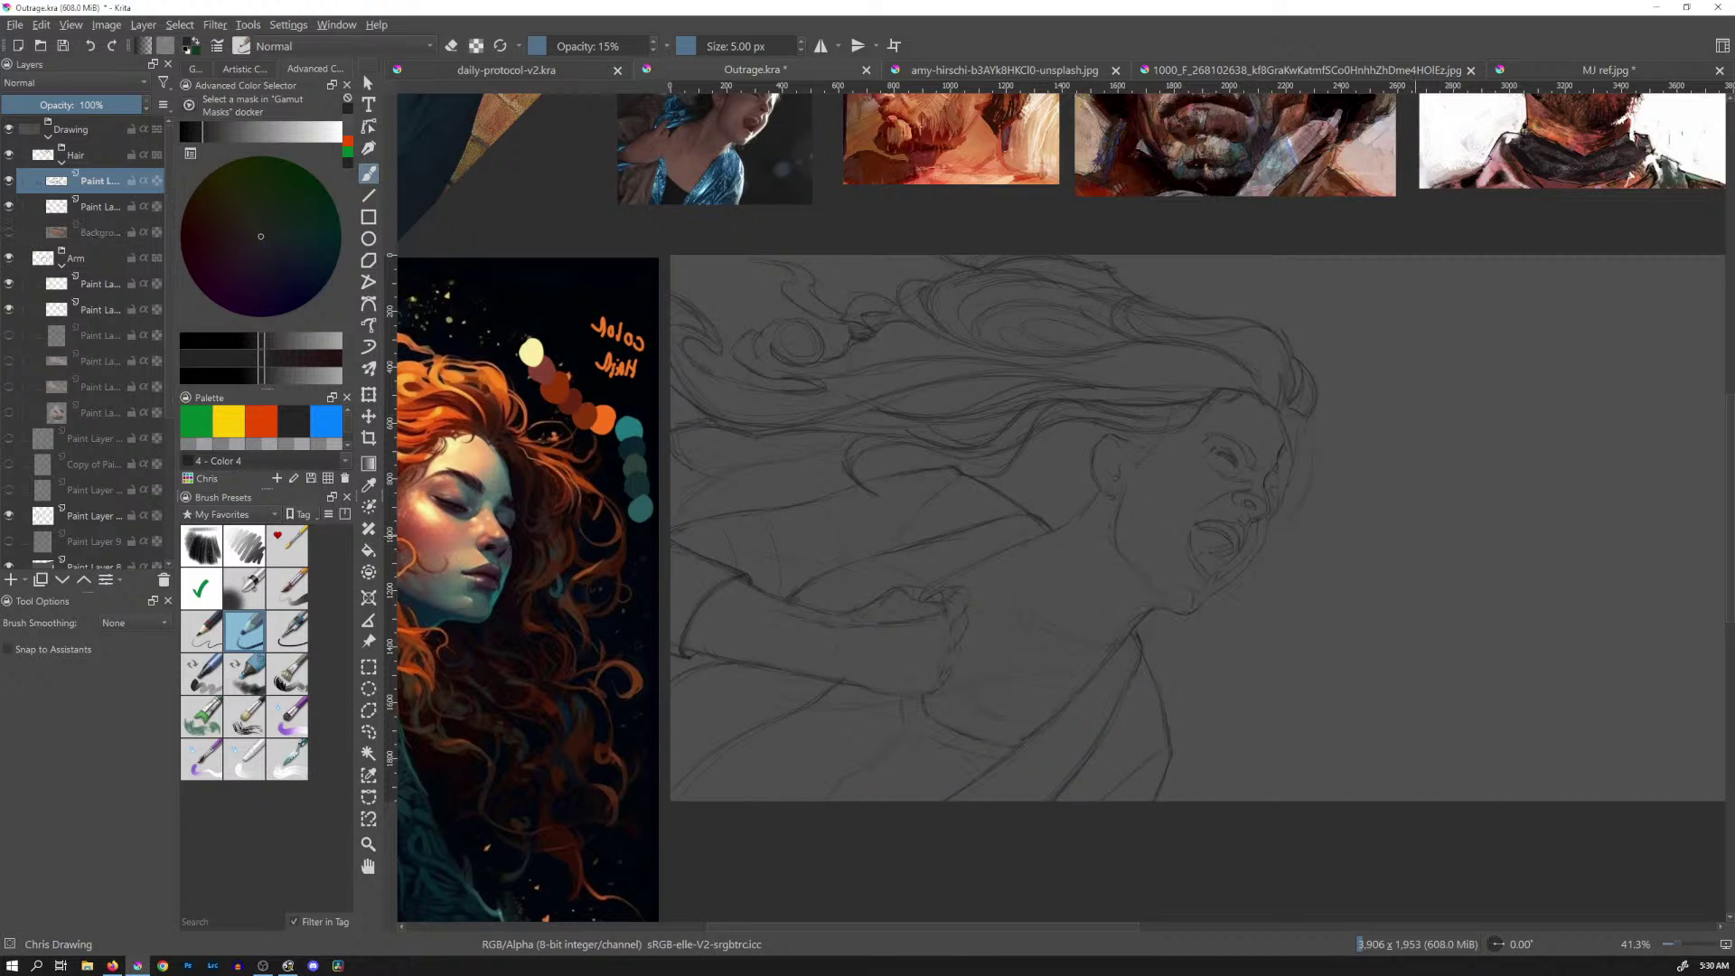
pyautogui.press('Tab')
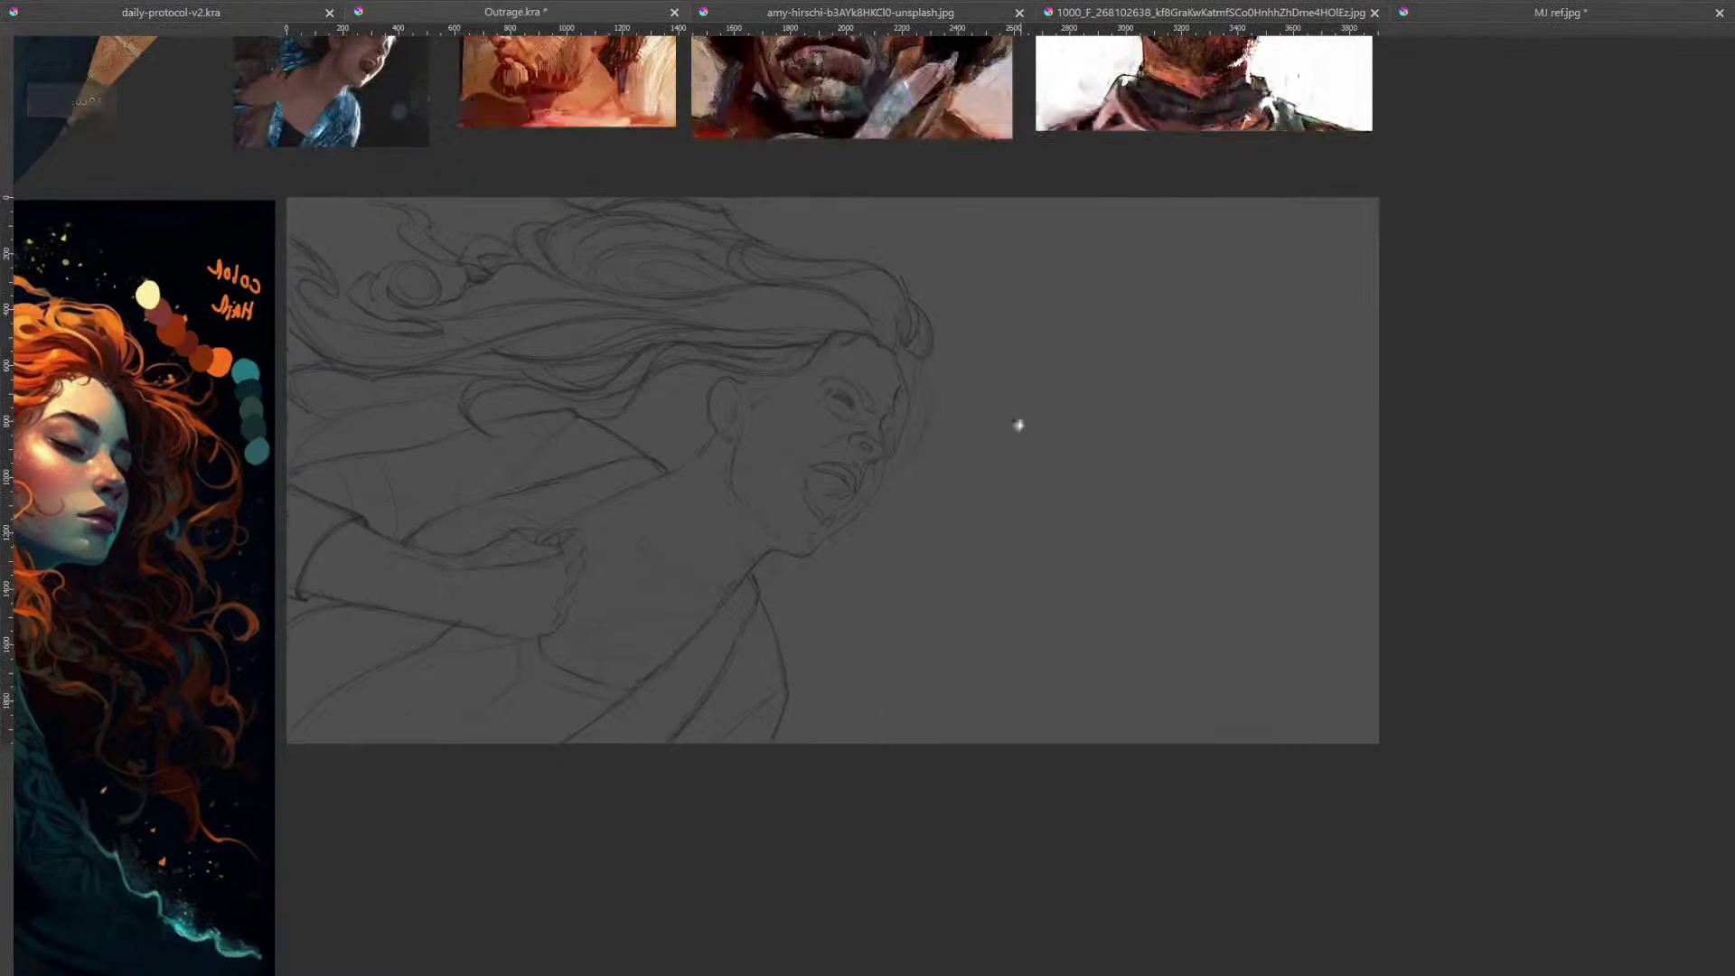
pyautogui.scroll(2, 1027, 431)
pyautogui.moveTo(1036, 444); pyautogui.dragTo(1290, 446)
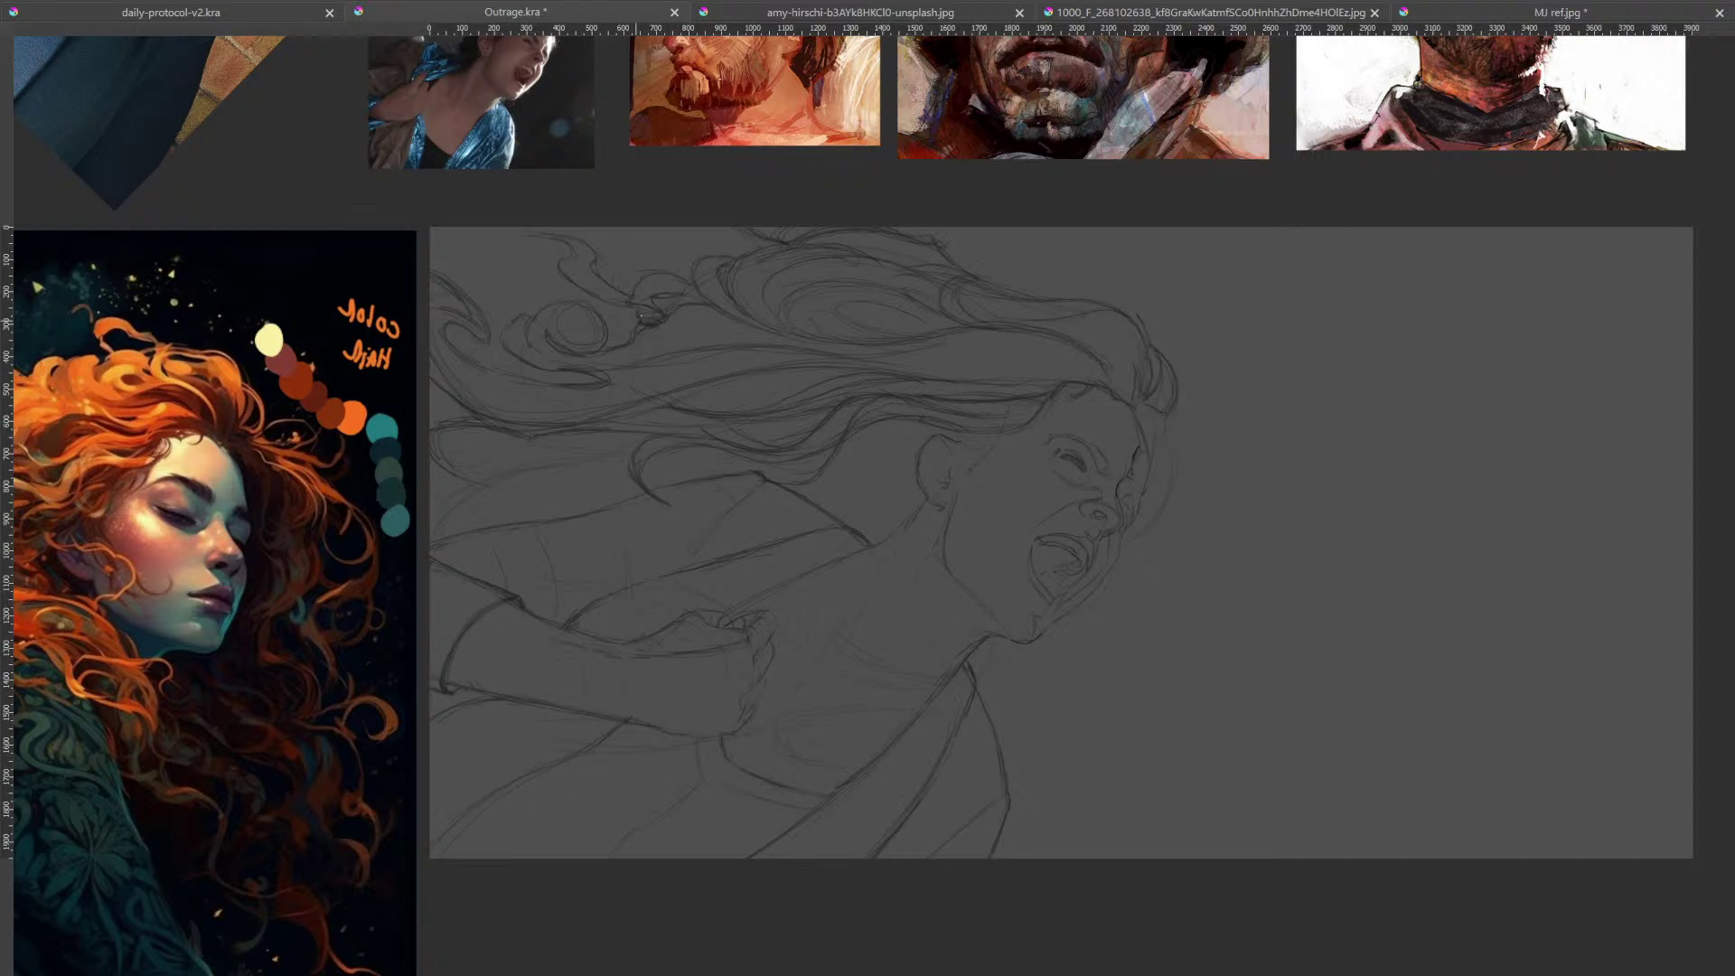
pyautogui.scroll(-5, 1091, 523)
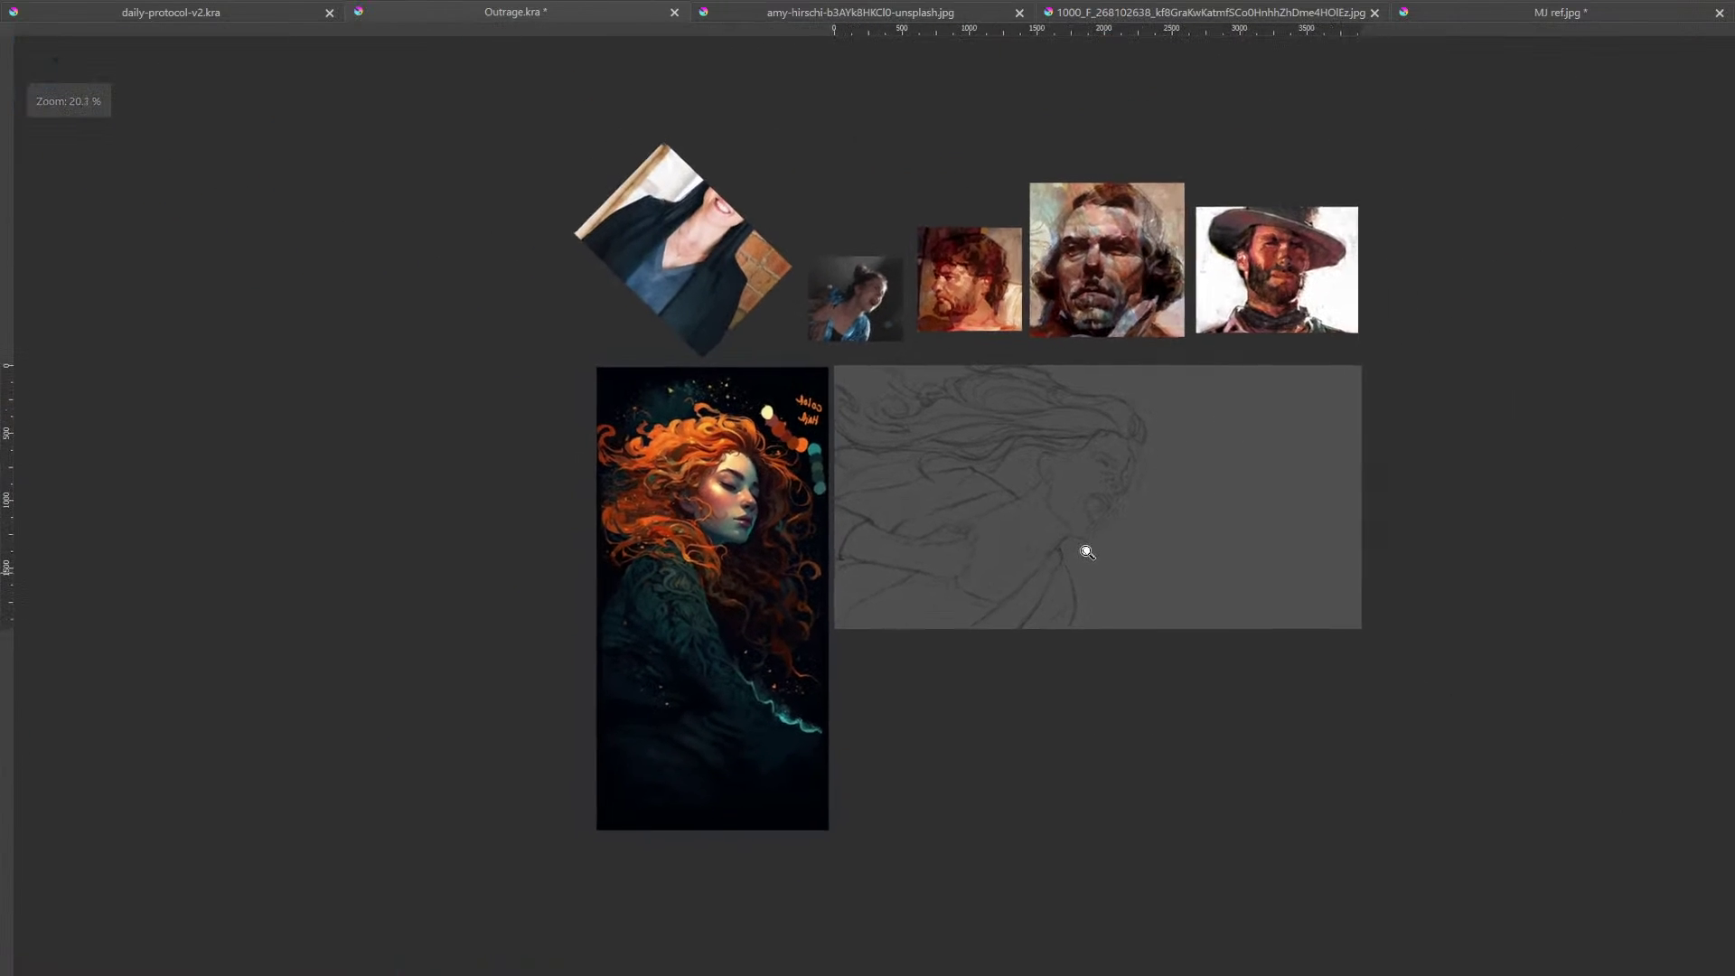
pyautogui.moveTo(1085, 514); pyautogui.dragTo(975, 455)
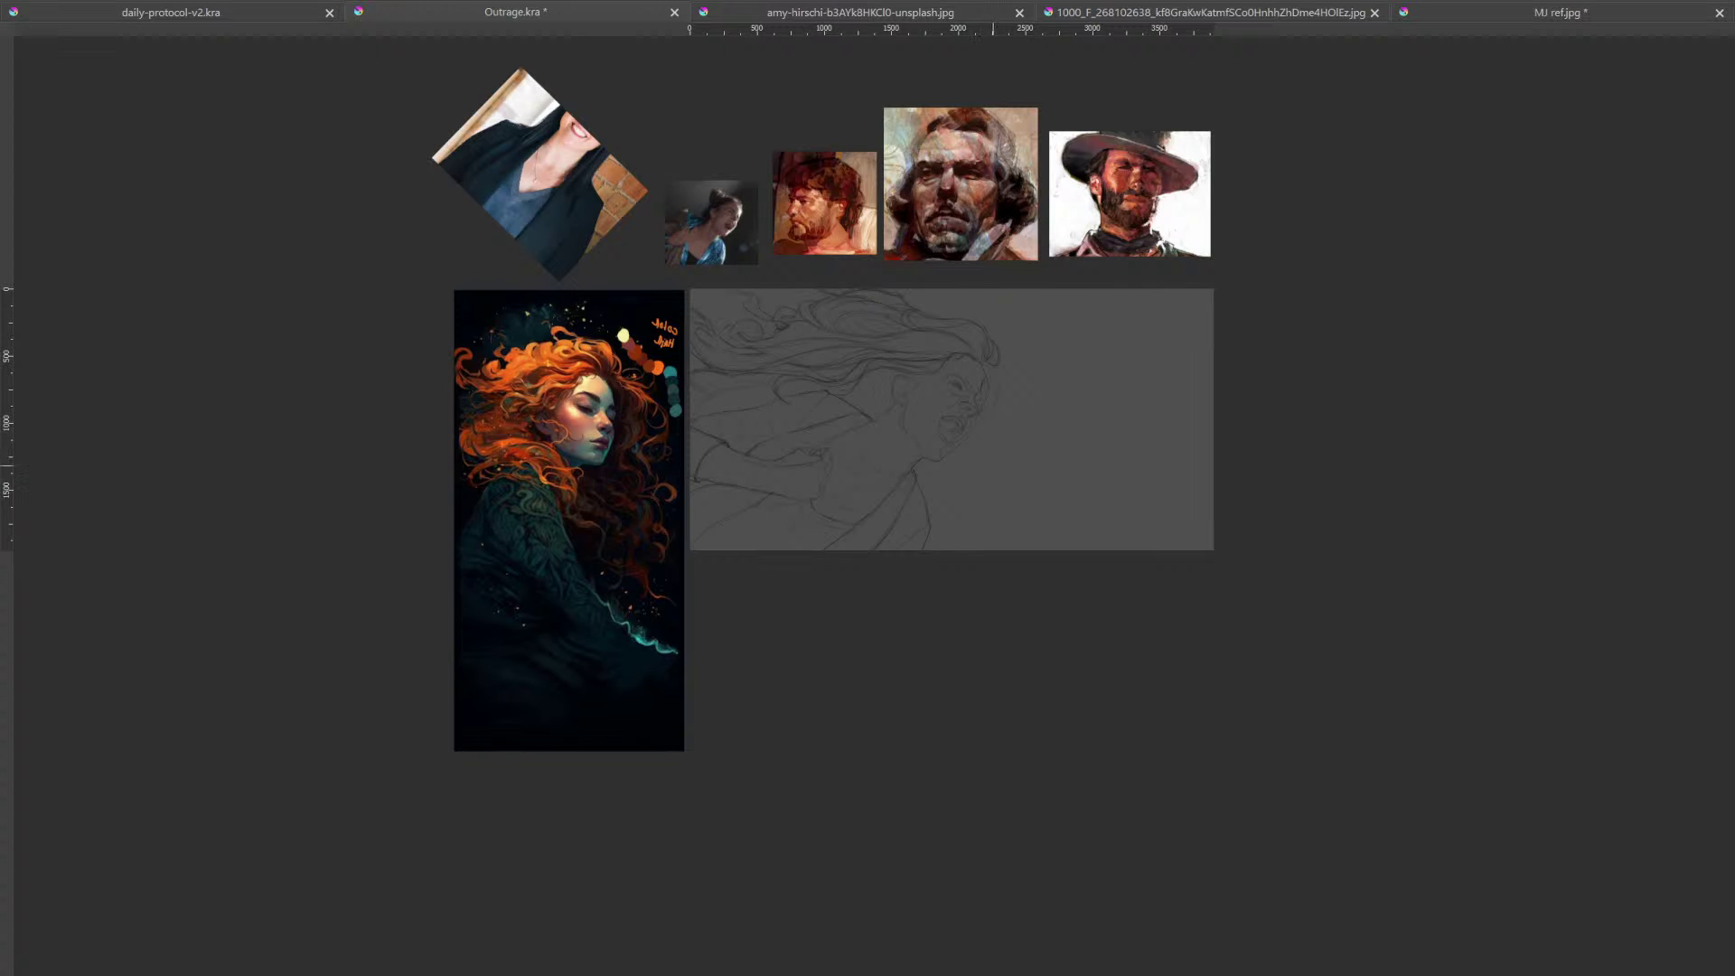
# Erase heavy contour lines around the brow, nose bridge and lower face on the face line layer with an 11.25 px eraser
pyautogui.press('Tab')
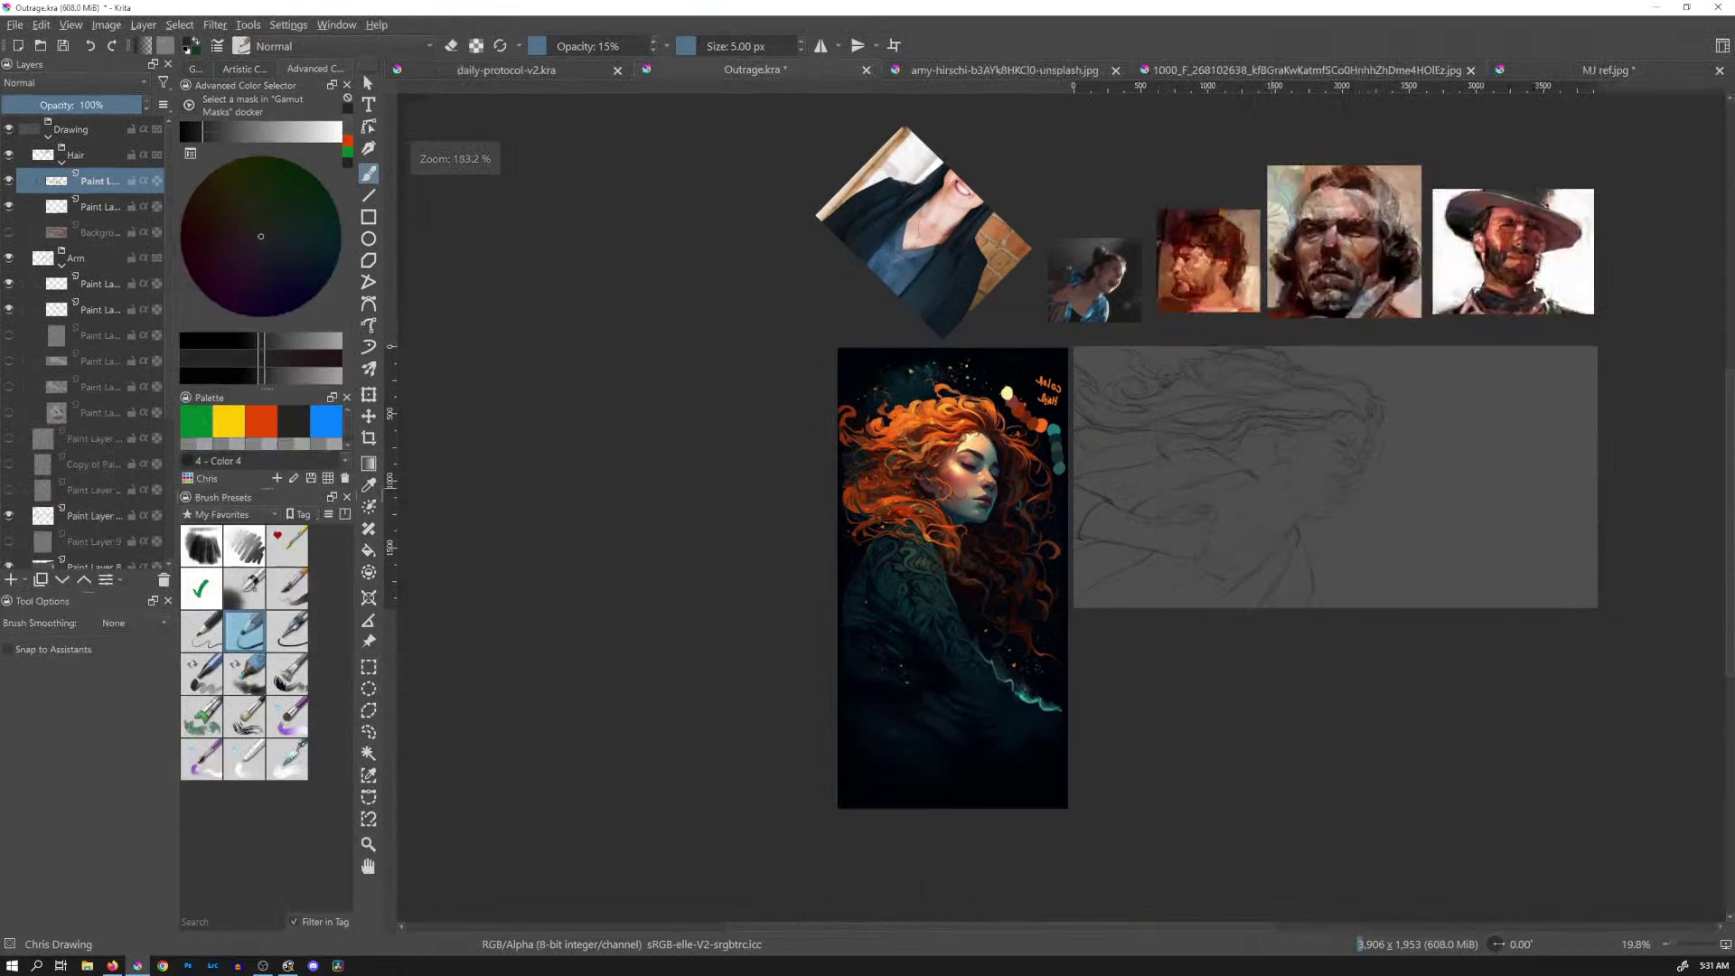
pyautogui.scroll(4, 1364, 380)
pyautogui.moveTo(1364, 379); pyautogui.dragTo(998, 547)
pyautogui.moveTo(1053, 479); pyautogui.dragTo(1103, 376)
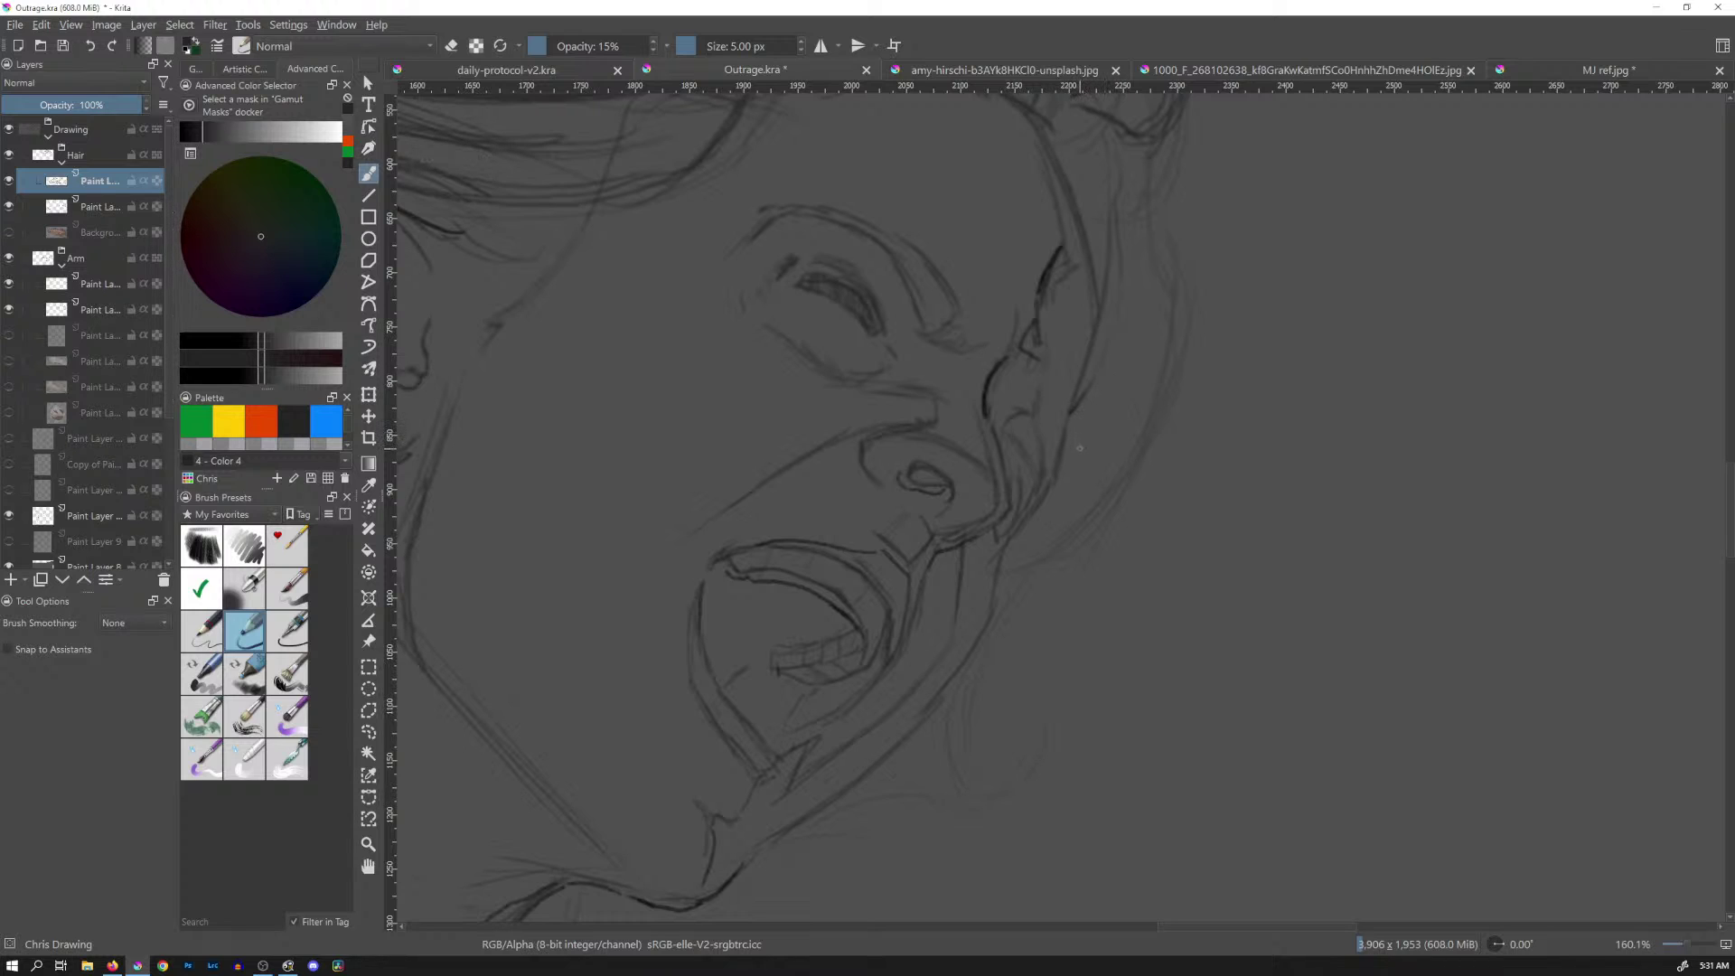
pyautogui.press('1')
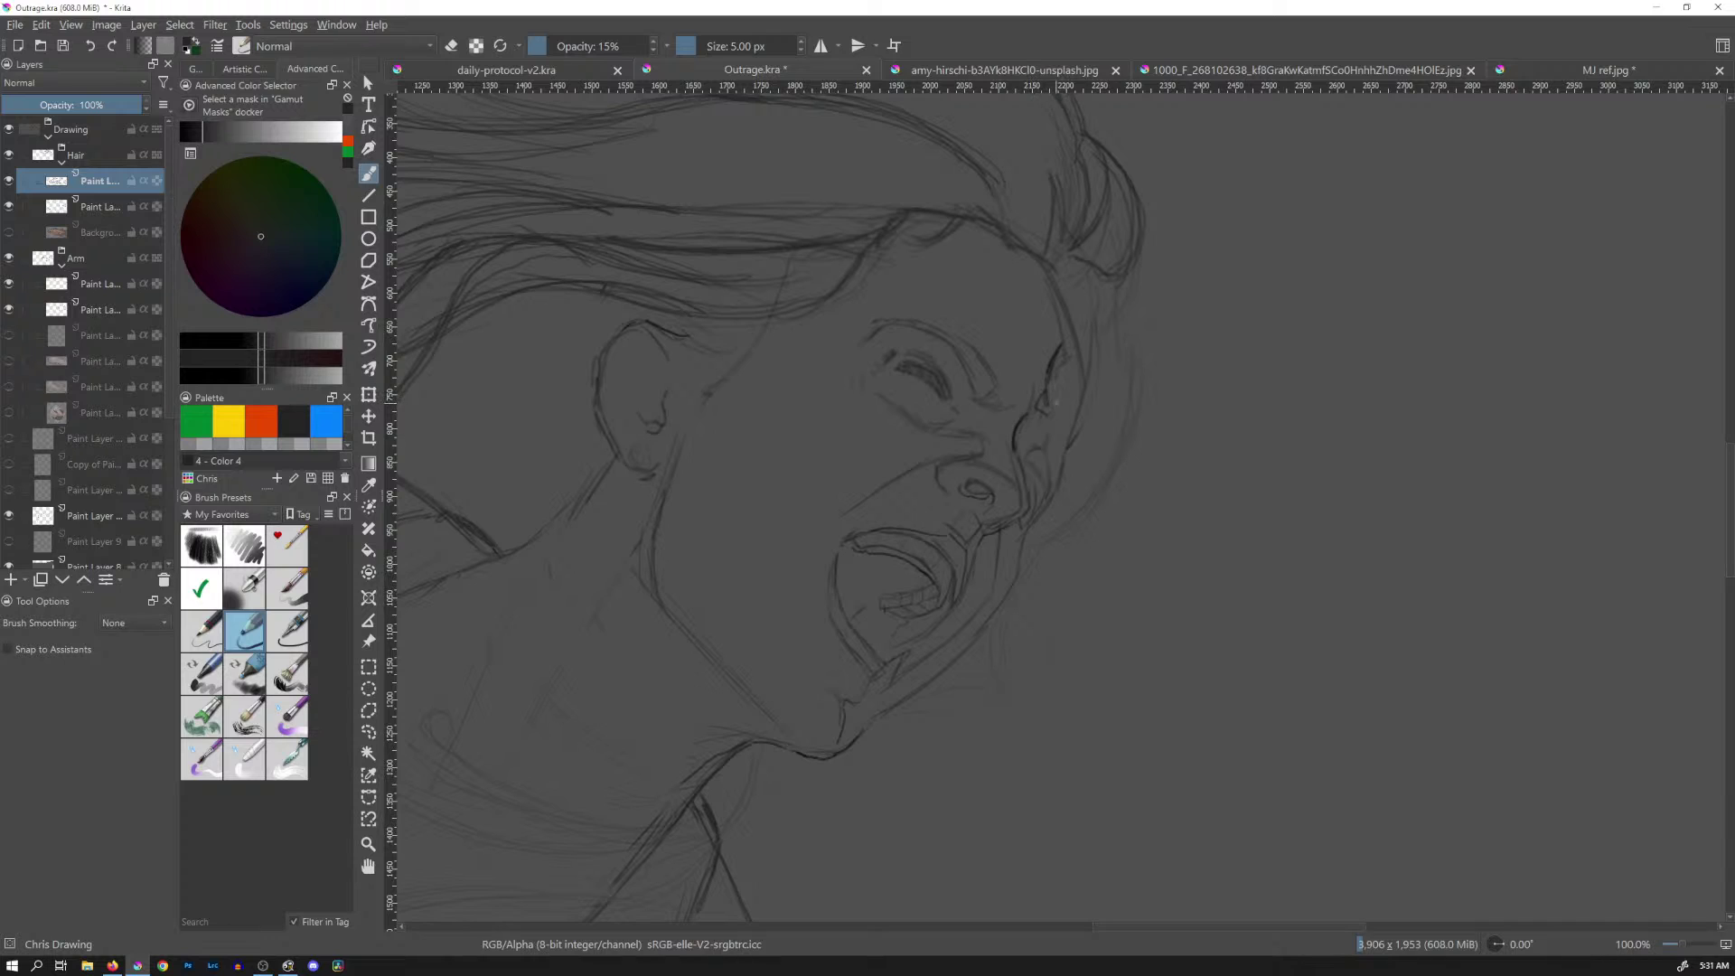
pyautogui.click(84, 516)
pyautogui.click(11, 520)
pyautogui.click(10, 518)
pyautogui.press('e')
pyautogui.press(']')
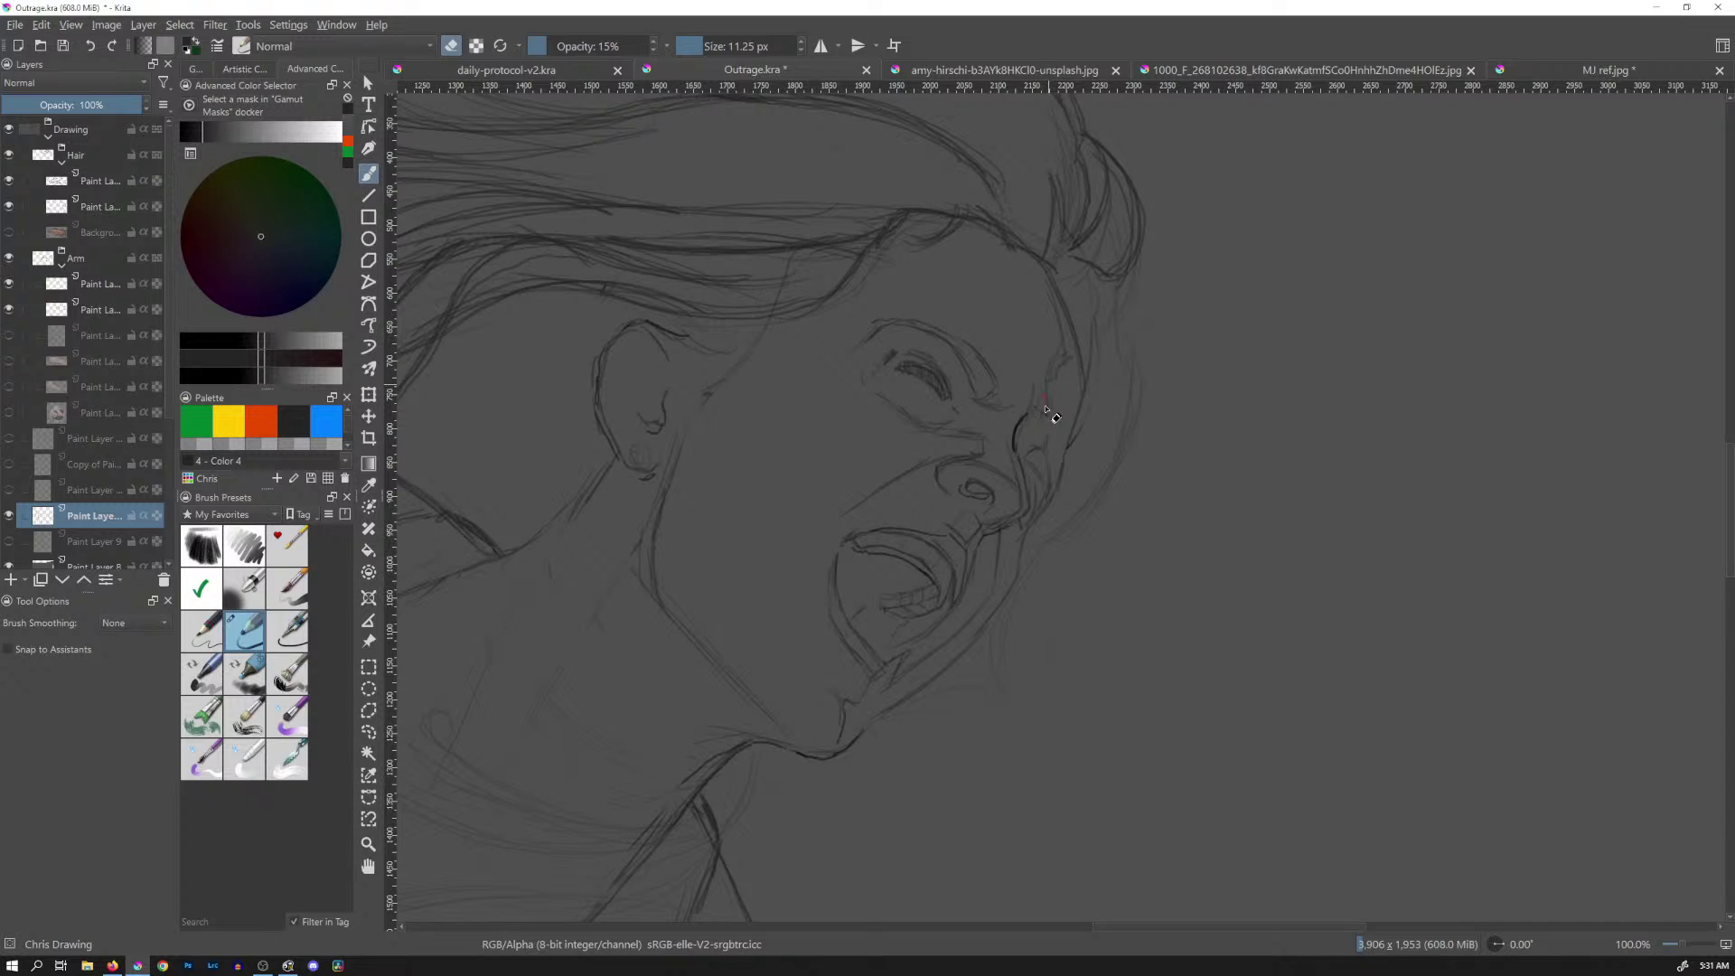
pyautogui.moveTo(1026, 417)
pyautogui.mouseDown()
pyautogui.moveTo(1065, 357)
pyautogui.moveTo(1061, 329)
pyautogui.moveTo(1050, 378)
pyautogui.moveTo(1058, 316)
pyautogui.moveTo(1051, 390)
pyautogui.moveTo(1024, 418)
pyautogui.moveTo(1030, 460)
pyautogui.moveTo(1010, 450)
pyautogui.moveTo(1015, 470)
pyautogui.moveTo(1008, 454)
pyautogui.moveTo(1028, 500)
pyautogui.moveTo(938, 605)
pyautogui.moveTo(1055, 396)
pyautogui.moveTo(1034, 420)
pyautogui.moveTo(1050, 327)
pyautogui.moveTo(934, 352)
pyautogui.moveTo(936, 371)
pyautogui.moveTo(1065, 332)
pyautogui.moveTo(1077, 413)
pyautogui.moveTo(1001, 537)
pyautogui.moveTo(1021, 520)
pyautogui.moveTo(988, 526)
pyautogui.moveTo(1018, 510)
pyautogui.moveTo(988, 518)
pyautogui.moveTo(1015, 527)
pyautogui.moveTo(999, 535)
pyautogui.moveTo(884, 533)
pyautogui.moveTo(843, 654)
pyautogui.moveTo(874, 757)
pyautogui.moveTo(856, 757)
pyautogui.moveTo(863, 739)
pyautogui.moveTo(830, 760)
pyautogui.moveTo(844, 716)
pyautogui.mouseUp()
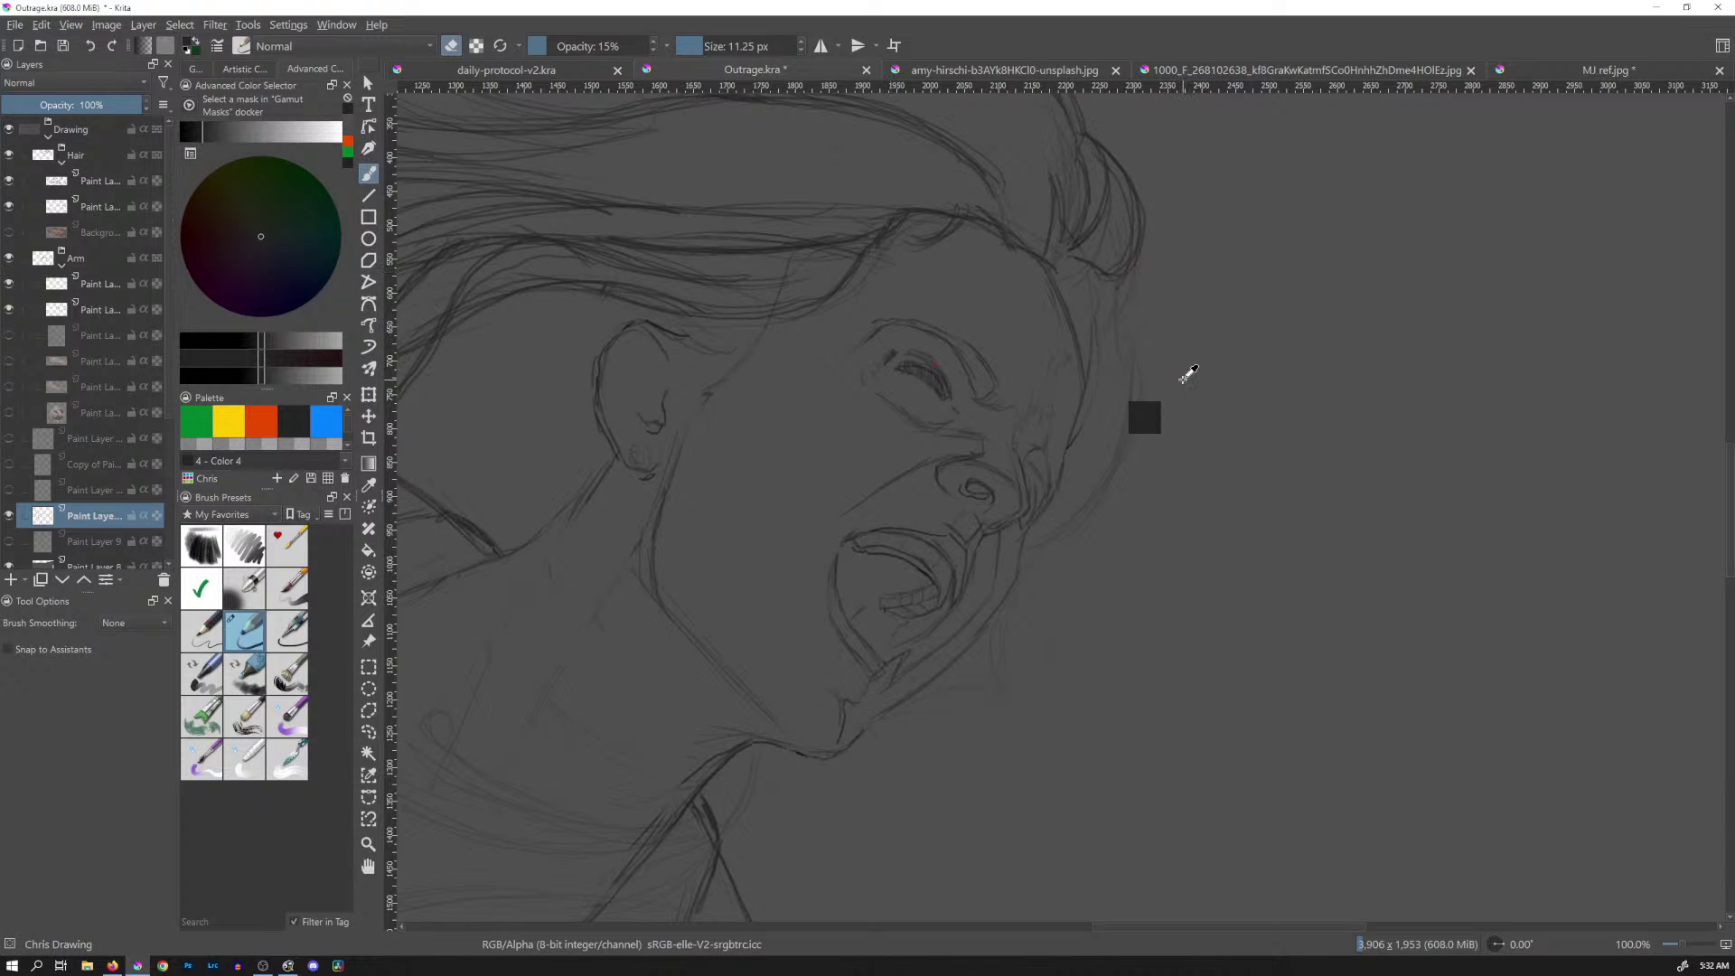
# On the hair line layer, erase the dark tangle beside the circular curl and redraw the flowing strands there
pyautogui.moveTo(1187, 353)
pyautogui.mouseDown()
pyautogui.moveTo(1158, 450)
pyautogui.moveTo(1170, 399)
pyautogui.moveTo(1038, 368)
pyautogui.moveTo(1077, 445)
pyautogui.moveTo(1150, 480)
pyautogui.mouseUp()
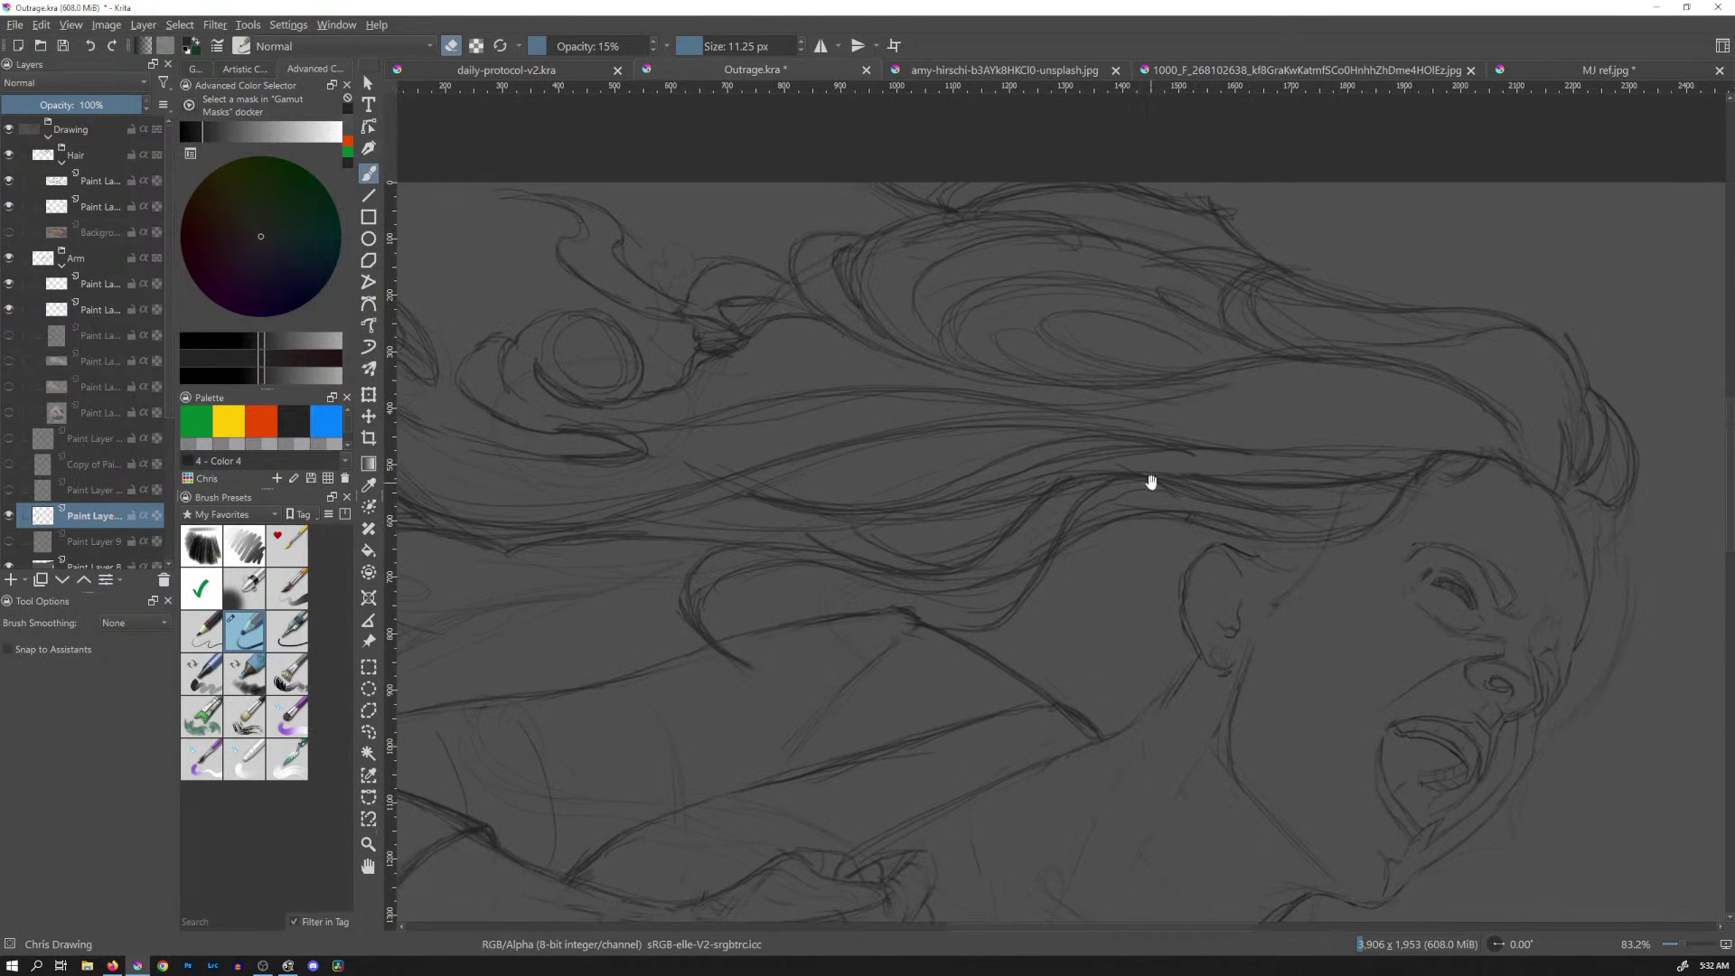
pyautogui.click(92, 187)
pyautogui.moveTo(736, 337)
pyautogui.mouseDown()
pyautogui.moveTo(707, 350)
pyautogui.moveTo(704, 329)
pyautogui.moveTo(745, 354)
pyautogui.moveTo(703, 346)
pyautogui.moveTo(731, 314)
pyautogui.moveTo(708, 362)
pyautogui.moveTo(685, 330)
pyautogui.moveTo(697, 374)
pyautogui.moveTo(693, 324)
pyautogui.moveTo(763, 362)
pyautogui.moveTo(693, 311)
pyautogui.moveTo(702, 339)
pyautogui.moveTo(748, 330)
pyautogui.mouseUp()
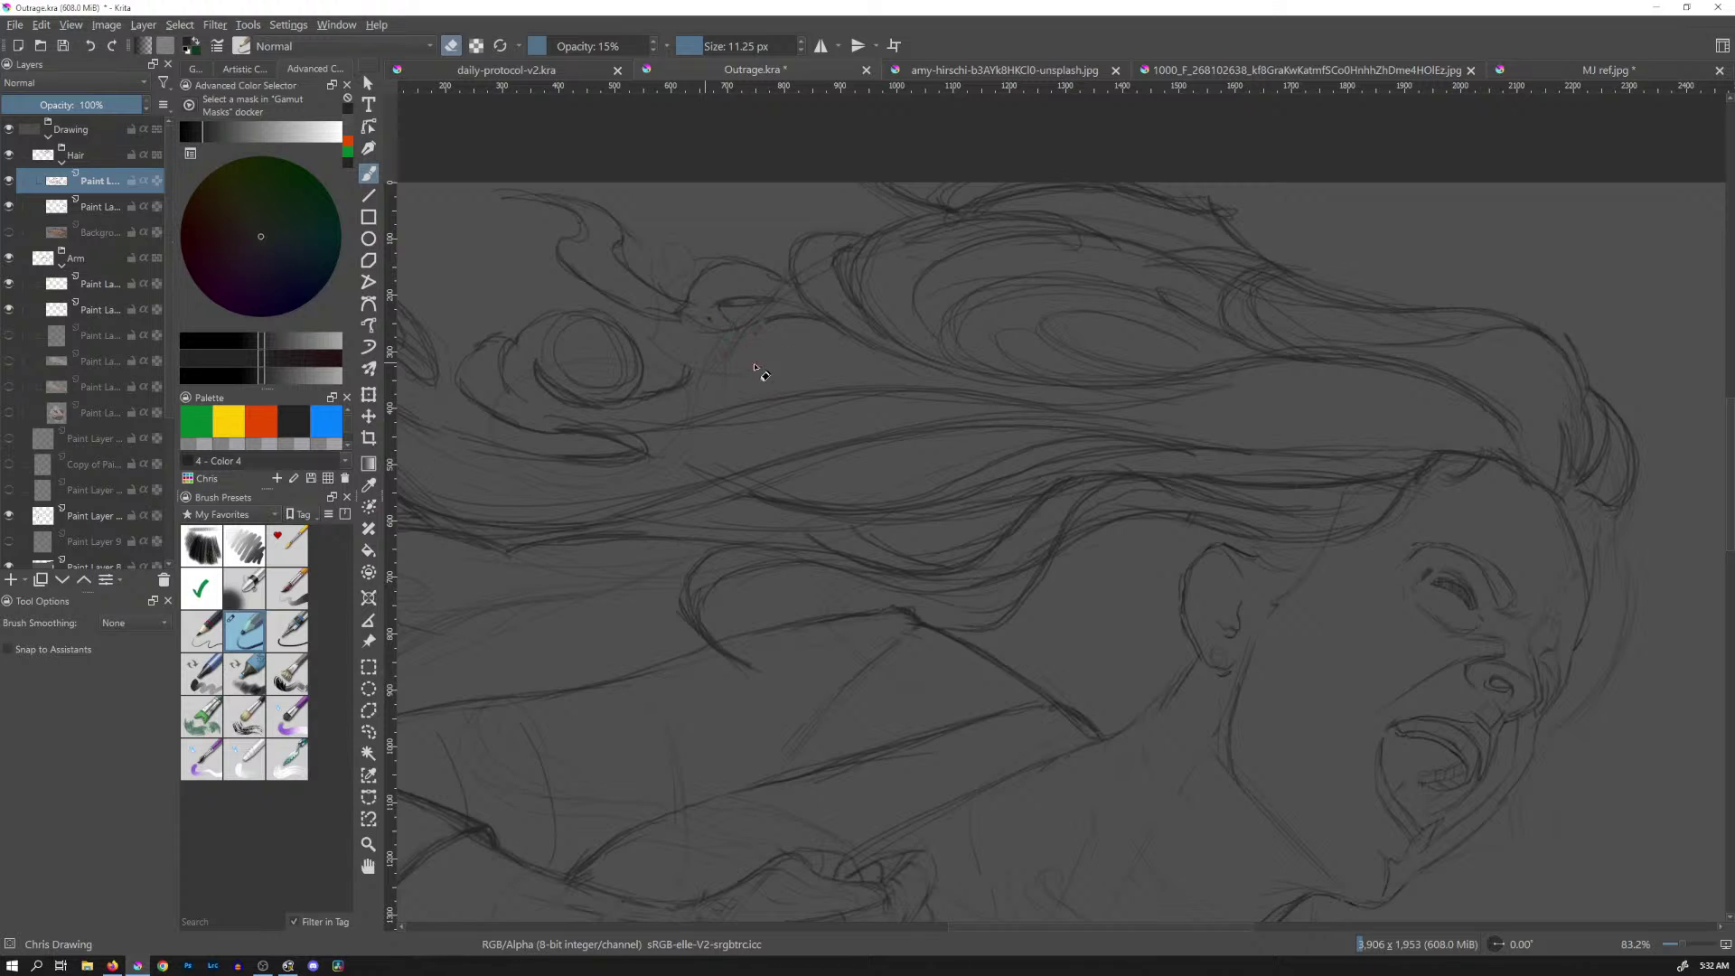
pyautogui.press('e')
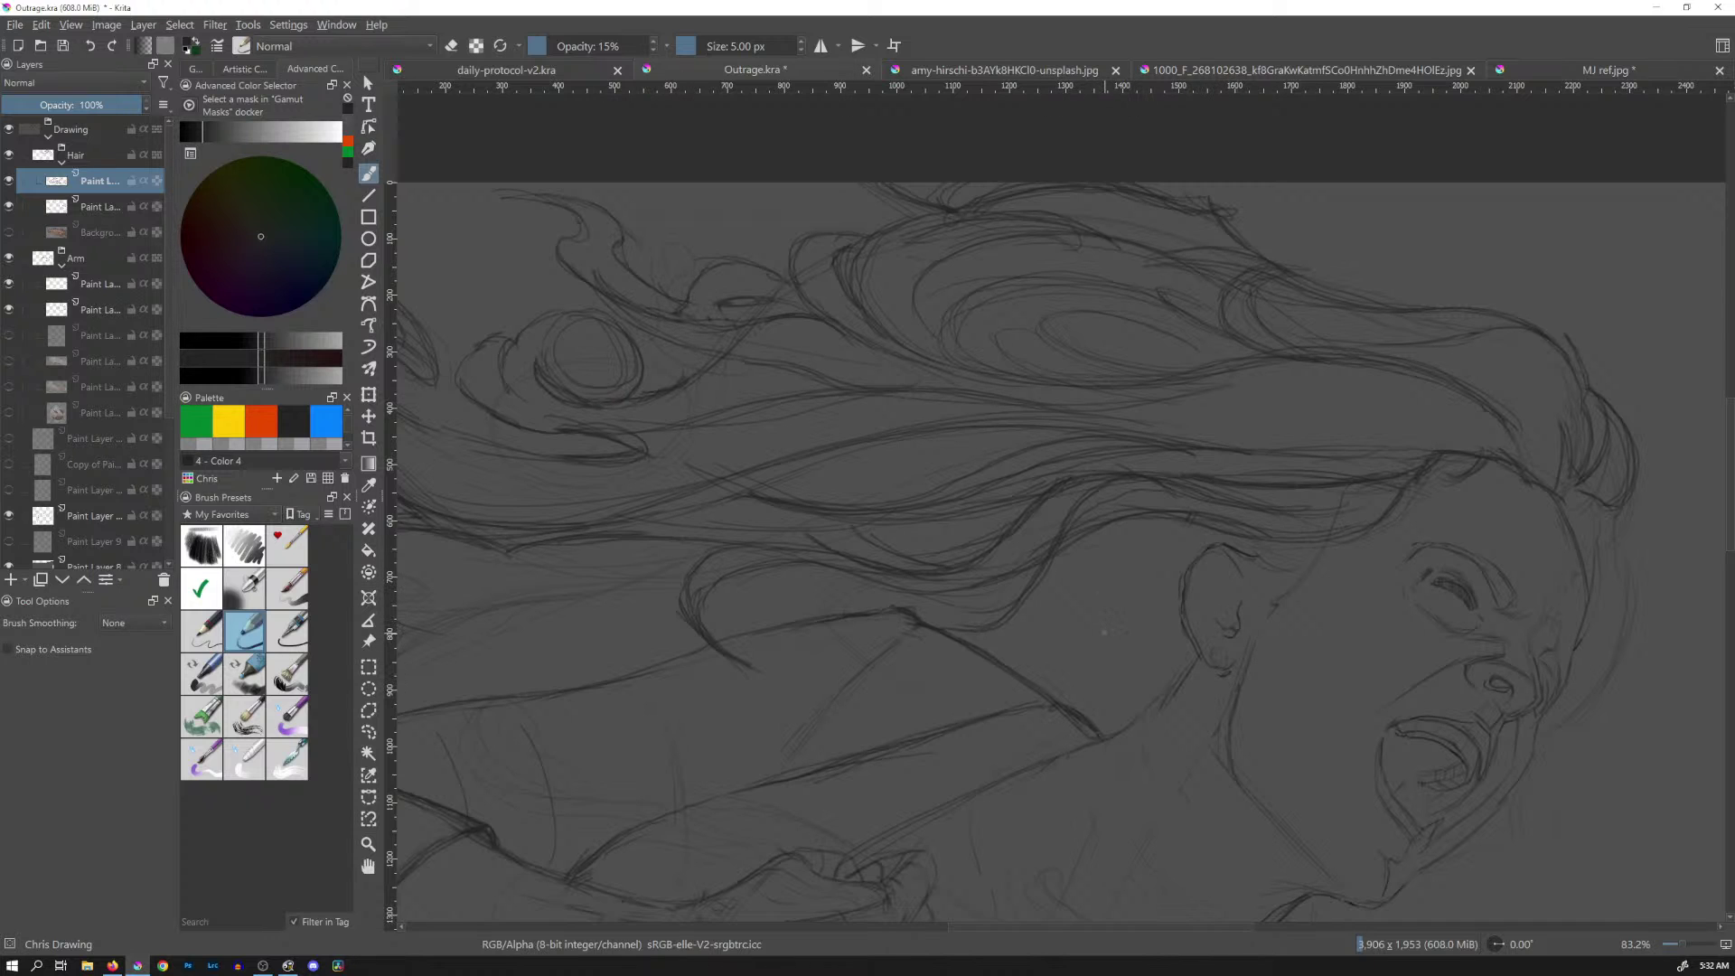
# Compare the whole drawing in normal and mirrored views, checking the face and hair flow
pyautogui.scroll(-5, 1148, 416)
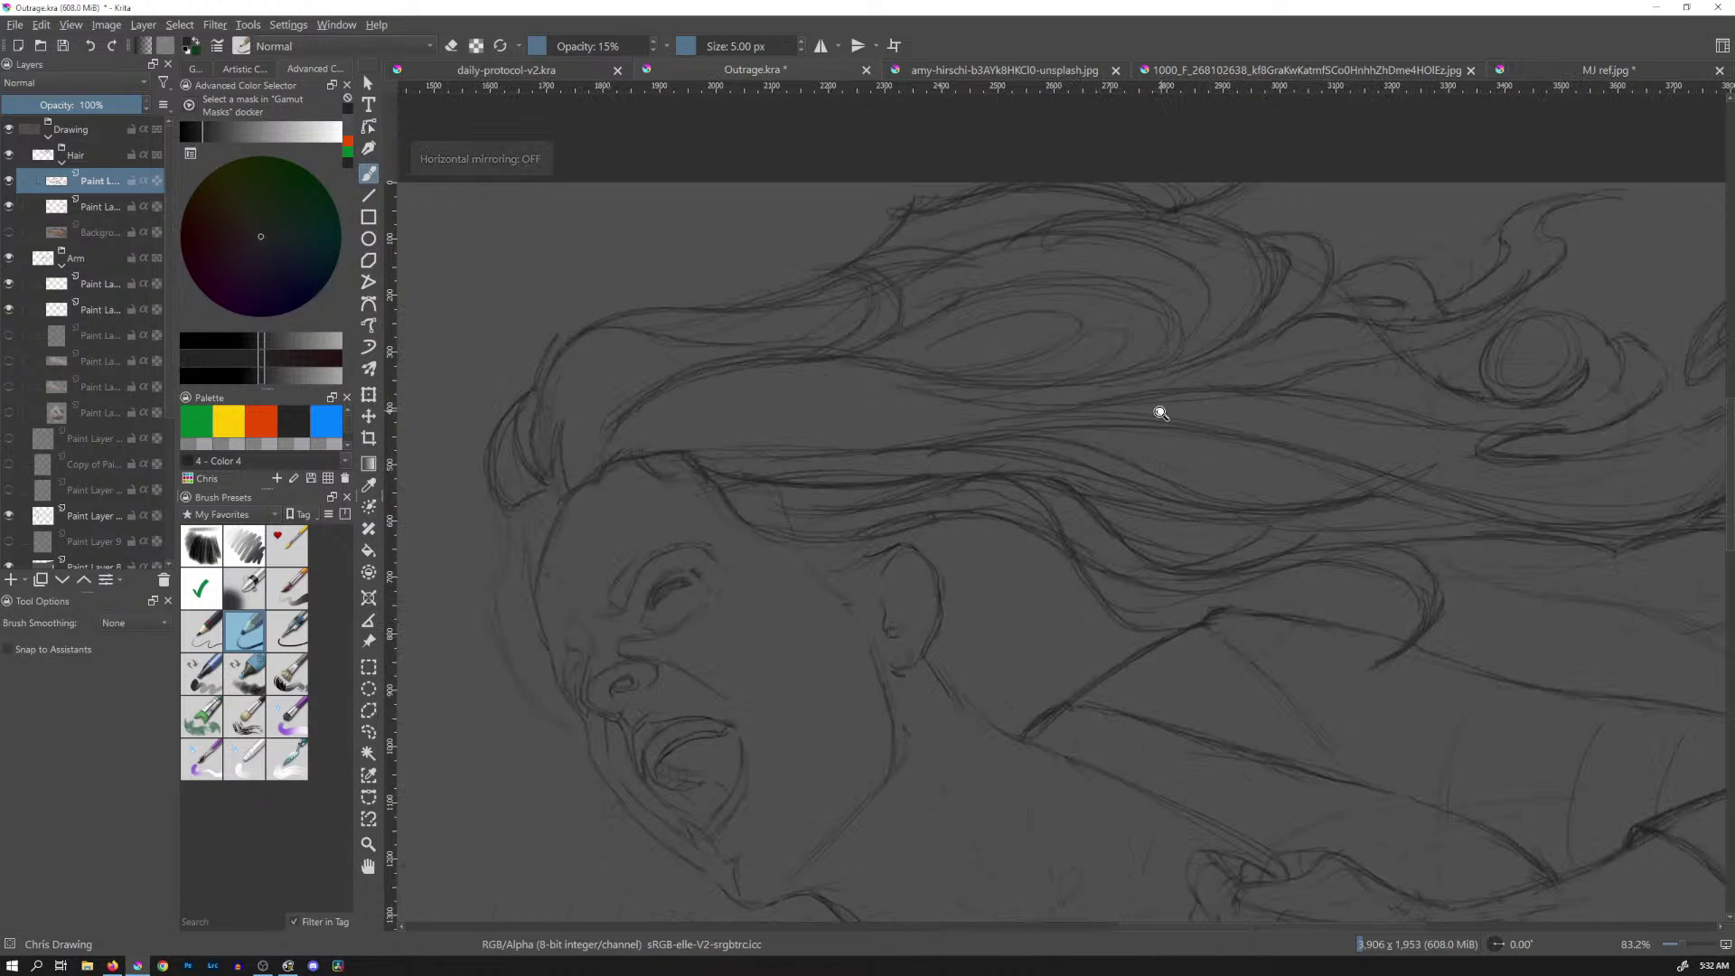
pyautogui.moveTo(1136, 640)
pyautogui.mouseDown()
pyautogui.moveTo(1135, 573)
pyautogui.moveTo(1049, 524)
pyautogui.mouseUp()
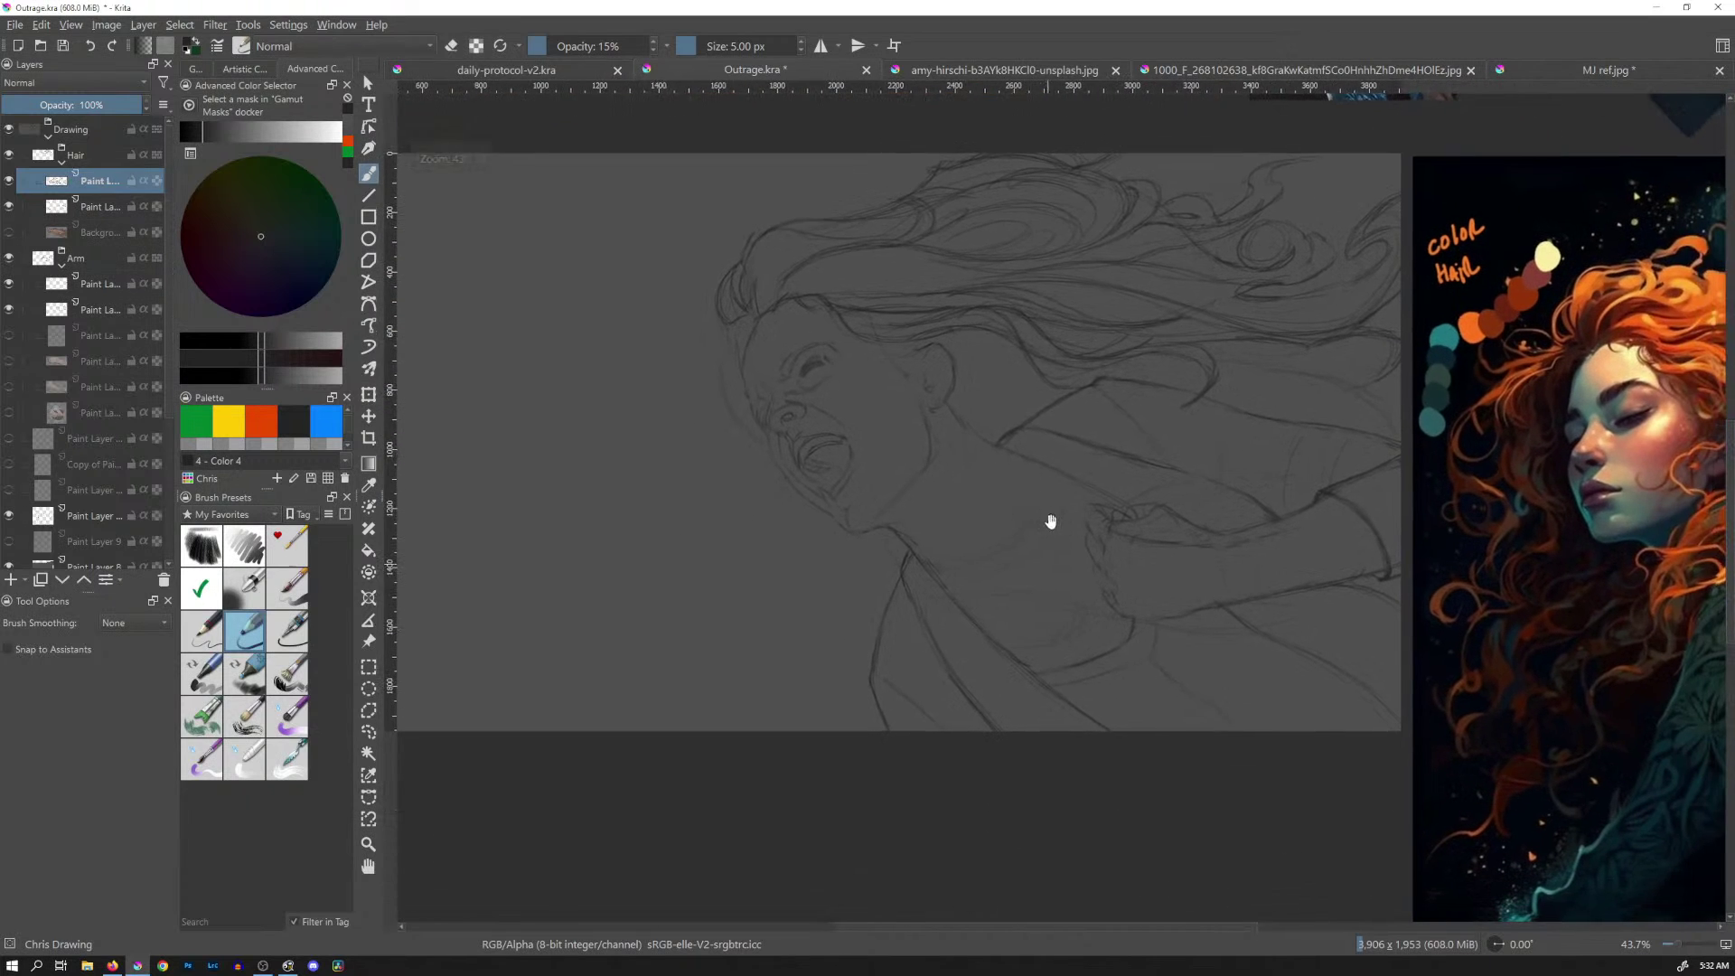
pyautogui.press('m')
pyautogui.scroll(-4, 1193, 458)
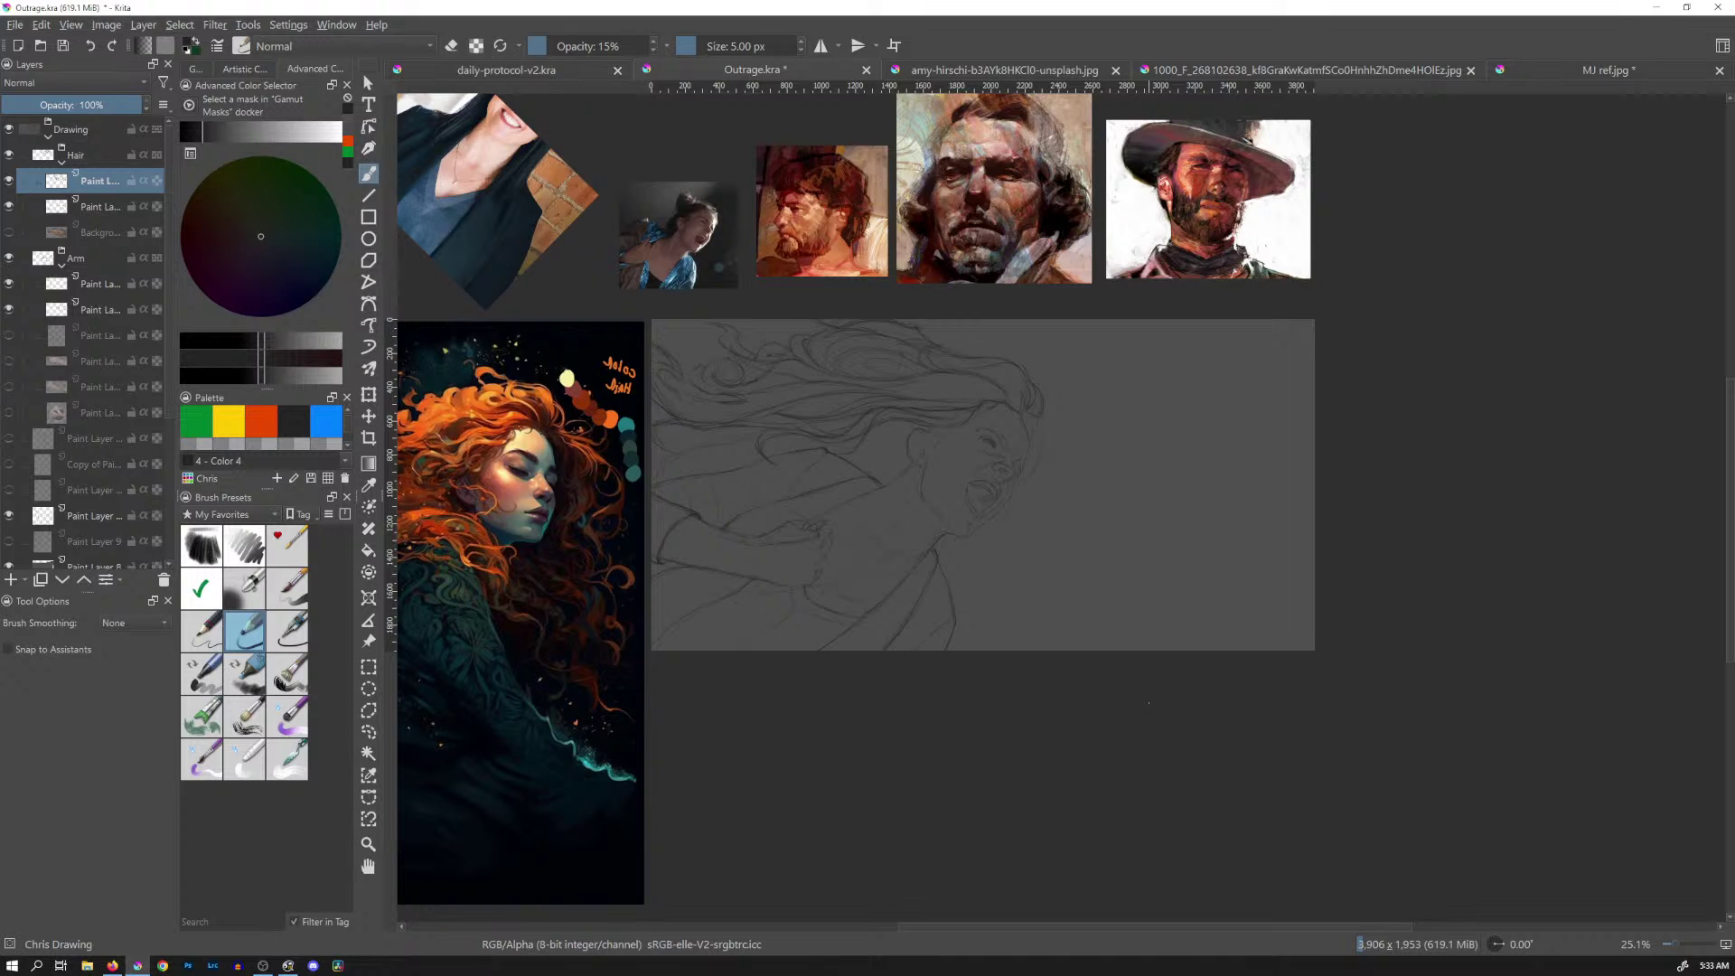
pyautogui.press('m')
pyautogui.moveTo(1251, 479); pyautogui.dragTo(1074, 463)
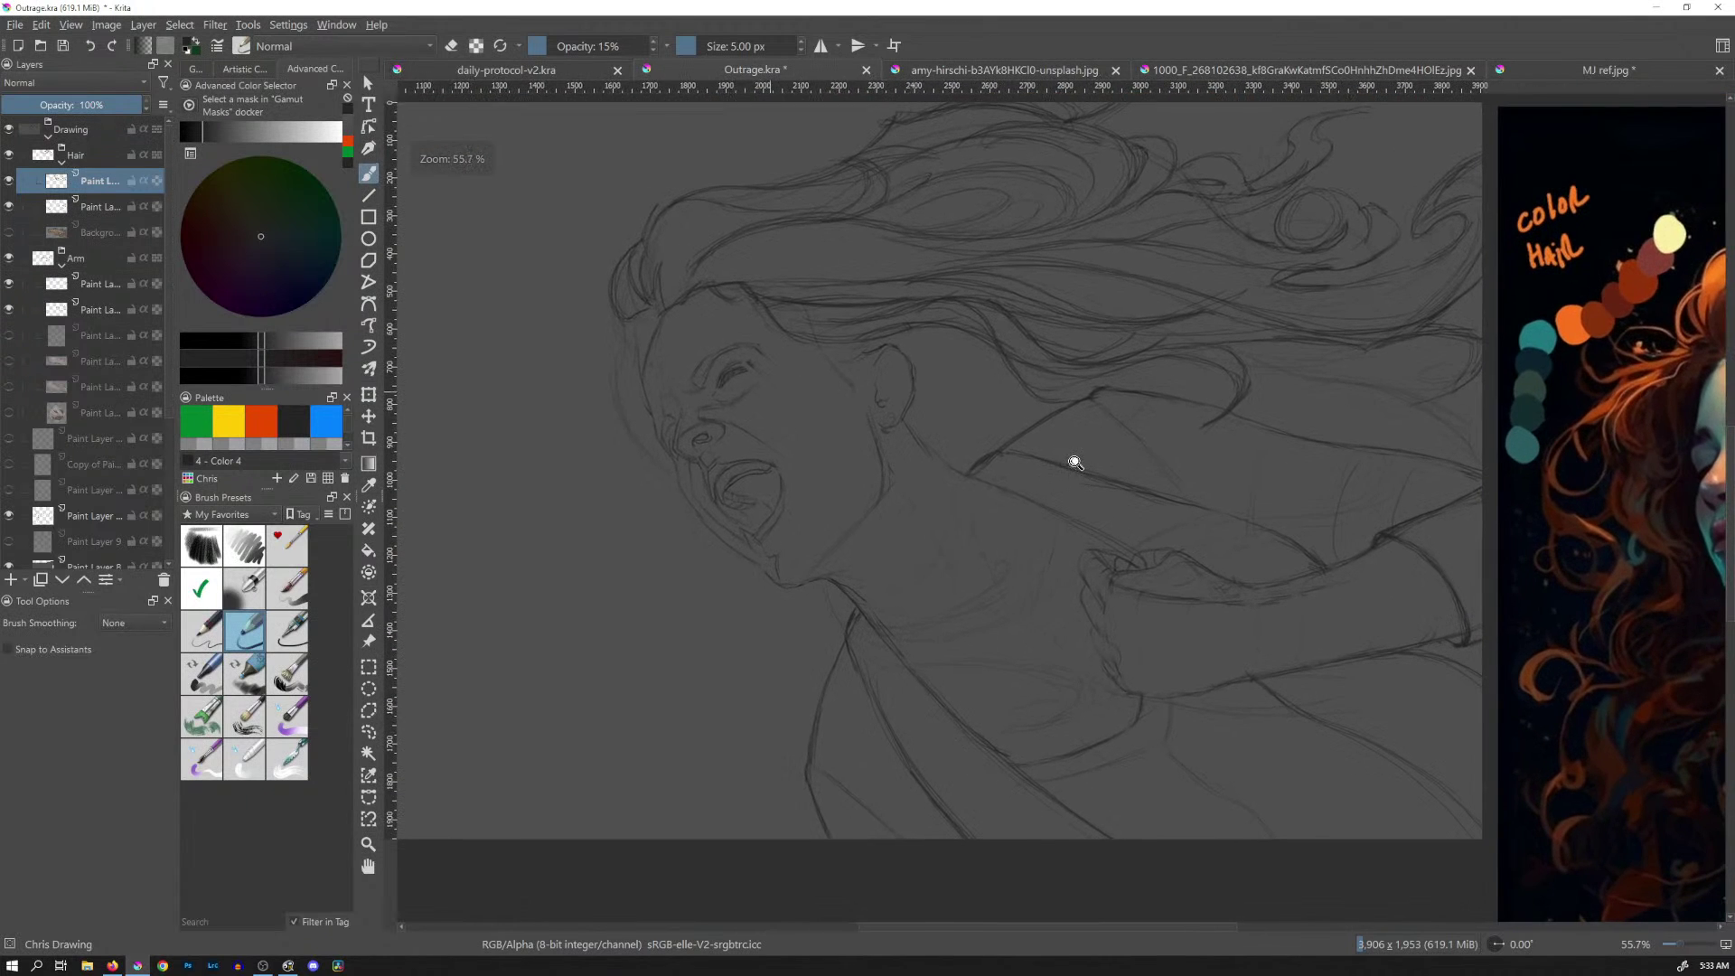
pyautogui.click(9, 232)
pyautogui.press('t')
pyautogui.moveTo(1047, 653)
pyautogui.mouseDown()
pyautogui.moveTo(840, 818)
pyautogui.moveTo(670, 781)
pyautogui.moveTo(684, 761)
pyautogui.mouseUp()
pyautogui.hotkey('ctrl', 'z')
# Clear the hair reference image and delete its layer from the Hair group
pyautogui.click(122, 237)
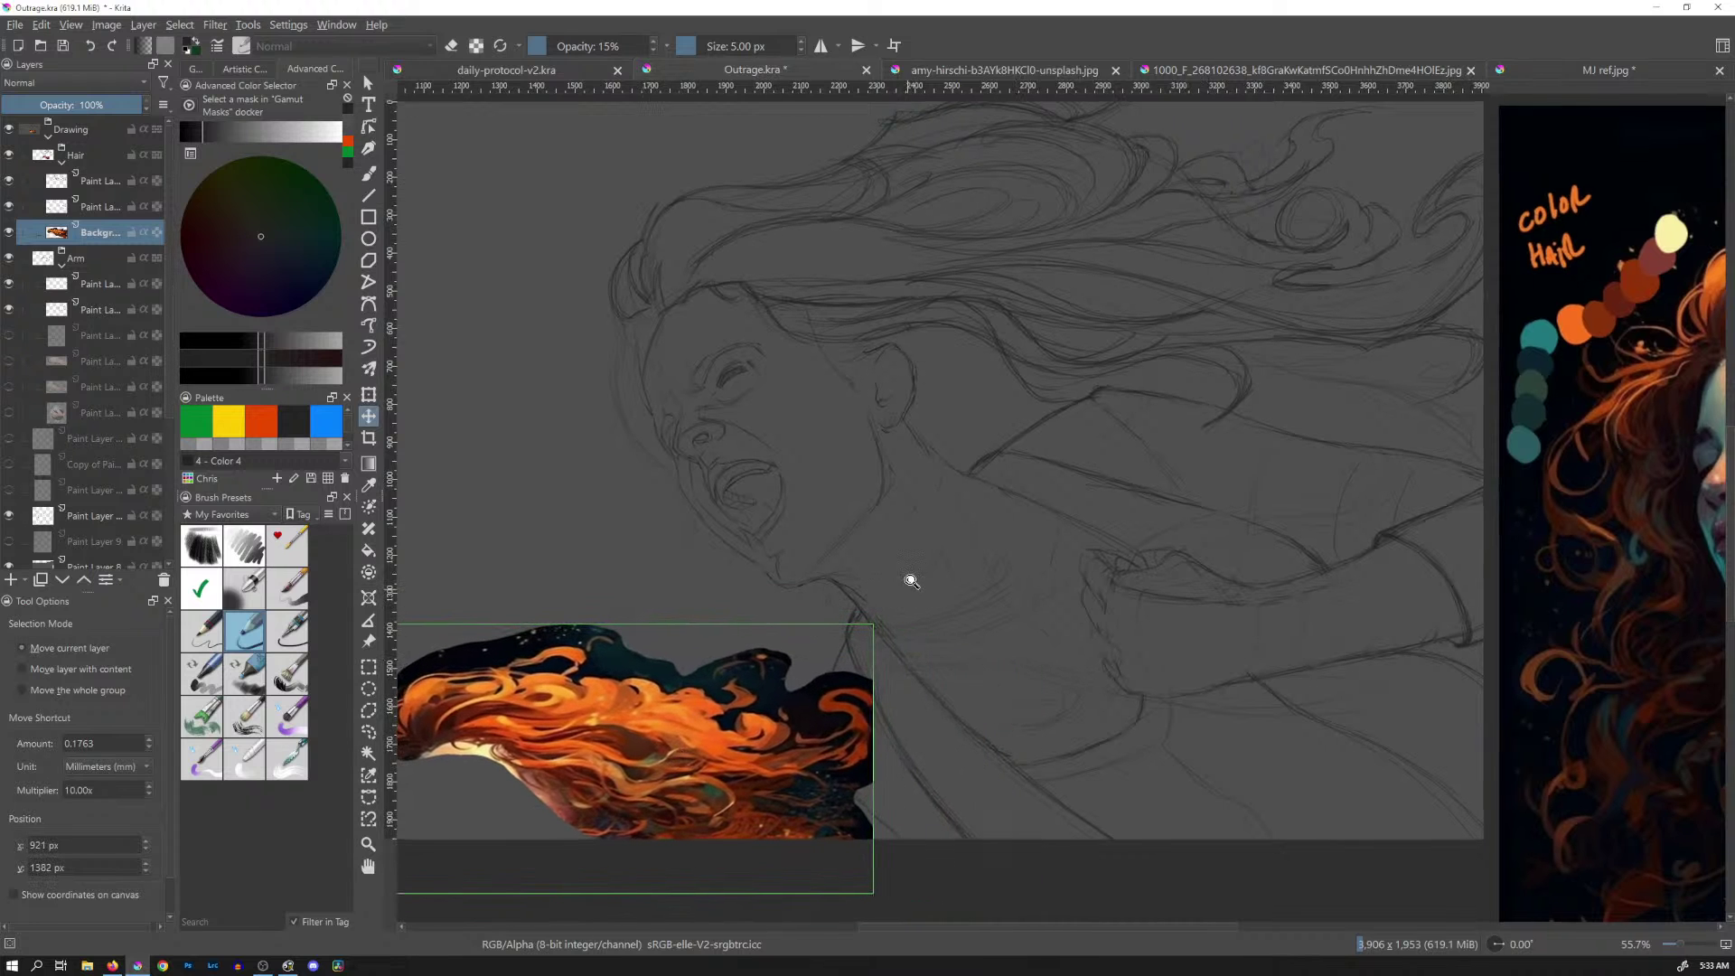
pyautogui.scroll(2, 922, 569)
pyautogui.scroll(-3, 942, 611)
pyautogui.moveTo(941, 611); pyautogui.dragTo(997, 509)
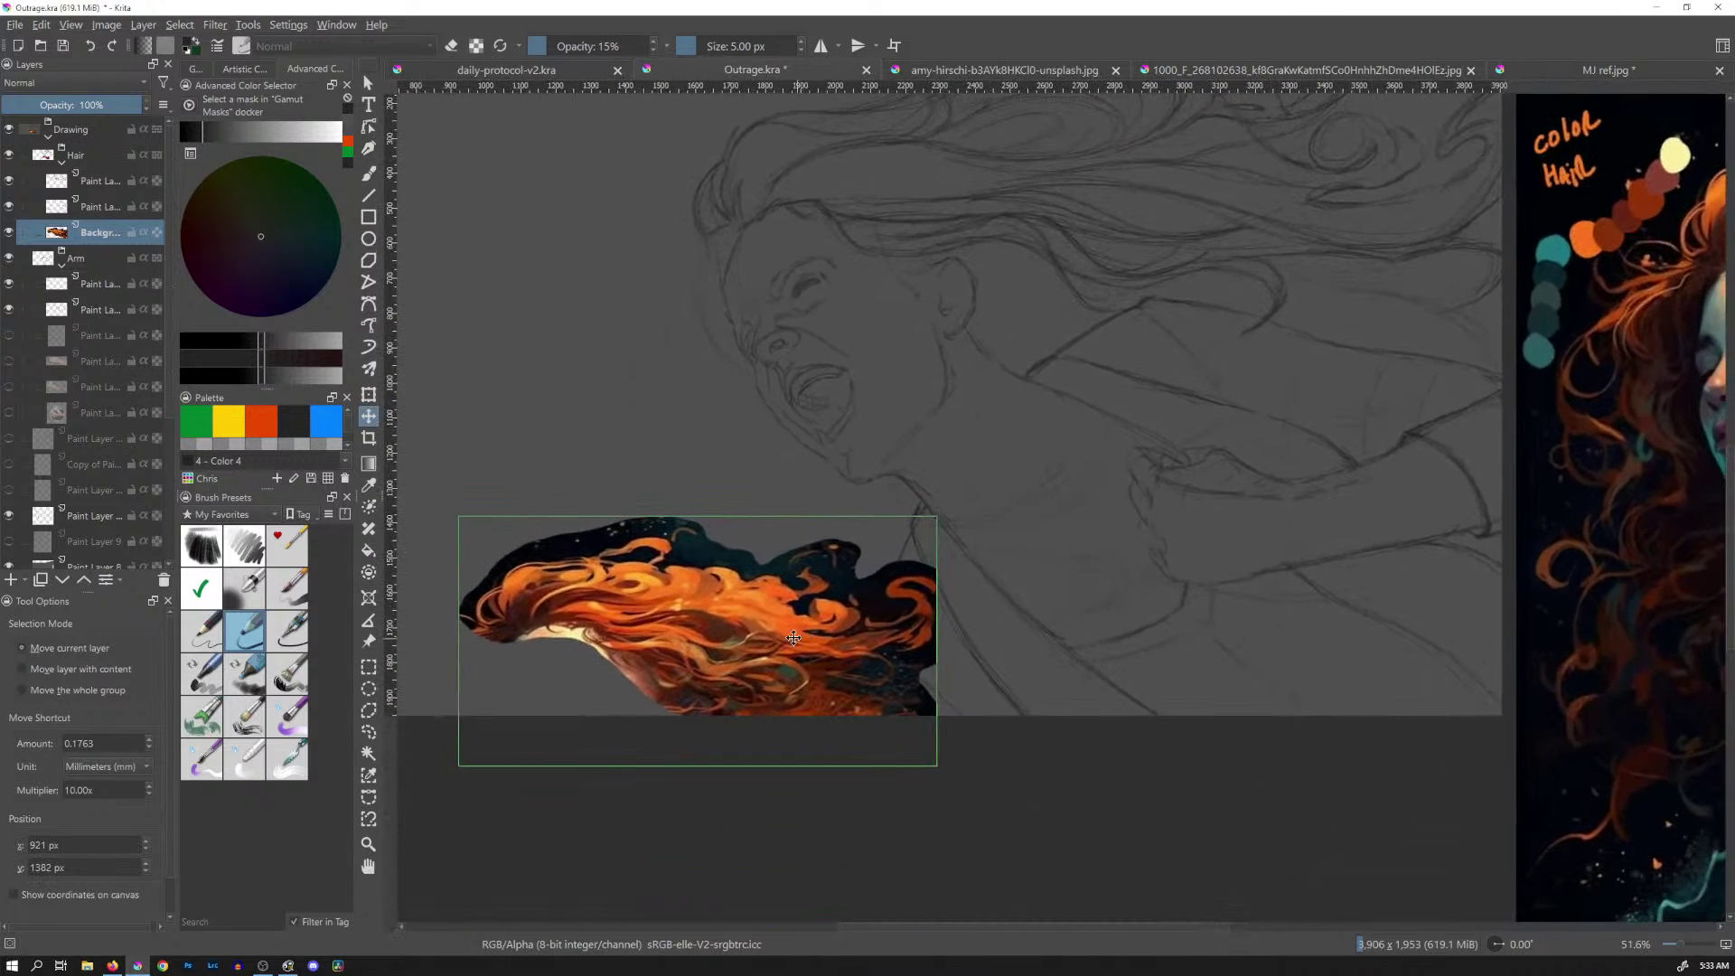
pyautogui.moveTo(801, 638); pyautogui.dragTo(865, 589)
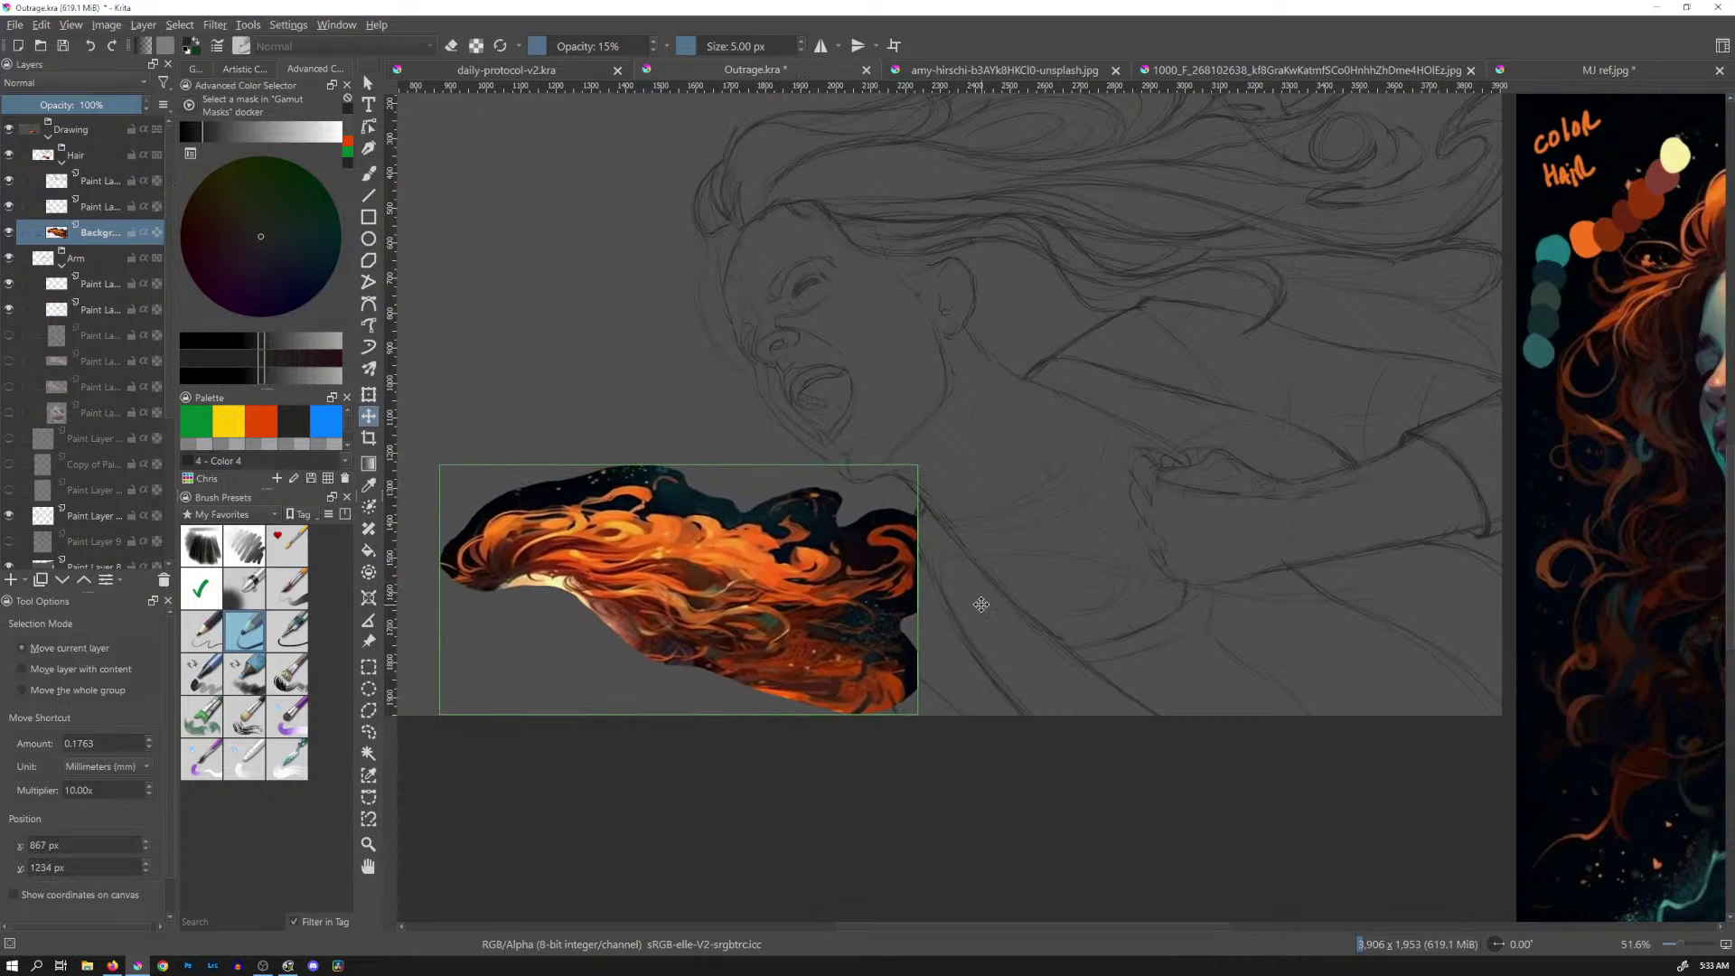
pyautogui.press('Delete')
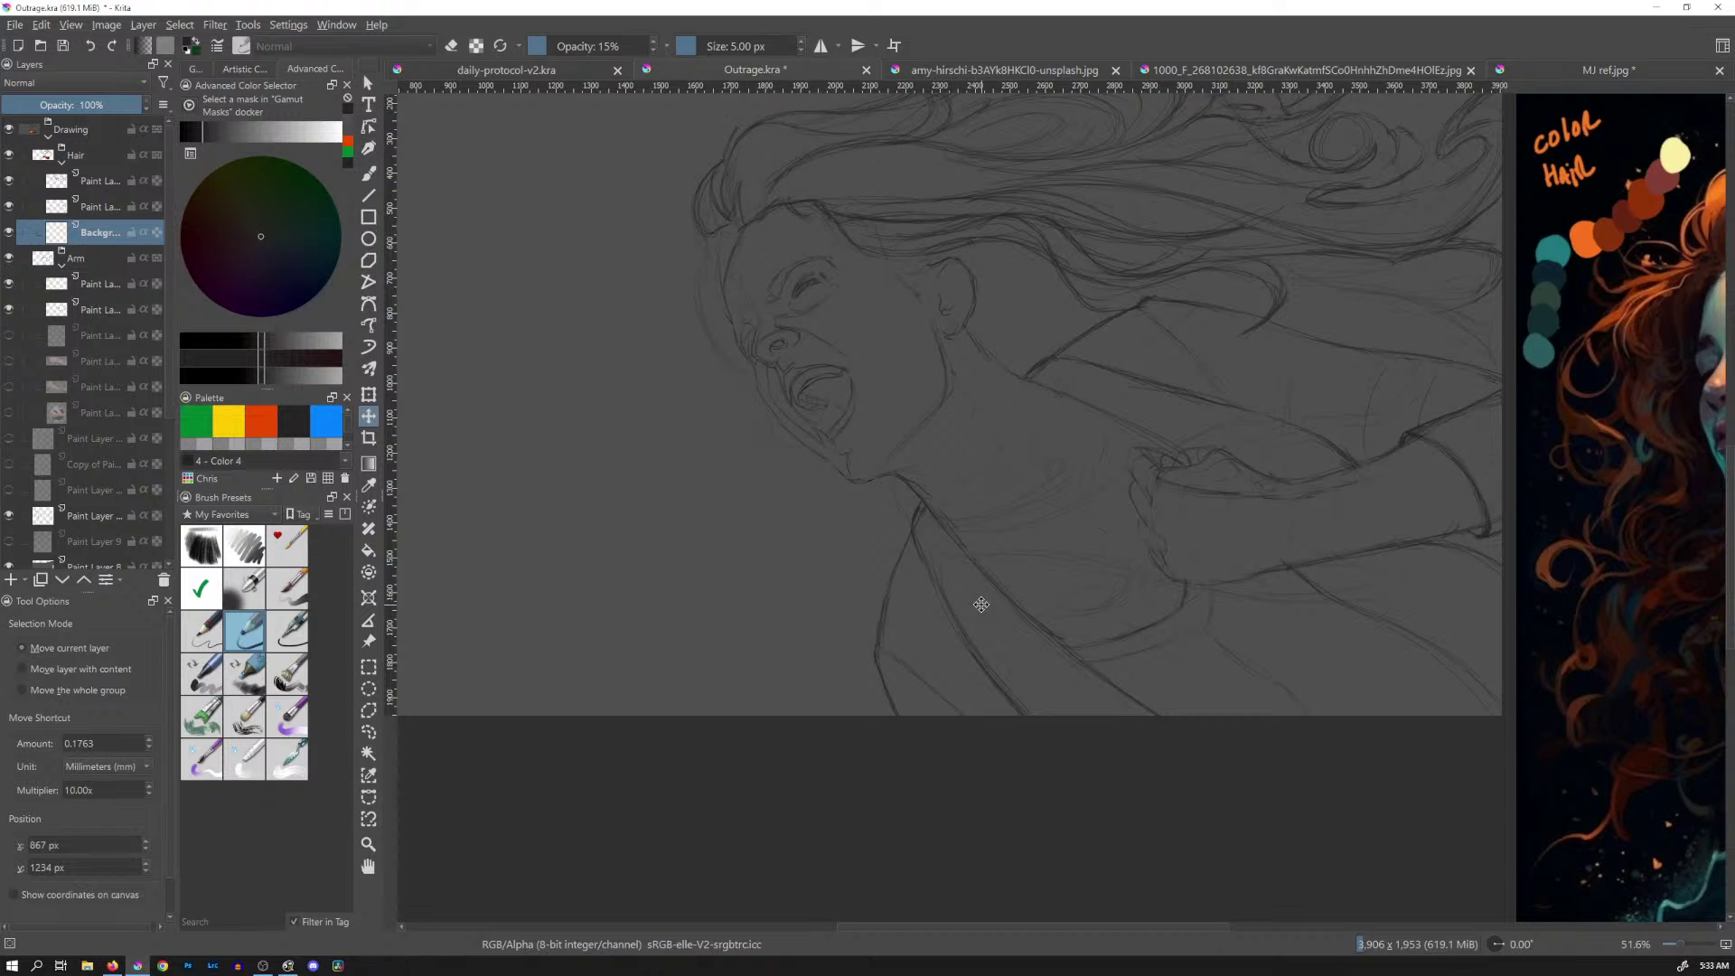
pyautogui.hotkey('shift', 'Delete')
# Draw loose curling strands around the face, behind the ear and across the neck, chest and forearm on the upper hair line layer
pyautogui.scroll(-3, 1231, 376)
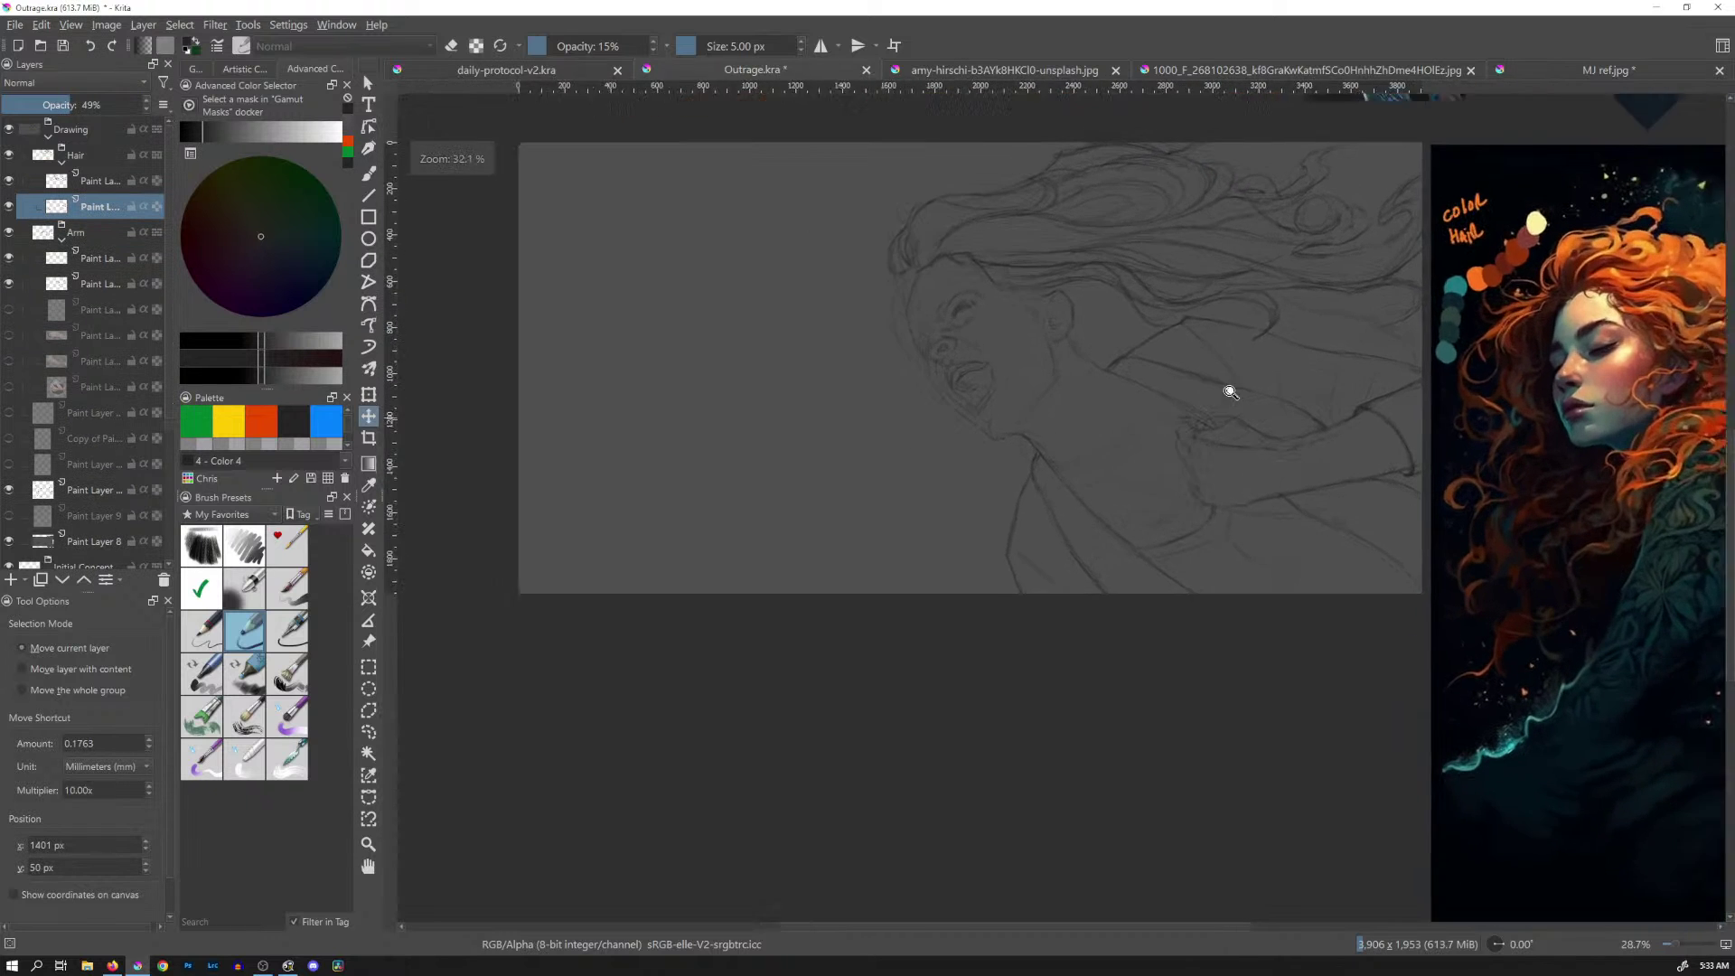
pyautogui.press('Tab')
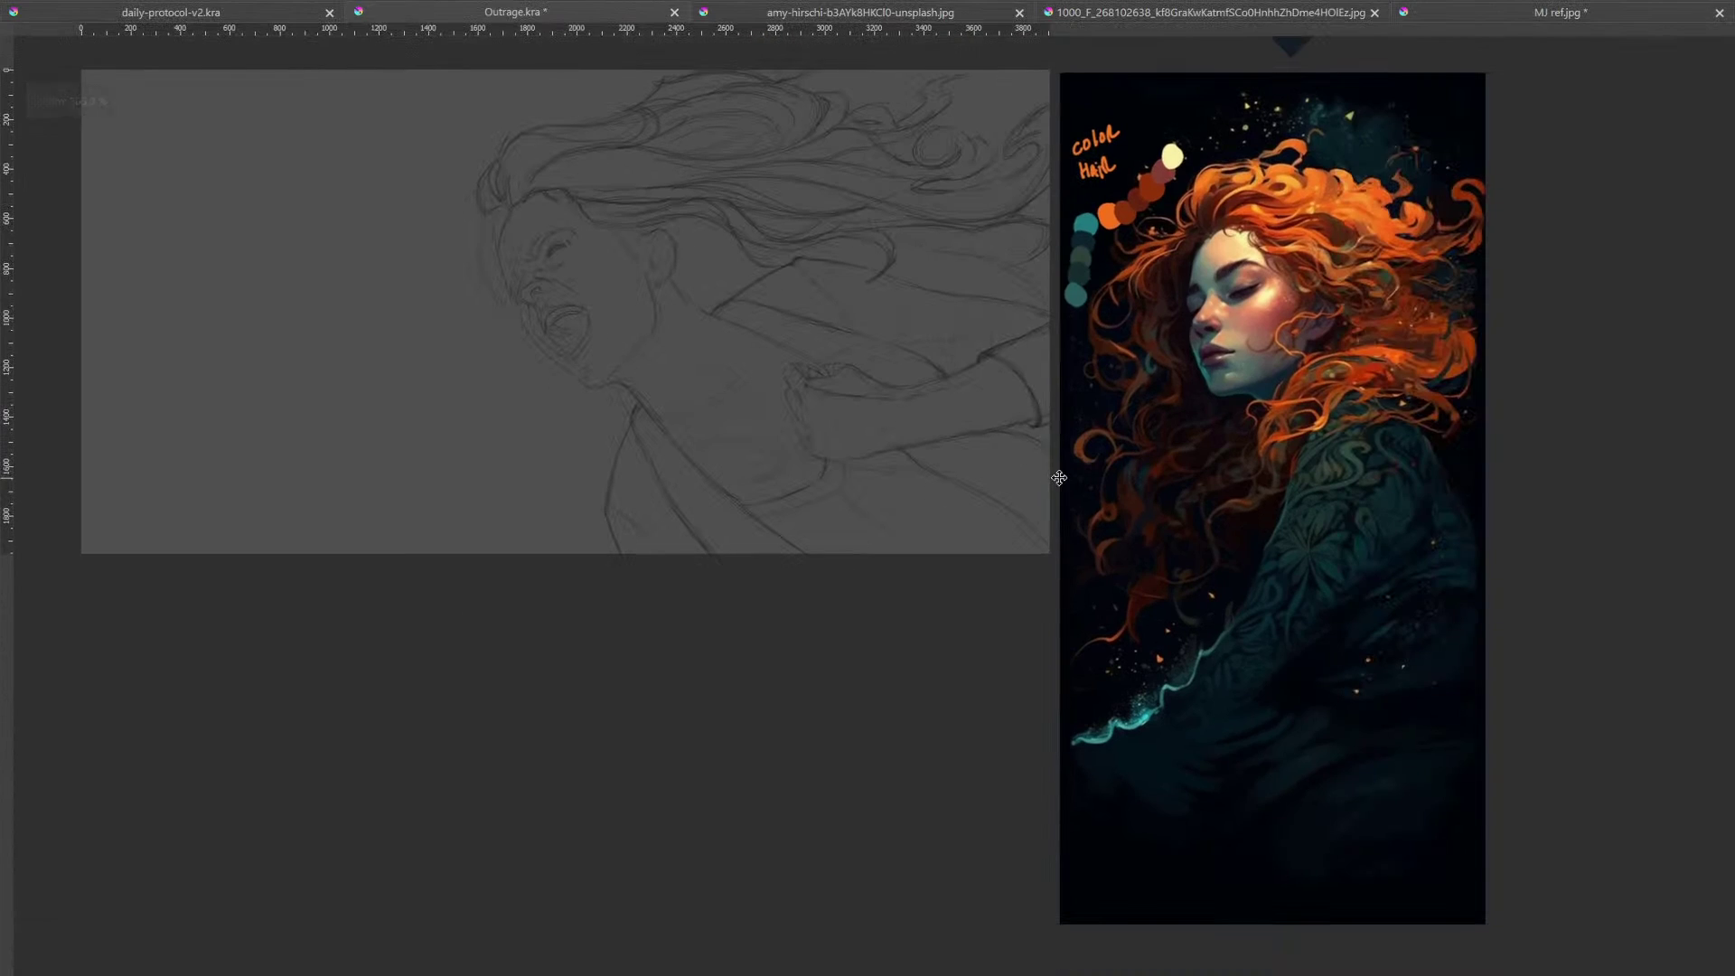
pyautogui.press('Tab')
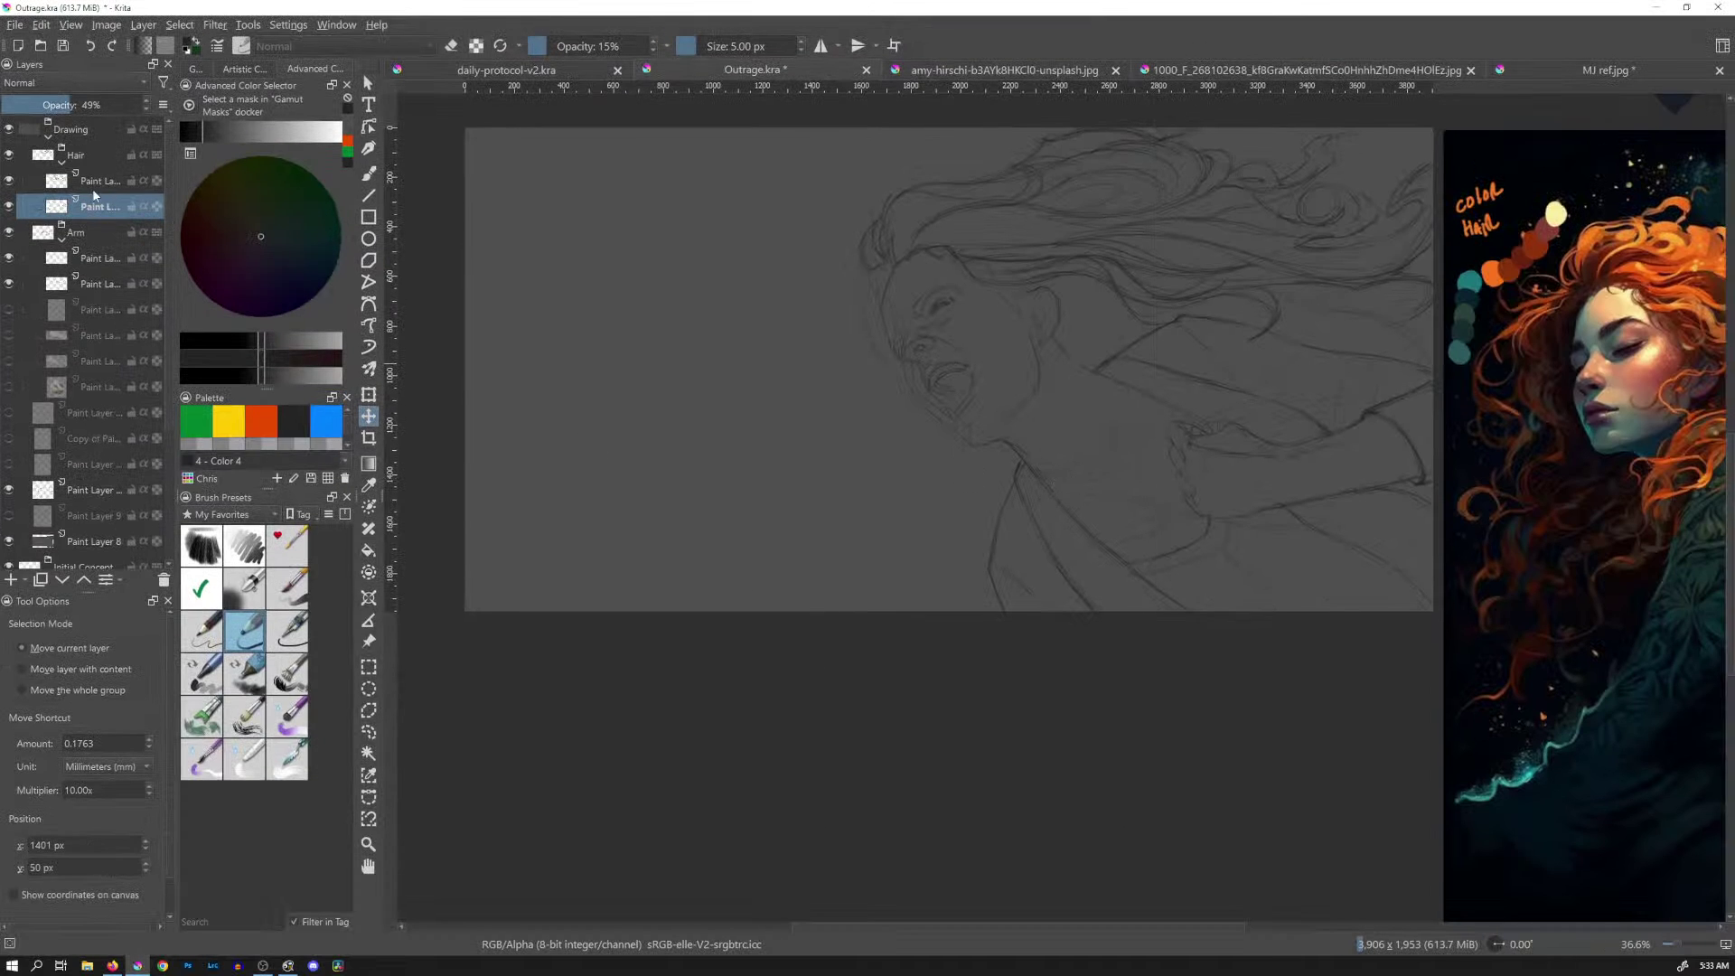
pyautogui.click(99, 181)
pyautogui.press('b')
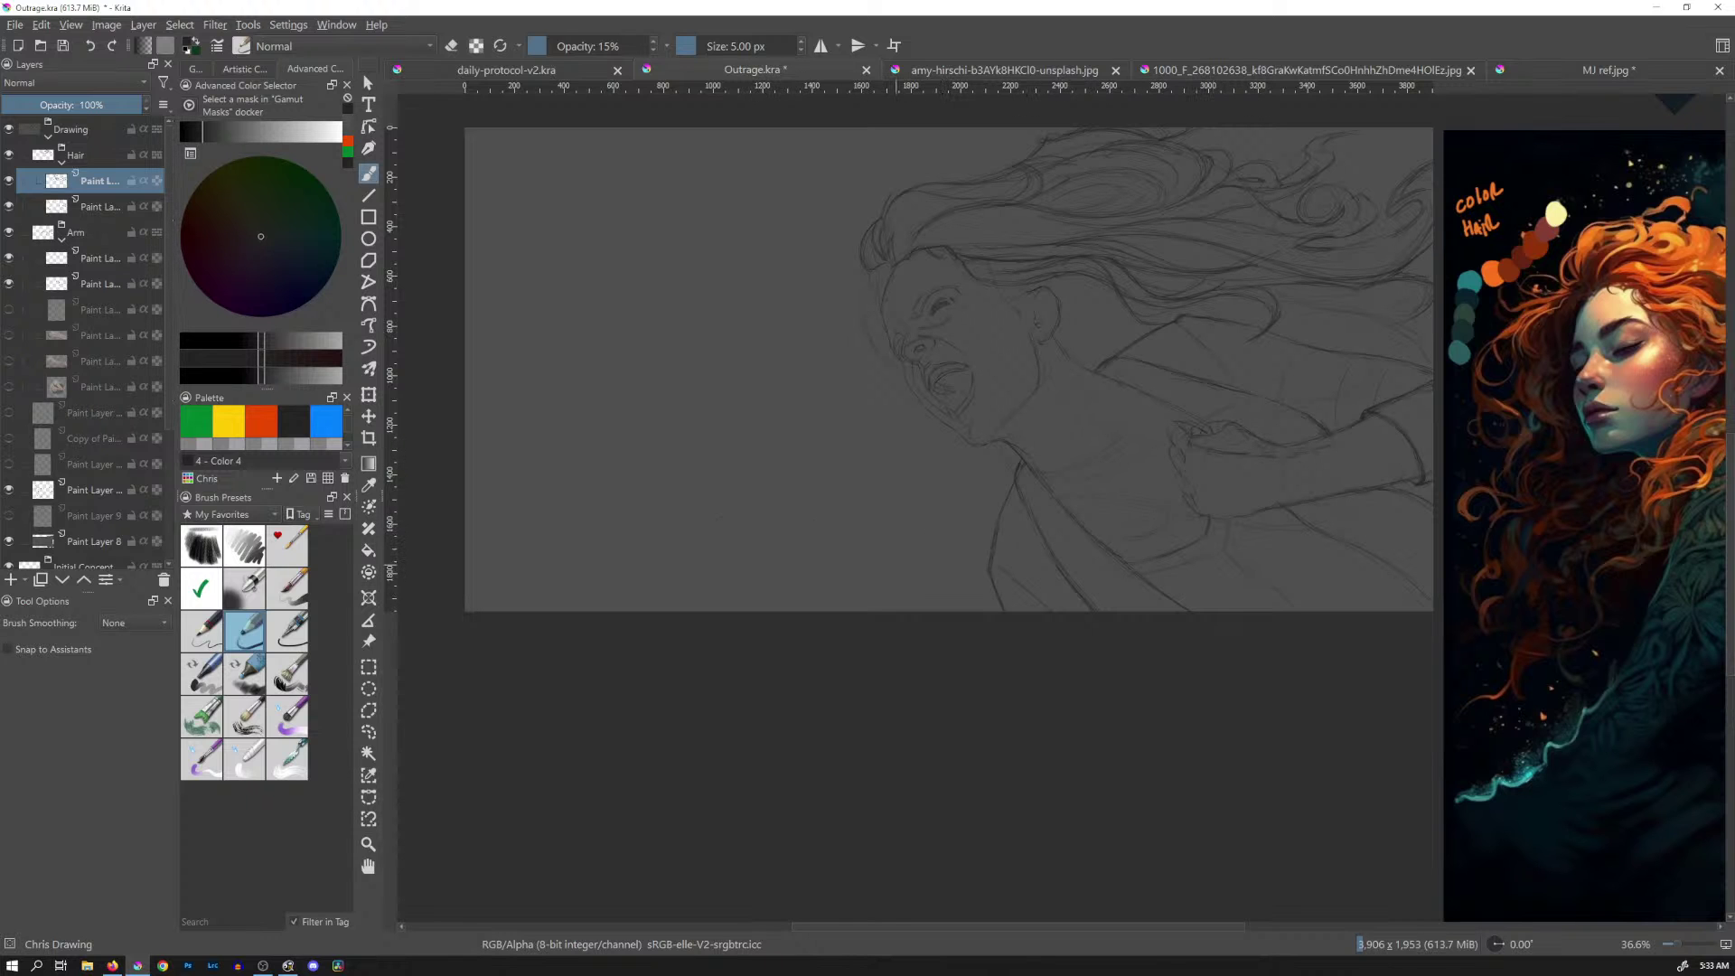
pyautogui.scroll(5, 1223, 472)
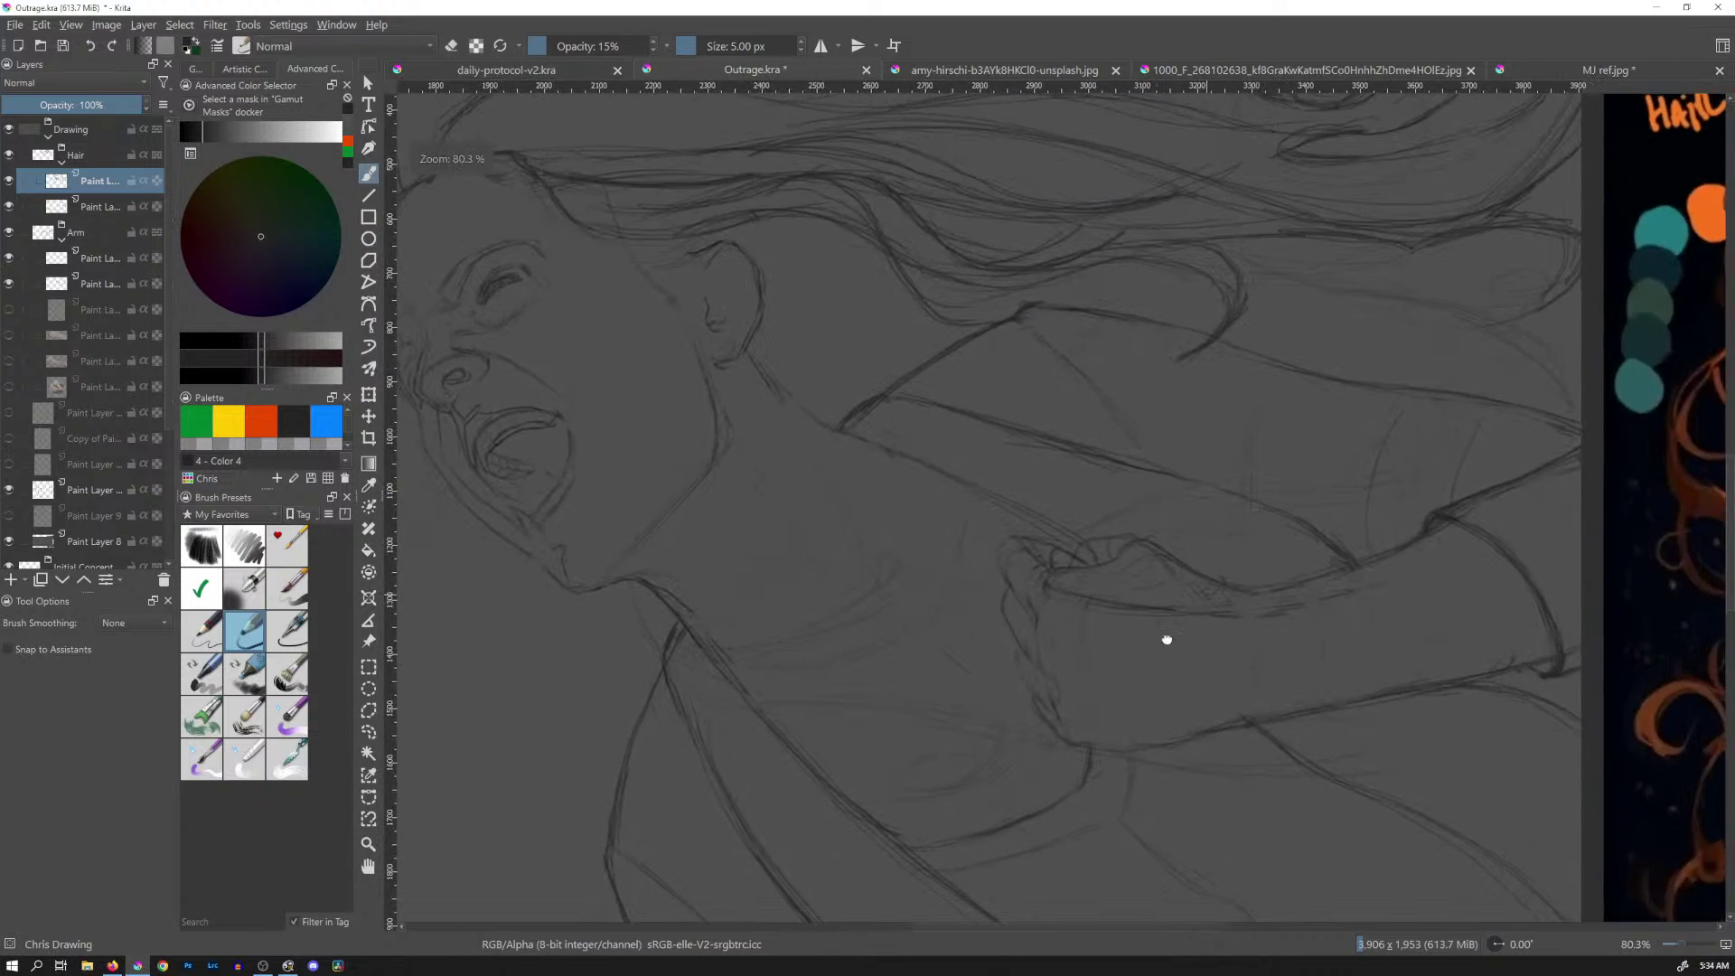
pyautogui.press('Tab')
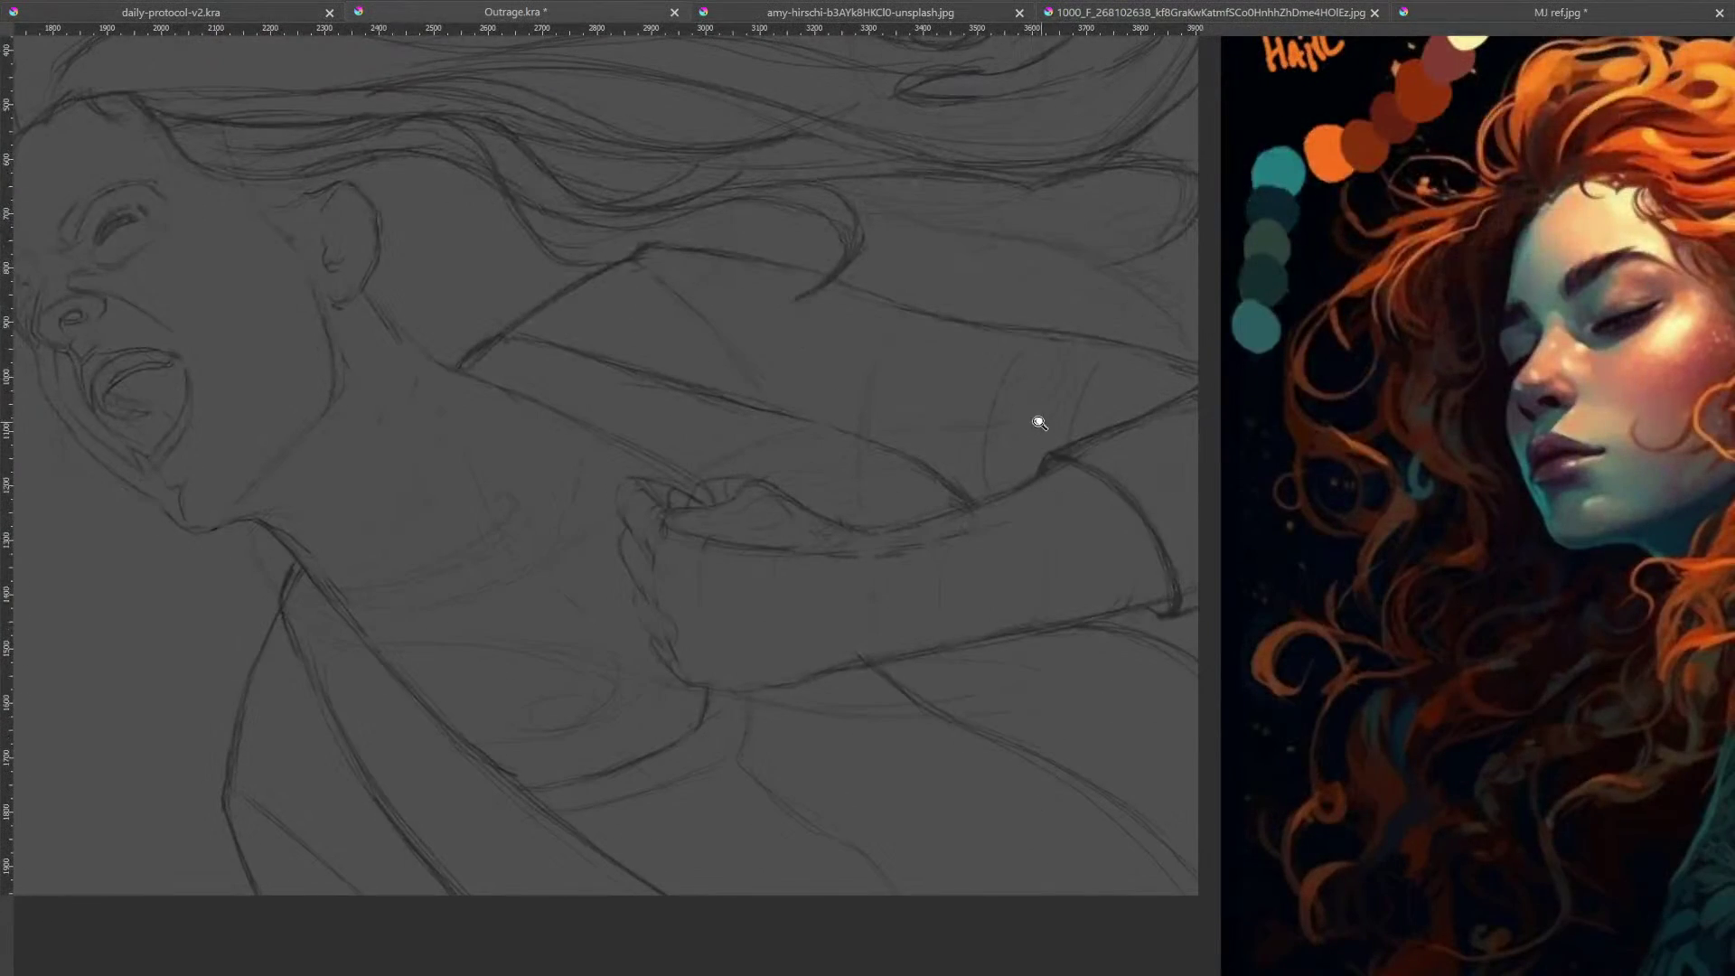
pyautogui.scroll(-5, 1038, 423)
pyautogui.moveTo(994, 506); pyautogui.dragTo(1059, 560)
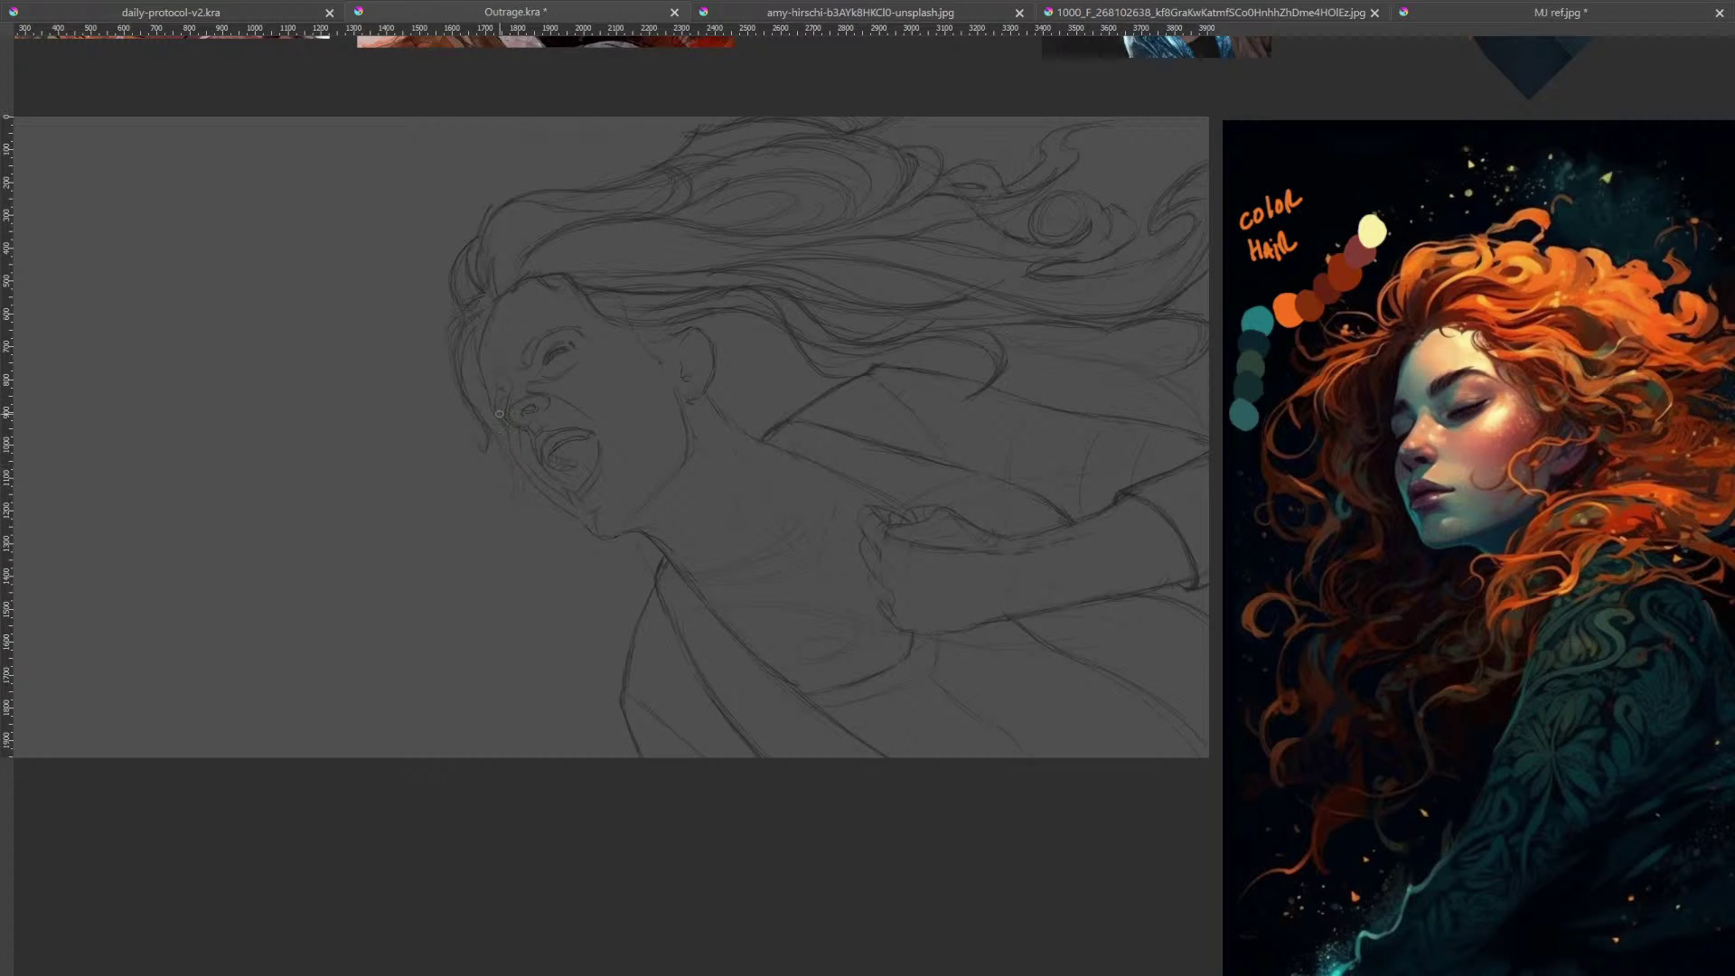
pyautogui.moveTo(482, 434); pyautogui.dragTo(486, 414)
pyautogui.moveTo(983, 488); pyautogui.dragTo(852, 495)
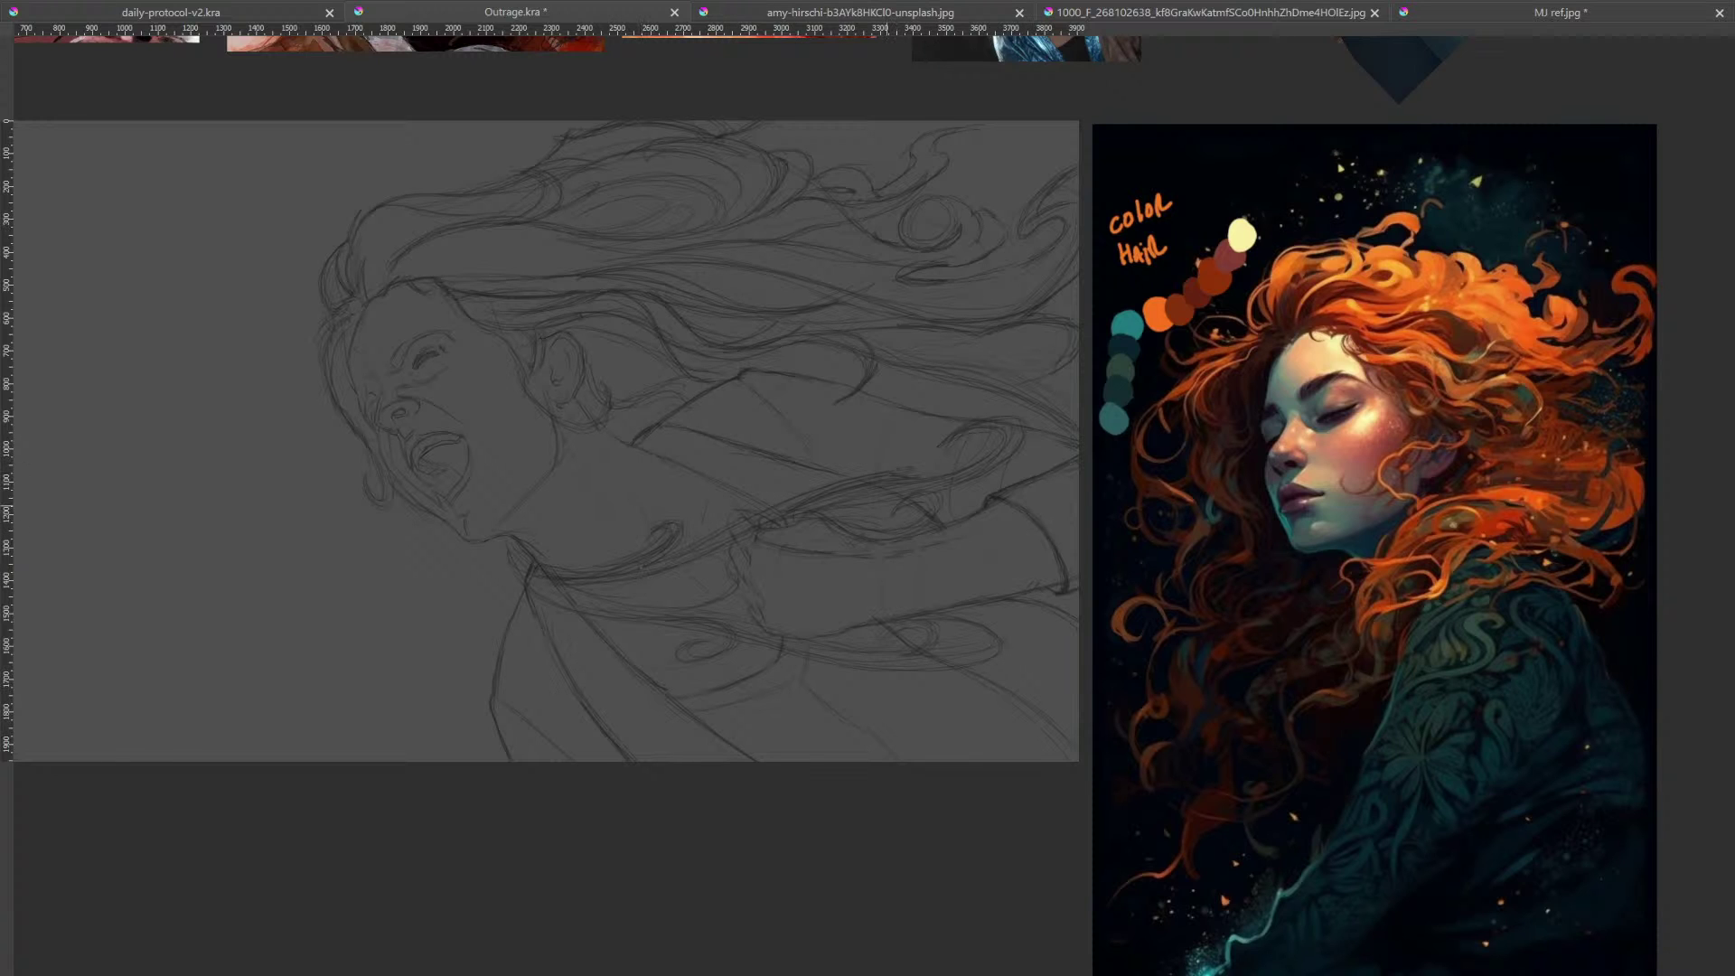
# Erase overlapping hair strokes around the fist, forearm and neck so the strands pass cleanly behind or over them
pyautogui.scroll(3, 875, 547)
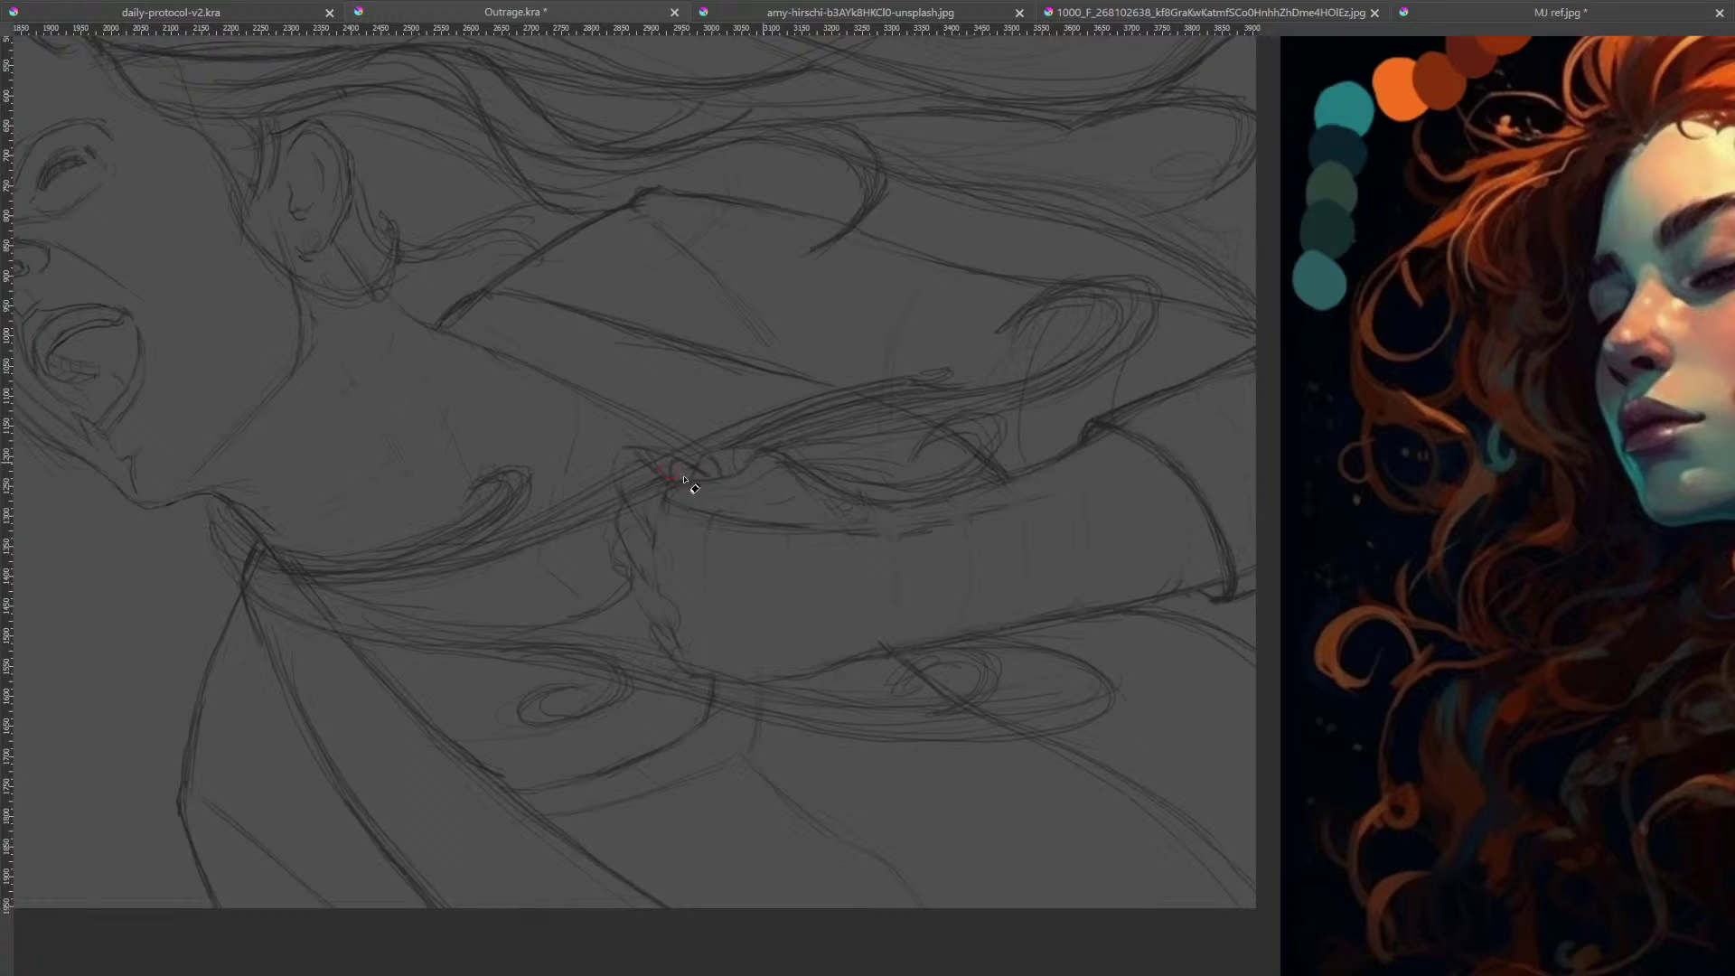
pyautogui.moveTo(660, 475)
pyautogui.mouseDown()
pyautogui.moveTo(673, 494)
pyautogui.moveTo(661, 469)
pyautogui.moveTo(636, 514)
pyautogui.mouseUp()
pyautogui.moveTo(781, 467)
pyautogui.mouseDown()
pyautogui.moveTo(813, 496)
pyautogui.moveTo(913, 515)
pyautogui.moveTo(1019, 495)
pyautogui.mouseUp()
pyautogui.moveTo(686, 616)
pyautogui.mouseDown()
pyautogui.moveTo(719, 664)
pyautogui.moveTo(682, 659)
pyautogui.moveTo(721, 673)
pyautogui.moveTo(670, 638)
pyautogui.moveTo(644, 580)
pyautogui.mouseUp()
pyautogui.moveTo(877, 627)
pyautogui.mouseDown()
pyautogui.moveTo(1025, 723)
pyautogui.moveTo(891, 738)
pyautogui.moveTo(773, 679)
pyautogui.moveTo(833, 648)
pyautogui.moveTo(923, 651)
pyautogui.mouseUp()
pyautogui.moveTo(908, 540); pyautogui.dragTo(1015, 543)
pyautogui.moveTo(1136, 304)
pyautogui.mouseDown()
pyautogui.moveTo(1006, 399)
pyautogui.moveTo(1024, 397)
pyautogui.moveTo(891, 409)
pyautogui.moveTo(928, 421)
pyautogui.moveTo(896, 433)
pyautogui.moveTo(952, 426)
pyautogui.moveTo(968, 415)
pyautogui.moveTo(735, 441)
pyautogui.moveTo(896, 383)
pyautogui.moveTo(512, 543)
pyautogui.moveTo(572, 515)
pyautogui.moveTo(439, 561)
pyautogui.moveTo(540, 529)
pyautogui.moveTo(439, 563)
pyautogui.moveTo(511, 485)
pyautogui.moveTo(483, 484)
pyautogui.moveTo(511, 477)
pyautogui.moveTo(503, 509)
pyautogui.moveTo(384, 566)
pyautogui.moveTo(463, 537)
pyautogui.moveTo(519, 488)
pyautogui.moveTo(408, 559)
pyautogui.moveTo(273, 565)
pyautogui.moveTo(377, 565)
pyautogui.moveTo(497, 525)
pyautogui.moveTo(457, 539)
pyautogui.moveTo(515, 497)
pyautogui.moveTo(438, 546)
pyautogui.moveTo(337, 572)
pyautogui.moveTo(241, 553)
pyautogui.mouseUp()
pyautogui.moveTo(540, 529)
pyautogui.mouseDown()
pyautogui.moveTo(377, 553)
pyautogui.moveTo(318, 603)
pyautogui.moveTo(384, 621)
pyautogui.mouseUp()
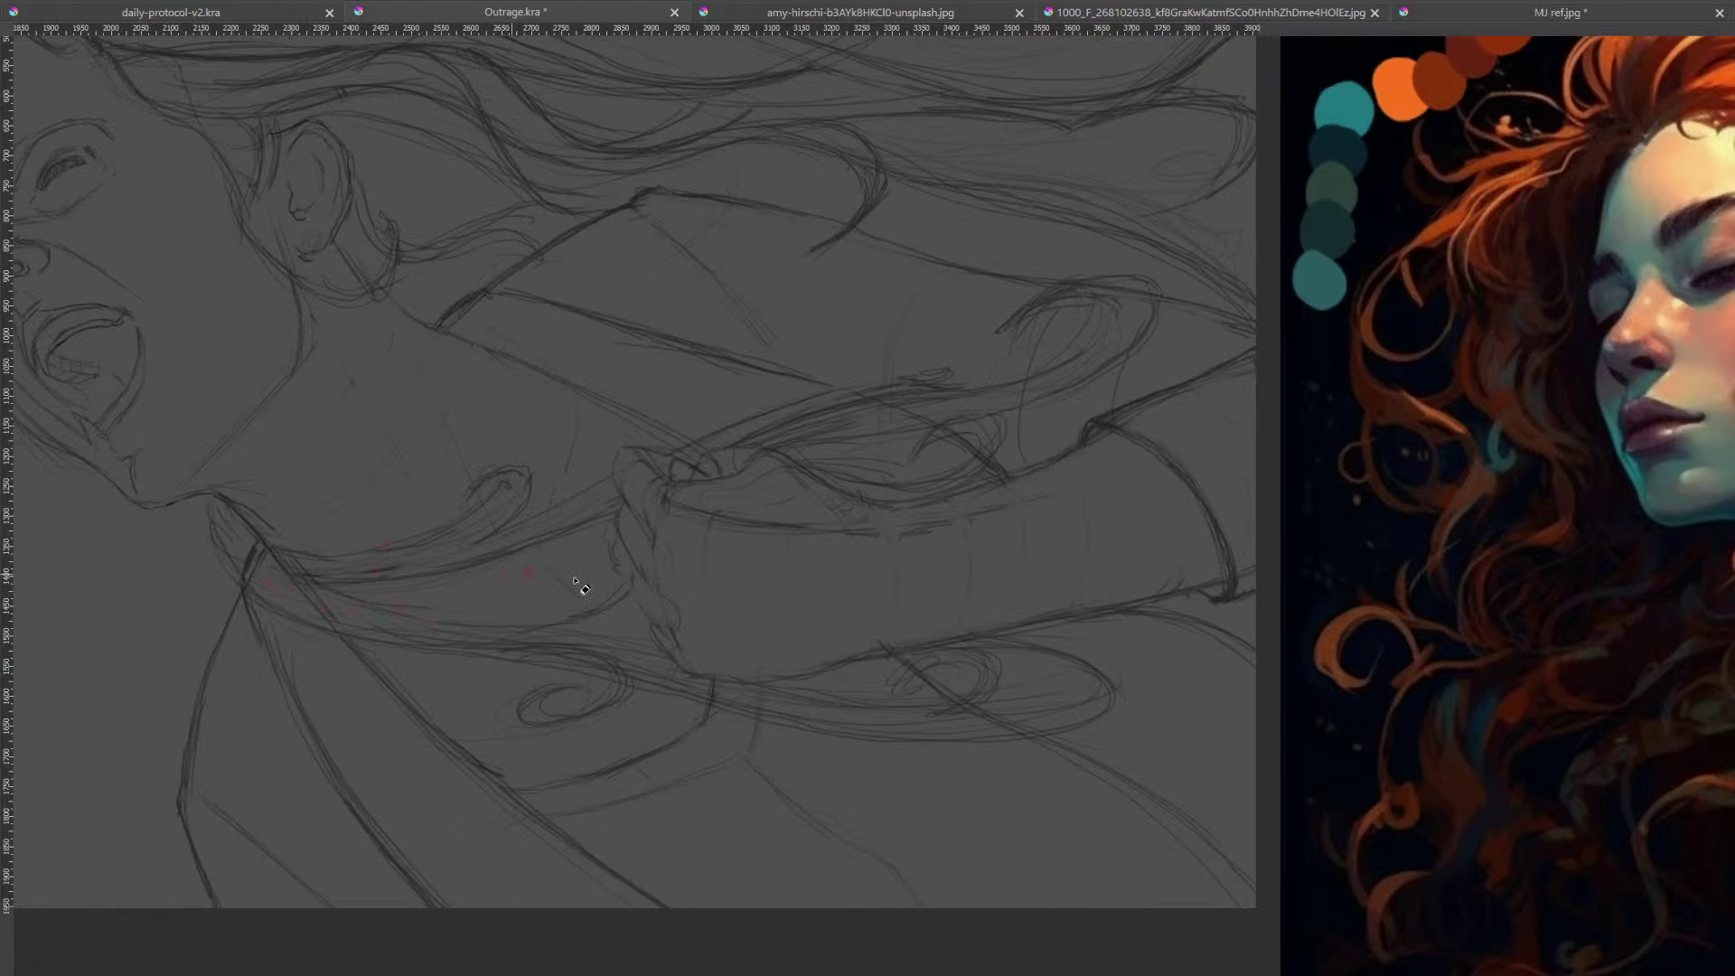
pyautogui.moveTo(809, 626)
pyautogui.mouseDown()
pyautogui.moveTo(817, 597)
pyautogui.moveTo(813, 678)
pyautogui.moveTo(827, 622)
pyautogui.mouseUp()
pyautogui.moveTo(894, 560)
pyautogui.mouseDown()
pyautogui.moveTo(946, 653)
pyautogui.moveTo(922, 681)
pyautogui.moveTo(734, 688)
pyautogui.moveTo(652, 617)
pyautogui.moveTo(700, 638)
pyautogui.moveTo(392, 627)
pyautogui.moveTo(526, 636)
pyautogui.moveTo(616, 667)
pyautogui.moveTo(543, 678)
pyautogui.moveTo(566, 721)
pyautogui.moveTo(574, 631)
pyautogui.moveTo(554, 655)
pyautogui.moveTo(465, 644)
pyautogui.moveTo(567, 635)
pyautogui.moveTo(768, 707)
pyautogui.moveTo(877, 720)
pyautogui.moveTo(751, 708)
pyautogui.moveTo(921, 737)
pyautogui.moveTo(981, 700)
pyautogui.moveTo(992, 757)
pyautogui.moveTo(889, 729)
pyautogui.moveTo(1057, 722)
pyautogui.moveTo(968, 718)
pyautogui.moveTo(1062, 695)
pyautogui.moveTo(992, 709)
pyautogui.moveTo(1014, 684)
pyautogui.moveTo(1020, 719)
pyautogui.moveTo(1071, 693)
pyautogui.moveTo(1087, 709)
pyautogui.moveTo(1095, 565)
pyautogui.mouseUp()
# Clean up the loose curl above the forearm and the strands at the forehead hairline
pyautogui.keyDown('ctrl'); pyautogui.click(1010, 329); pyautogui.keyUp('ctrl')
pyautogui.scroll(-2, 1007, 333)
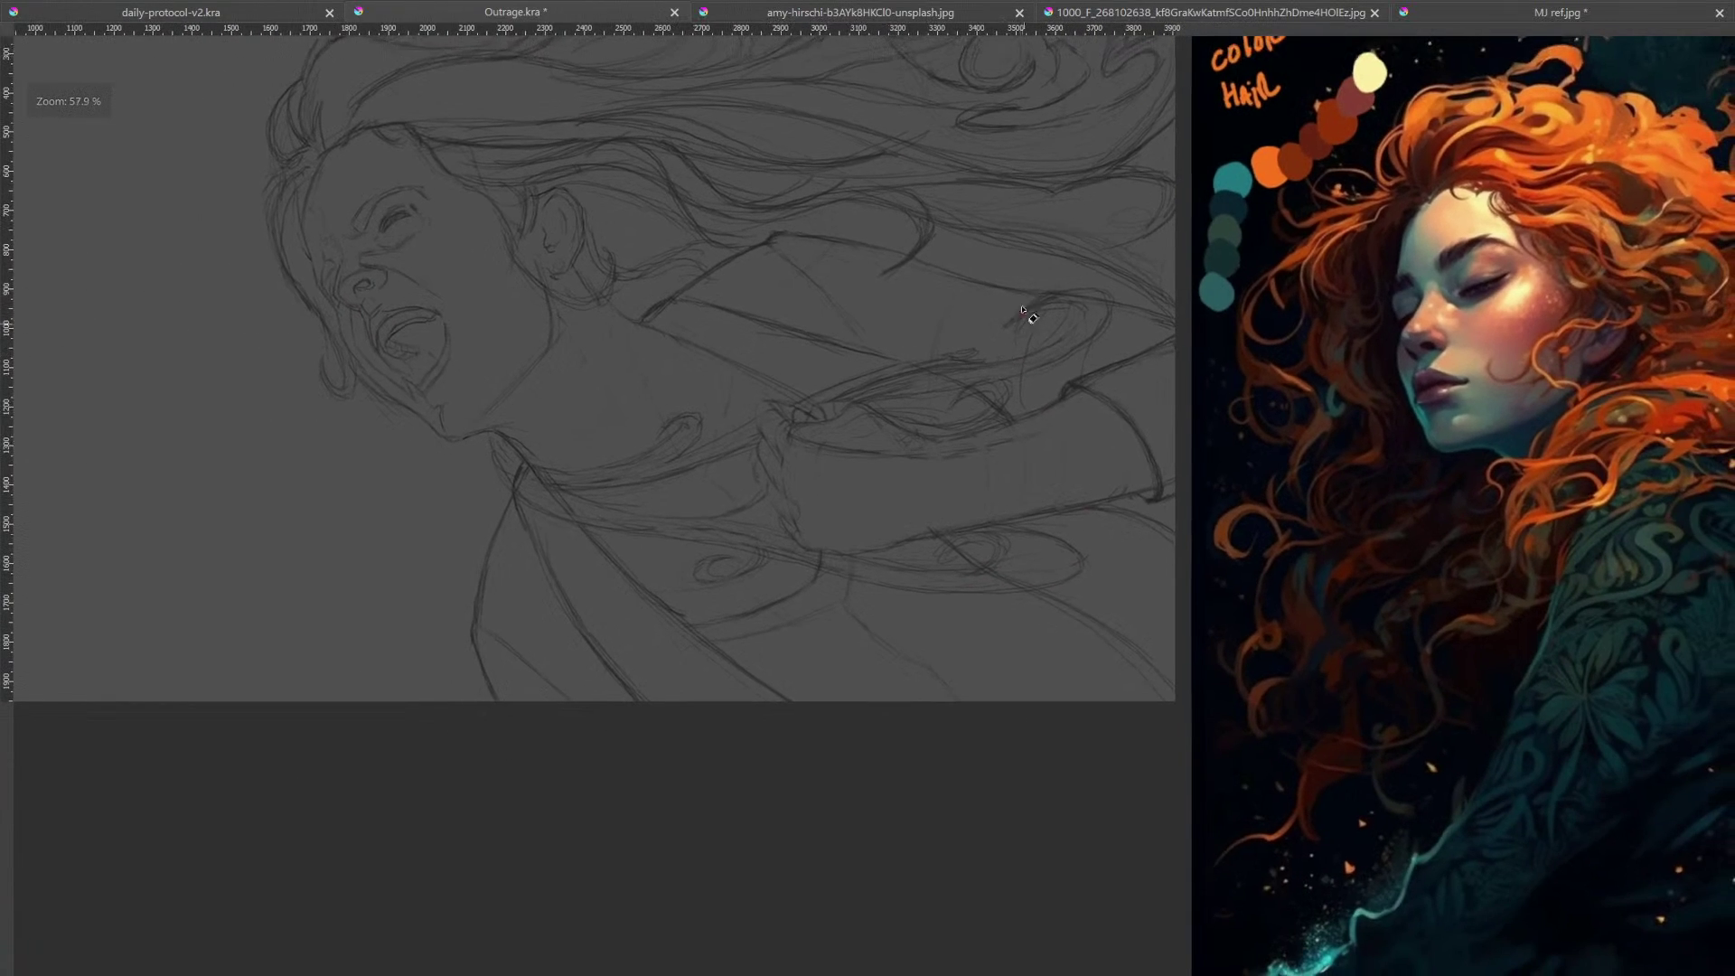
pyautogui.moveTo(1009, 268); pyautogui.dragTo(976, 476)
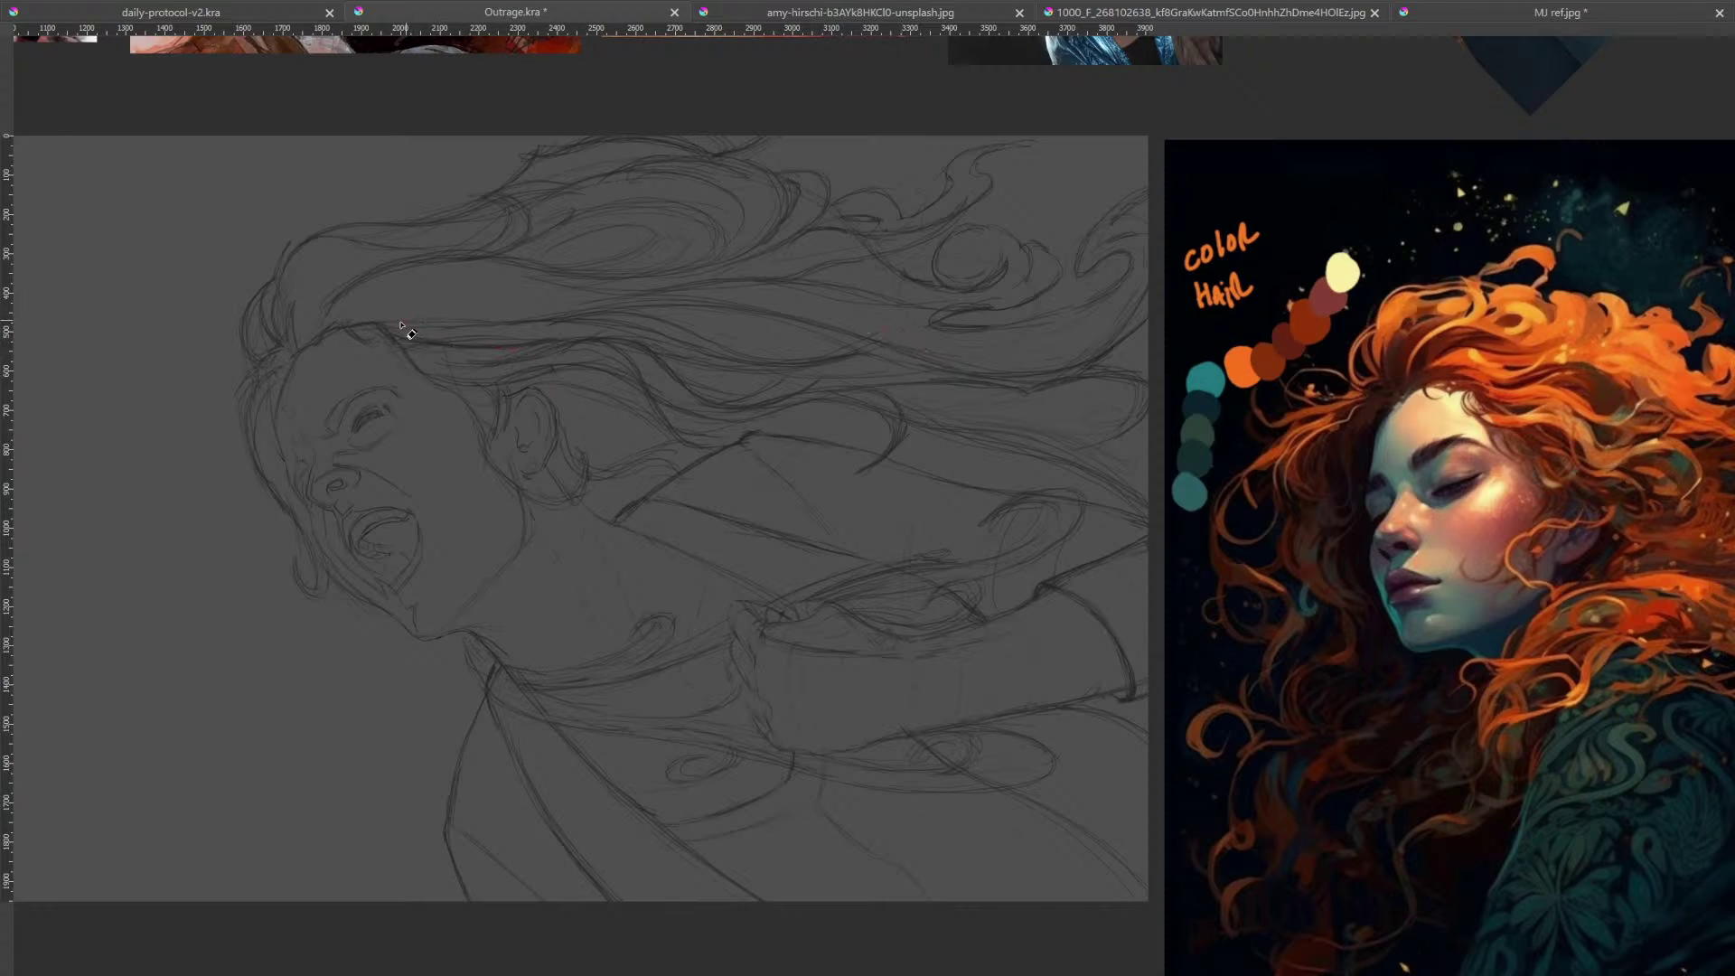
pyautogui.moveTo(403, 328)
pyautogui.mouseDown()
pyautogui.moveTo(444, 322)
pyautogui.moveTo(407, 326)
pyautogui.mouseUp()
pyautogui.moveTo(1085, 380); pyautogui.dragTo(1046, 554)
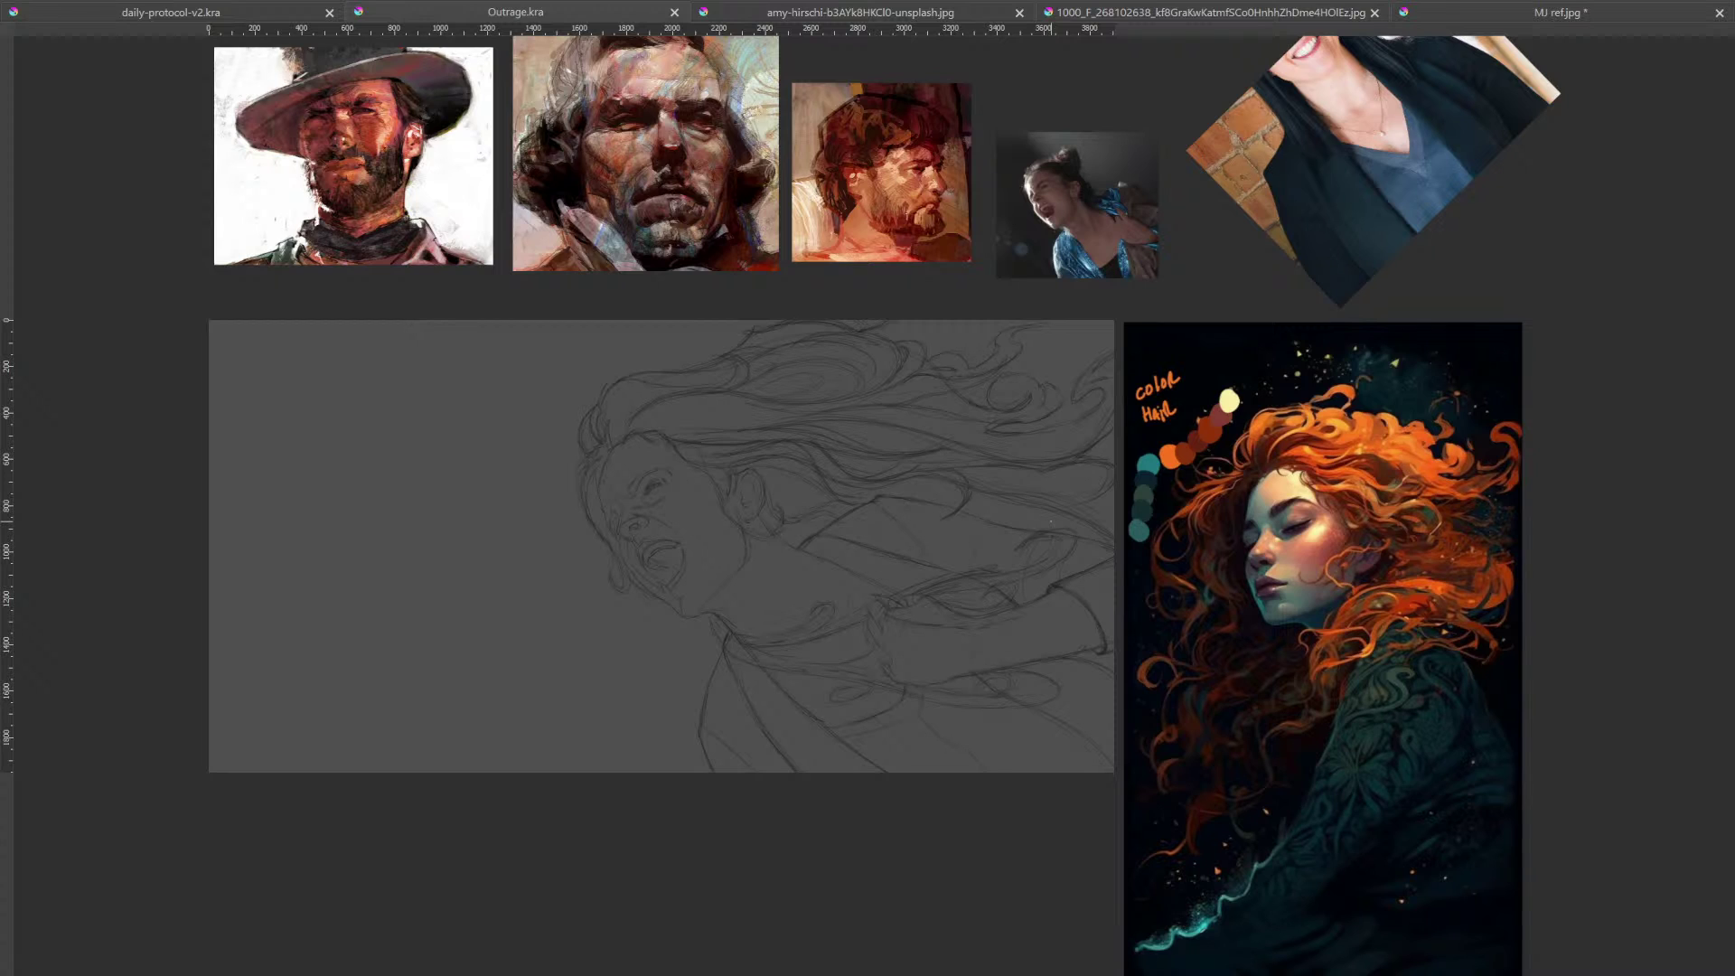
# Close the Unsplash photo and the 1000_F_268102638 JPG reference documents, keeping the drawing open
pyautogui.press('Tab')
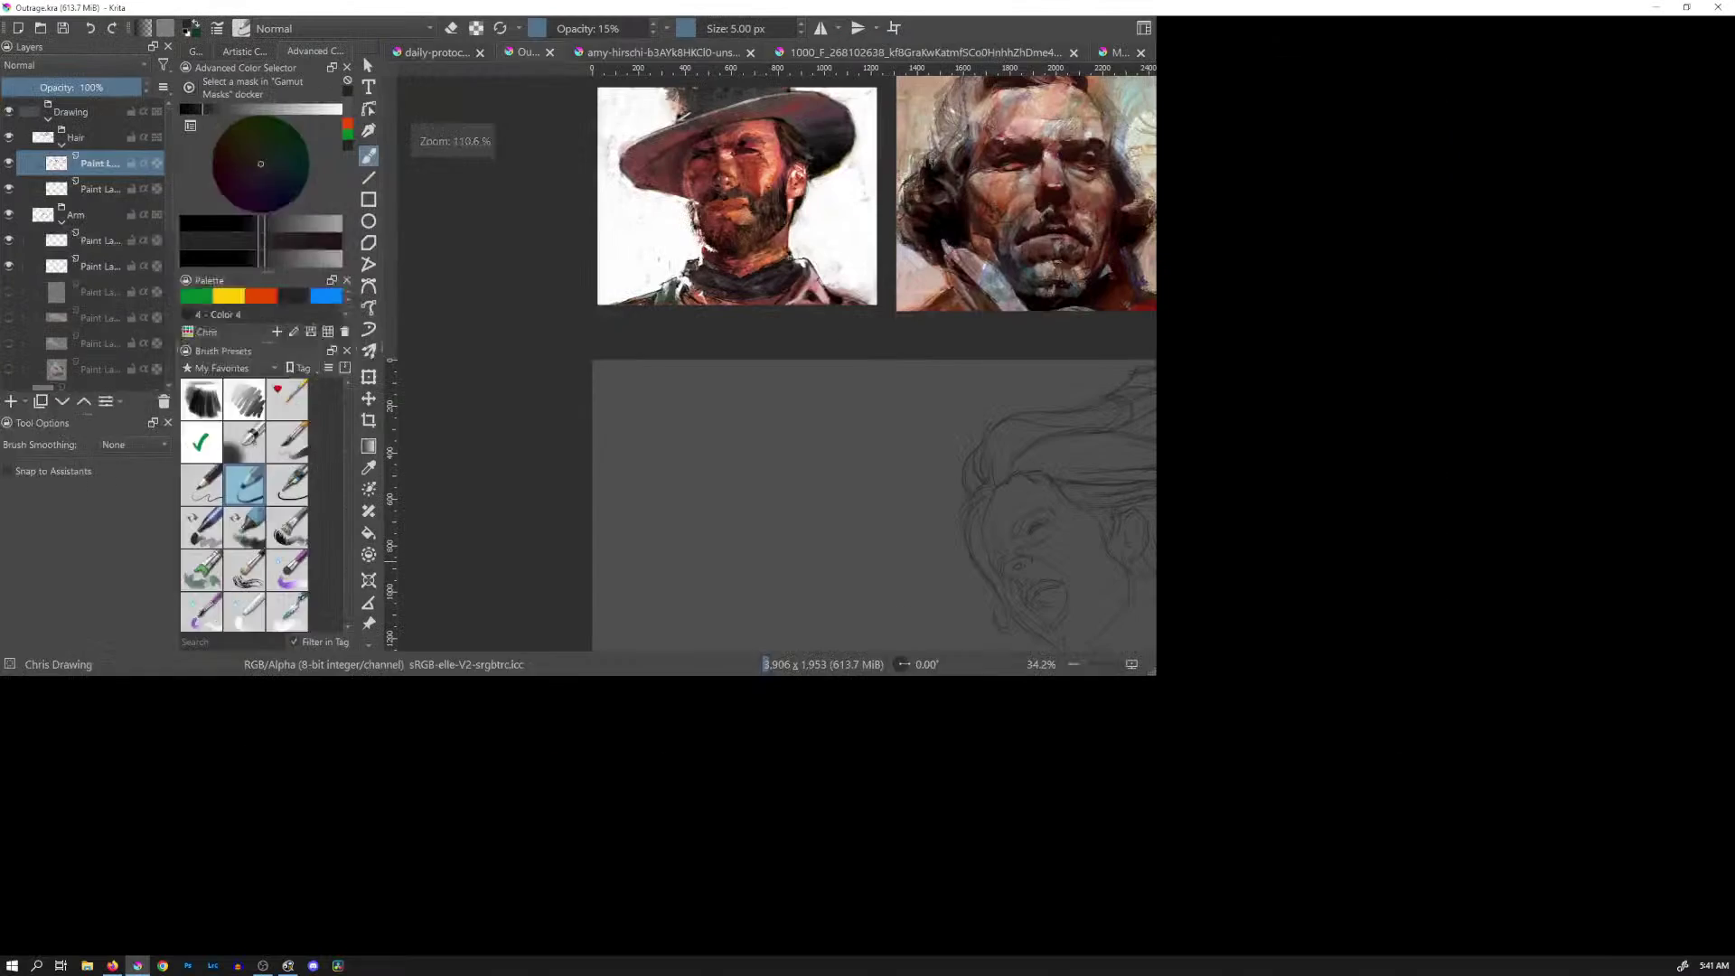
pyautogui.moveTo(1306, 510); pyautogui.dragTo(1143, 566)
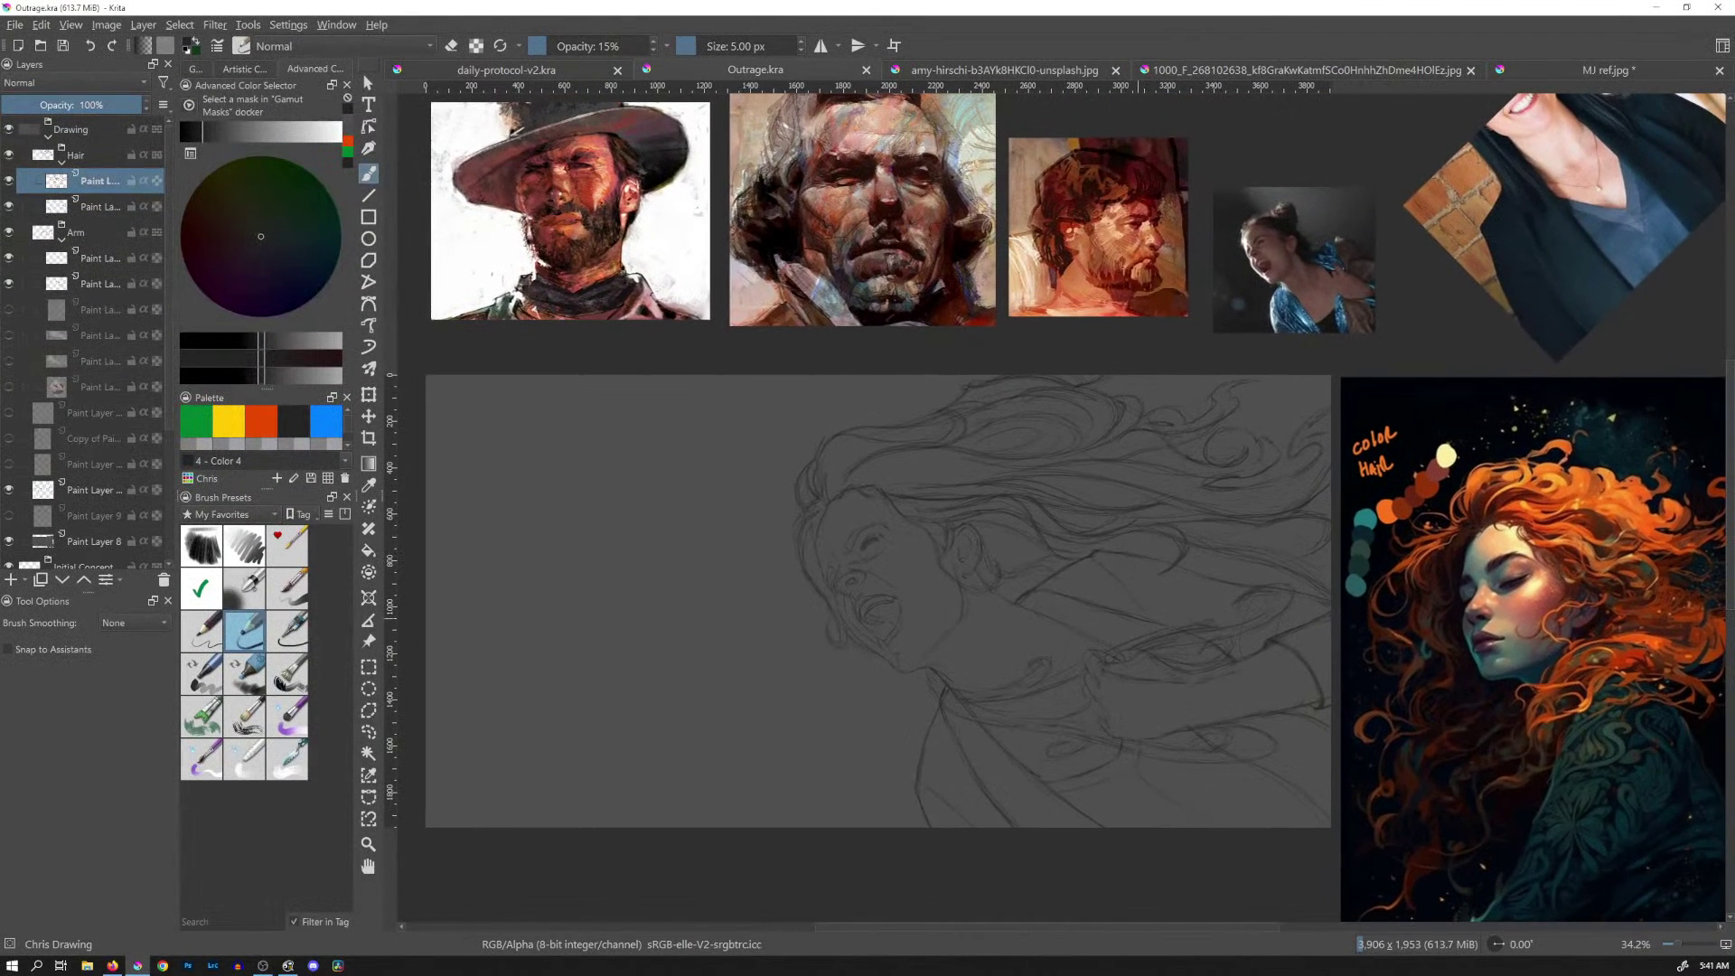
pyautogui.scroll(2, 1181, 546)
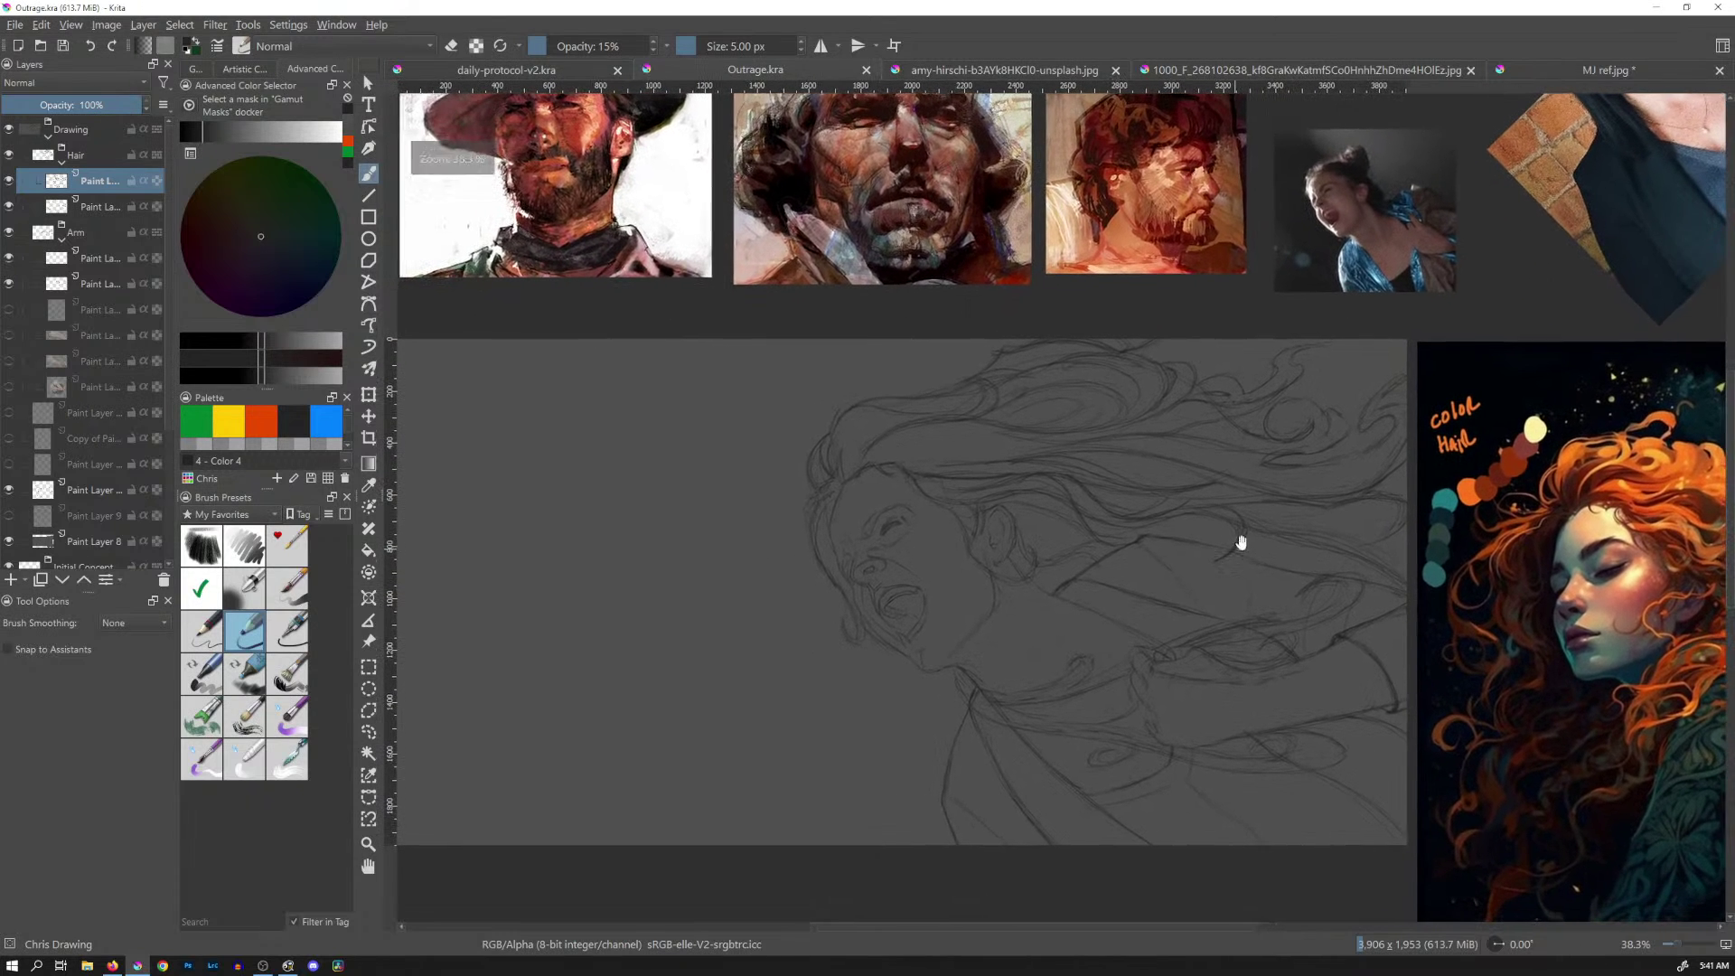
pyautogui.click(1115, 69)
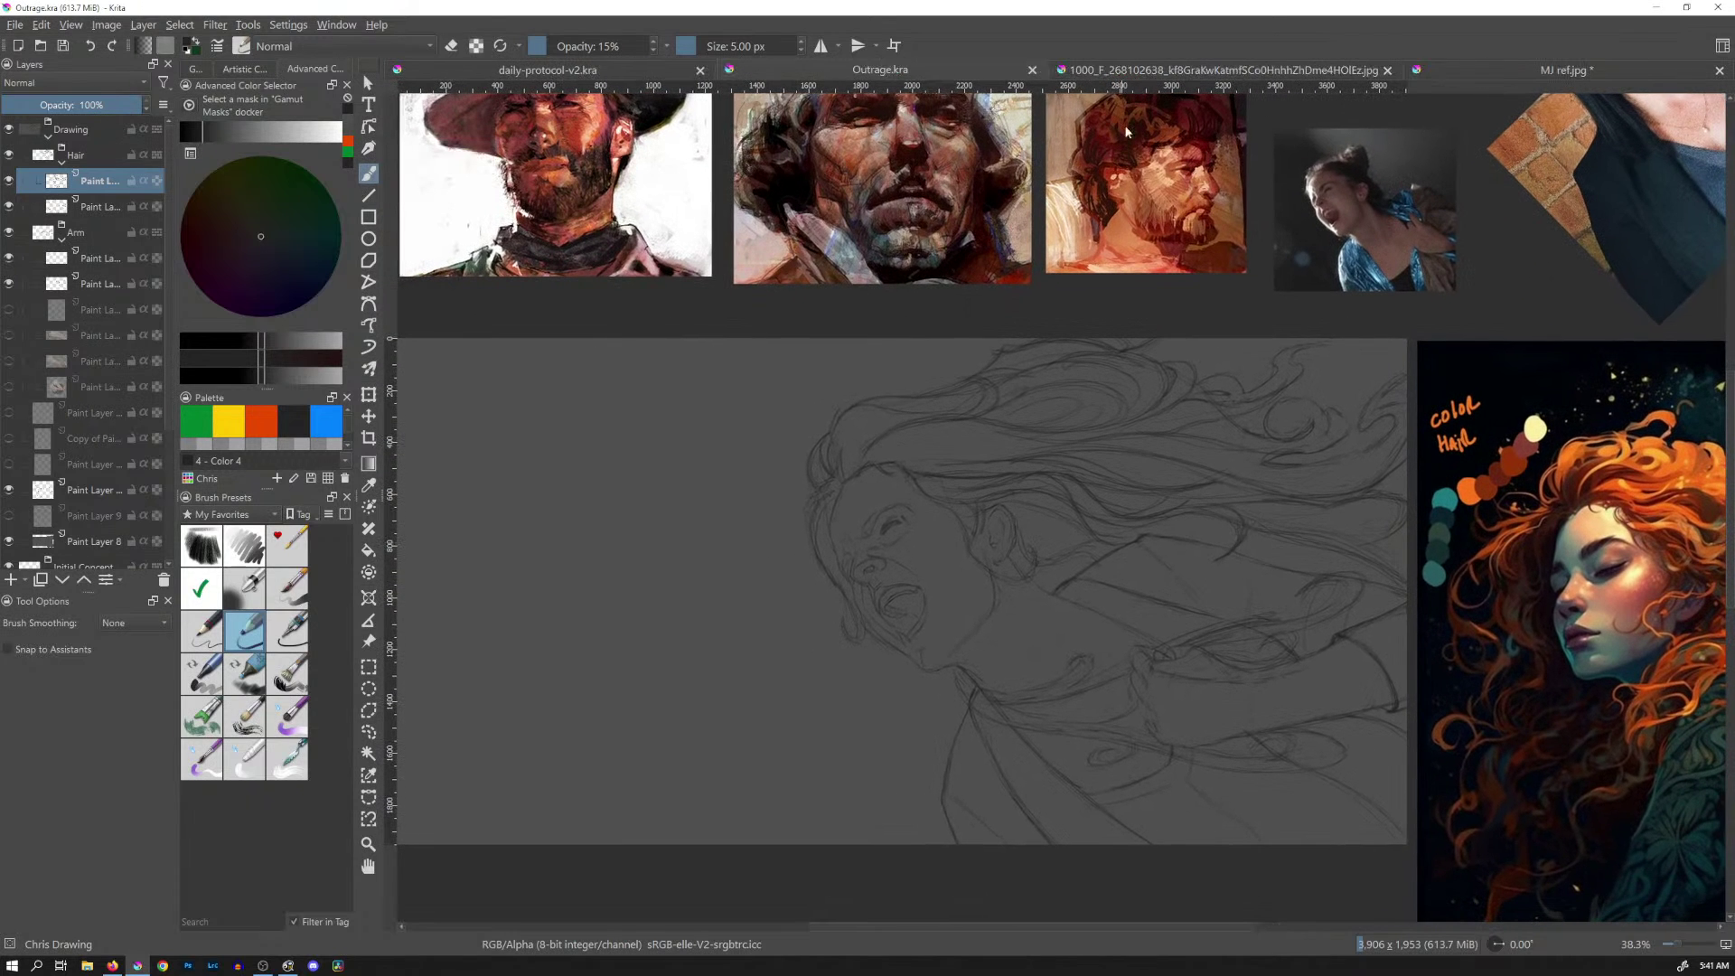
pyautogui.click(1387, 70)
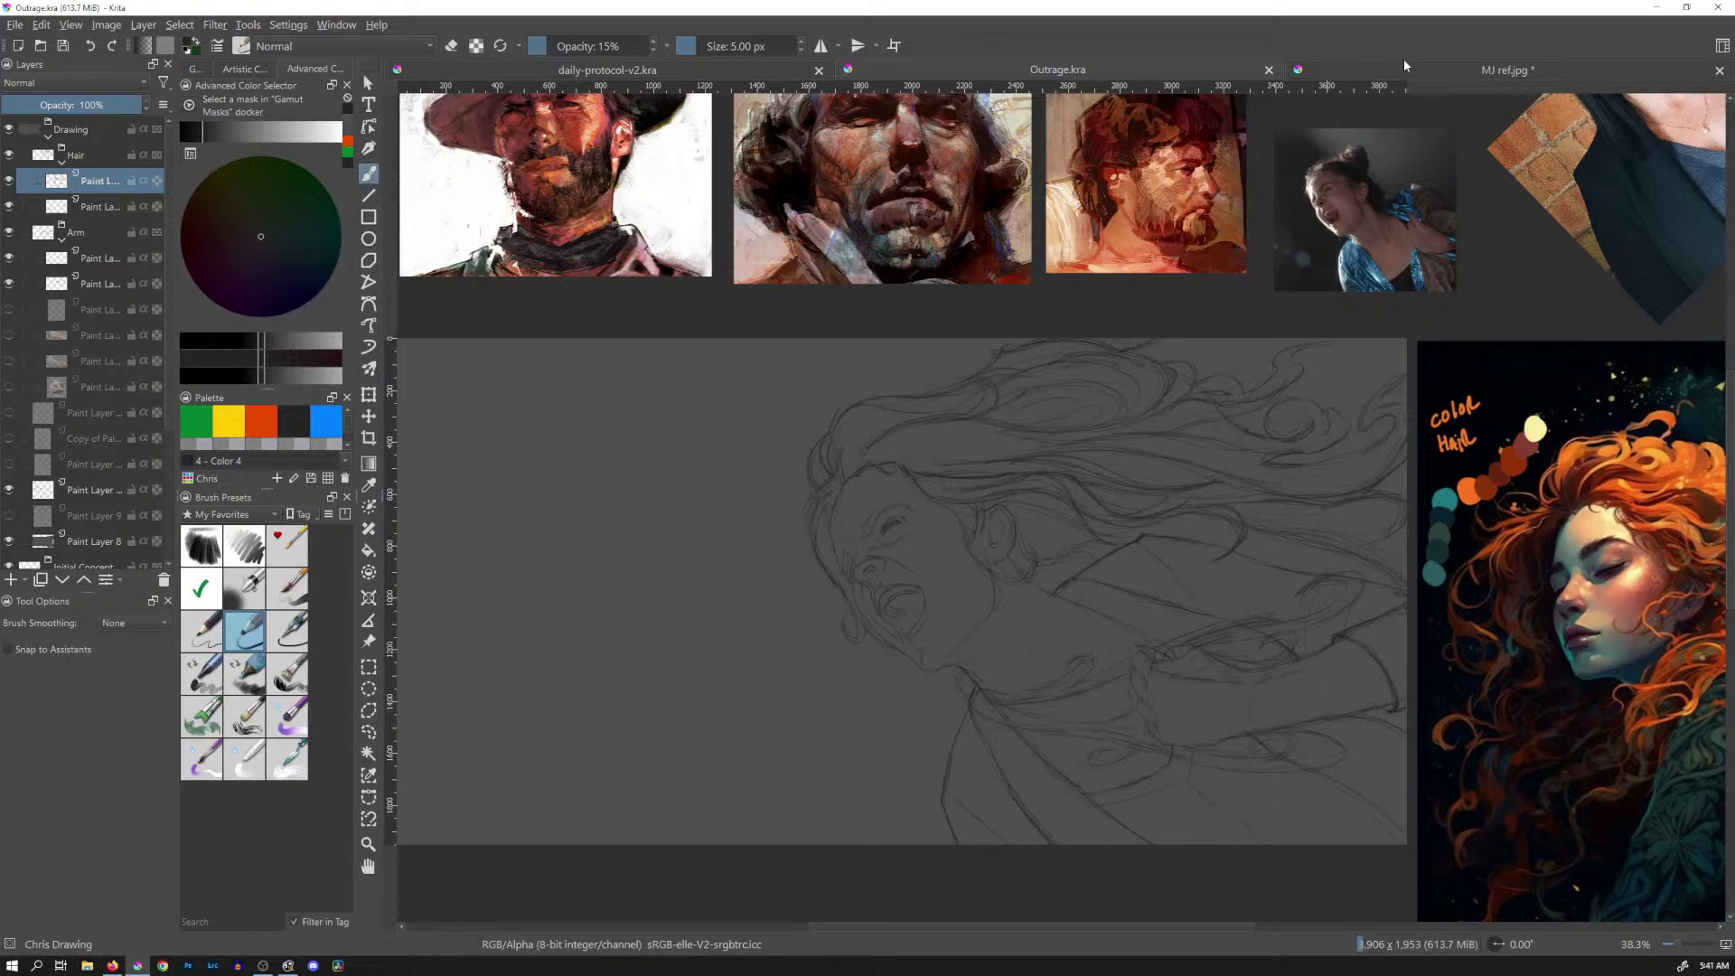
pyautogui.moveTo(1250, 606)
pyautogui.mouseDown()
pyautogui.moveTo(1267, 596)
pyautogui.moveTo(1267, 616)
pyautogui.mouseUp()
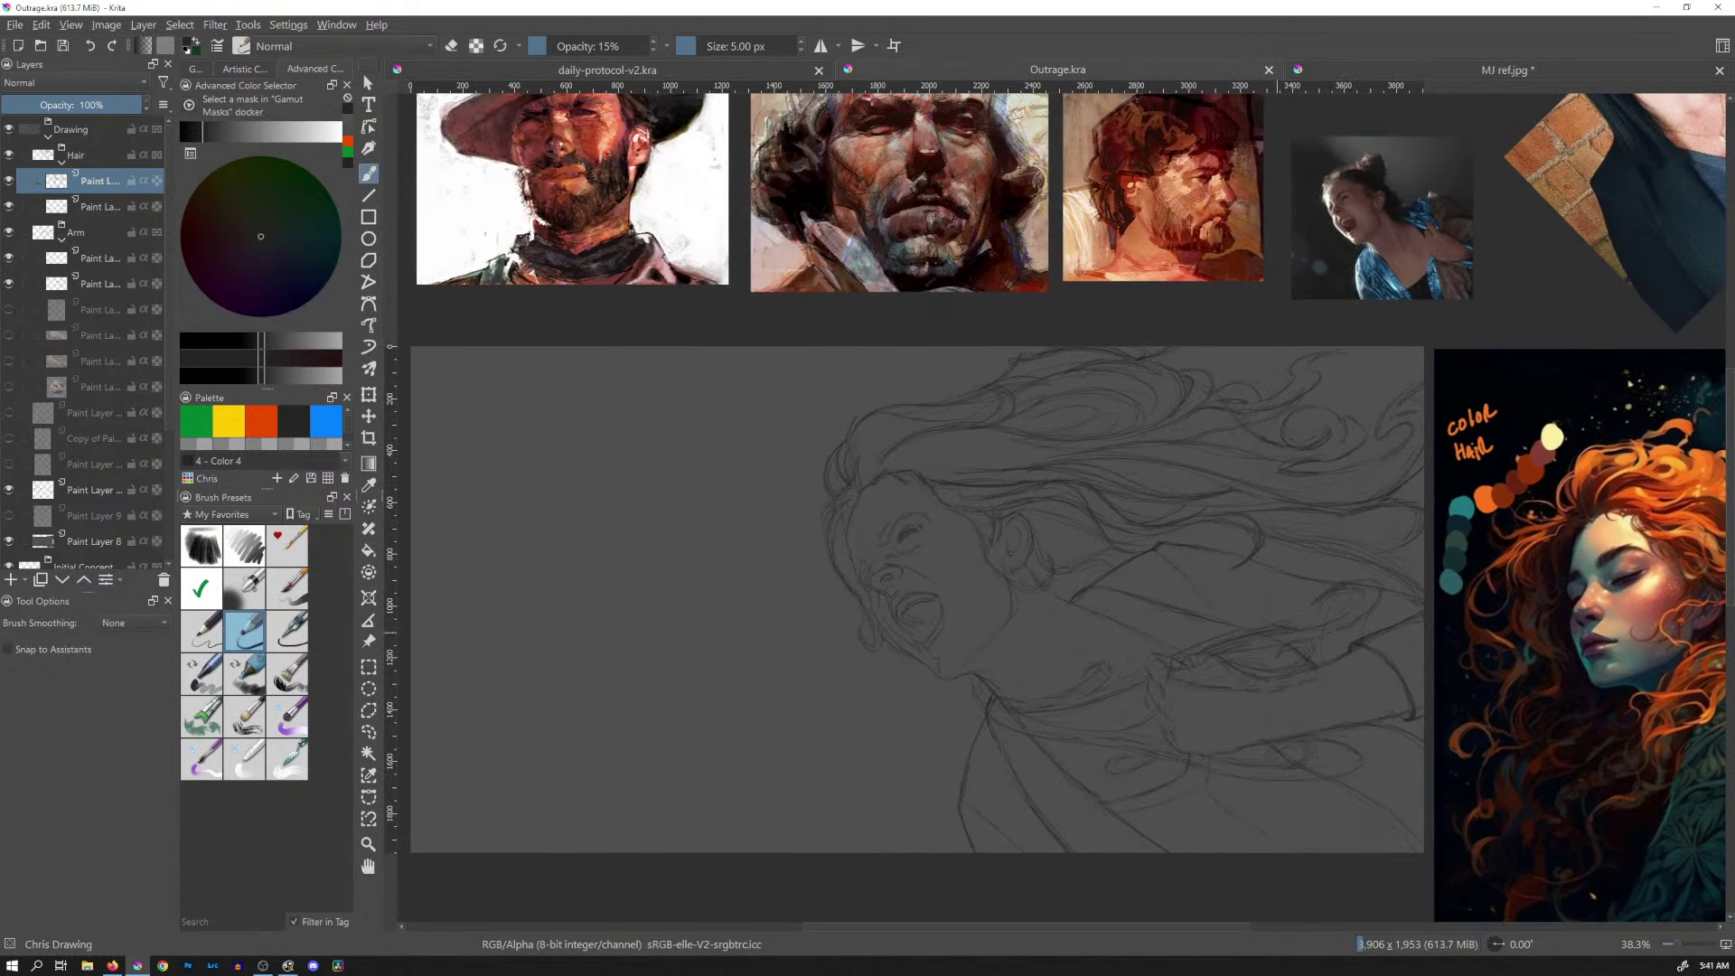
# Examine the red-haired woman colour reference beside the drawing, especially her hair colours and the painted swatches
pyautogui.moveTo(1301, 553); pyautogui.dragTo(923, 426)
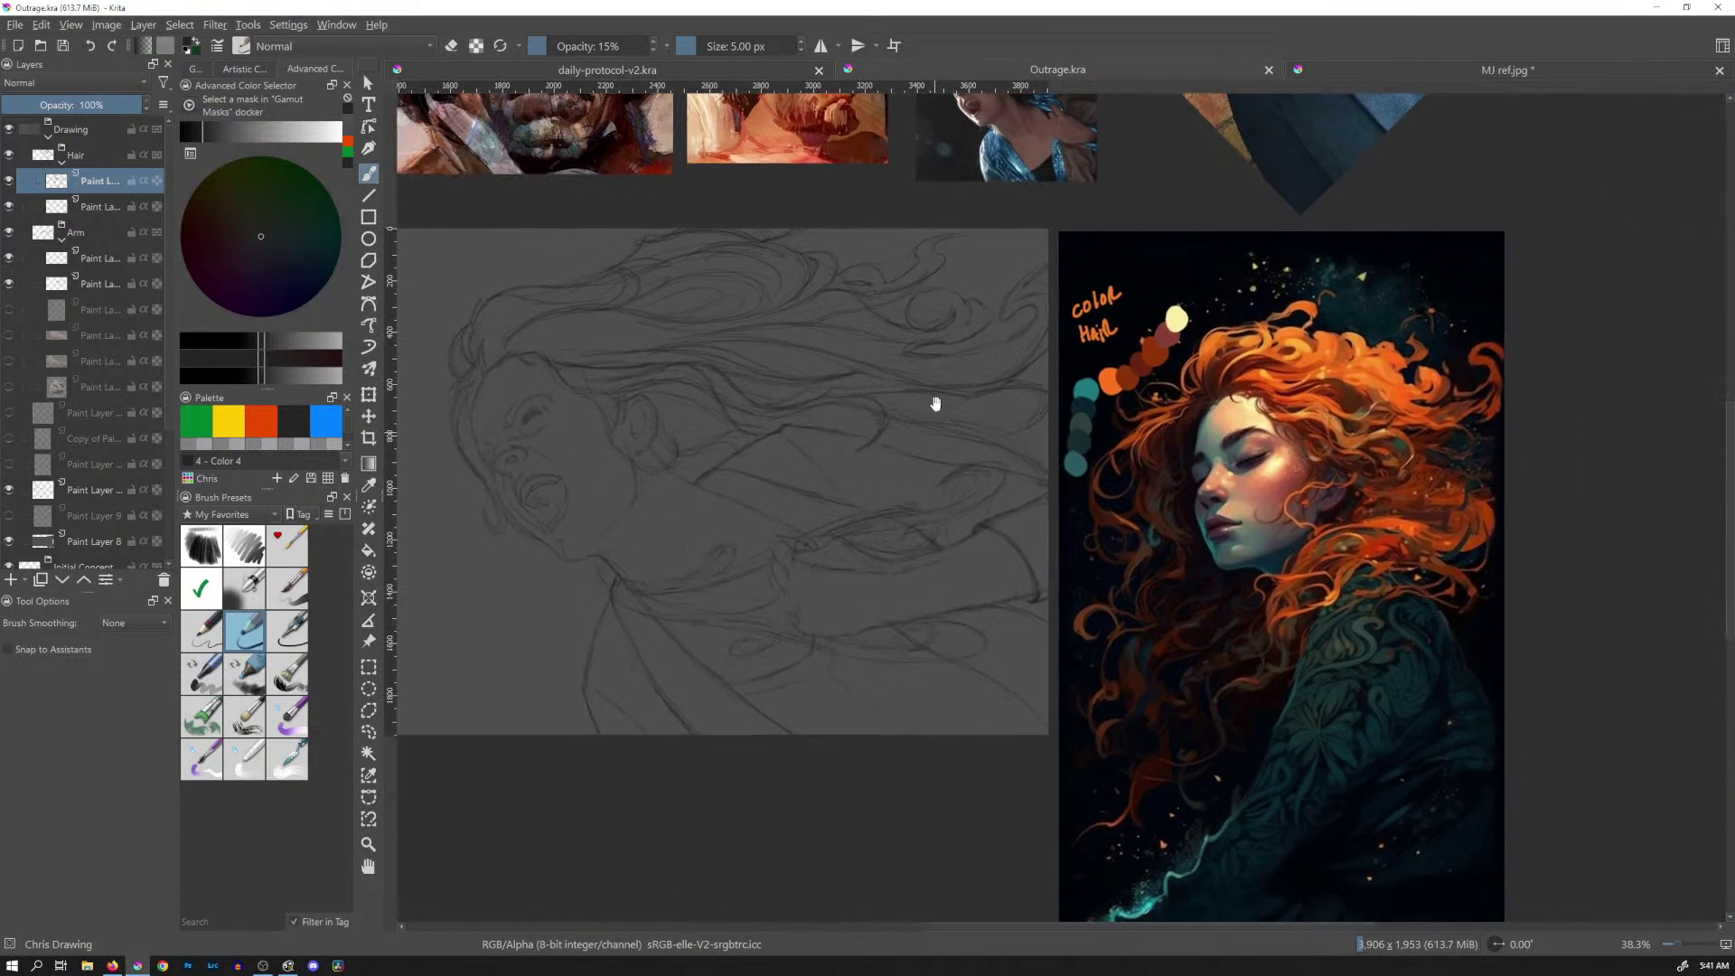
pyautogui.moveTo(1055, 445)
pyautogui.mouseDown()
pyautogui.moveTo(1038, 472)
pyautogui.moveTo(903, 538)
pyautogui.mouseUp()
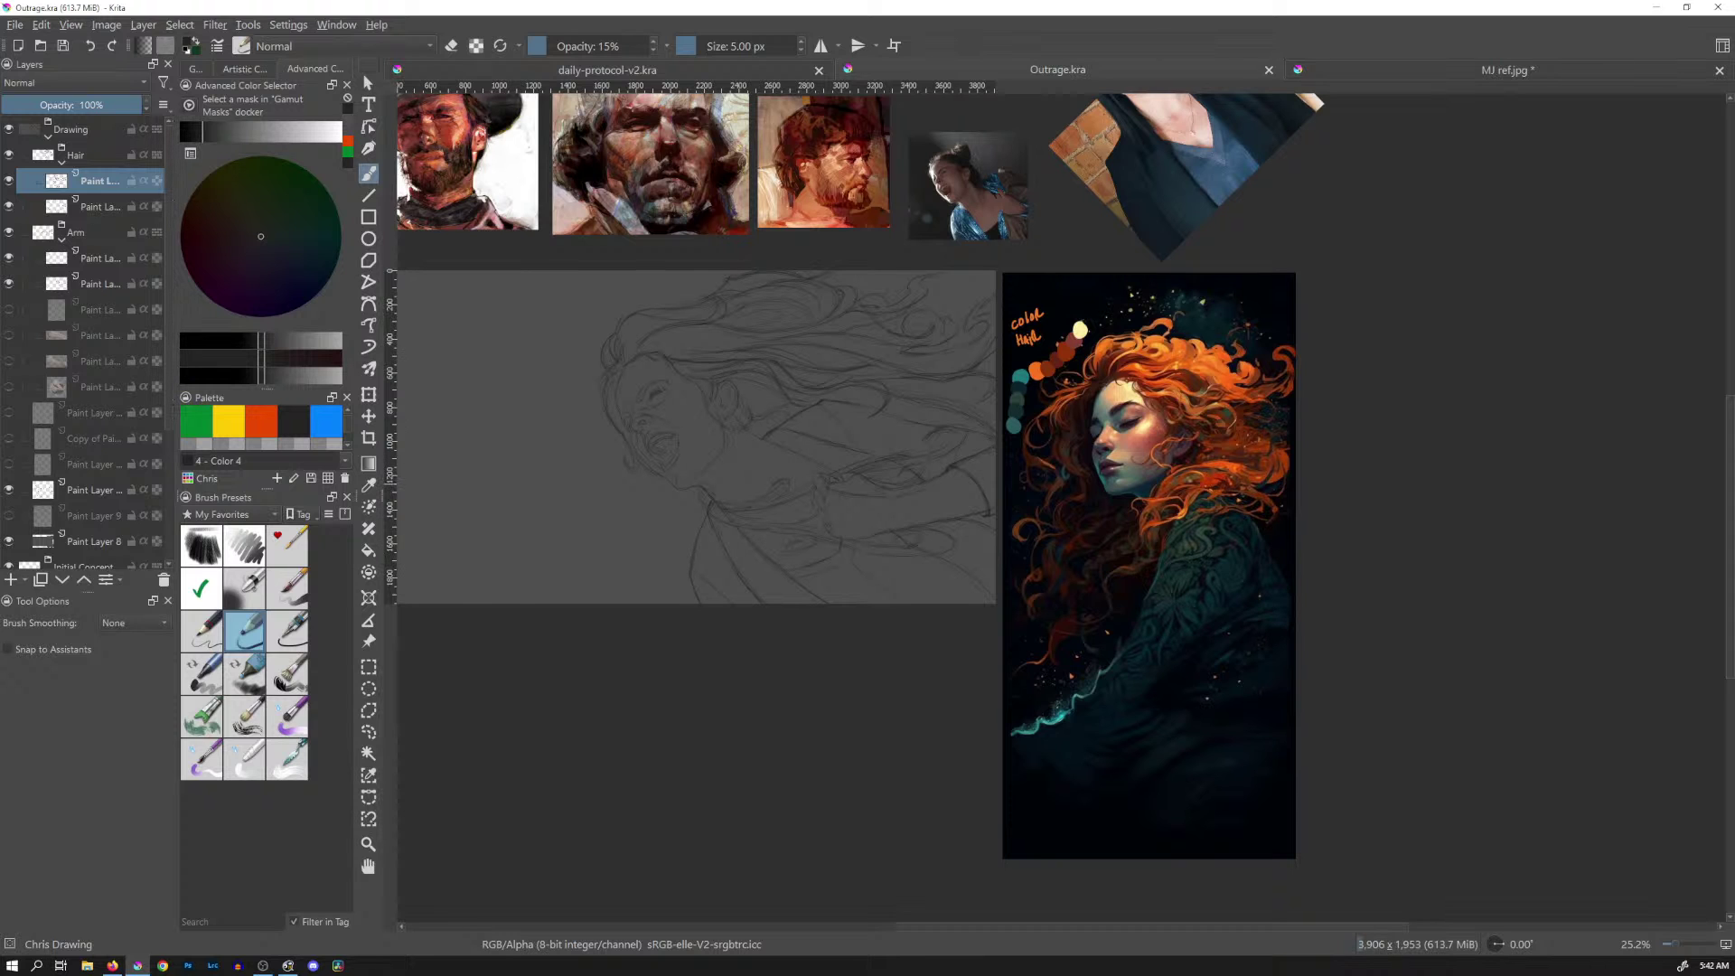
pyautogui.scroll(5, 1168, 415)
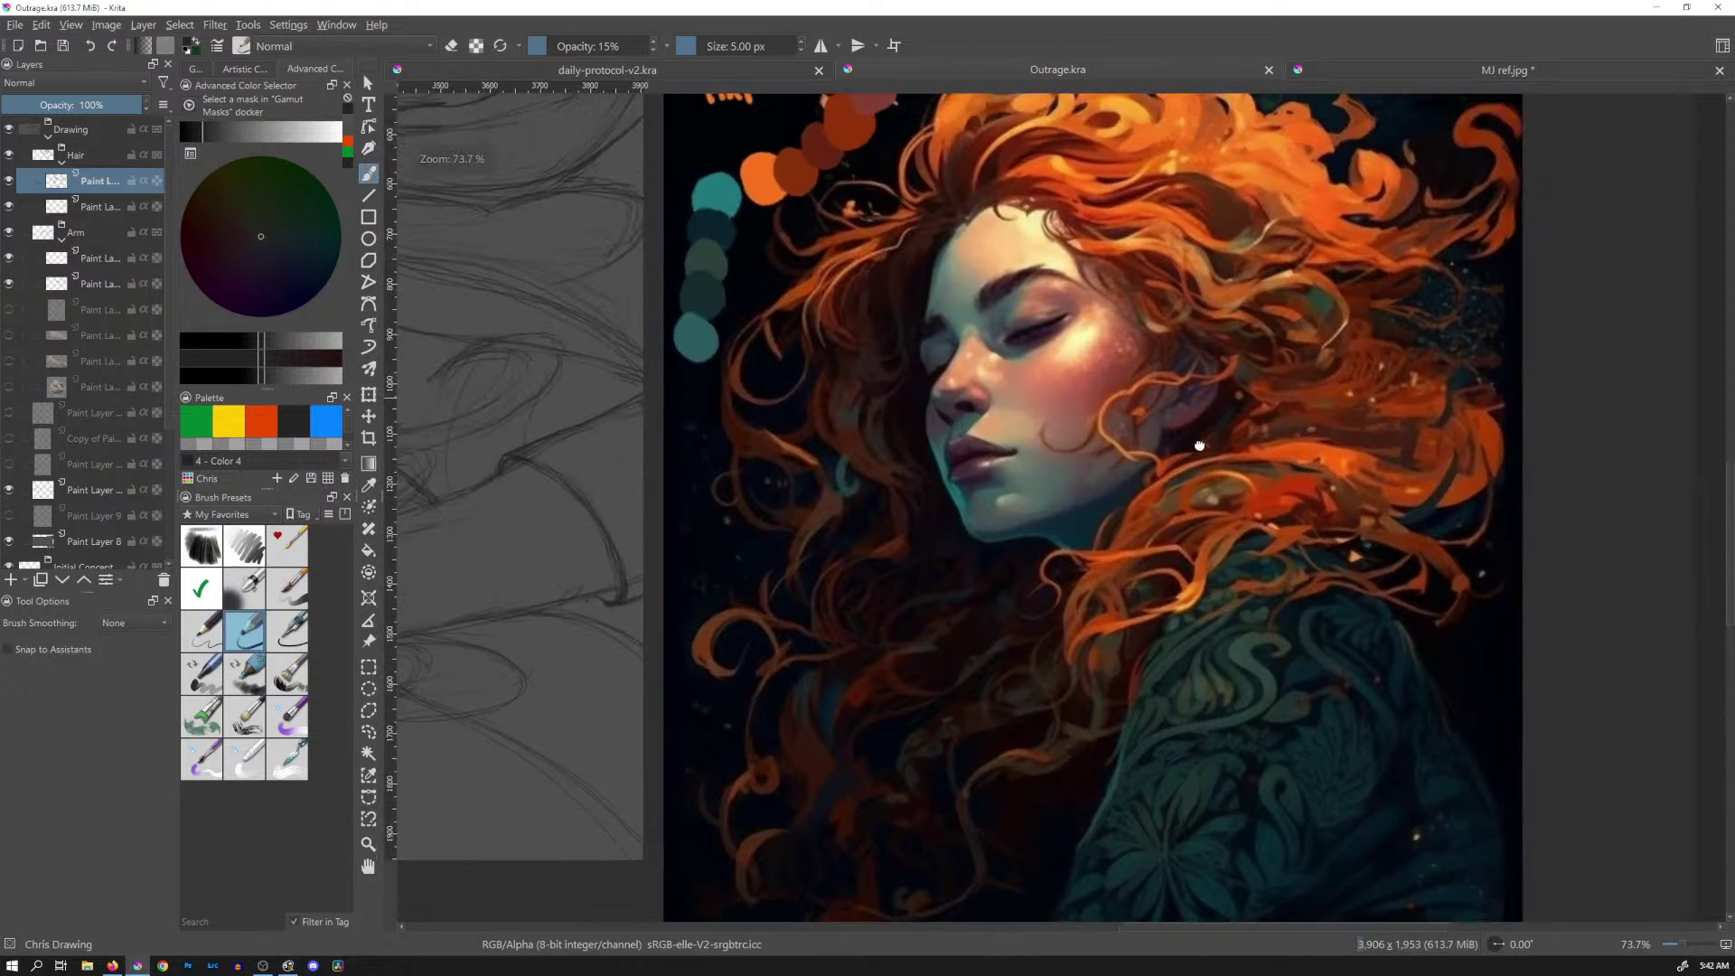
pyautogui.scroll(-2, 1179, 497)
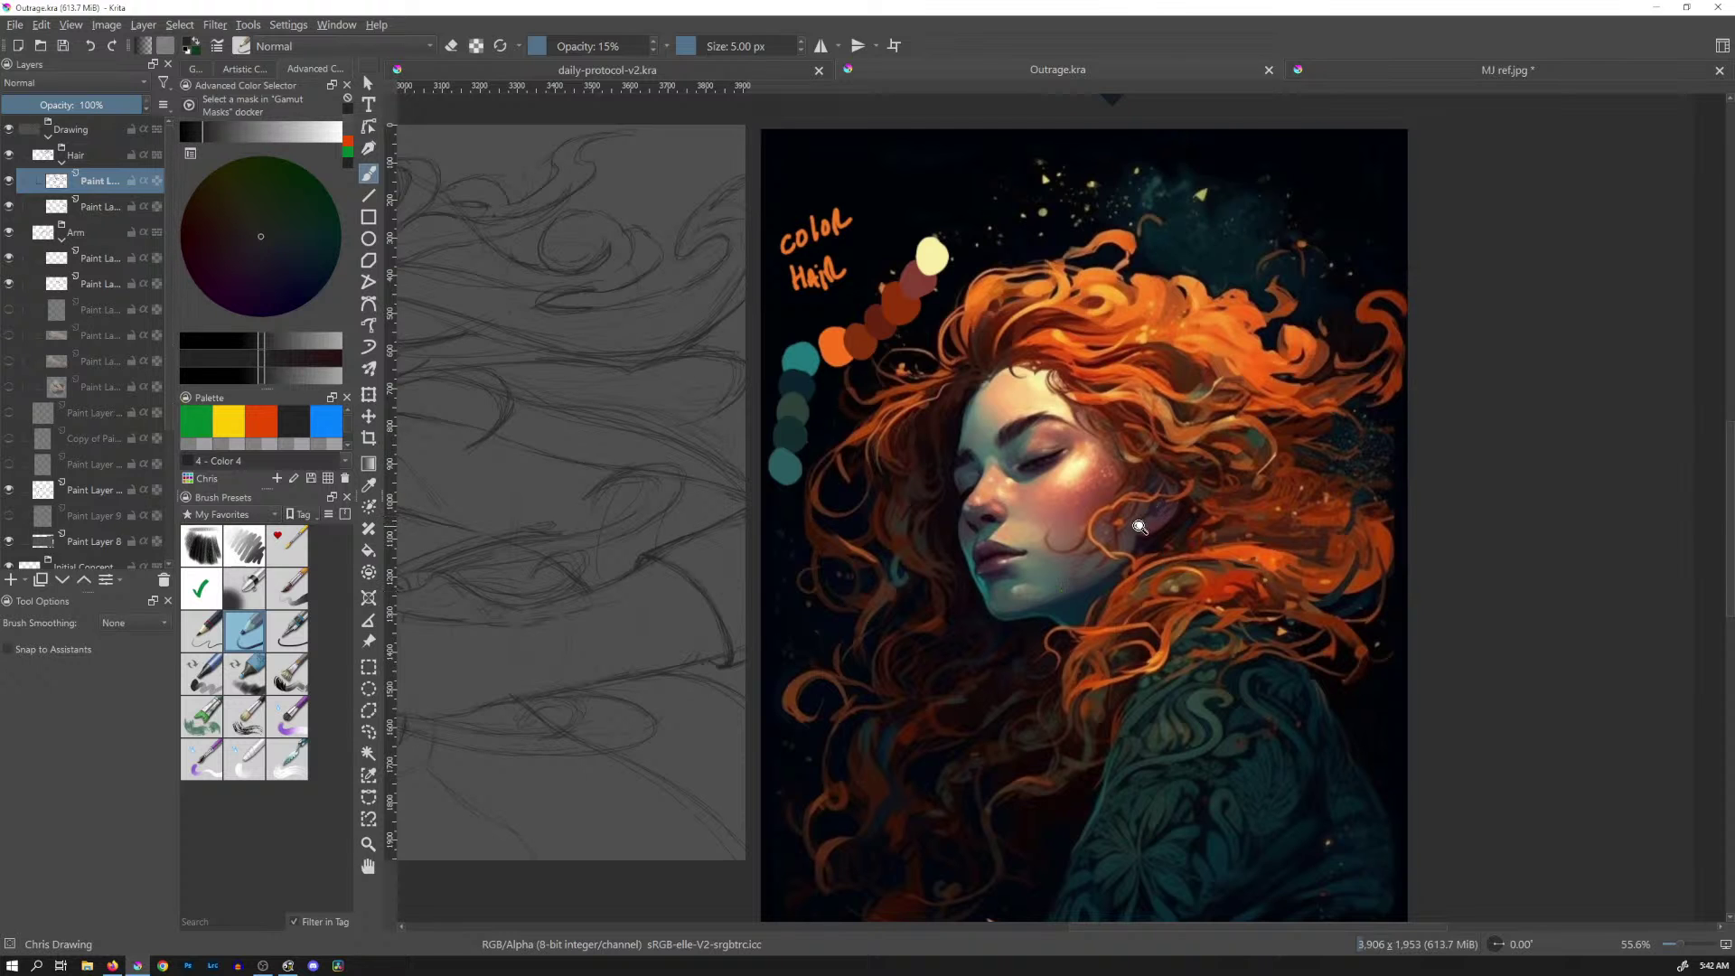
pyautogui.scroll(-4, 1127, 594)
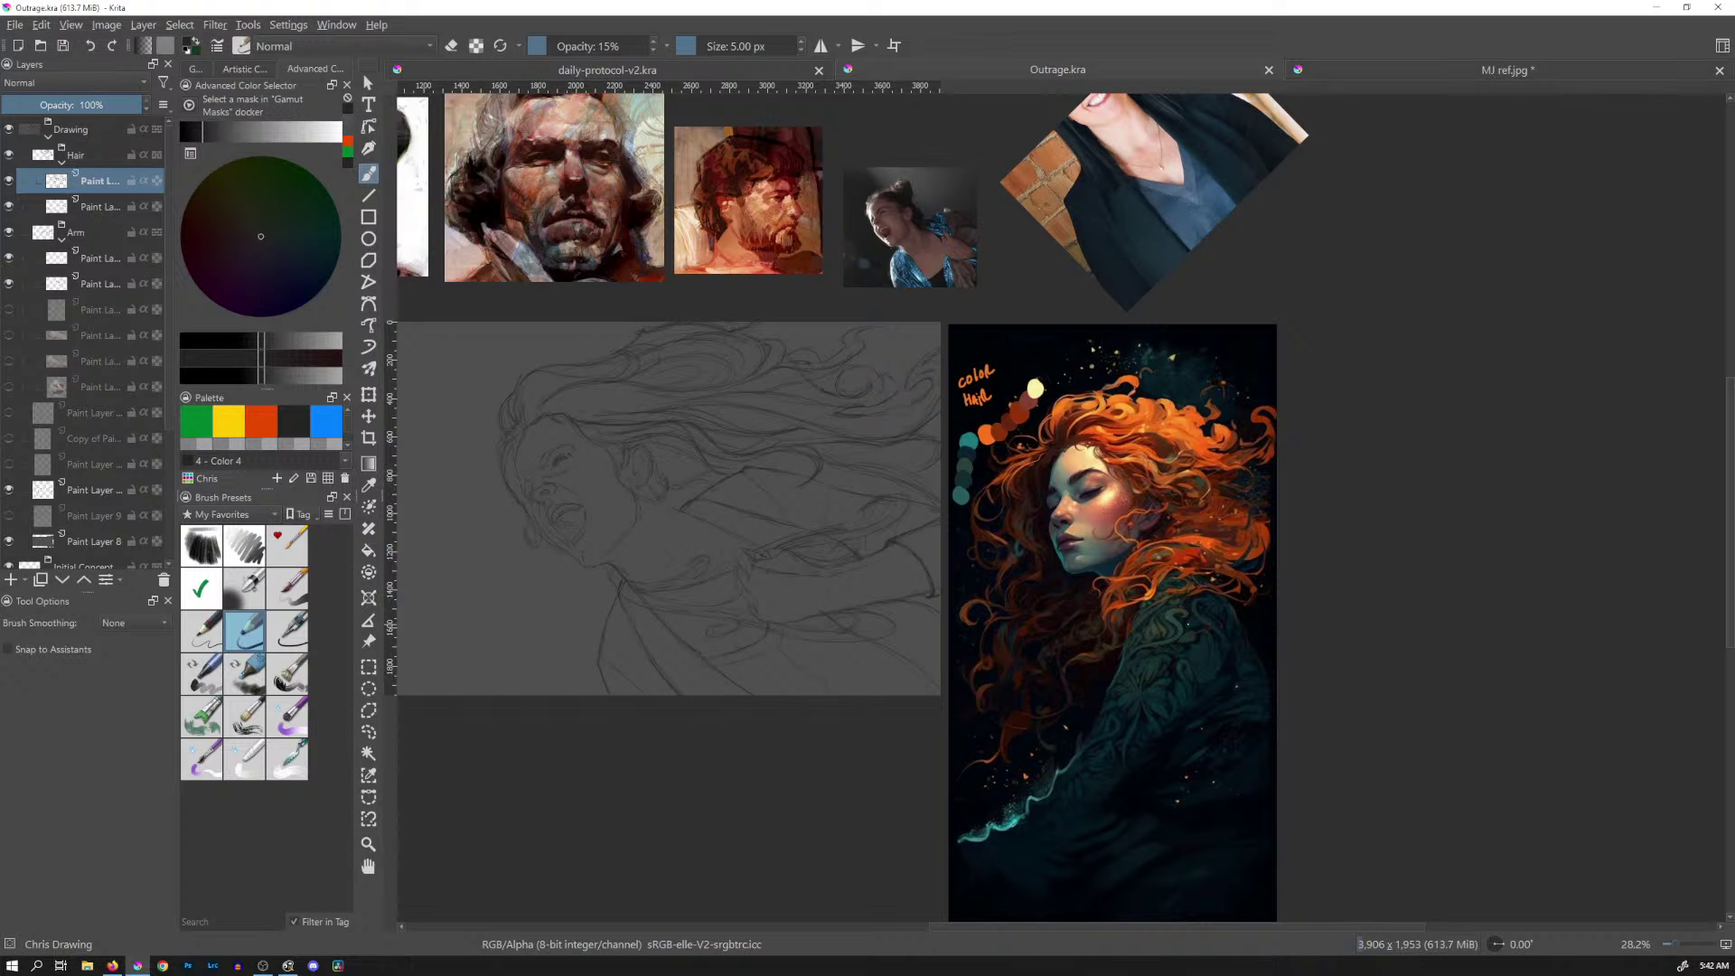
pyautogui.scroll(1, 1146, 509)
pyautogui.scroll(-1, 1146, 509)
pyautogui.scroll(1, 1146, 509)
pyautogui.moveTo(1146, 516); pyautogui.dragTo(1269, 458)
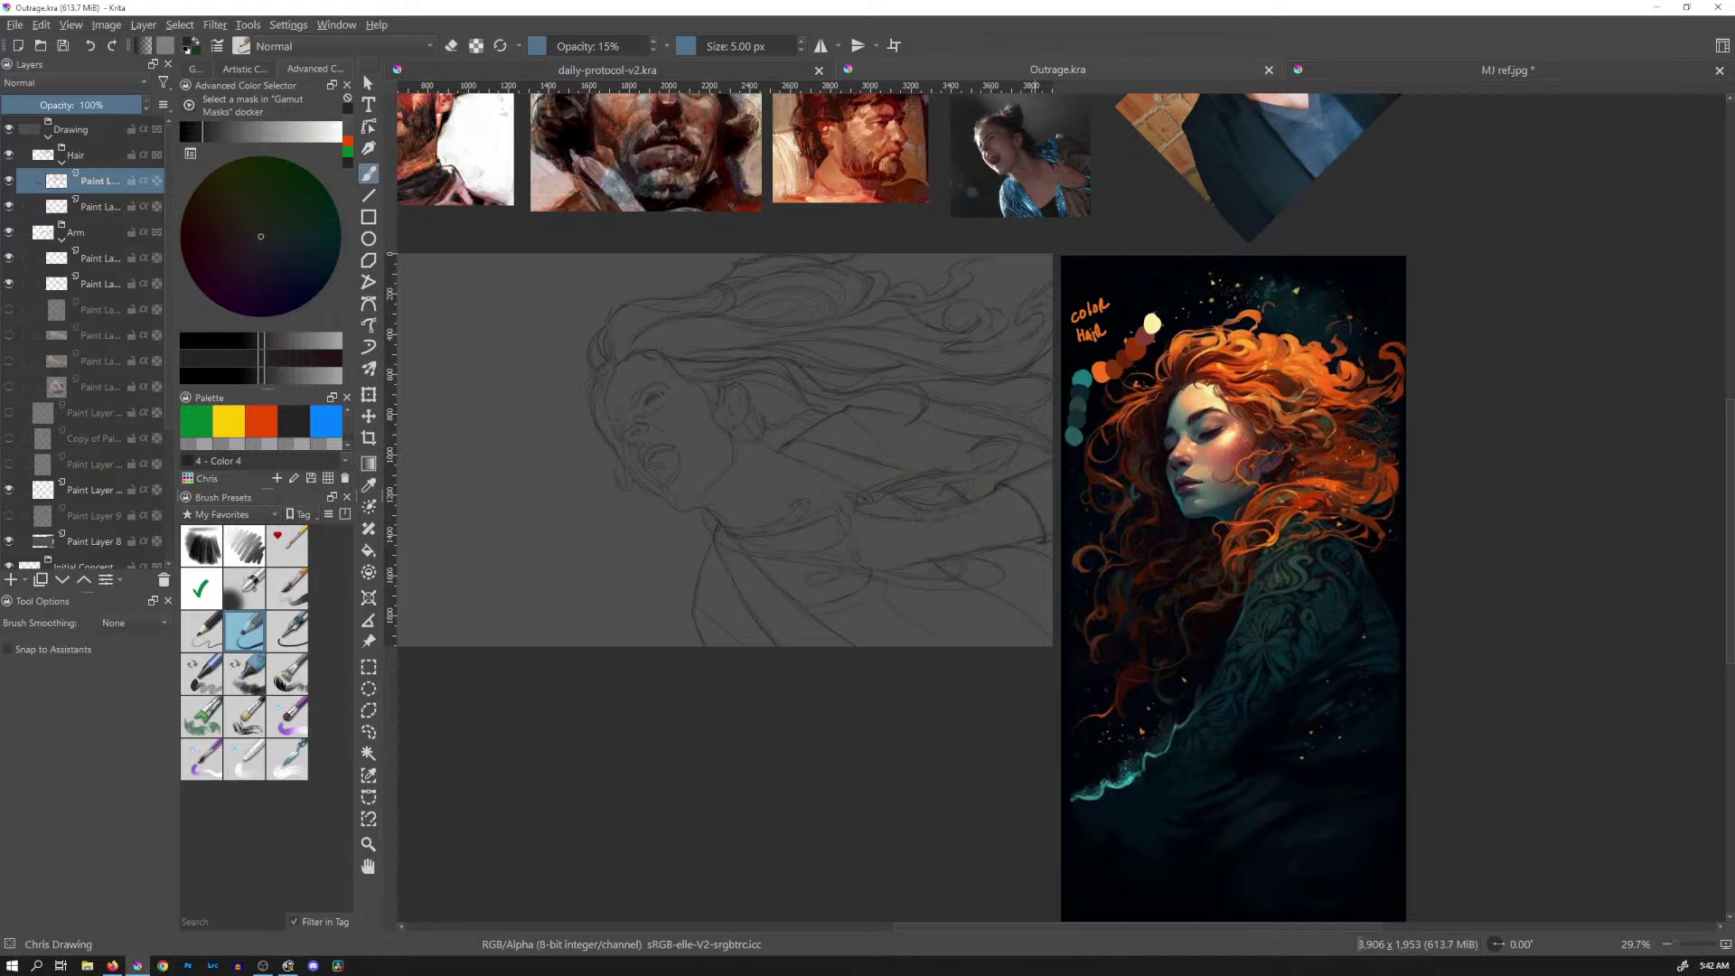
# Enlarge the reference photo of the screaming woman in blue, place it above the red-haired portrait, and save the drawing
pyautogui.click(368, 640)
pyautogui.click(1039, 176)
pyautogui.moveTo(1039, 176)
pyautogui.mouseDown()
pyautogui.moveTo(868, 438)
pyautogui.moveTo(1057, 610)
pyautogui.mouseUp()
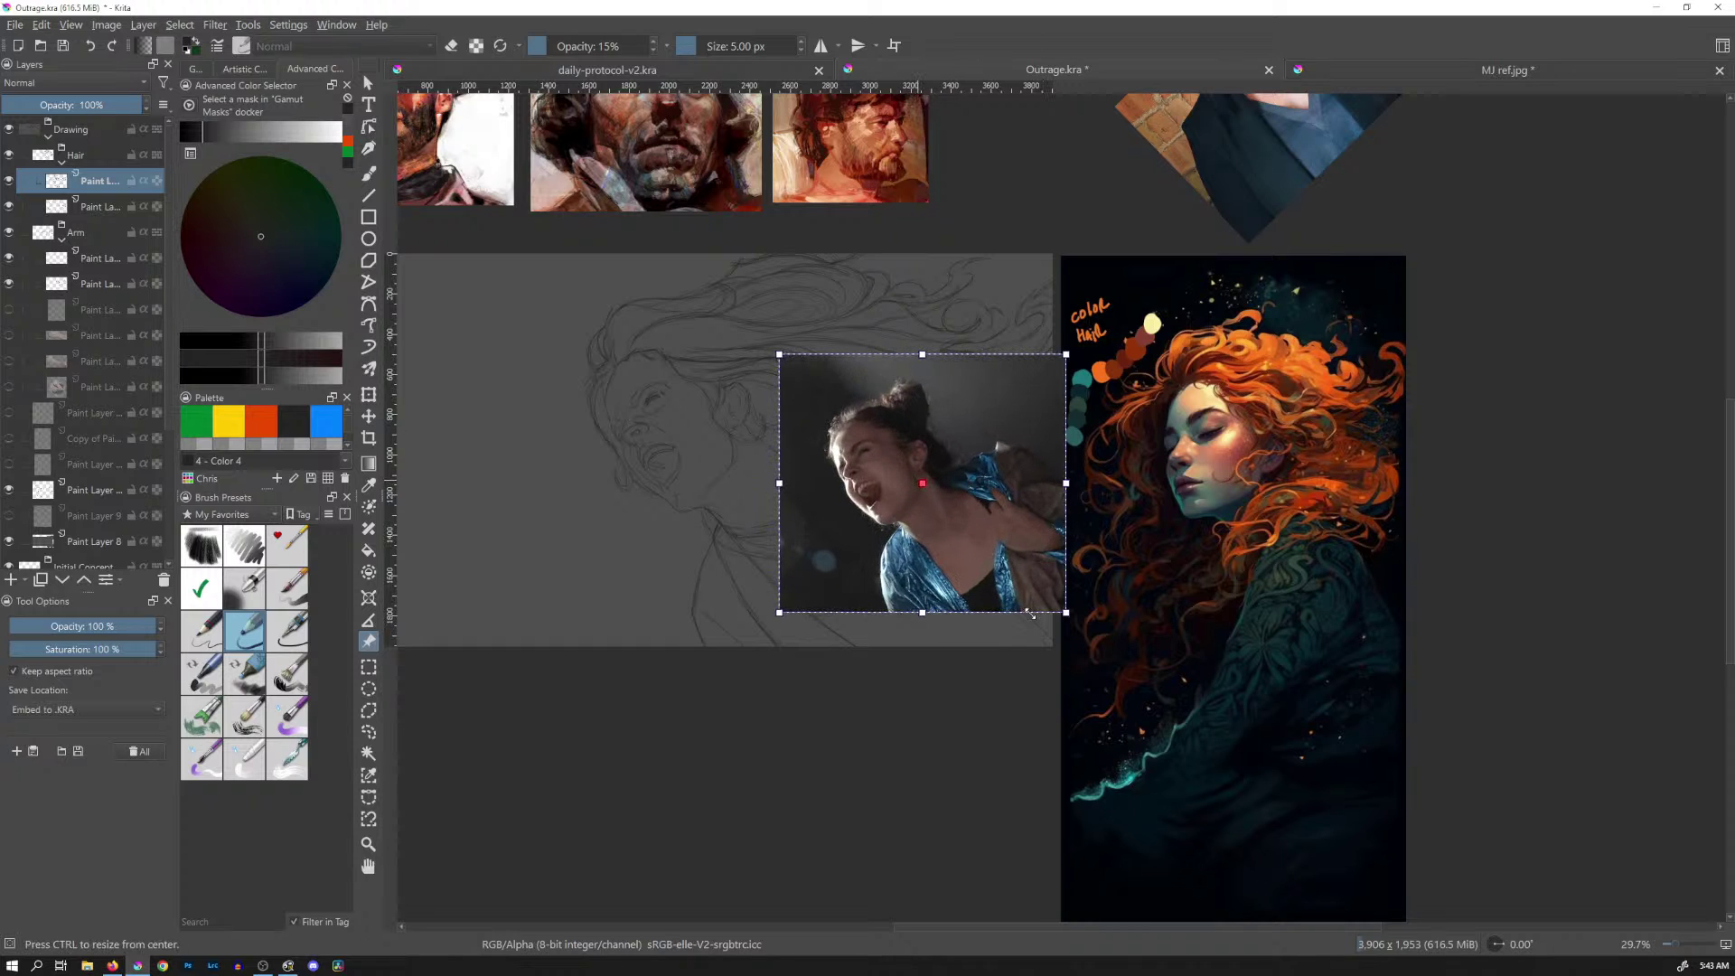
pyautogui.moveTo(1000, 555)
pyautogui.mouseDown()
pyautogui.moveTo(972, 596)
pyautogui.moveTo(993, 462)
pyautogui.moveTo(1074, 272)
pyautogui.moveTo(1150, 158)
pyautogui.mouseUp()
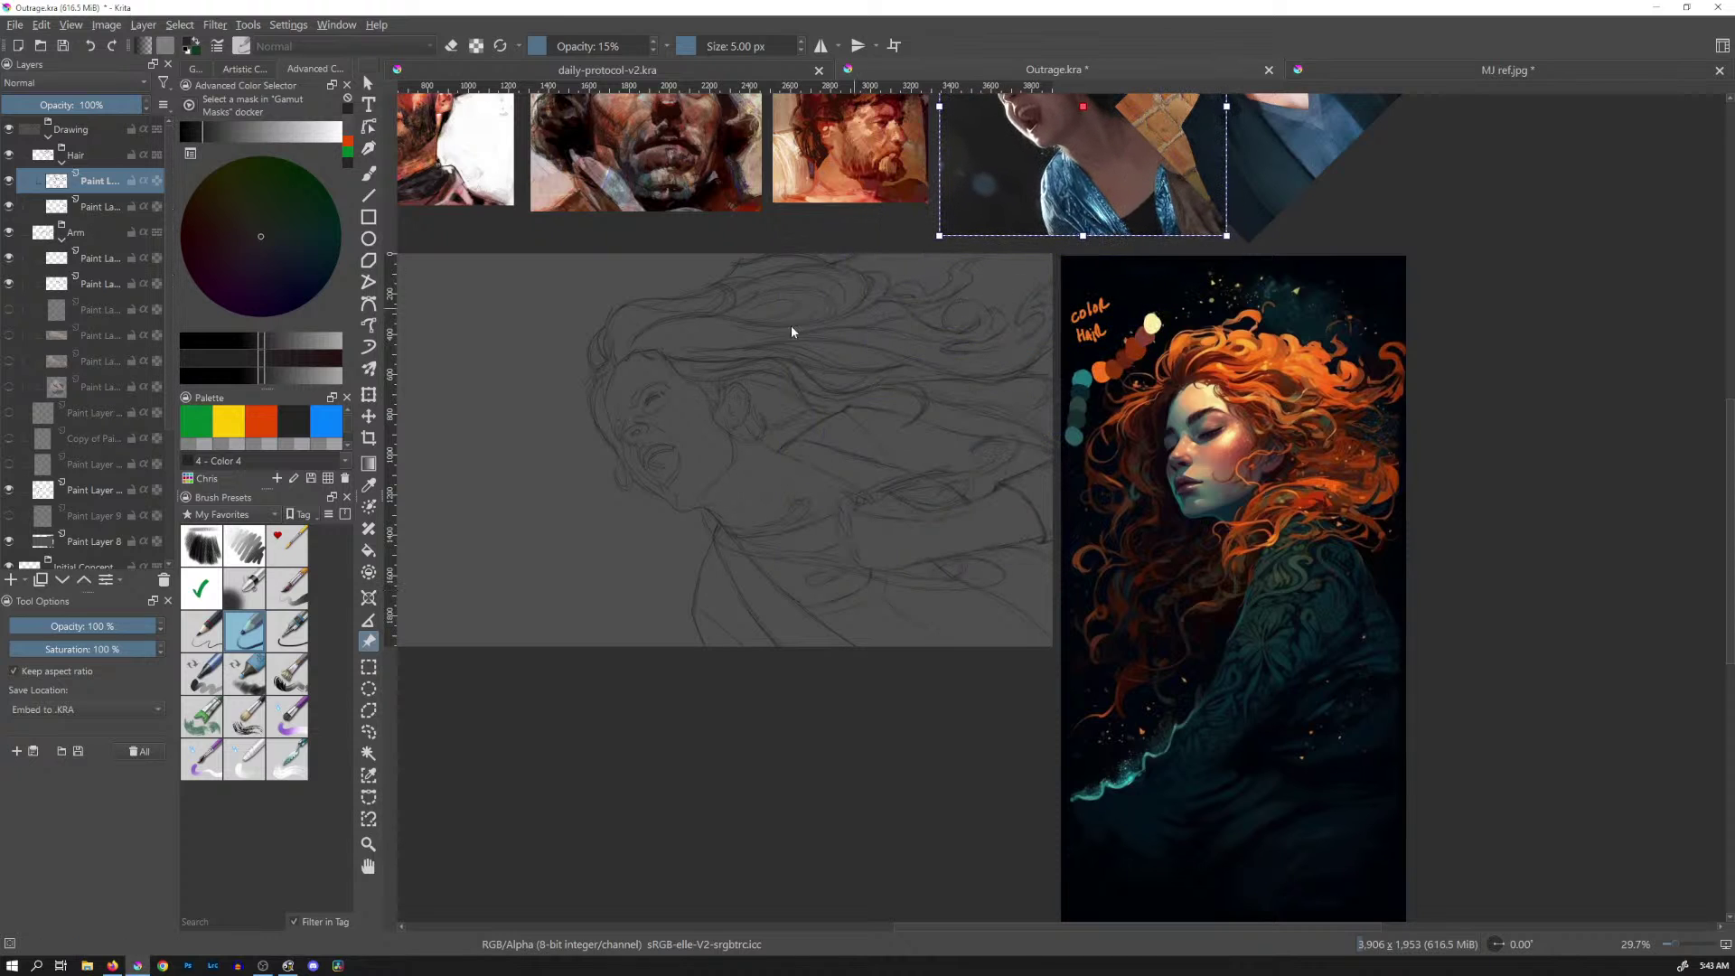
pyautogui.click(368, 84)
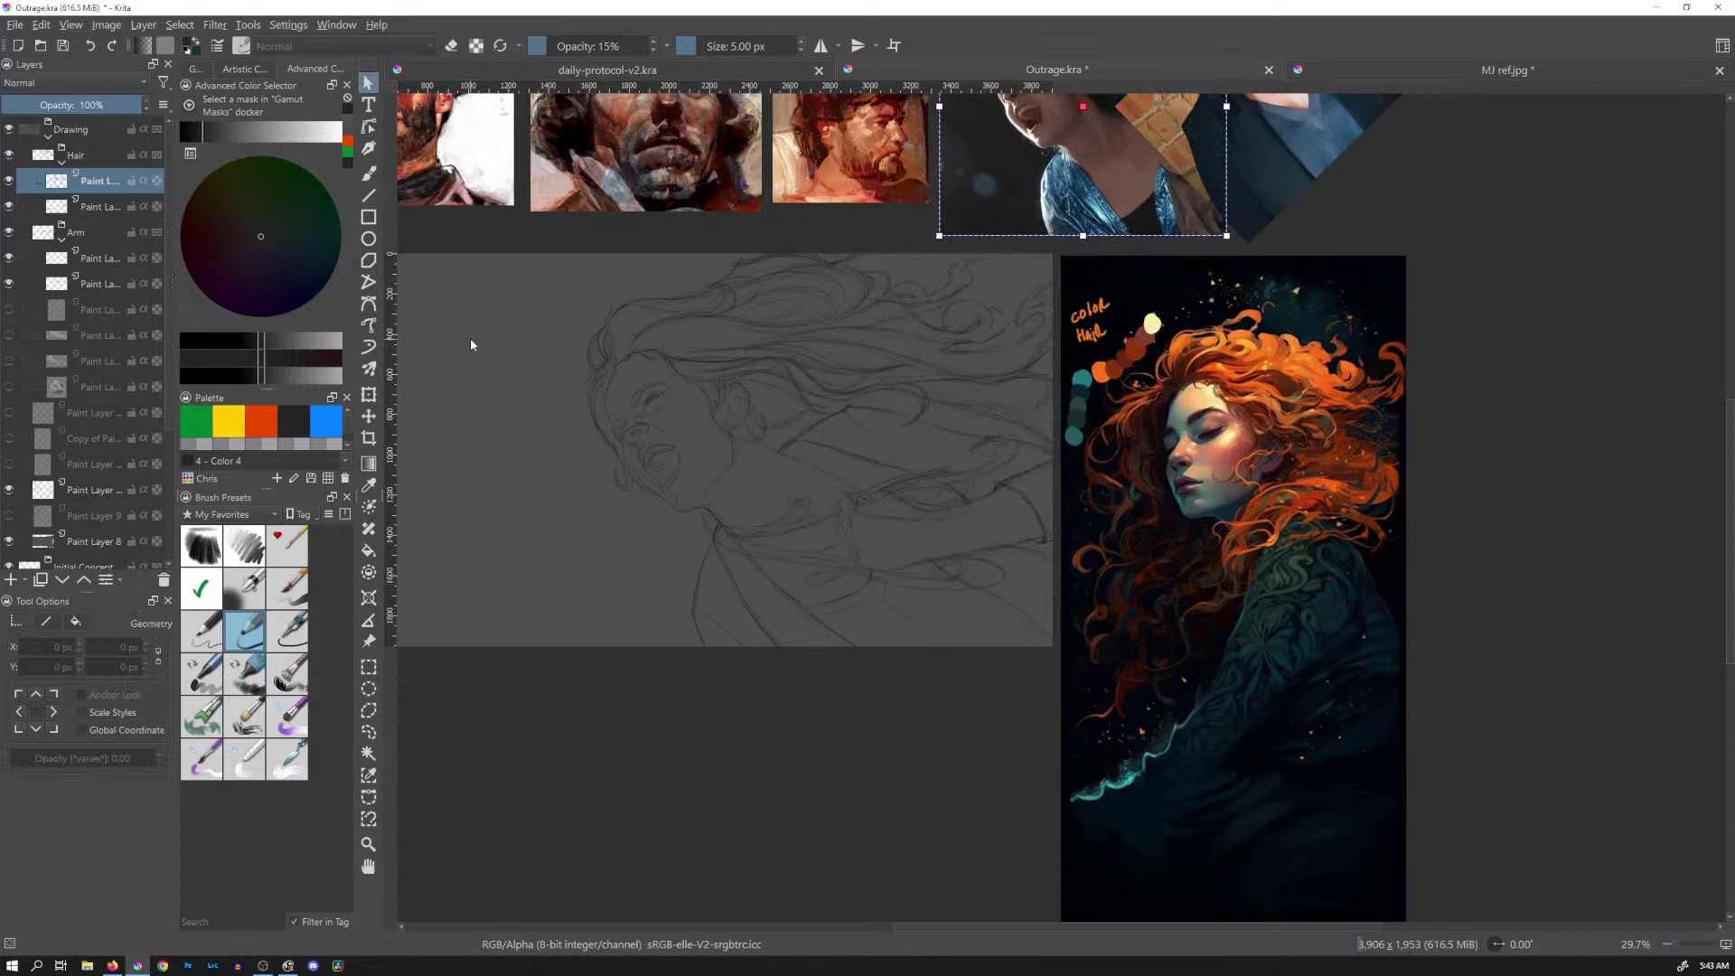
pyautogui.click(1239, 497)
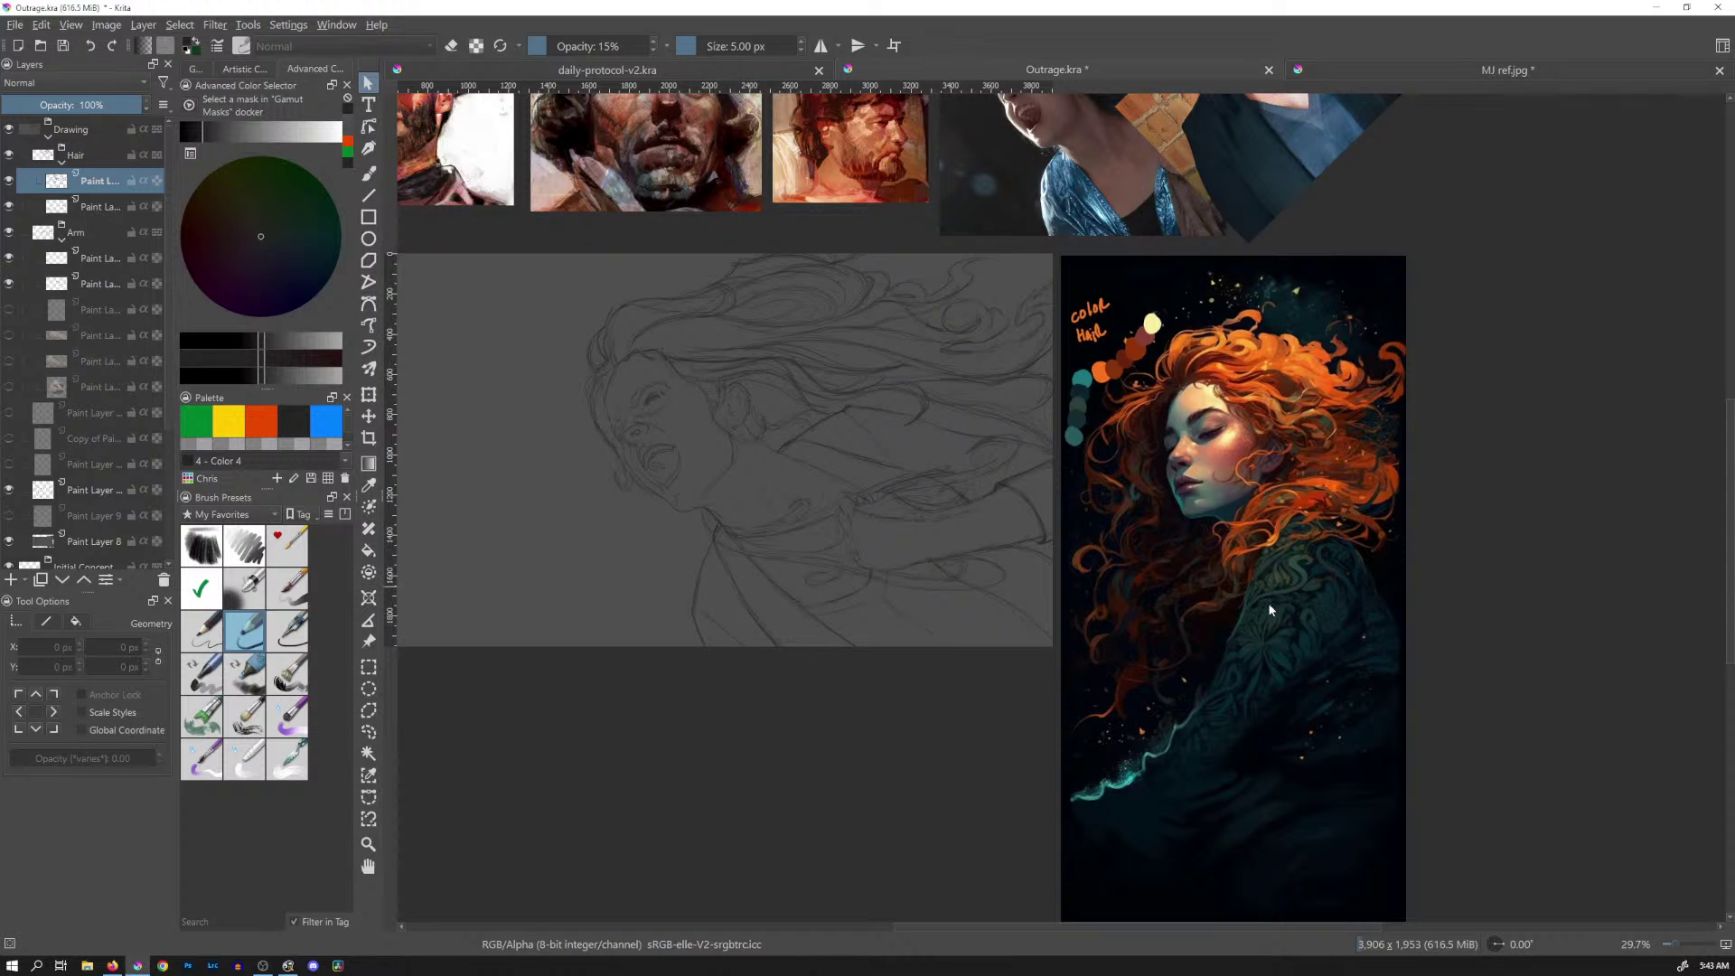
pyautogui.hotkey('ctrl', 's')
# Switch to File Explorer, browse to the Art - Power folder in 01 Projects, and open power colors.jpg
pyautogui.press('super+e')
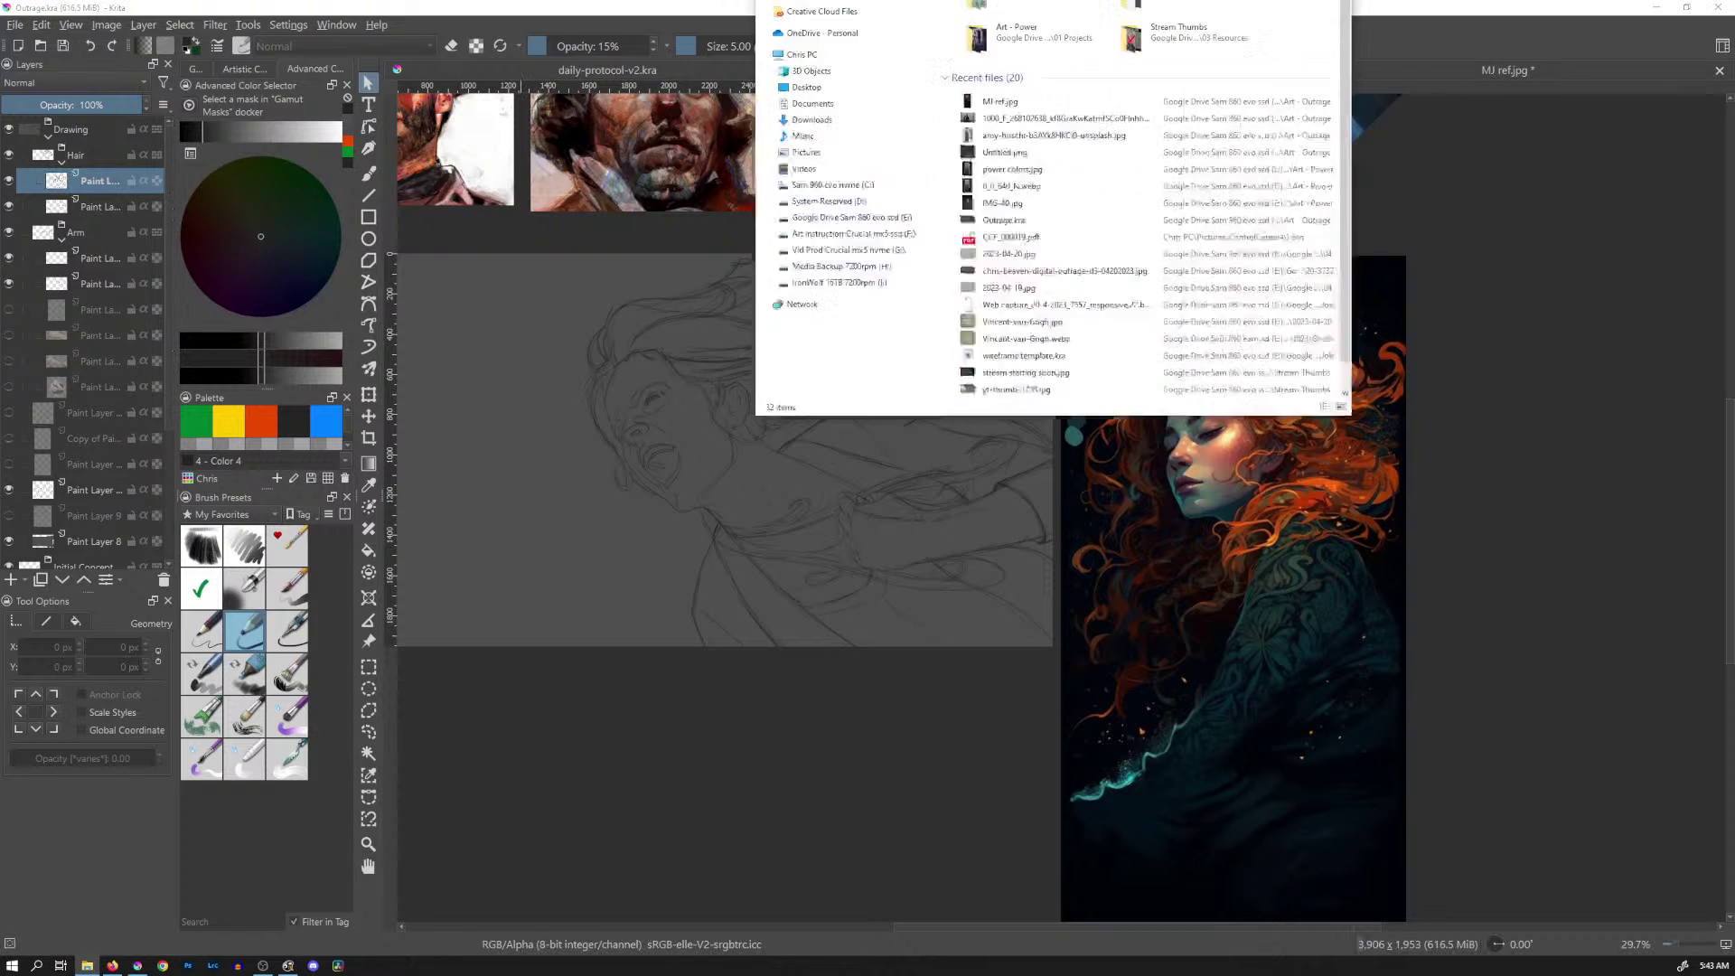
pyautogui.click(687, 258)
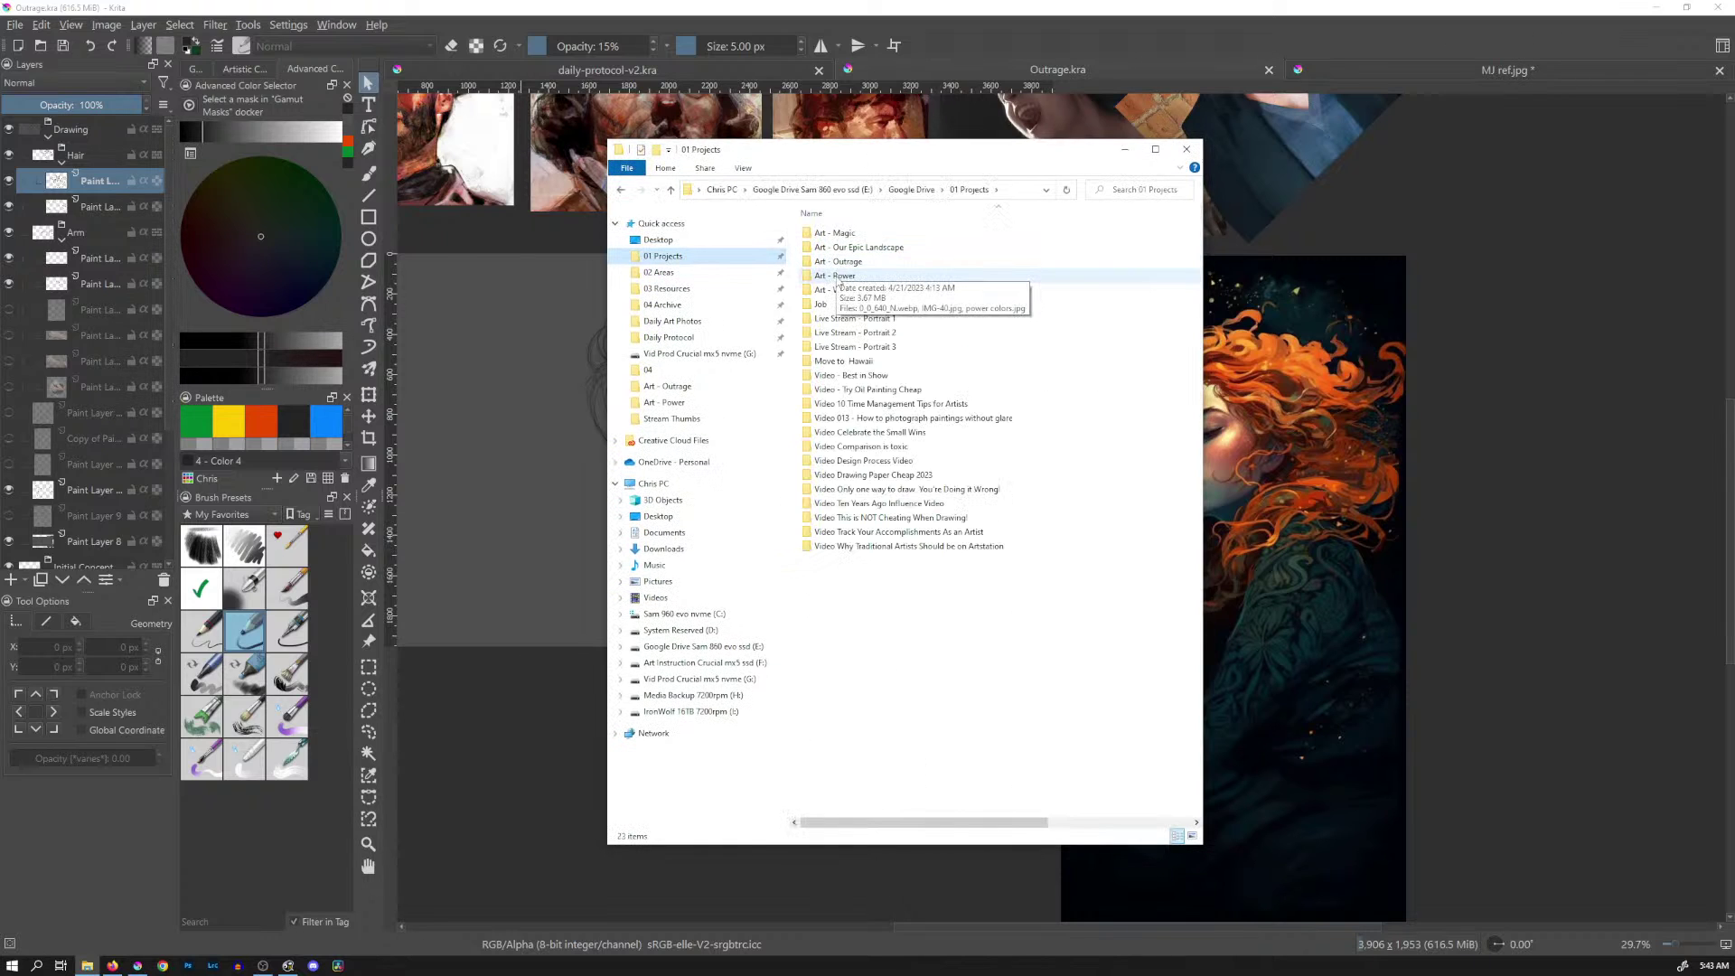
pyautogui.doubleClick(839, 276)
pyautogui.moveTo(1203, 297); pyautogui.dragTo(1453, 284)
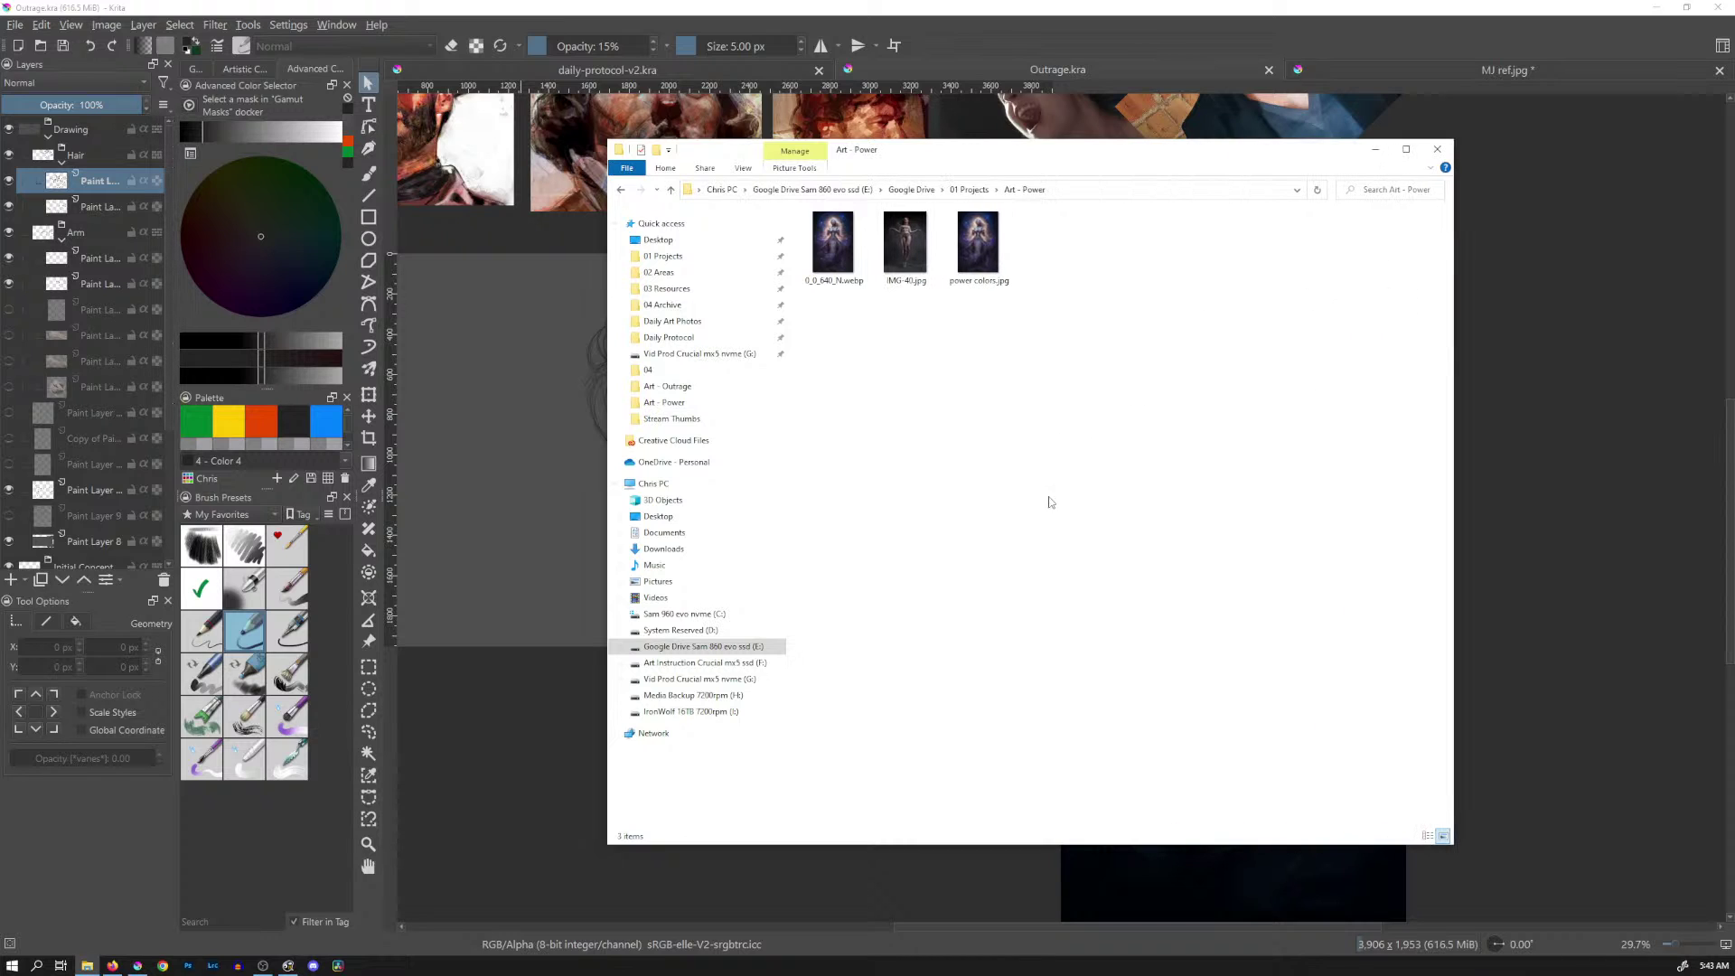
pyautogui.keyDown('ctrl'); pyautogui.scroll(1, 1043, 495); pyautogui.keyUp('ctrl')
pyautogui.keyDown('ctrl'); pyautogui.scroll(2, 1044, 494); pyautogui.keyUp('ctrl')
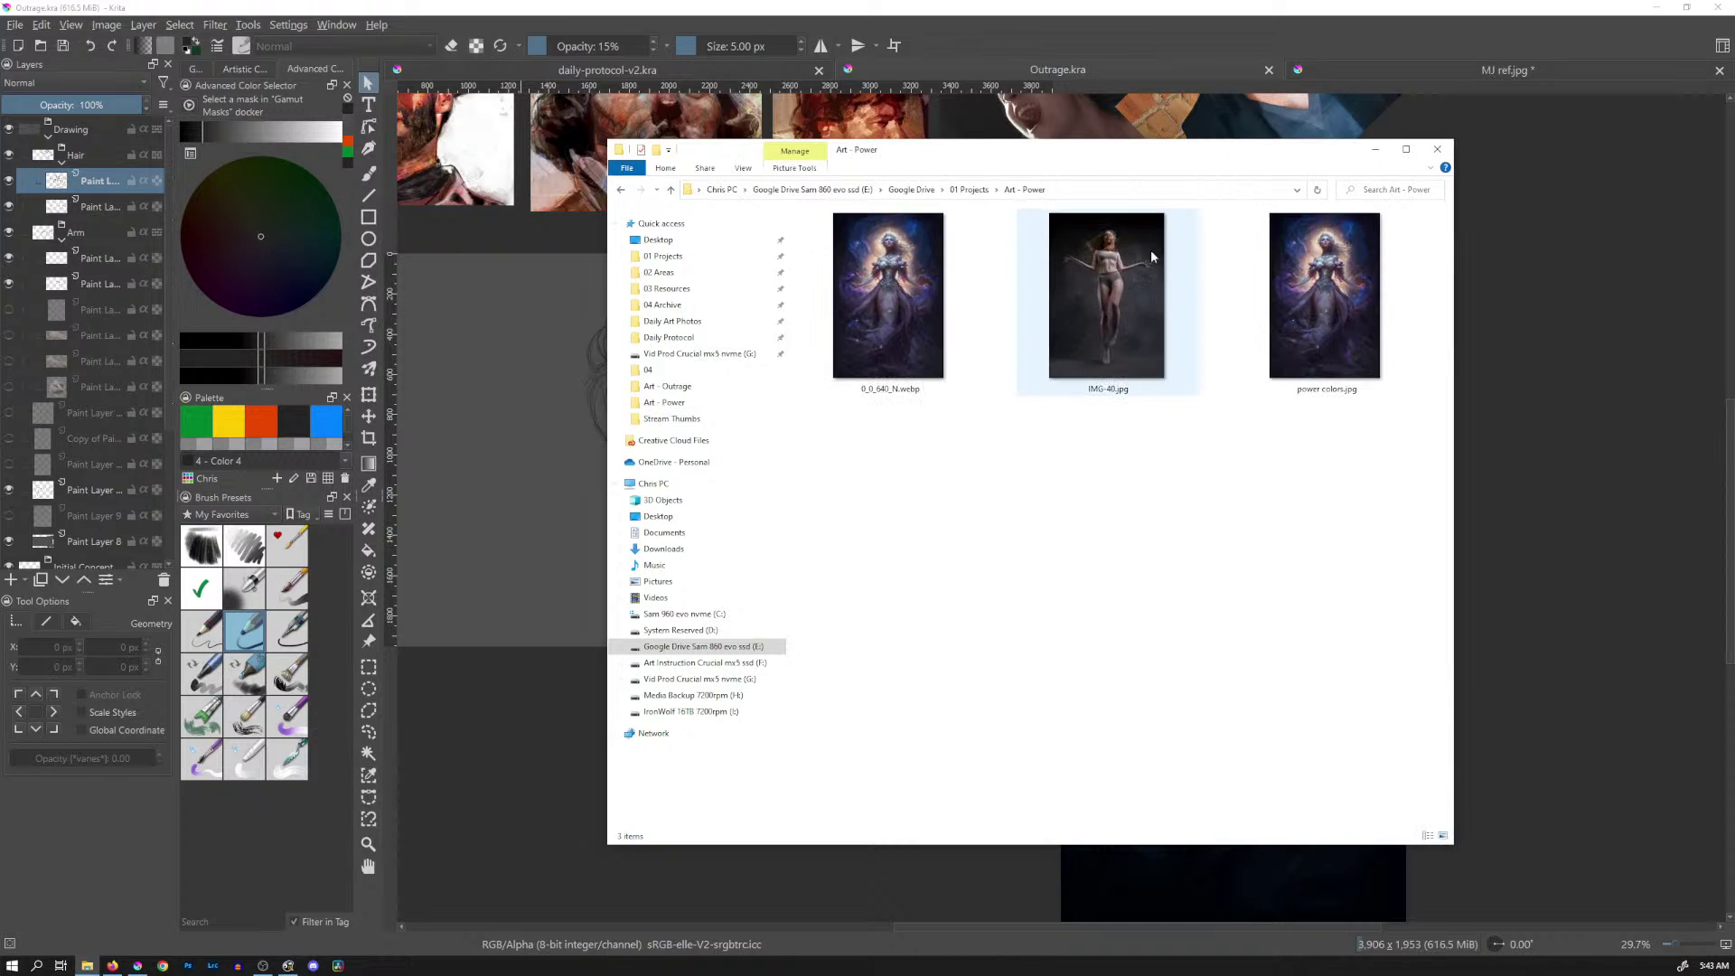
pyautogui.moveTo(1178, 163); pyautogui.dragTo(1041, 156)
pyautogui.click(1153, 276)
pyautogui.doubleClick(1151, 271)
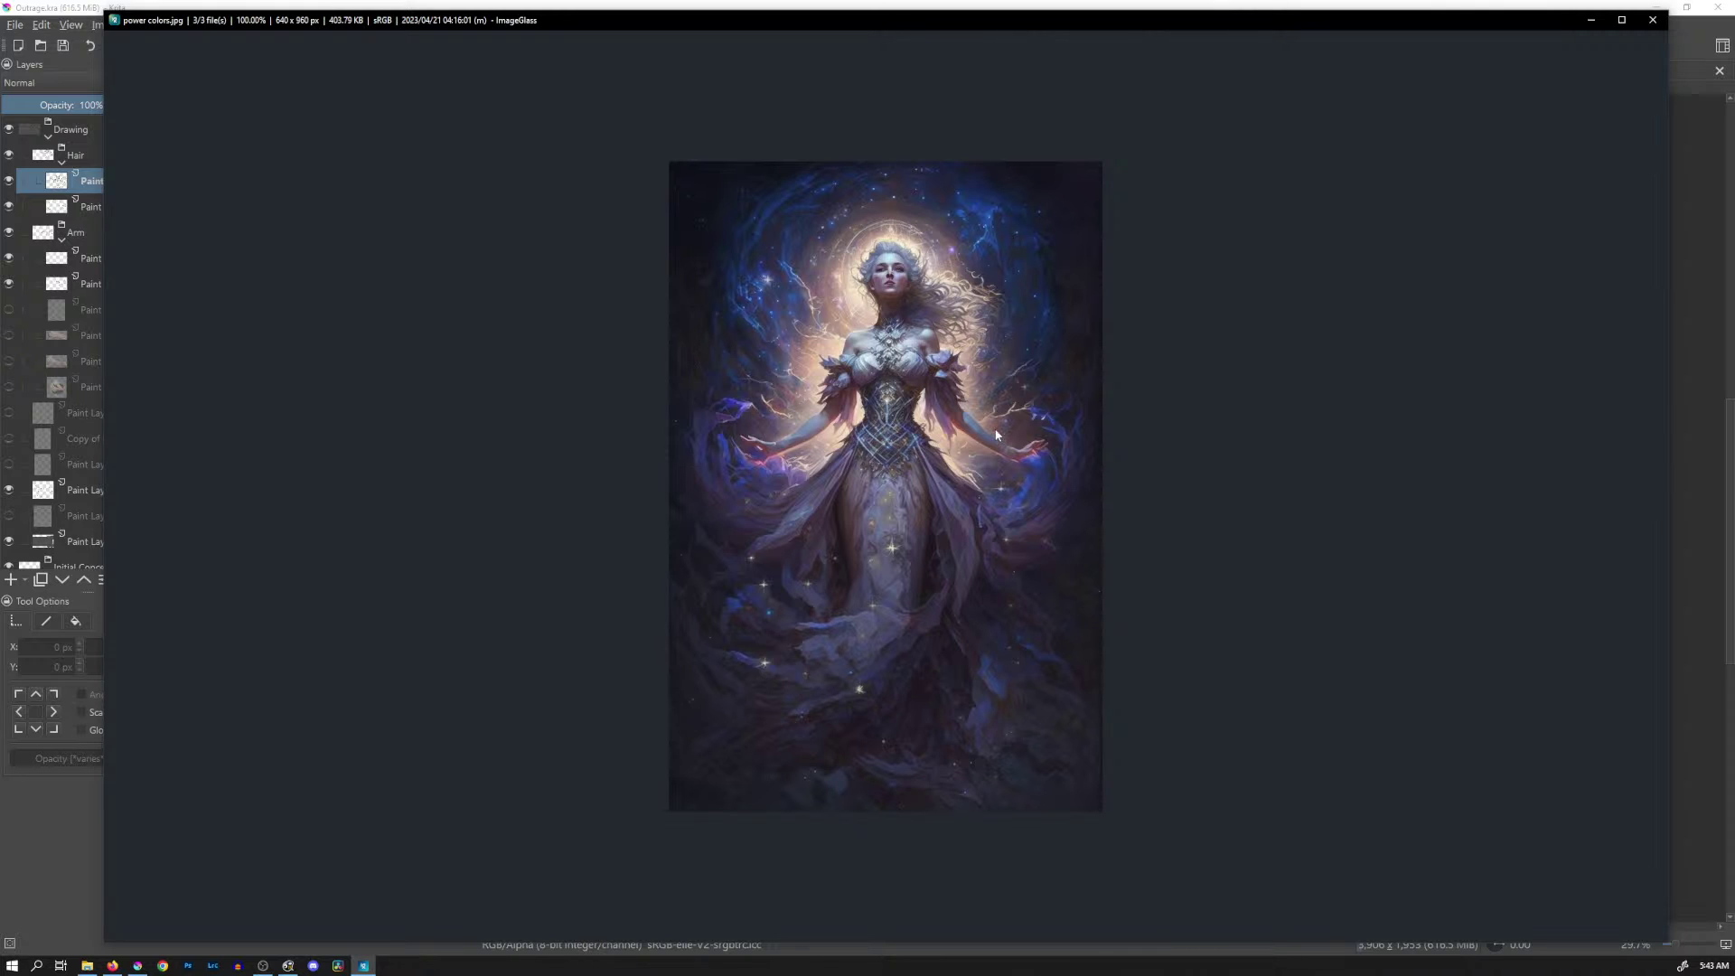
# Examine power colors.jpg up close, compare it with IMG-40.jpg, and return to the drawing with the viewer and folder closed
pyautogui.hotkey('ctrl', '=')
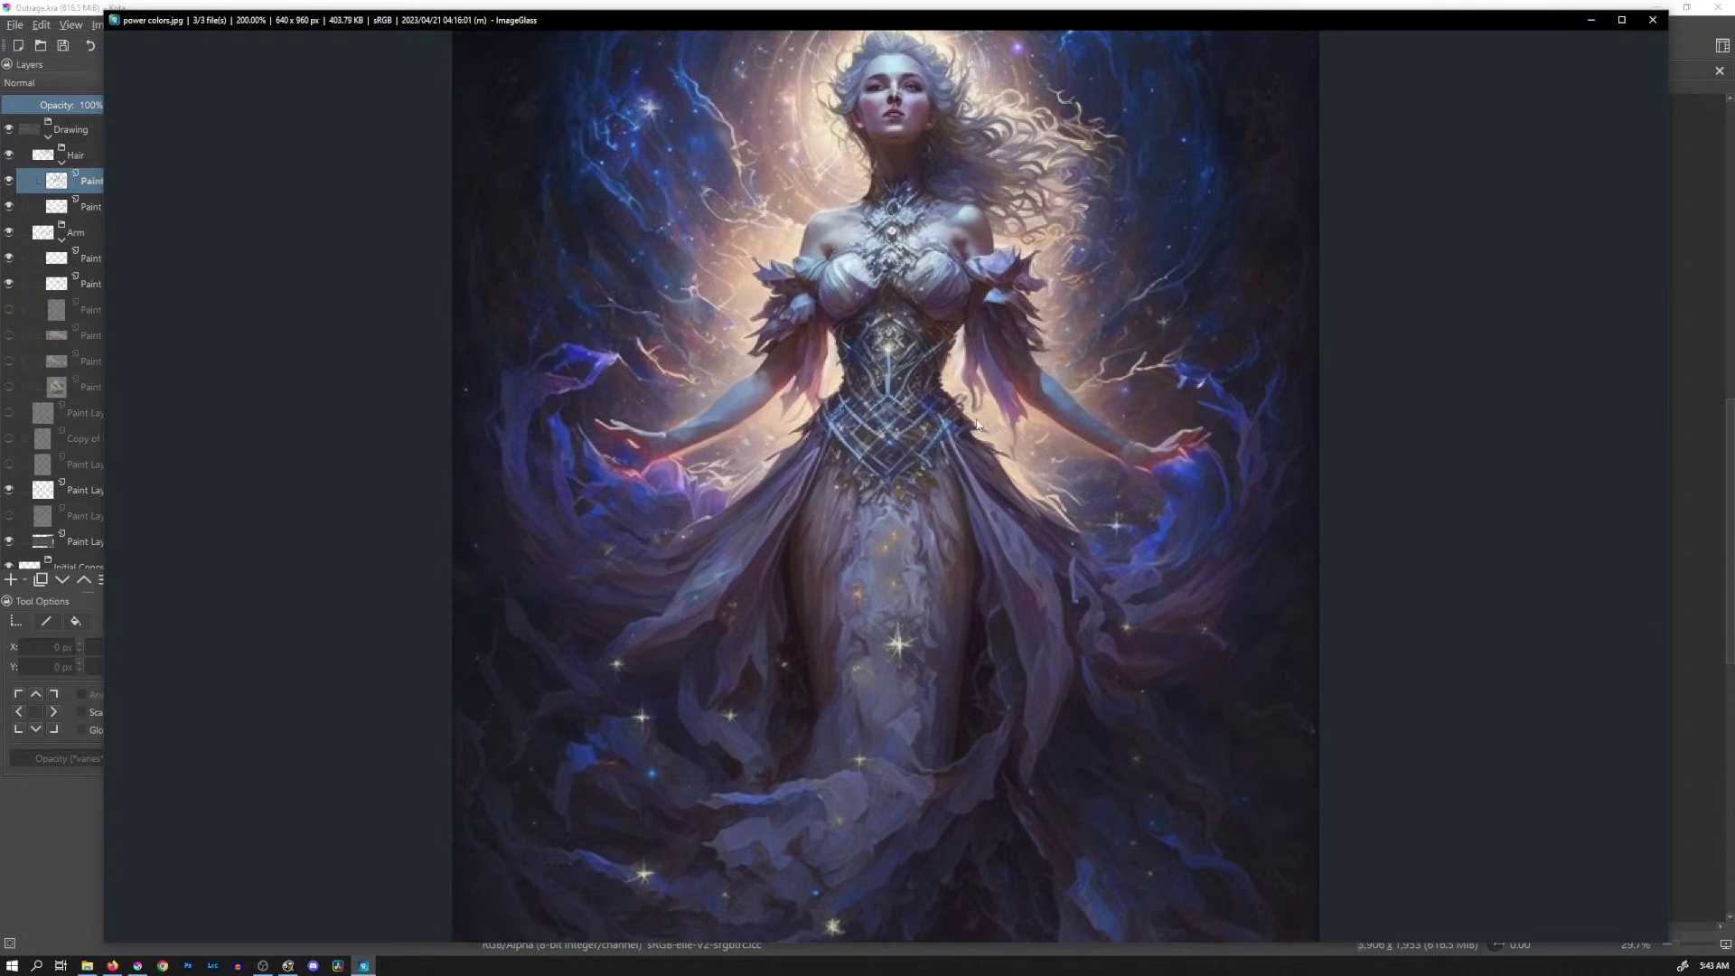
pyautogui.moveTo(915, 307); pyautogui.dragTo(905, 437)
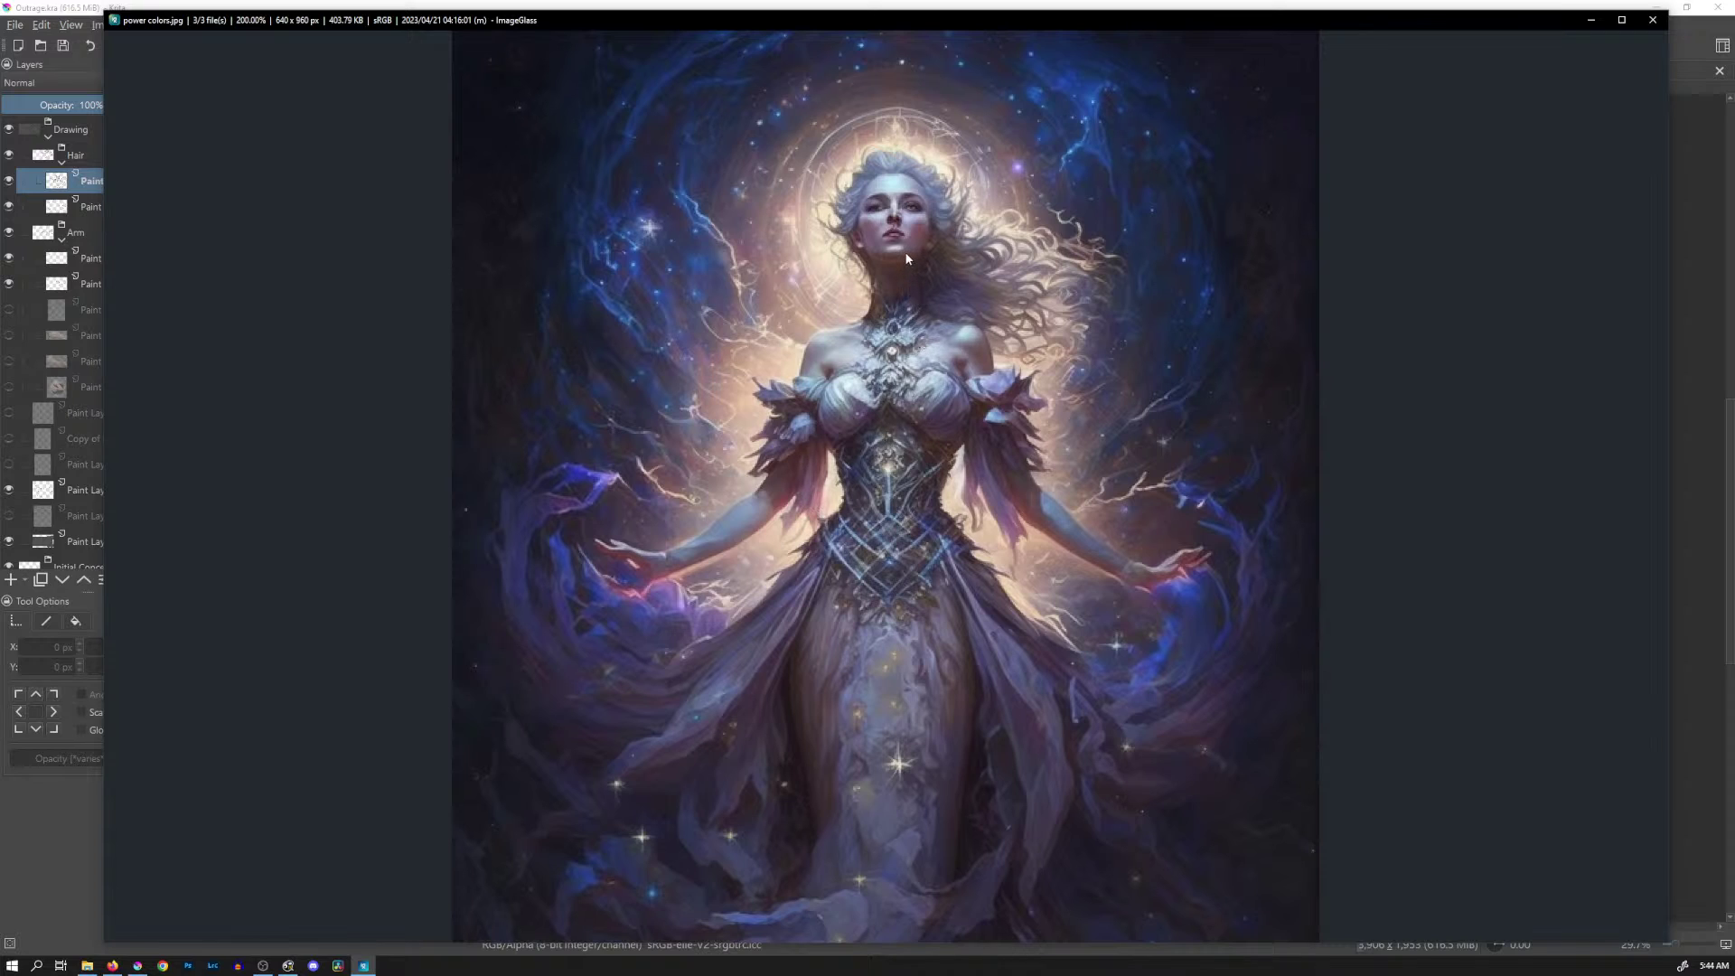
pyautogui.scroll(-1, 906, 258)
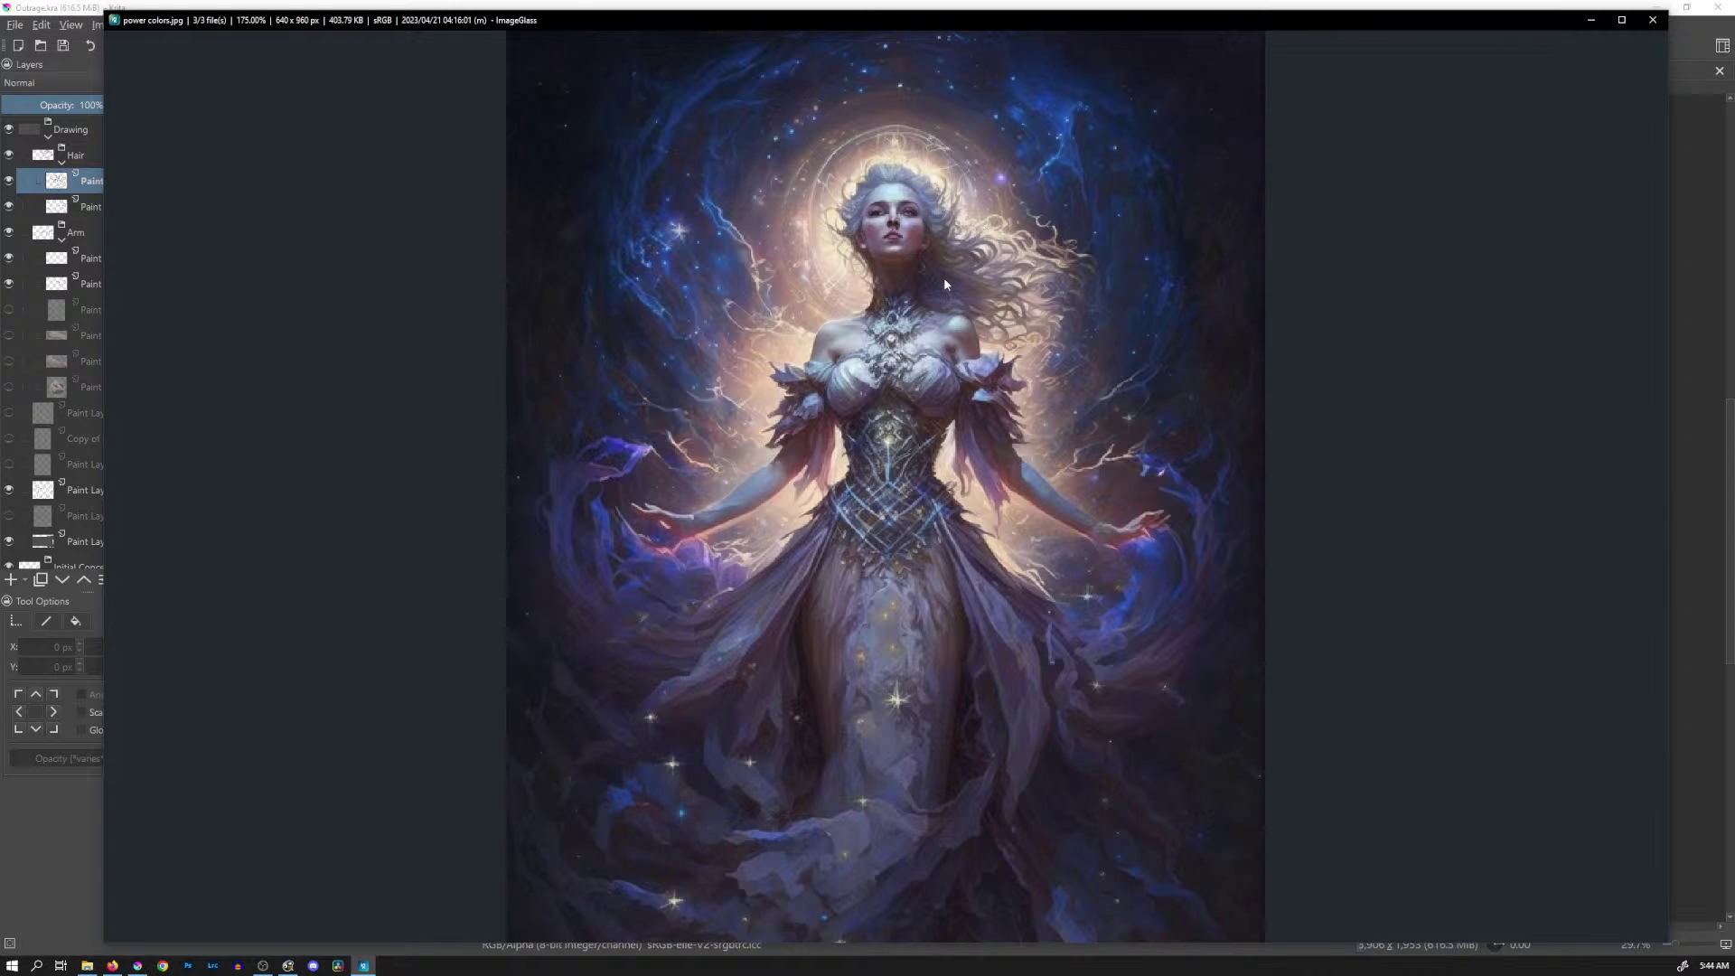
pyautogui.scroll(-2, 962, 399)
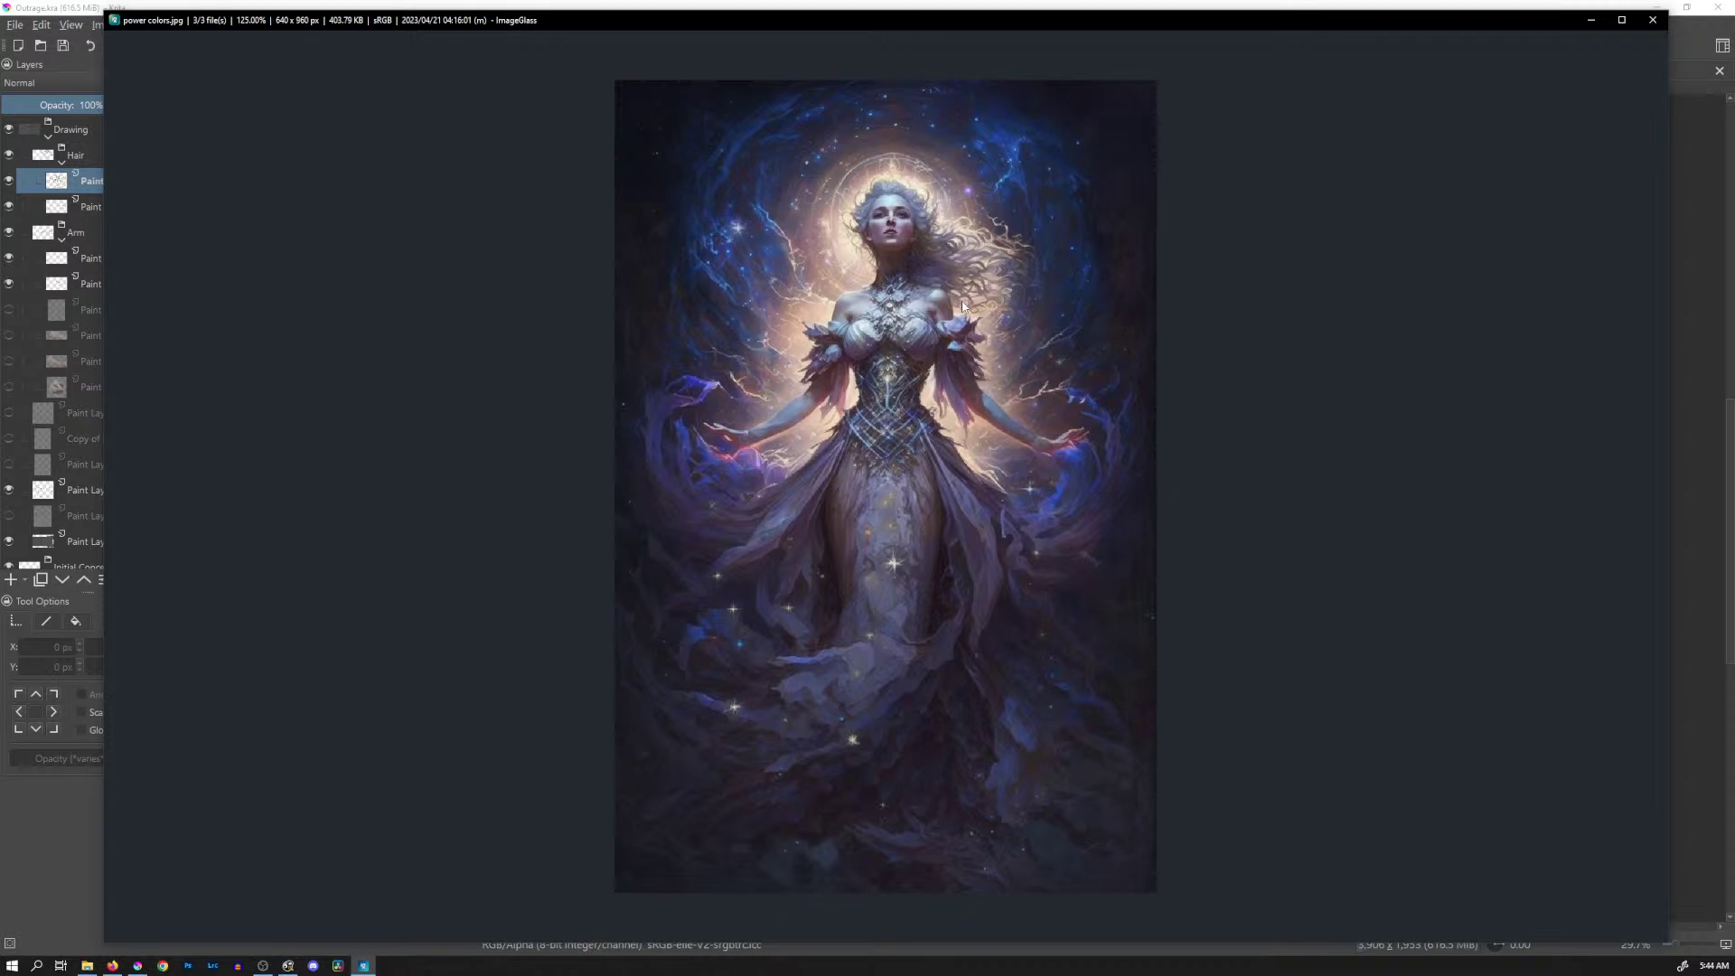
pyautogui.press('Left')
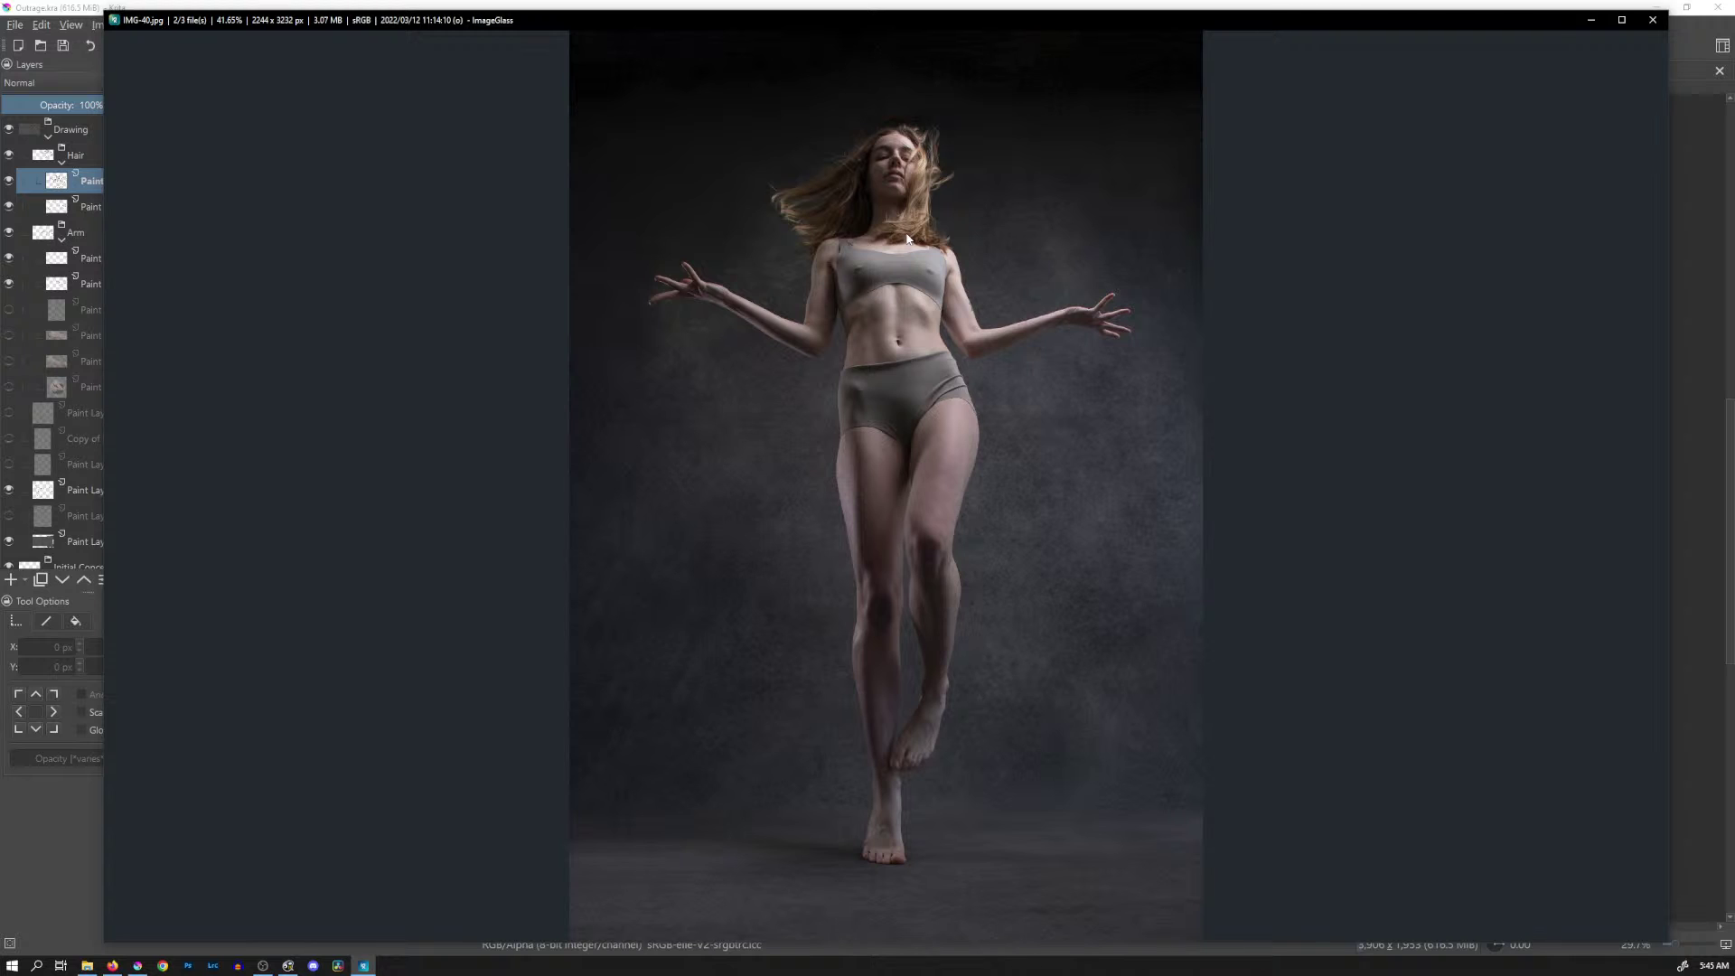
pyautogui.press('Right')
pyautogui.press('Left')
pyautogui.press('Right')
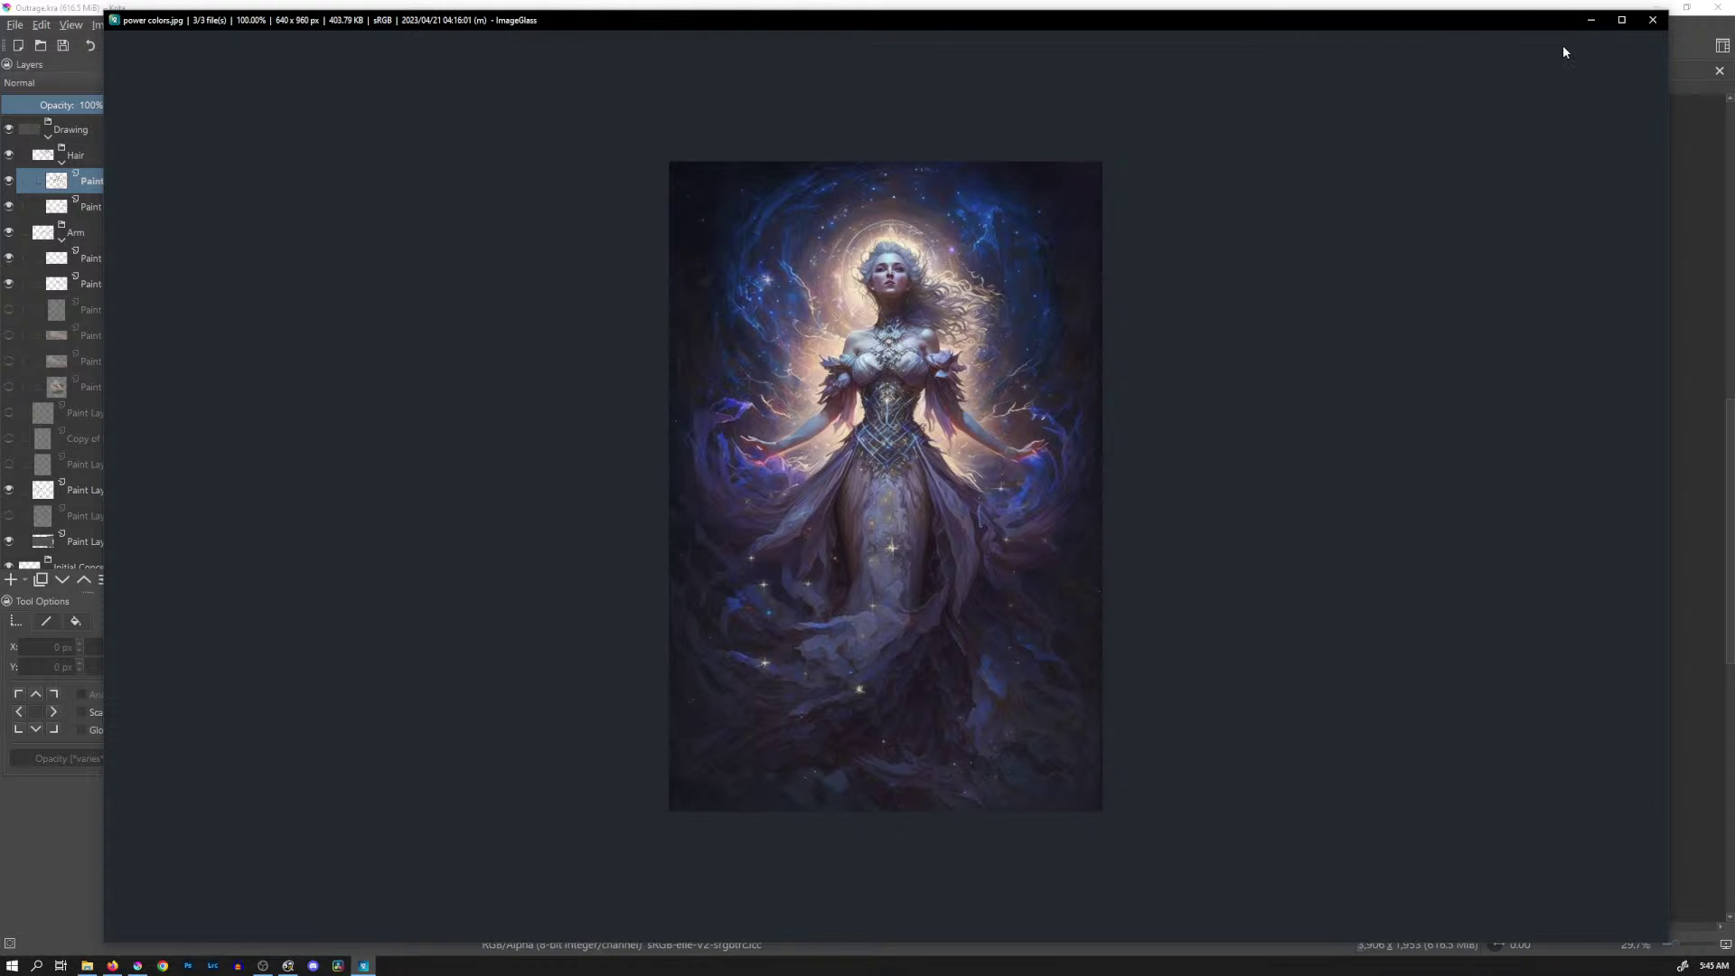
pyautogui.click(1651, 20)
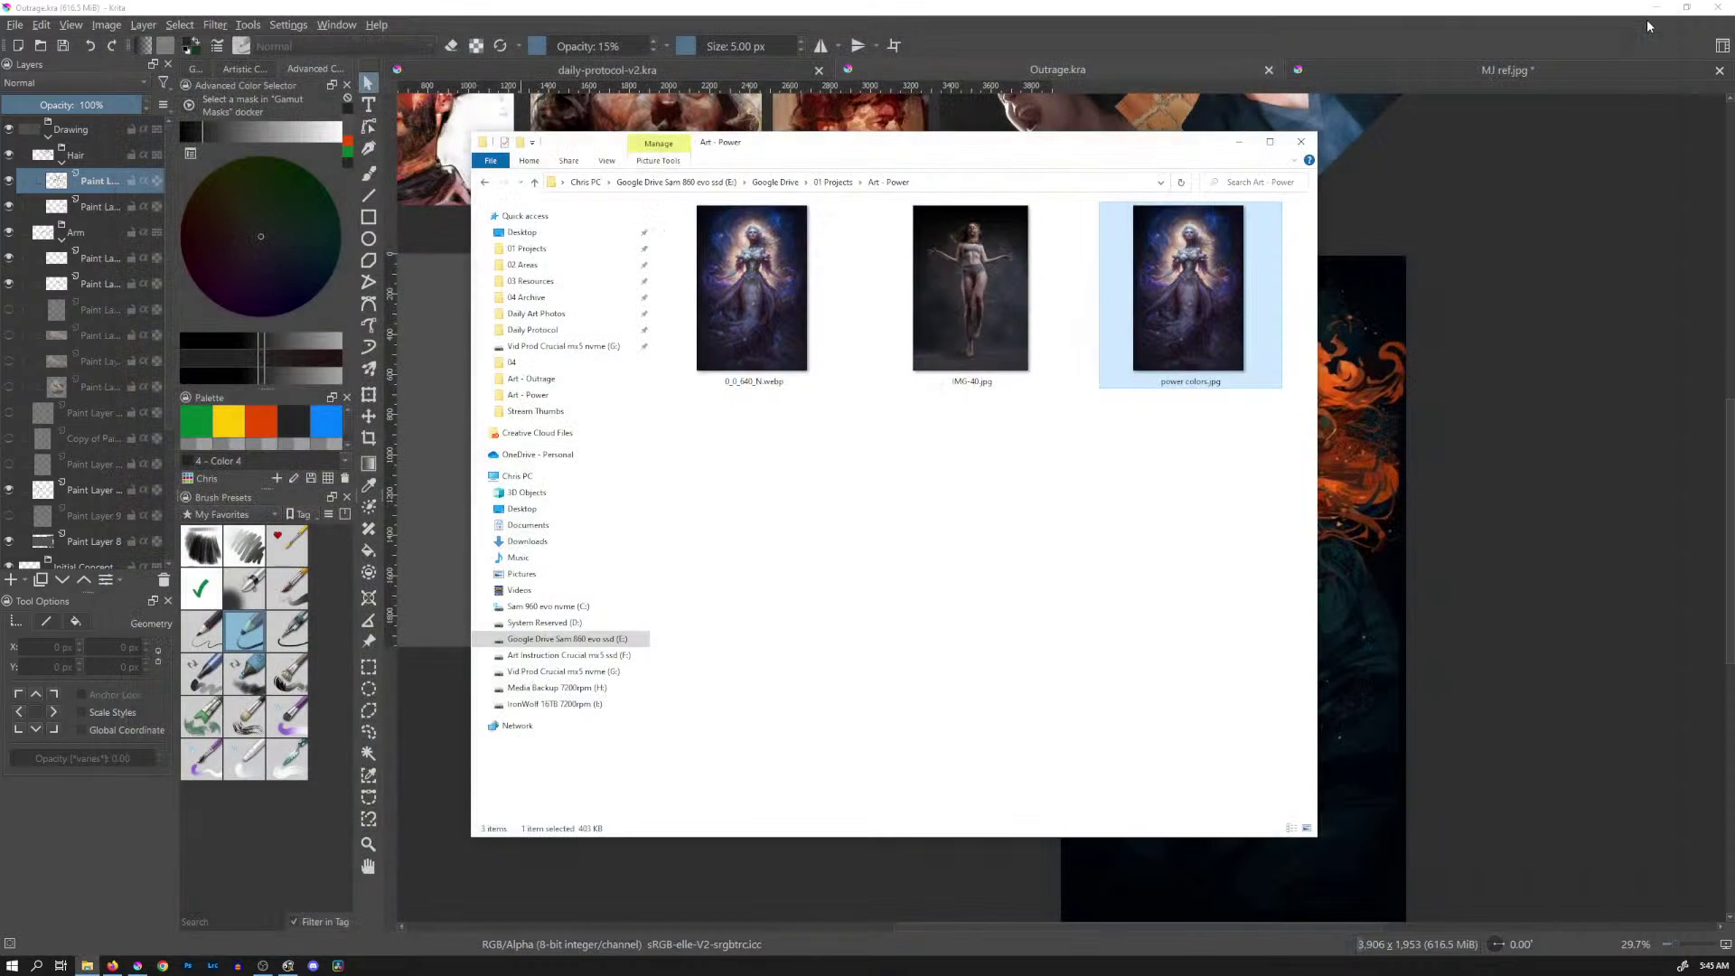
pyautogui.click(1301, 142)
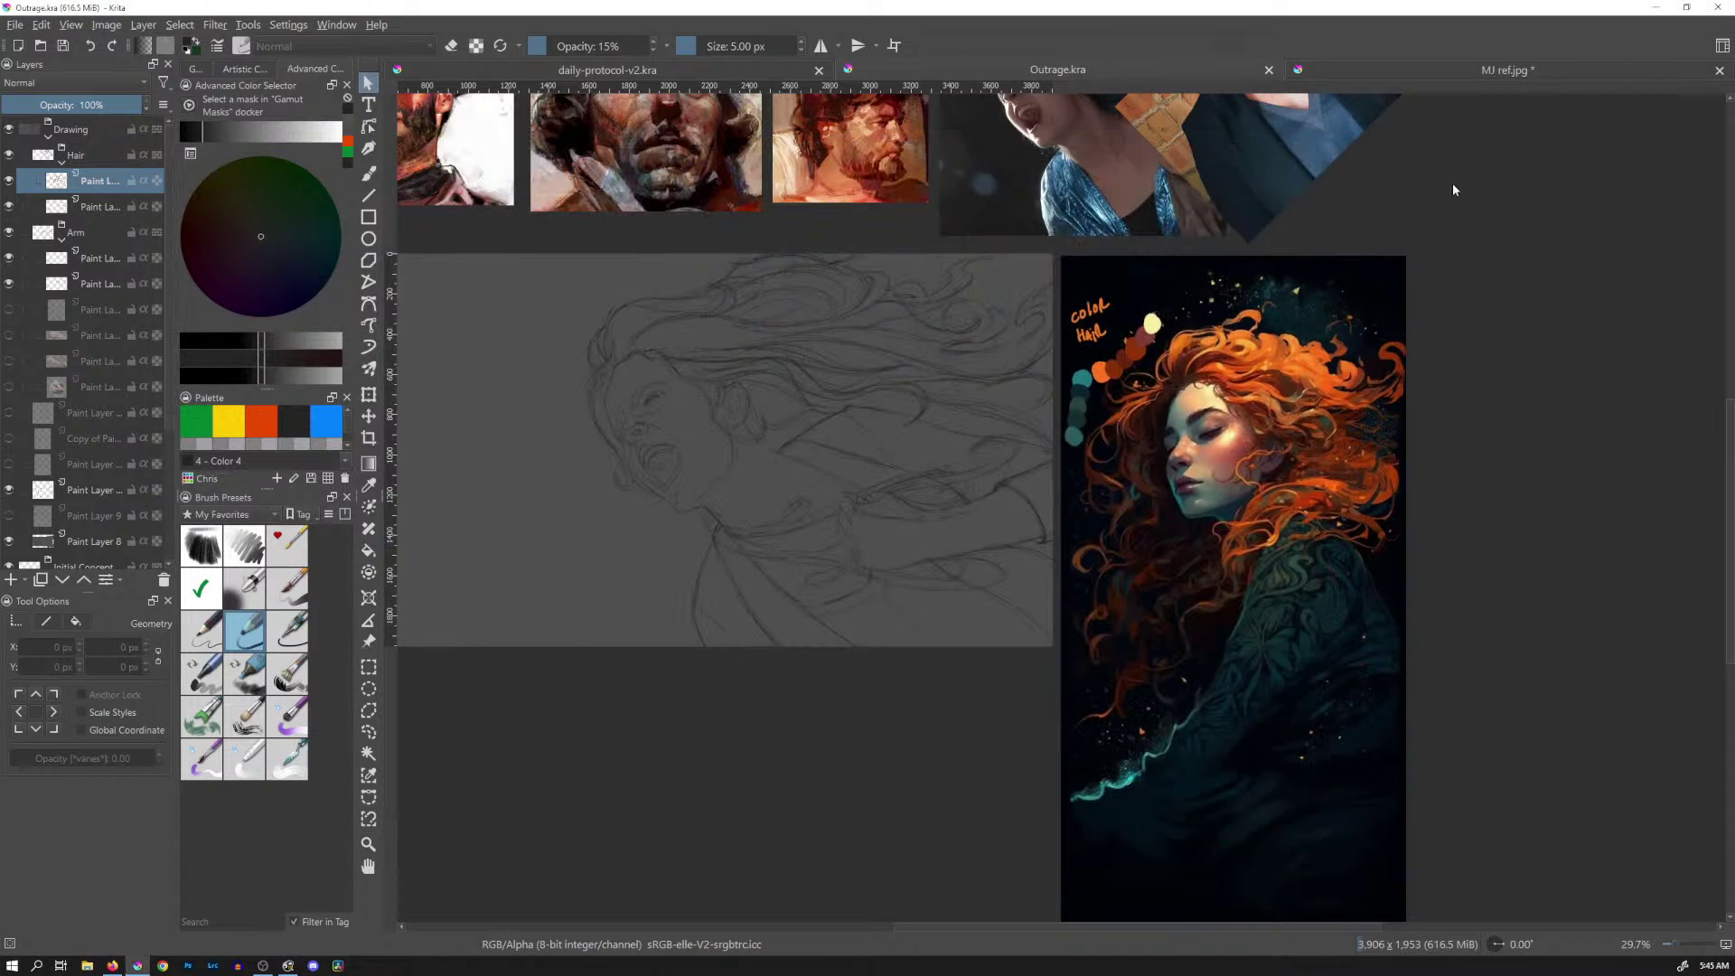
# Check the drawing in mirrored view and erase the loose curl of hair hanging beside the chin
pyautogui.moveTo(937, 379); pyautogui.dragTo(1140, 406)
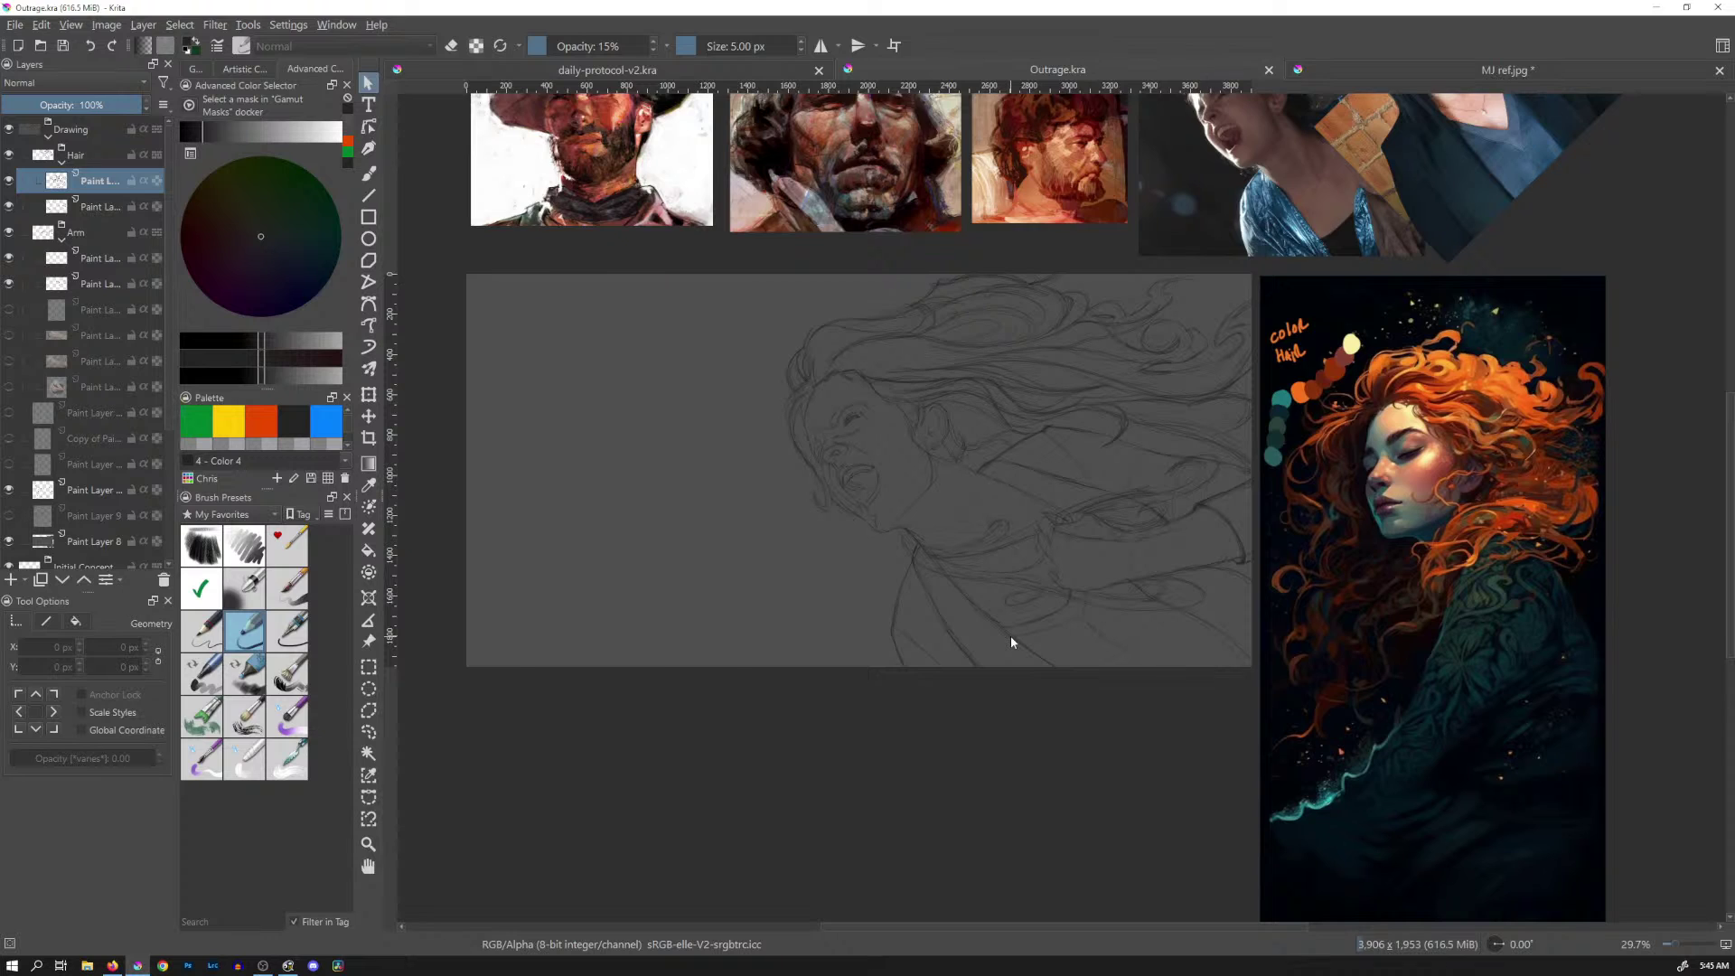
pyautogui.press('m')
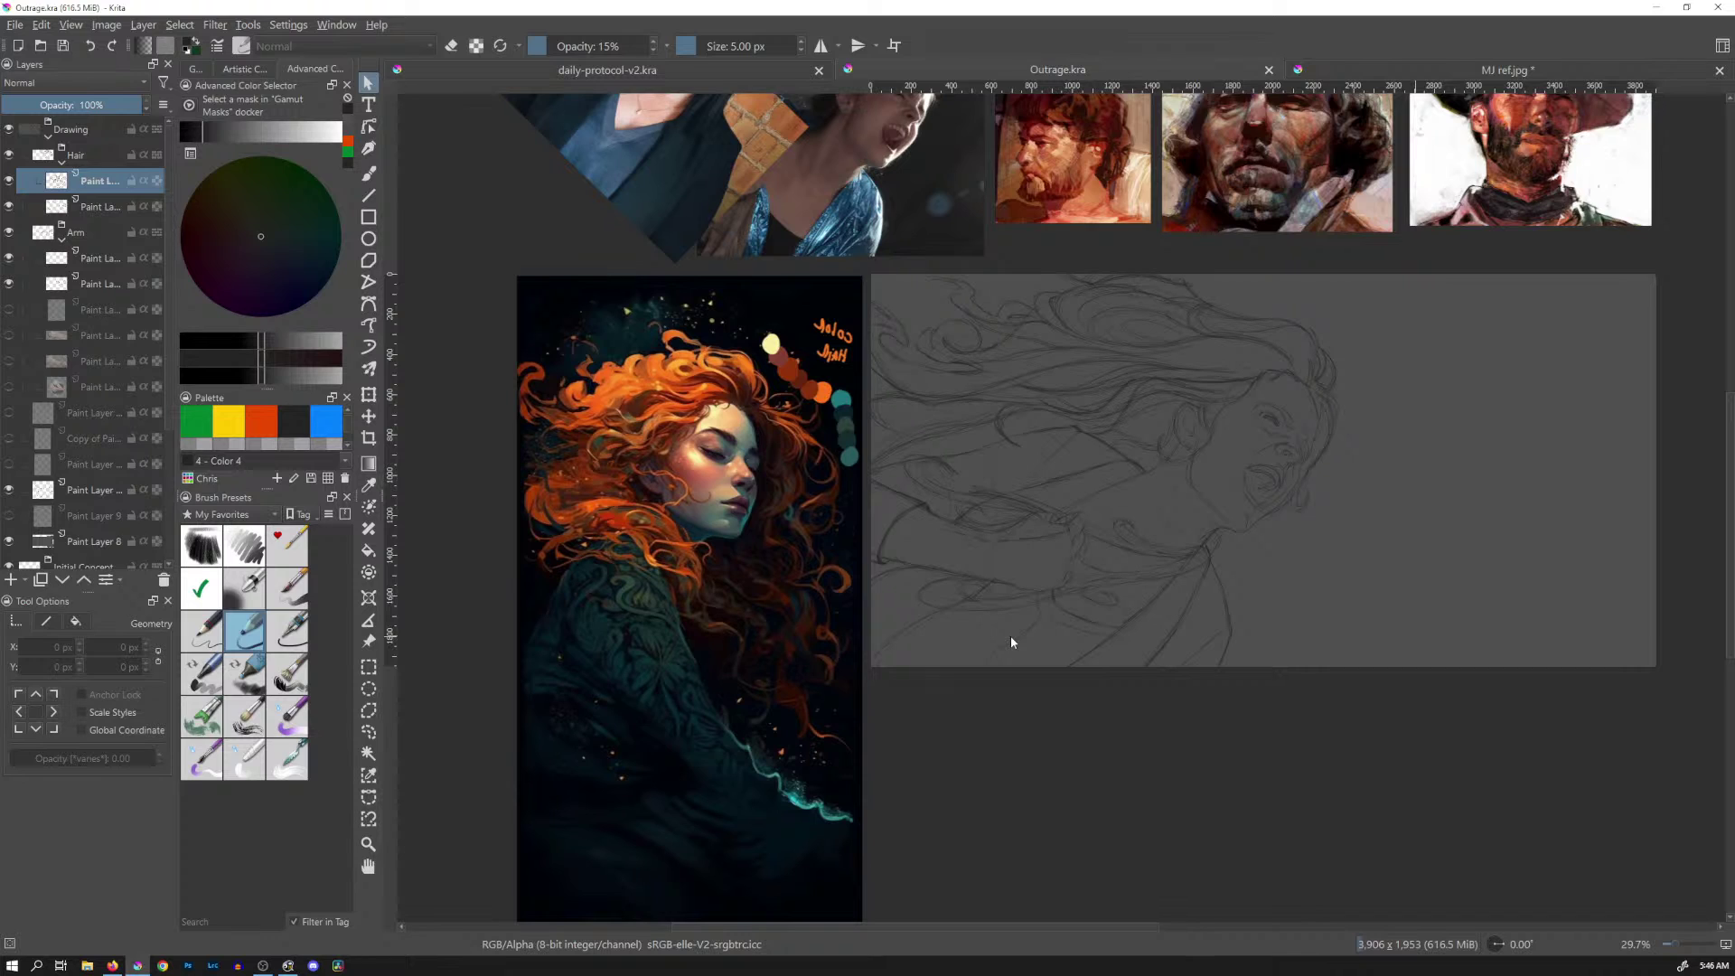
pyautogui.press('b')
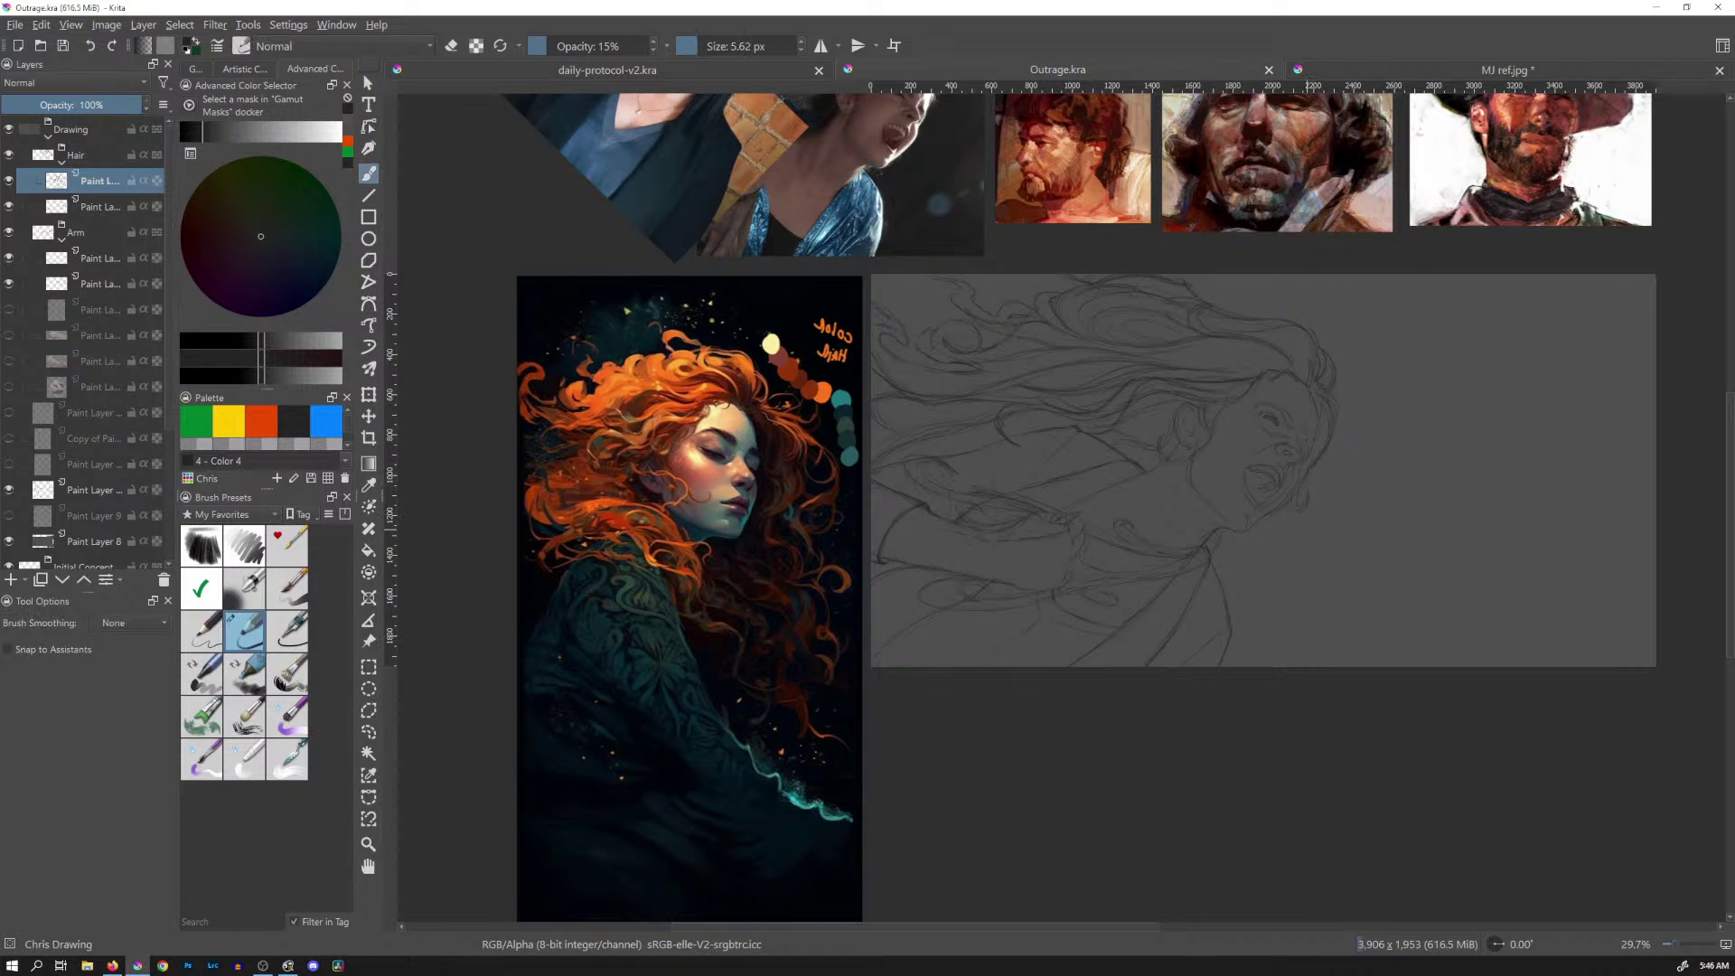
pyautogui.press('e')
pyautogui.moveTo(1348, 573); pyautogui.dragTo(1293, 520)
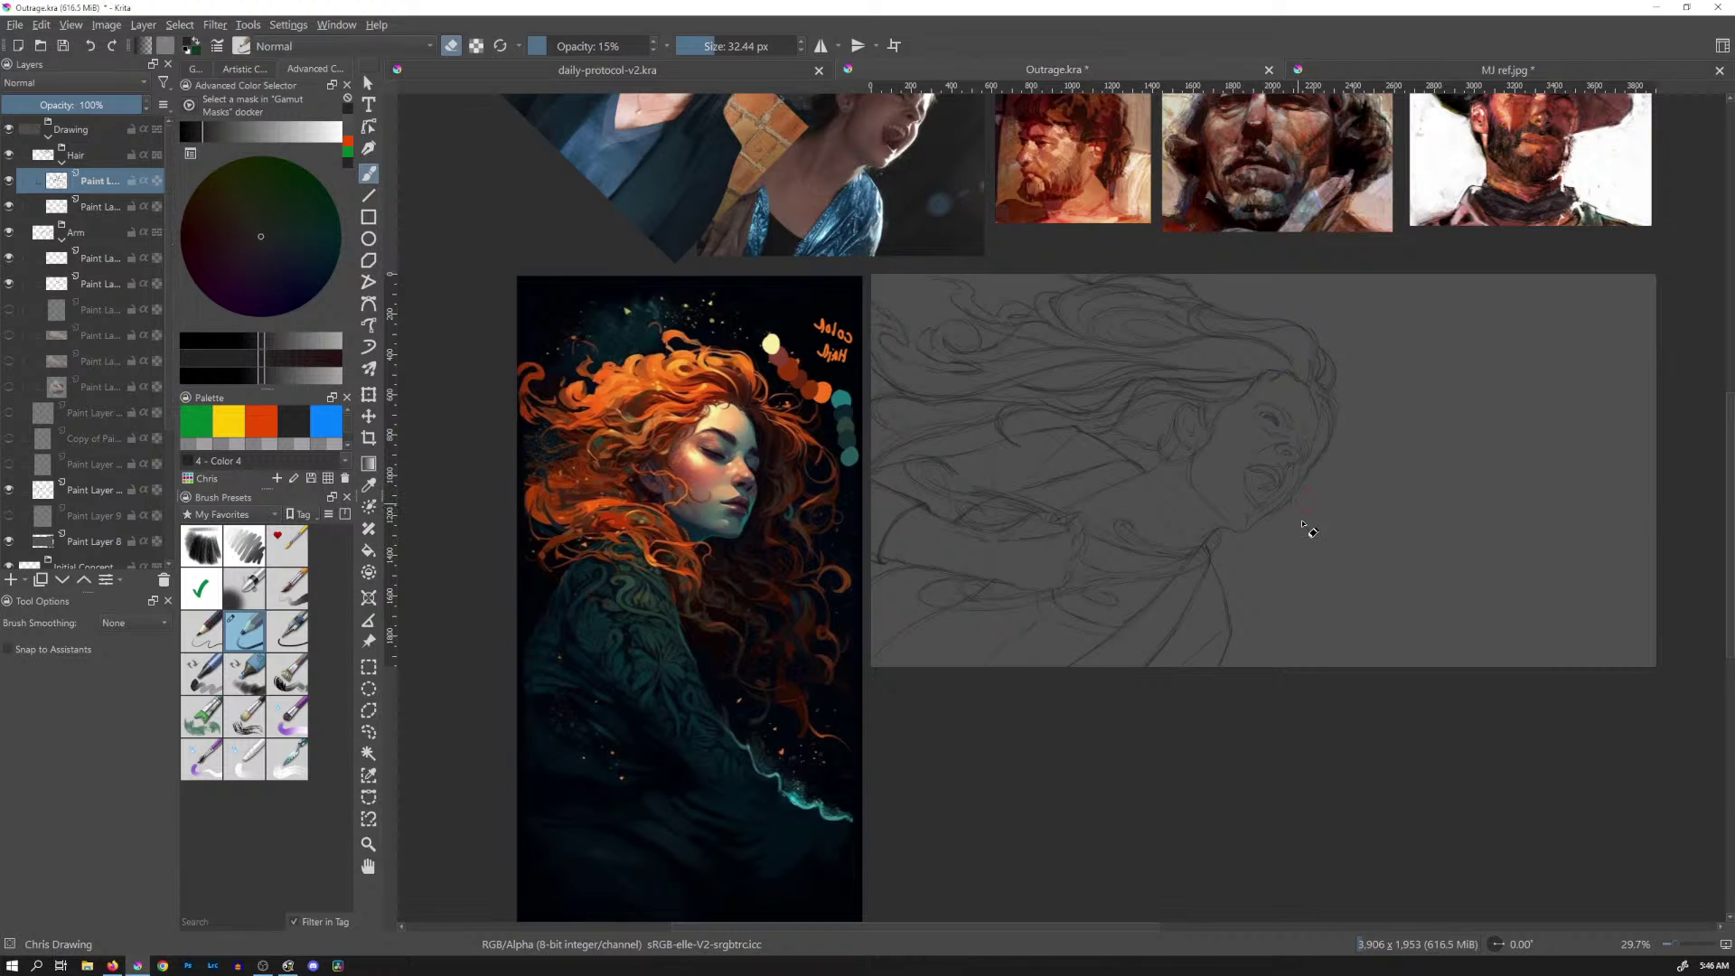
pyautogui.press('e')
pyautogui.press('m')
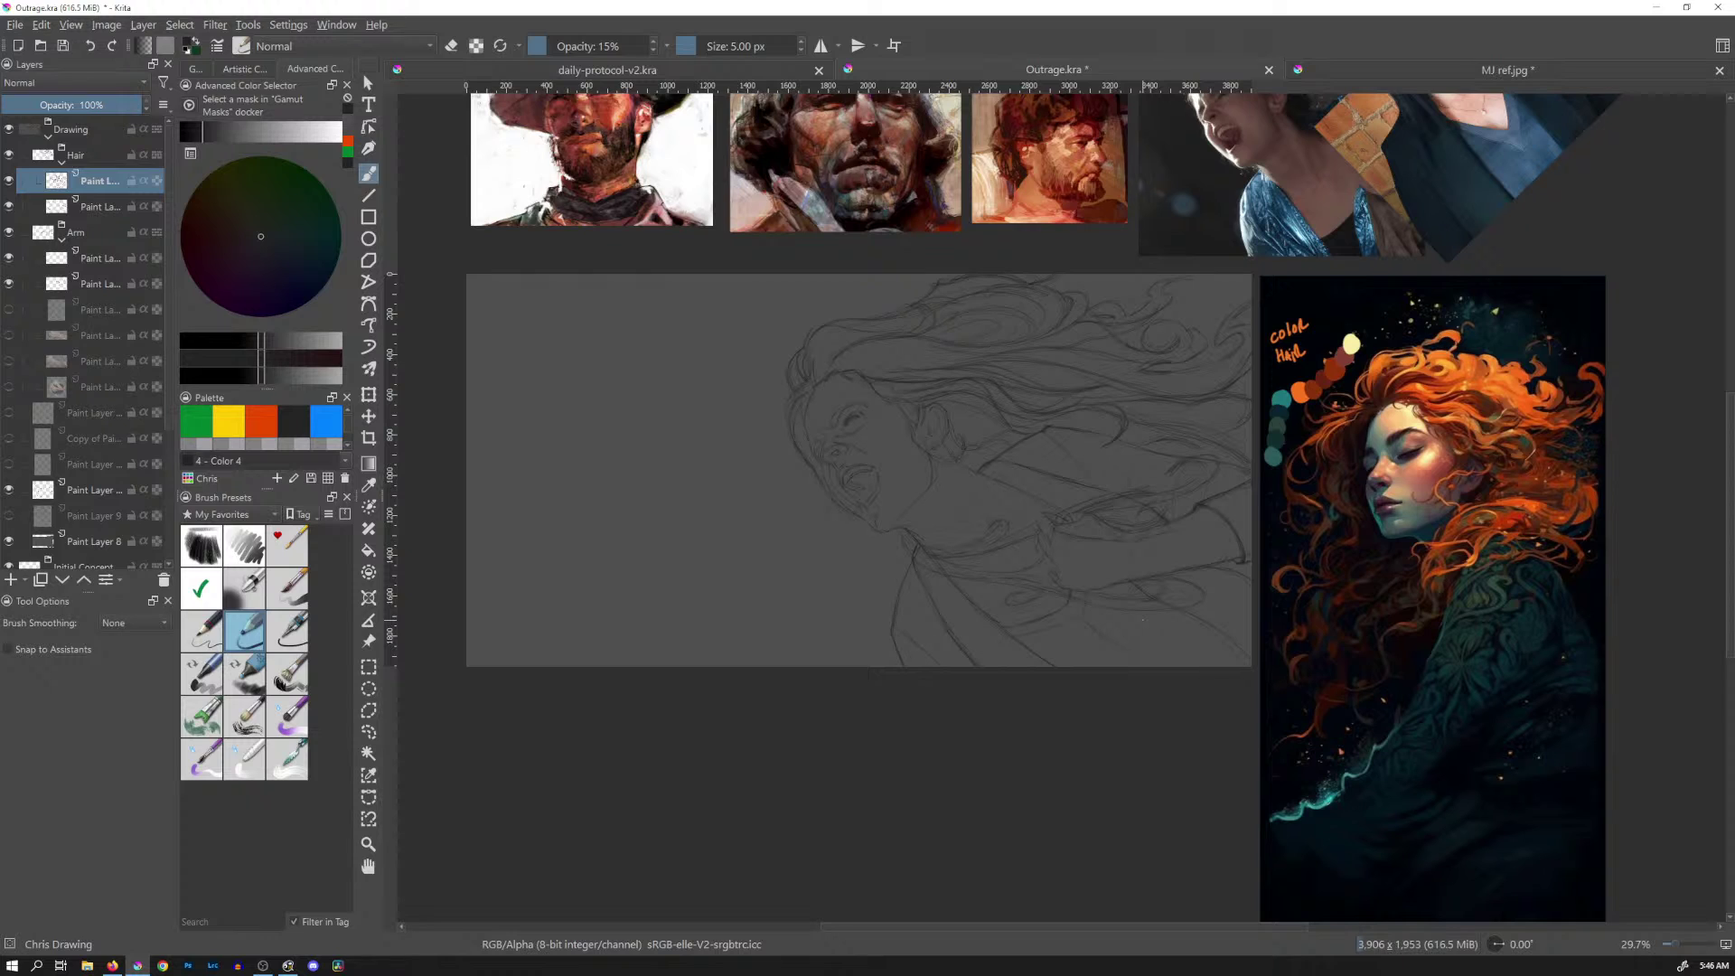
# Collapse the Hair, Arm, Drawing and Initial Concept layer groups
pyautogui.click(63, 165)
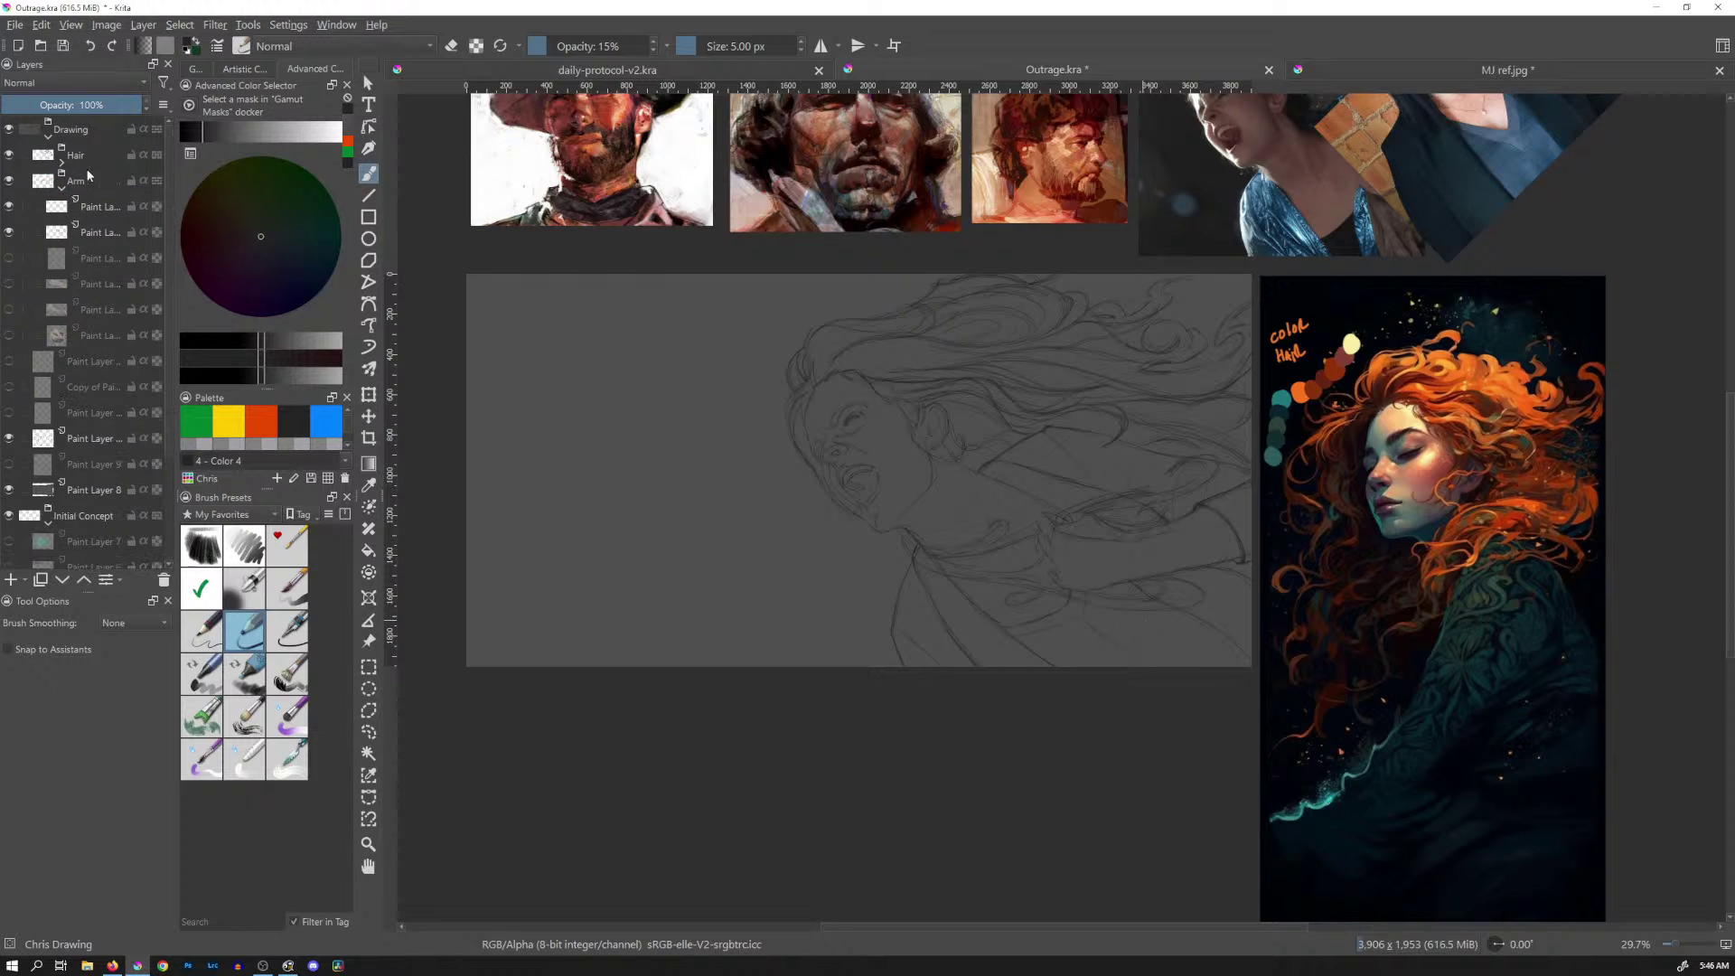
pyautogui.click(63, 191)
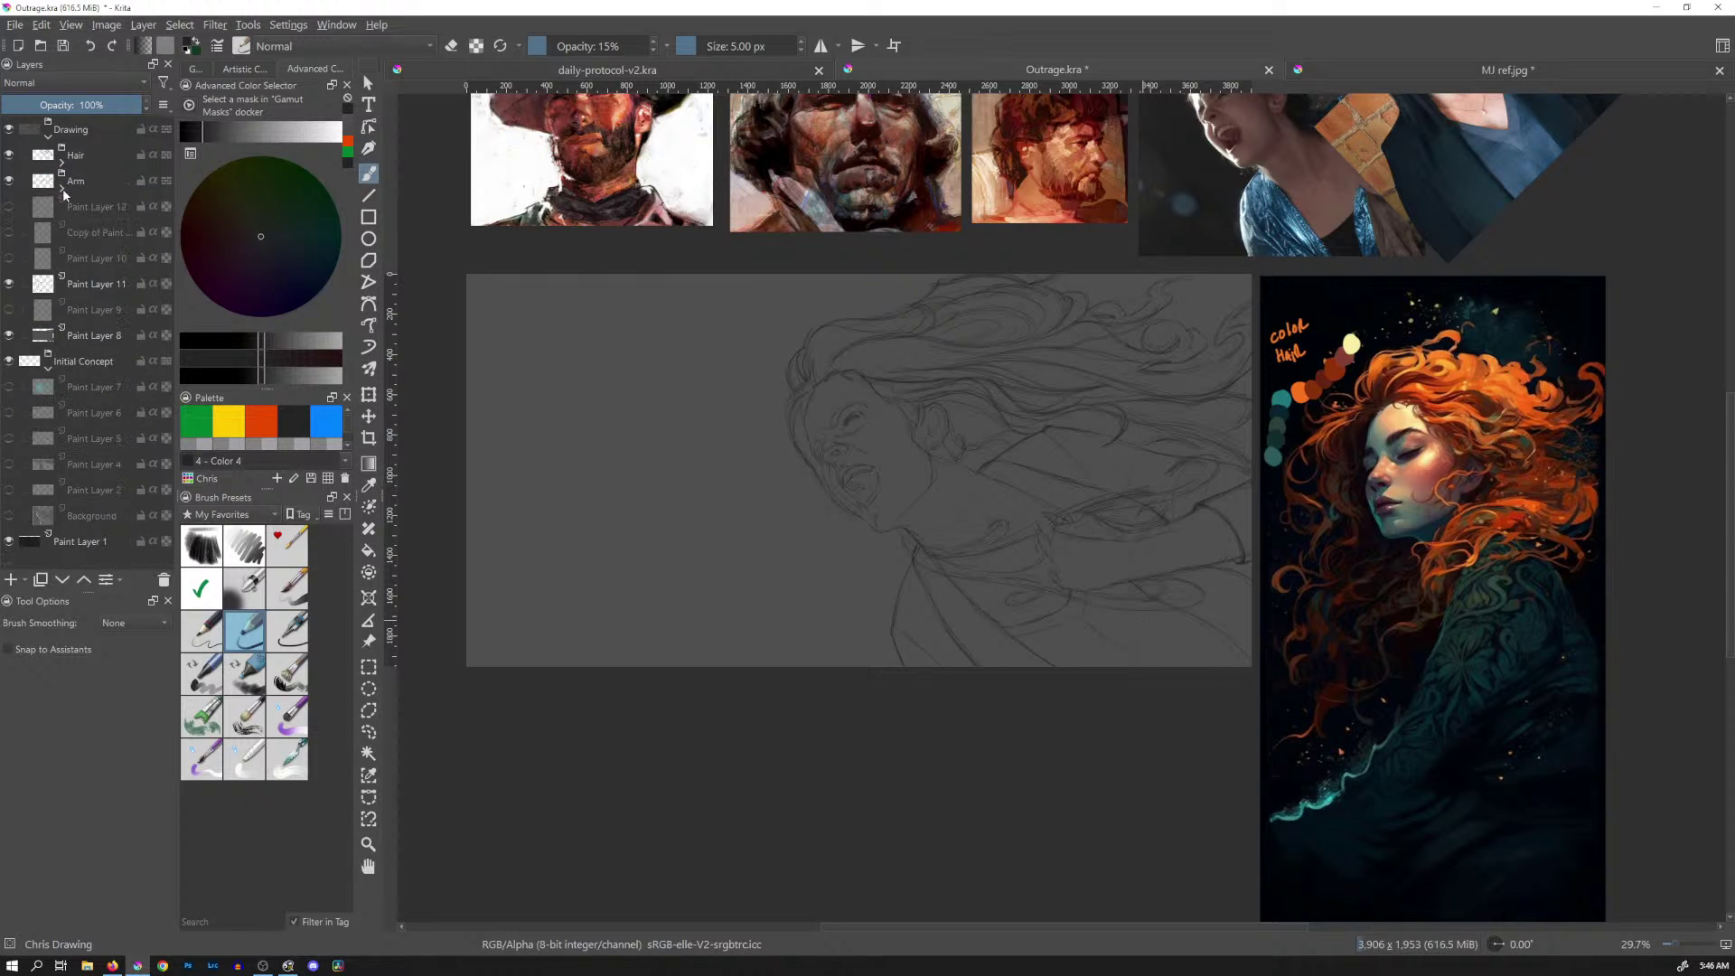
pyautogui.click(48, 136)
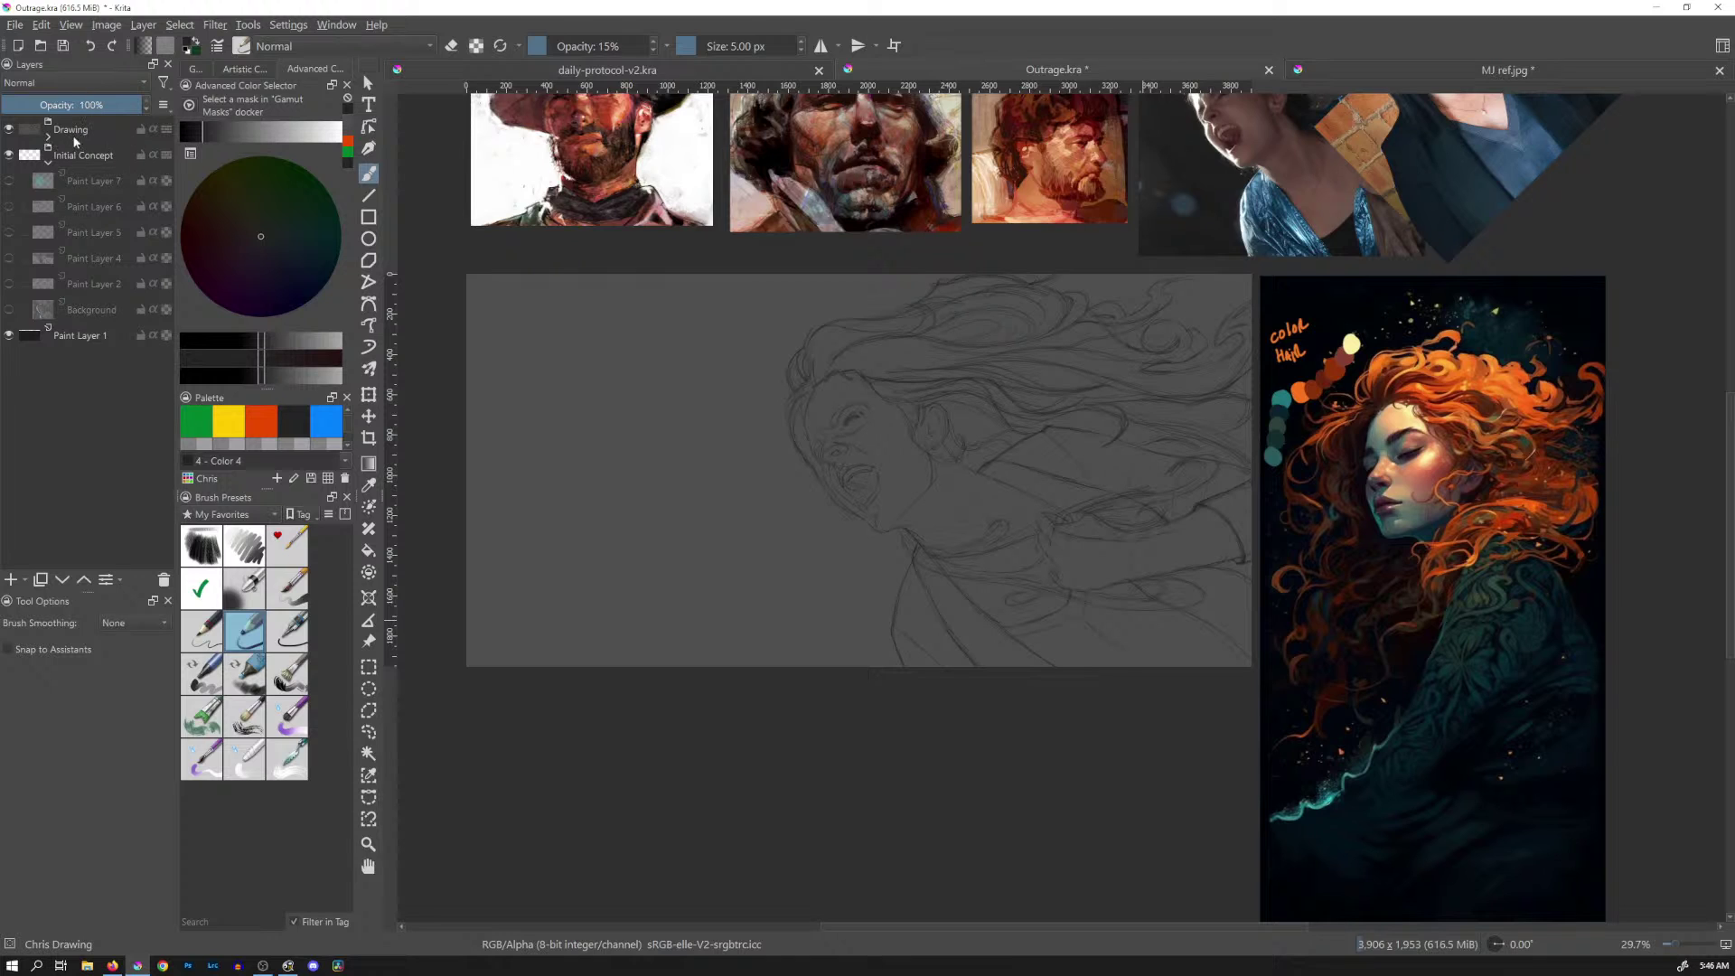
pyautogui.click(49, 165)
# Add a new paint layer above the Drawing group and put it in its own group
pyautogui.click(92, 136)
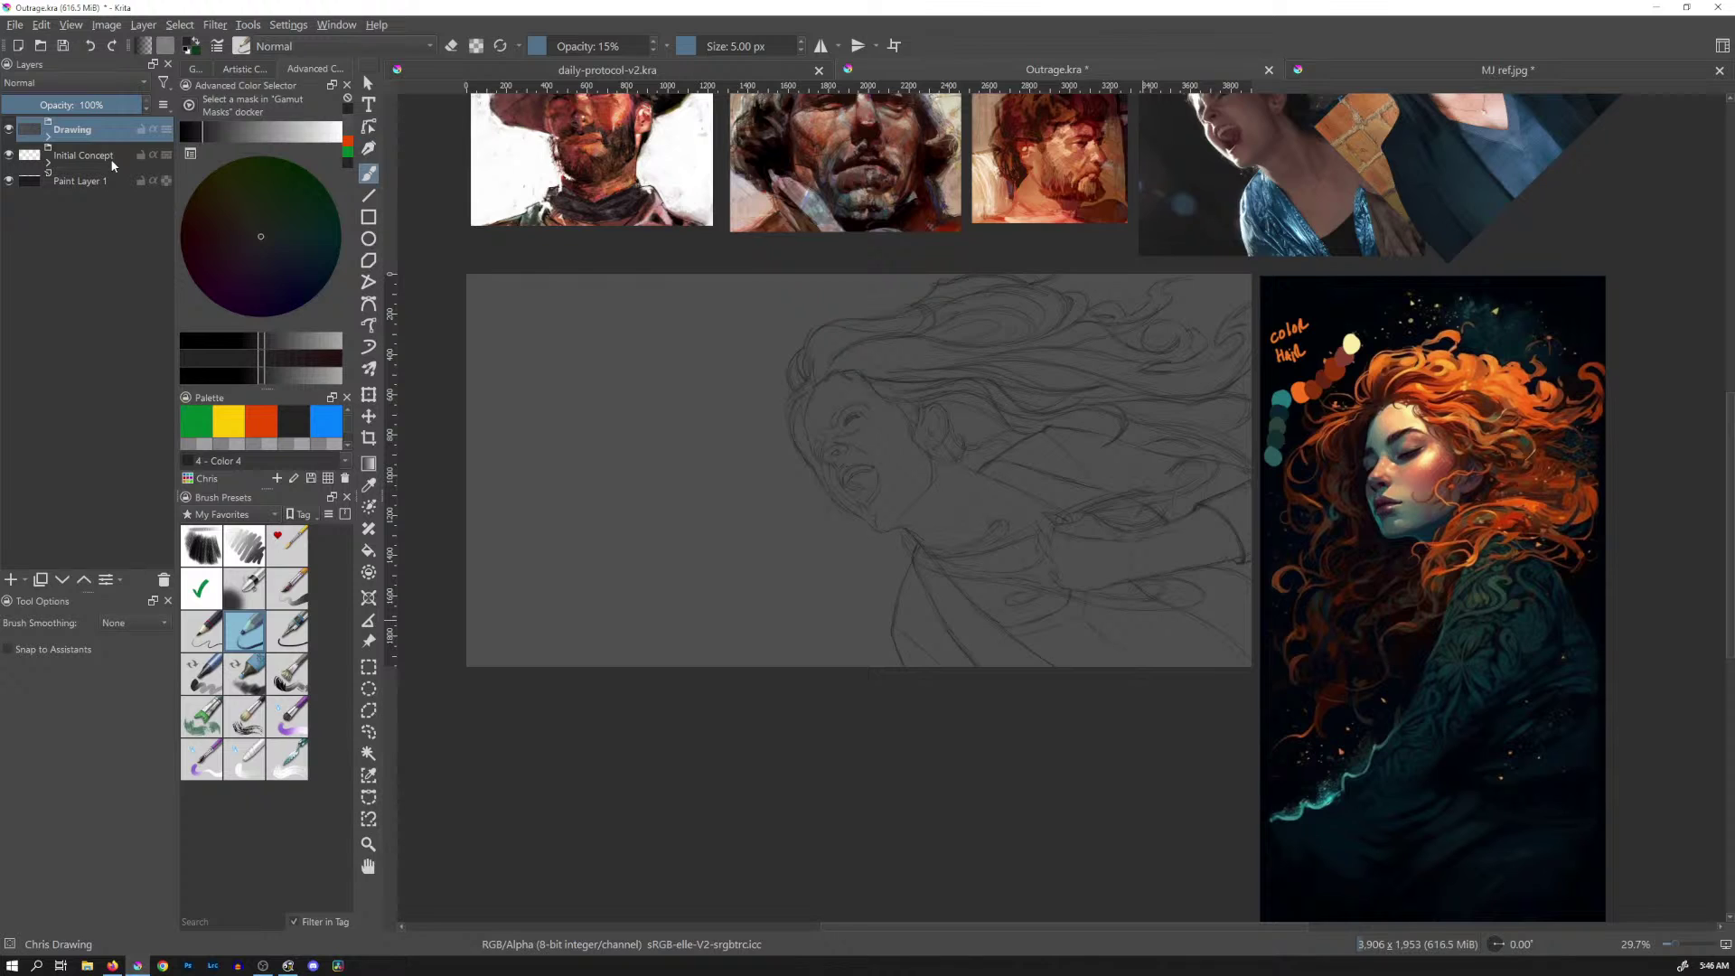
pyautogui.moveTo(113, 166)
pyautogui.press('Insert')
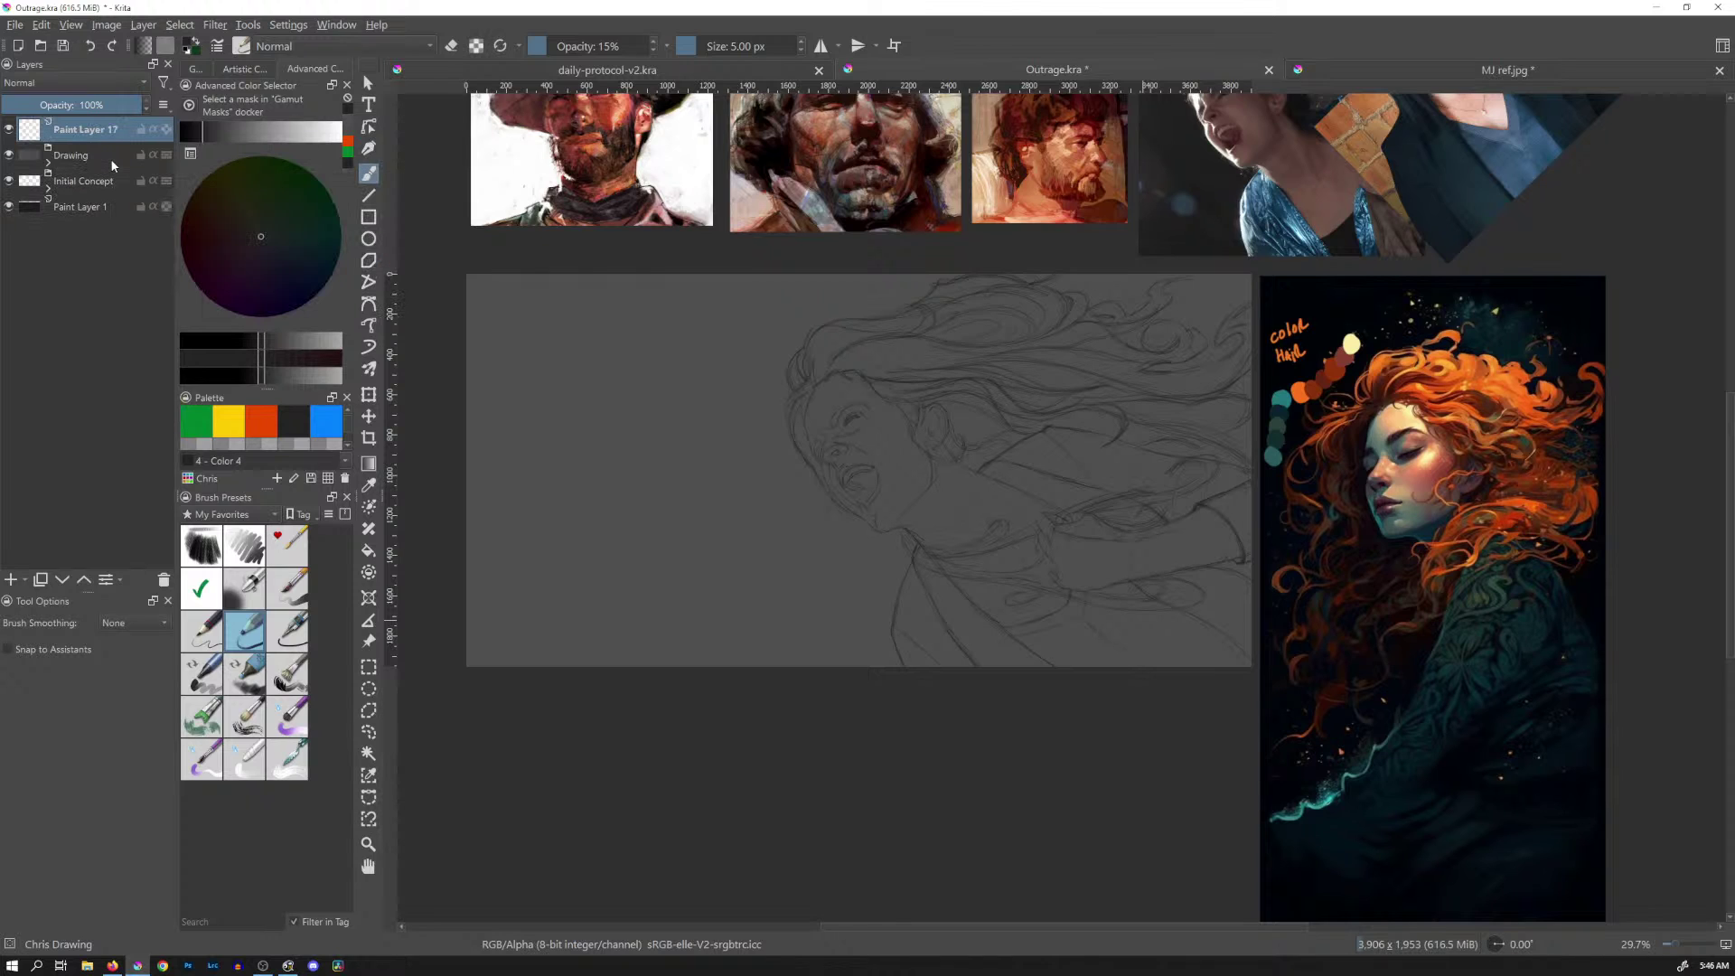
pyautogui.hotkey('ctrl', 'g')
# Rename the new layer group as Painting
pyautogui.doubleClick(92, 129)
pyautogui.write('Paintung')
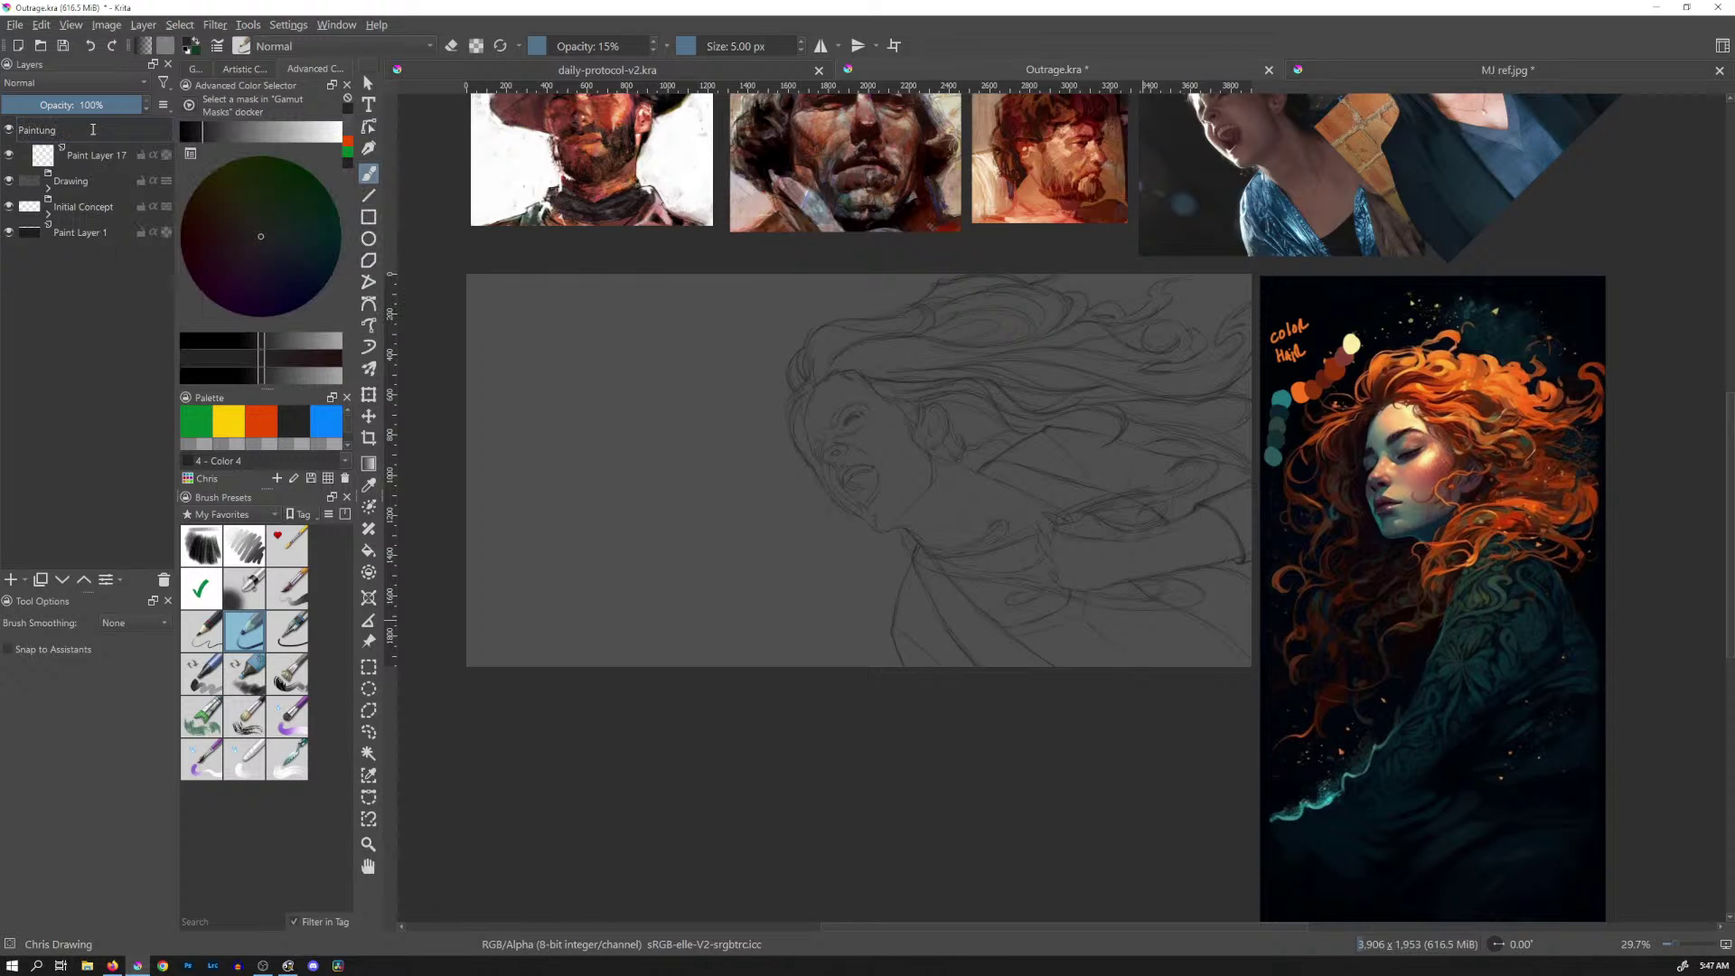
pyautogui.press('BackSpace')
pyautogui.press('BackSpace')
pyautogui.press('BackSpace')
pyautogui.write('ing')
pyautogui.press('Return')
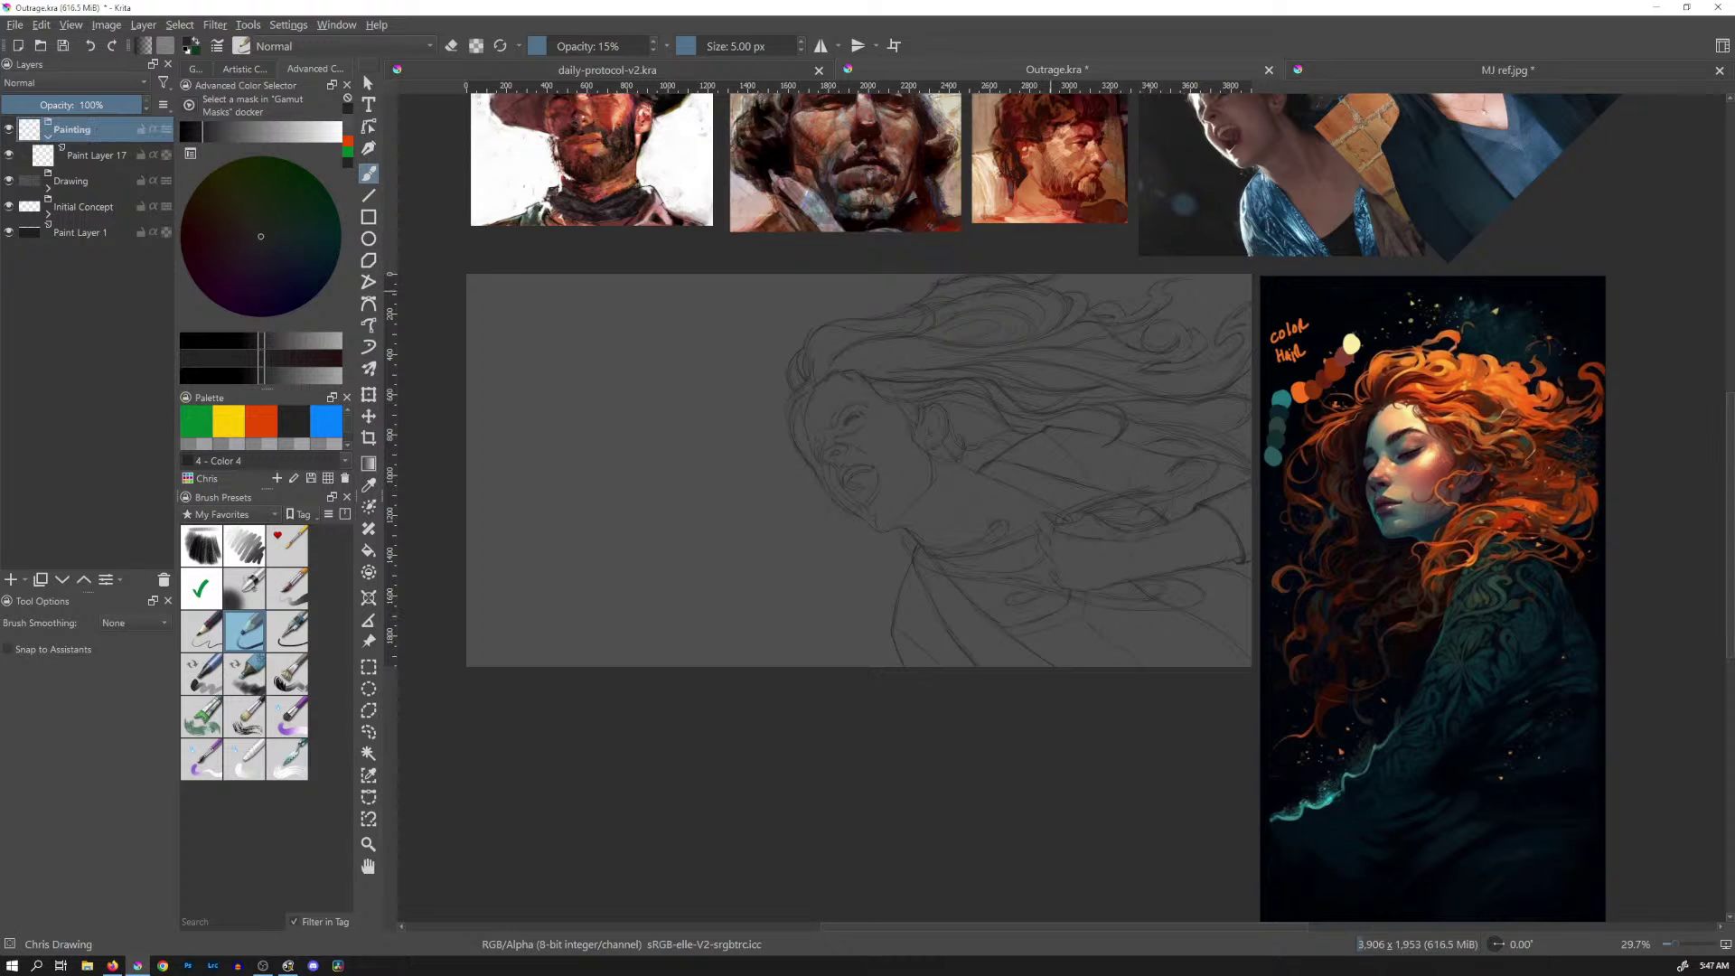
# Examine the row of reference images, studying the brushwork and colours of the cowboy portrait up close
pyautogui.moveTo(1065, 301); pyautogui.dragTo(1060, 475)
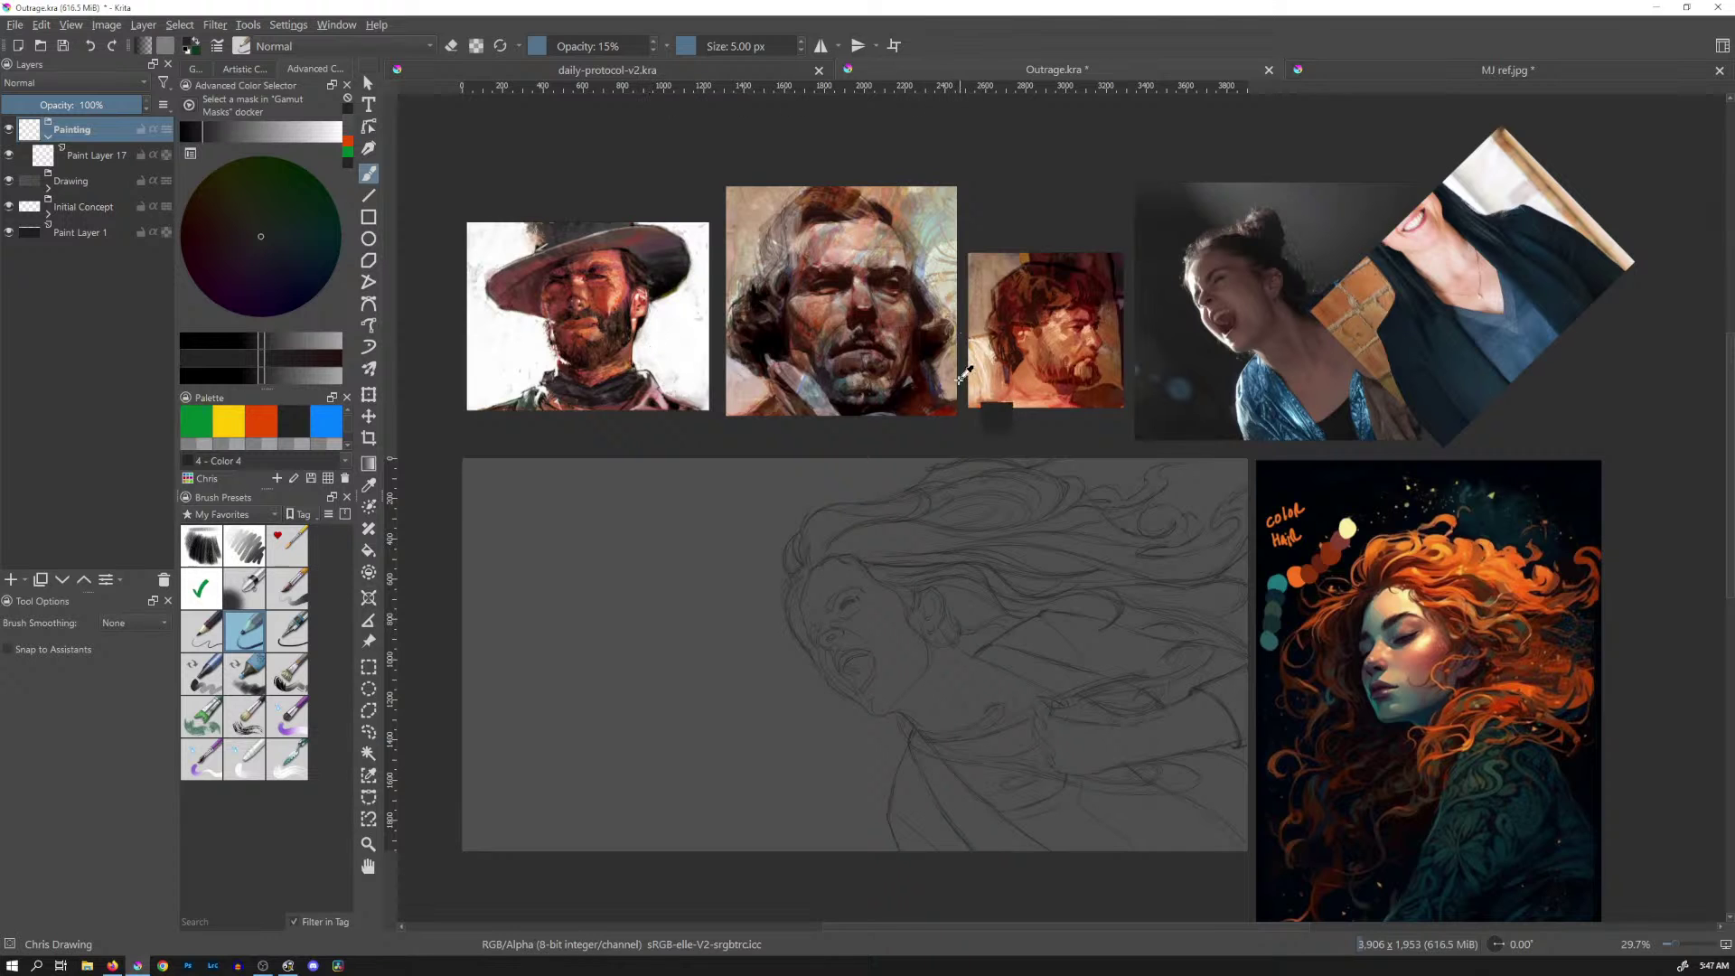
pyautogui.scroll(4, 958, 379)
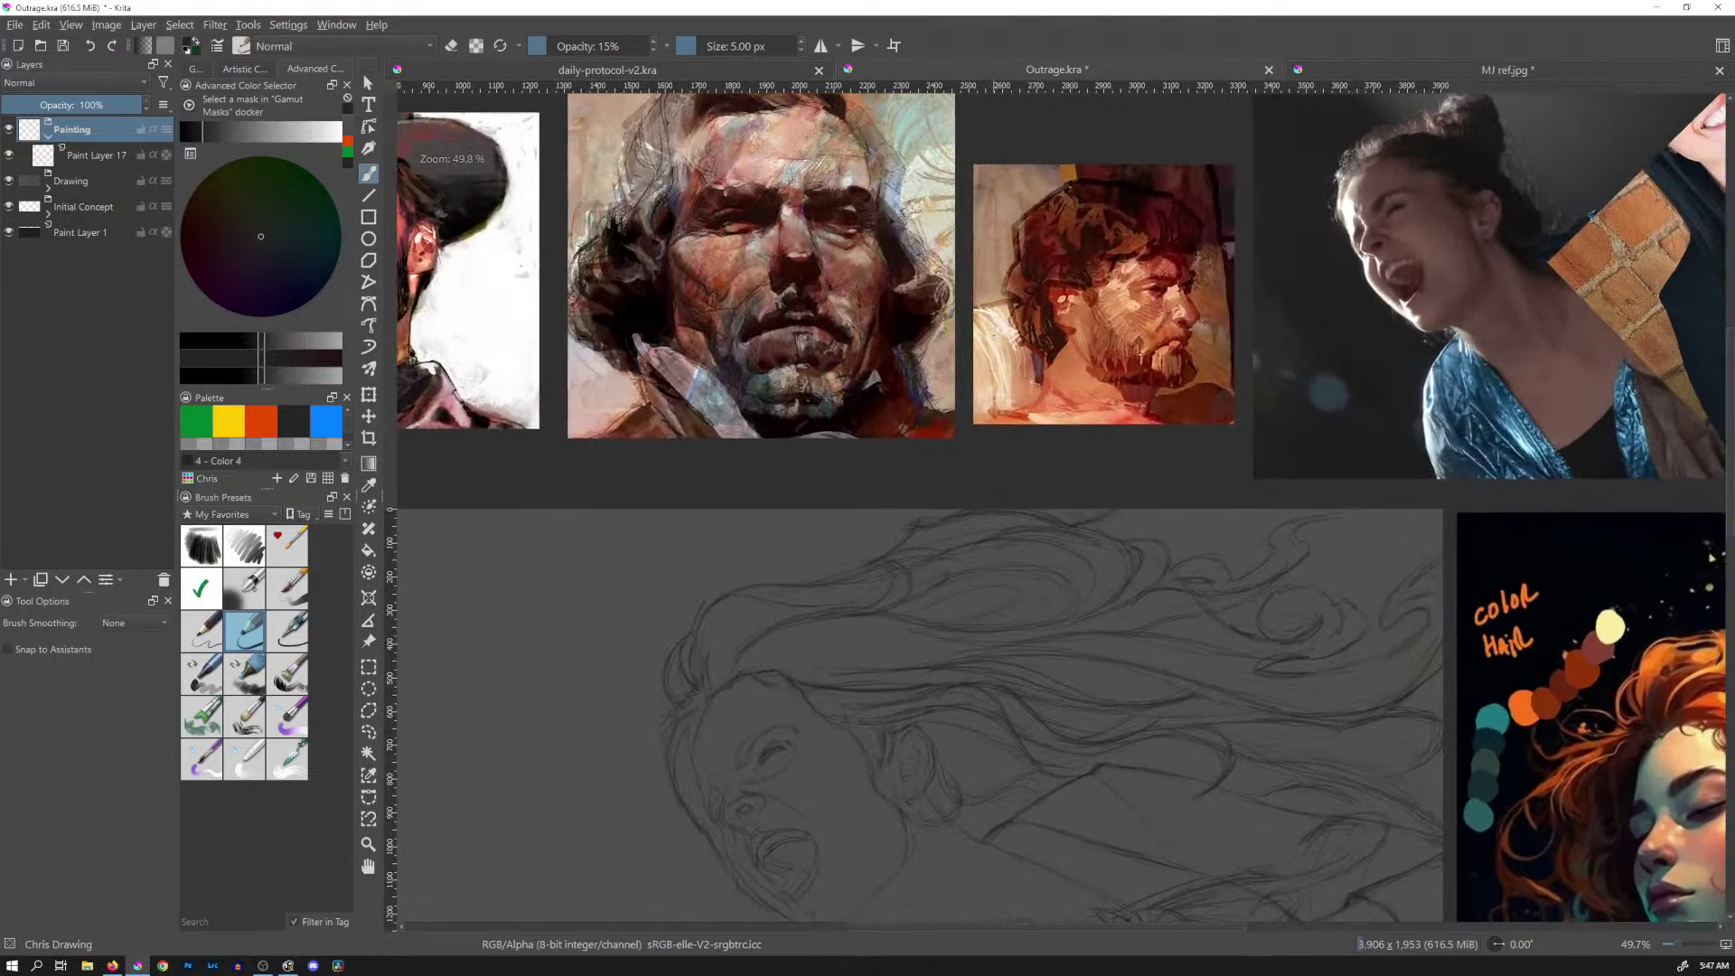
pyautogui.moveTo(950, 359); pyautogui.dragTo(1231, 487)
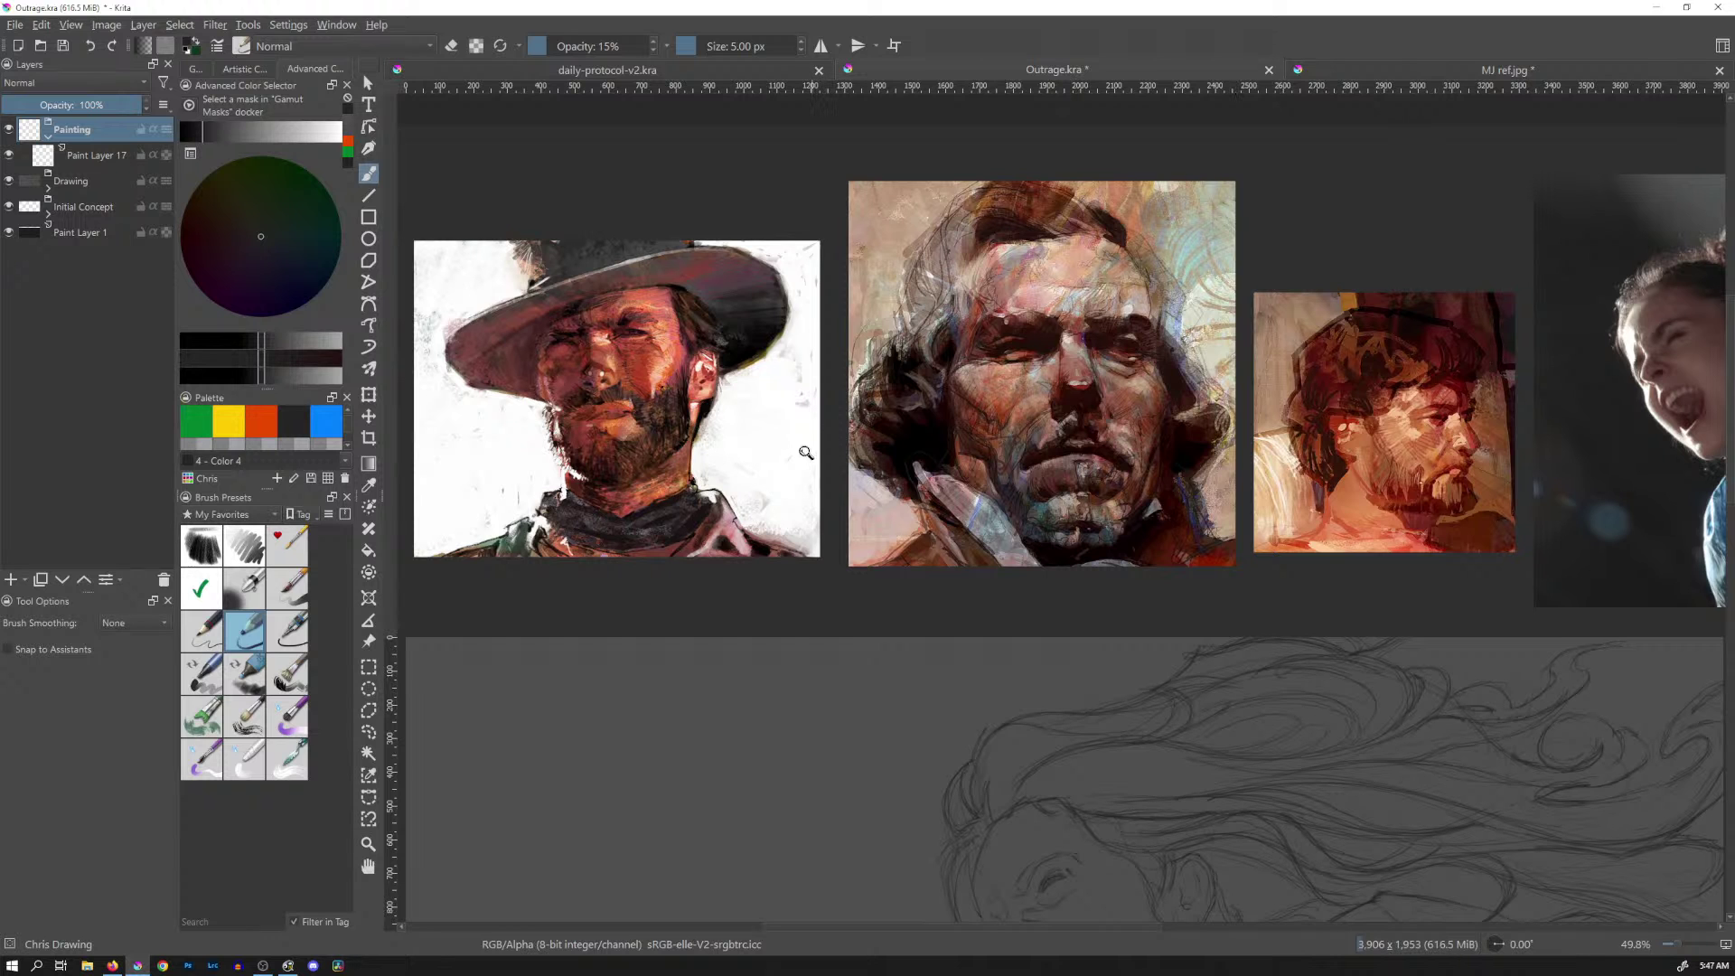
pyautogui.scroll(5, 799, 466)
pyautogui.moveTo(673, 332); pyautogui.dragTo(980, 417)
pyautogui.scroll(1, 920, 461)
pyautogui.scroll(2, 932, 431)
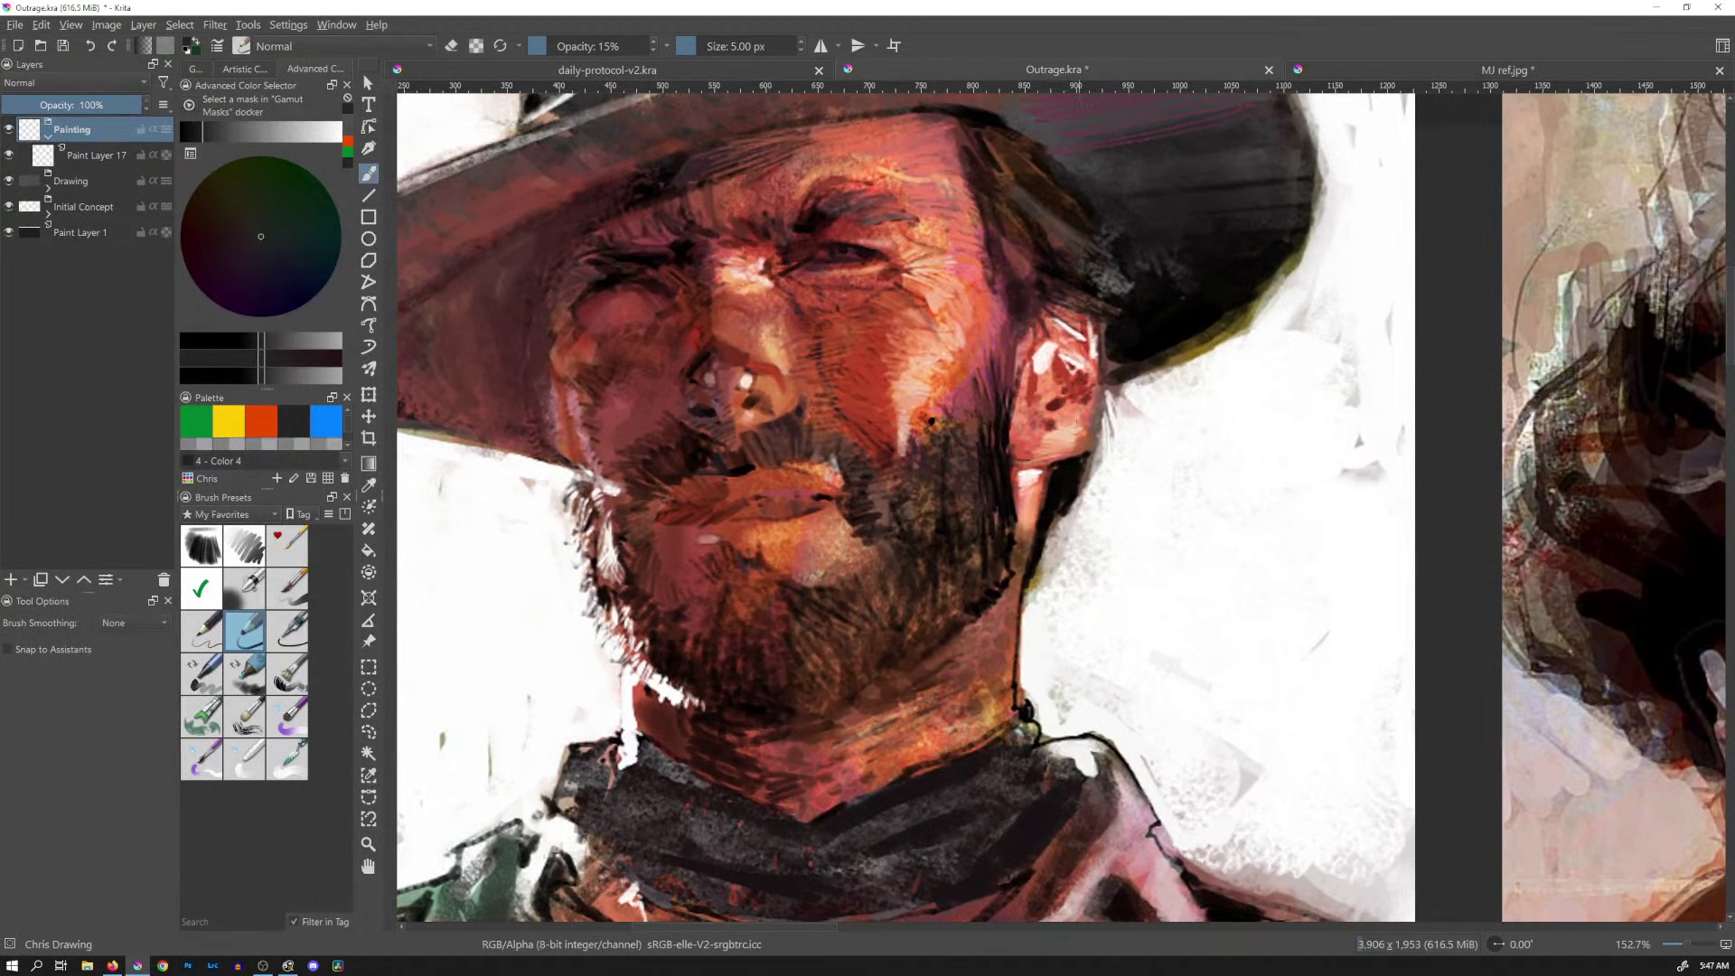
pyautogui.scroll(-5, 1170, 445)
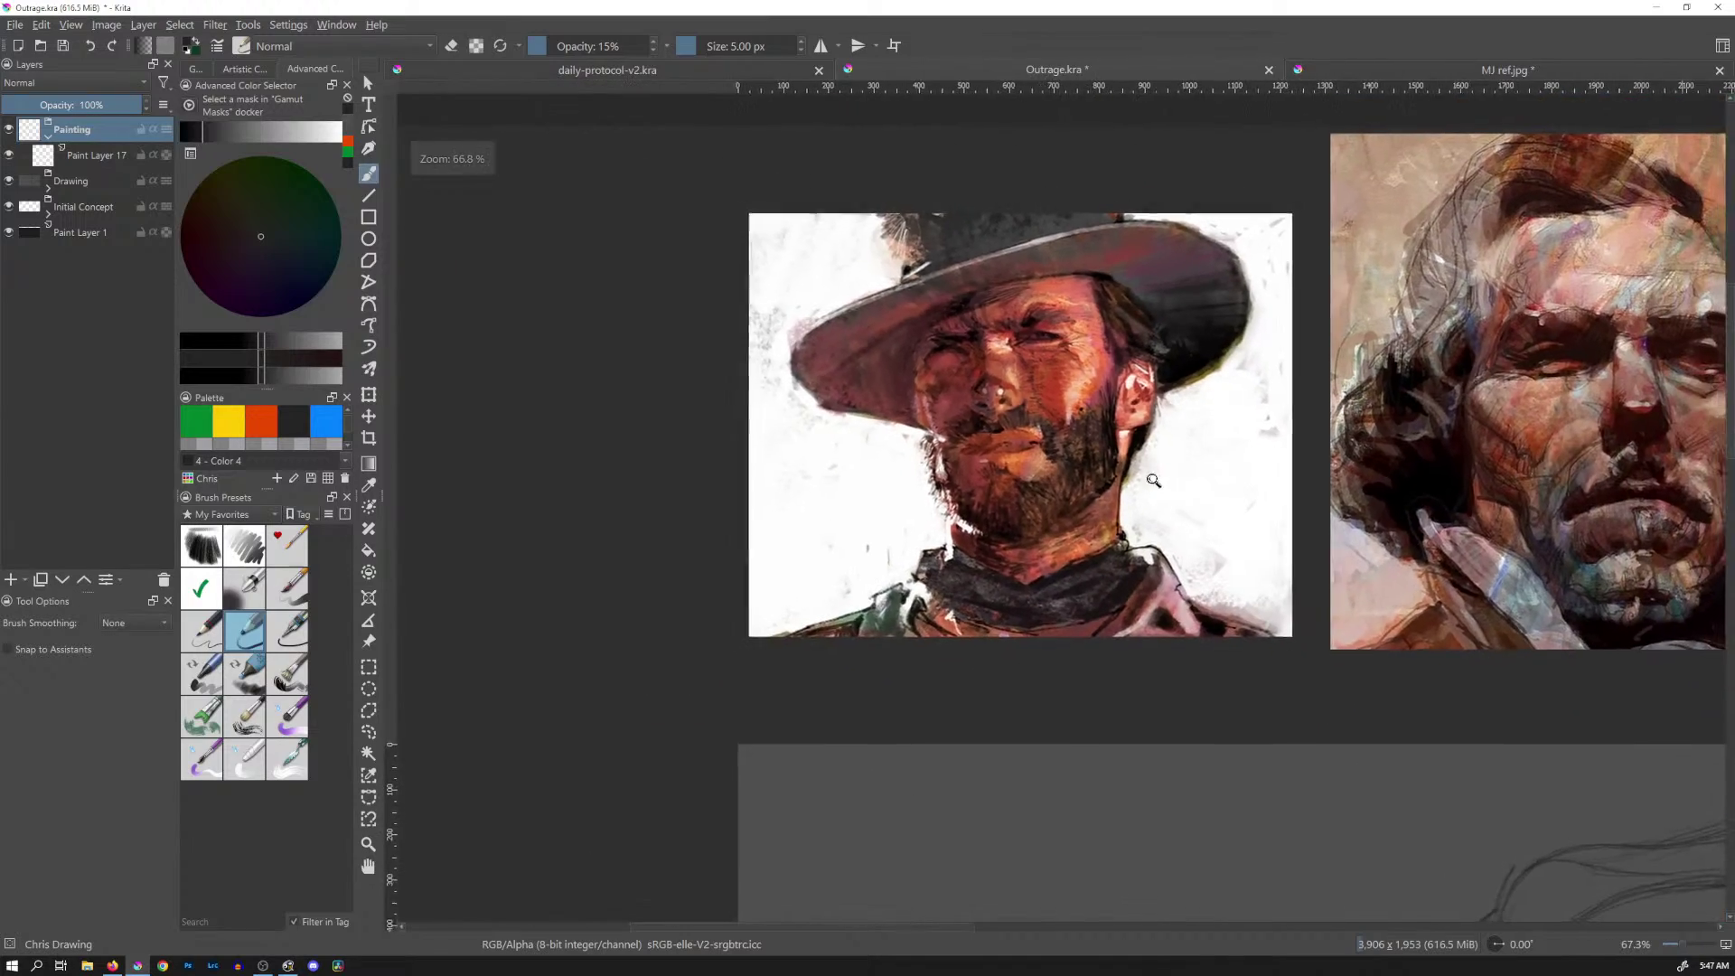
# Examine the painted portraits of the long-haired man and the bearded man in profile, and compare them with the drawing
pyautogui.moveTo(1355, 481); pyautogui.dragTo(744, 487)
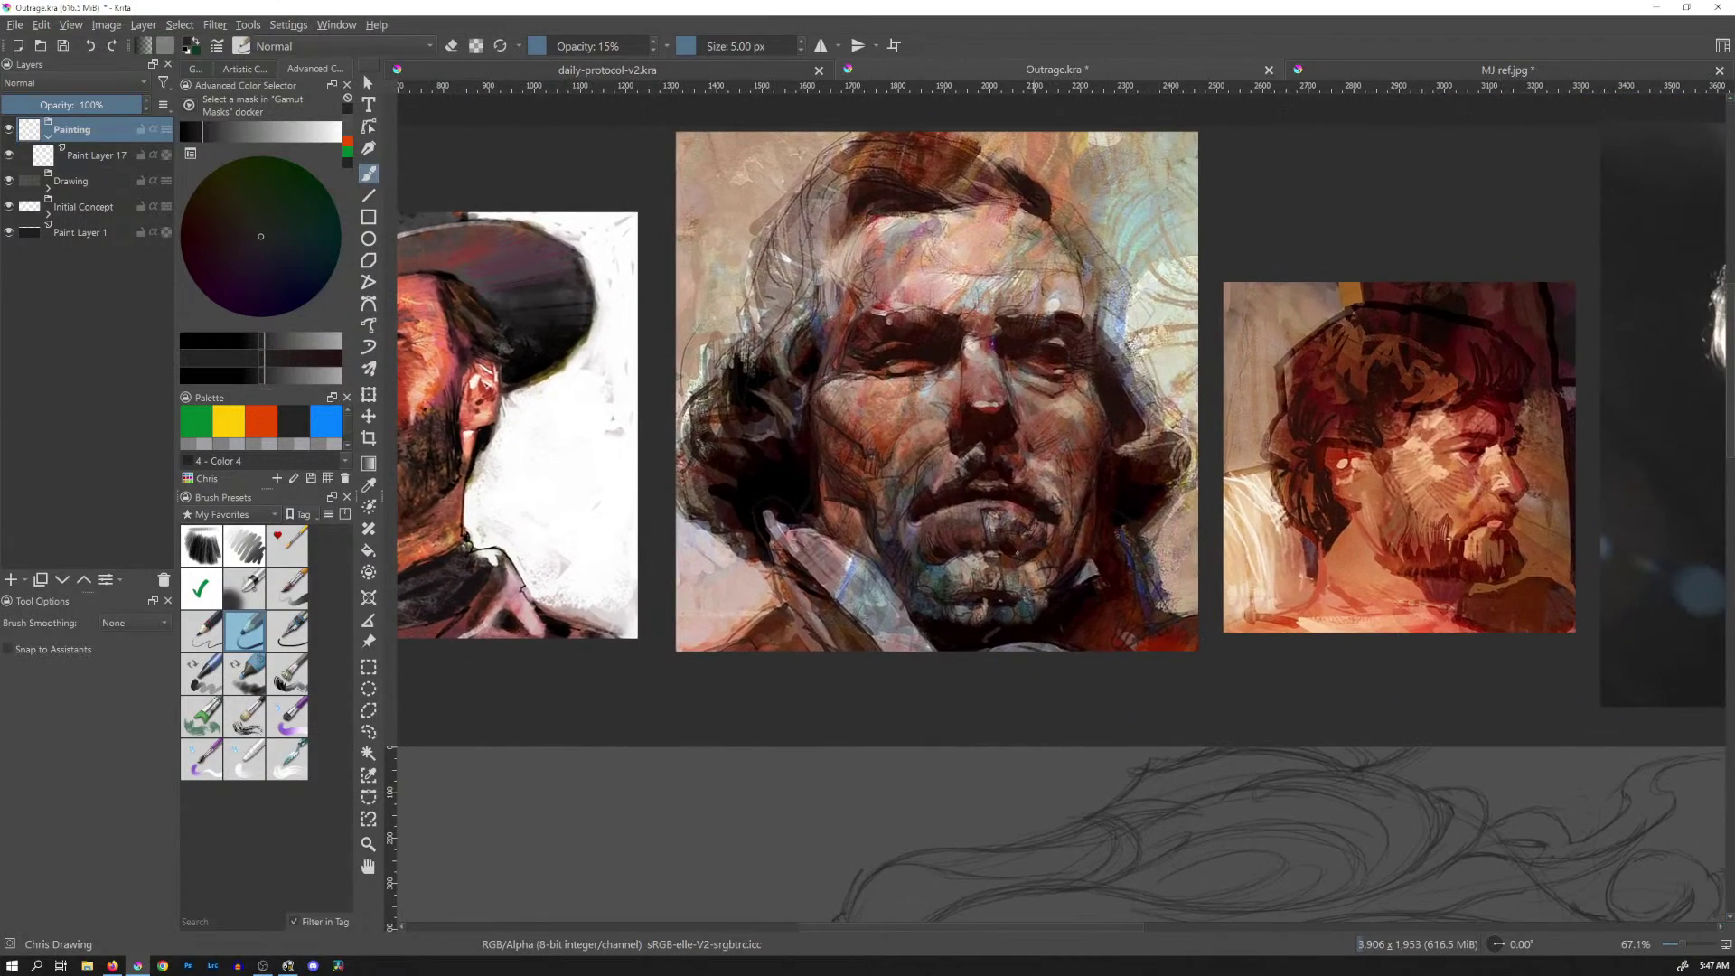
pyautogui.scroll(5, 980, 457)
pyautogui.moveTo(1110, 349); pyautogui.dragTo(1089, 581)
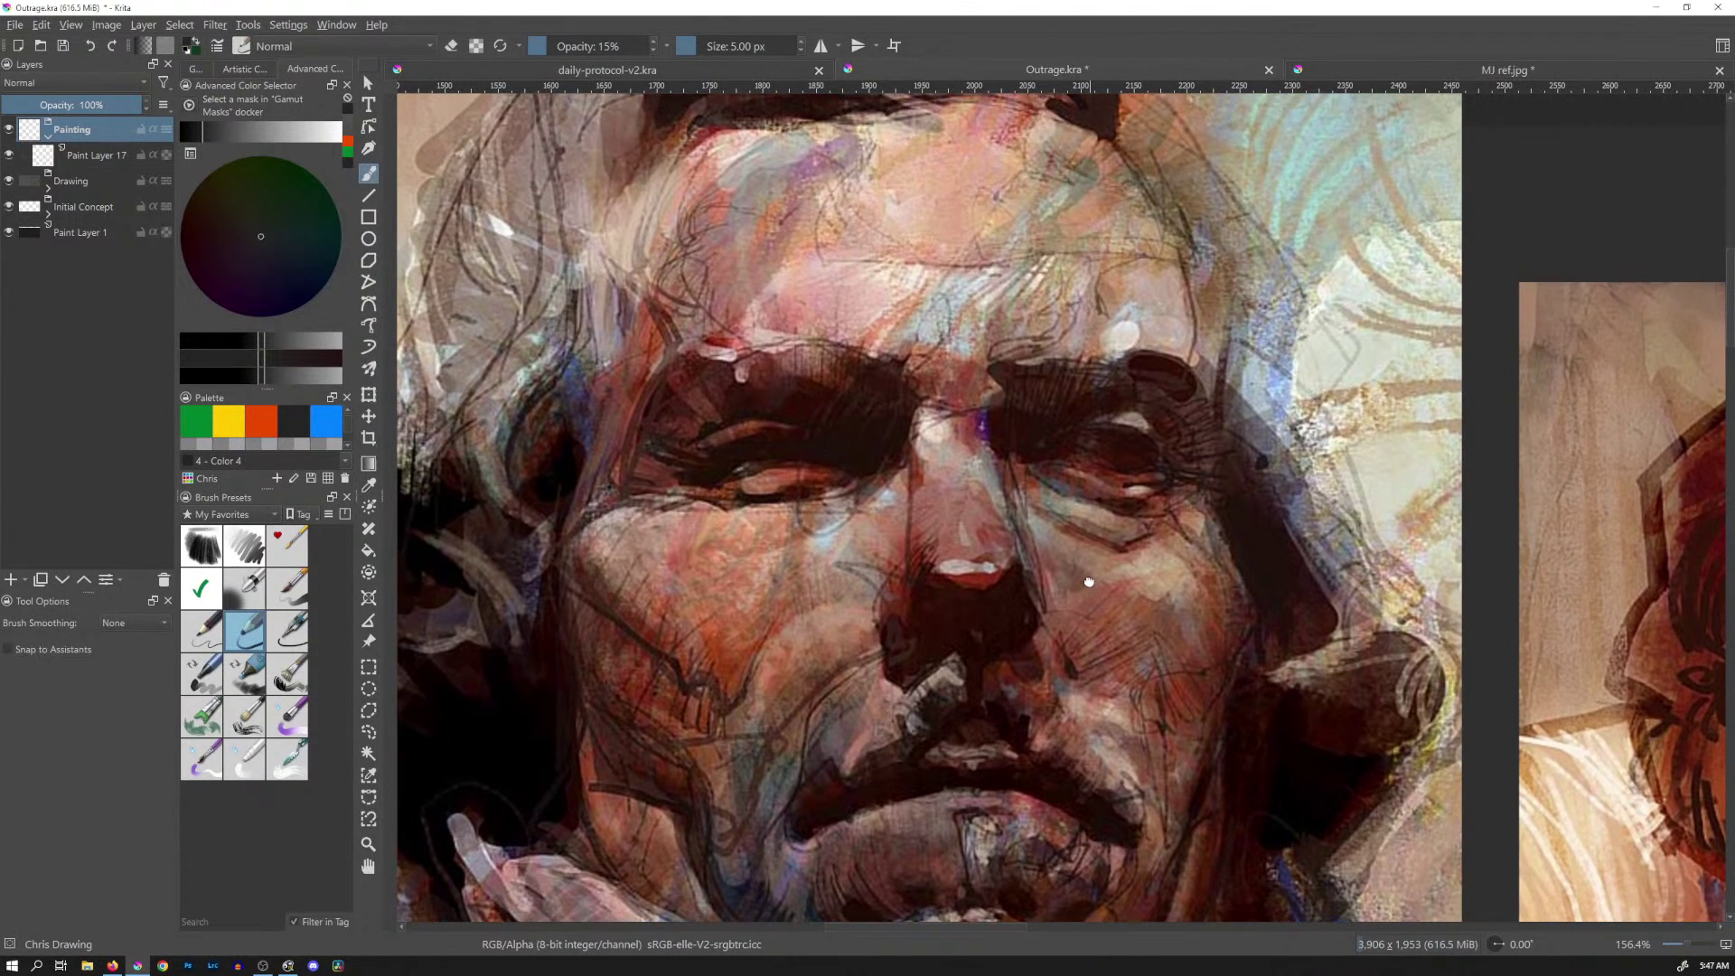
pyautogui.scroll(-3, 1093, 520)
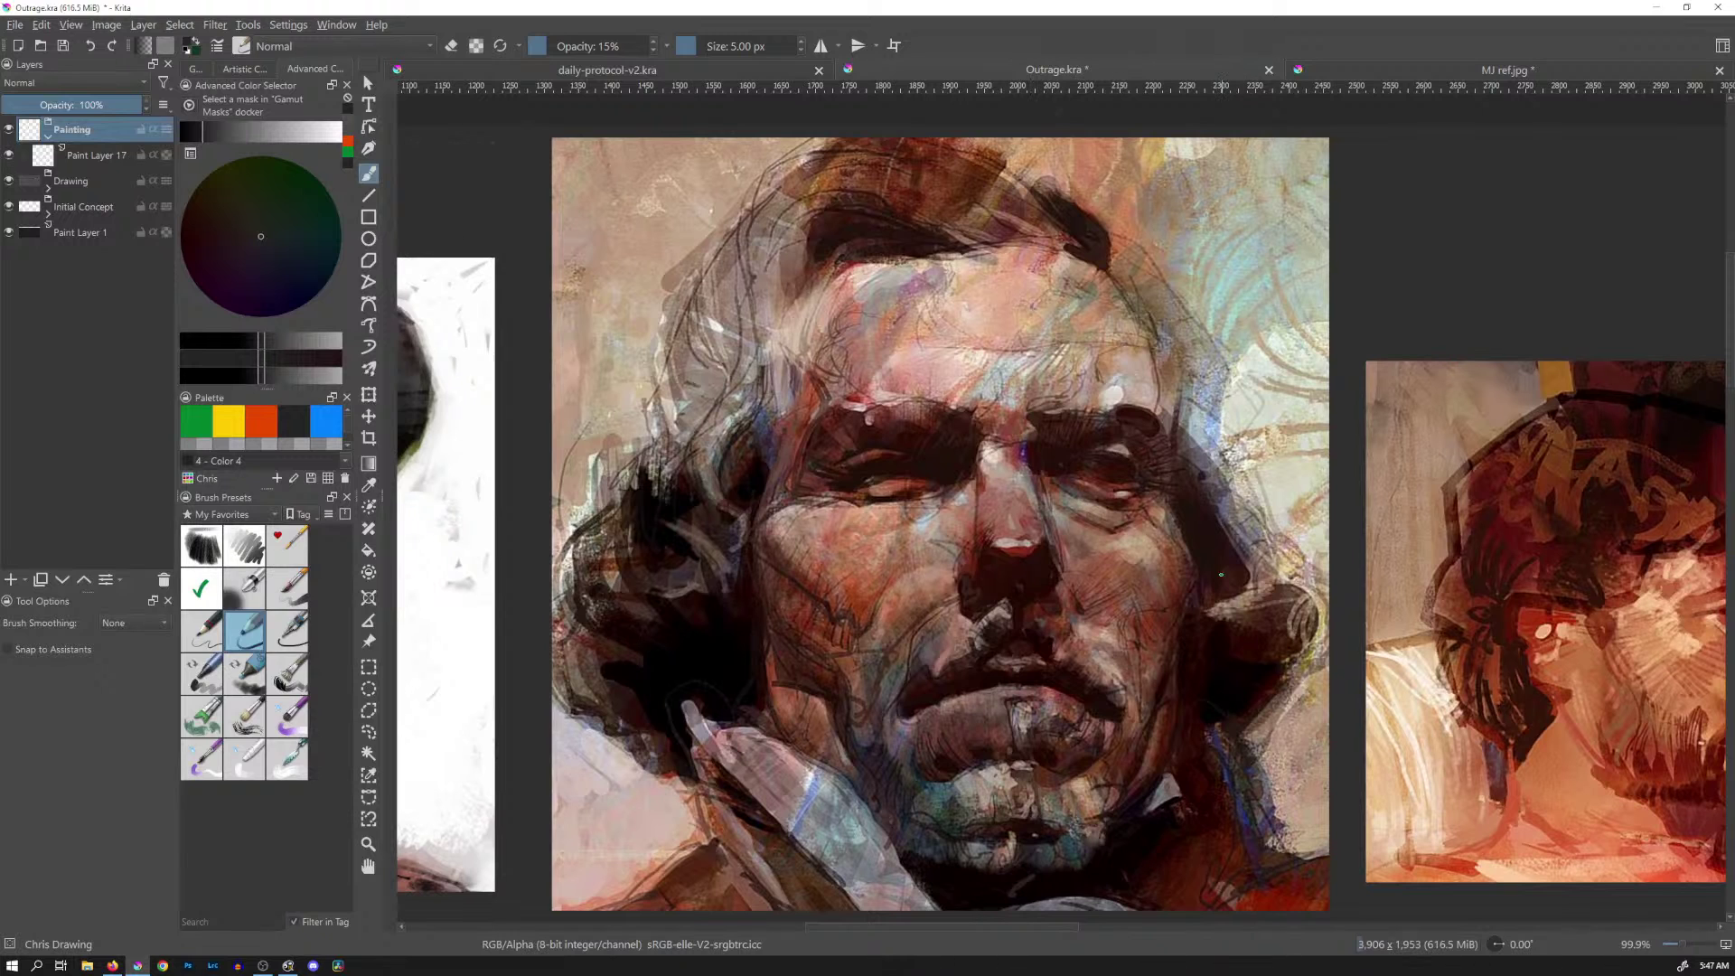
pyautogui.moveTo(1258, 692); pyautogui.dragTo(592, 566)
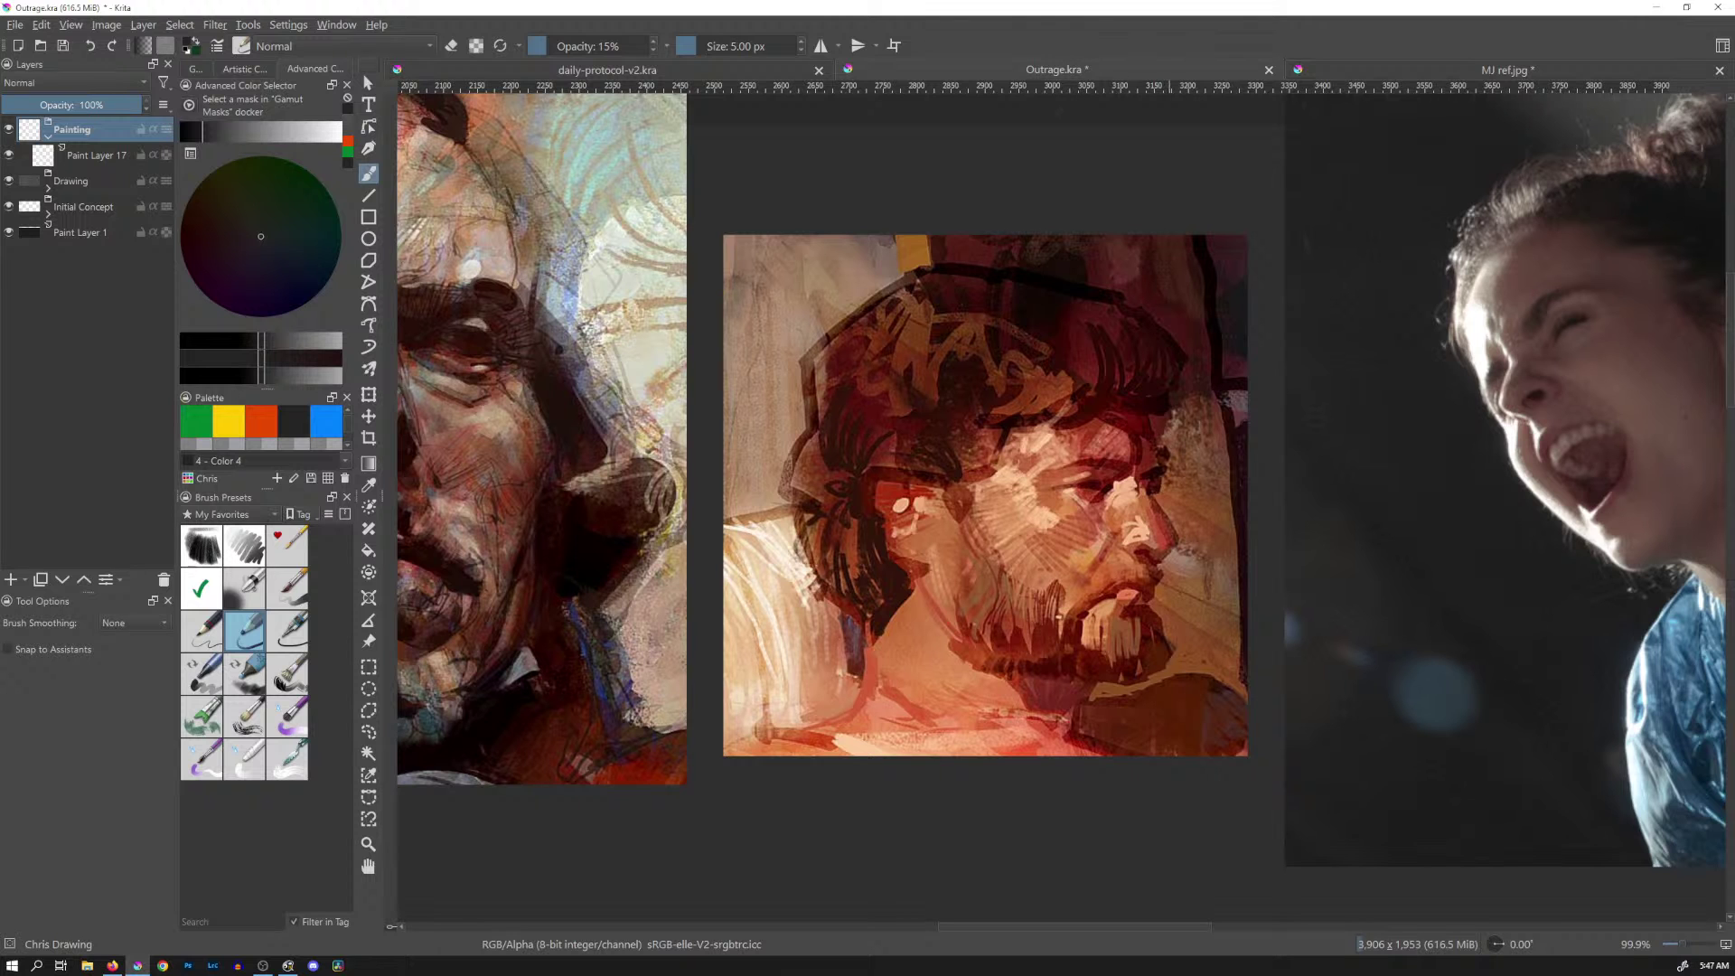
pyautogui.moveTo(1153, 510); pyautogui.dragTo(1087, 700)
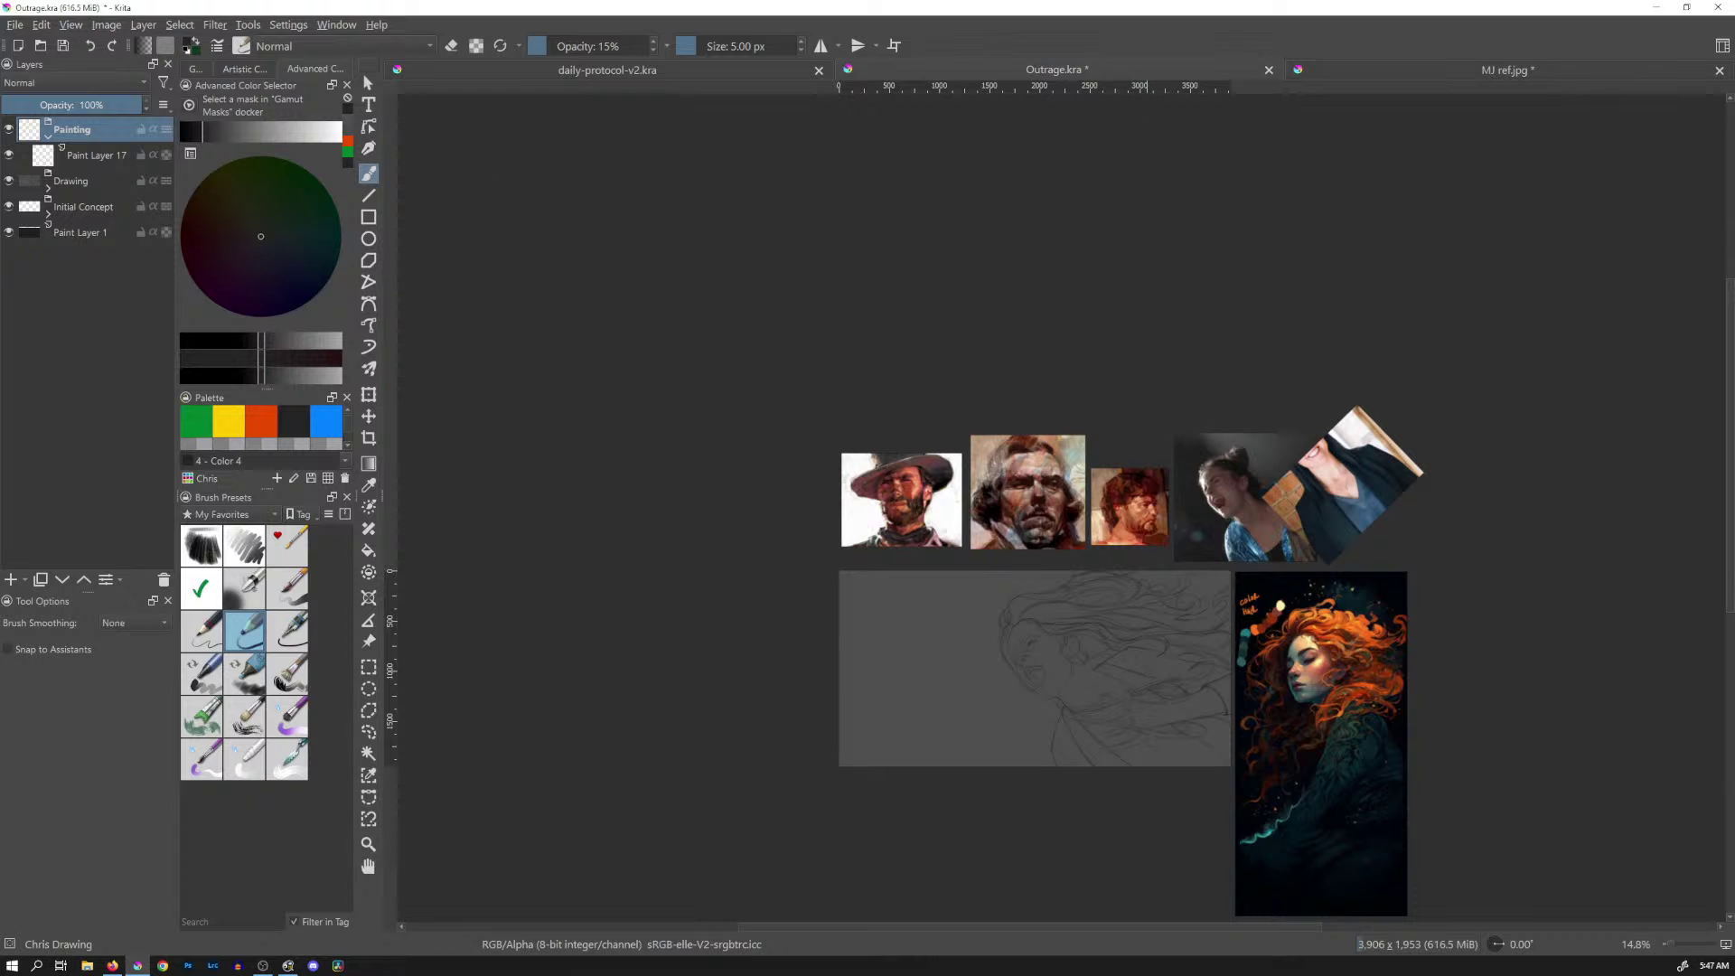
pyautogui.moveTo(1152, 536); pyautogui.dragTo(1180, 470)
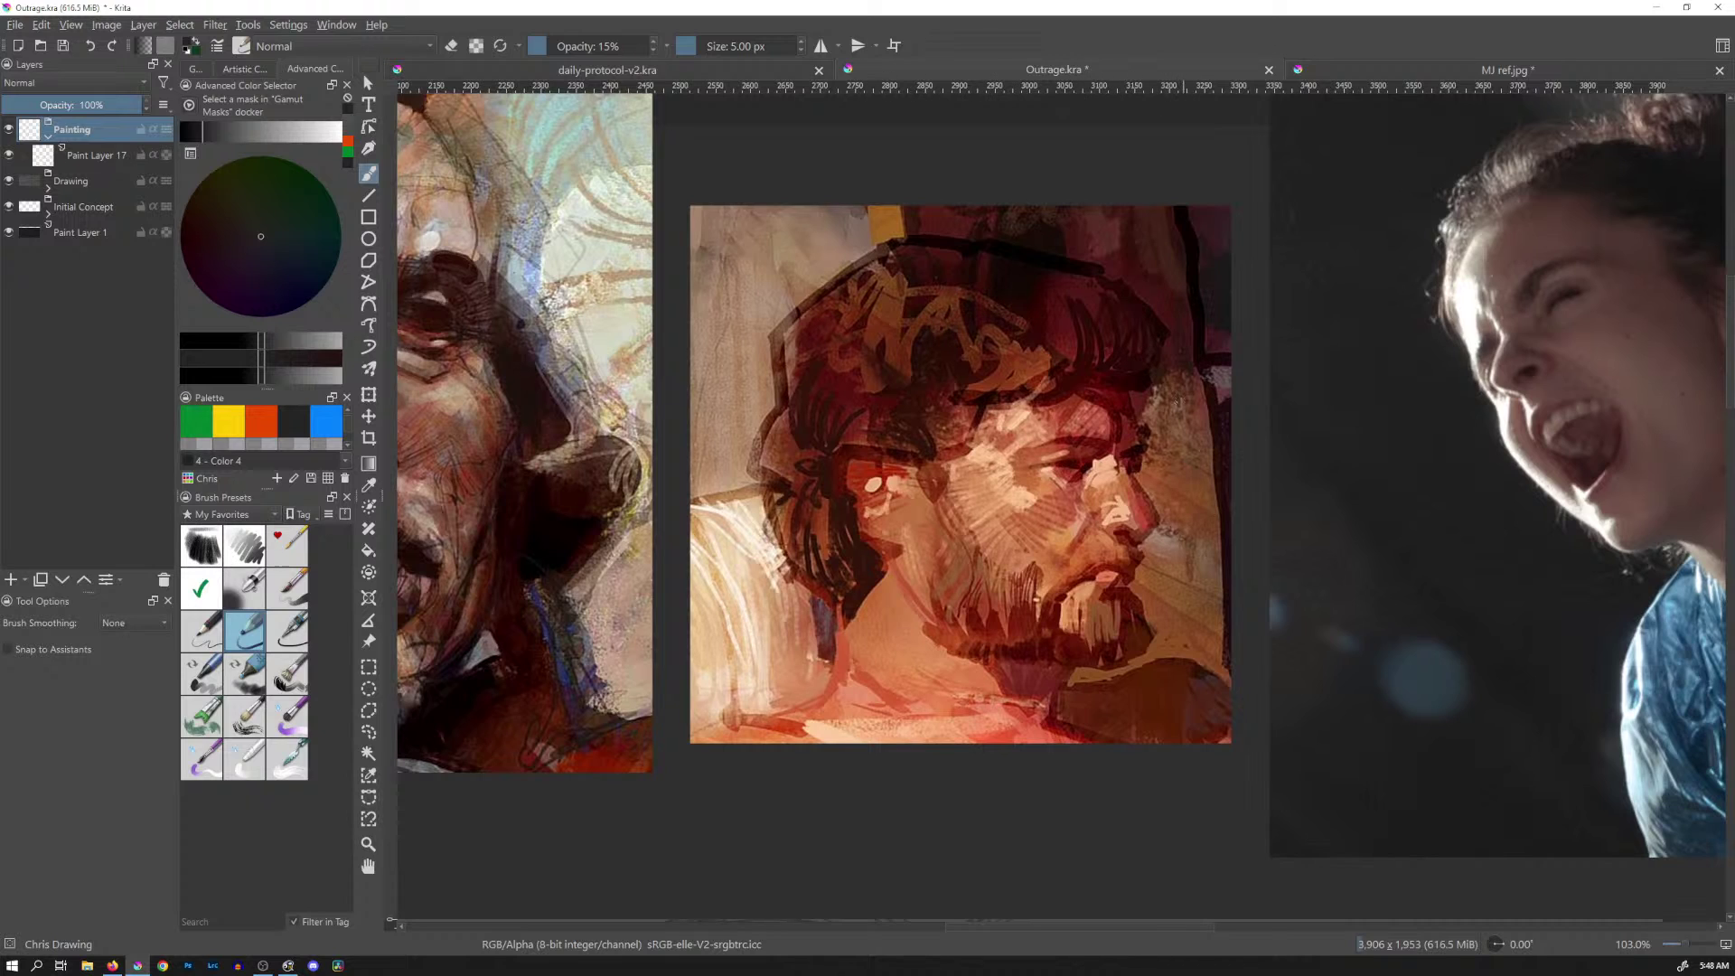
pyautogui.moveTo(1131, 447)
pyautogui.mouseDown()
pyautogui.moveTo(1128, 702)
pyautogui.moveTo(1193, 443)
pyautogui.mouseUp()
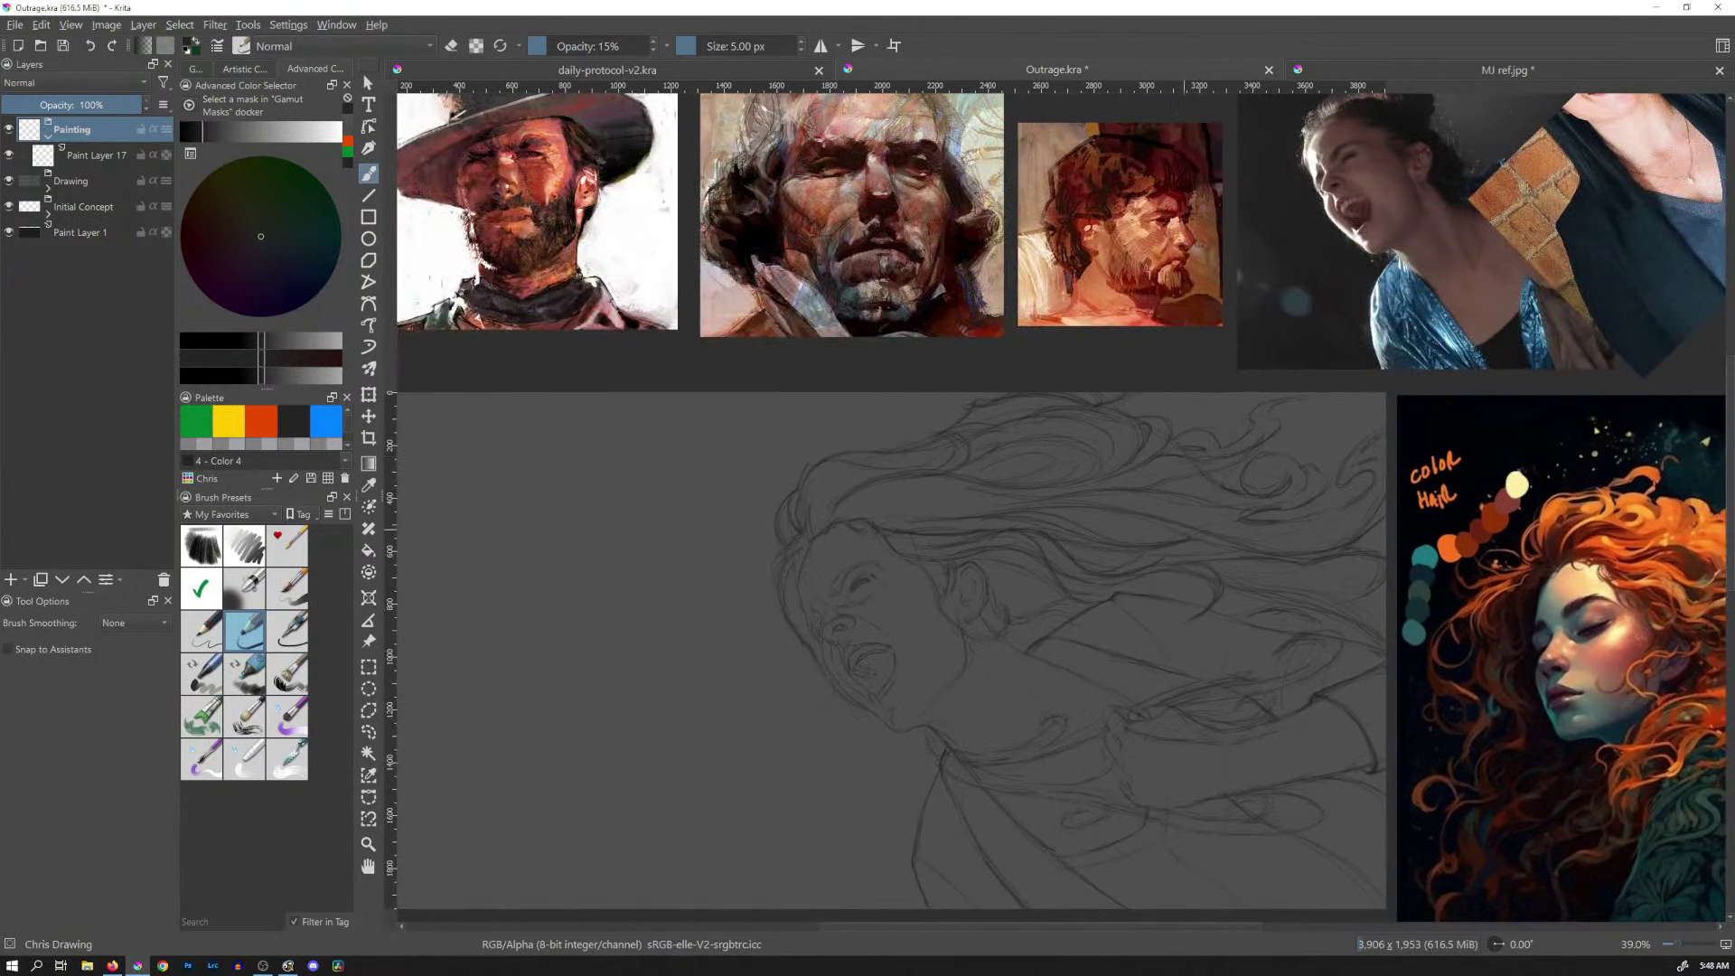
# Save the Outrage.kra document and choose the 002 Chris Checker brush preset
pyautogui.hotkey('ctrl', 's')
pyautogui.moveTo(1166, 592); pyautogui.dragTo(1189, 529)
pyautogui.click(210, 597)
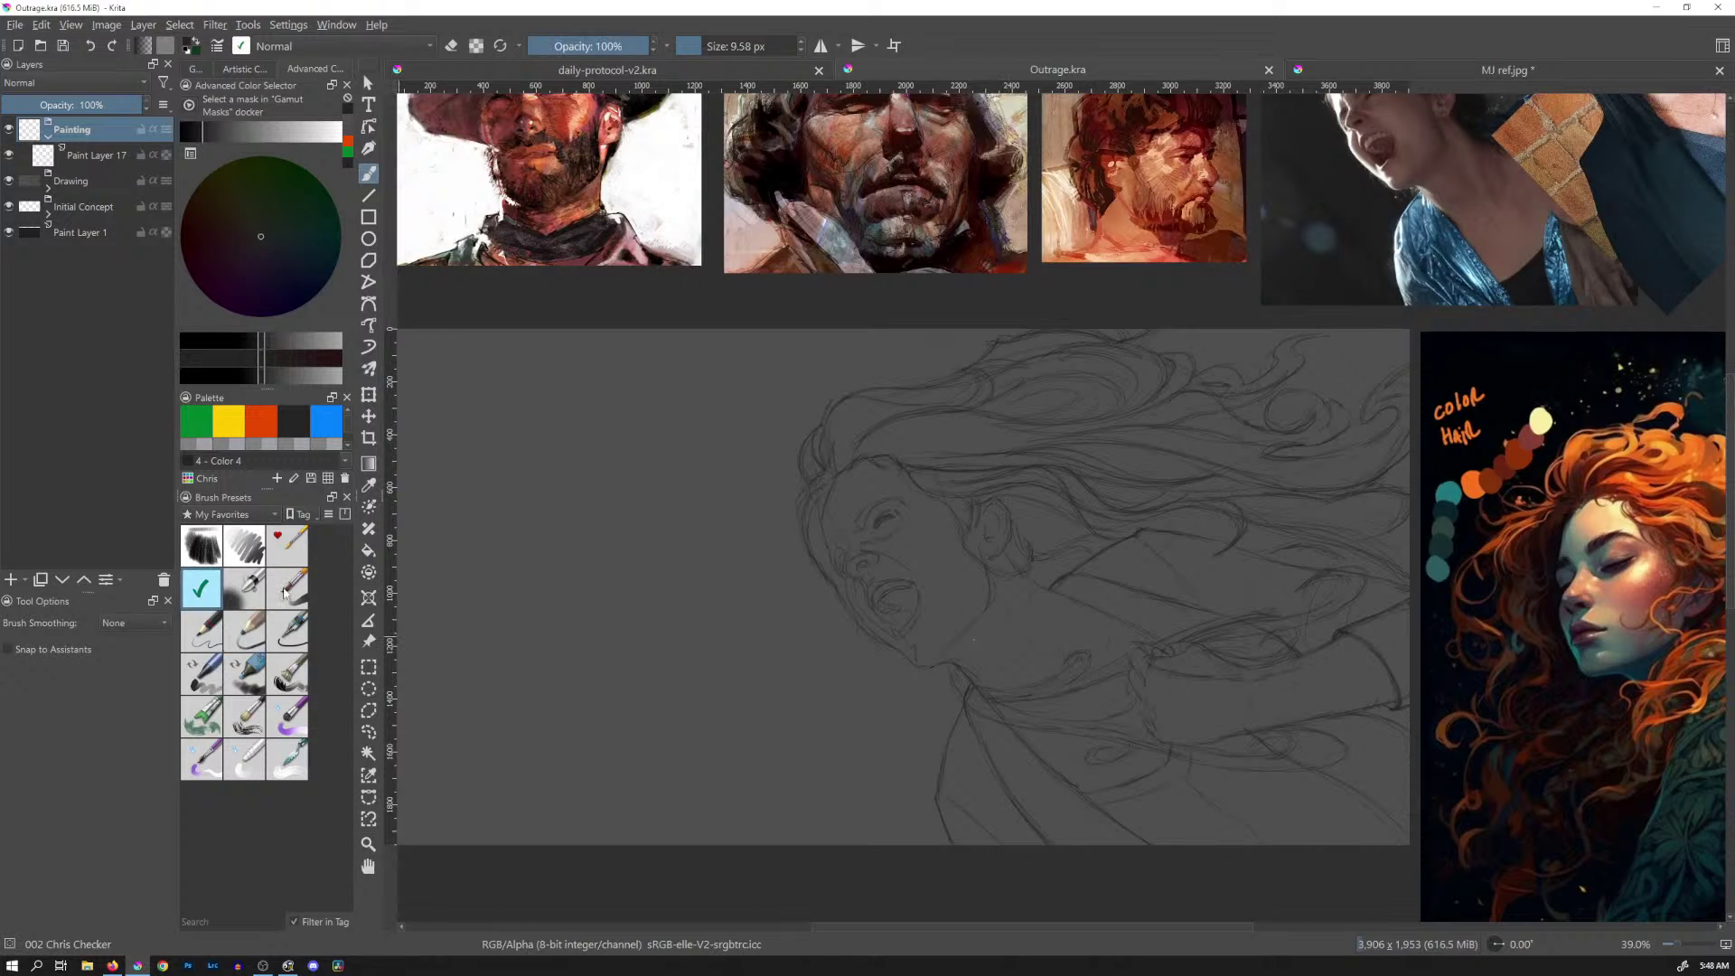
# Prepare Paint Layer 17 for painting with the orange-red palette Color 3 and a brush size of about 132 px
pyautogui.click(274, 430)
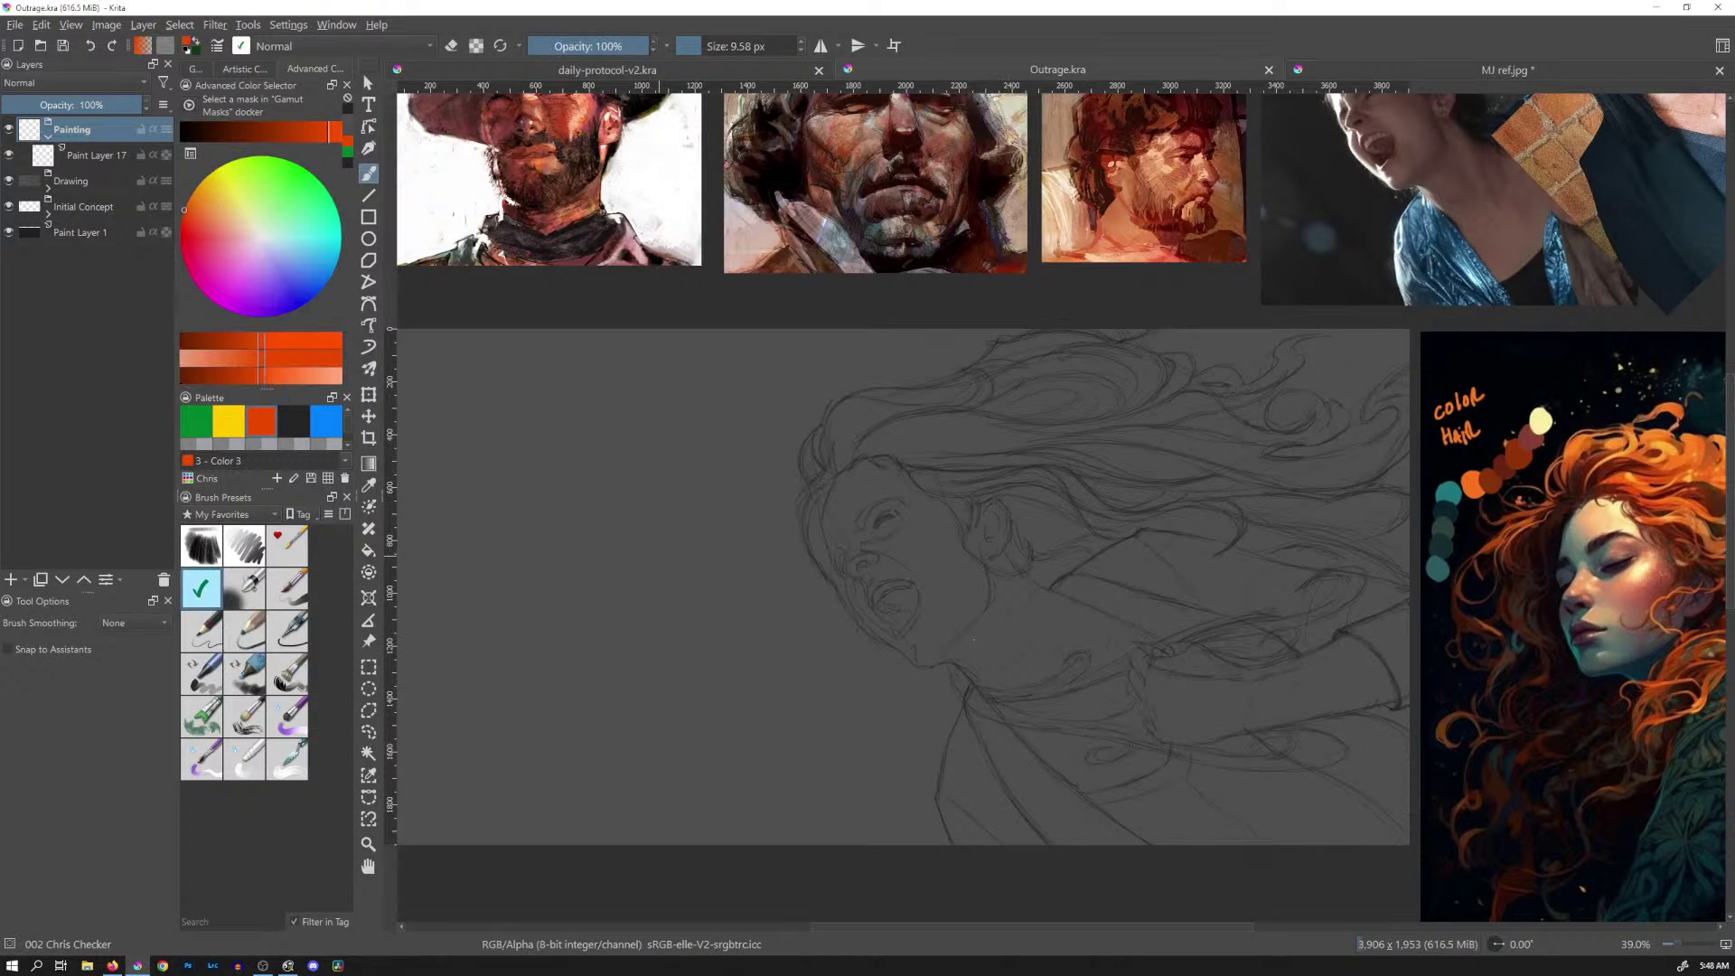
pyautogui.press(']')
pyautogui.press(']')
pyautogui.press(']')
pyautogui.press(']')
pyautogui.press(']')
pyautogui.press(']')
pyautogui.press(']')
pyautogui.press(']')
pyautogui.press(']')
pyautogui.press(']')
pyautogui.click(115, 167)
# Test broad orange-red strokes beside the face and across the hair, and undo all of them
pyautogui.moveTo(732, 488)
pyautogui.mouseDown()
pyautogui.moveTo(766, 580)
pyautogui.moveTo(805, 614)
pyautogui.mouseUp()
pyautogui.moveTo(844, 493)
pyautogui.mouseDown()
pyautogui.moveTo(877, 567)
pyautogui.moveTo(918, 452)
pyautogui.moveTo(1039, 424)
pyautogui.moveTo(1252, 488)
pyautogui.mouseUp()
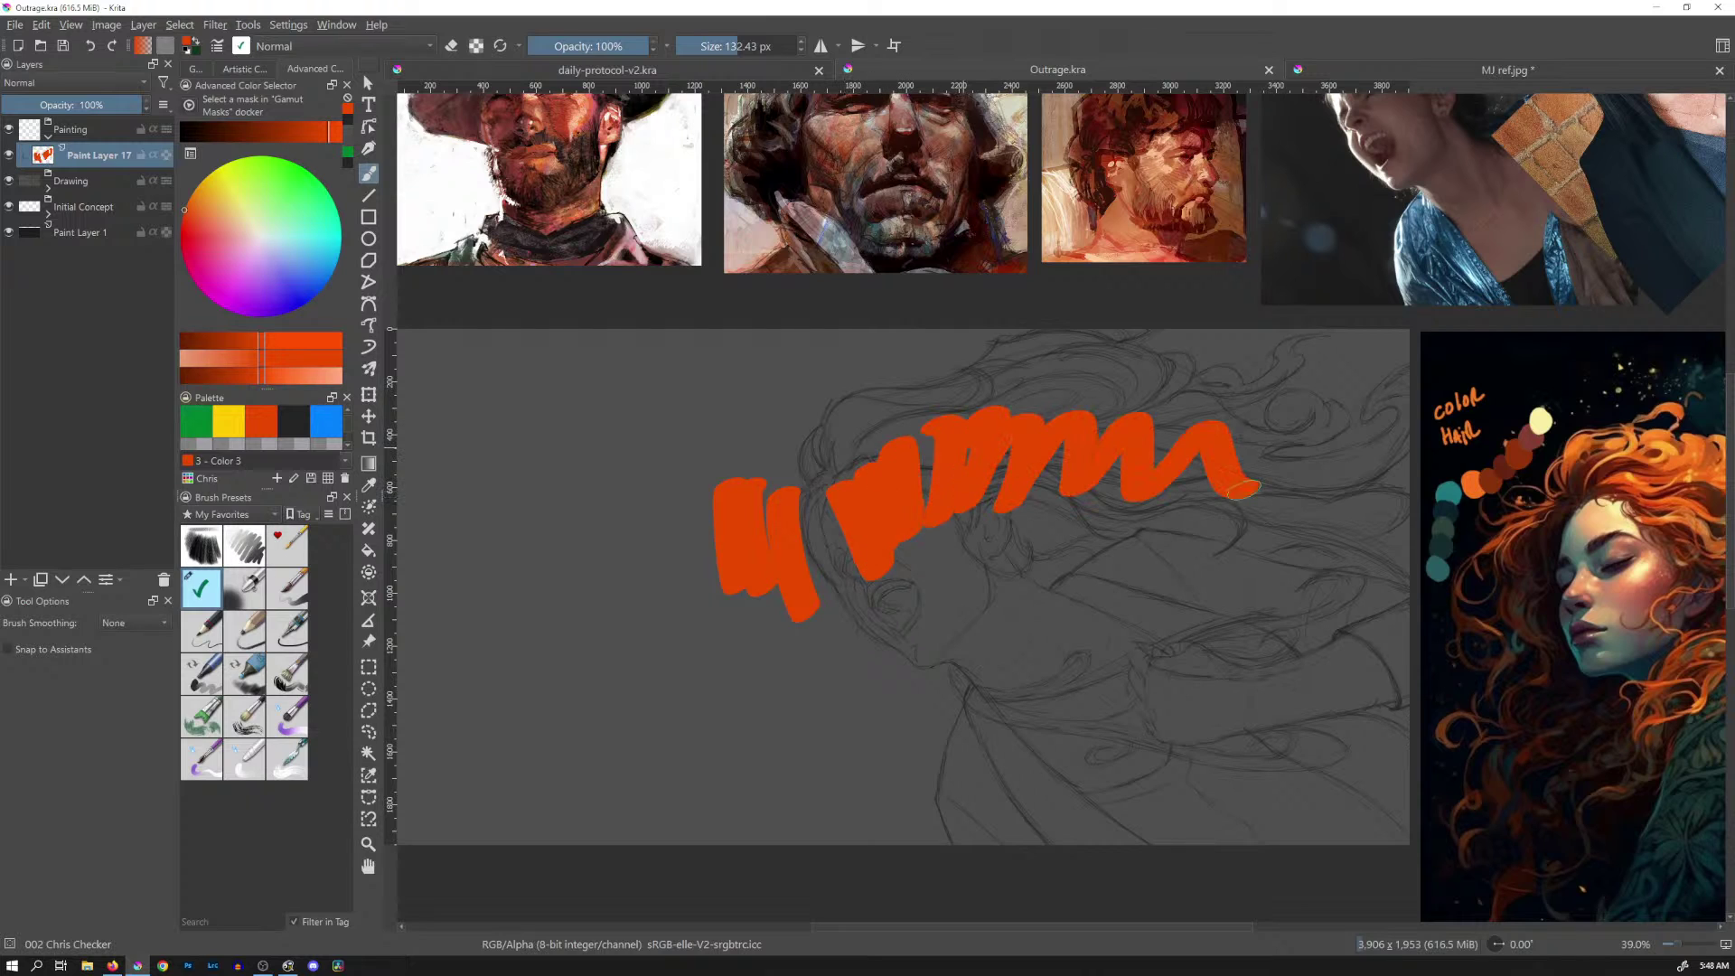
pyautogui.hotkey('ctrl', 'z')
pyautogui.hotkey('ctrl', 'z')
pyautogui.hotkey('ctrl', 'z')
pyautogui.hotkey('ctrl', 'z')
pyautogui.hotkey('ctrl', 'z')
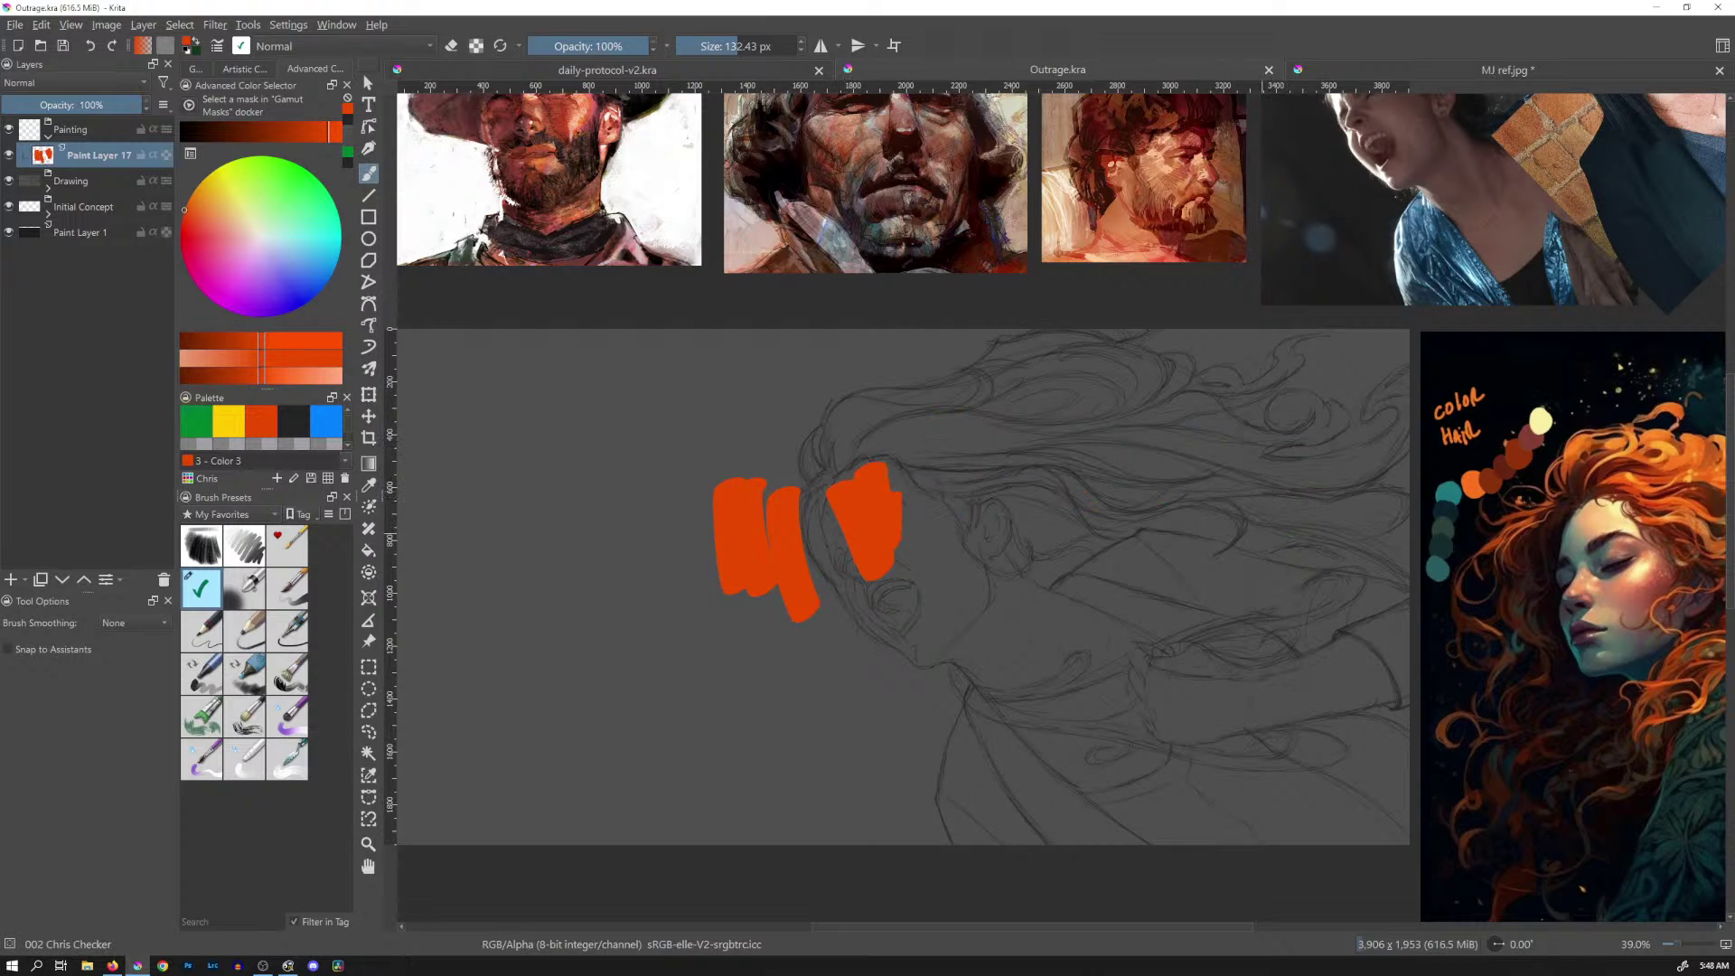
pyautogui.hotkey('ctrl', 'z')
pyautogui.hotkey('ctrl', 'z')
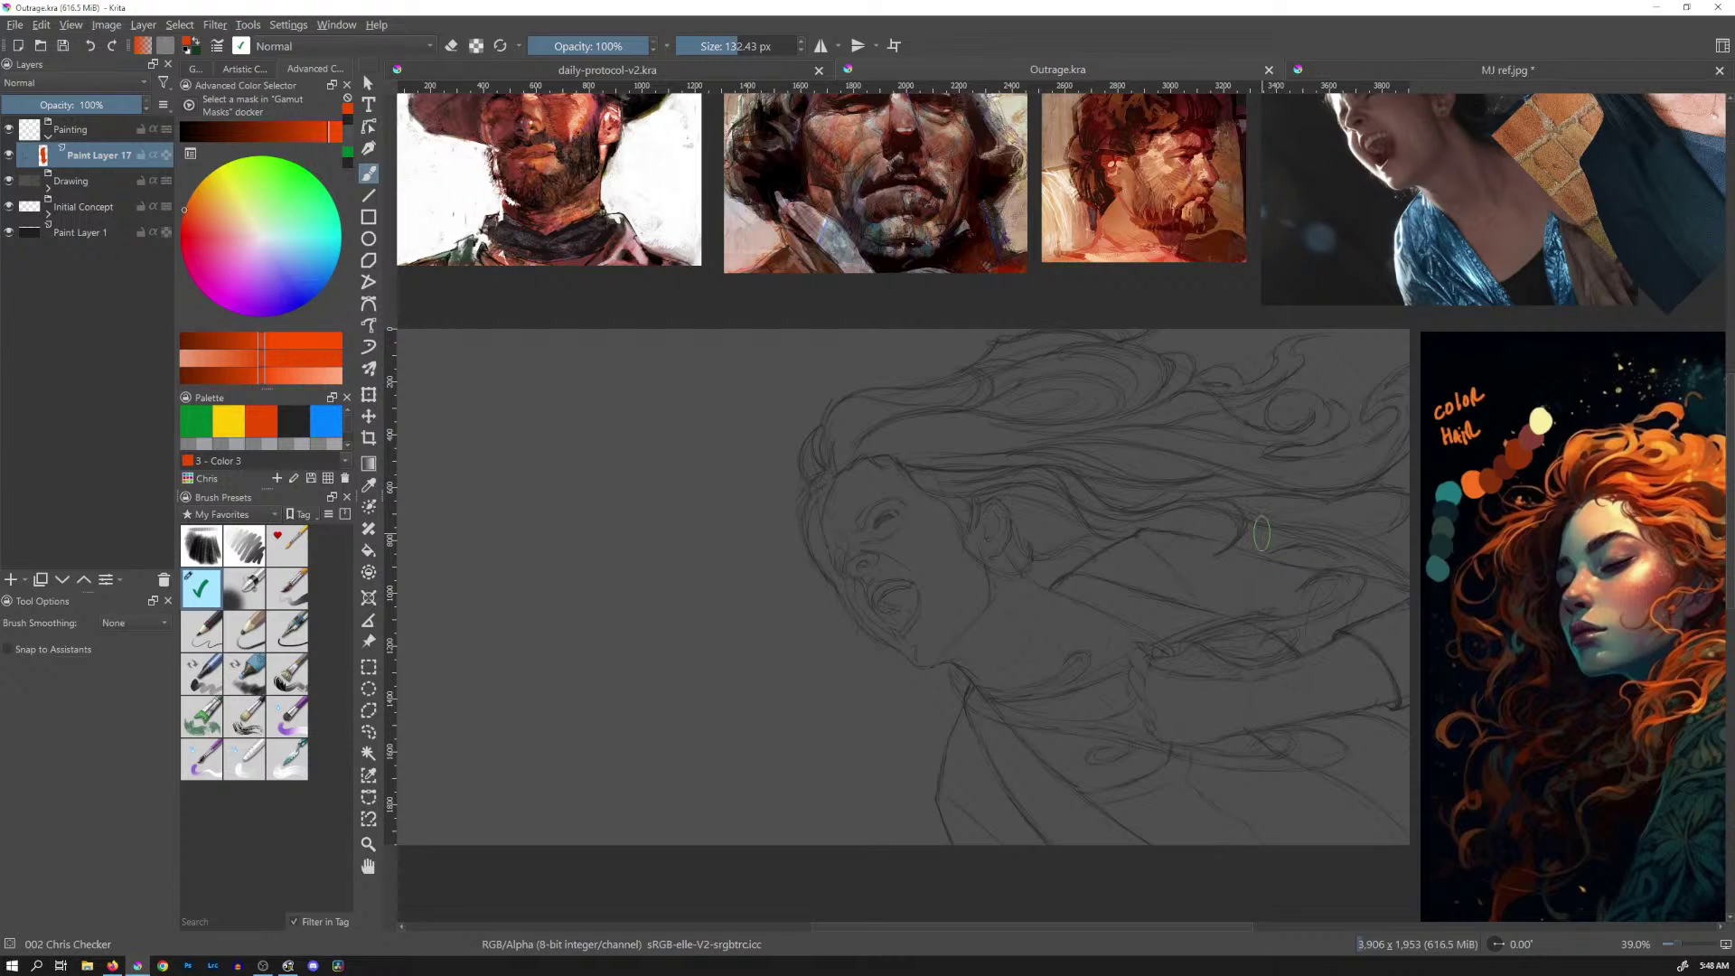